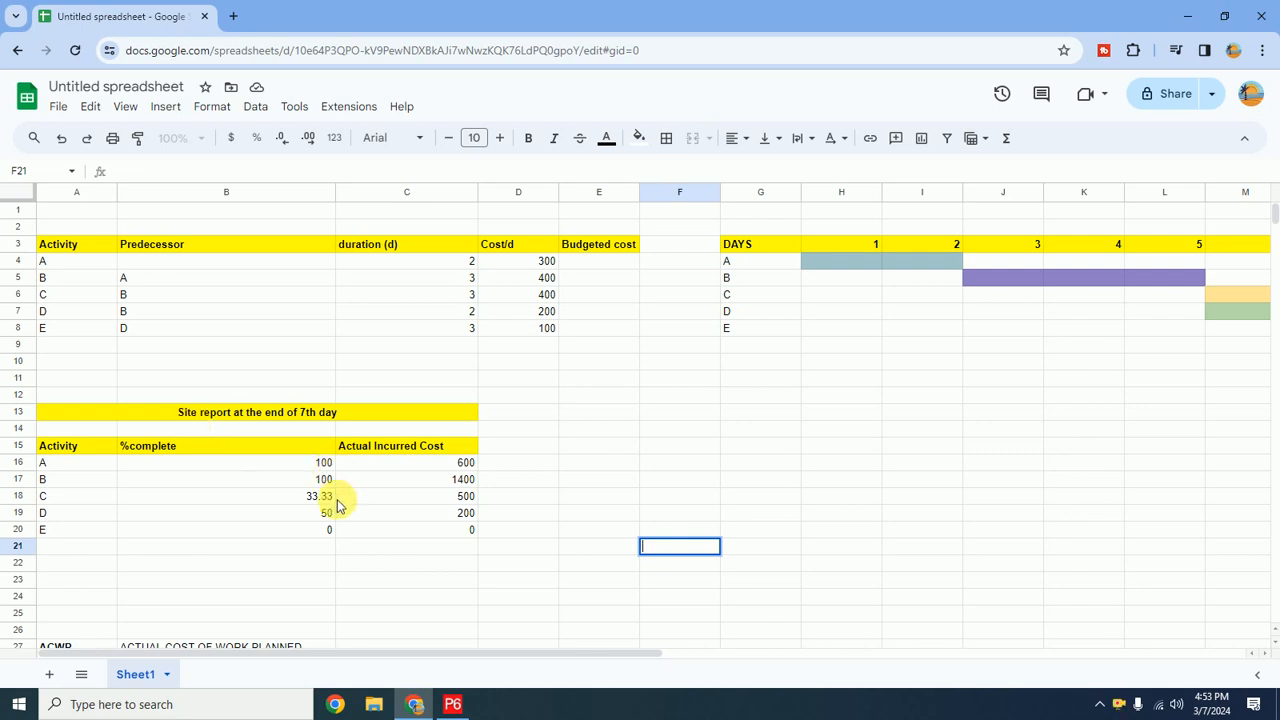
Open the Primavera-(1) PDF from the Primavera folder on the Desktop
click(373, 704)
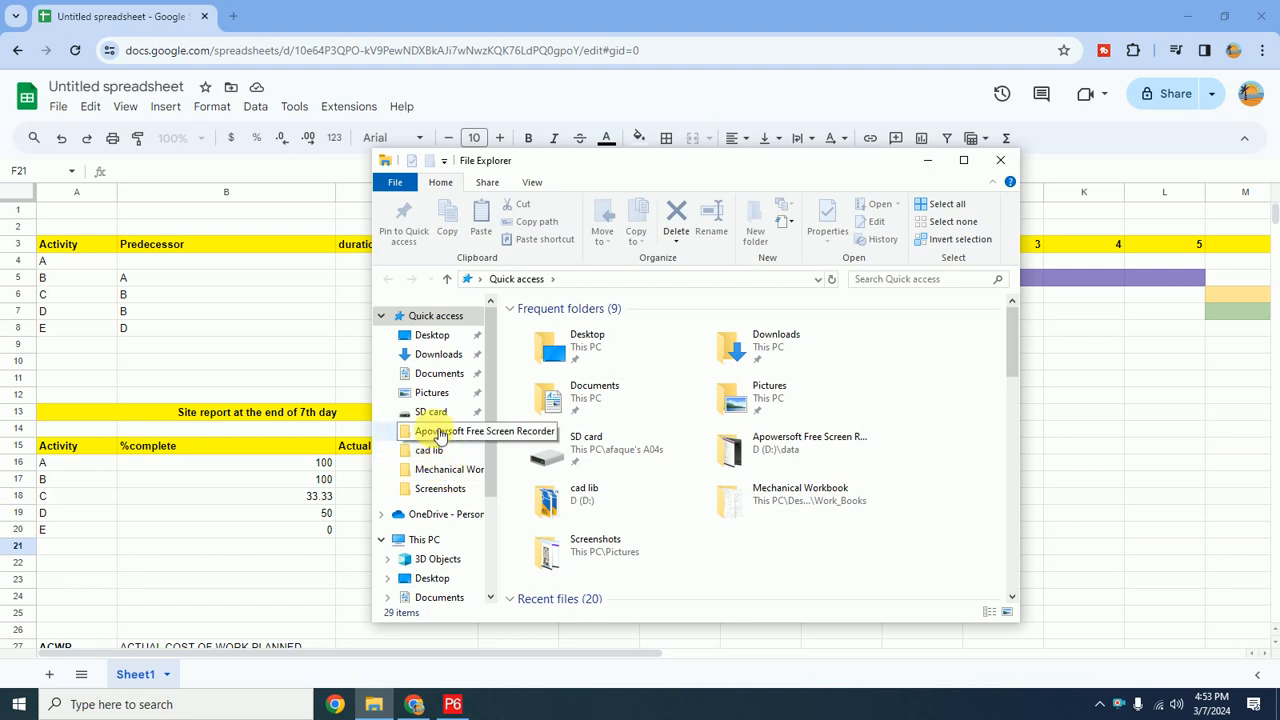
click(440, 338)
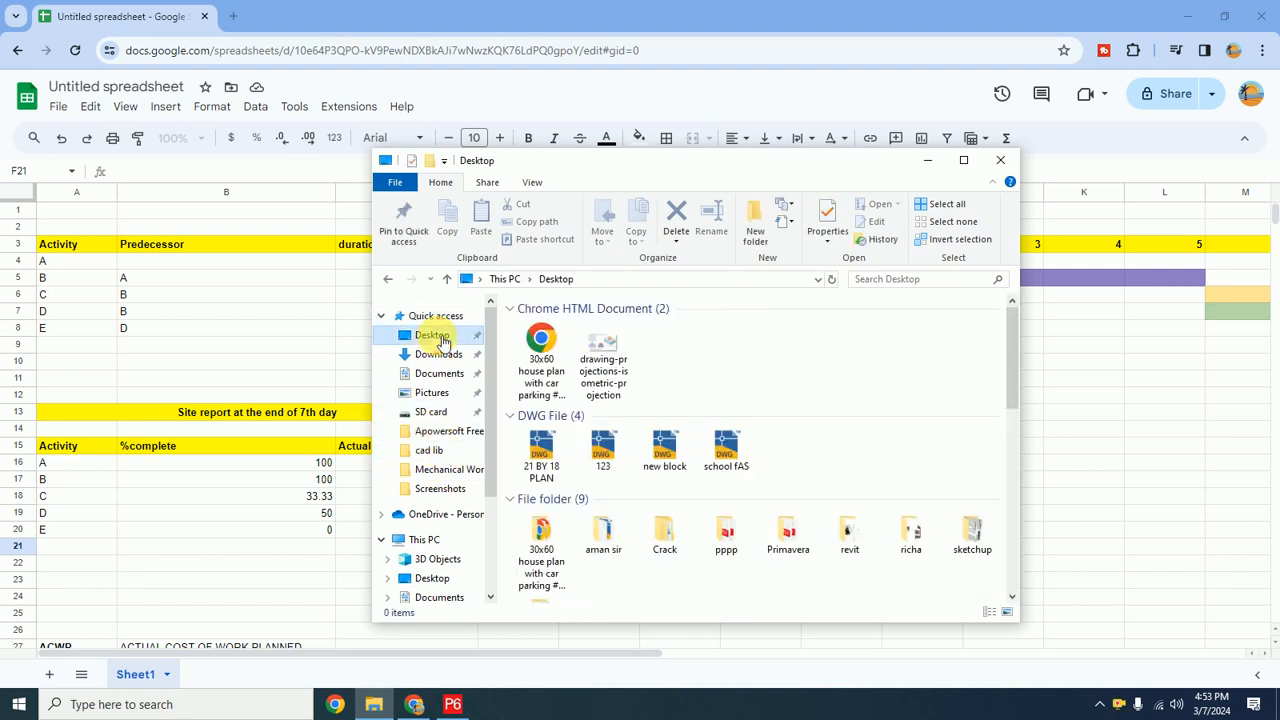
double_click(785, 540)
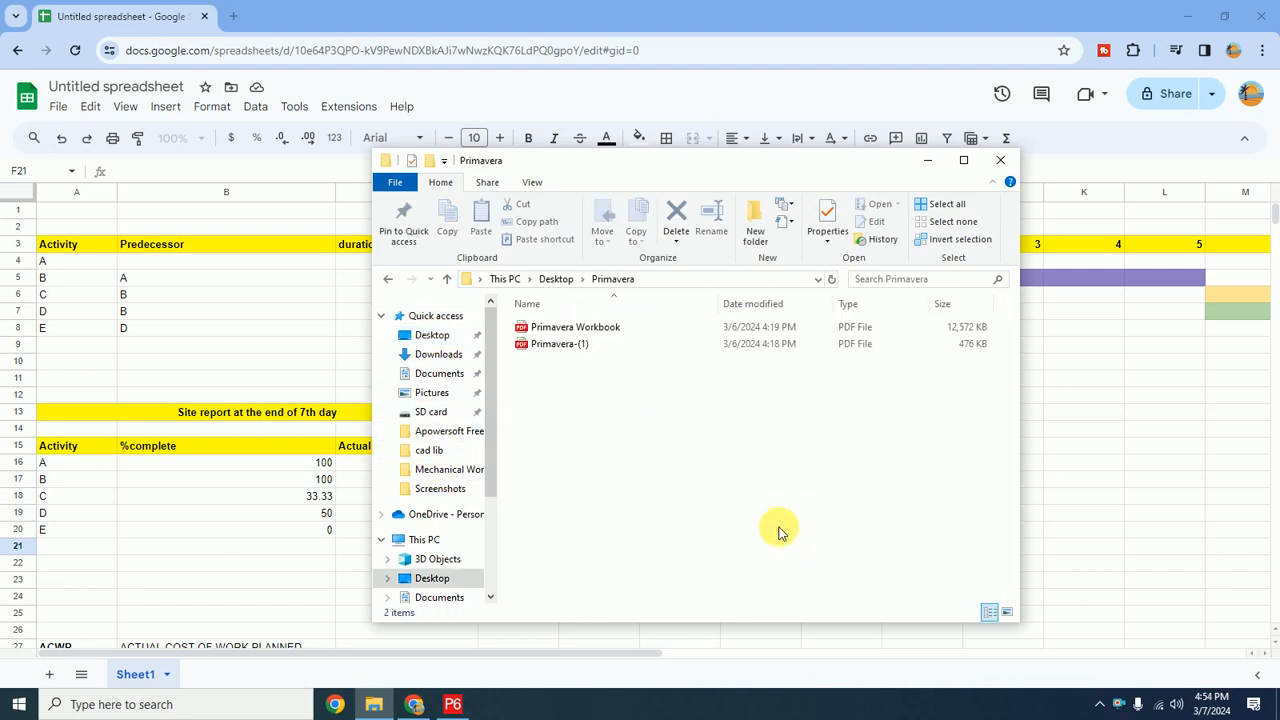
click(566, 350)
double_click(566, 345)
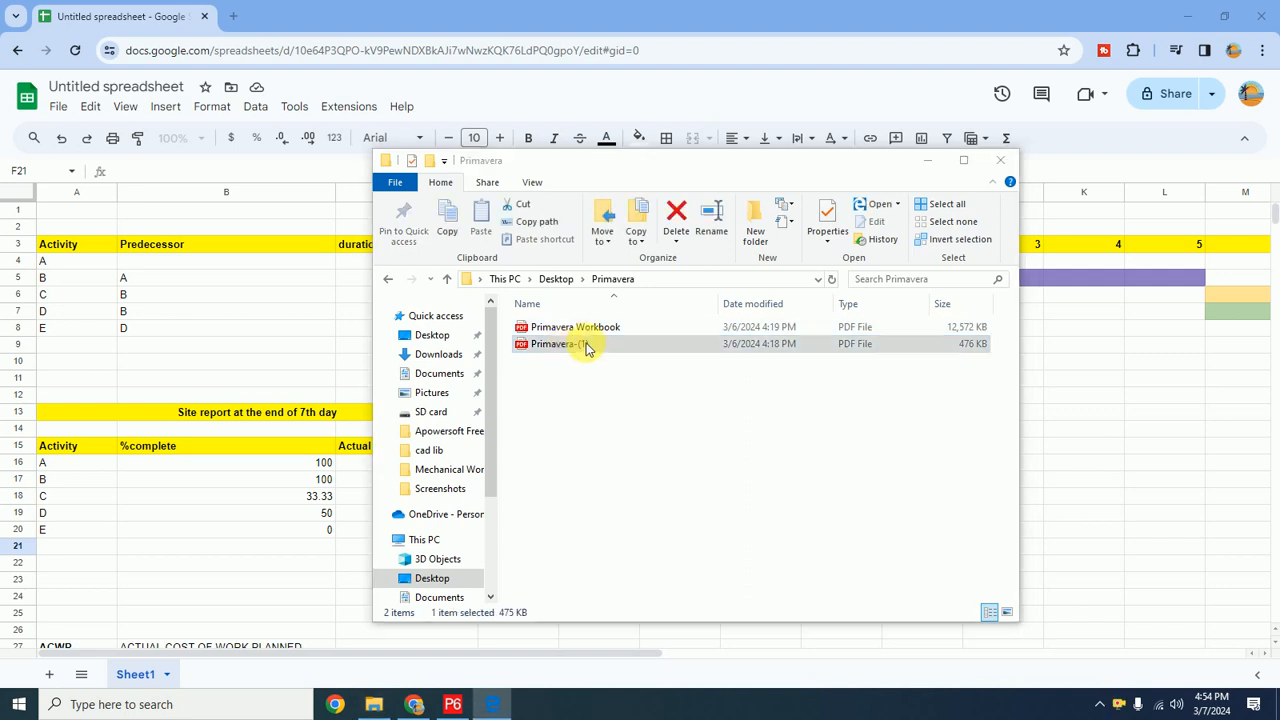
Find the Earned Value Analysis topic under Session 5 in the PDF syllabus, then return to the spreadsheet
scroll(637, 398, down, 3)
scroll(640, 405, down, 20)
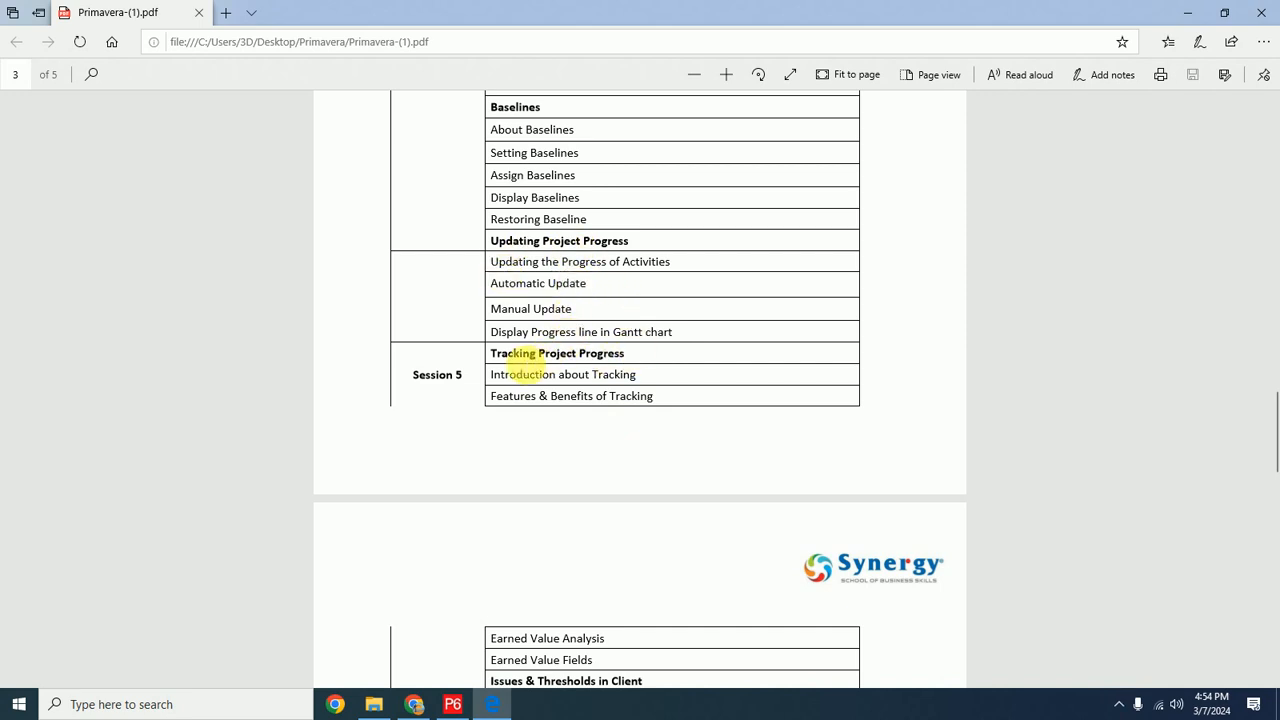
scroll(575, 358, down, 1)
scroll(565, 358, down, 3)
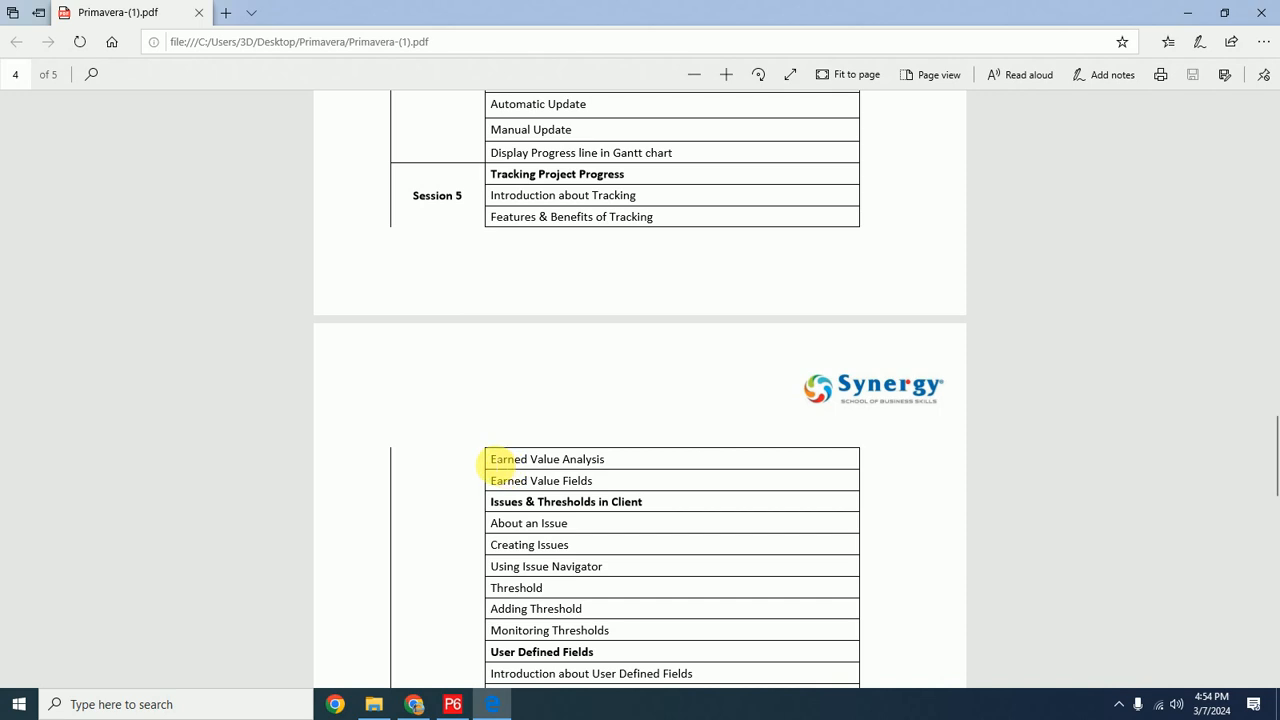
drag(489, 458, 605, 452)
click(443, 438)
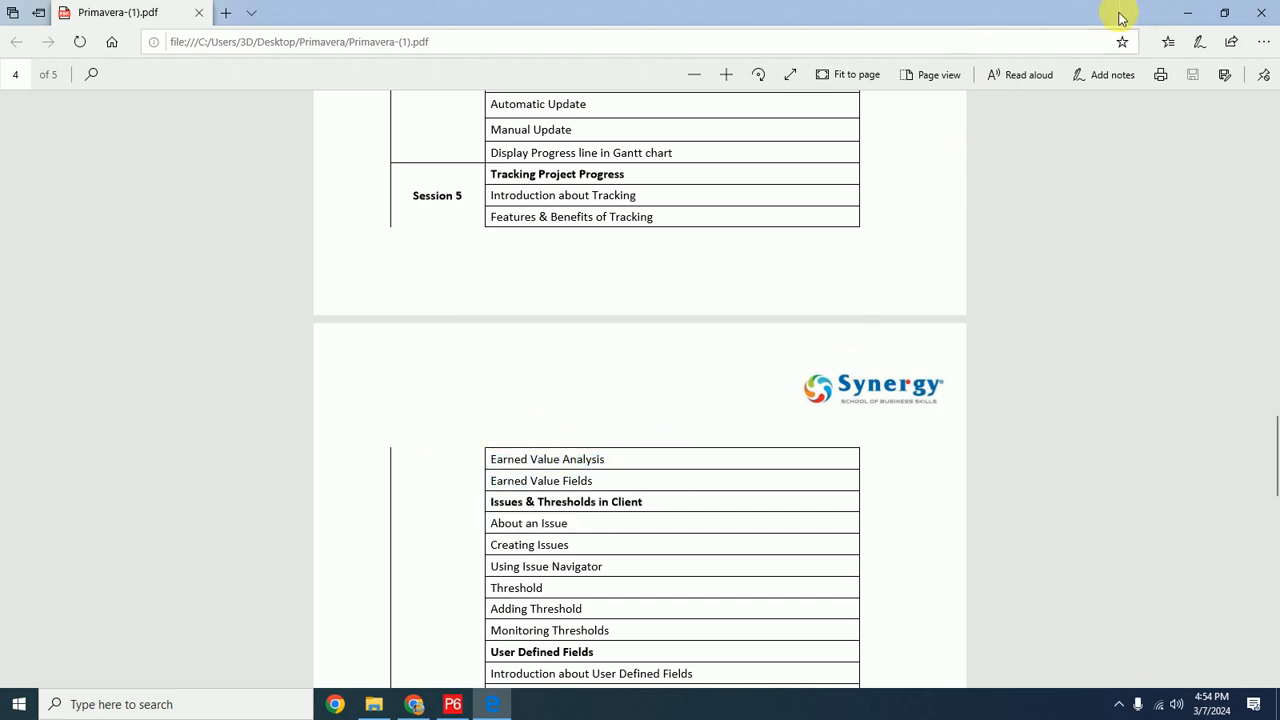
click(1178, 13)
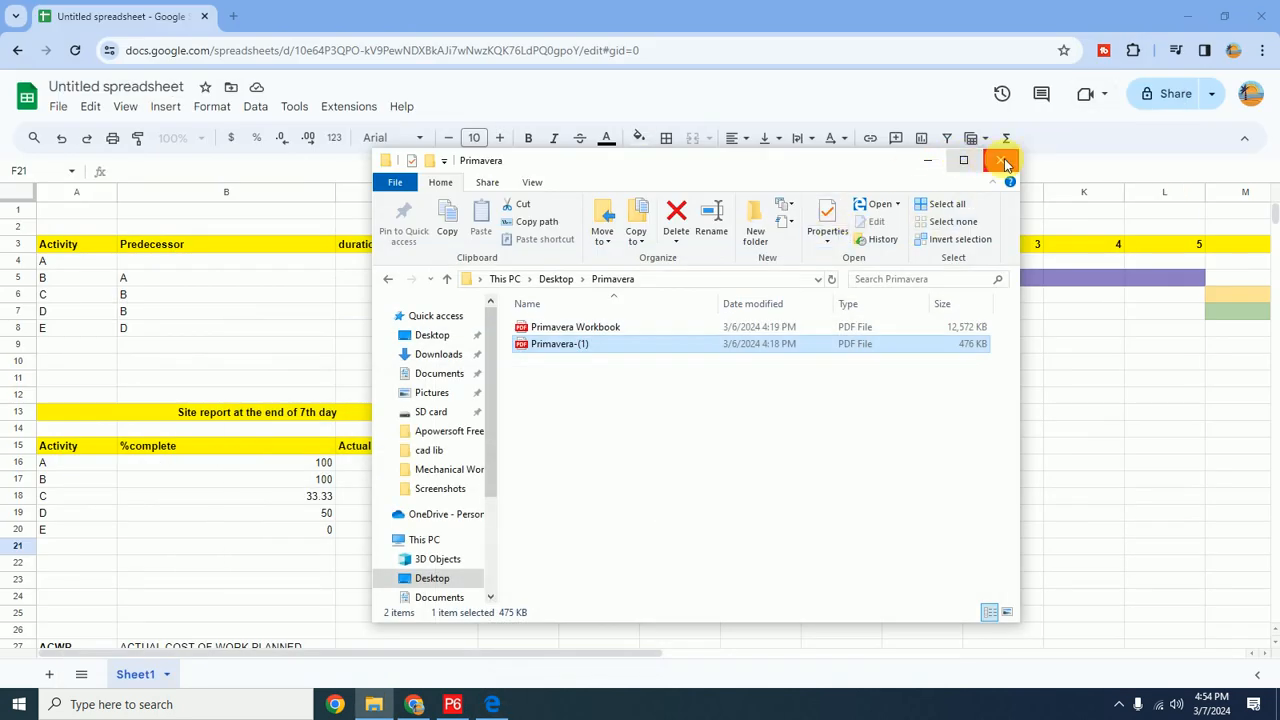
click(1000, 160)
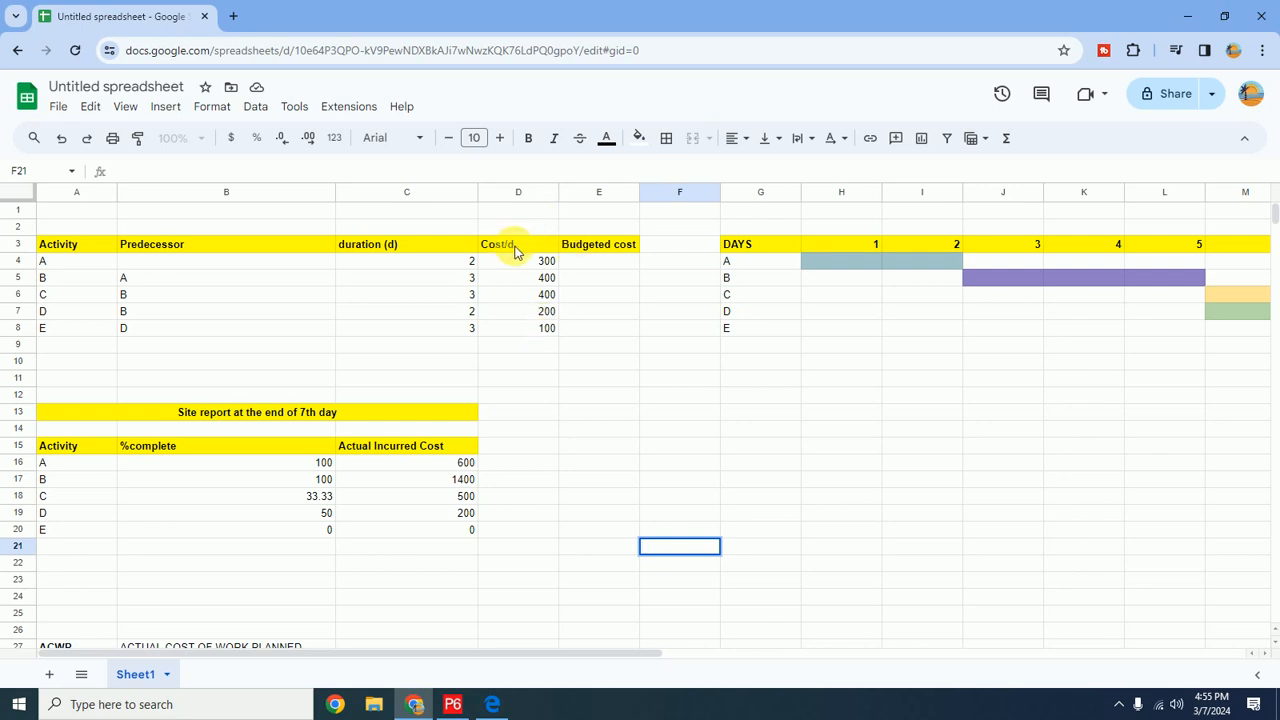
Calculate activity A's budgeted cost in E4 with =D4*C4 and accept the suggested autofill for activities B to E
click(594, 262)
text(=)
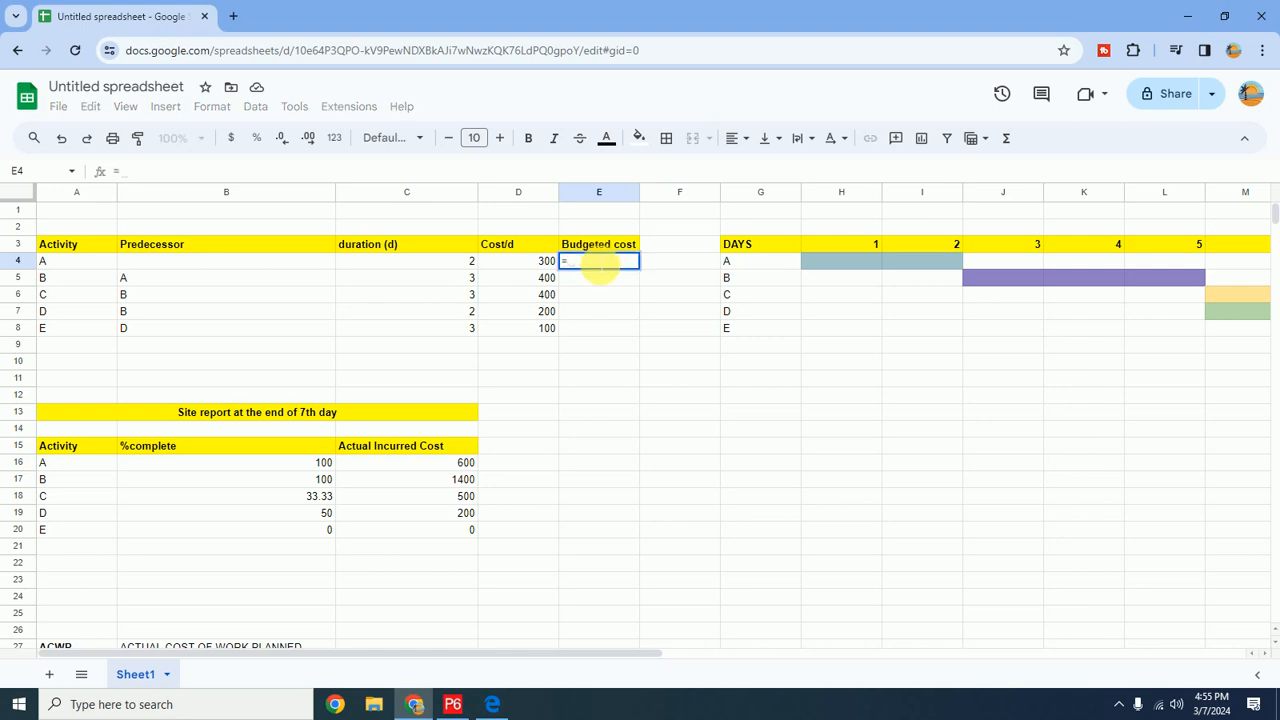
click(543, 266)
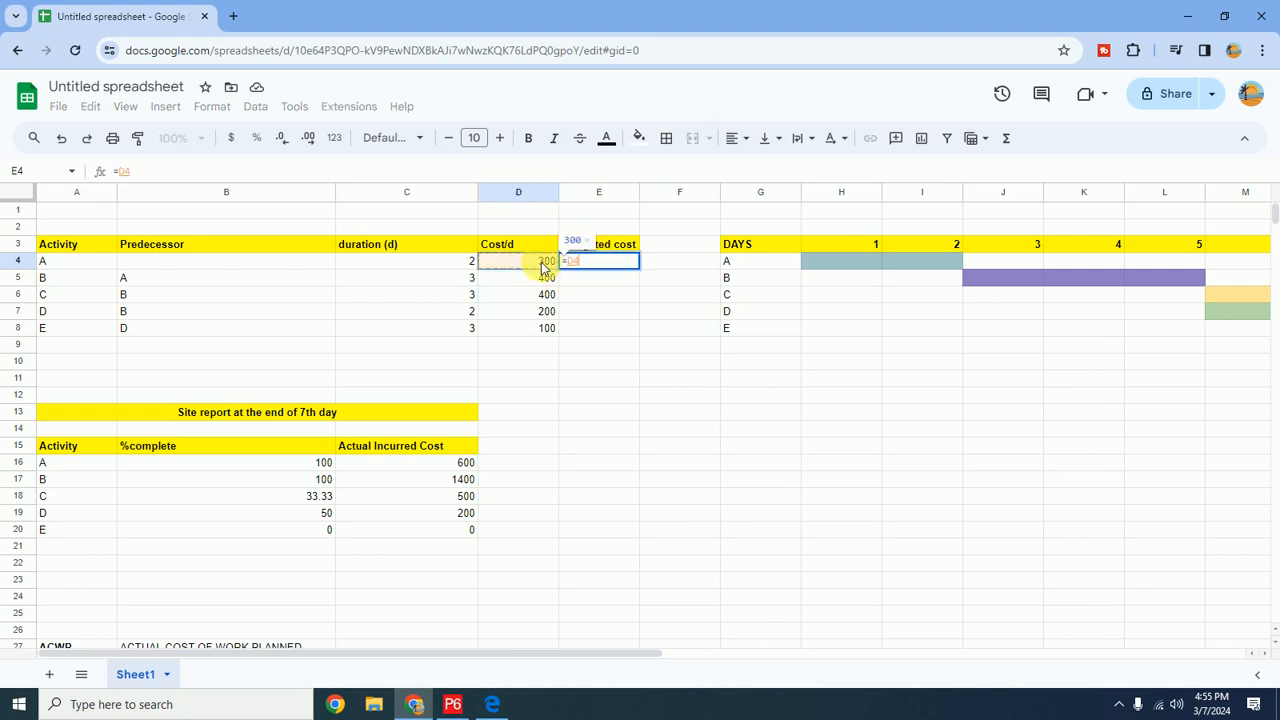
text(*)
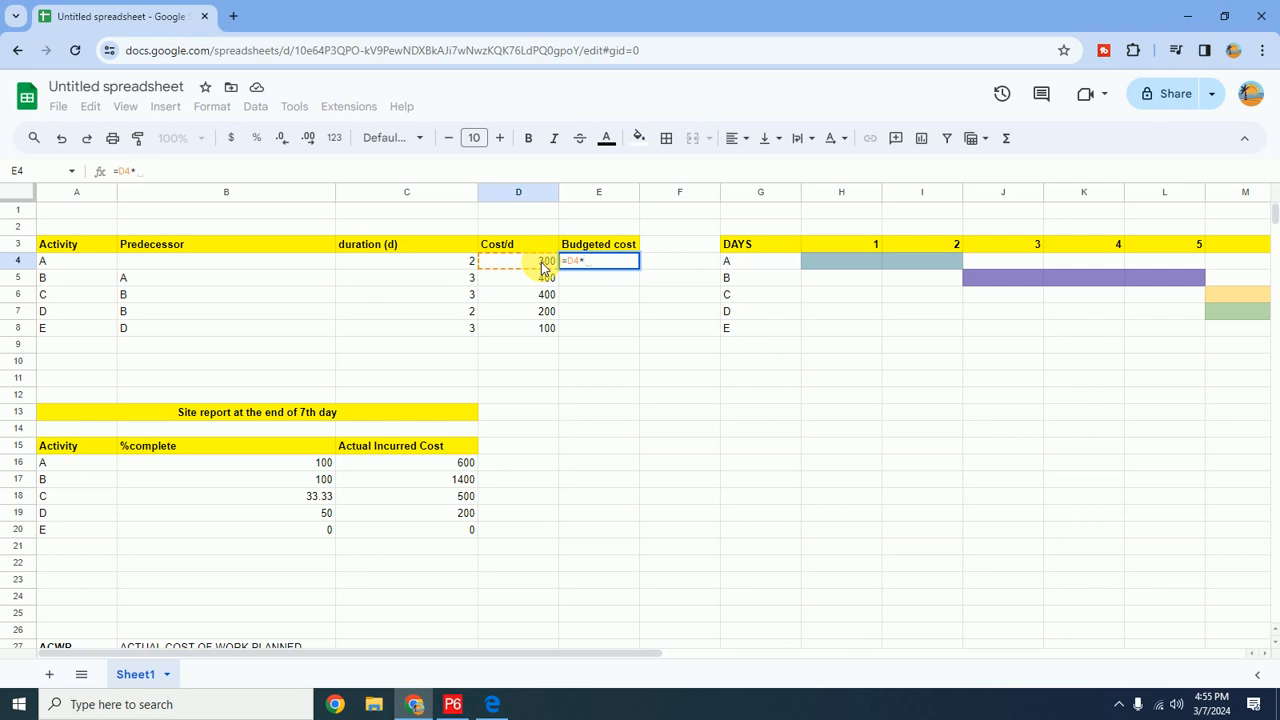
click(443, 266)
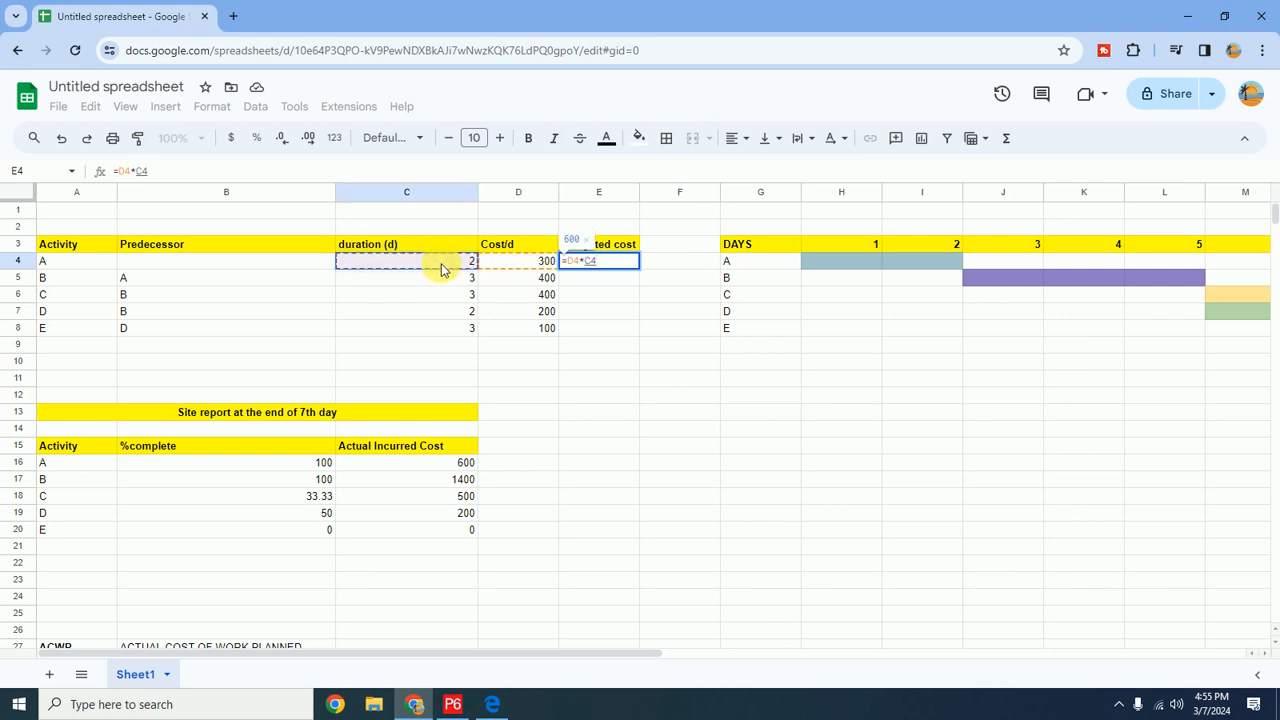
key(Return)
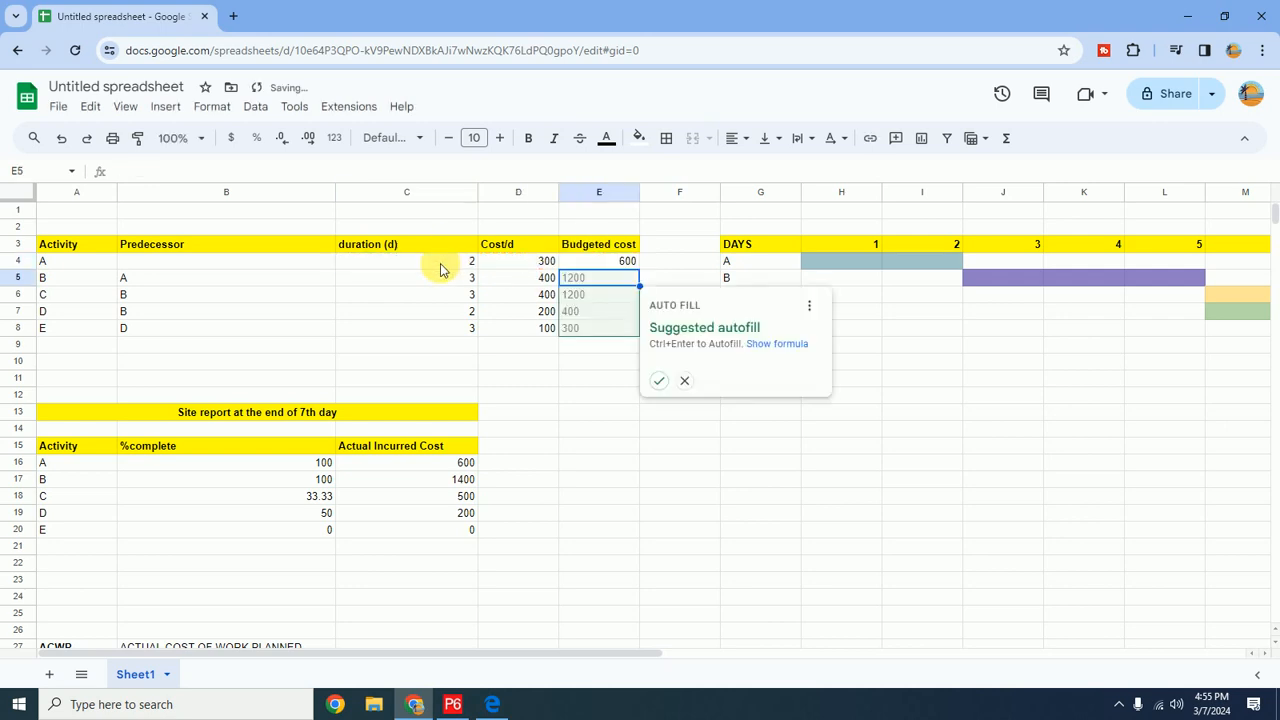
click(659, 380)
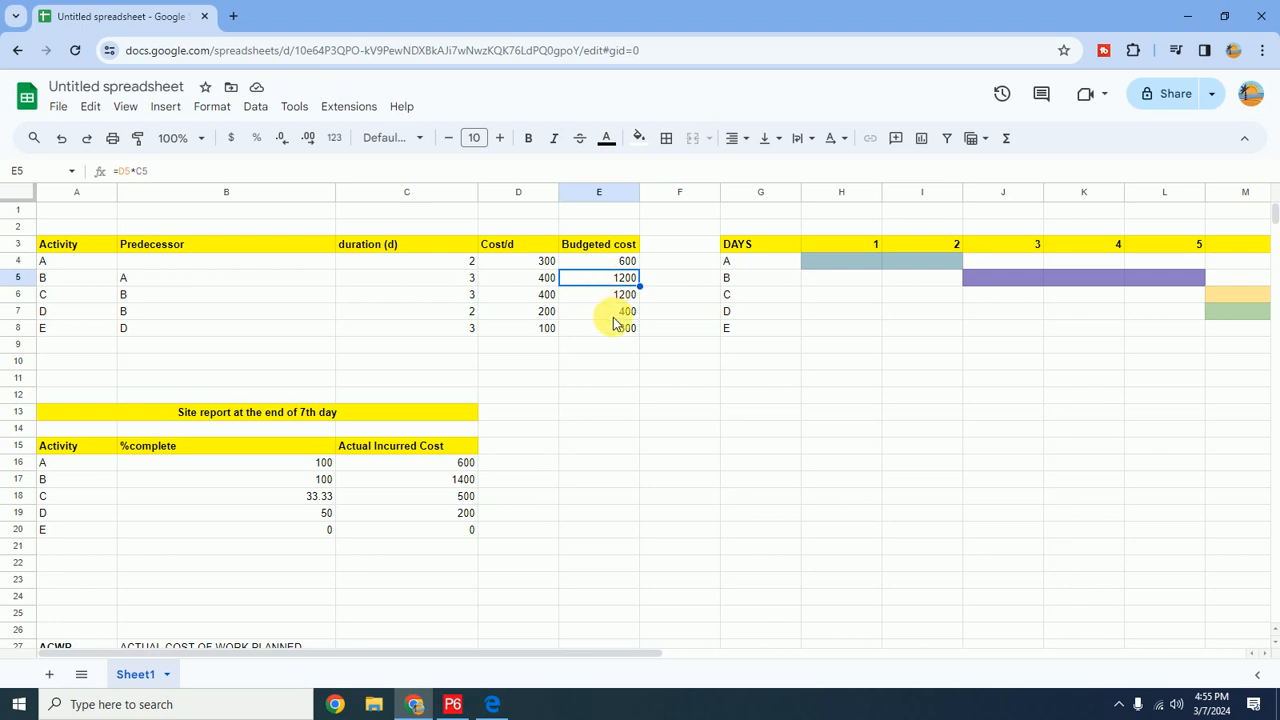
Fill cell E9 yellow and total the budgeted costs there with =sum(E4:E8)
click(568, 348)
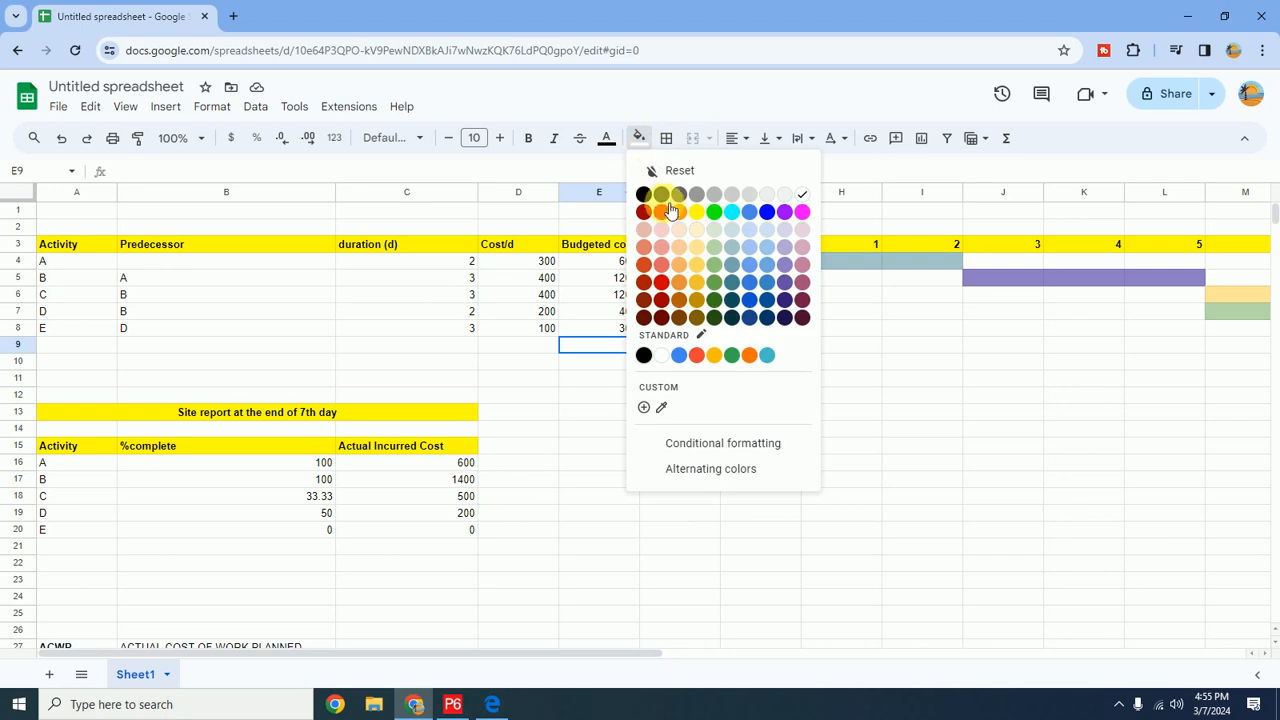
click(640, 137)
click(693, 214)
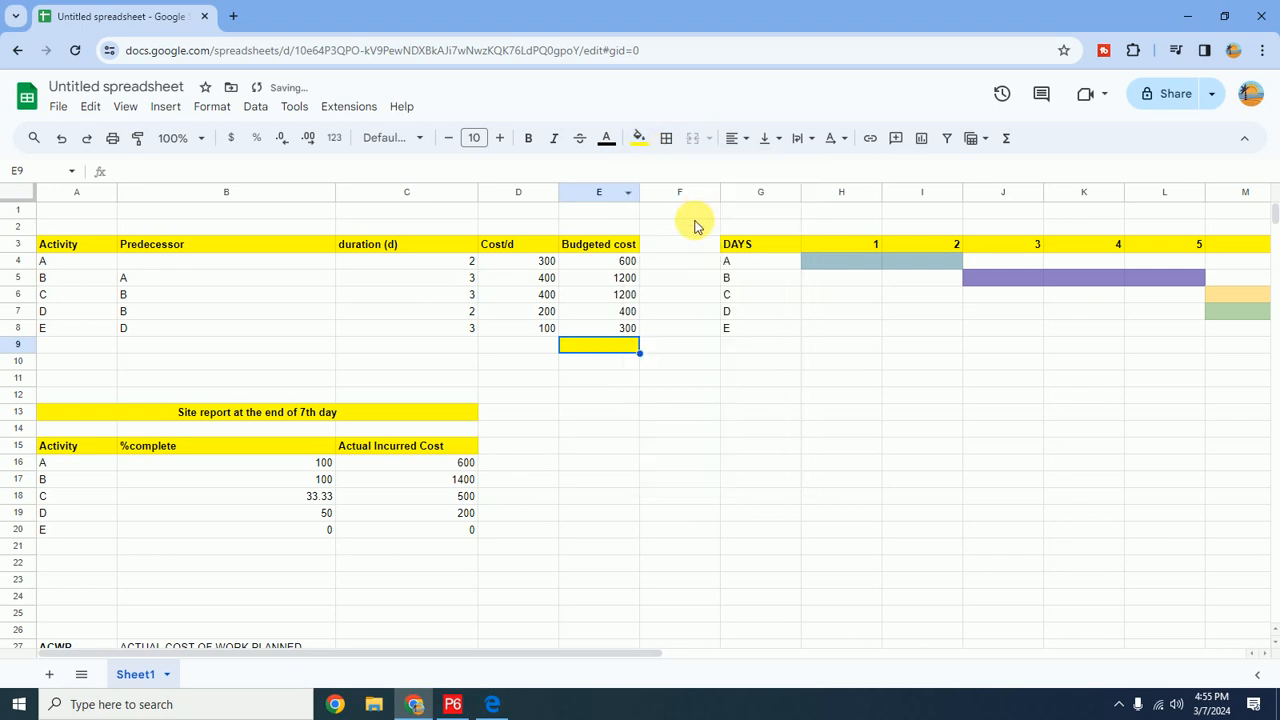
double_click(608, 352)
text(=sum)
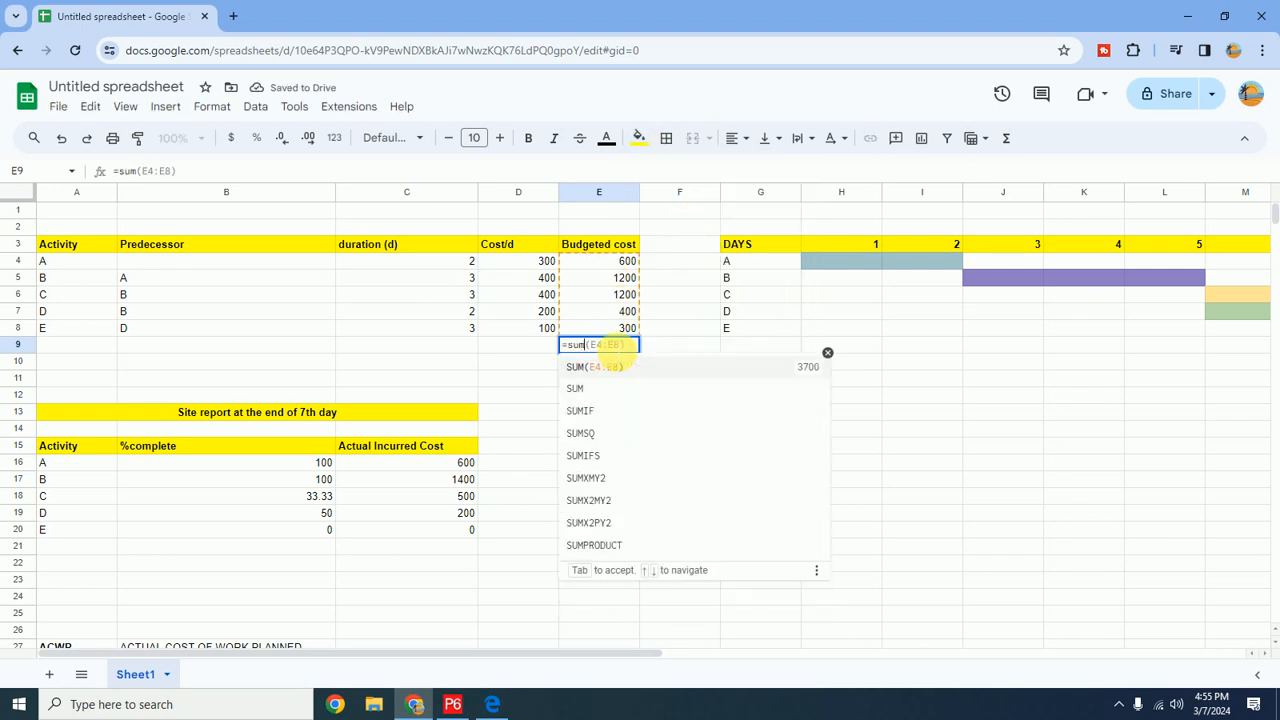
text(()
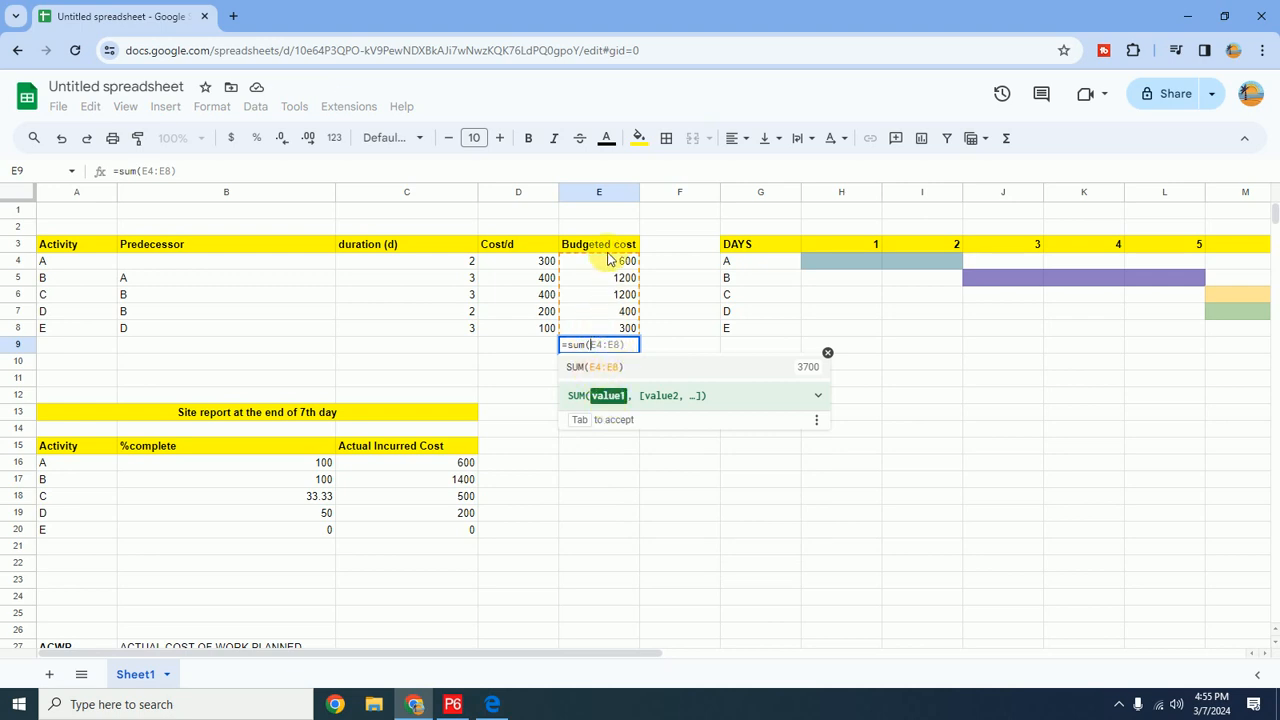
drag(600, 262, 624, 335)
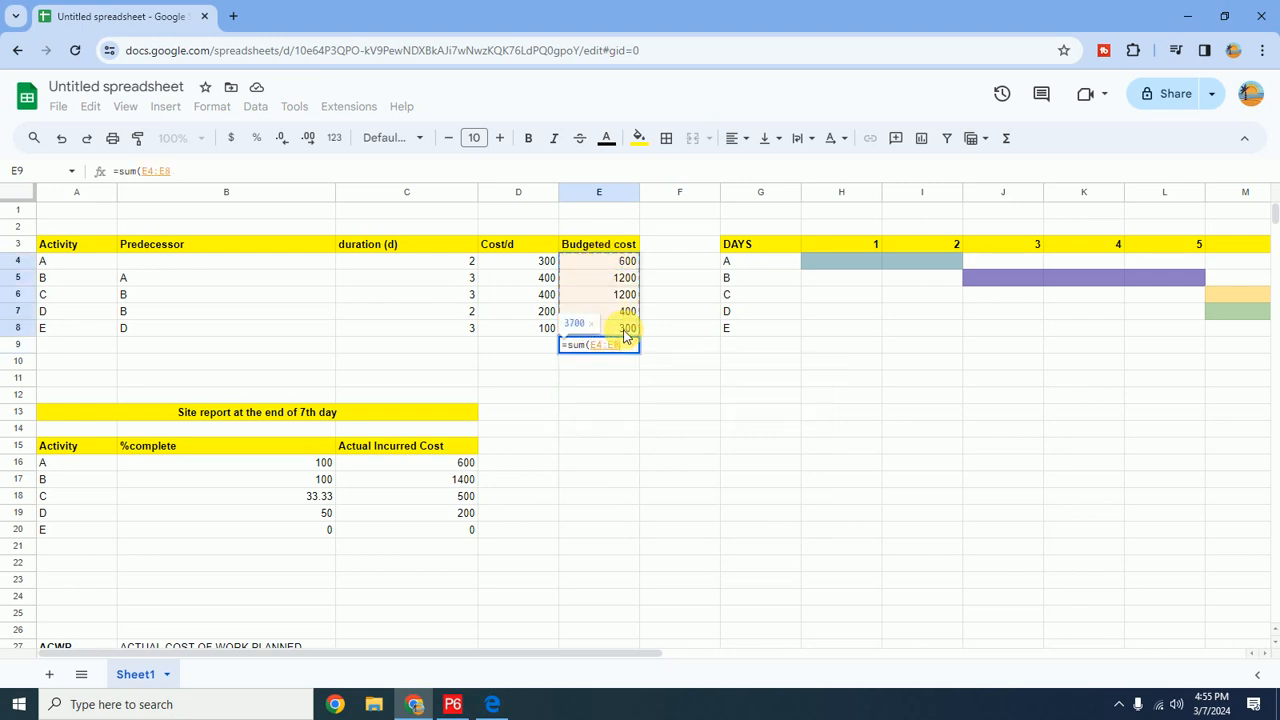
text())
key(Return)
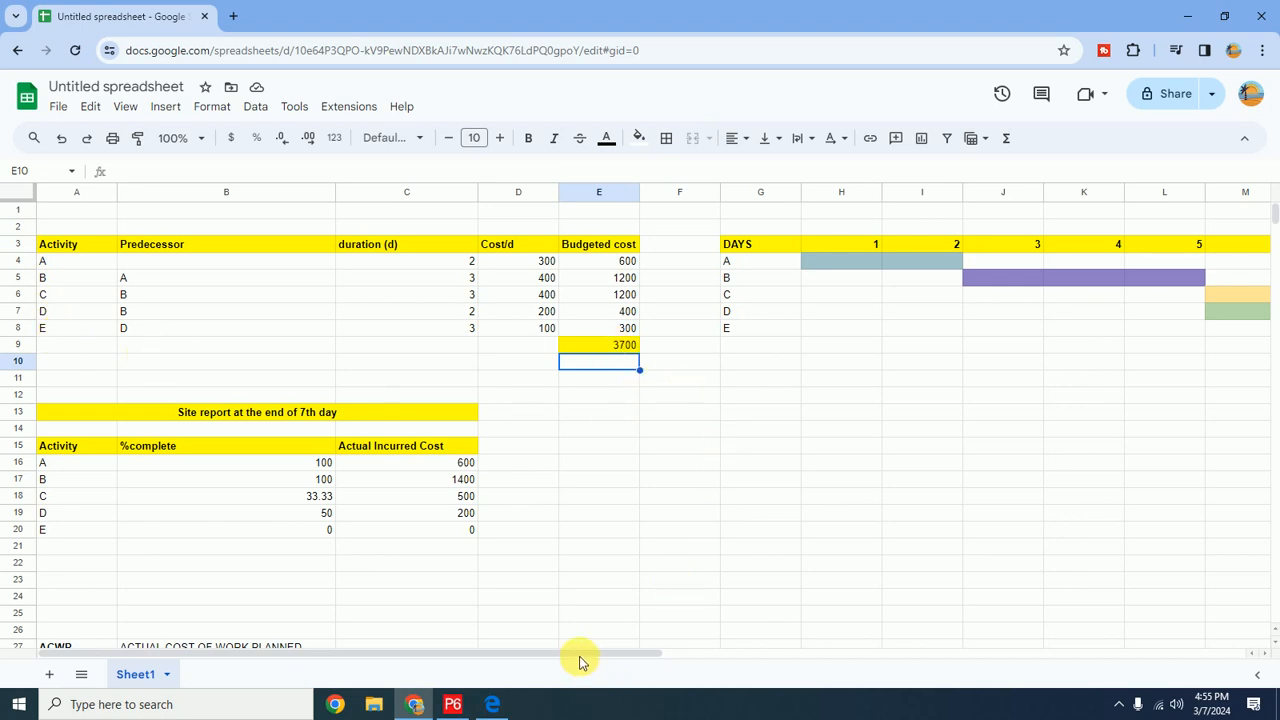
drag(580, 656, 846, 634)
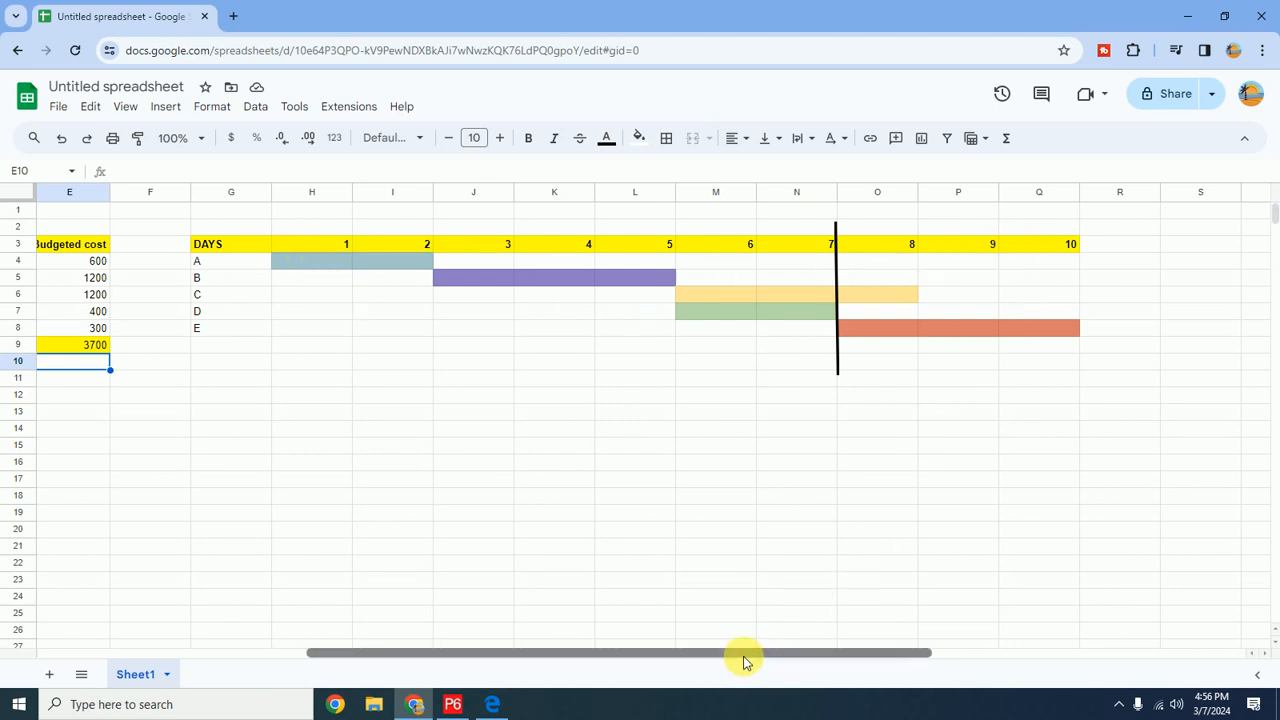
drag(746, 660, 418, 671)
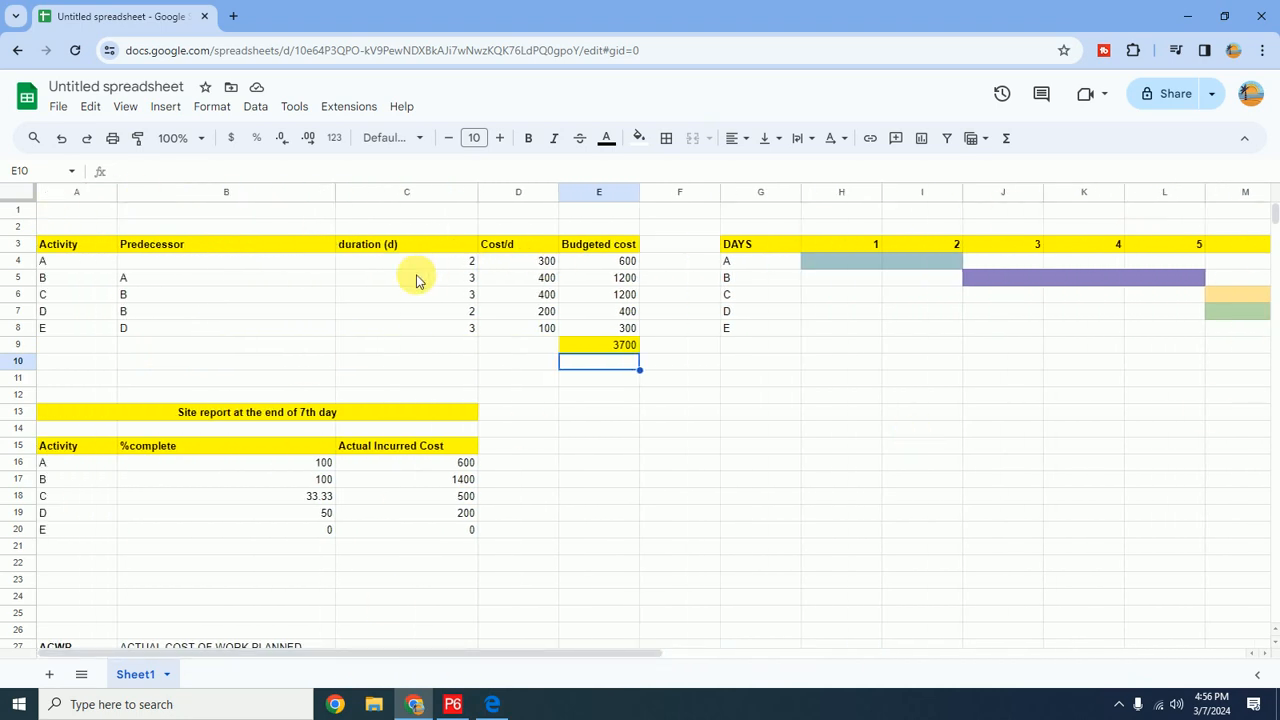
Switch to Primavera P6 and start a new project under the OG (Oil & Gas) EPS node of ABC
click(453, 704)
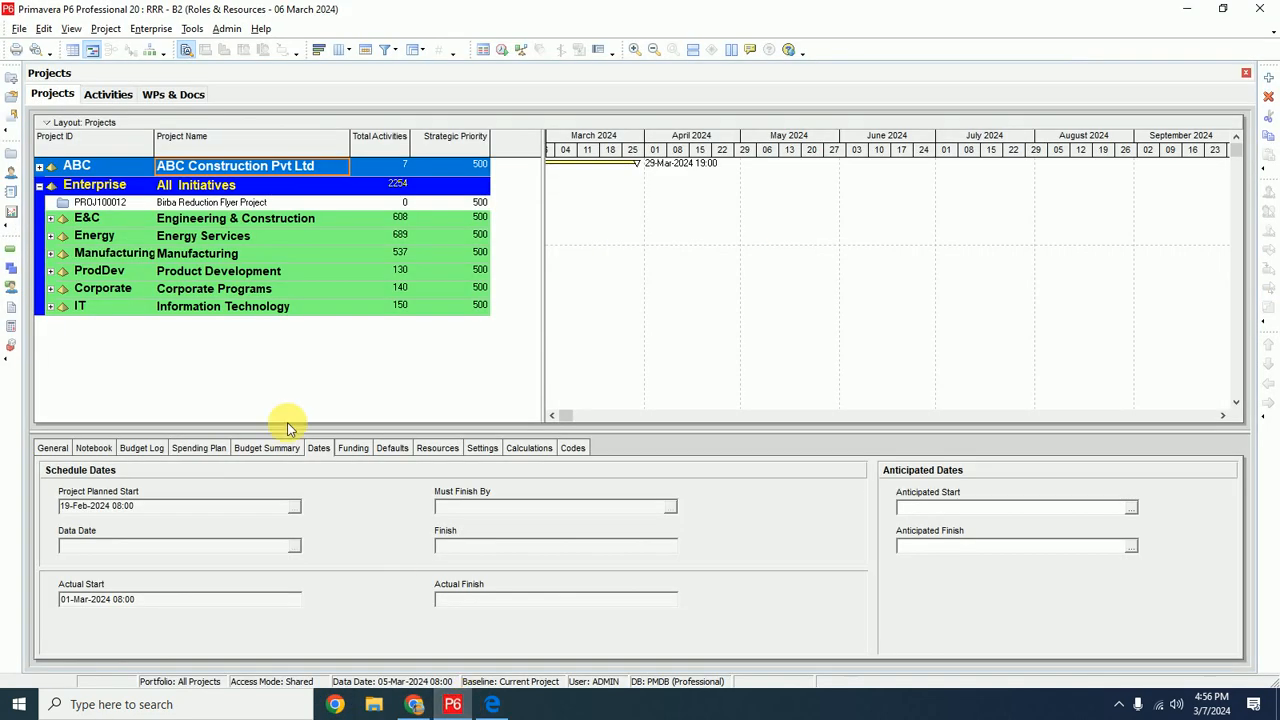
click(10, 80)
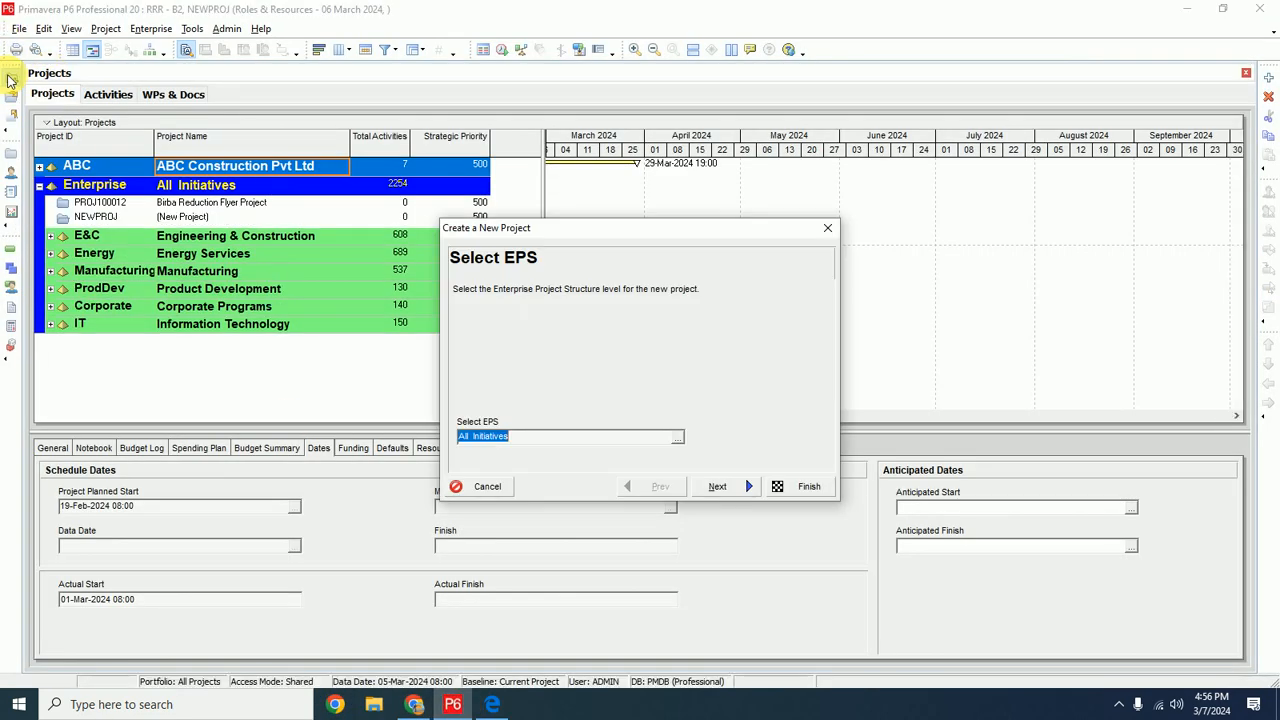
click(682, 437)
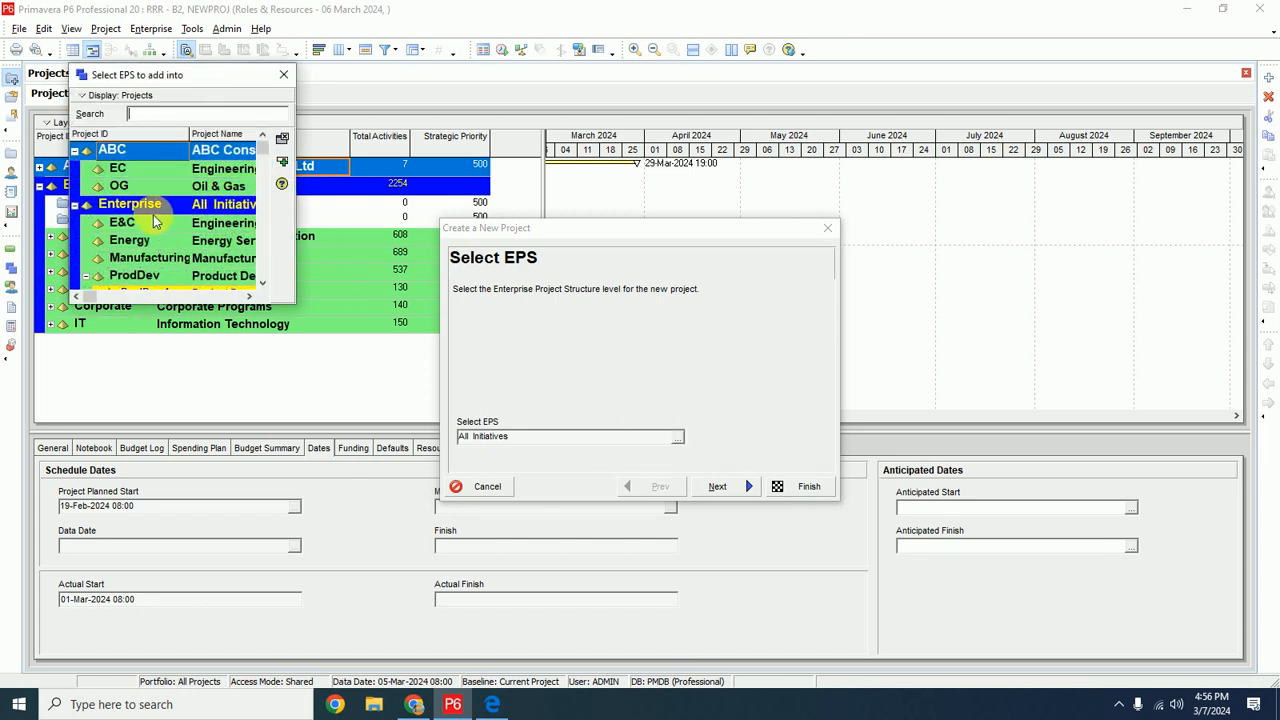
double_click(118, 186)
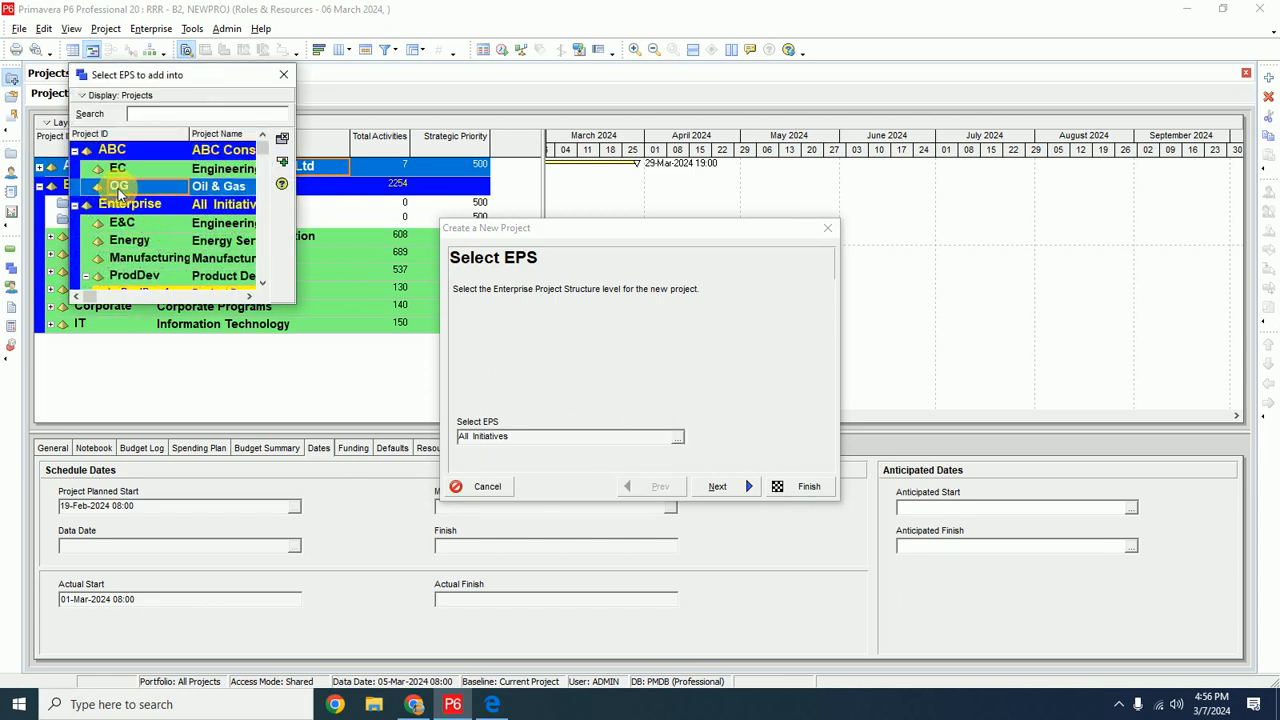
click(715, 485)
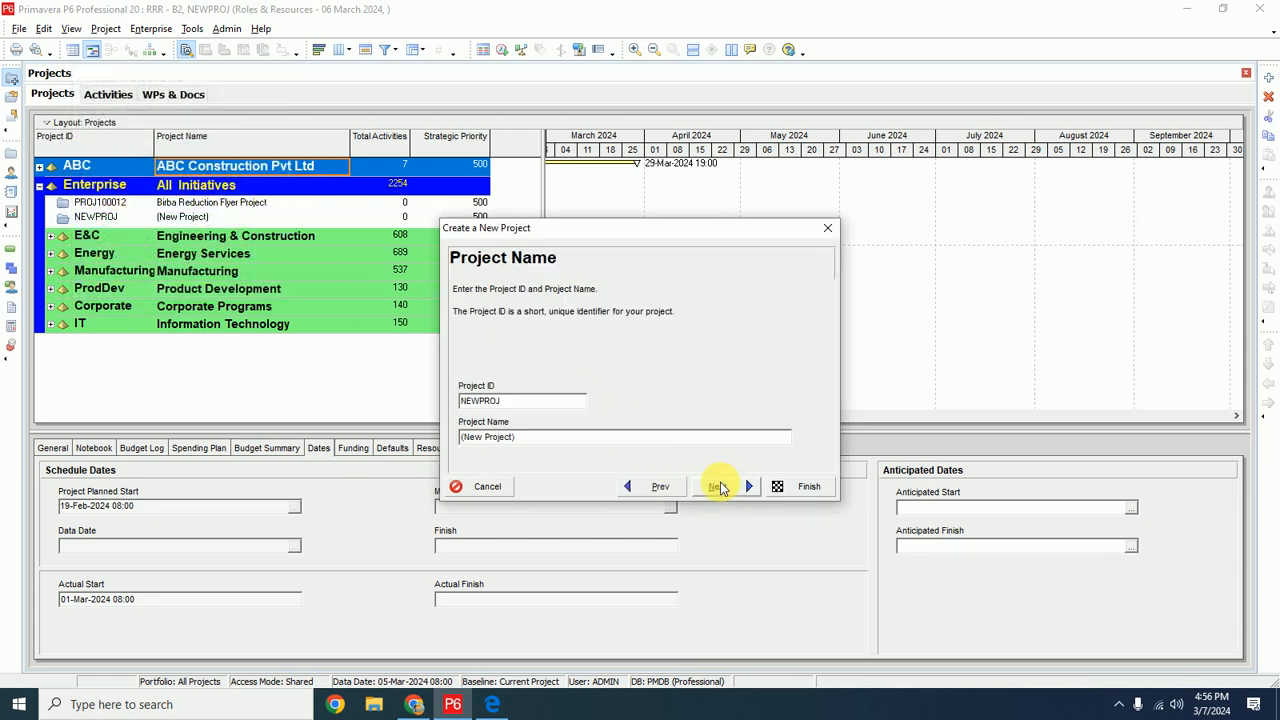
Set the new project's ID to SMP1 and its name to Sample, and continue to the project dates
drag(530, 400, 451, 400)
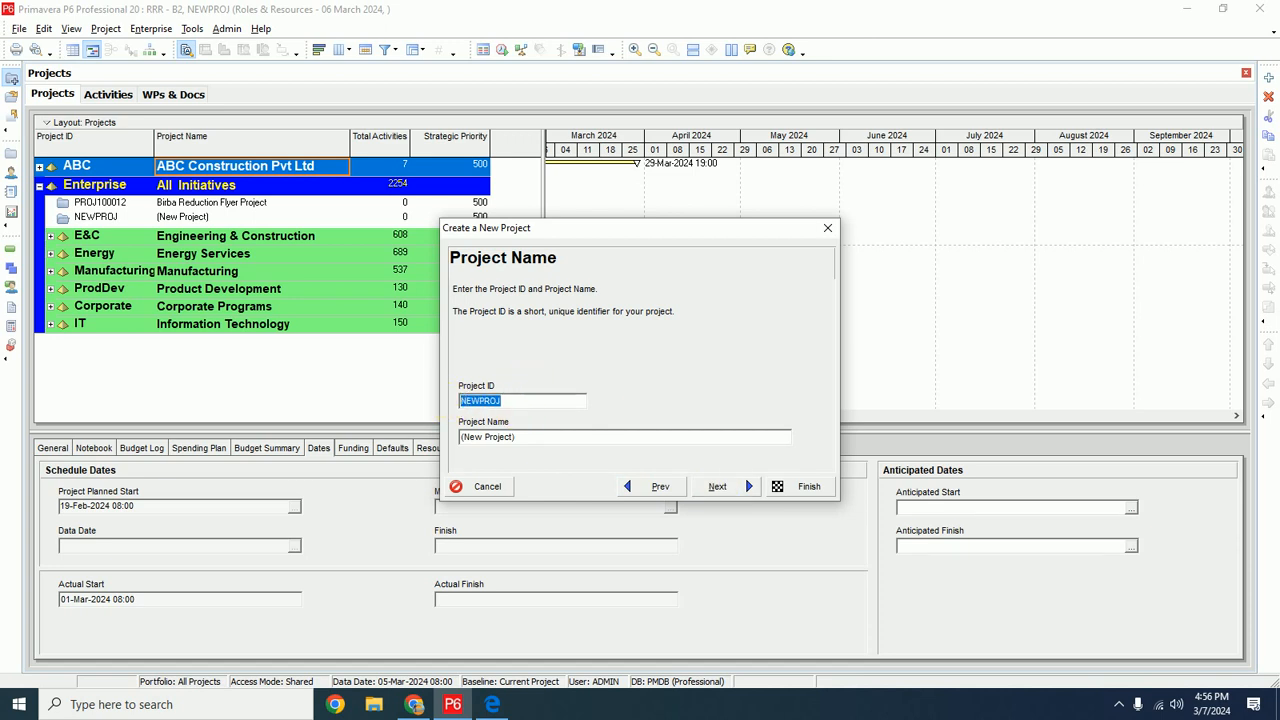
text(SMP1)
click(508, 437)
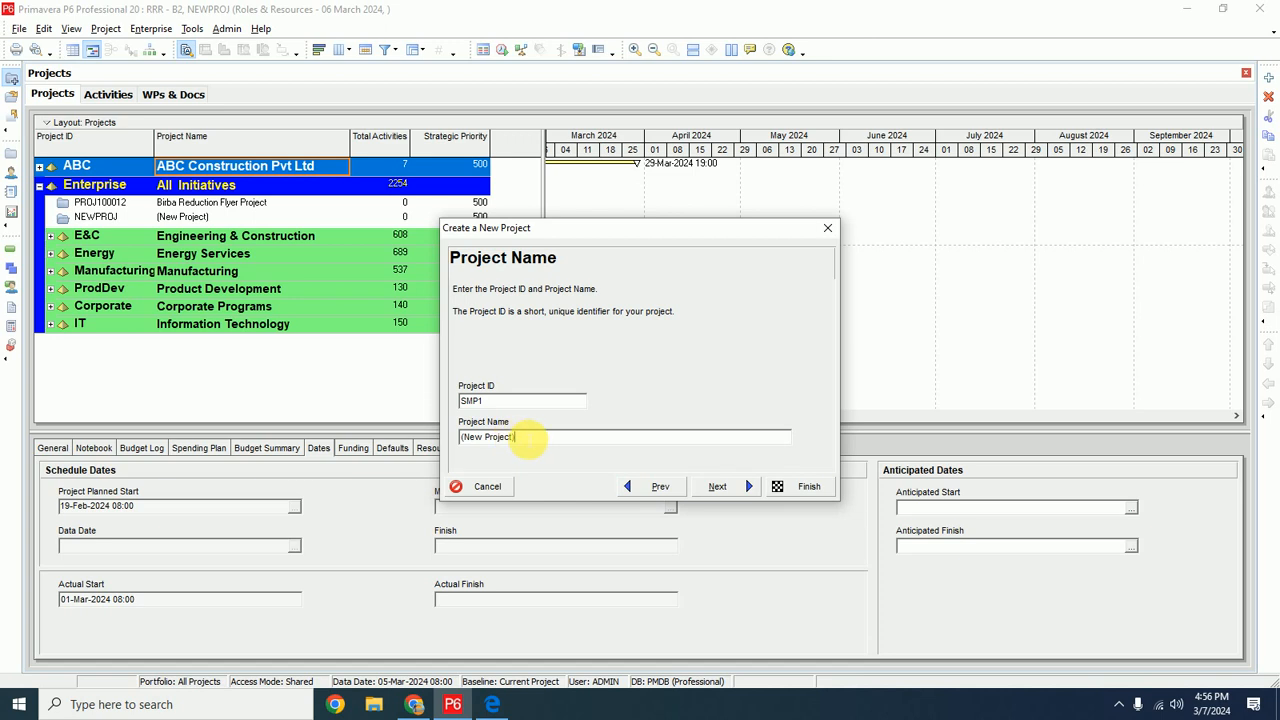
drag(516, 437, 470, 440)
text(Sample)
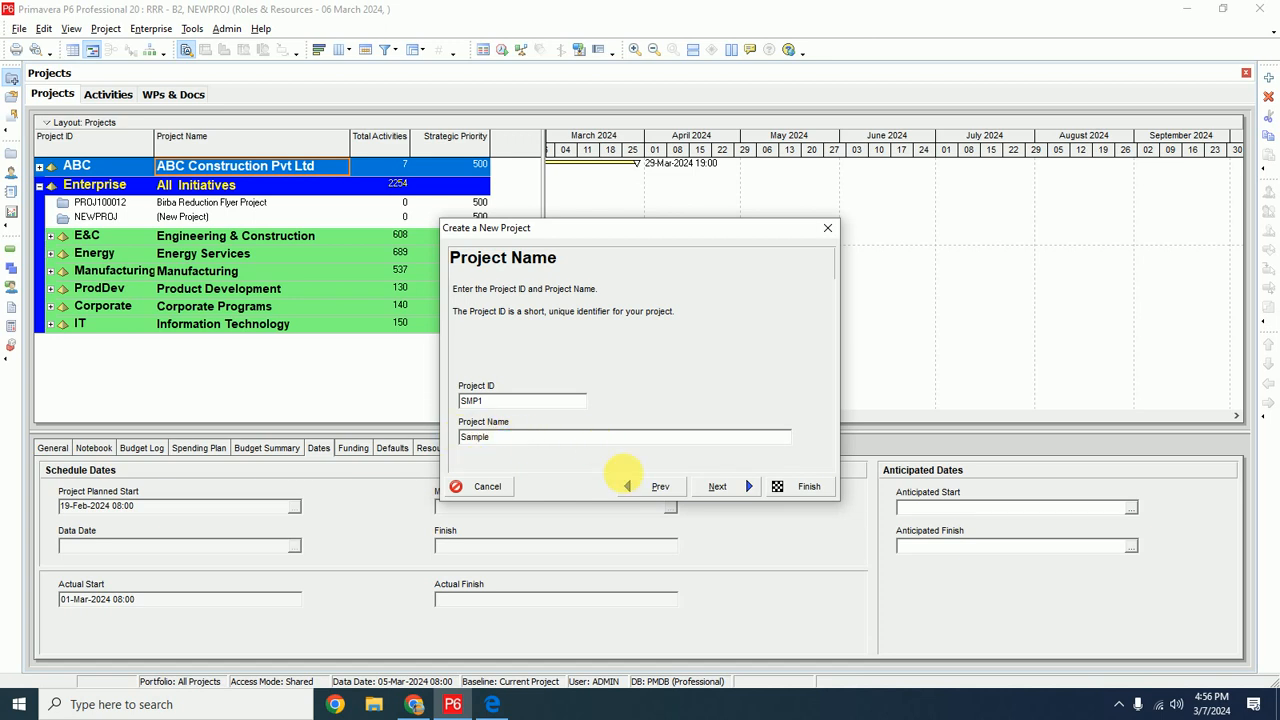
click(722, 486)
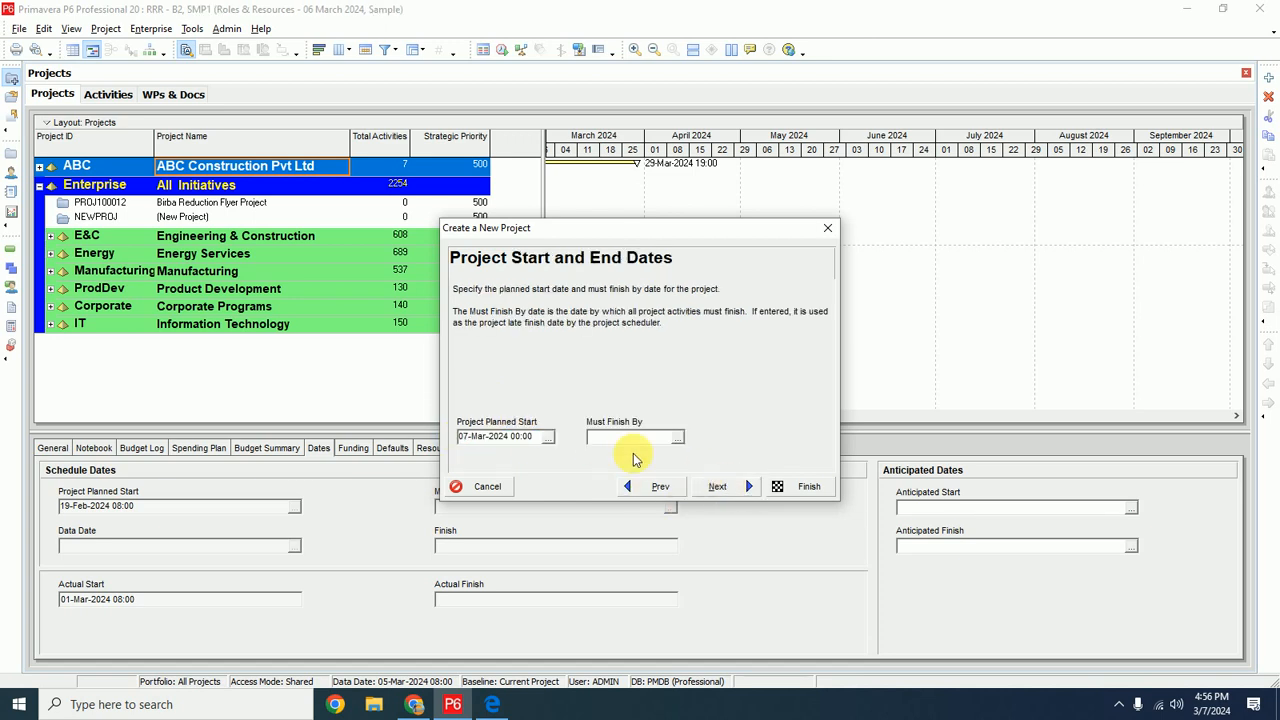
Set the project planned start to 11 March 2024 at 08:00 and continue to the responsible manager
click(547, 438)
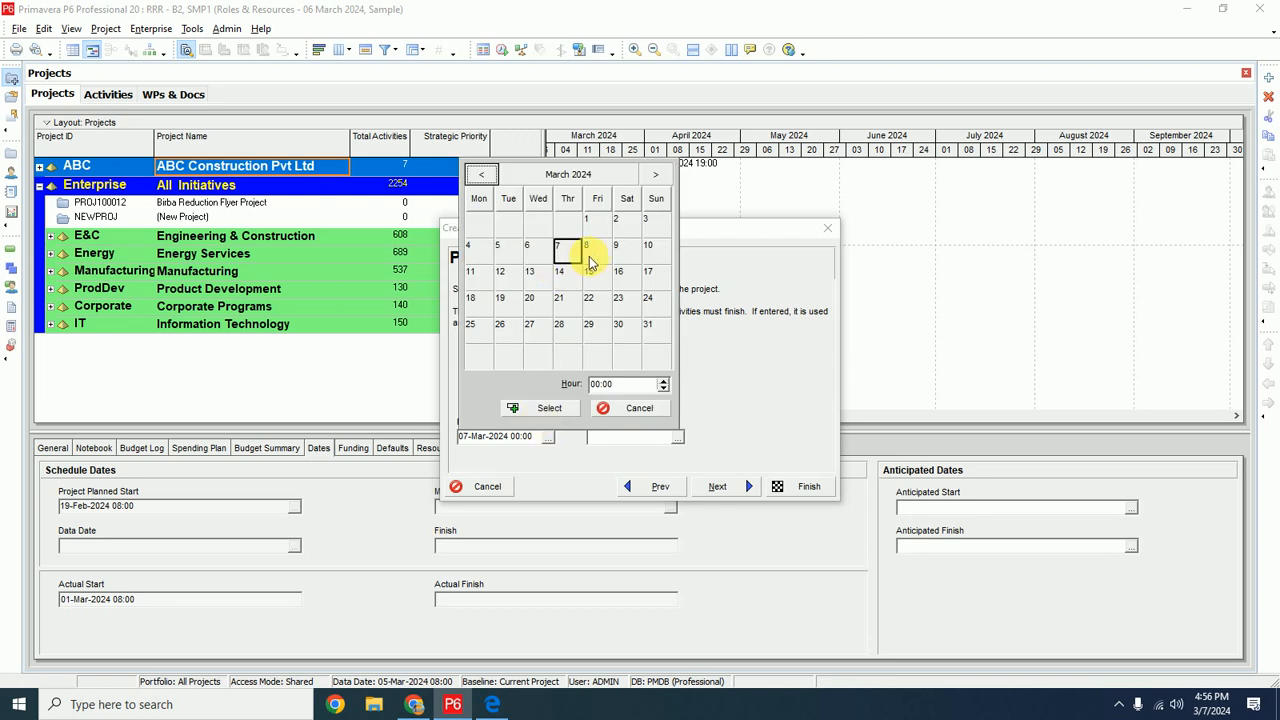
click(471, 276)
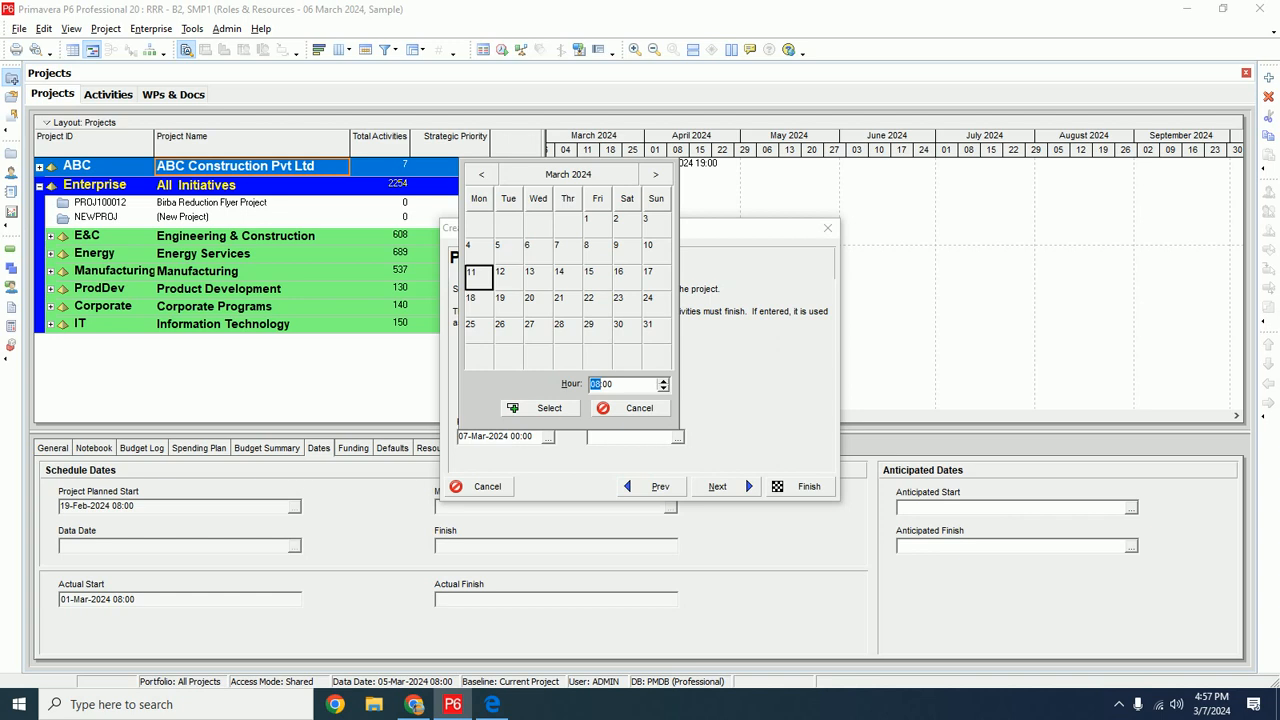
click(543, 409)
click(719, 487)
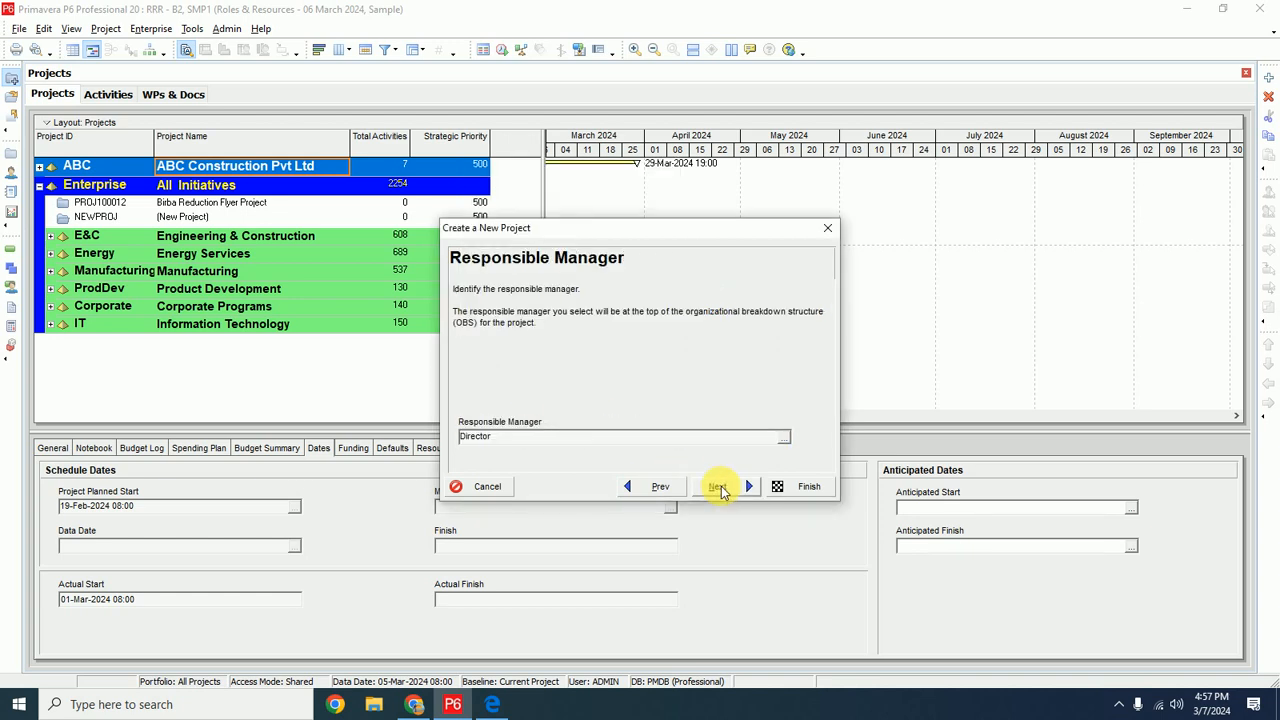
Set the responsible manager to PH1 and finish creating the project with the Standard Rate type
click(784, 438)
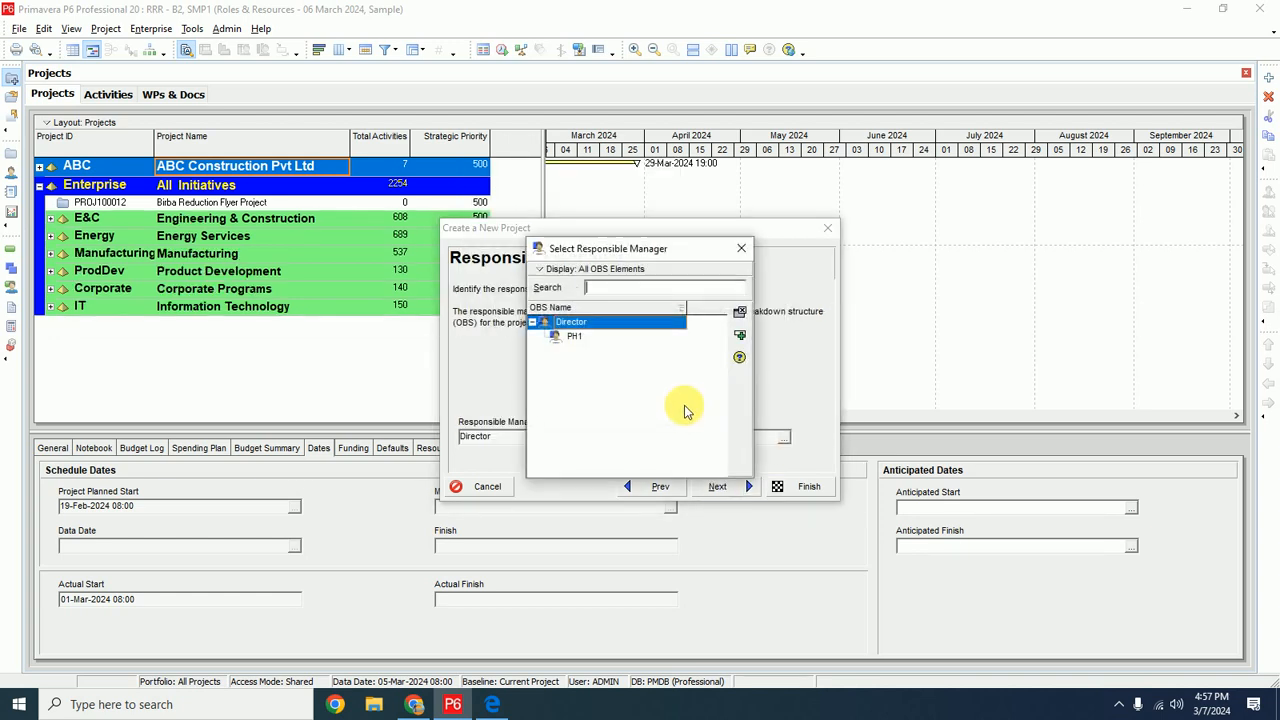
double_click(569, 337)
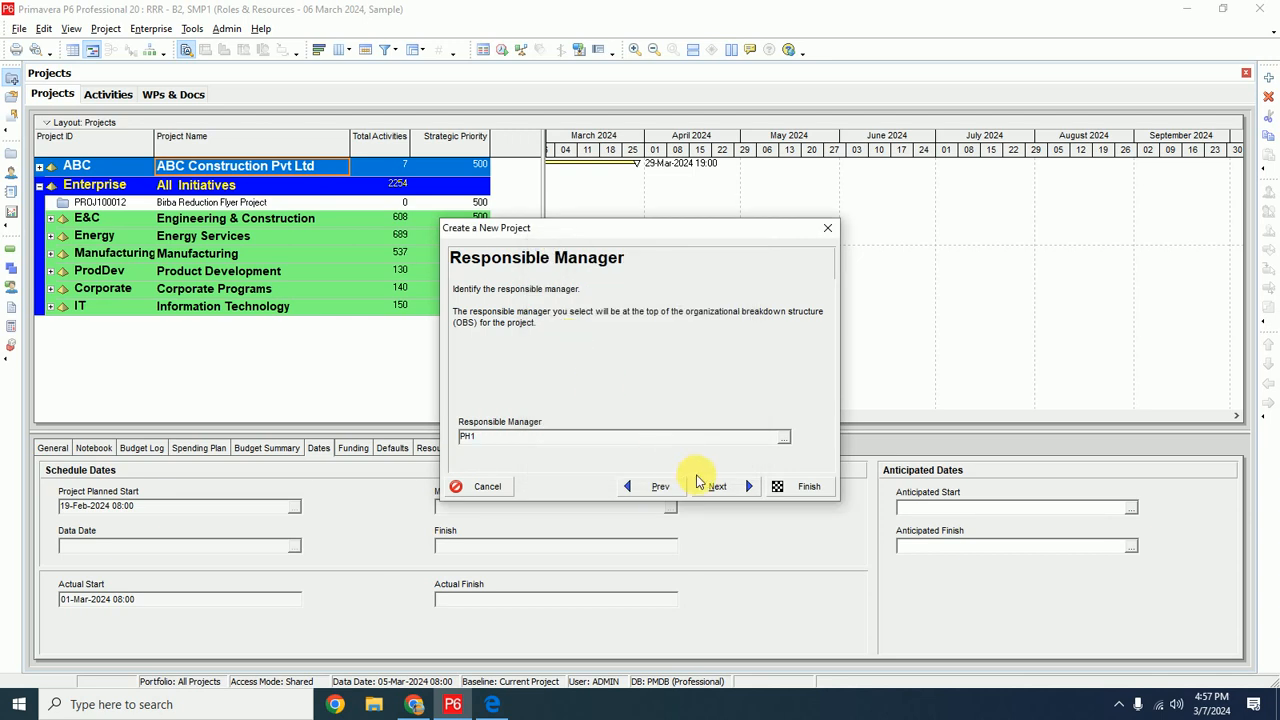
click(715, 490)
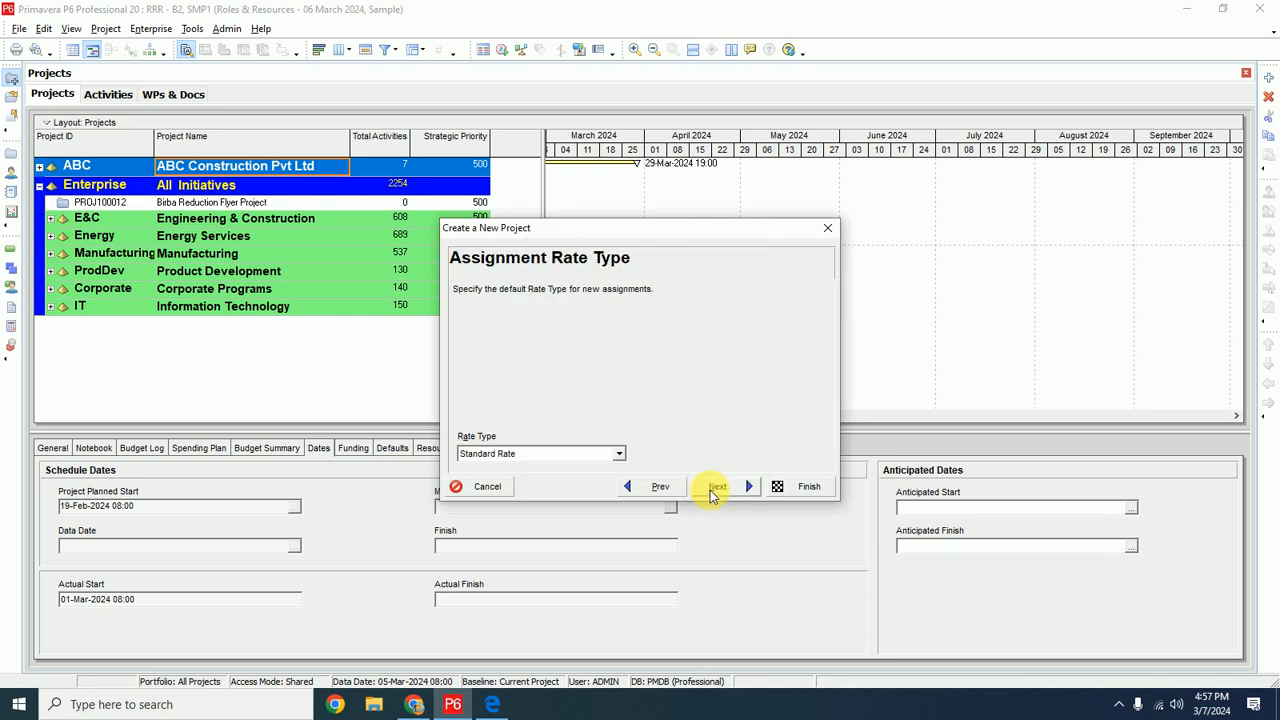
click(716, 488)
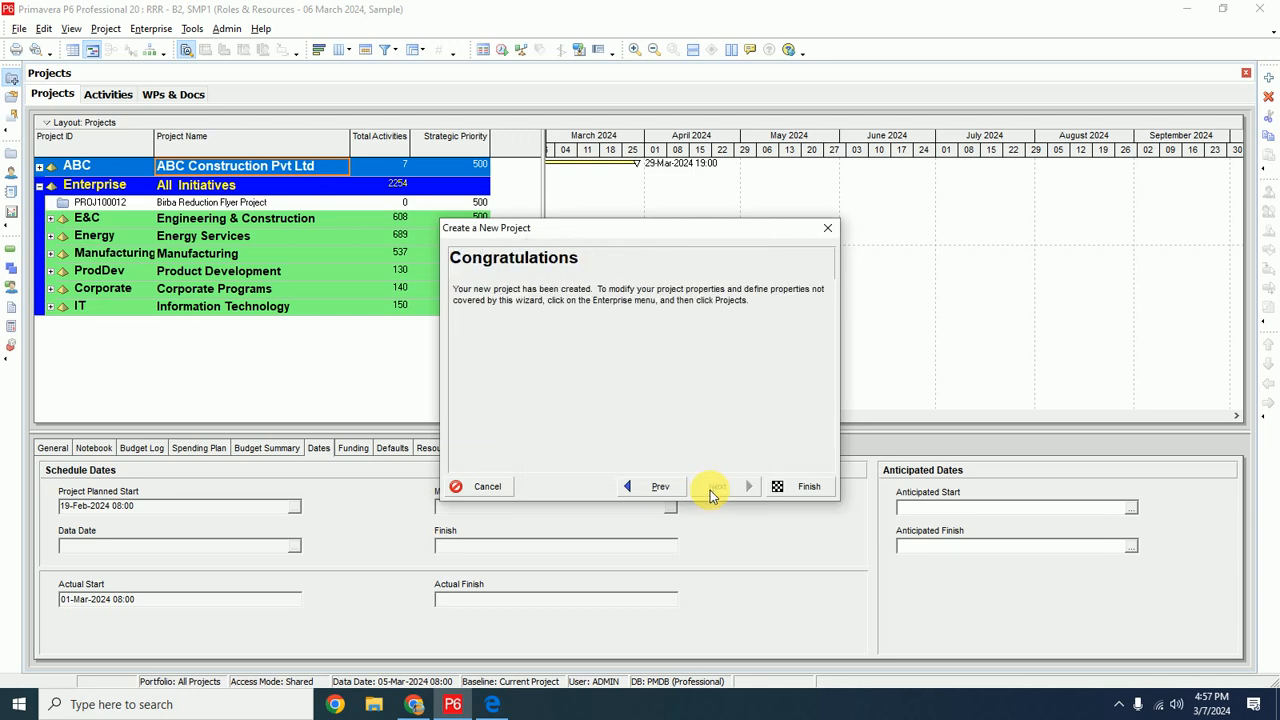
click(785, 487)
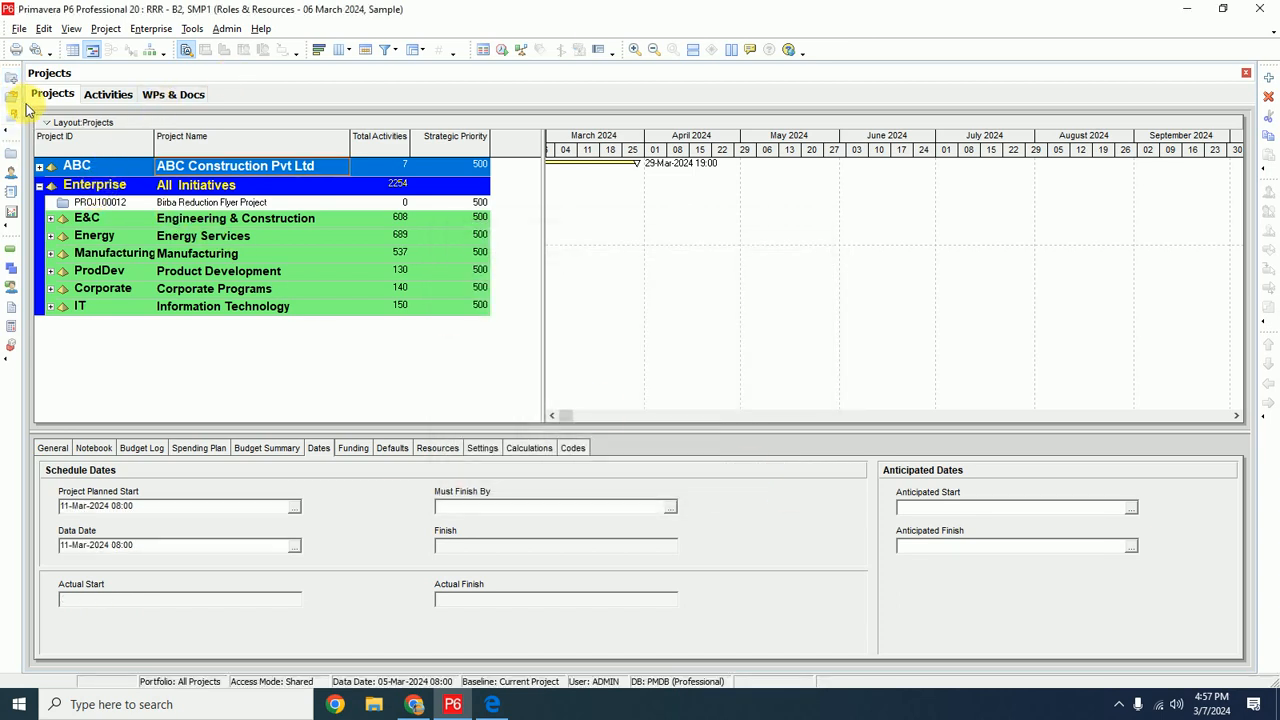
Close all currently open projects and confirm the closure
click(19, 28)
click(34, 81)
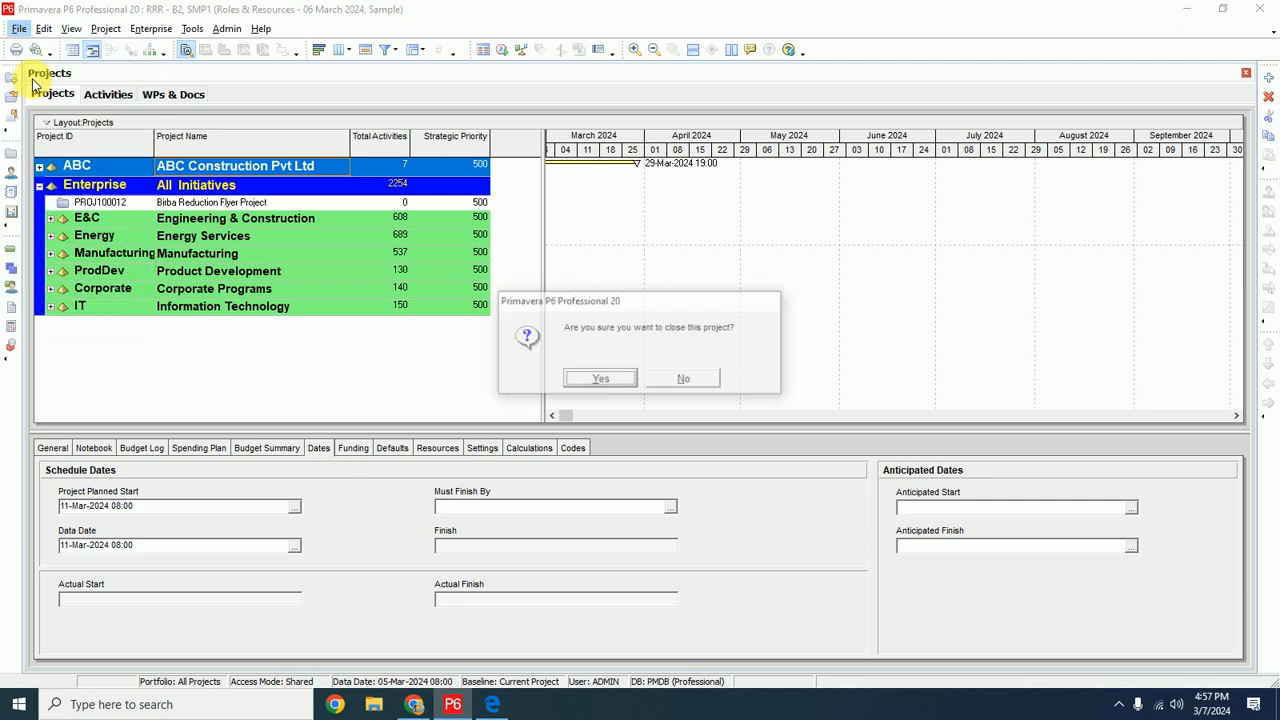
click(600, 380)
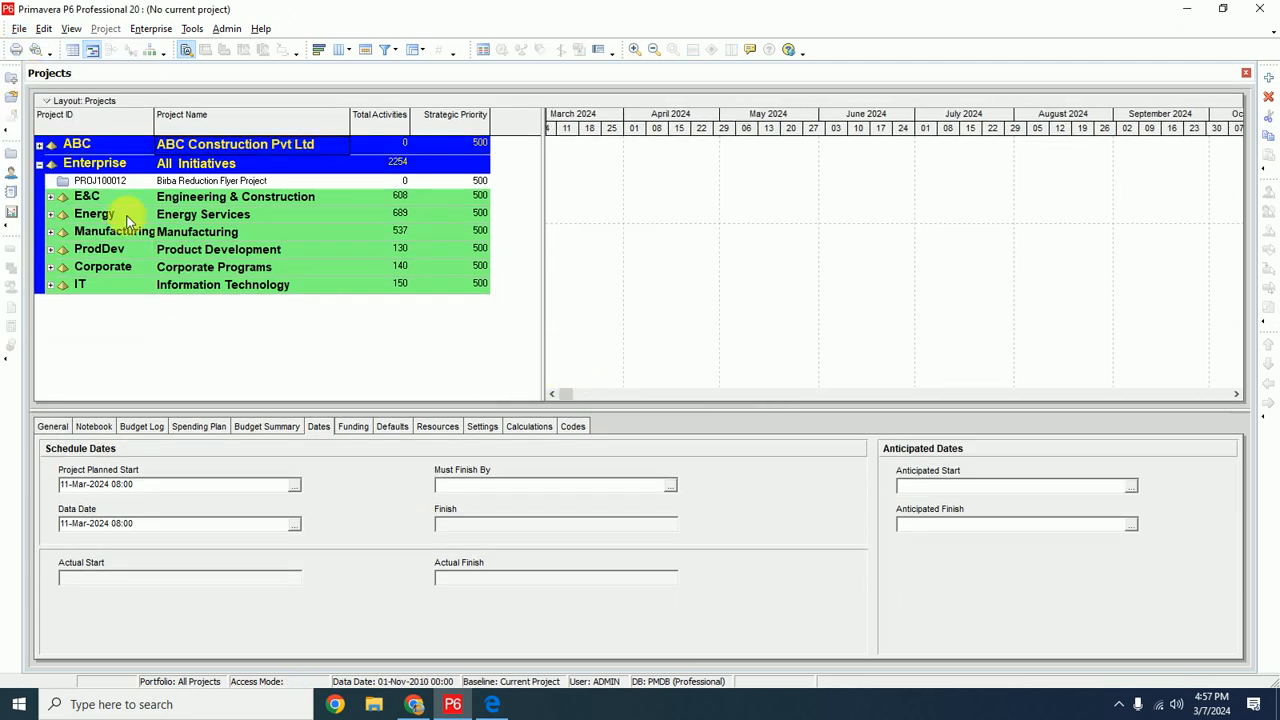
Open the SMP1 (Sample) project from the OG (Oil & Gas) node
click(51, 214)
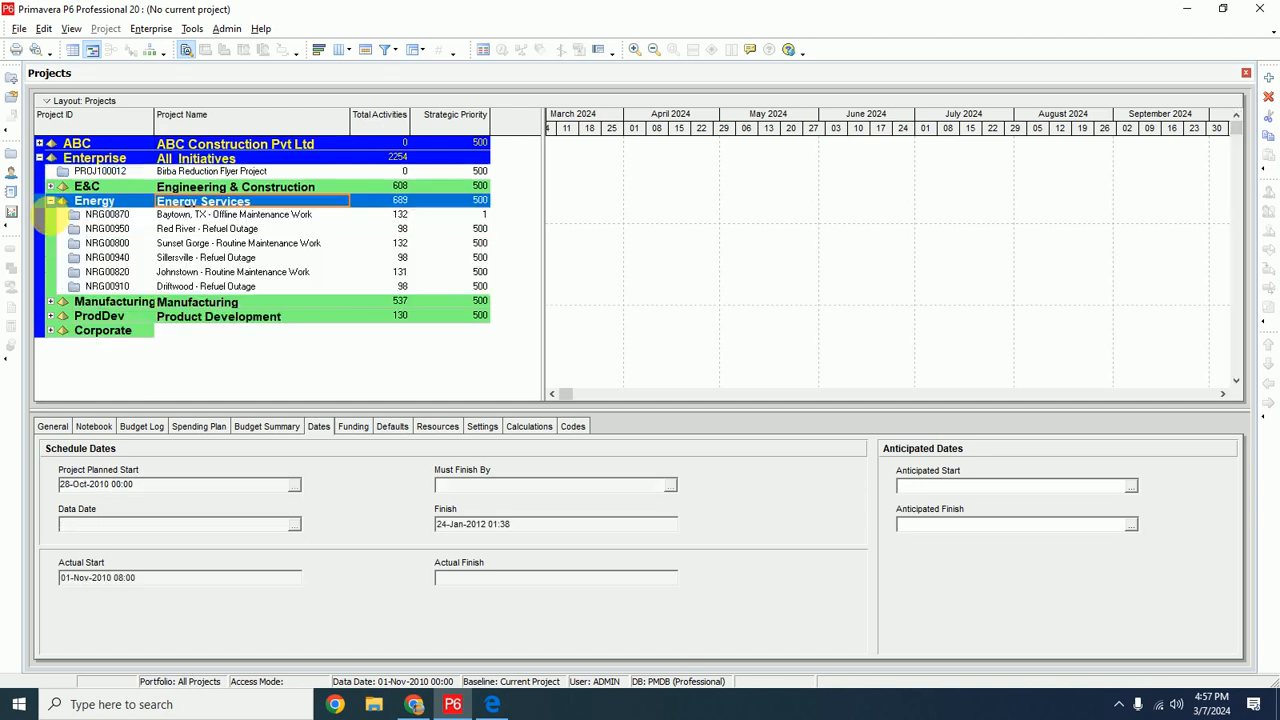
click(51, 214)
click(49, 198)
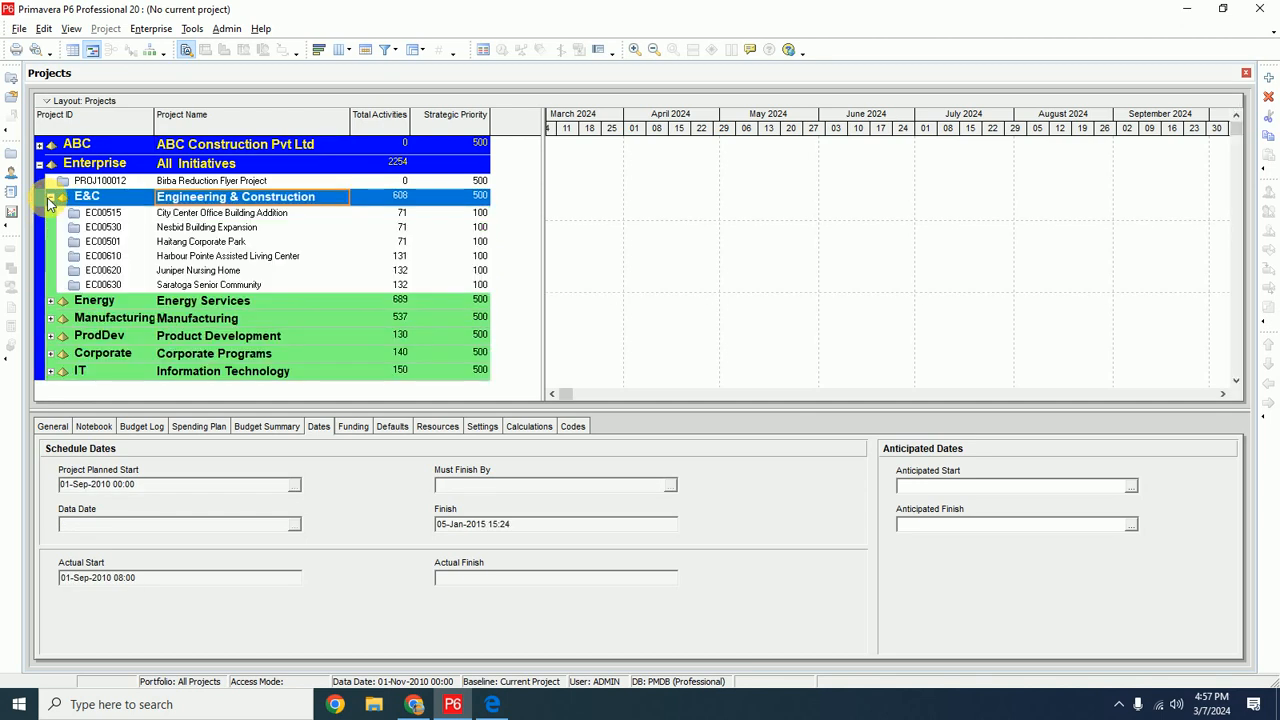
click(11, 98)
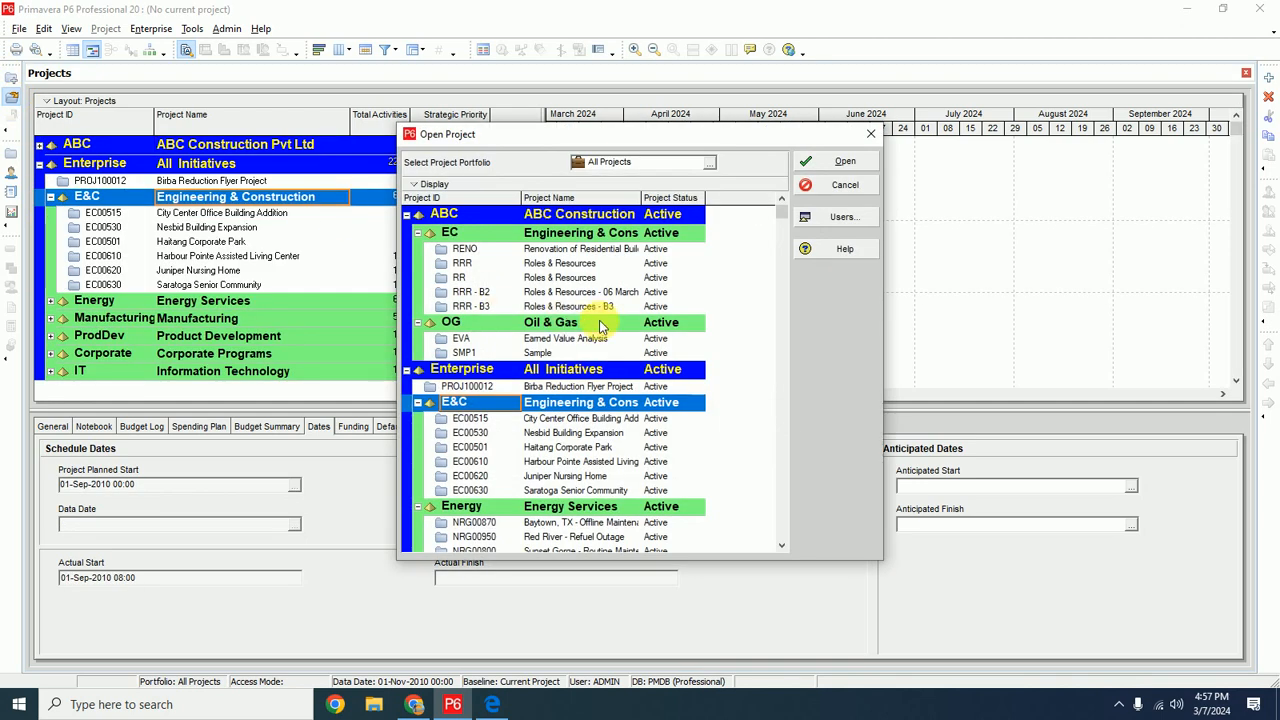
double_click(533, 353)
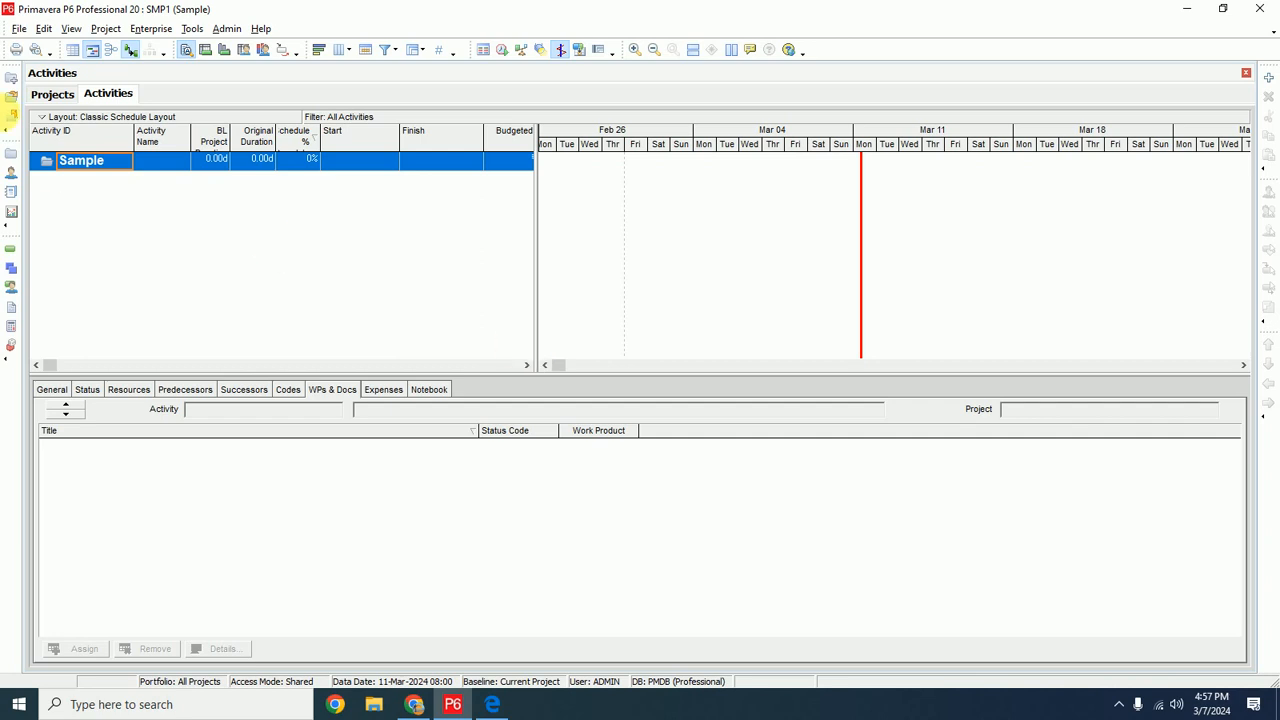
Add five new activities to the Sample project
click(1268, 84)
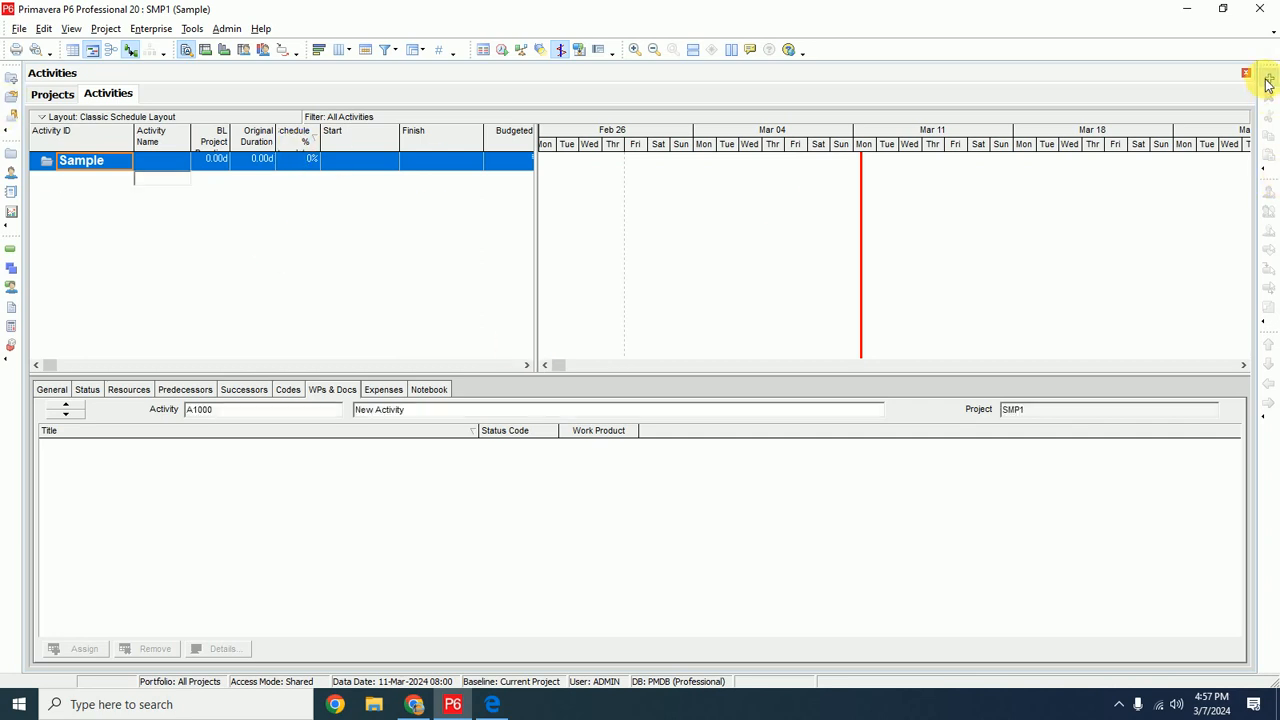
click(1268, 84)
click(1268, 84)
click(1268, 84)
click(1268, 84)
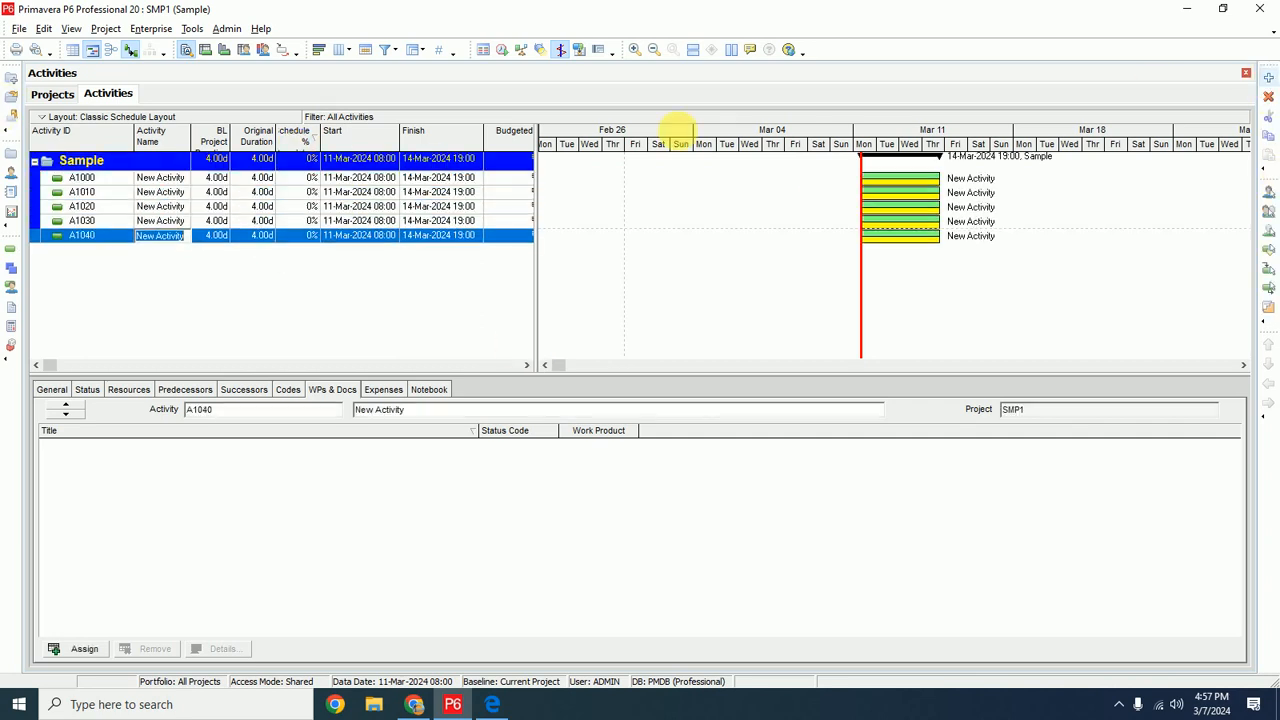
Name the five activities A, B, C, D and E in order, from A1000 to A1040
click(152, 178)
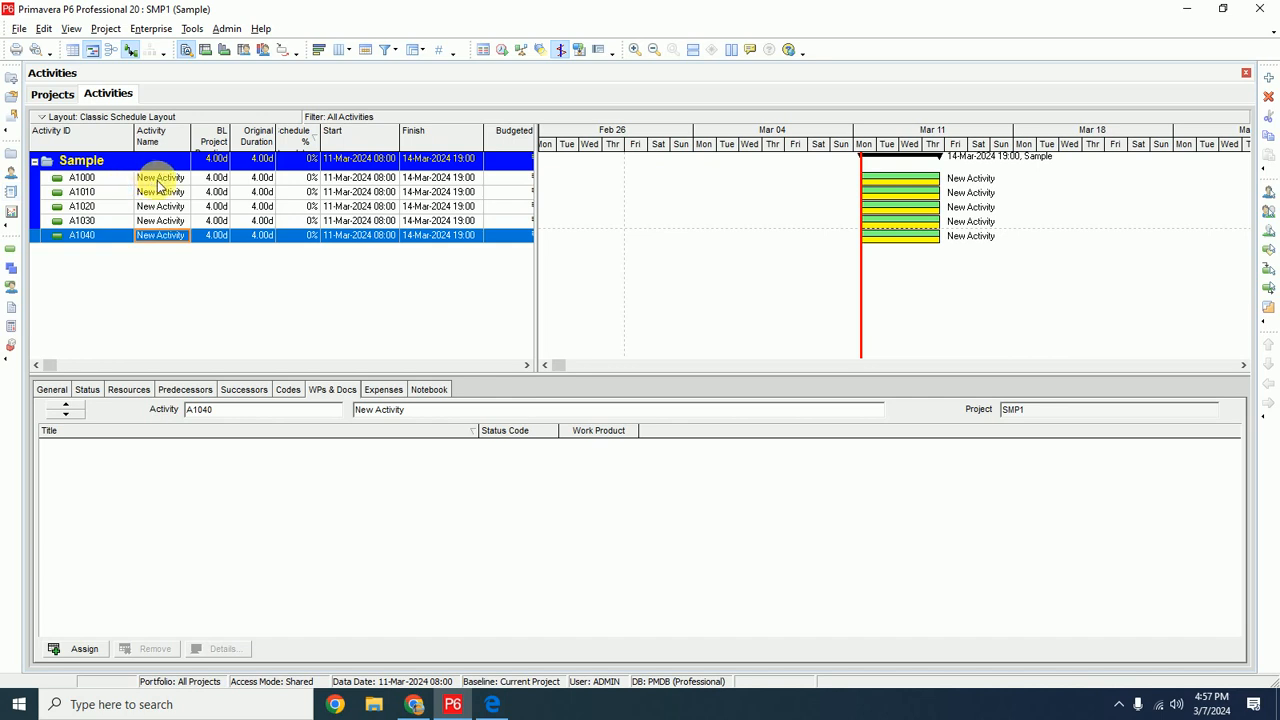
click(157, 180)
text(a)
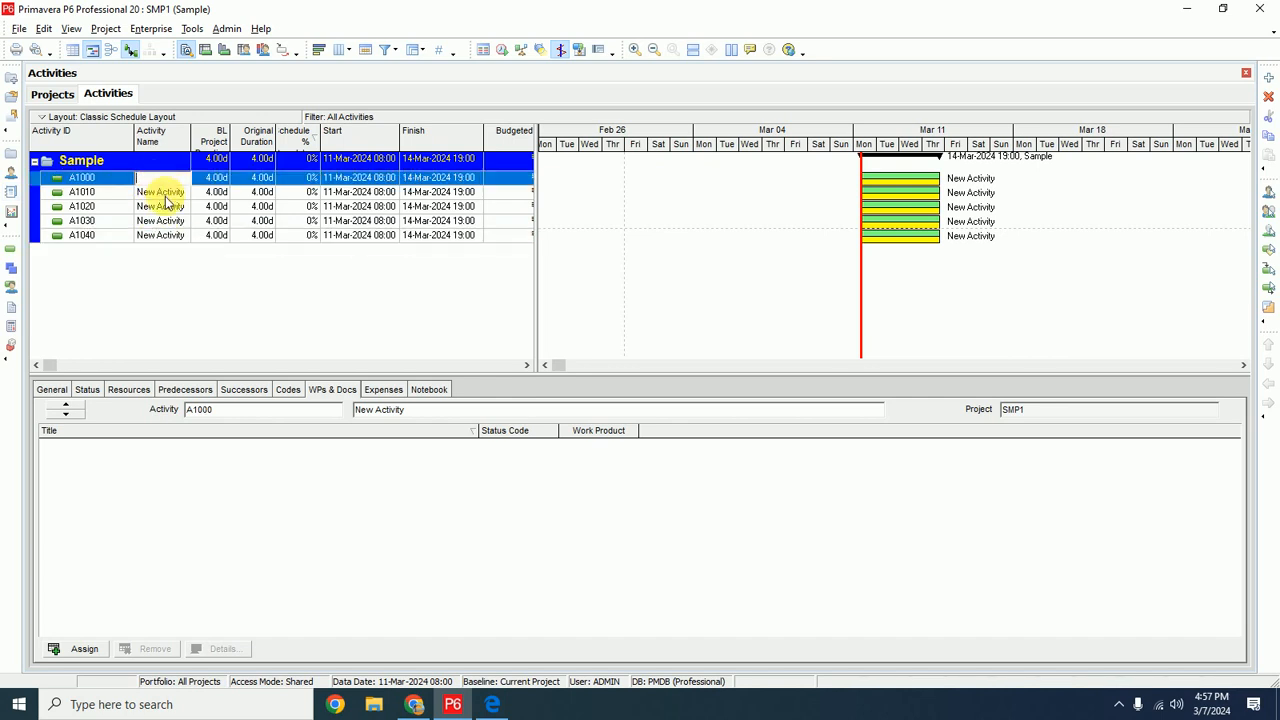
text(A)
click(170, 192)
text(B)
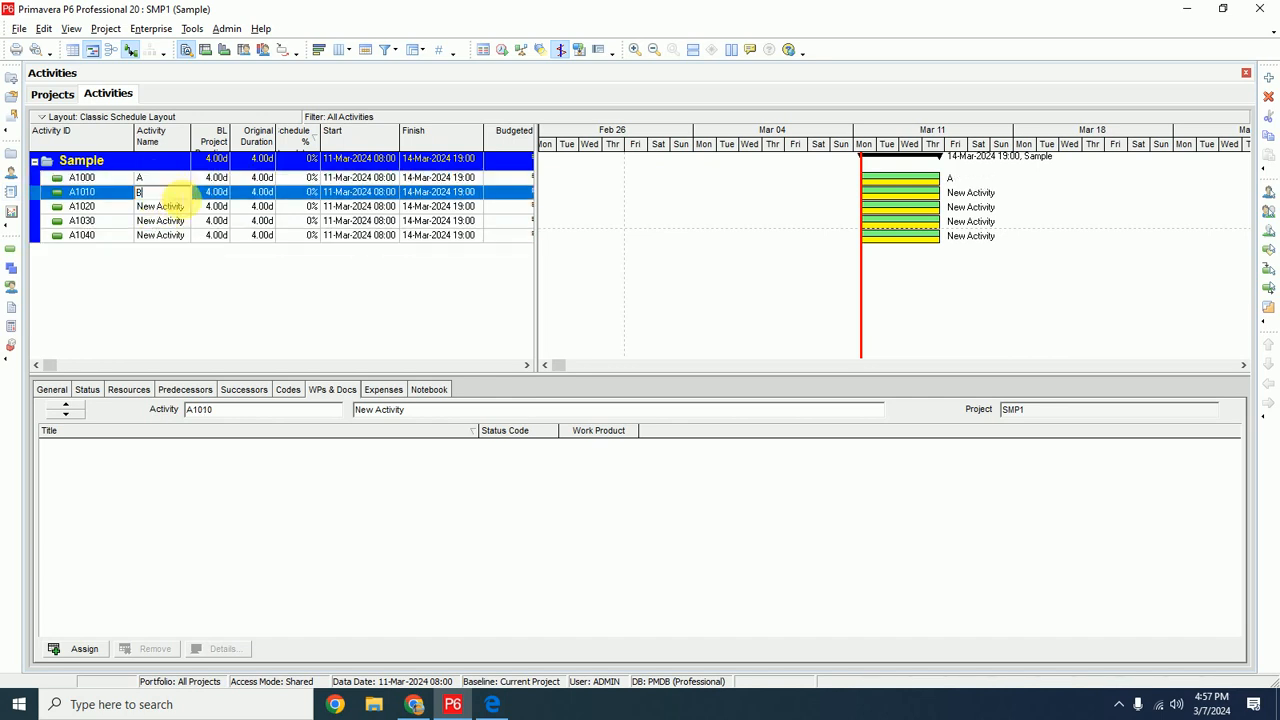
click(170, 206)
text(C)
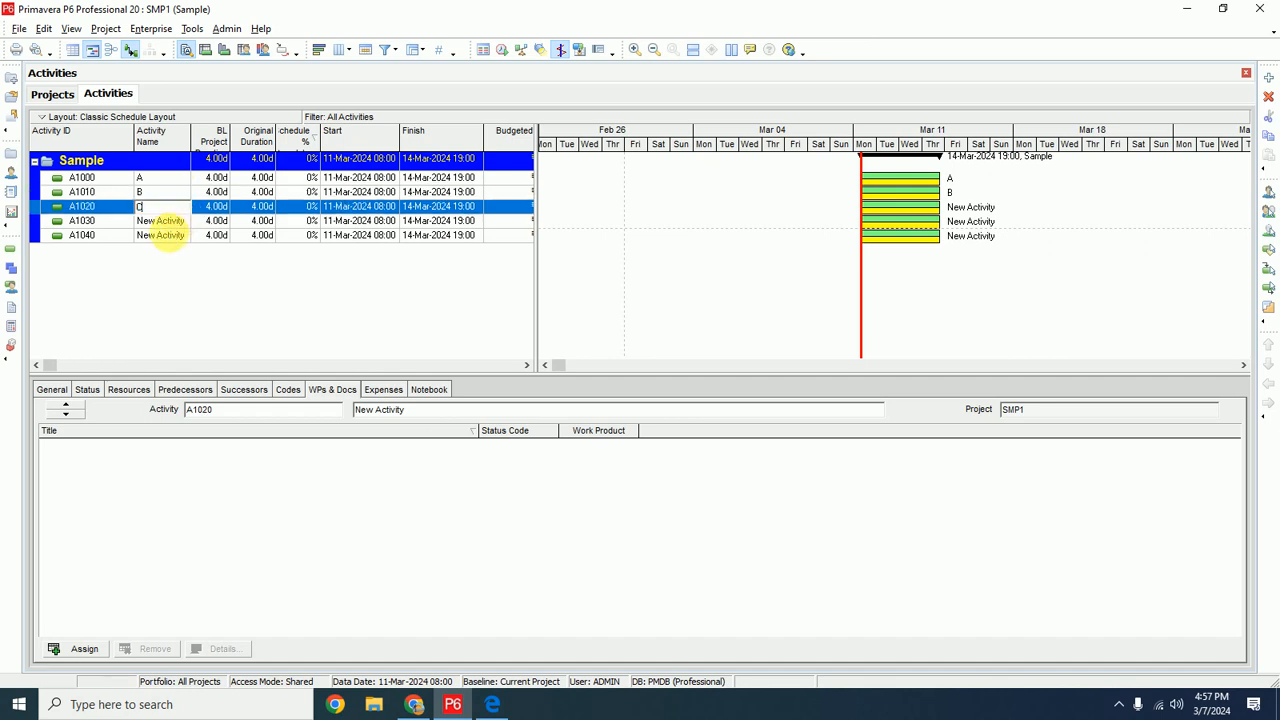
click(165, 221)
text(D)
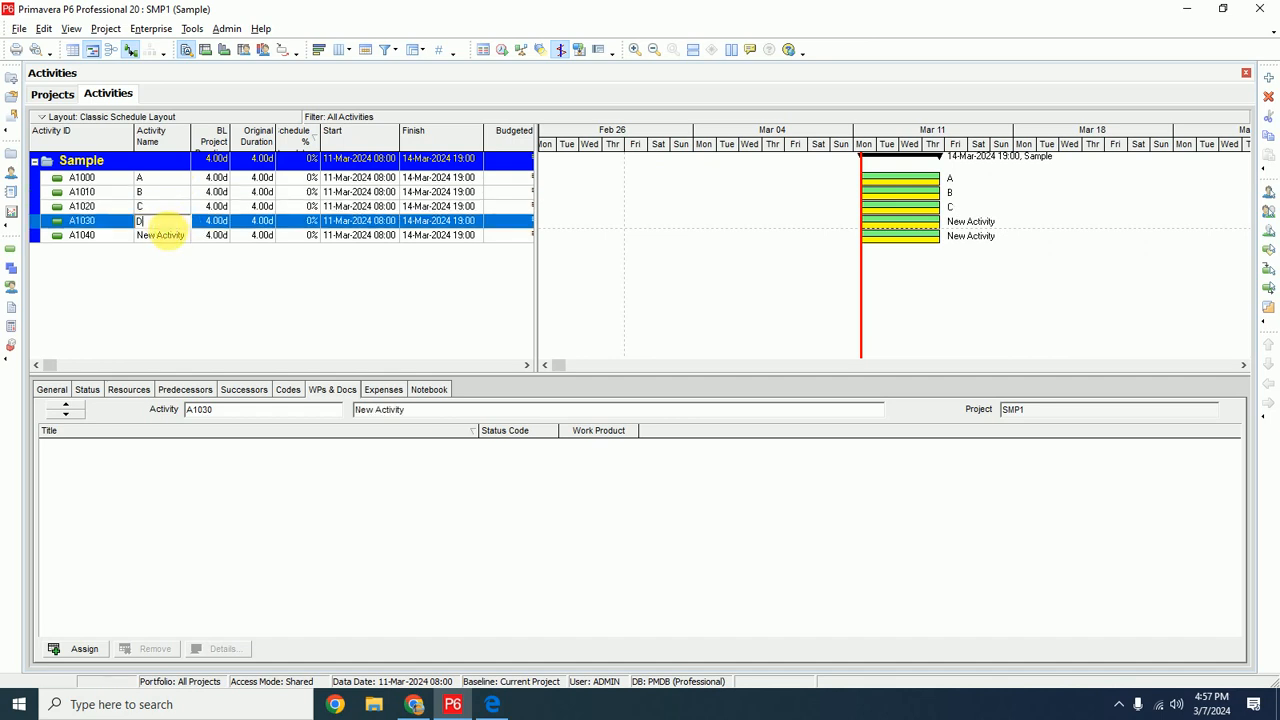
key(Return)
click(165, 236)
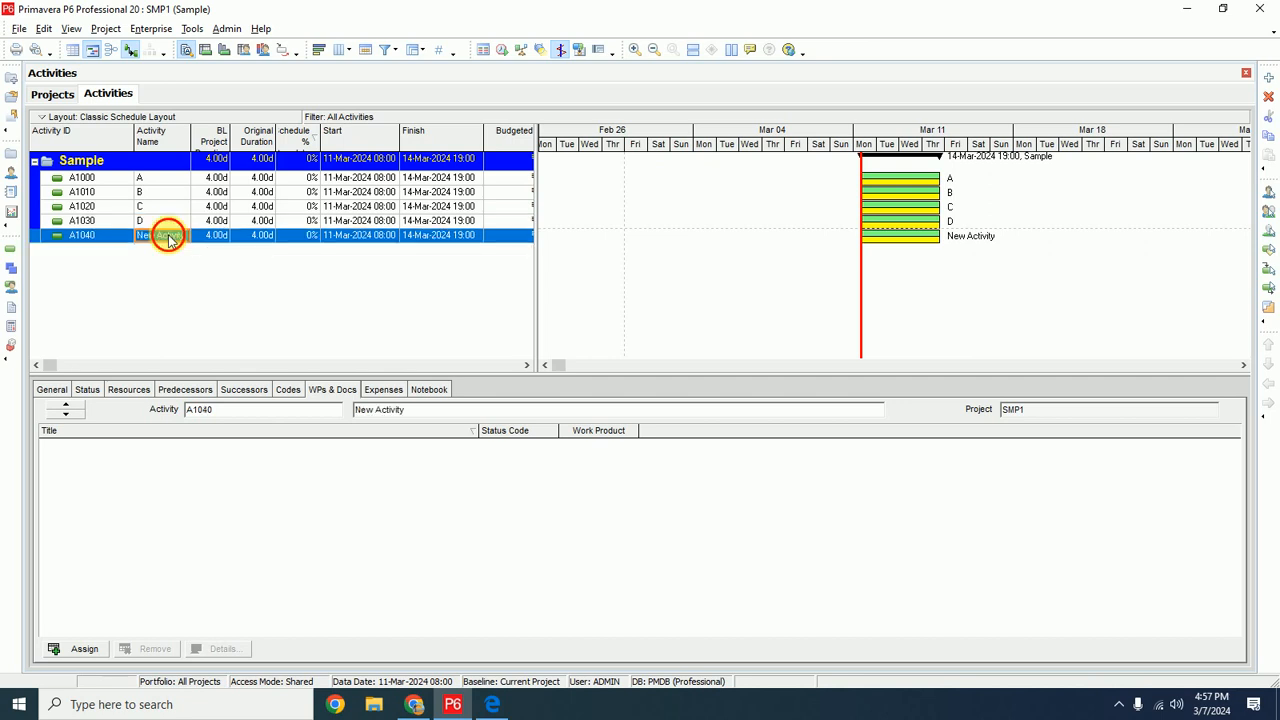
text(E)
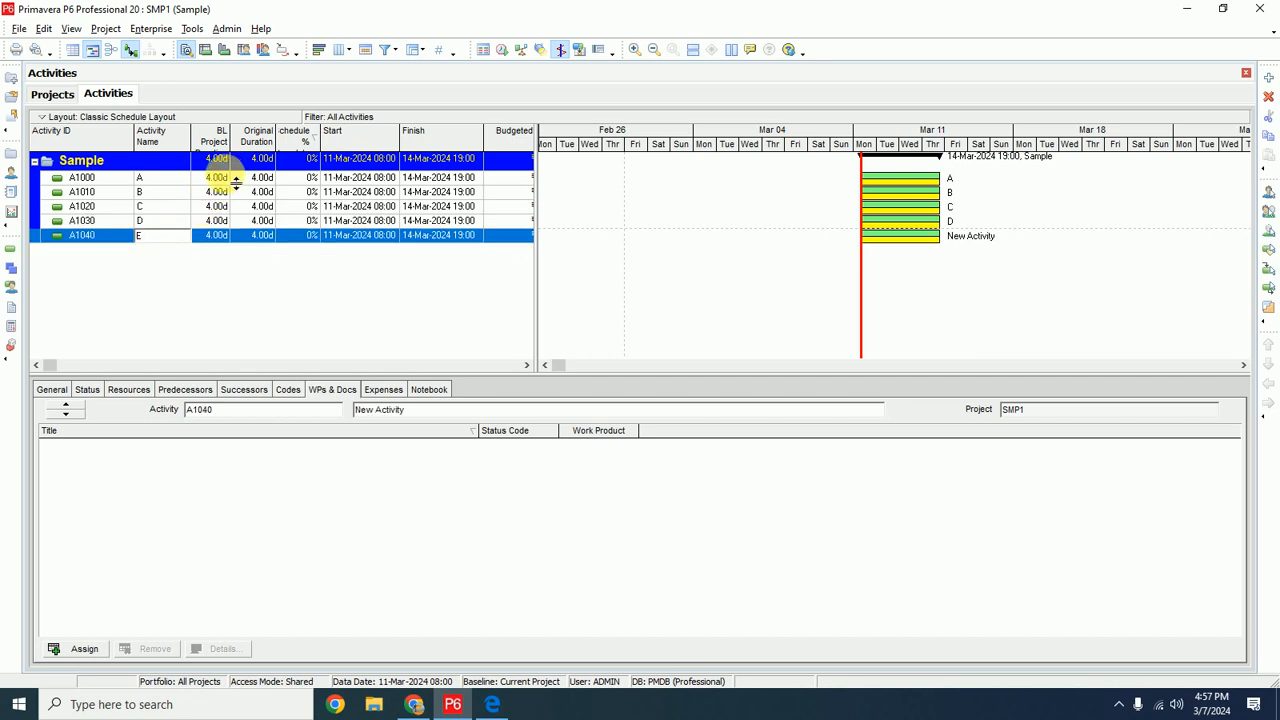
Check the durations in the spreadsheet, and set the original durations in Primavera P6 to A 2, B 3, C 3, D 2 and E 3 days
key(alt+Tab)
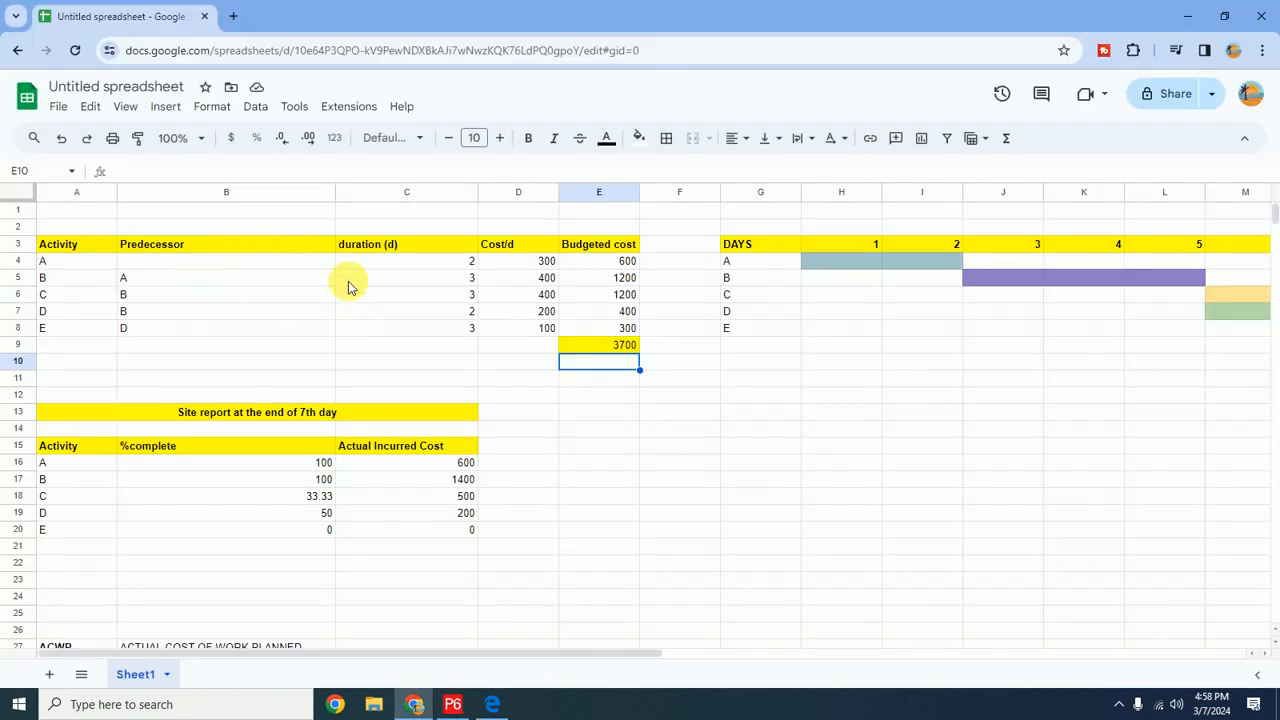
key(alt+Tab)
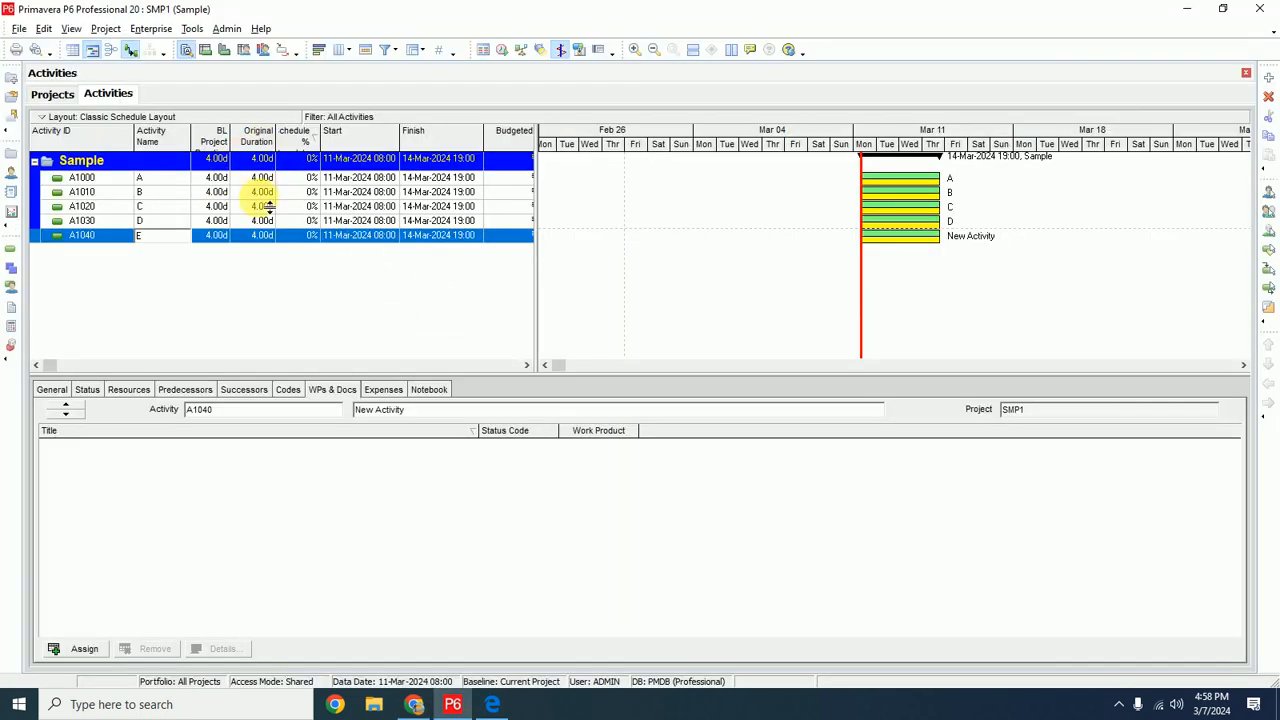
click(258, 180)
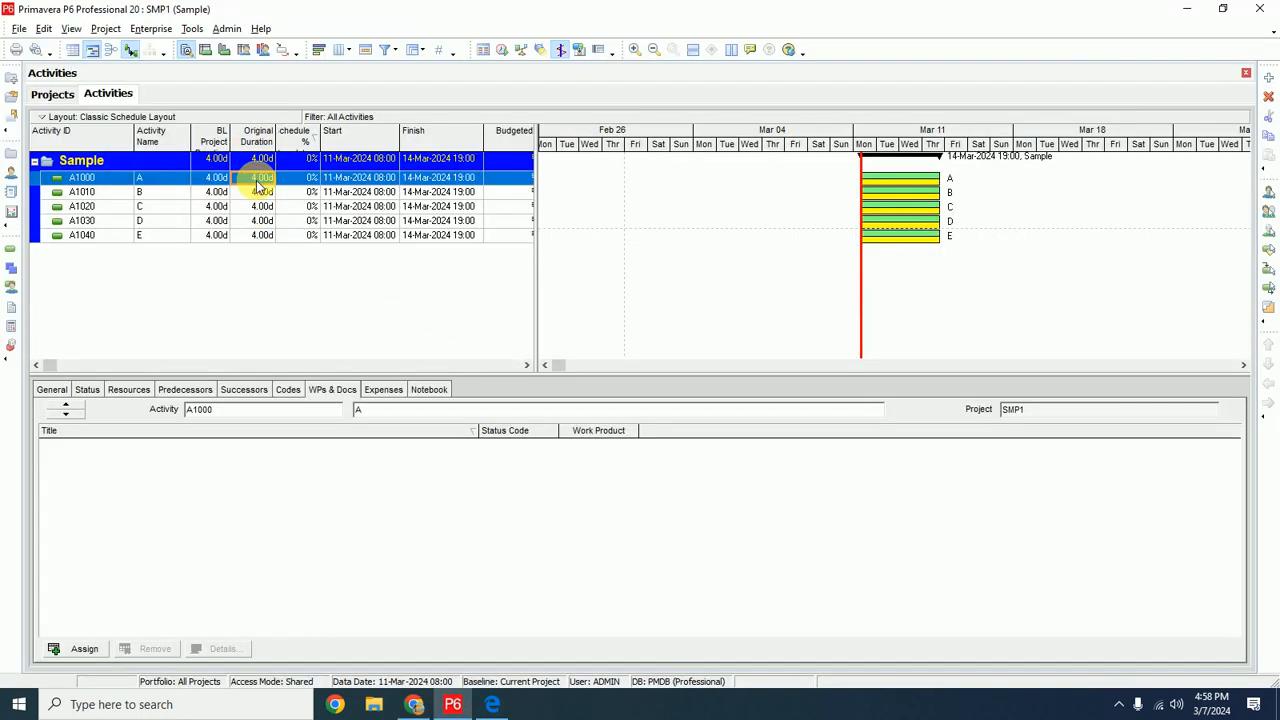
text(2)
click(258, 192)
text(3)
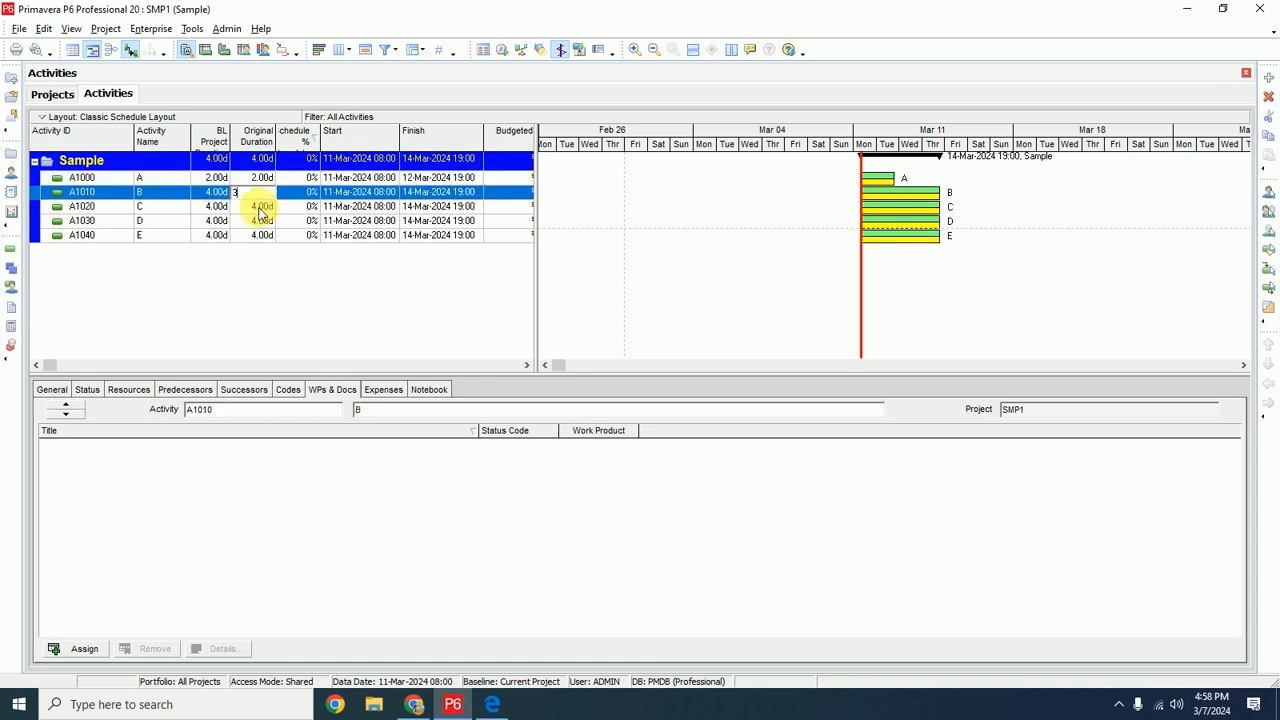
click(258, 207)
click(258, 221)
text(2)
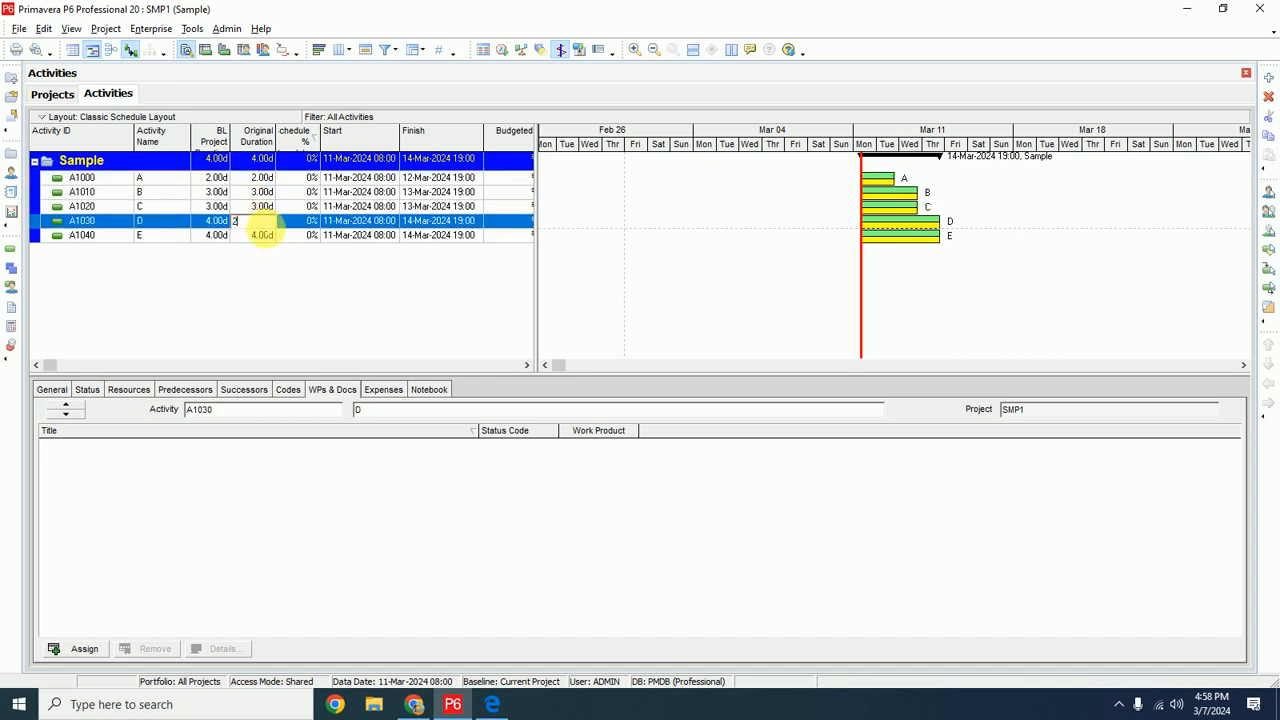
click(260, 238)
text(3)
key(Return)
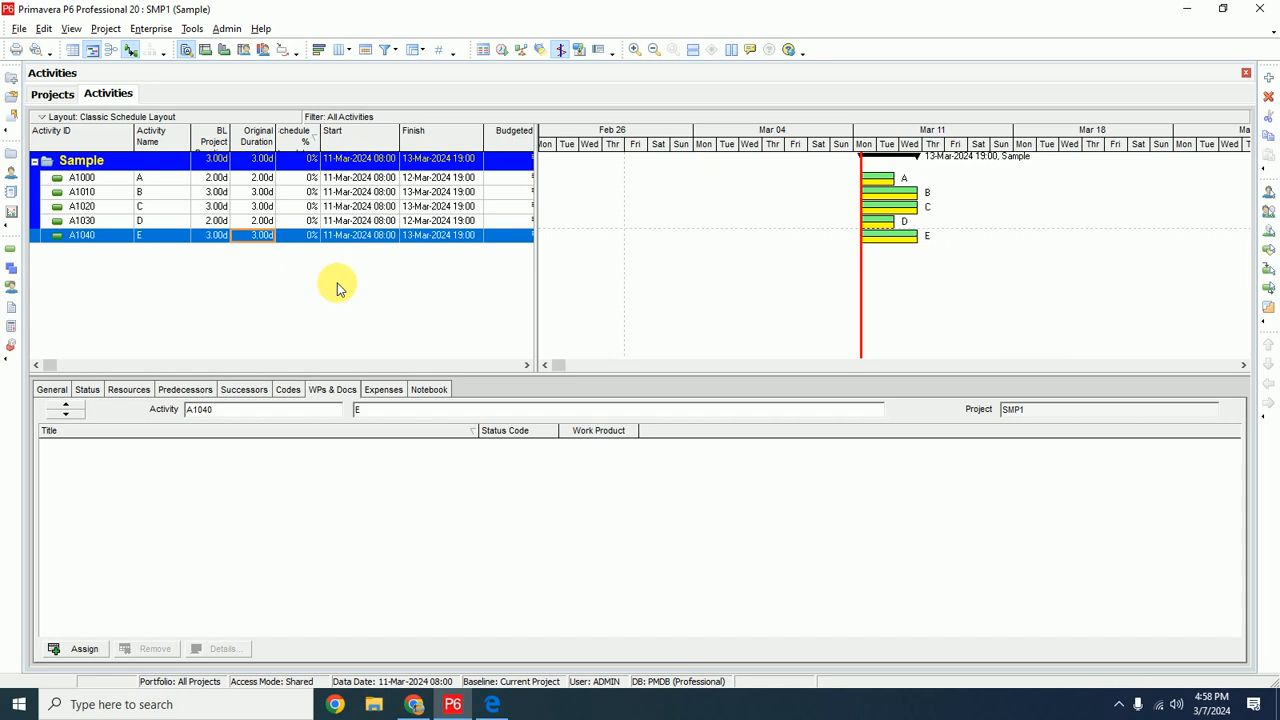
Remove the BL Project Duration column from the activity table and apply the new column selection
key(ctrl+a)
right_click(216, 138)
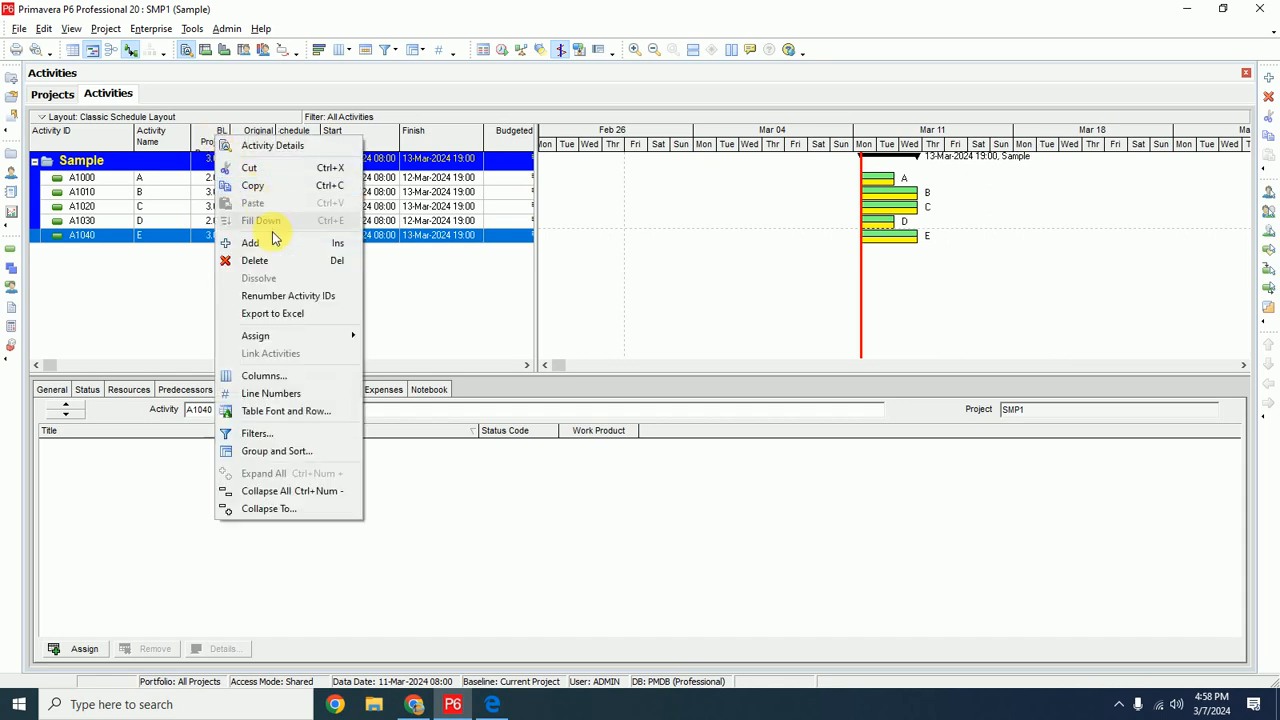
click(280, 375)
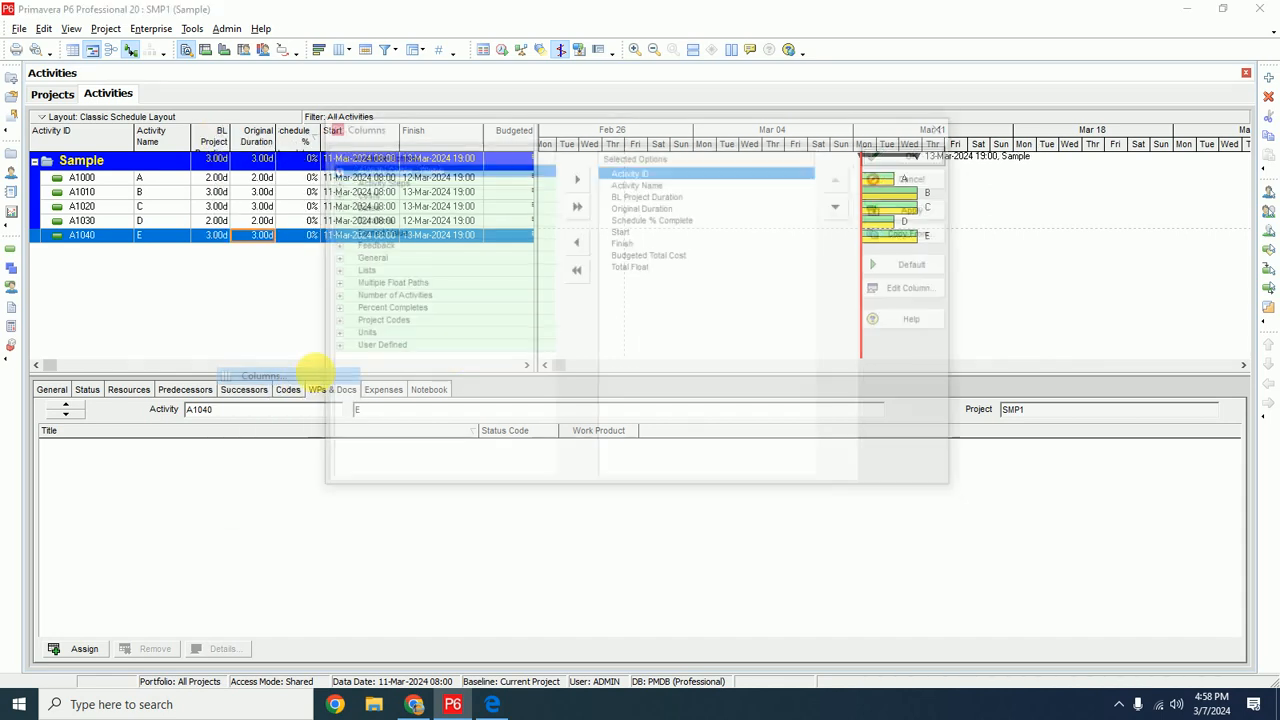
click(640, 195)
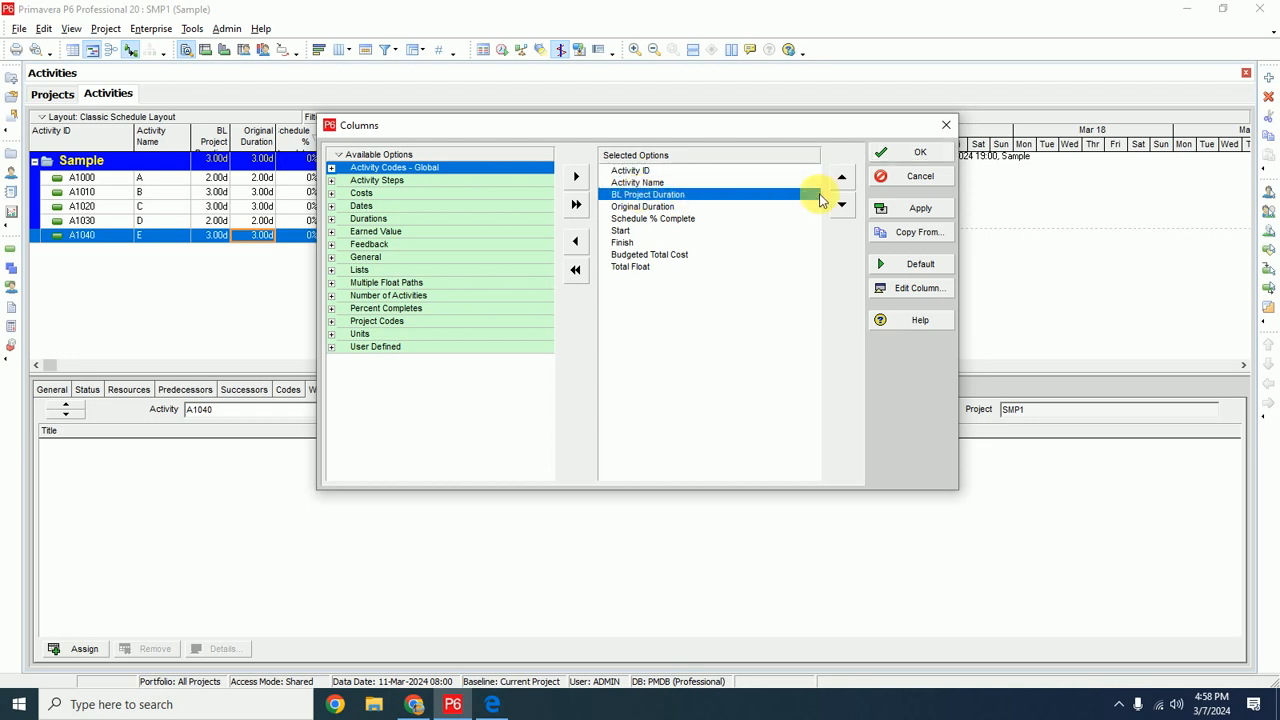
double_click(625, 194)
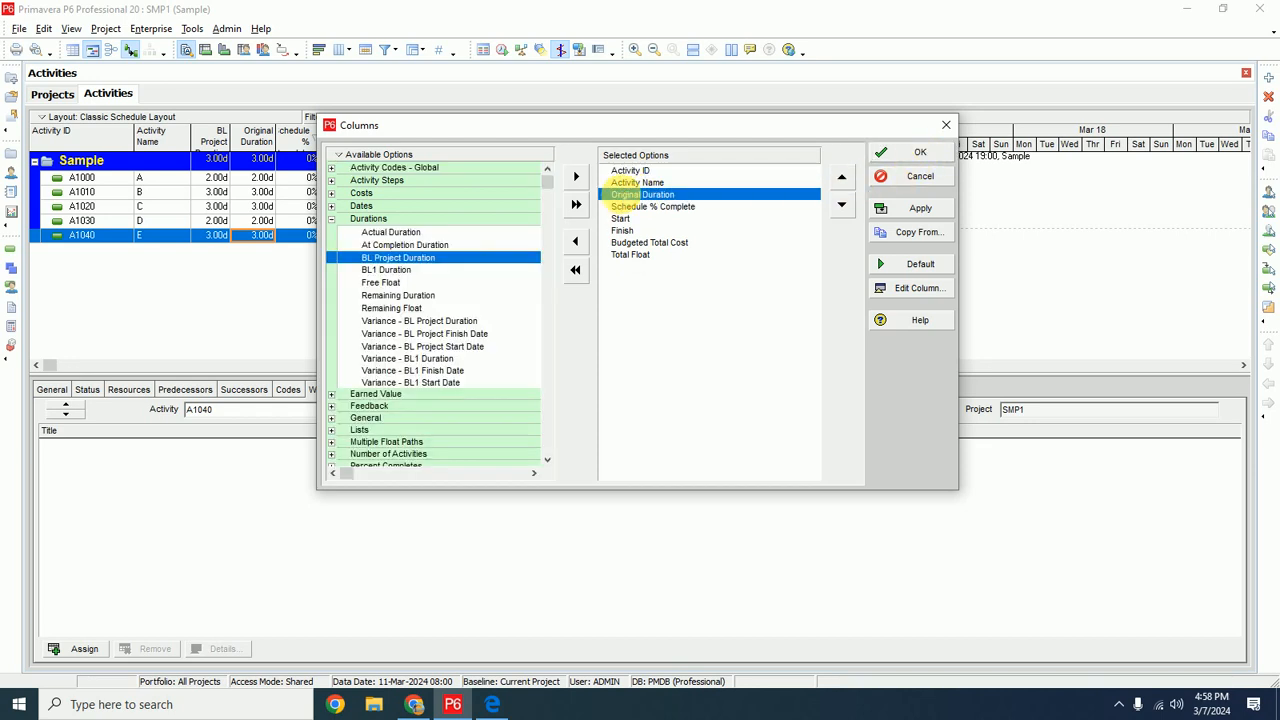
click(920, 209)
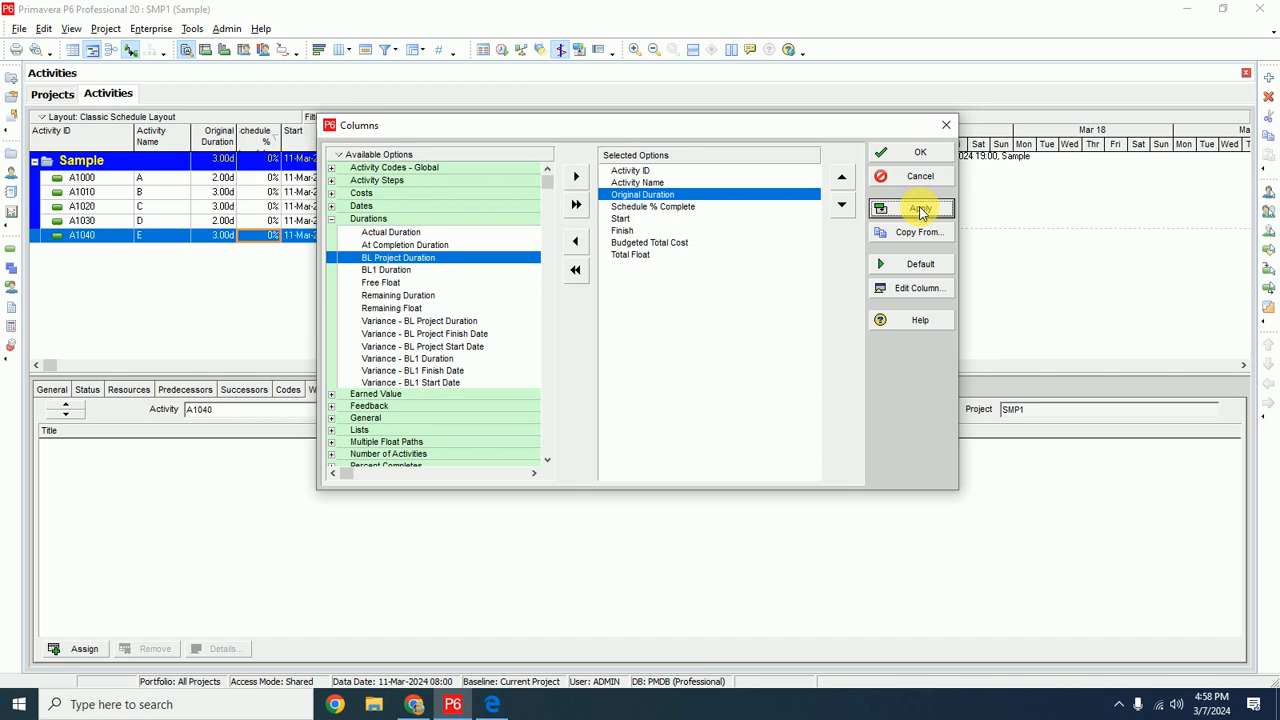
click(897, 155)
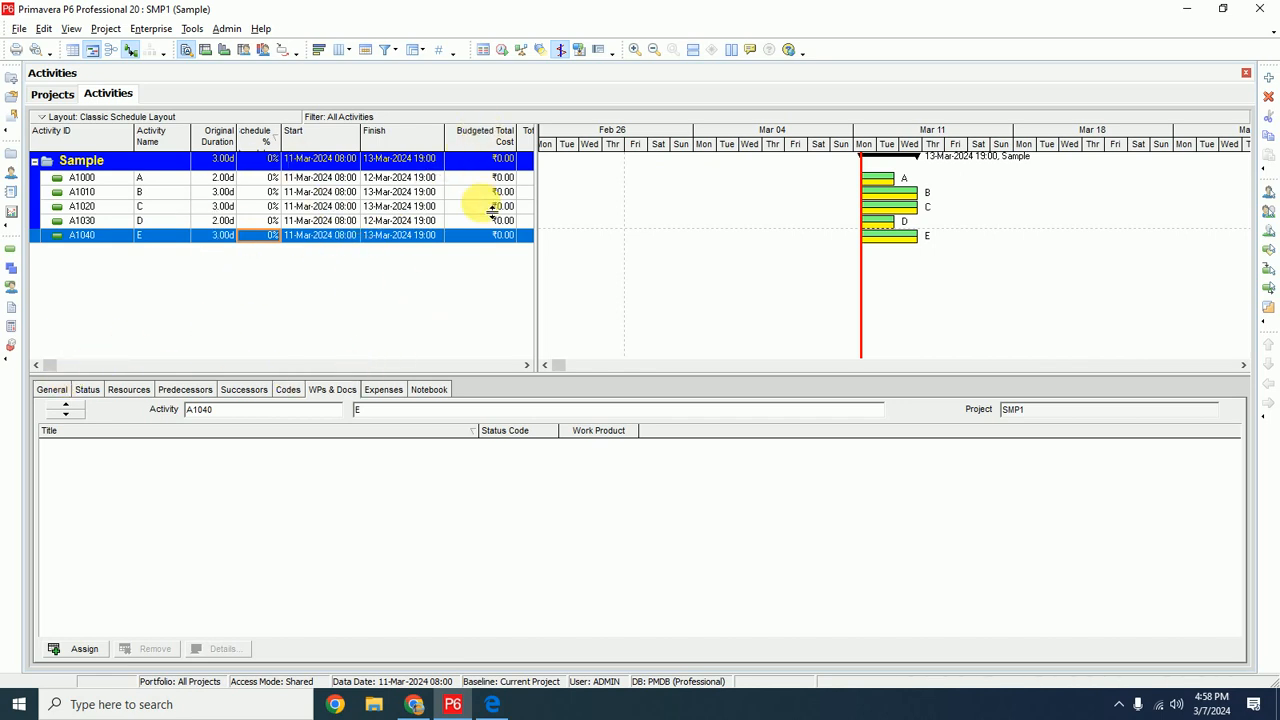
Assign activity A as the predecessor of activity B, and activity B as the predecessor of activity C
click(527, 366)
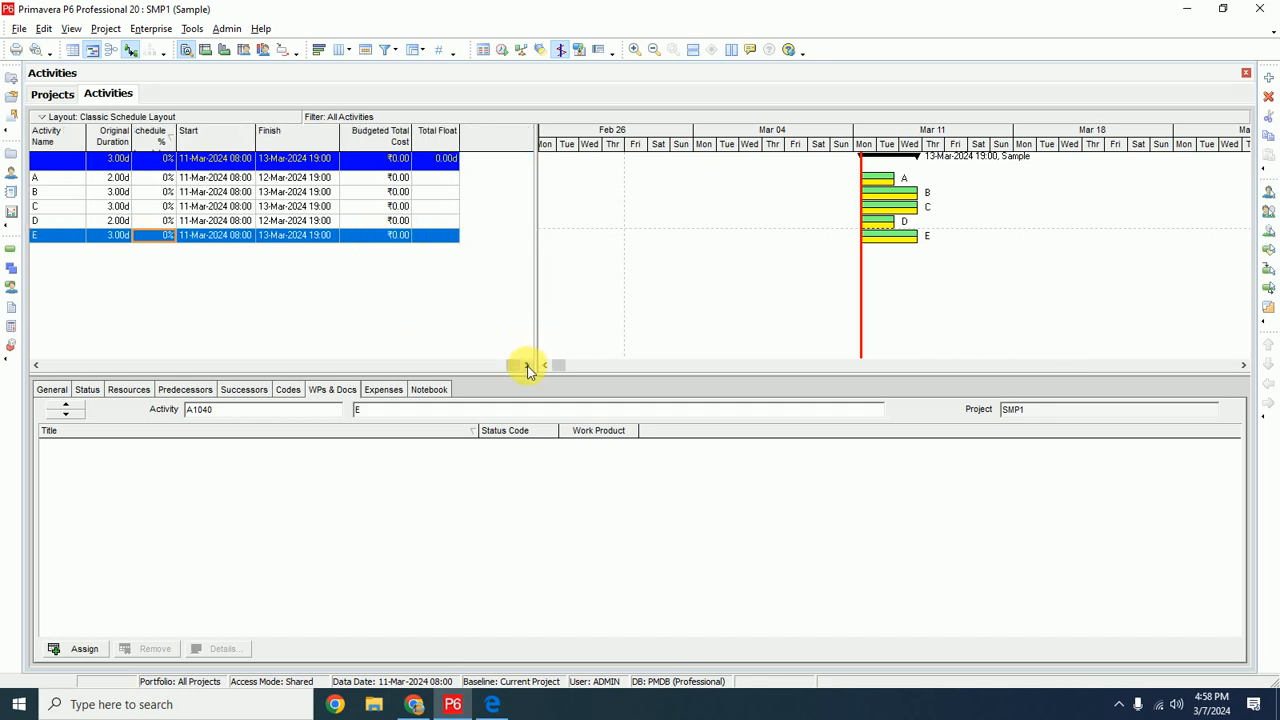
click(36, 366)
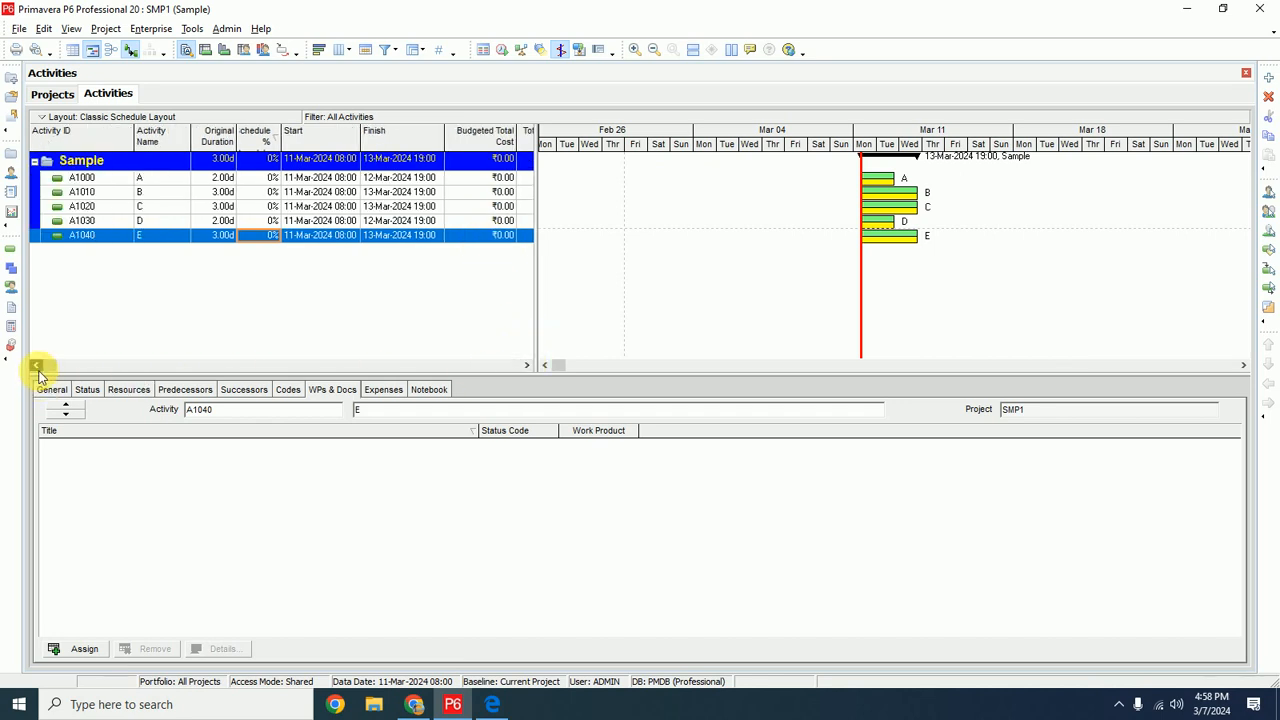
click(88, 192)
click(178, 389)
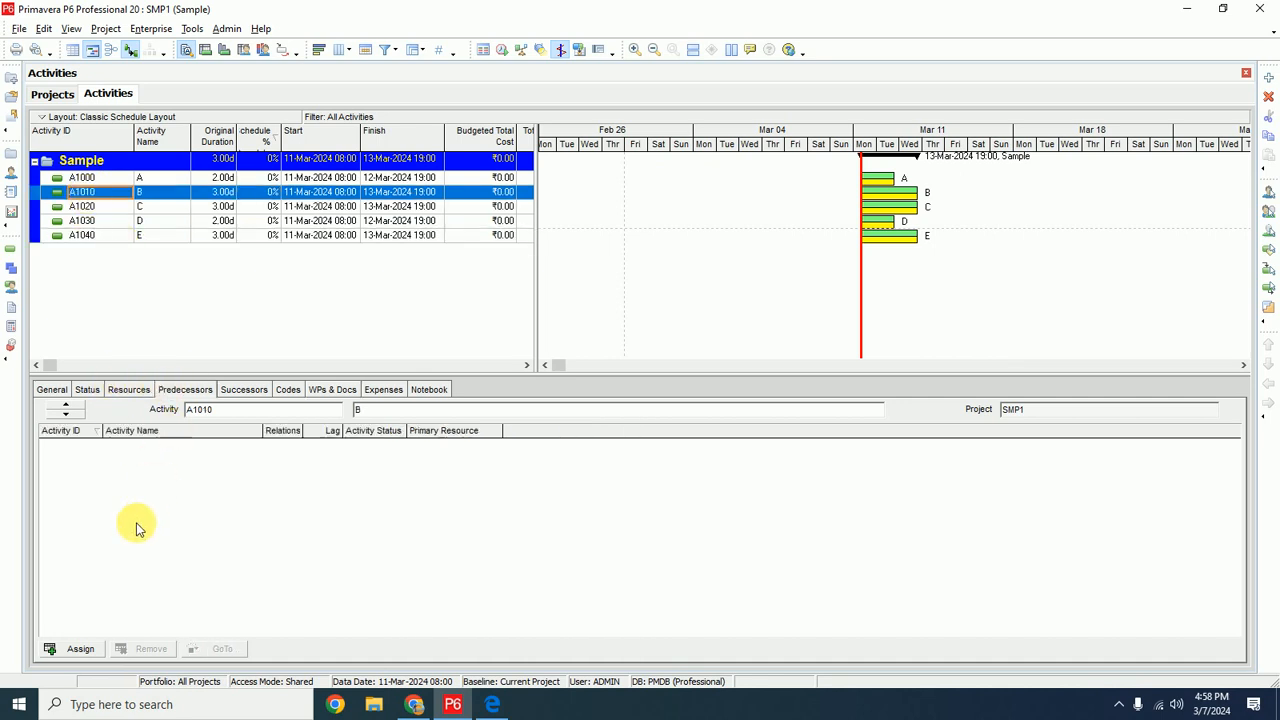
click(72, 650)
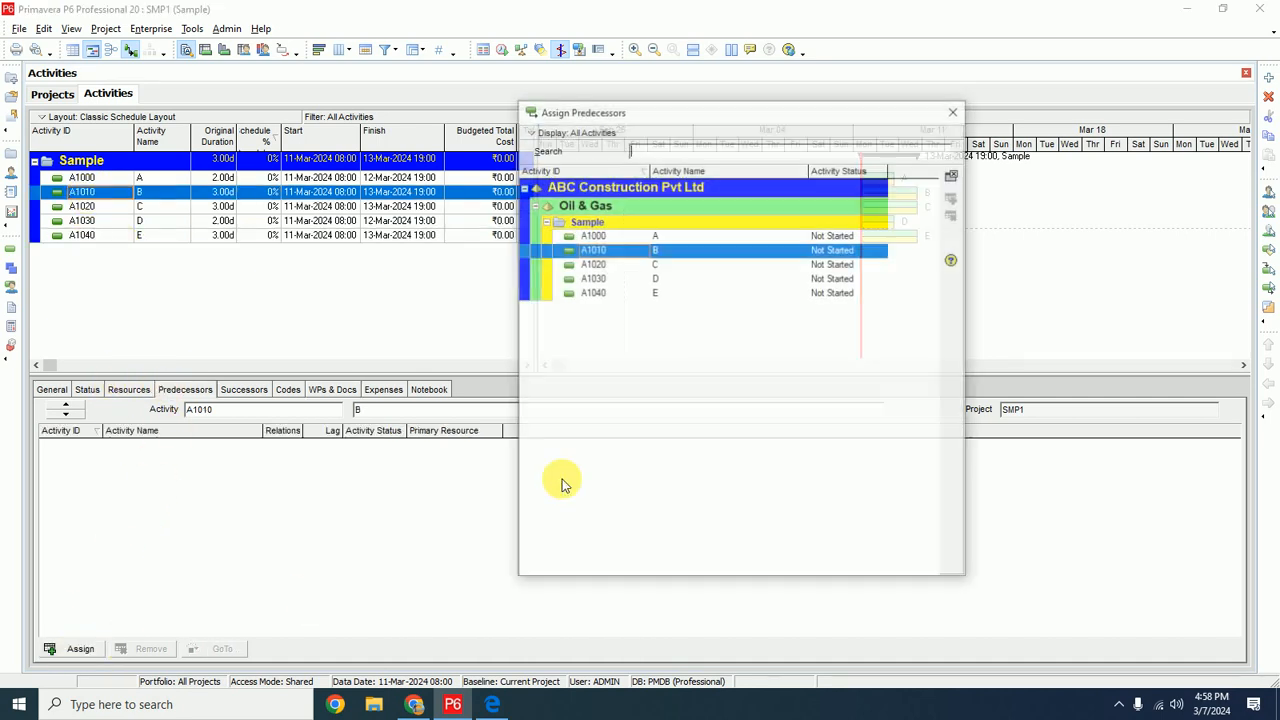
double_click(634, 238)
click(155, 206)
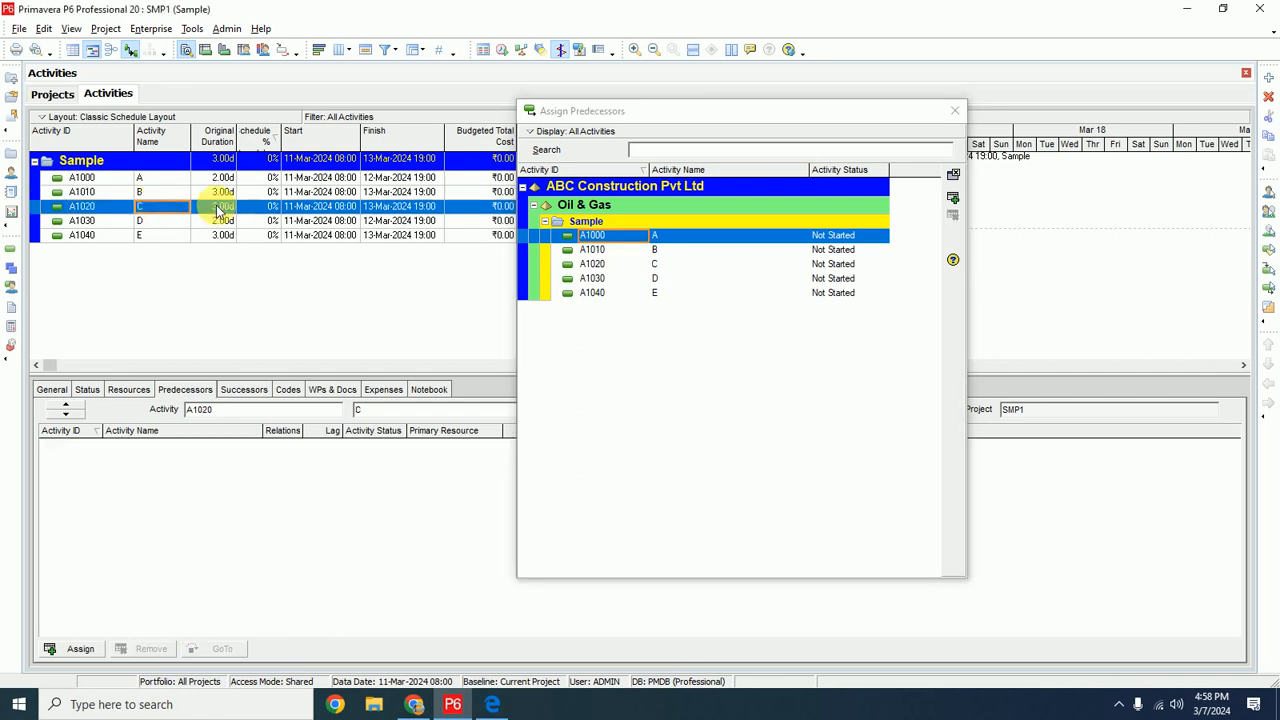
double_click(657, 252)
Assign B as the predecessor of D and D as the predecessor of E, and compare the links with the spreadsheet's Predecessor column
click(160, 220)
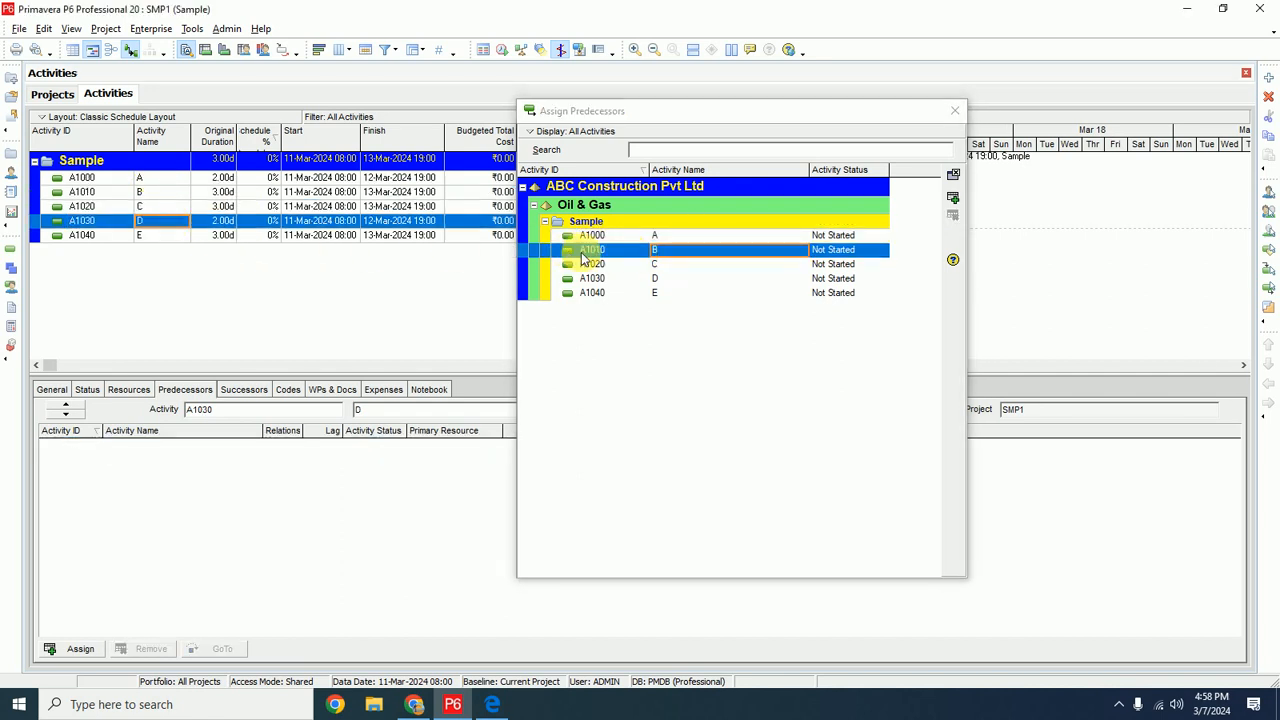
double_click(675, 250)
click(166, 236)
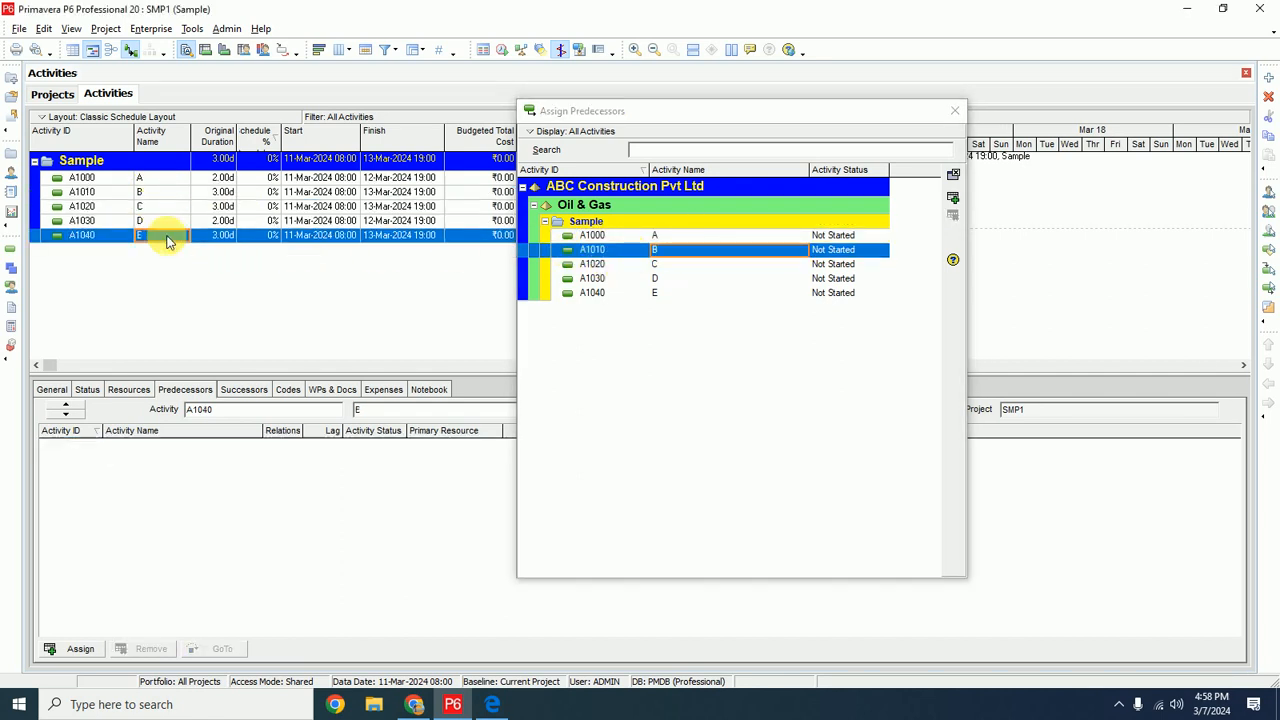
double_click(660, 279)
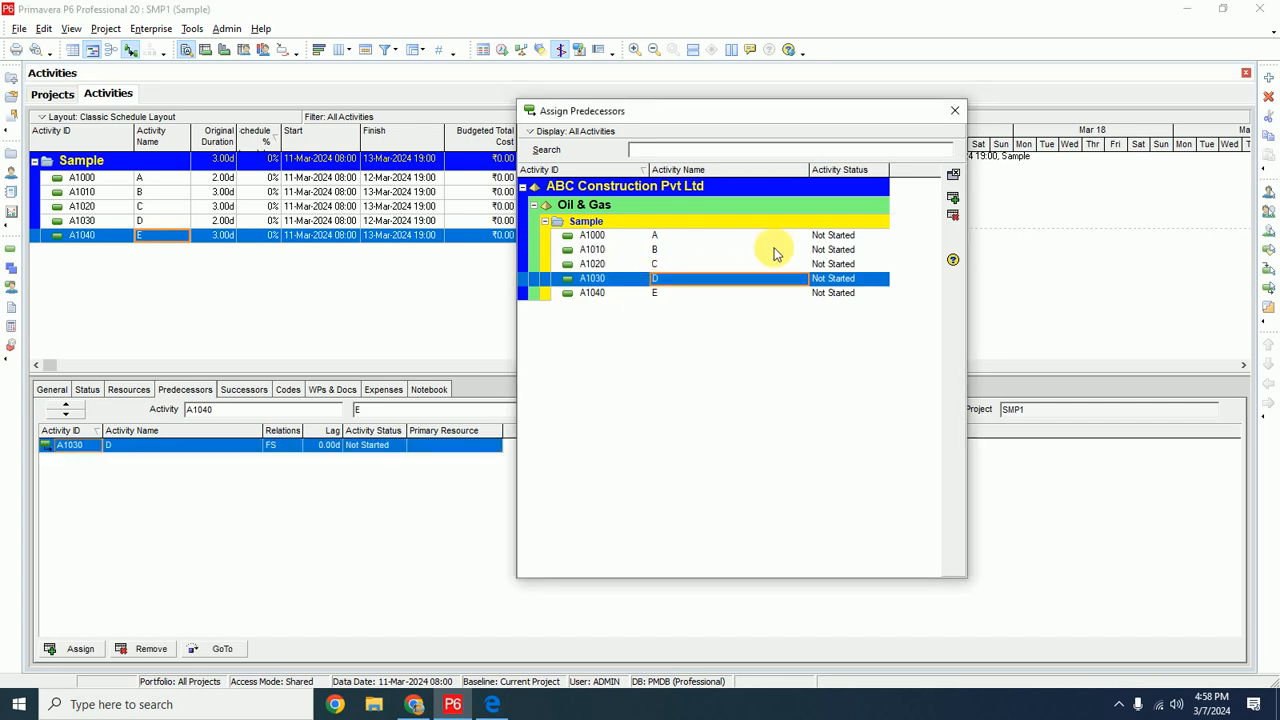
click(958, 112)
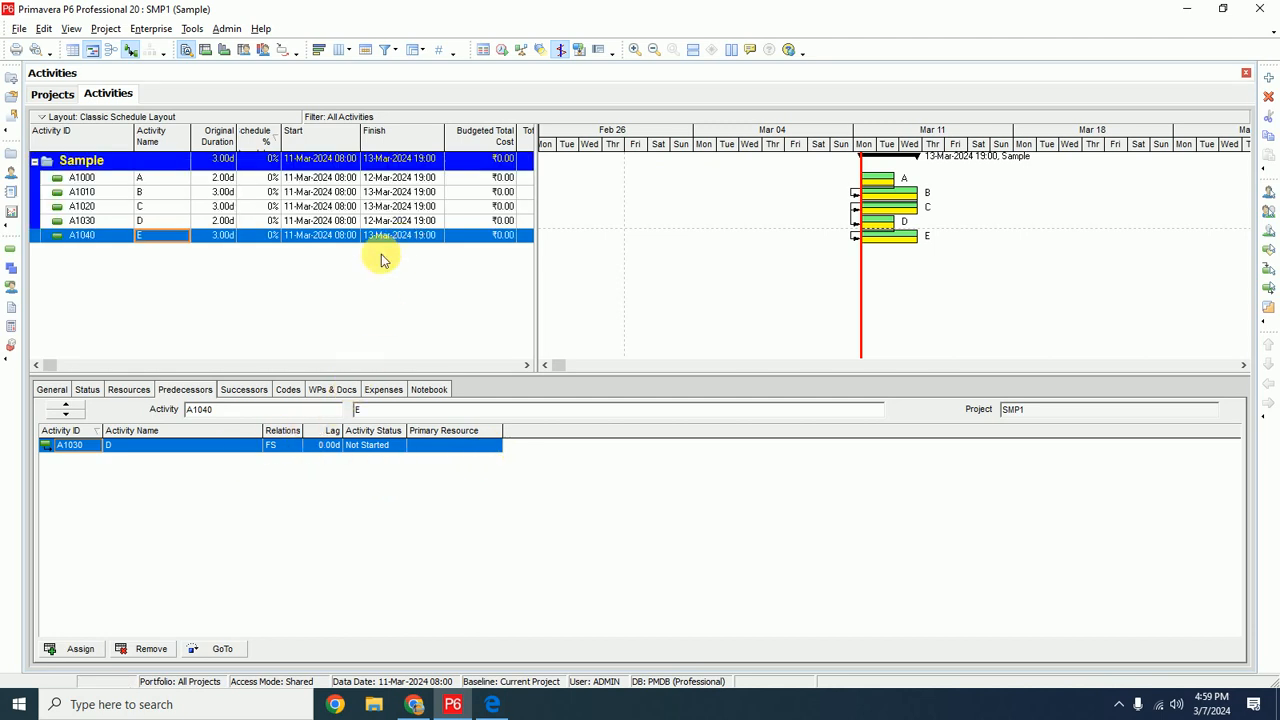
key(alt+Tab)
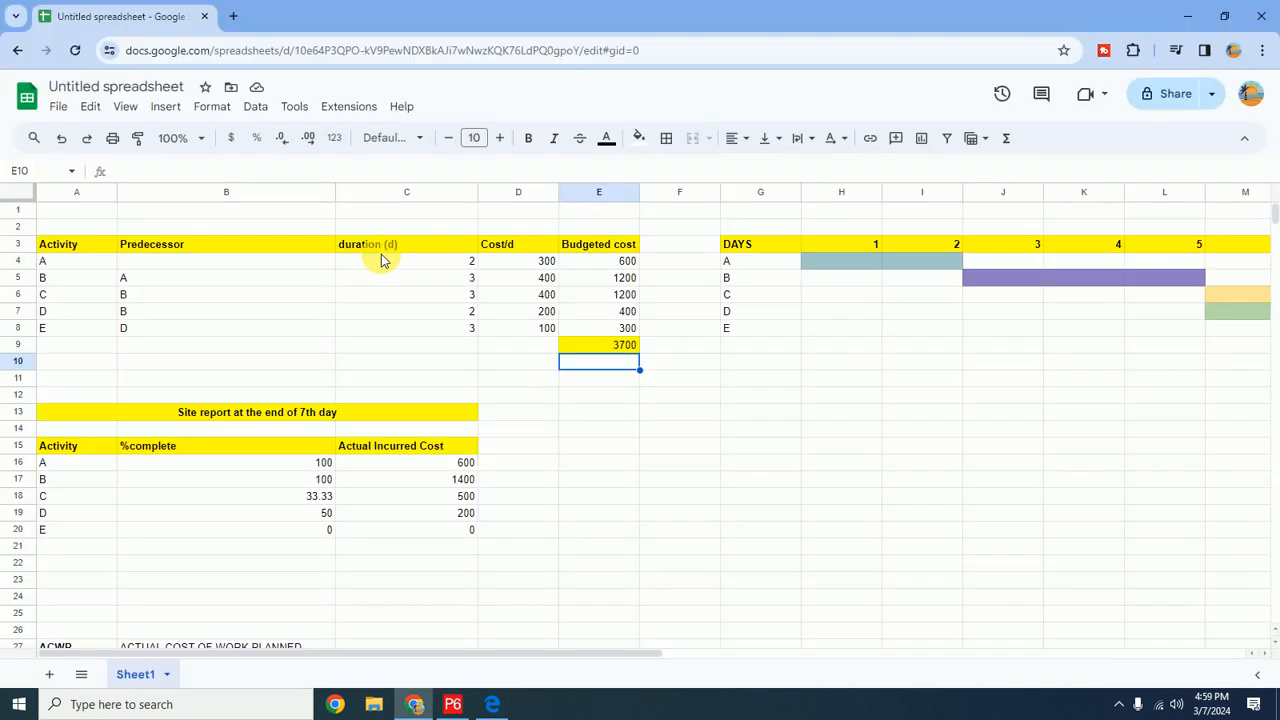
key(alt+Tab)
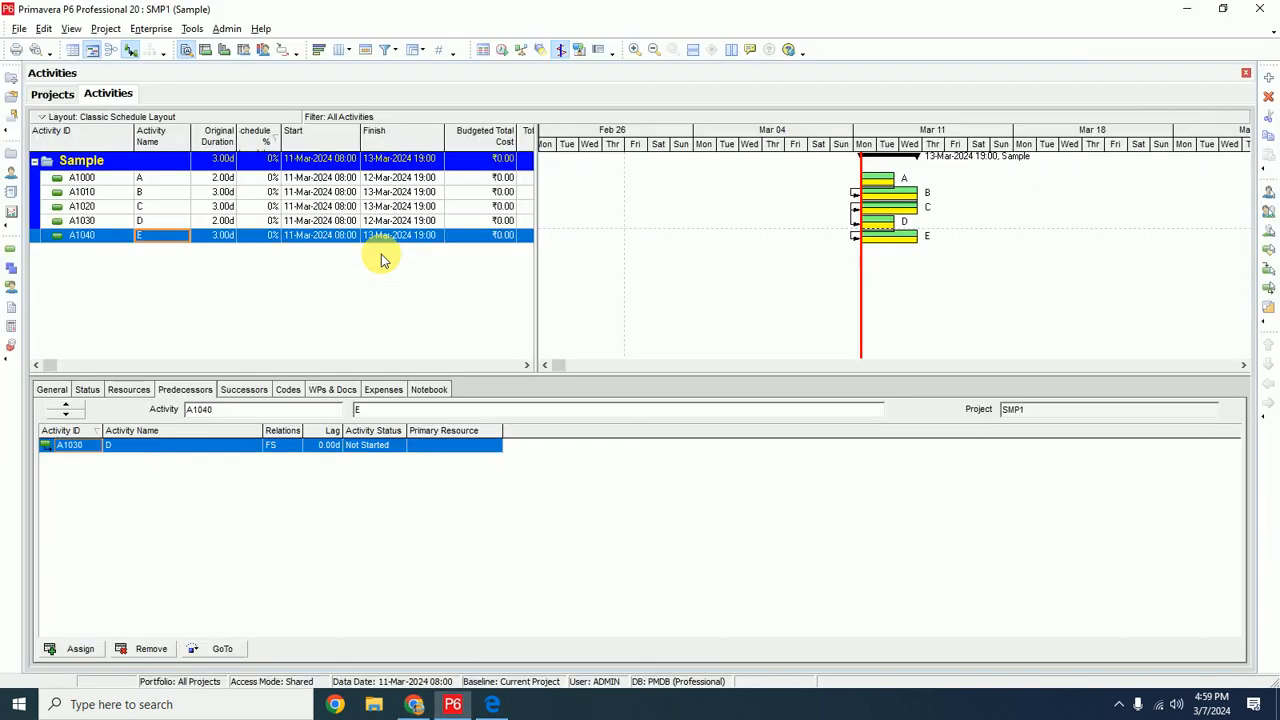
Check the default calendar for new activities in the project's defaults, and return to the activity table
click(80, 162)
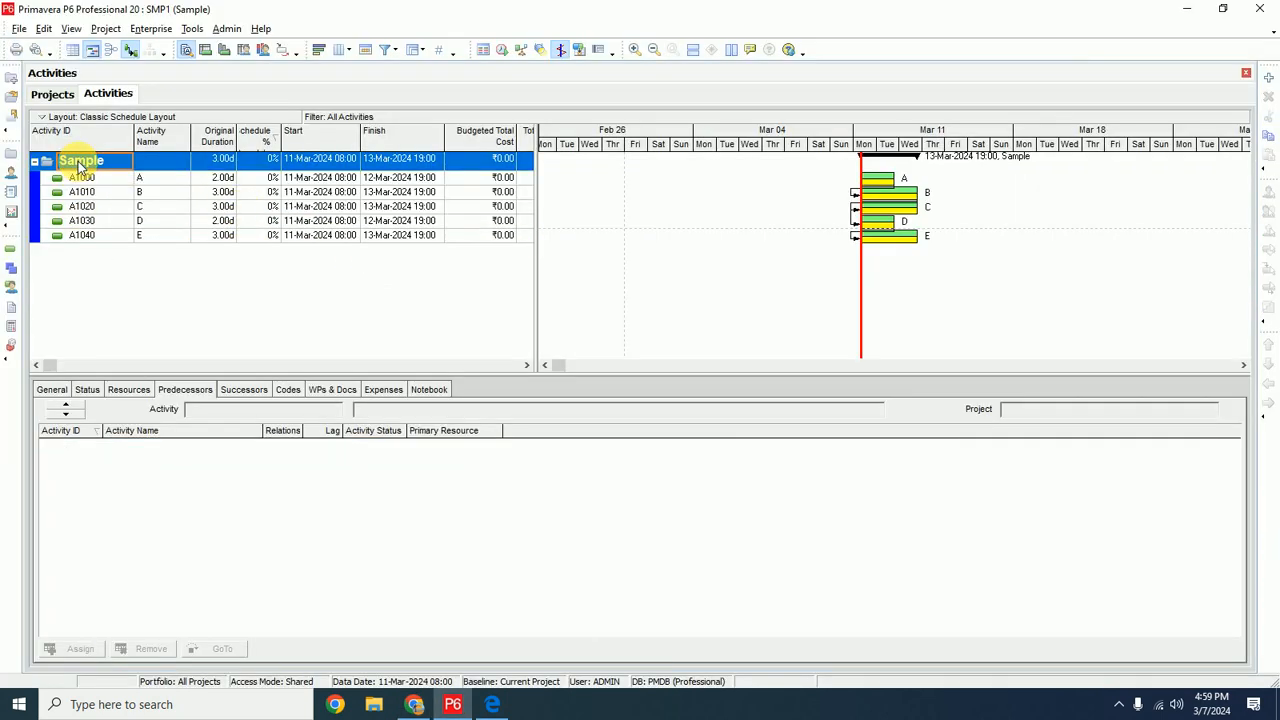
click(46, 392)
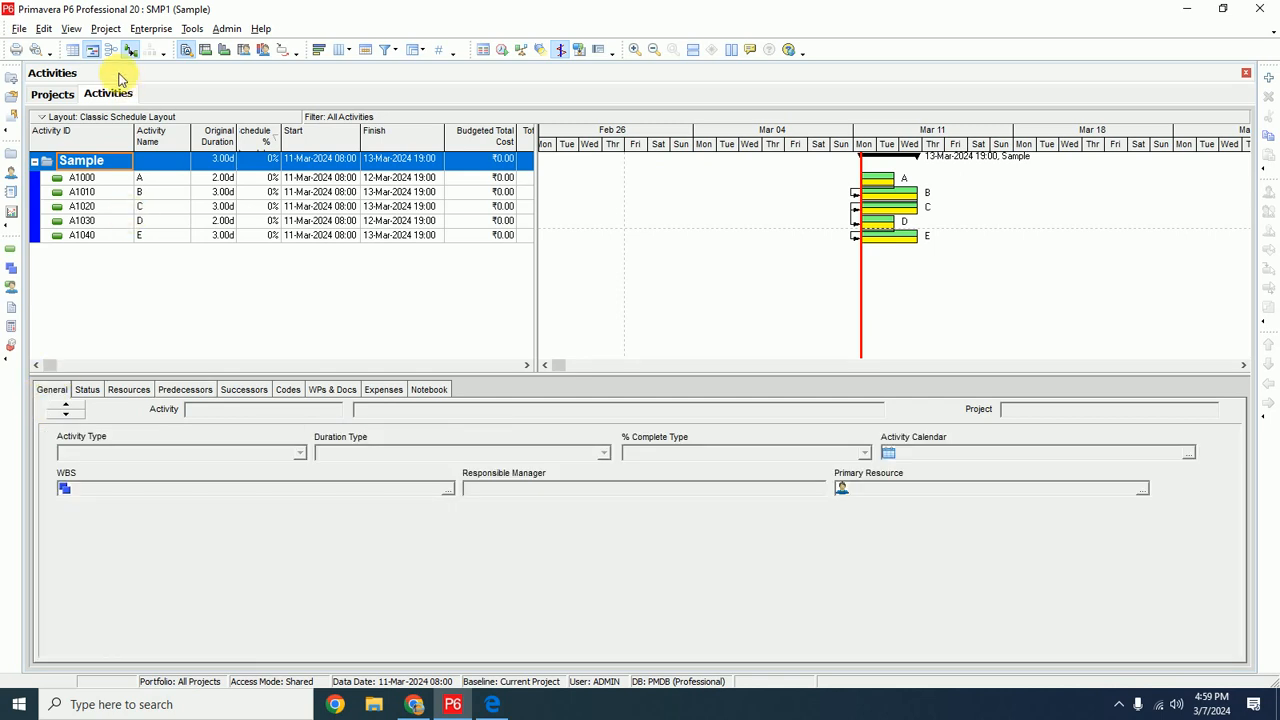
click(52, 94)
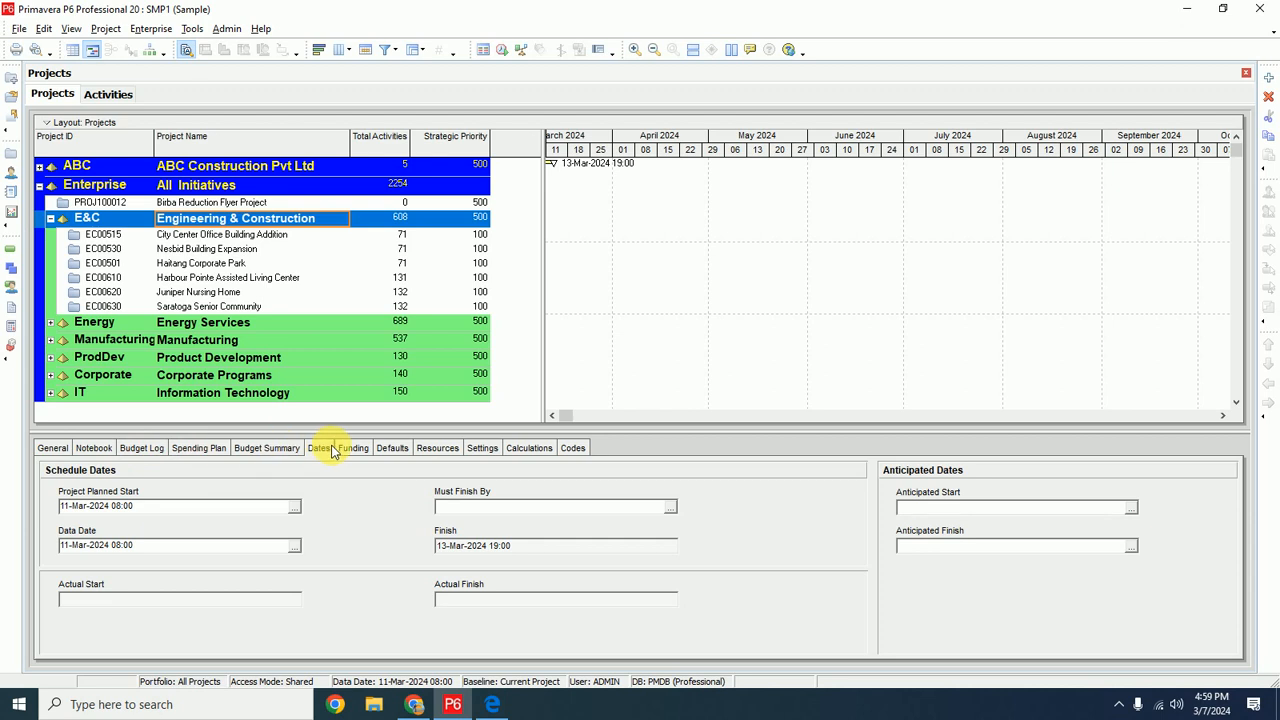
click(394, 451)
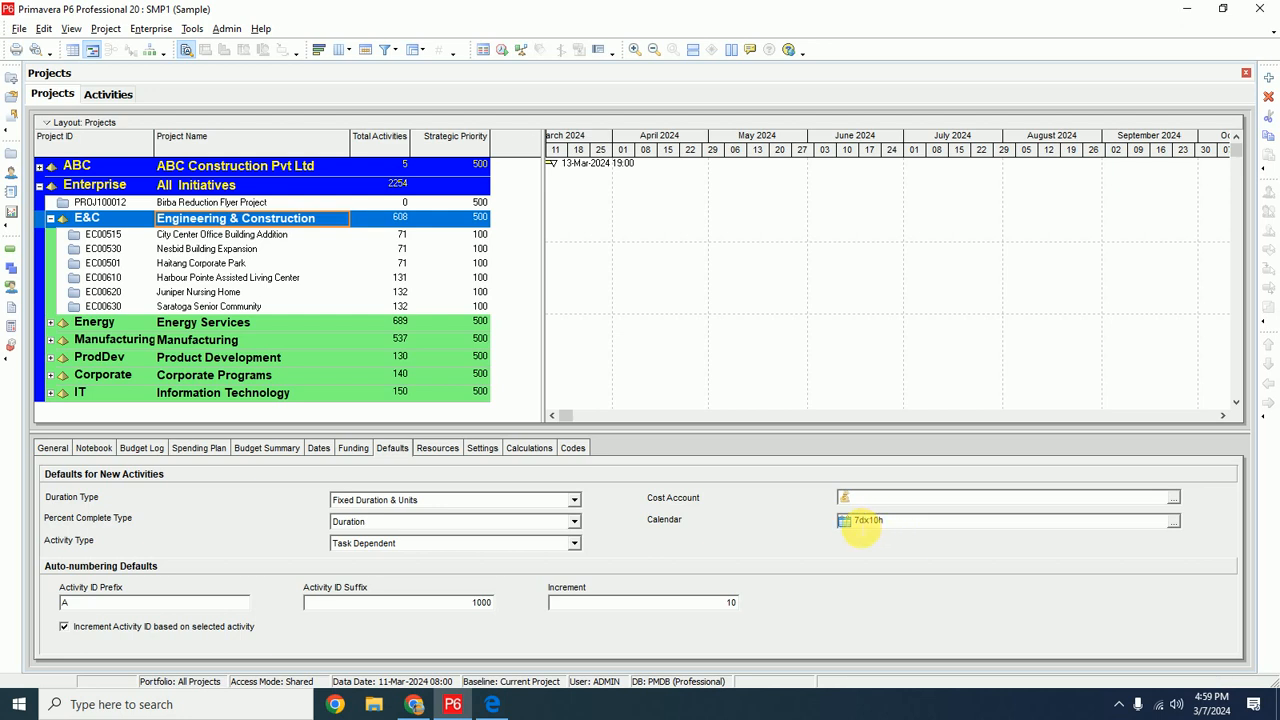
click(104, 95)
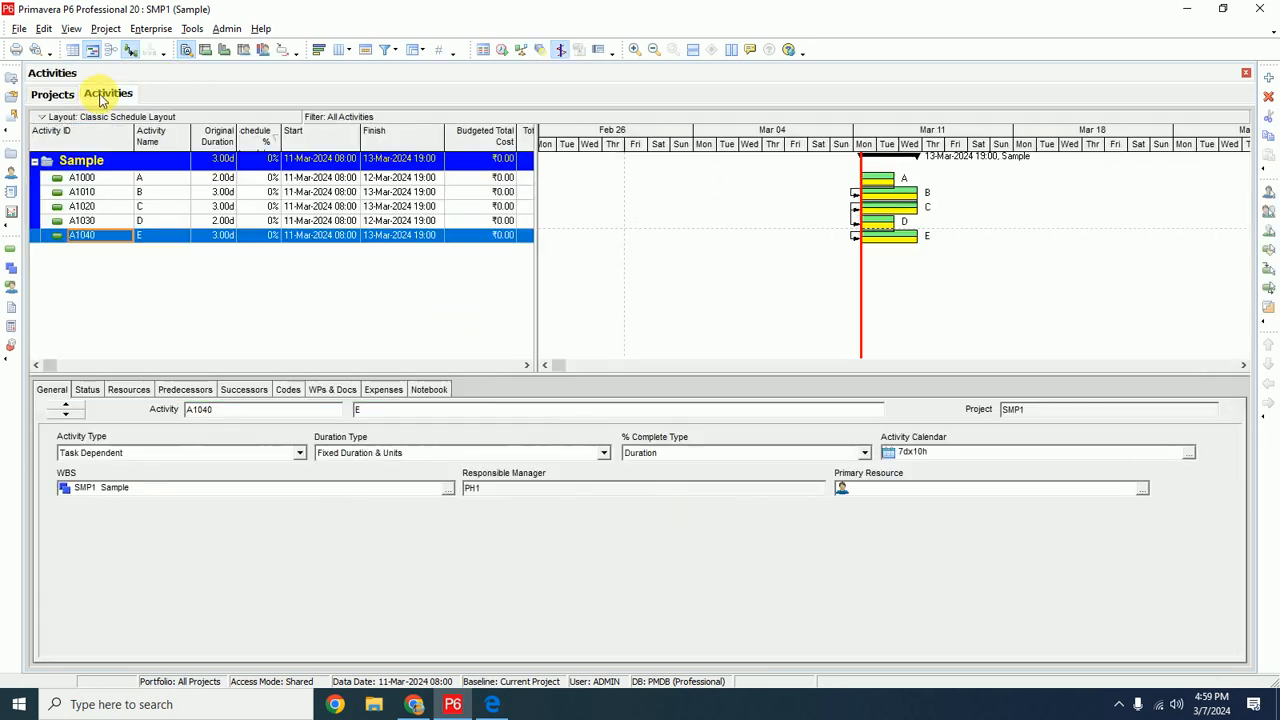
Open the column selection for the activity table and show the available options as an ungrouped alphabetical list
click(524, 366)
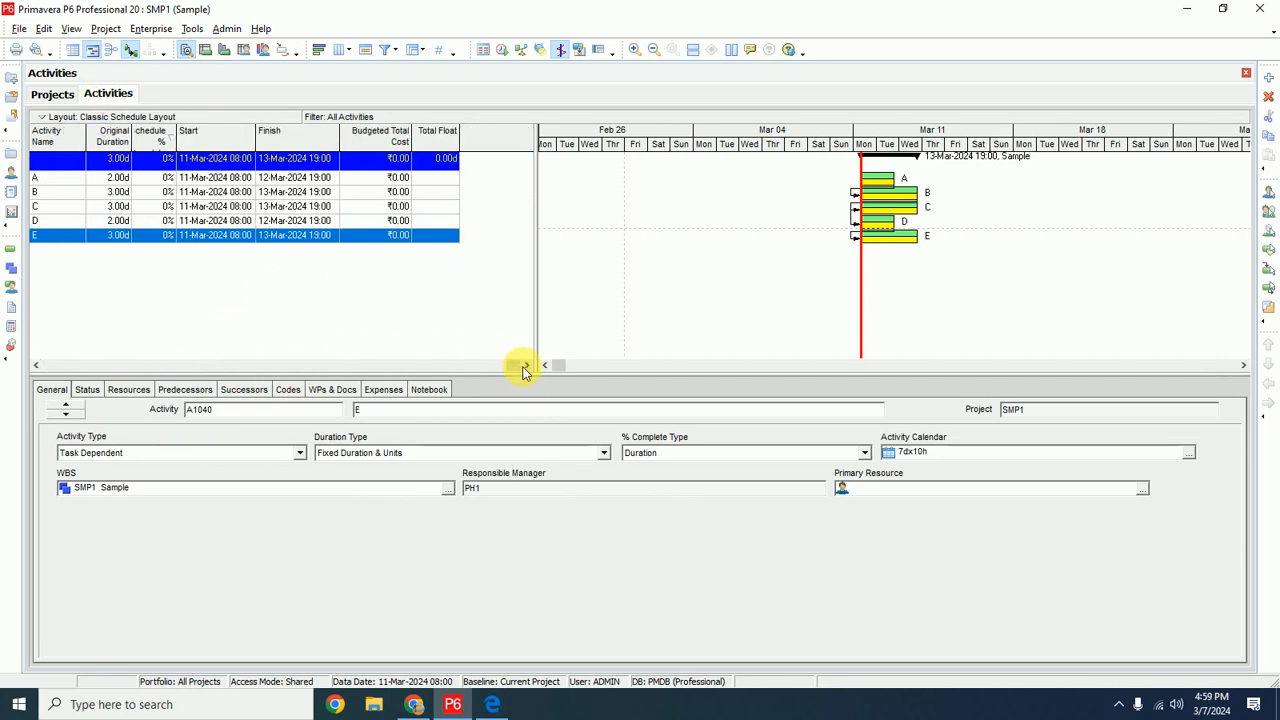
right_click(433, 142)
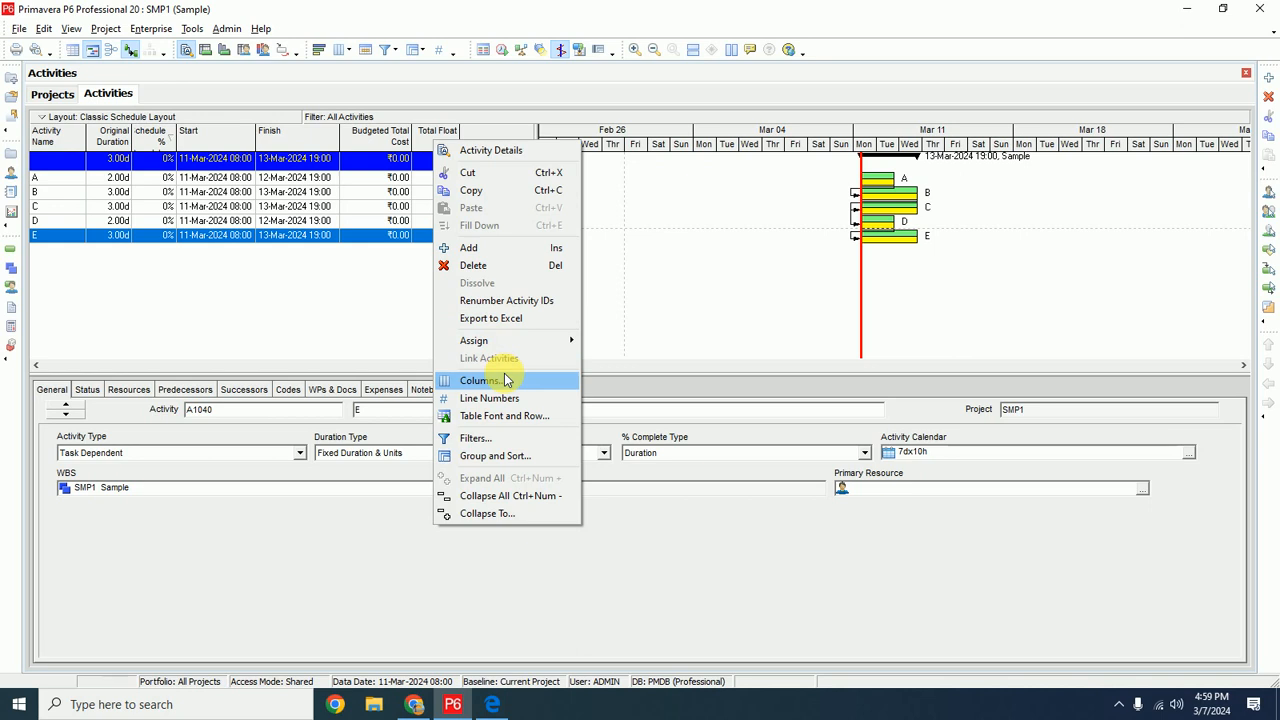
click(505, 380)
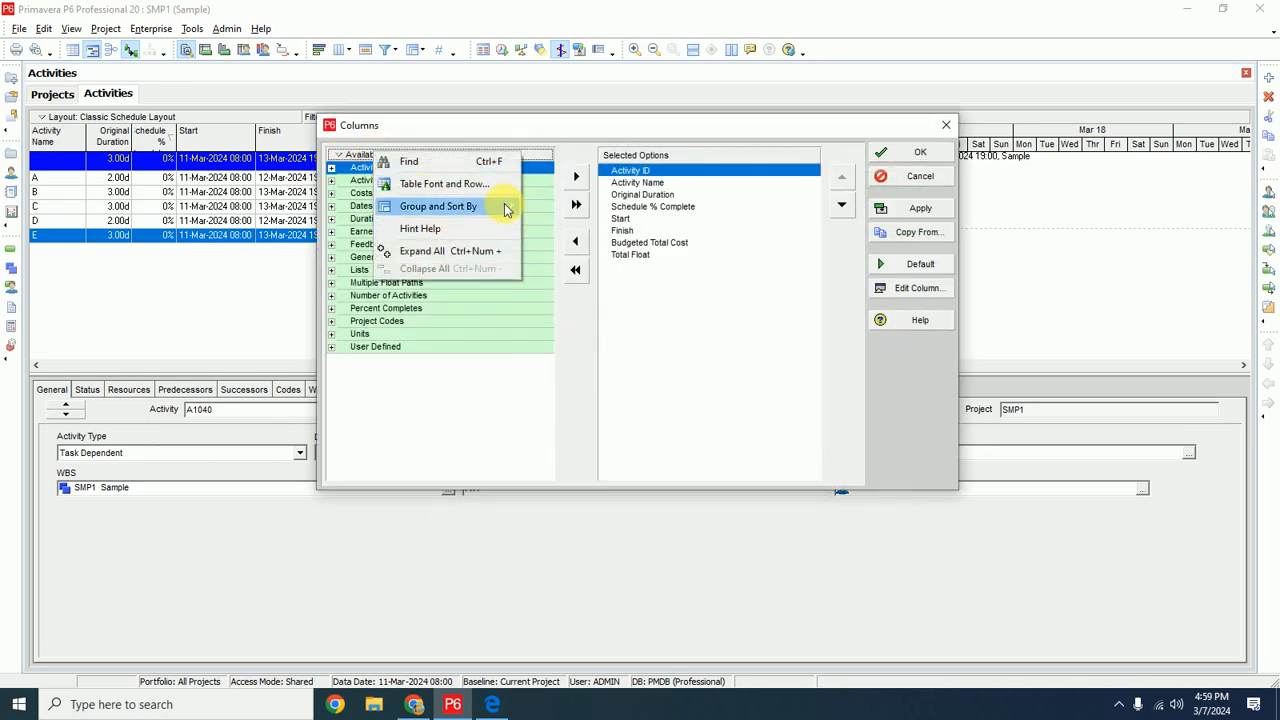
mouse_move(505, 209)
click(545, 221)
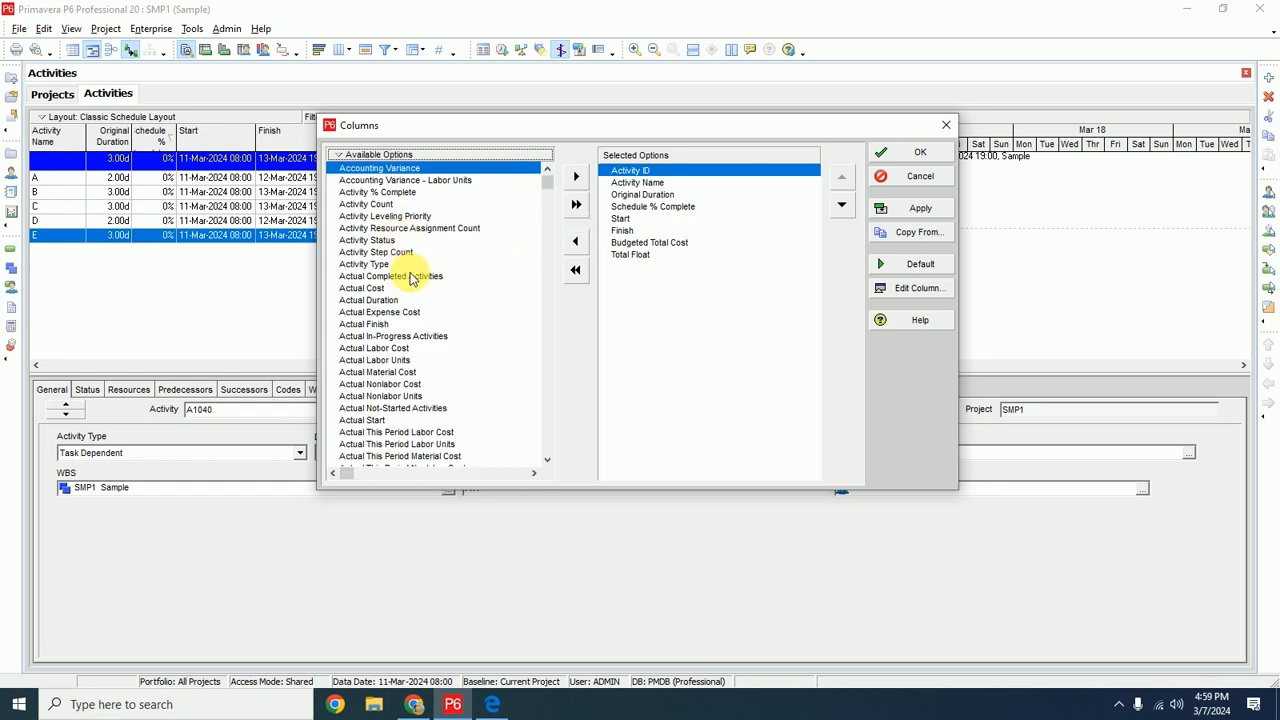
Add the Calendar column between Budgeted Total Cost and Total Float in the activity table, and check each activity's calendar
scroll(547, 460, down, 4)
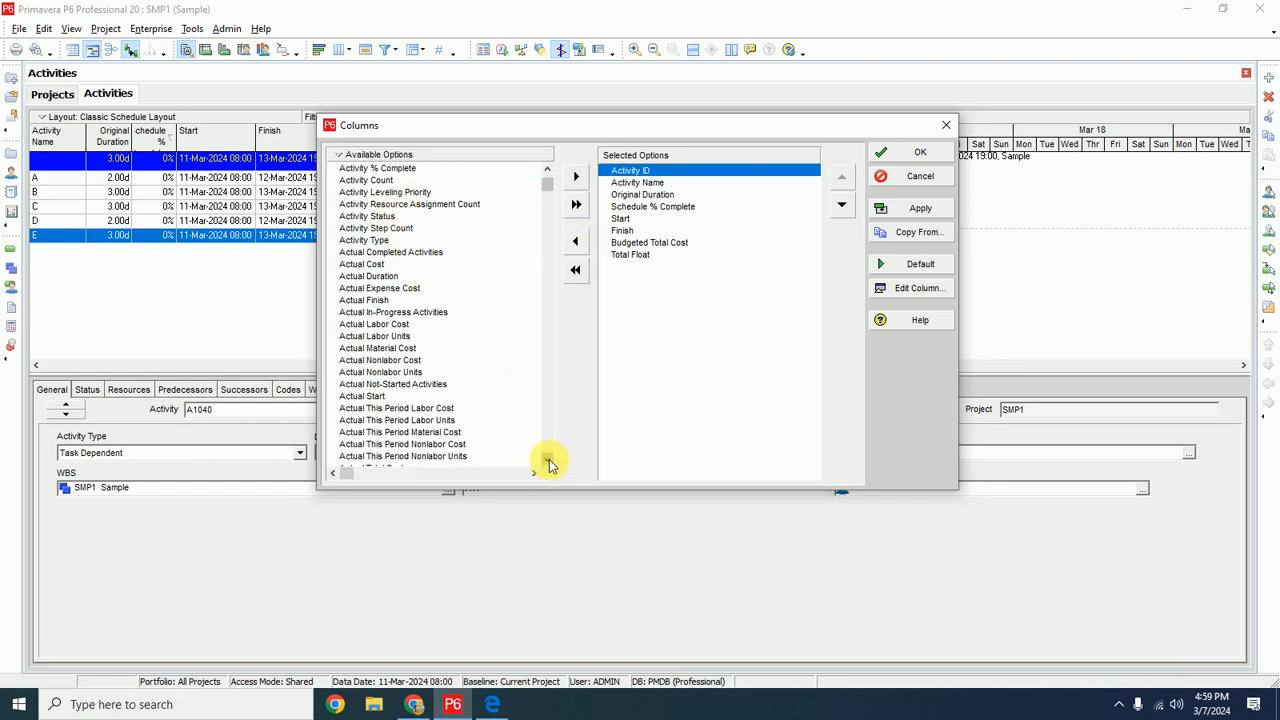
scroll(476, 404, down, 12)
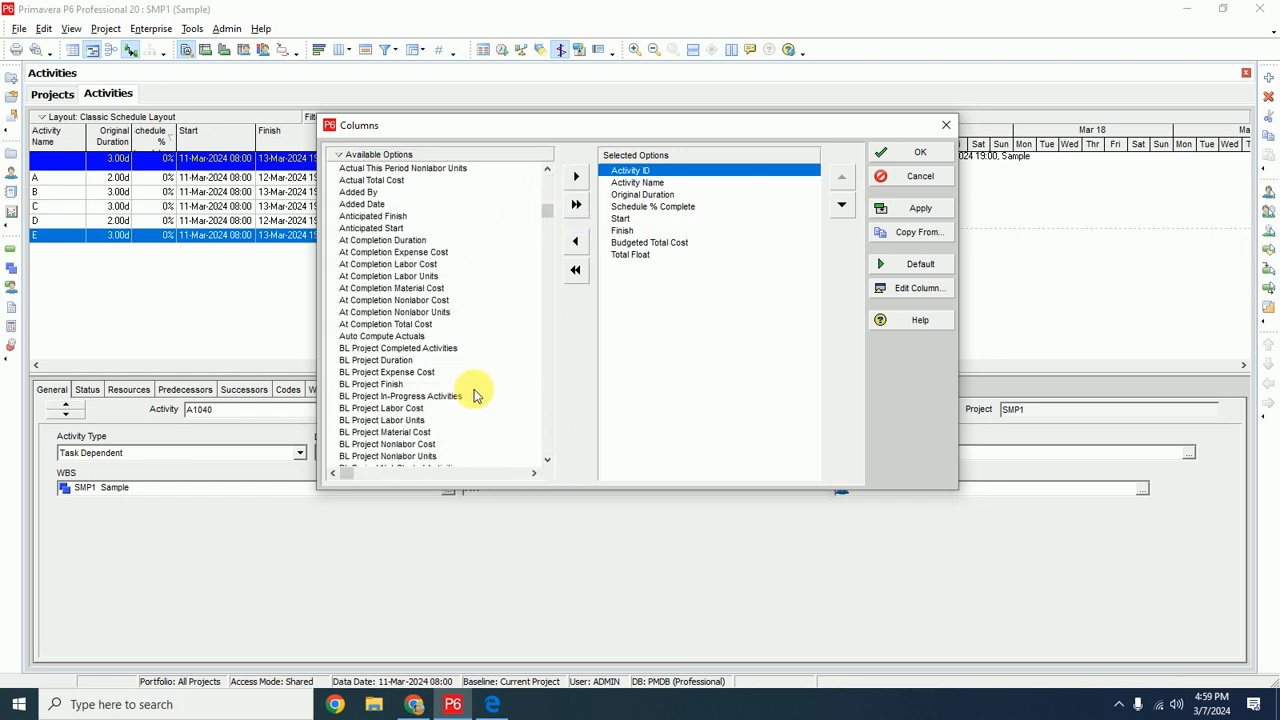
scroll(476, 395, down, 3)
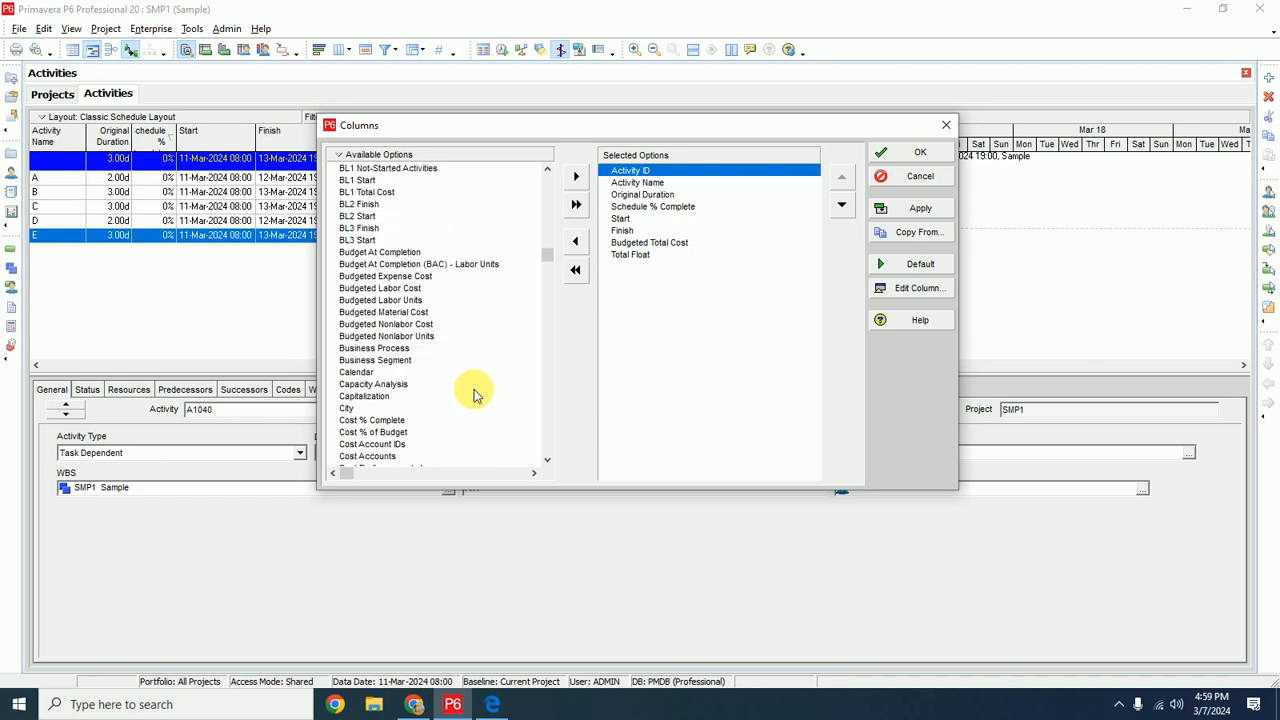
double_click(352, 371)
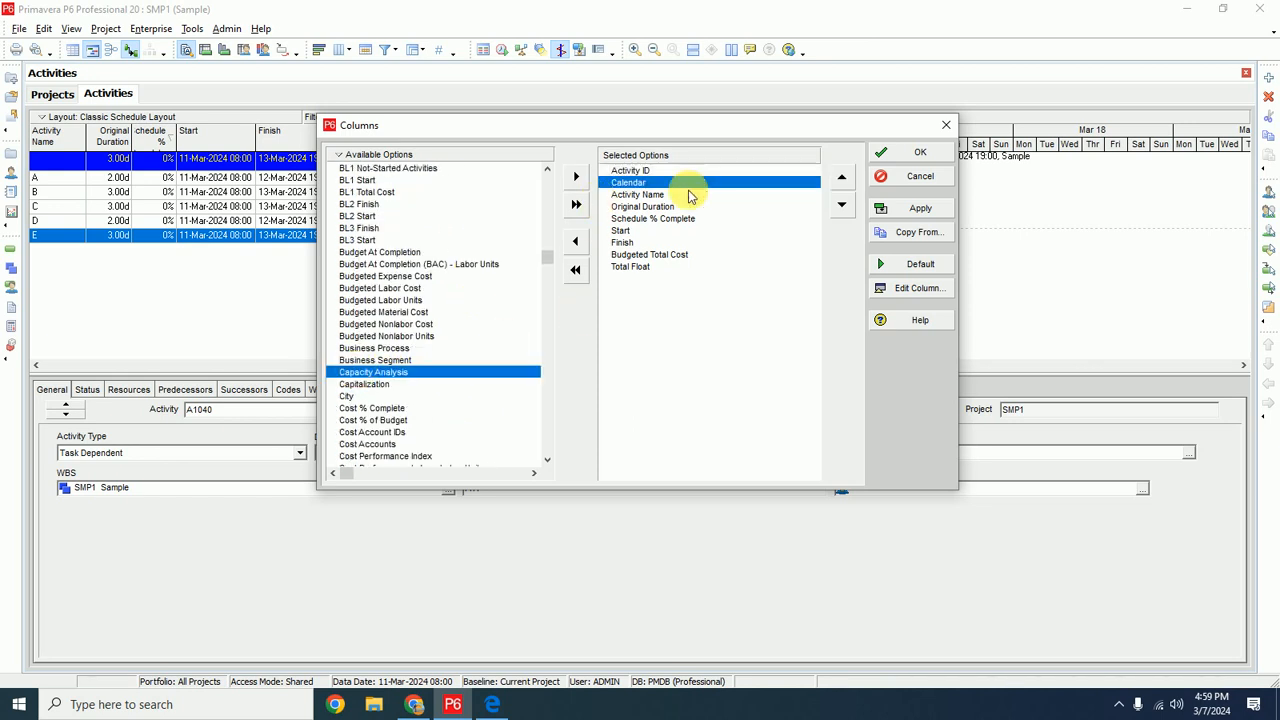
ctrl+click(638, 268)
drag(638, 276, 634, 267)
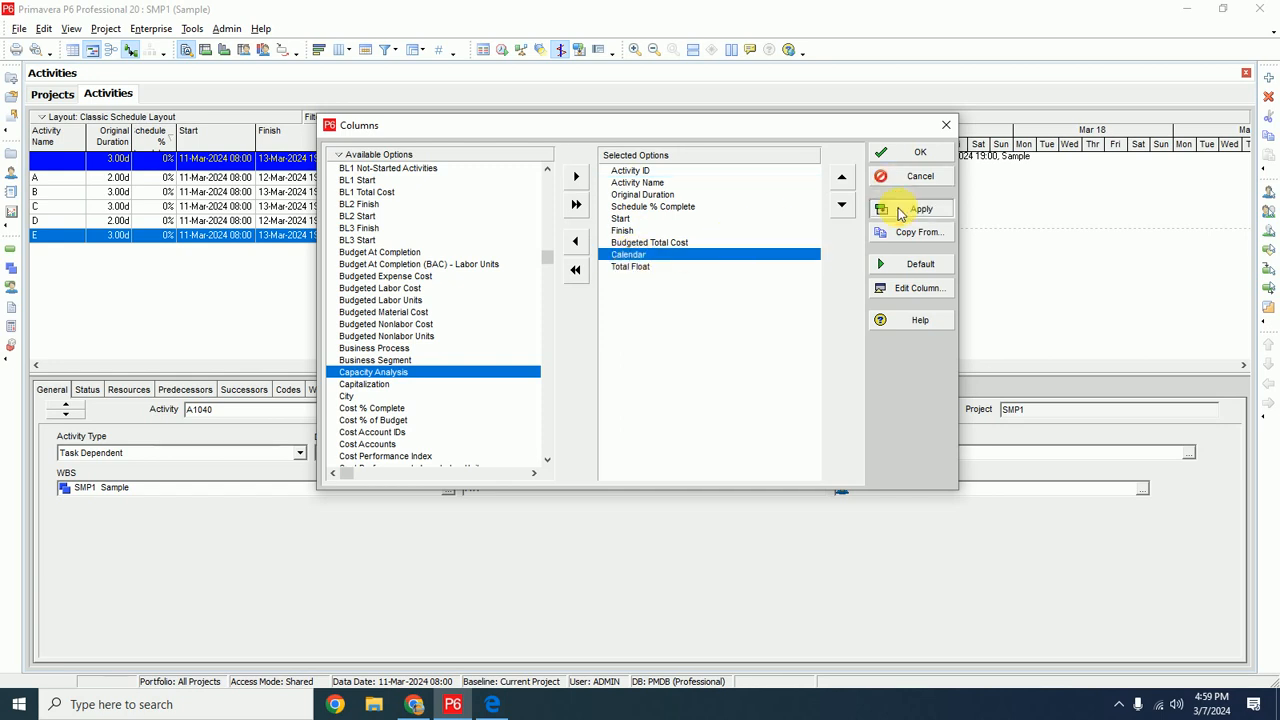
click(914, 153)
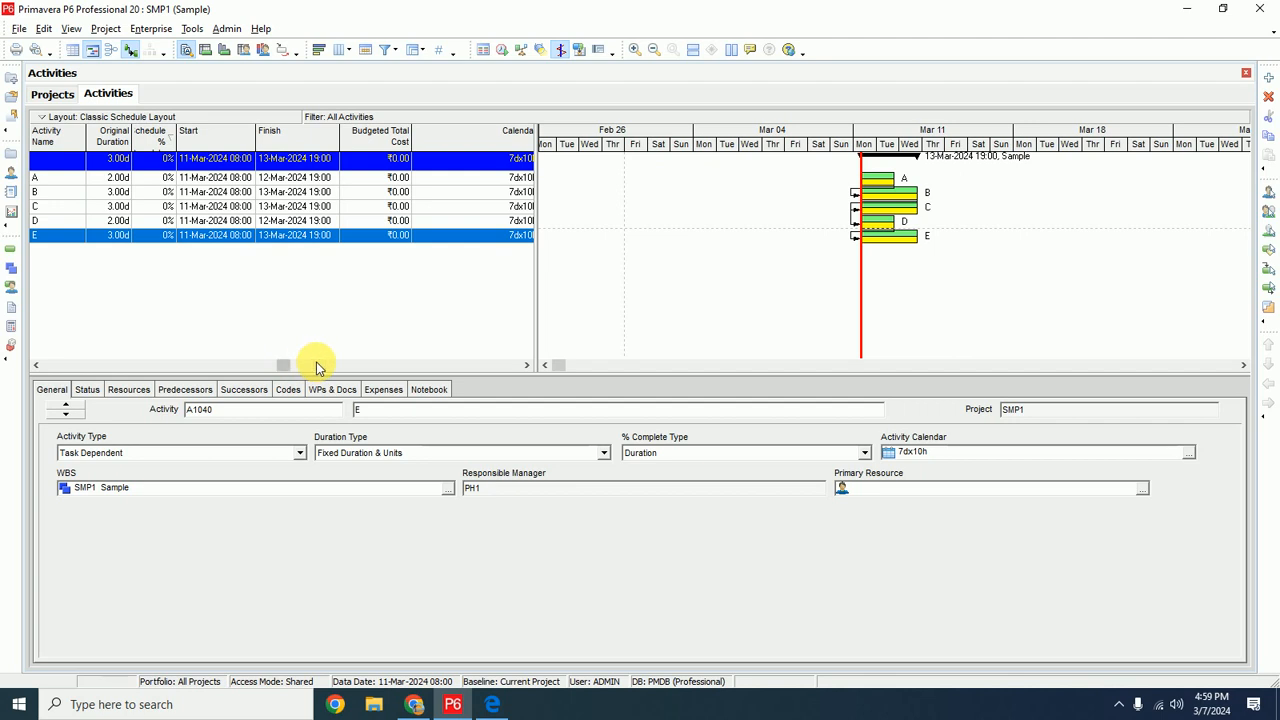
click(522, 365)
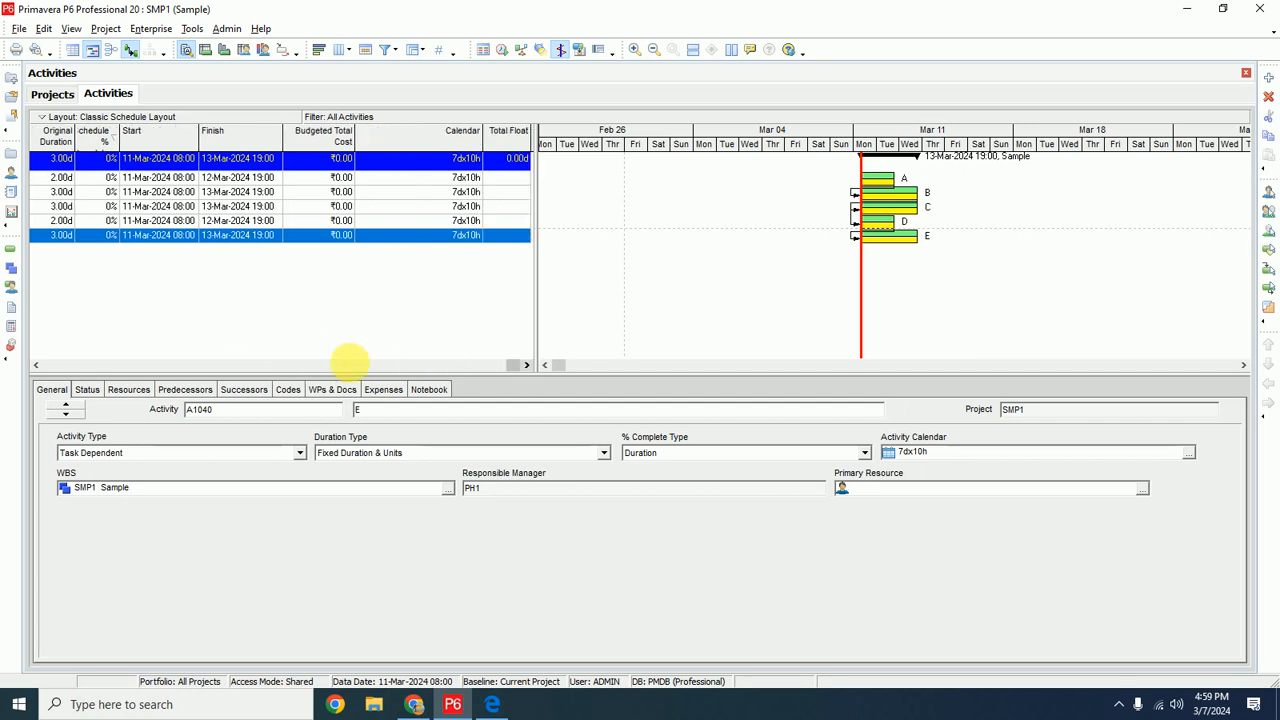
drag(506, 363, 44, 338)
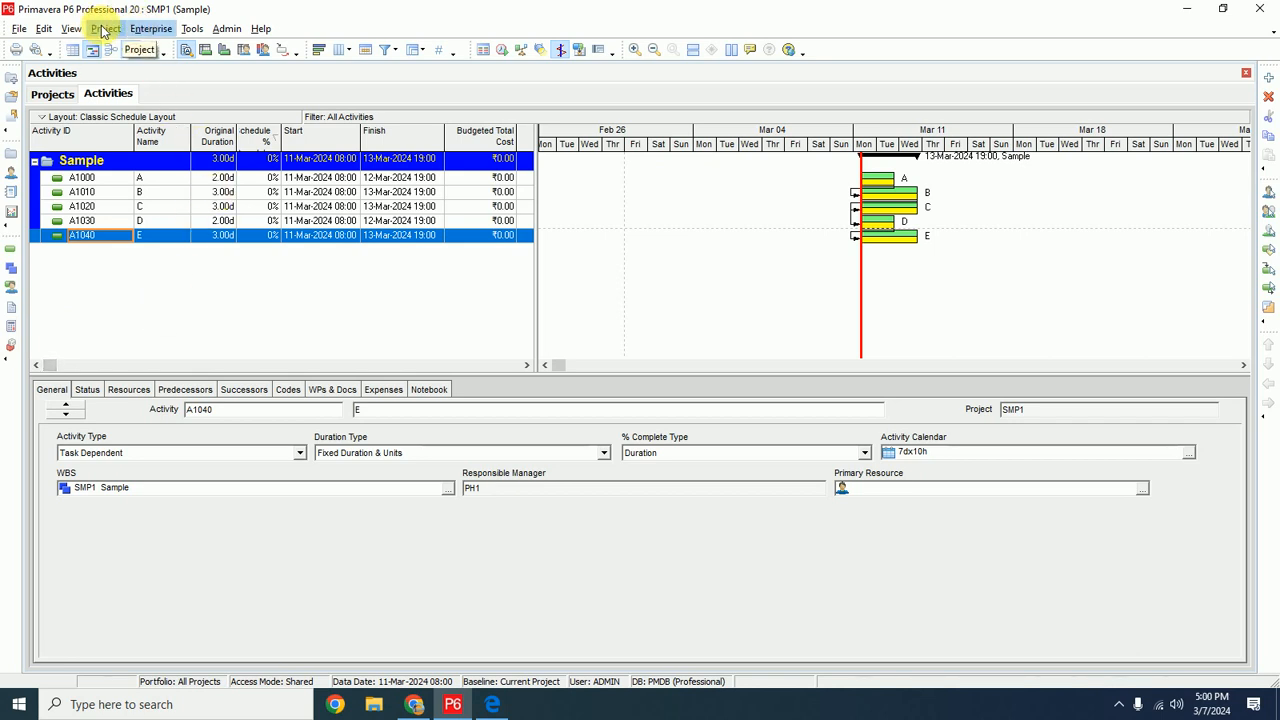
Add a top-level labor resource to the enterprise resources with ID SMP and name SAMPLE, directly below resource RA
click(140, 30)
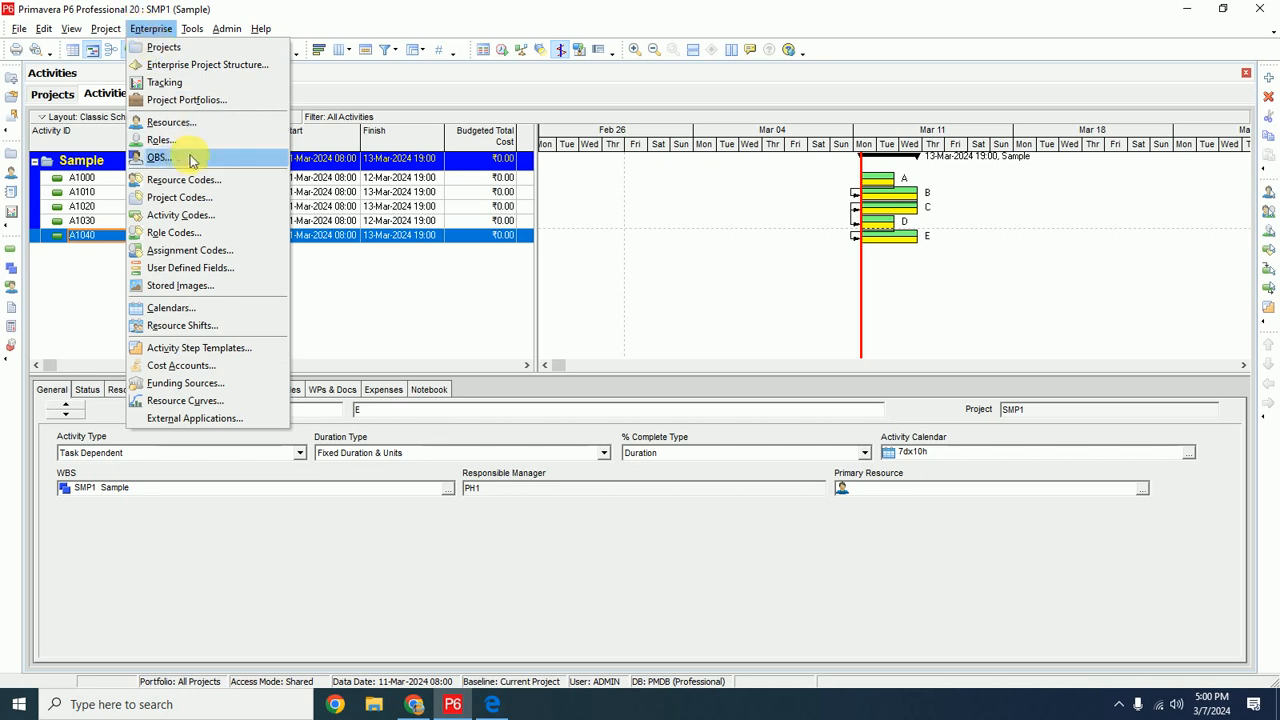
click(178, 124)
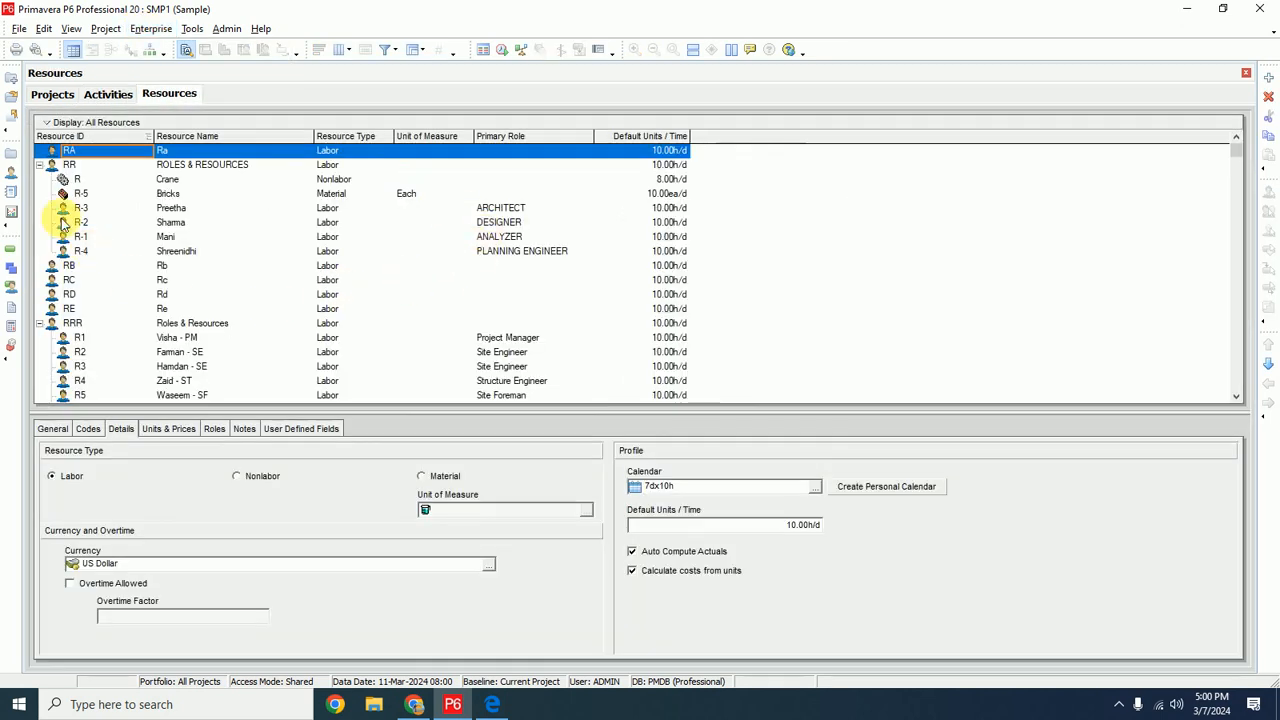
click(1269, 80)
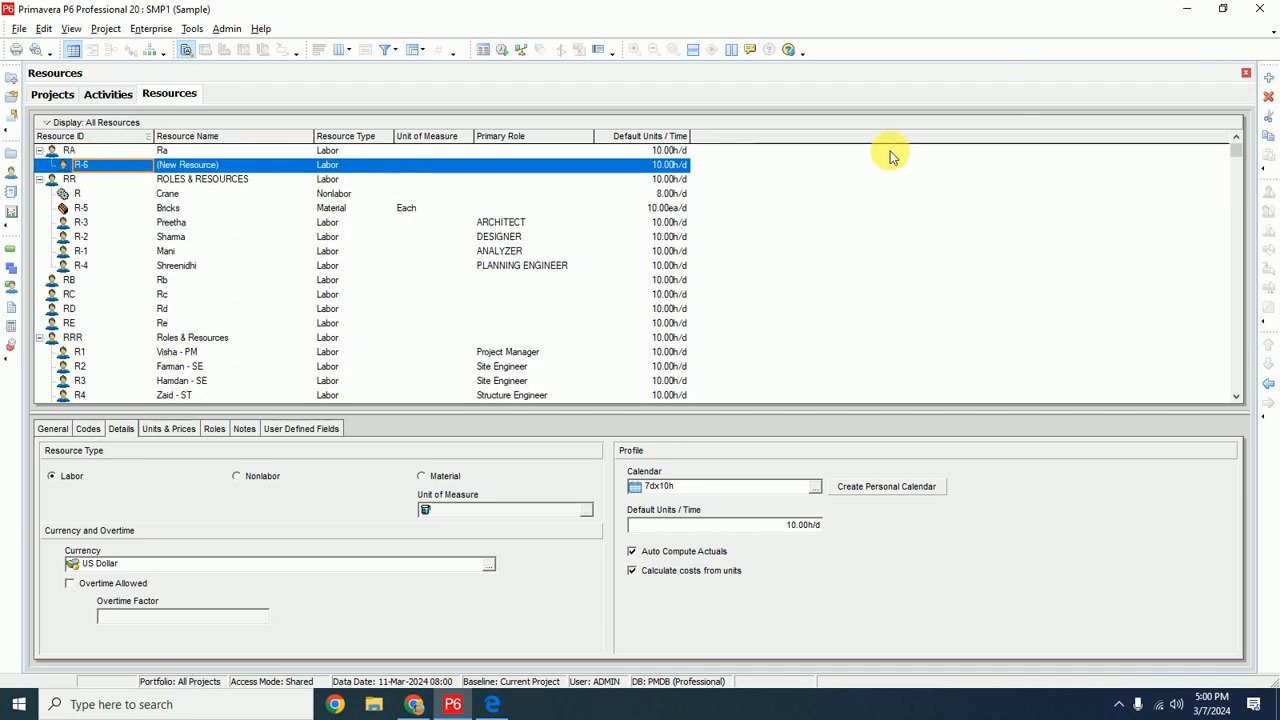
click(68, 166)
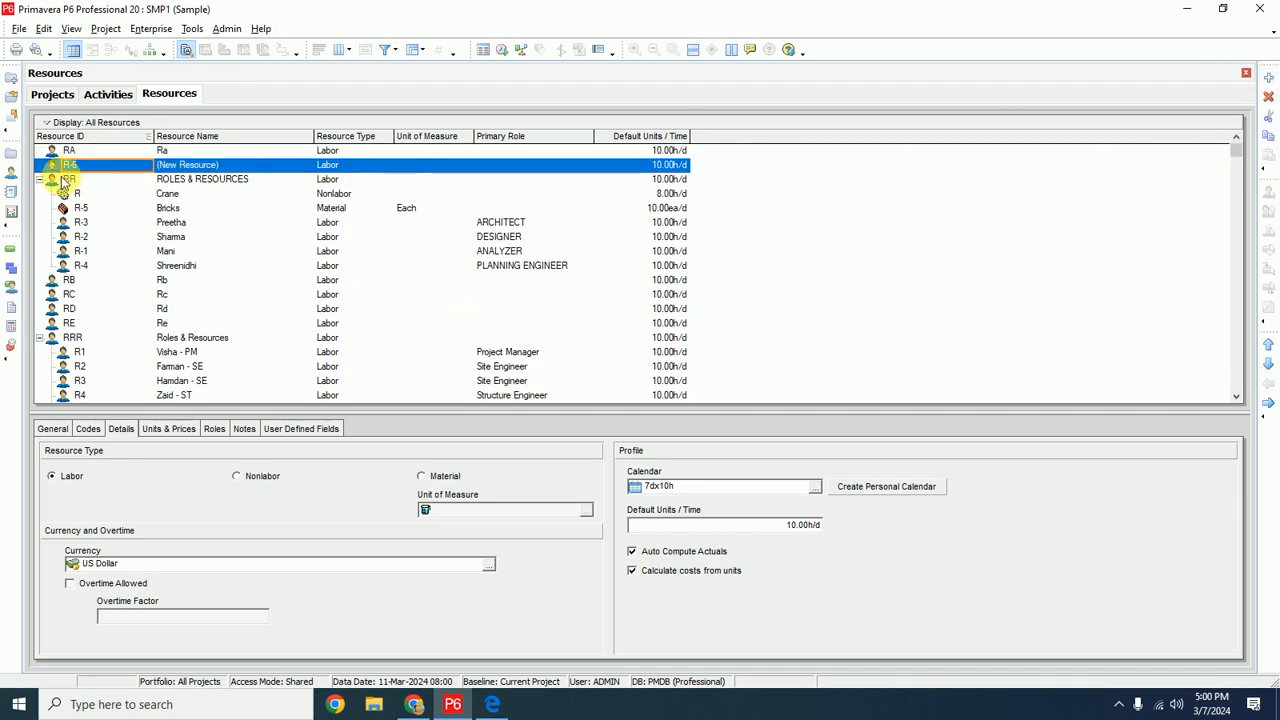
text(SM)
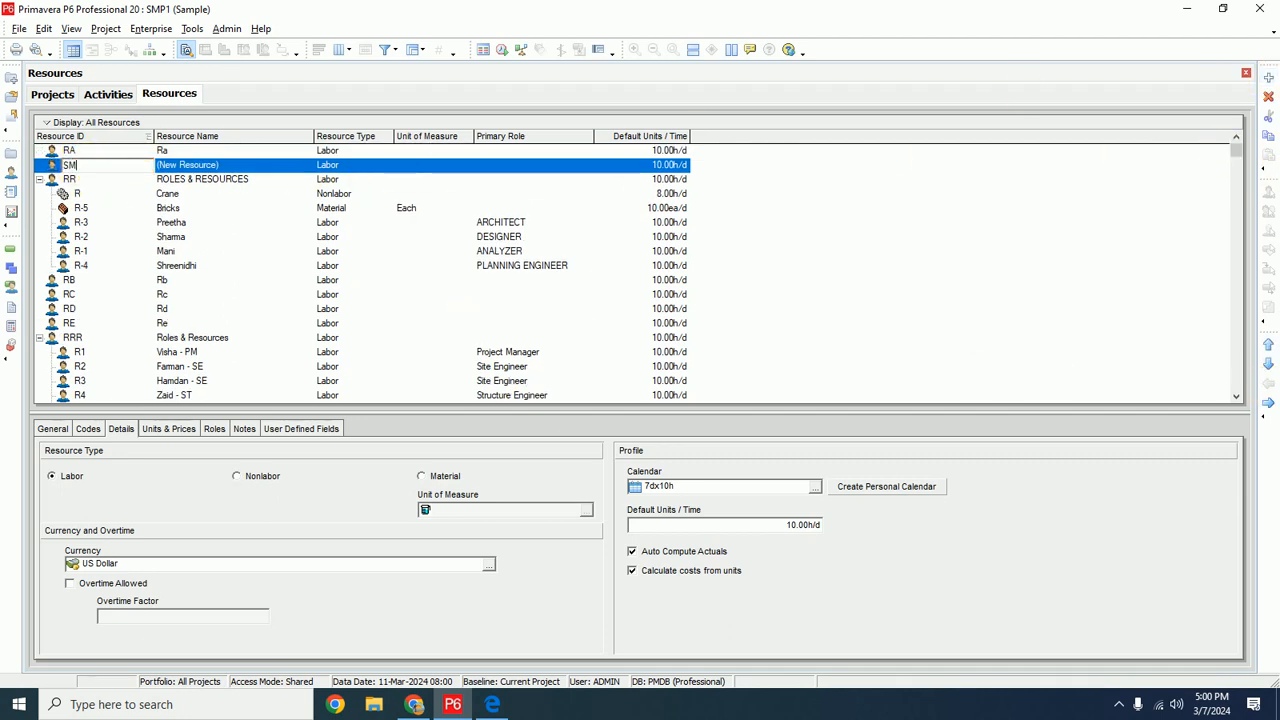
text(SAMPLE)
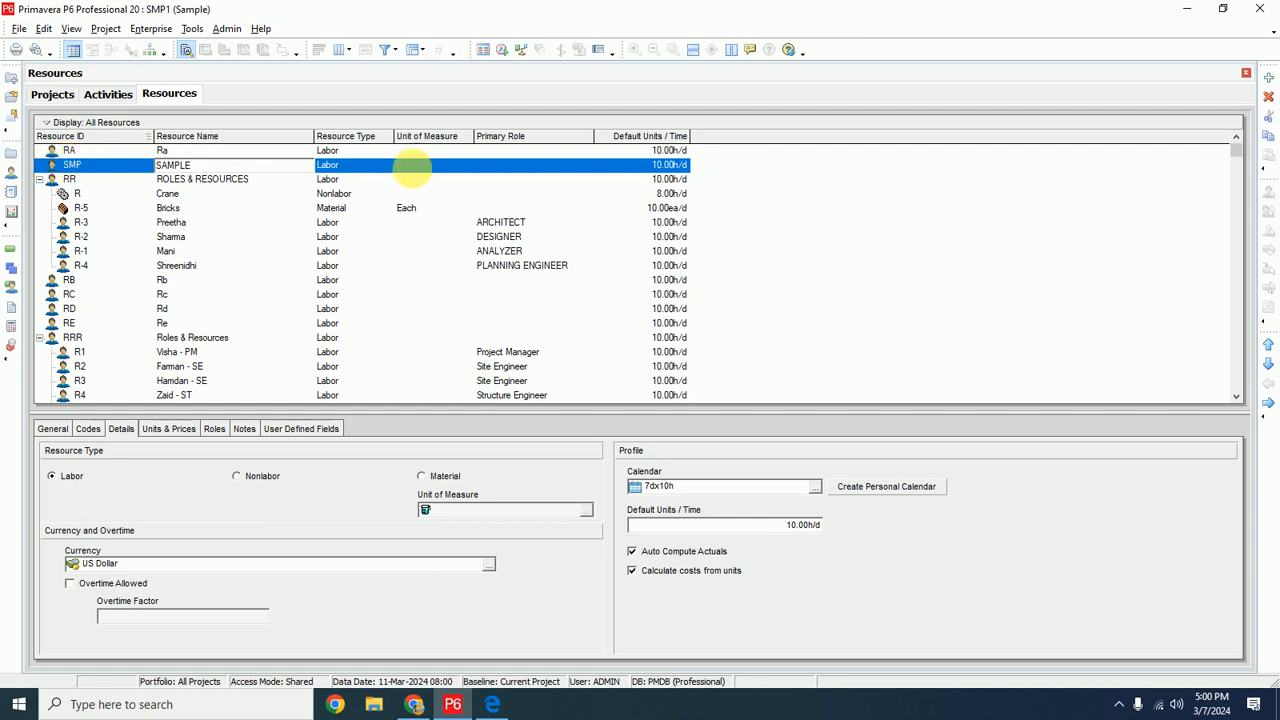
click(667, 165)
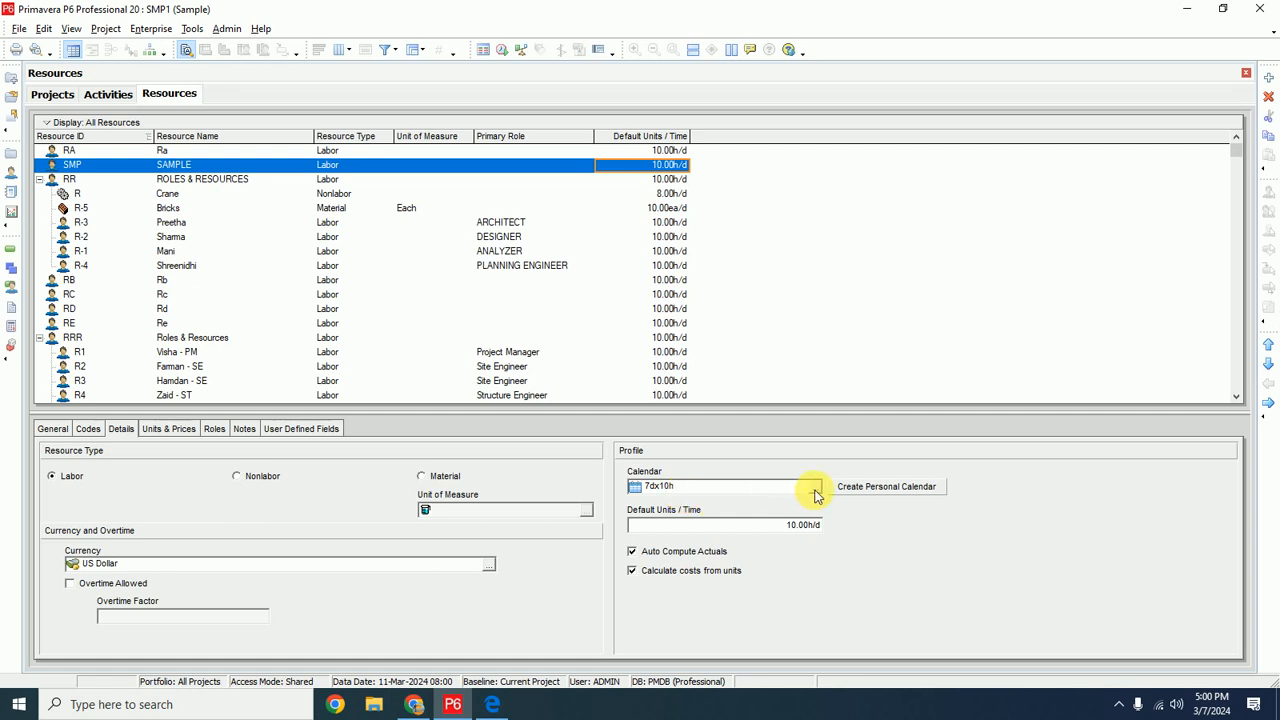
Add four resources under SAMPLE and outdent them so that all four sit one level directly below it
click(1268, 80)
click(1268, 80)
click(1268, 80)
click(1268, 80)
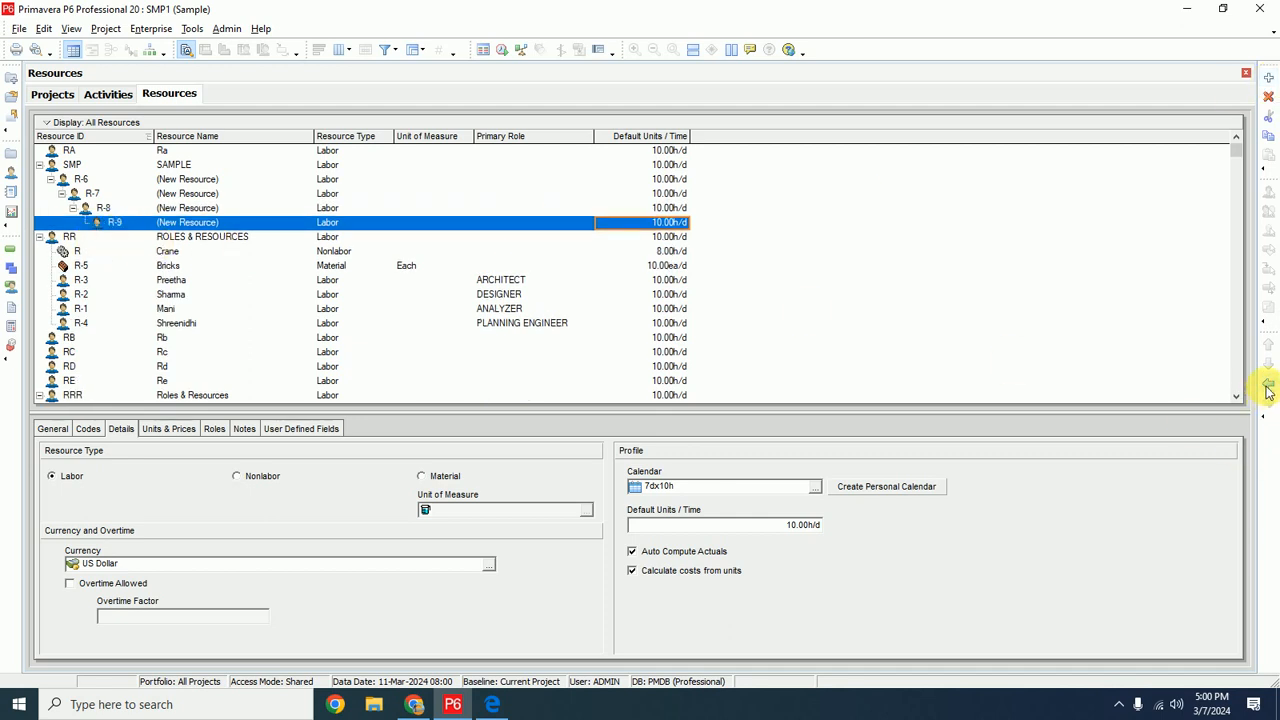
click(118, 209)
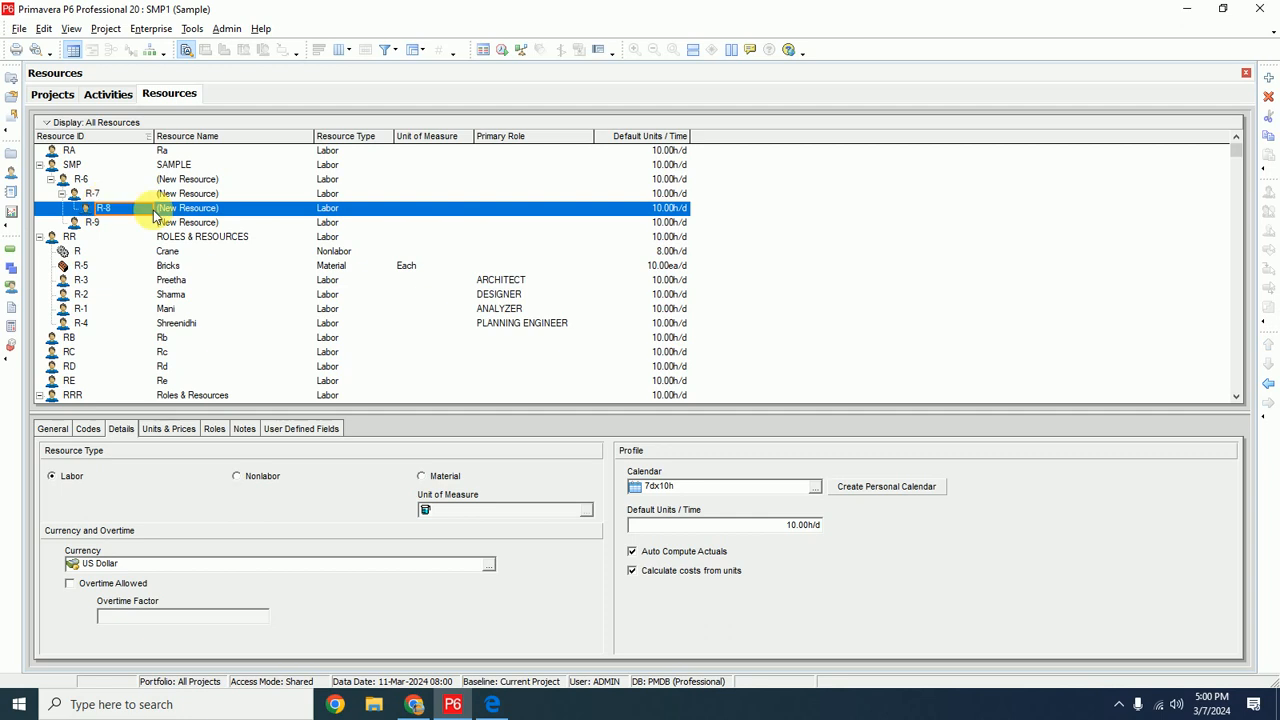
click(1268, 385)
click(1268, 385)
click(95, 208)
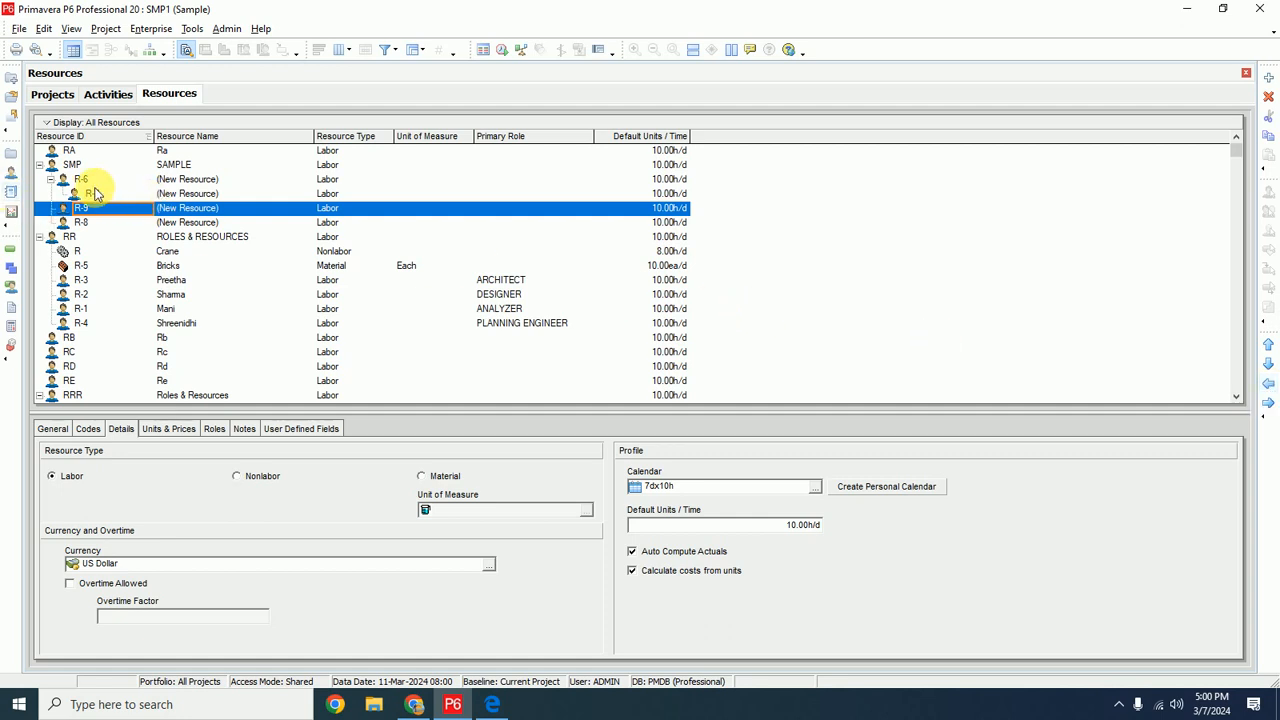
click(95, 193)
click(1268, 388)
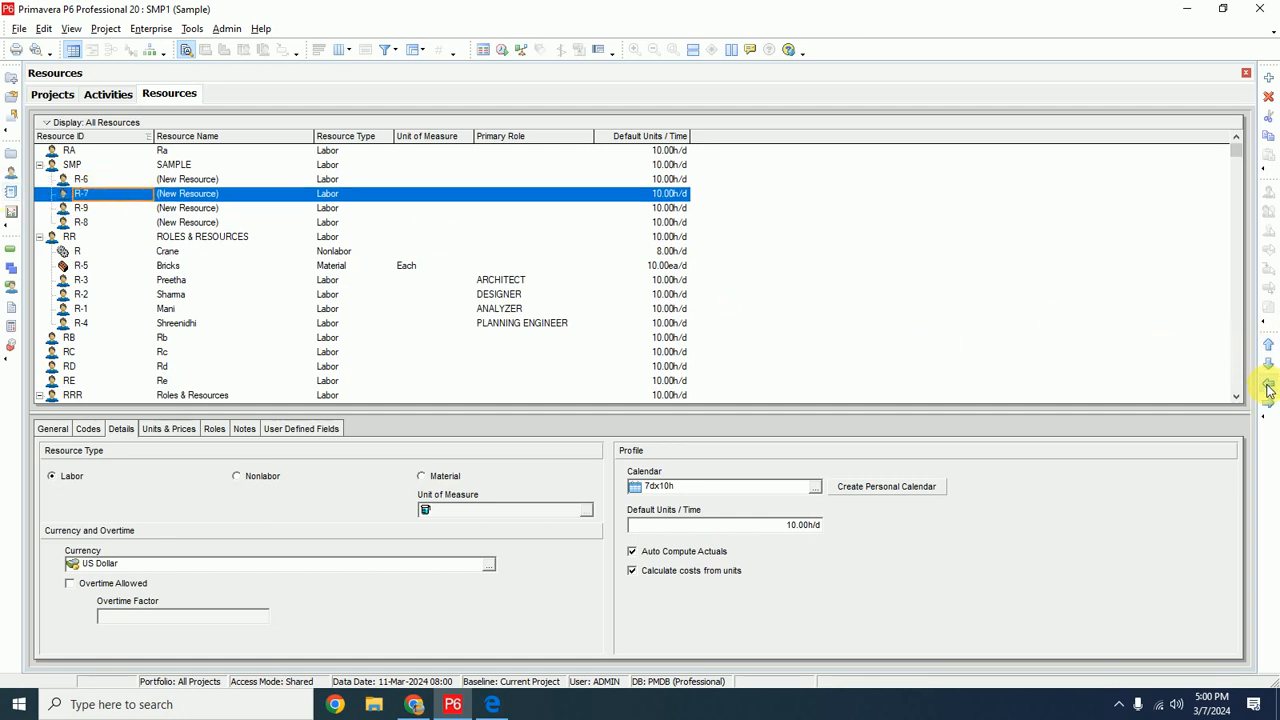
Name the four new resources under SAMPLE R1, R2, R3 and R4, in their listed order
click(181, 181)
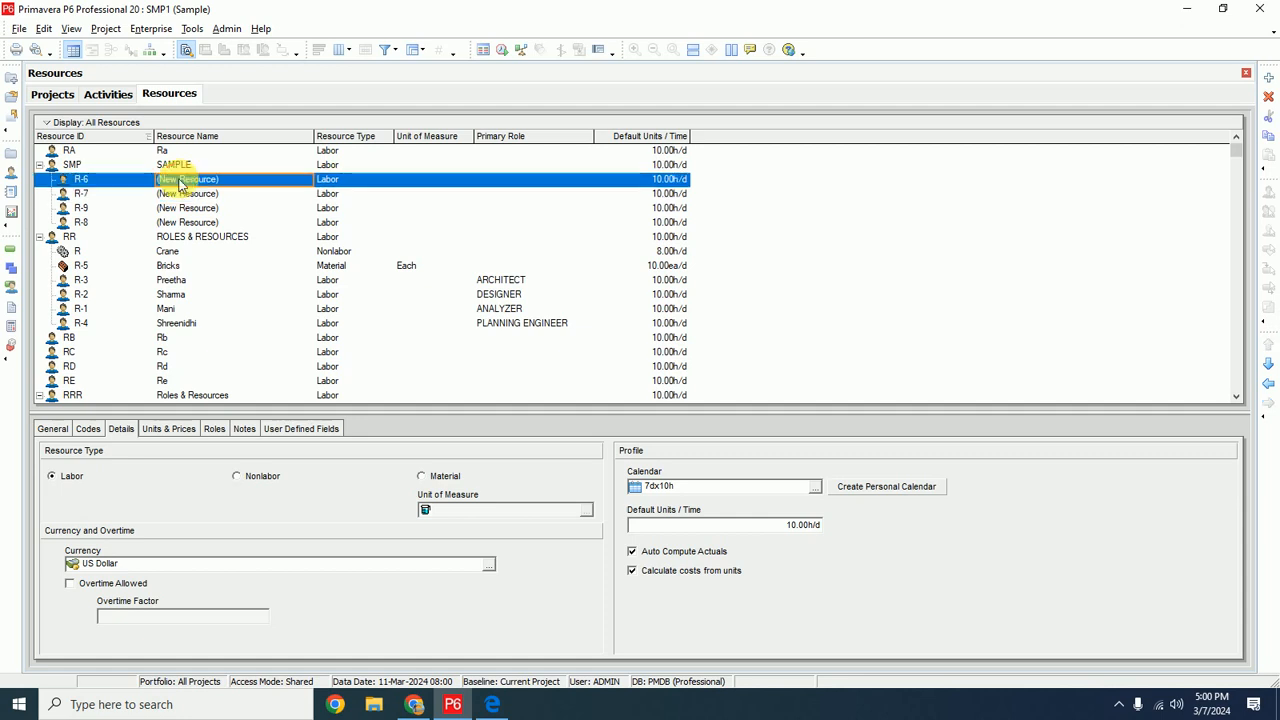
text(R)
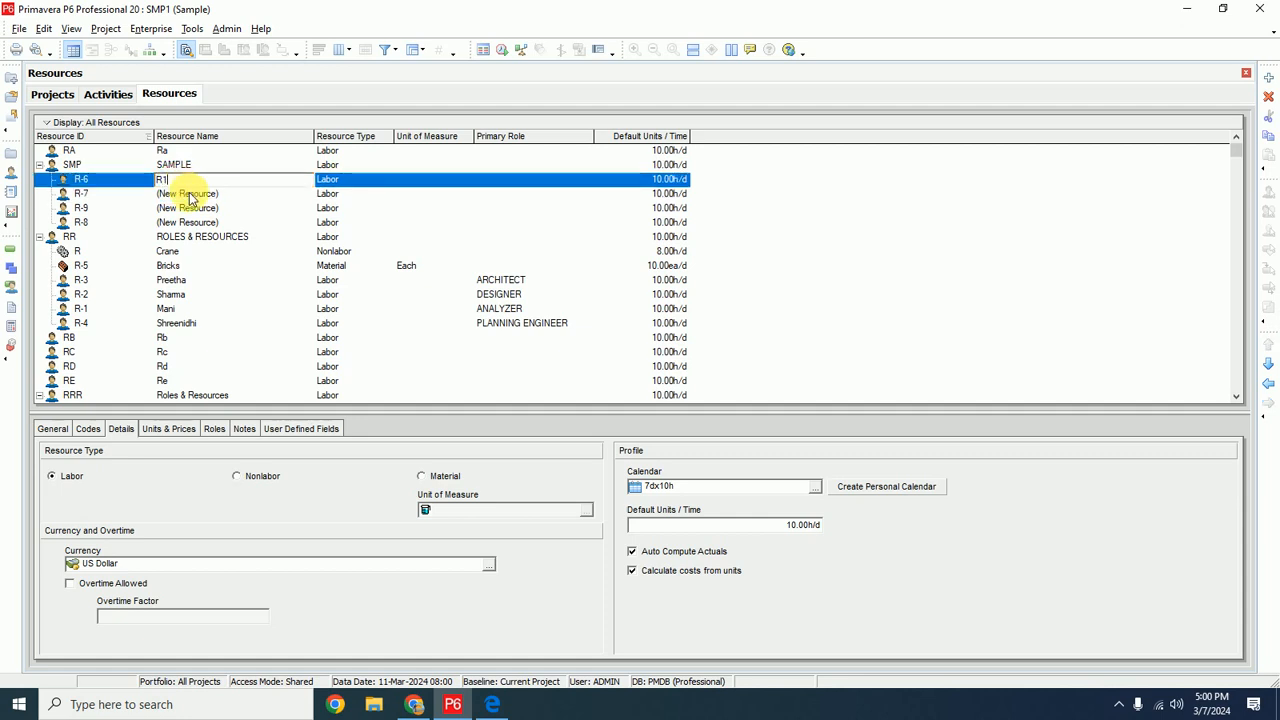
text(1)
click(190, 197)
text(R2)
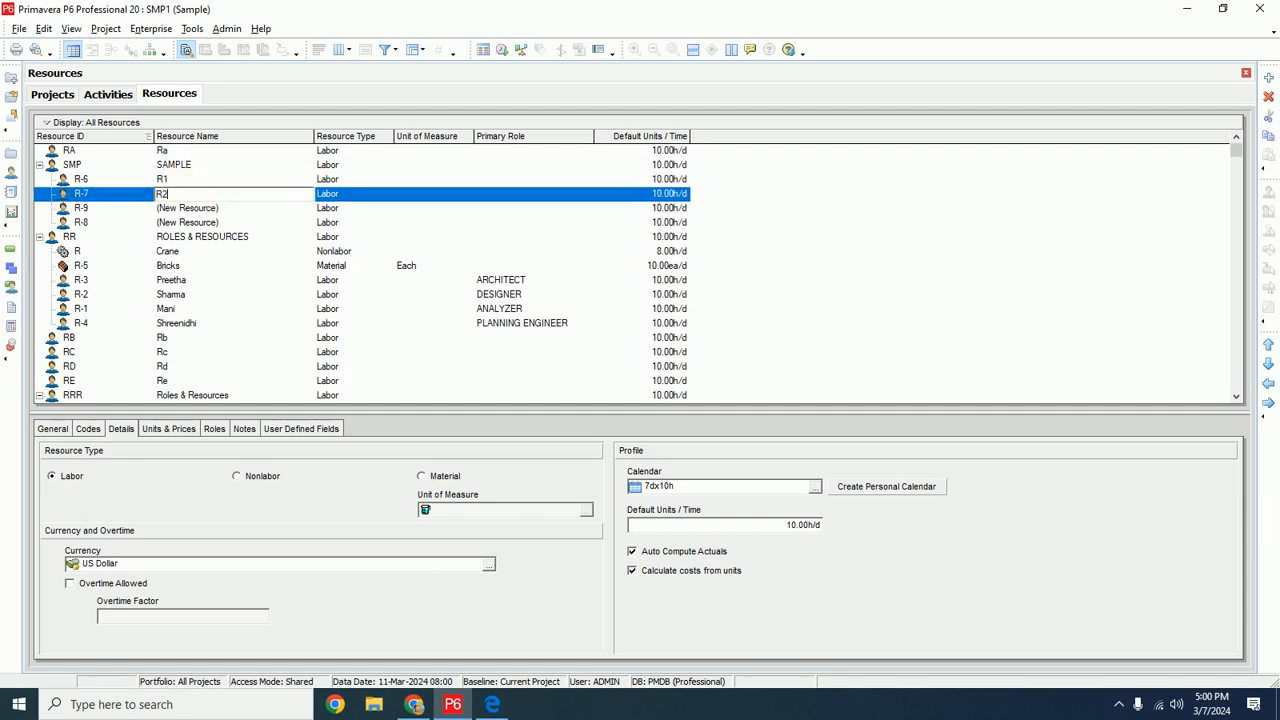
click(193, 211)
text(R3)
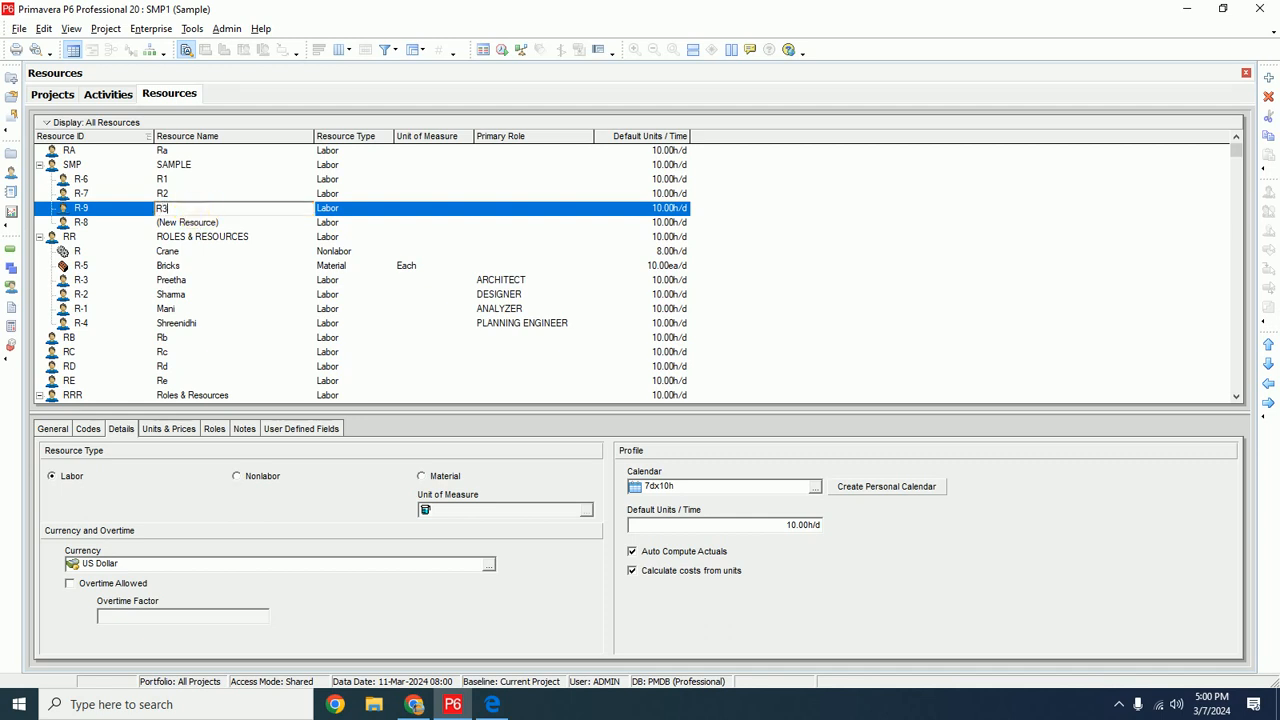
click(200, 226)
text(R4)
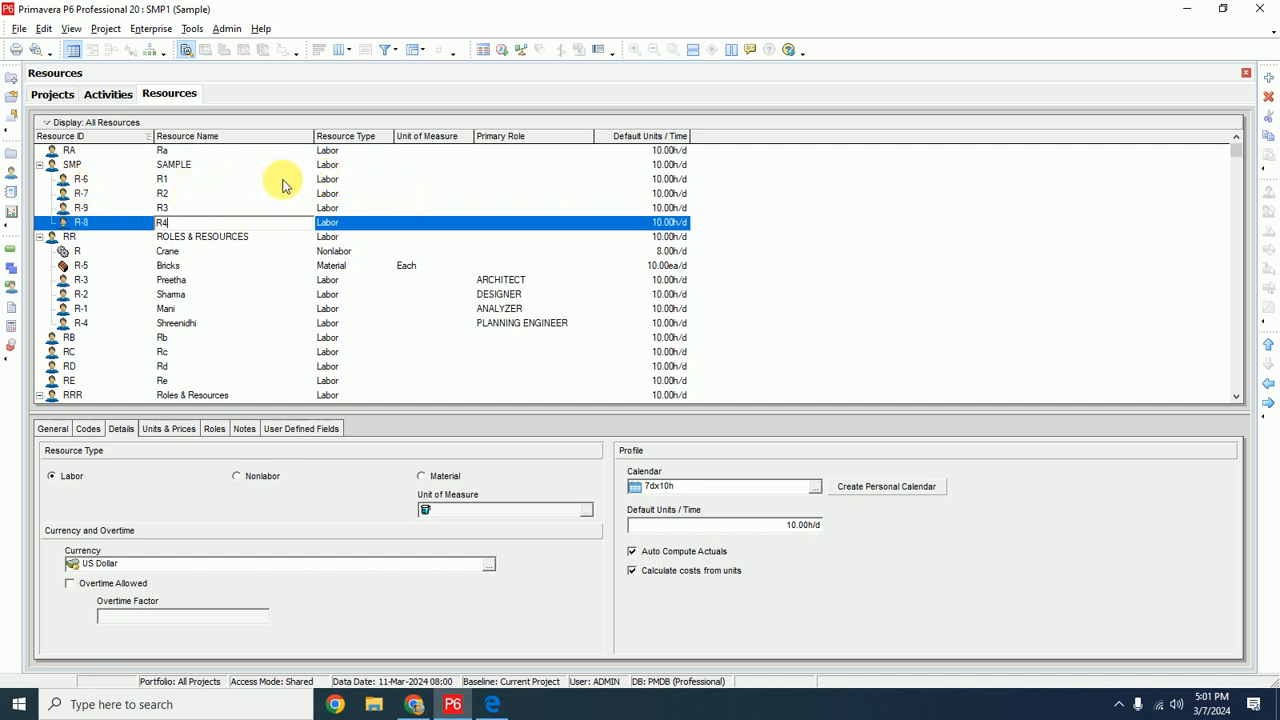
Set the standard rate of resource R1 under SAMPLE to 200 per day
click(163, 180)
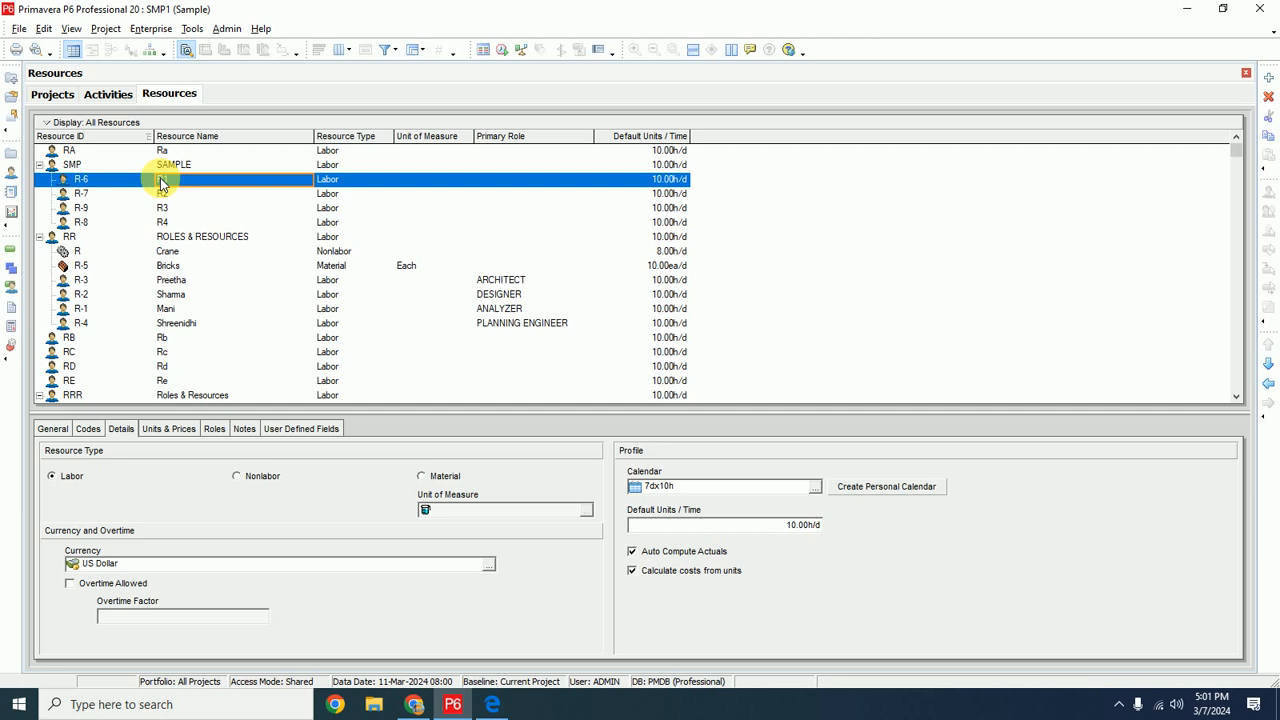
click(170, 430)
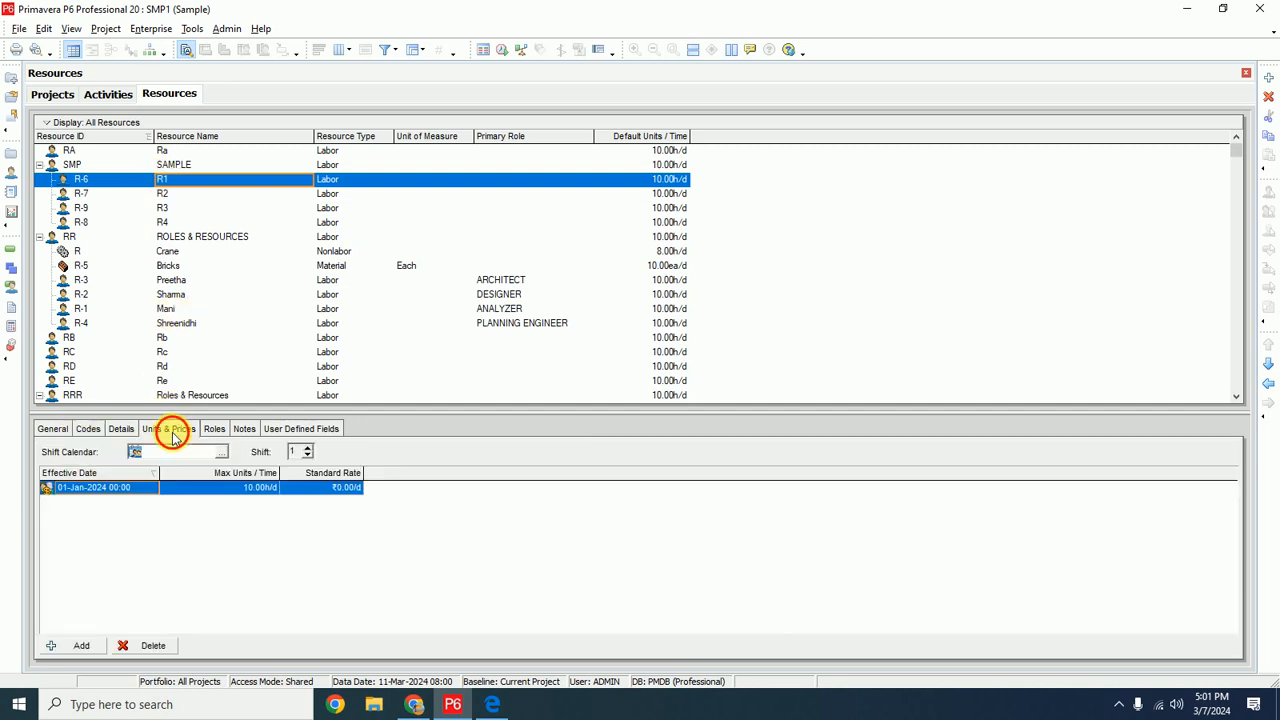
click(341, 488)
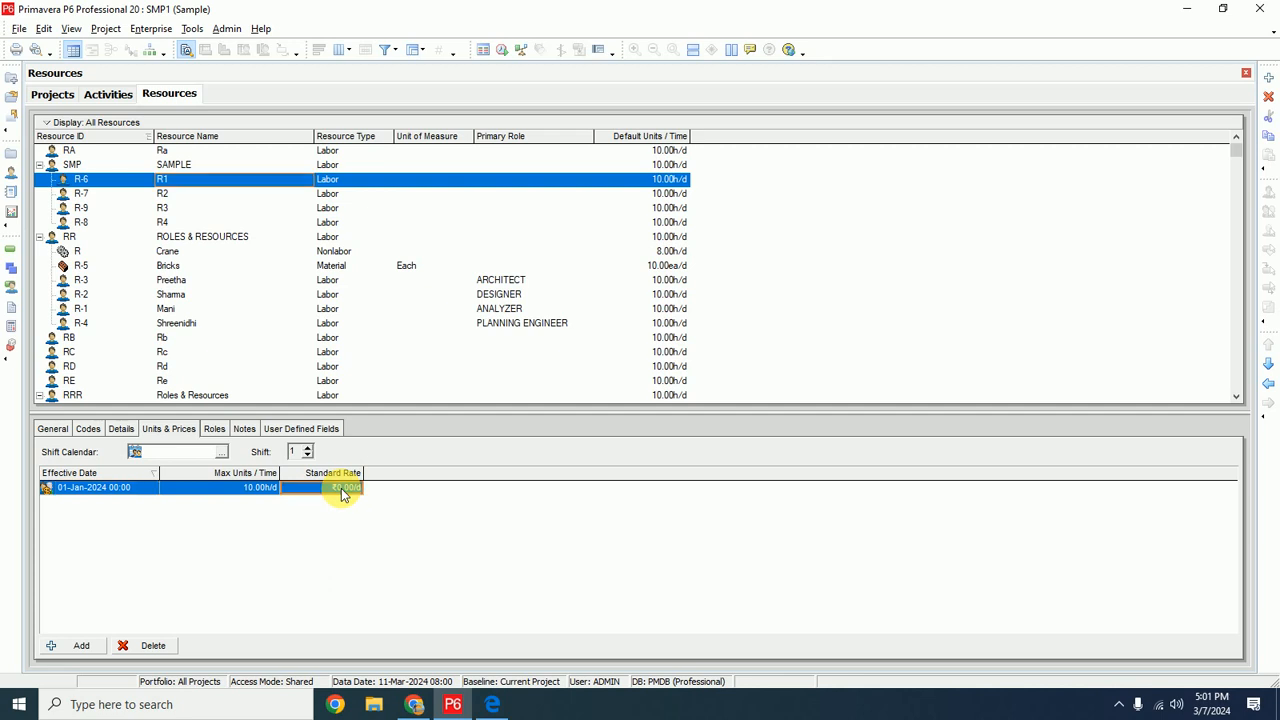
text(200)
key(Return)
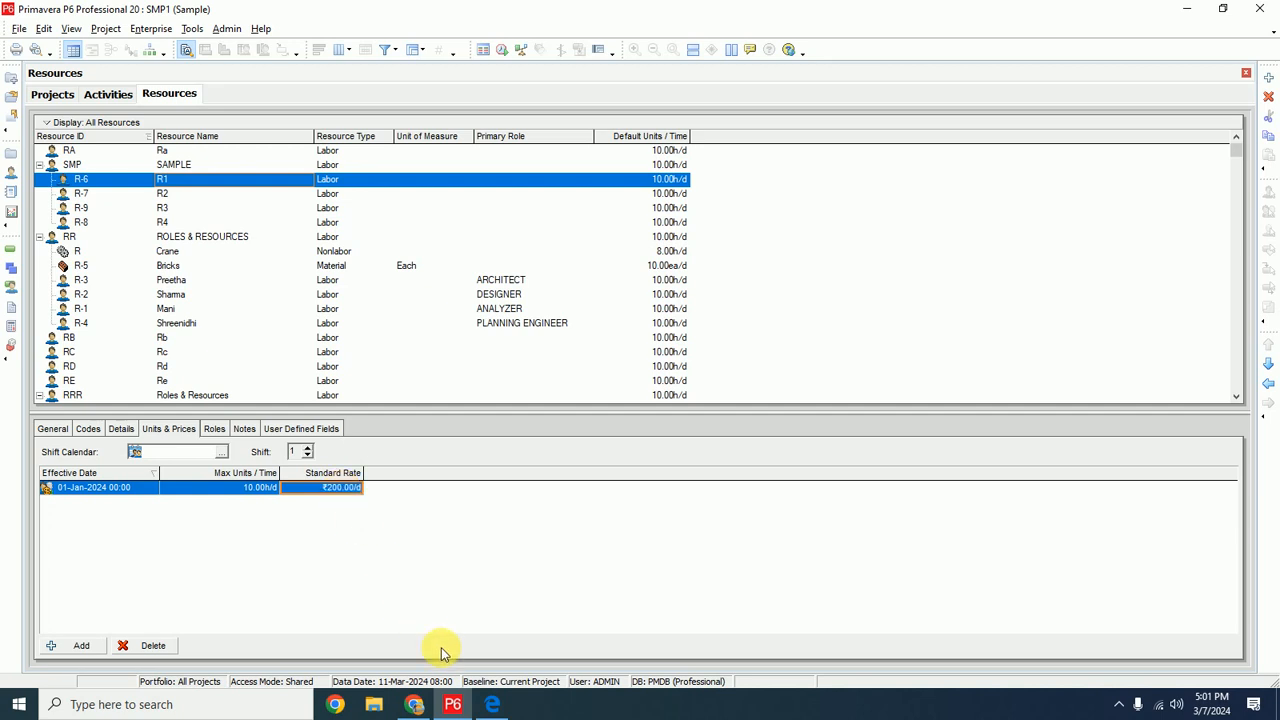
Check the activities' cost per day in the spreadsheet, and set R1's standard rate to 300 per day
click(418, 706)
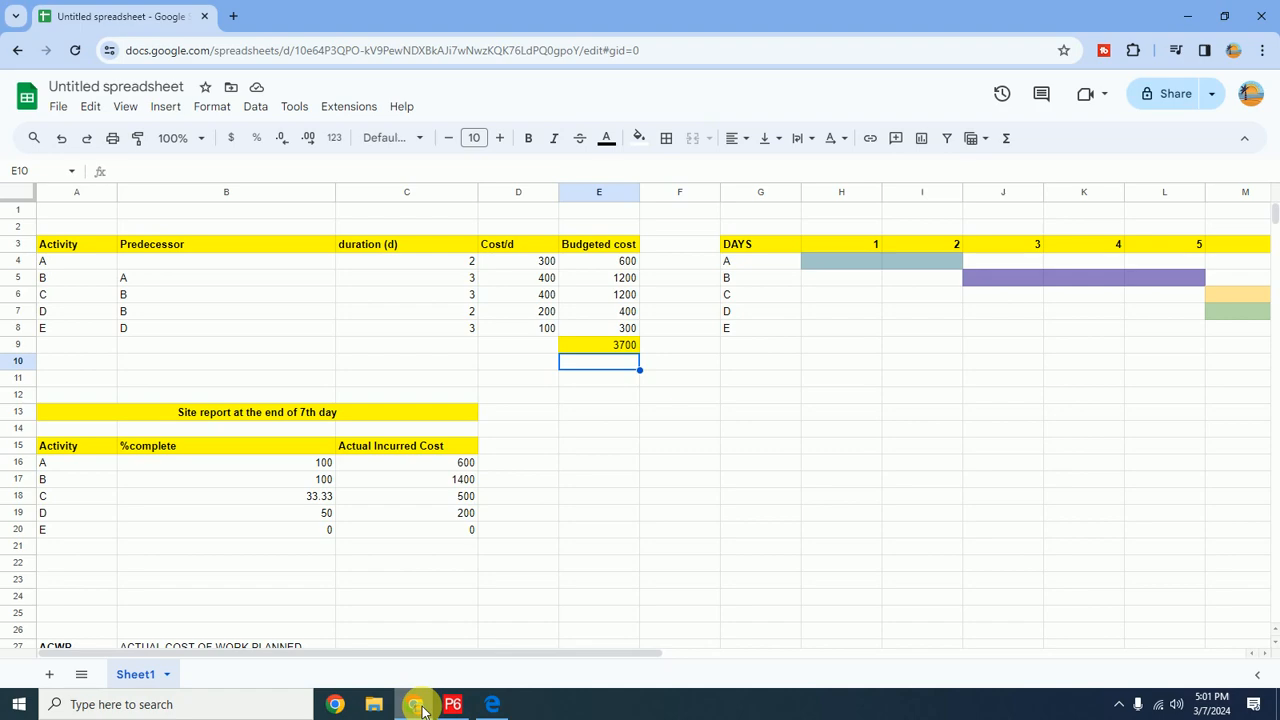
click(420, 706)
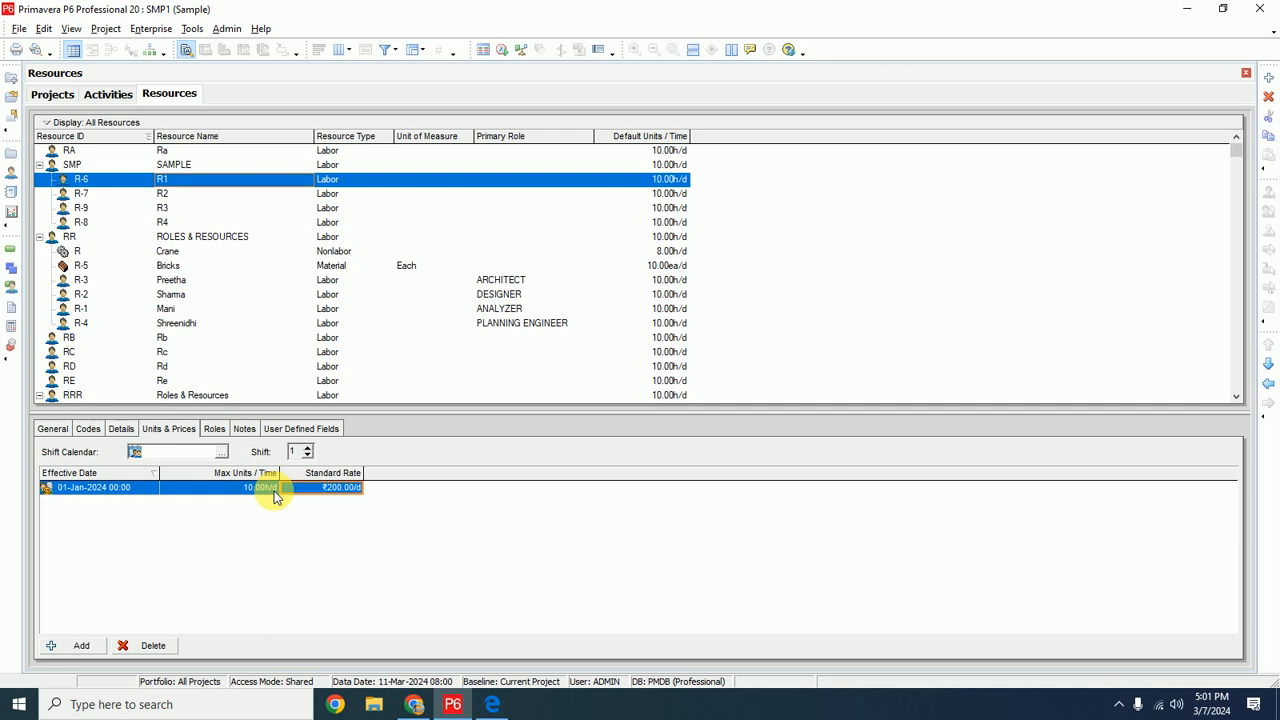
key(alt+Tab)
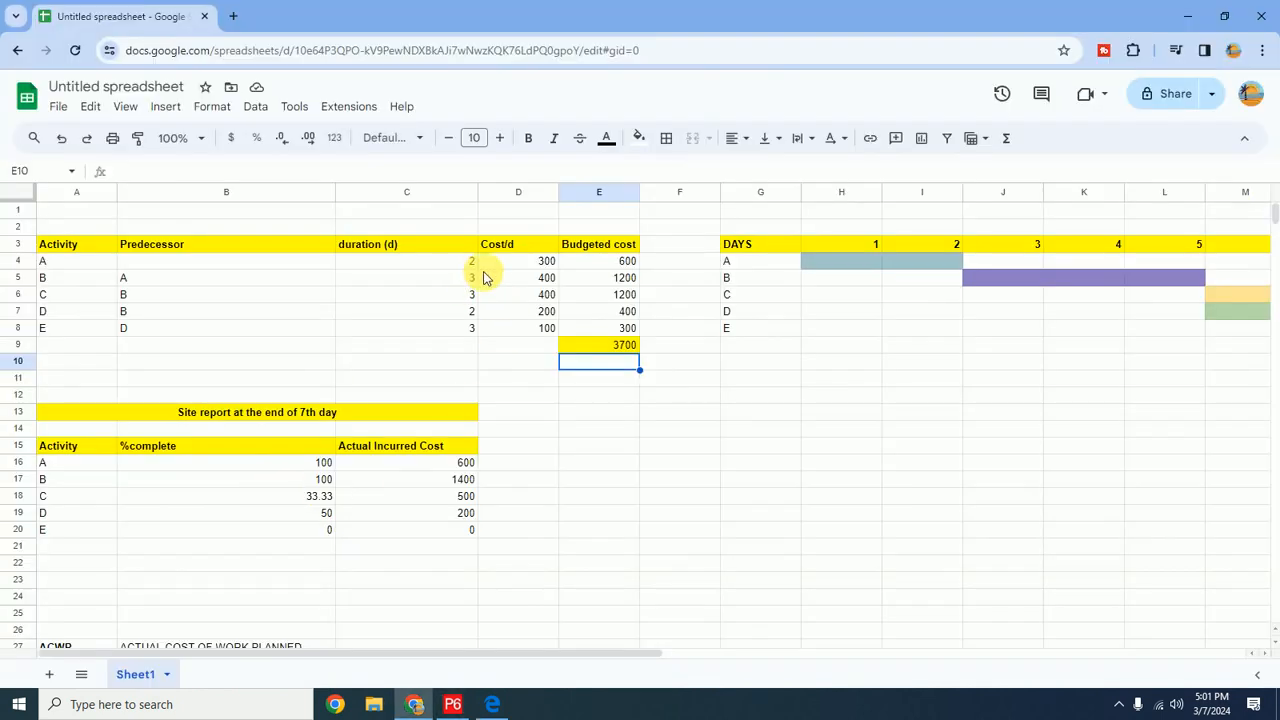
key(alt+Tab)
click(320, 487)
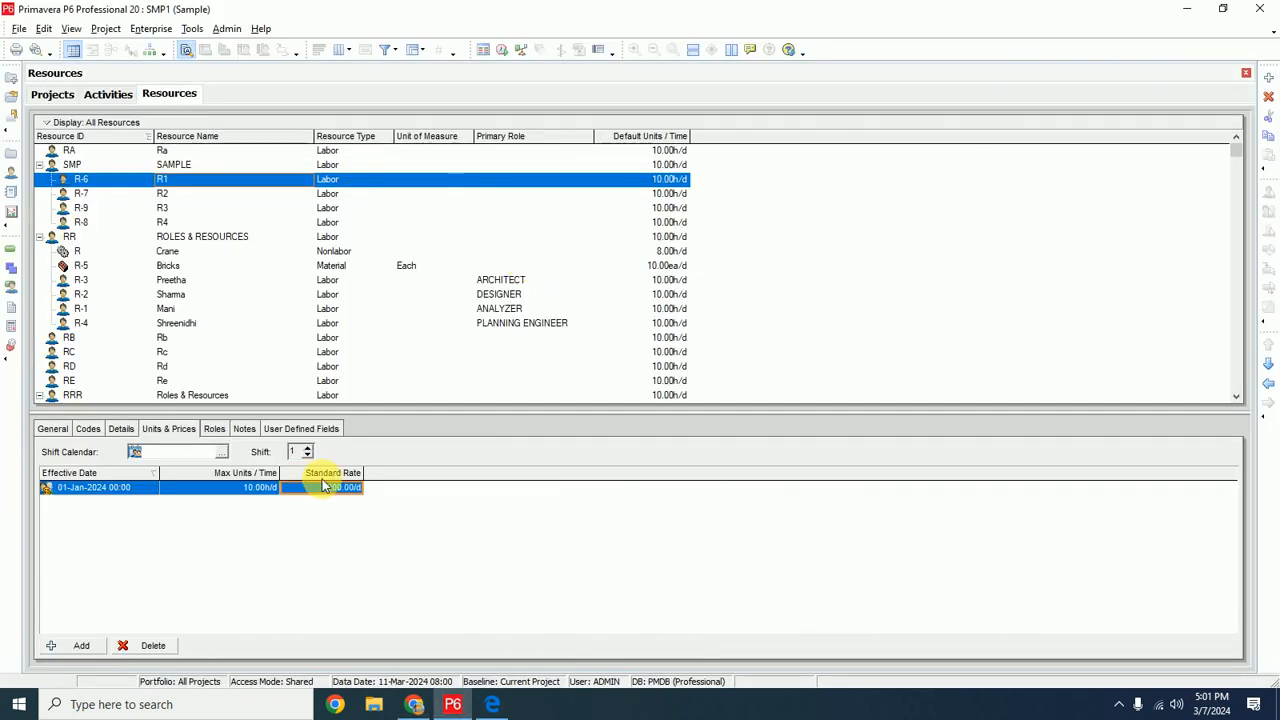
text(3)
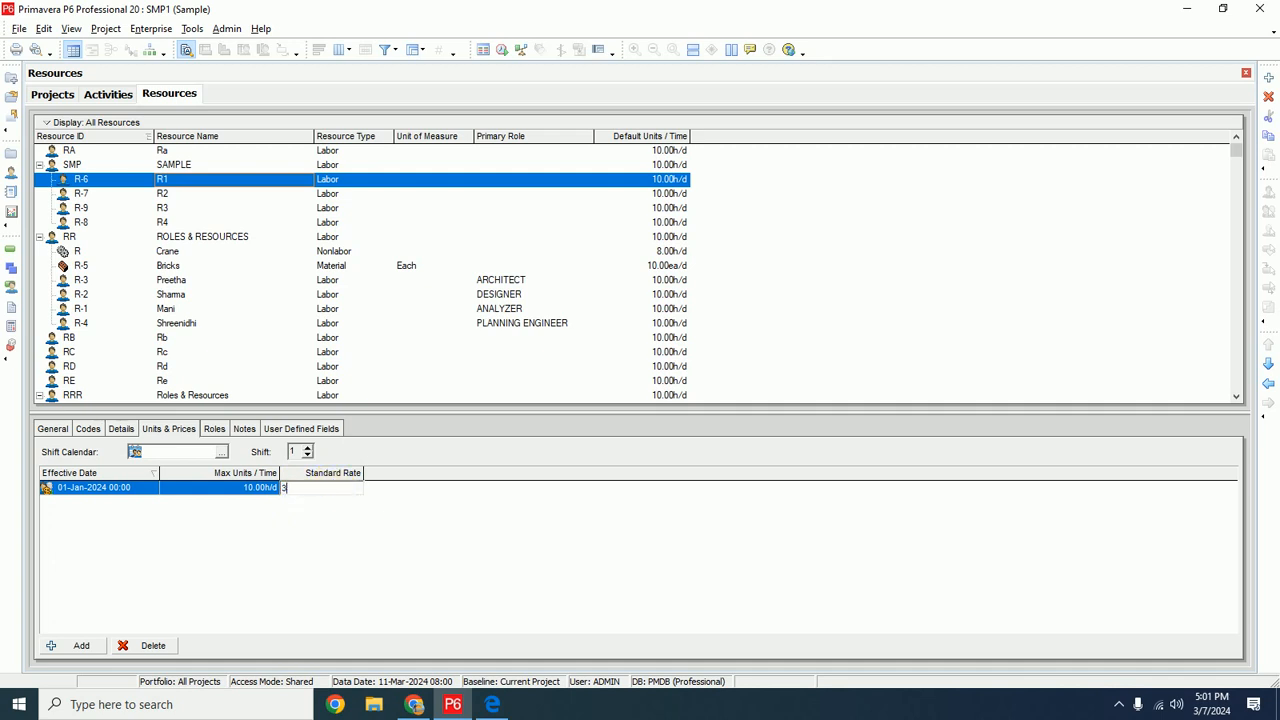
text(00.00/d)
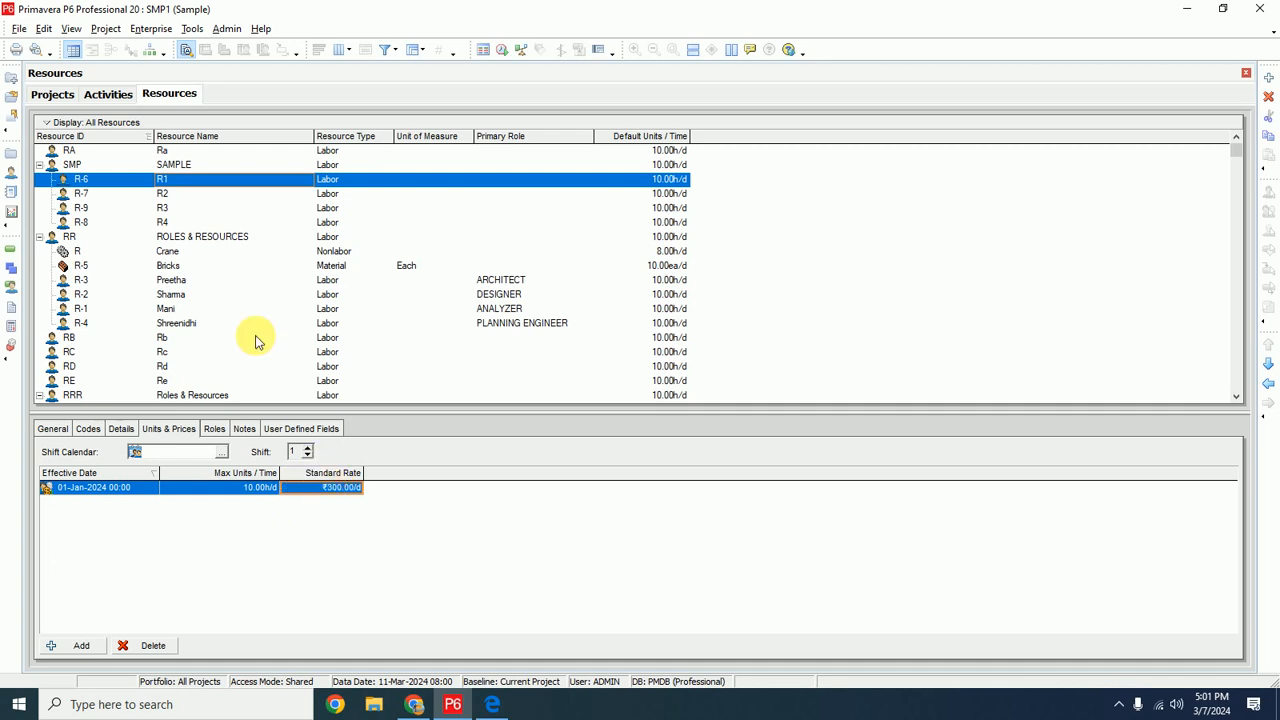
Set the standard rate of resource R2 under SAMPLE to 200 per day
click(164, 195)
click(331, 490)
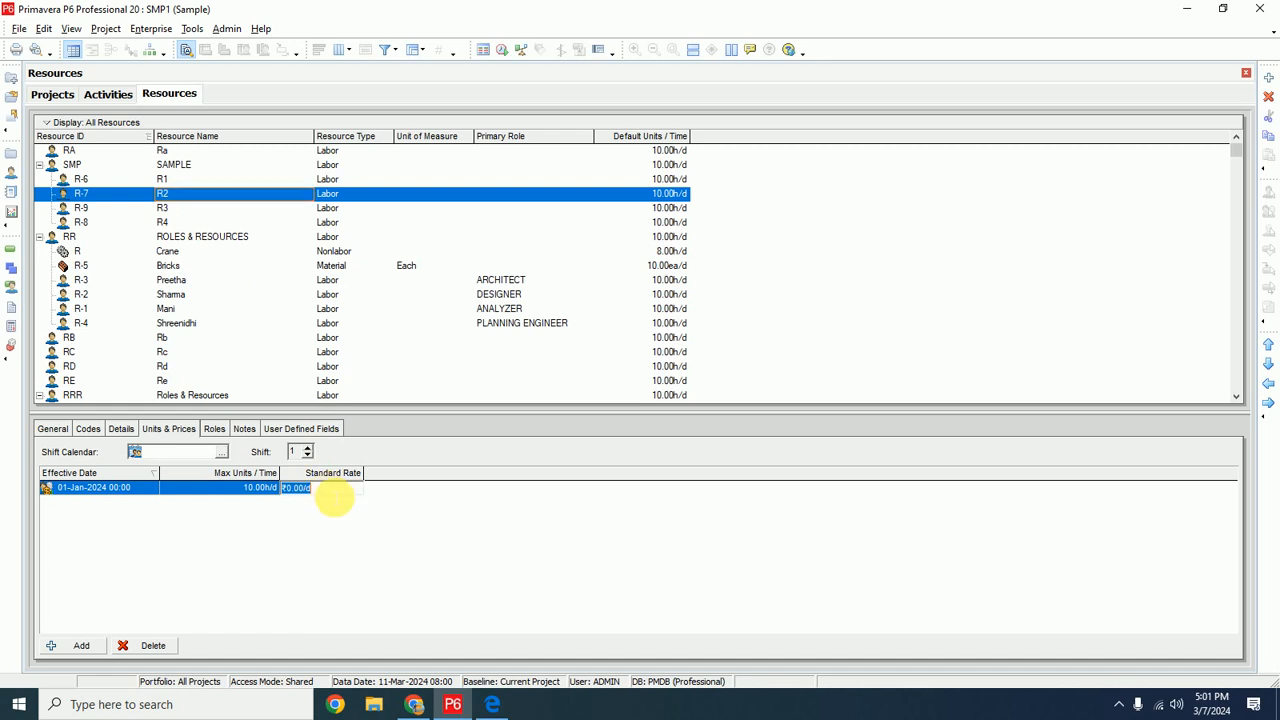
text(200)
key(Return)
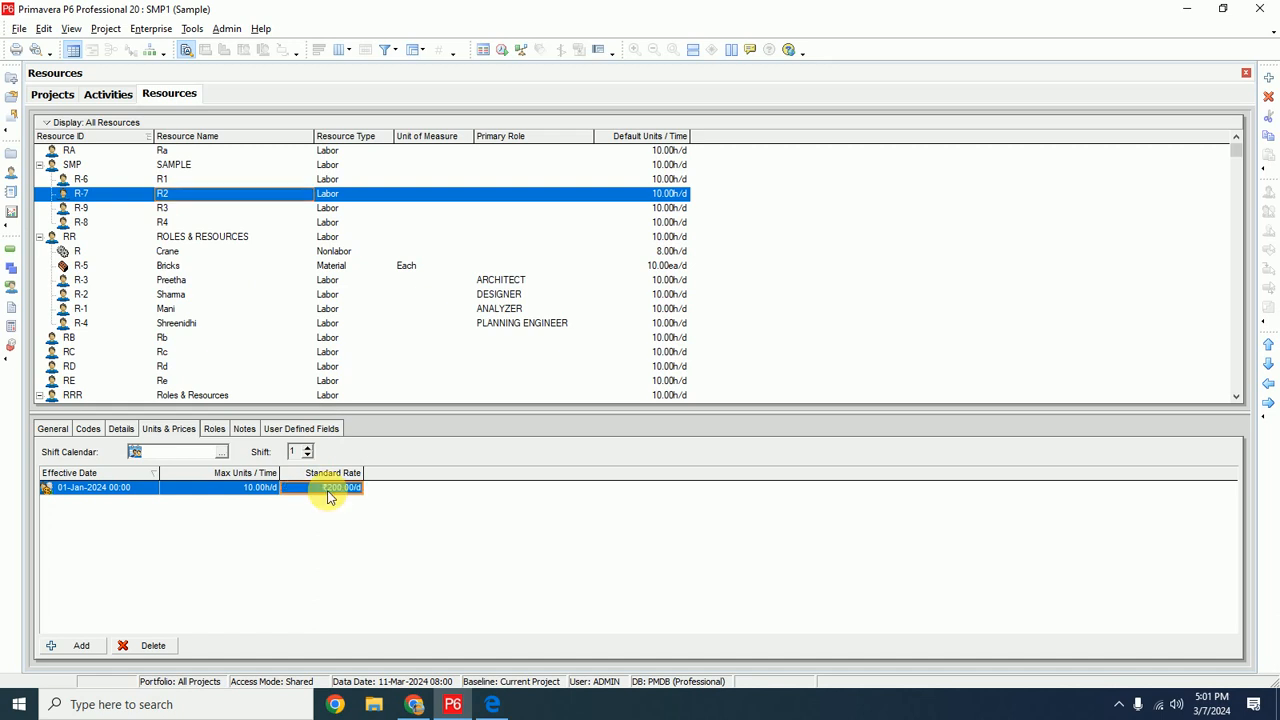
Consult the spreadsheet's daily costs, and set the standard rates of resources R3 and R4 under SAMPLE to 400 per day each
key(alt+Tab)
key(alt+Tab)
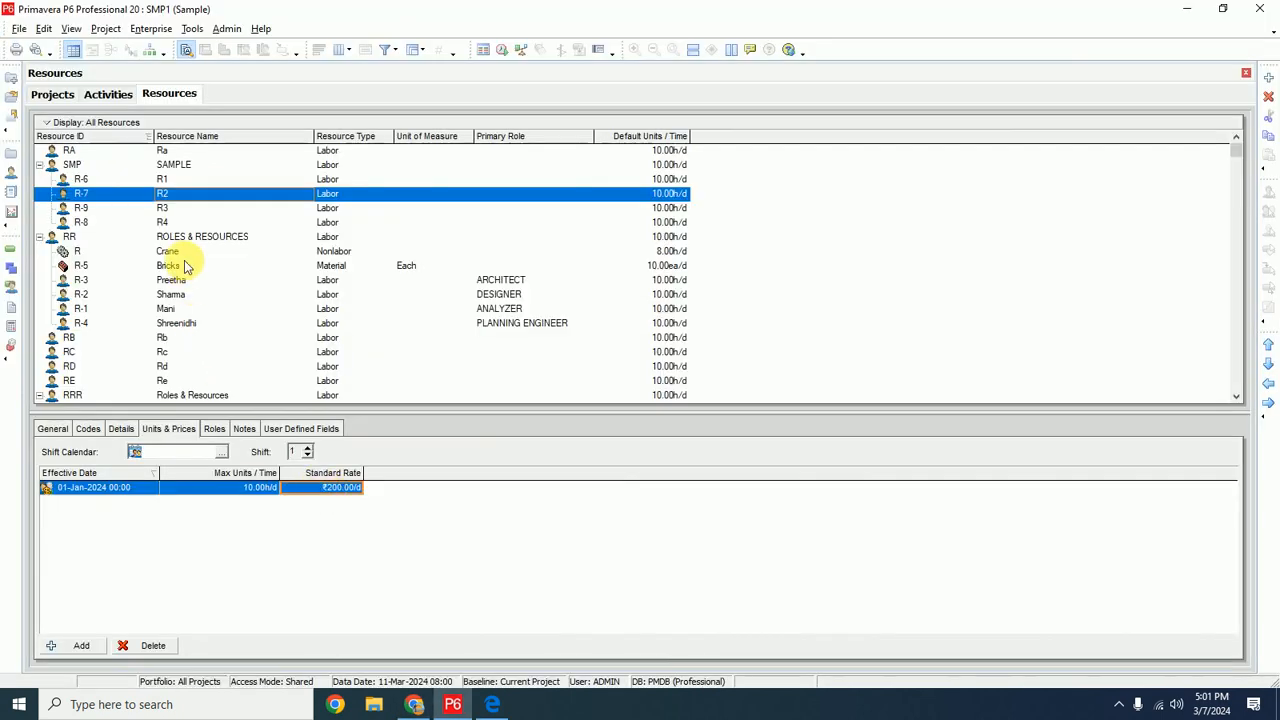
click(165, 210)
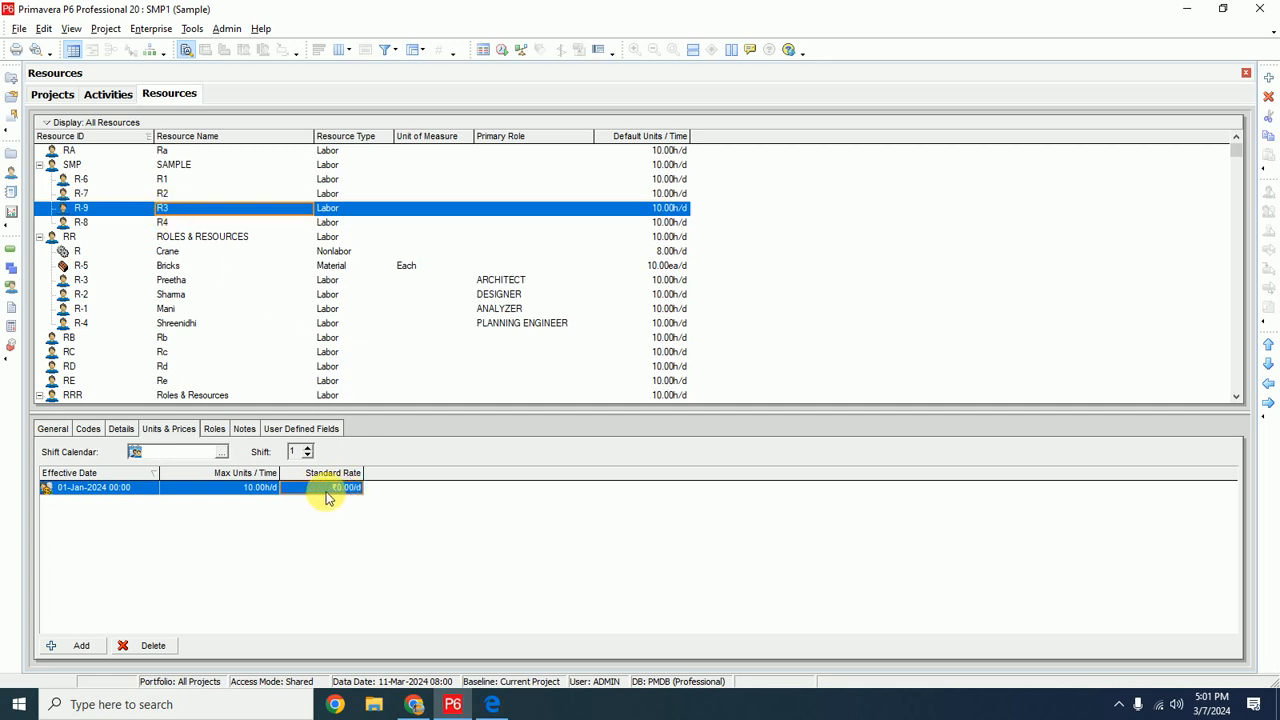
click(330, 490)
text(400)
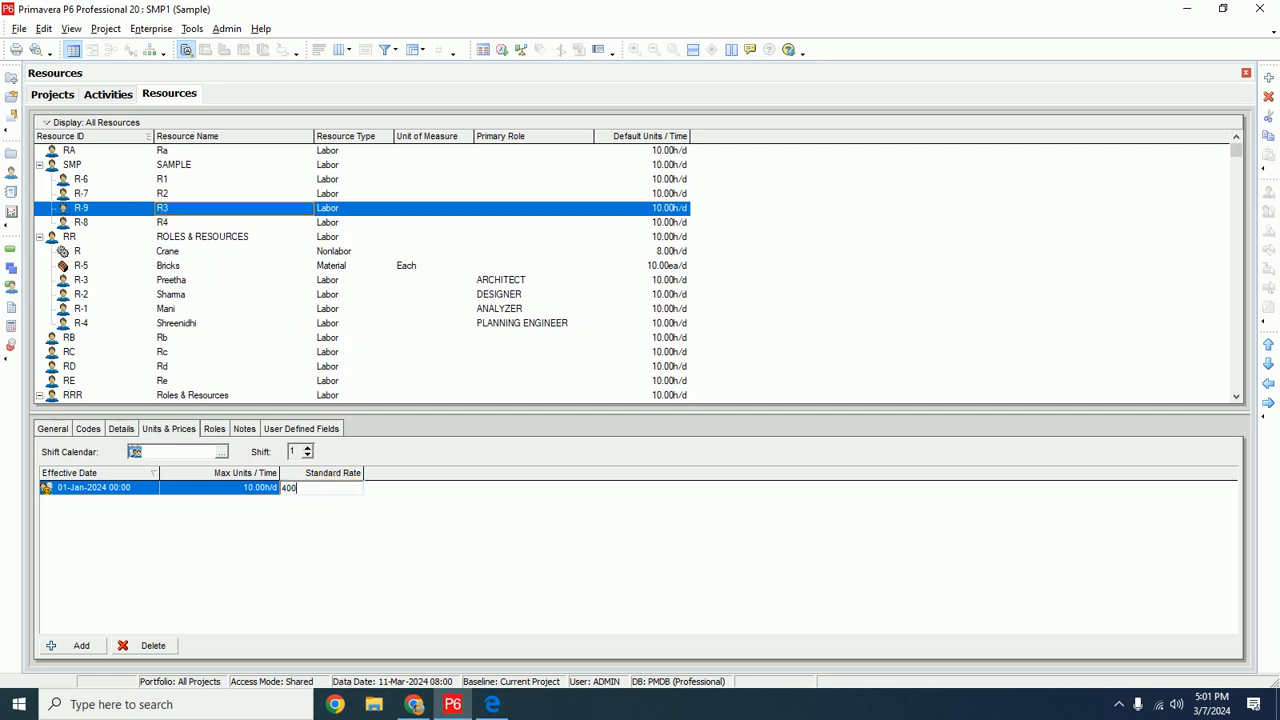
key(Return)
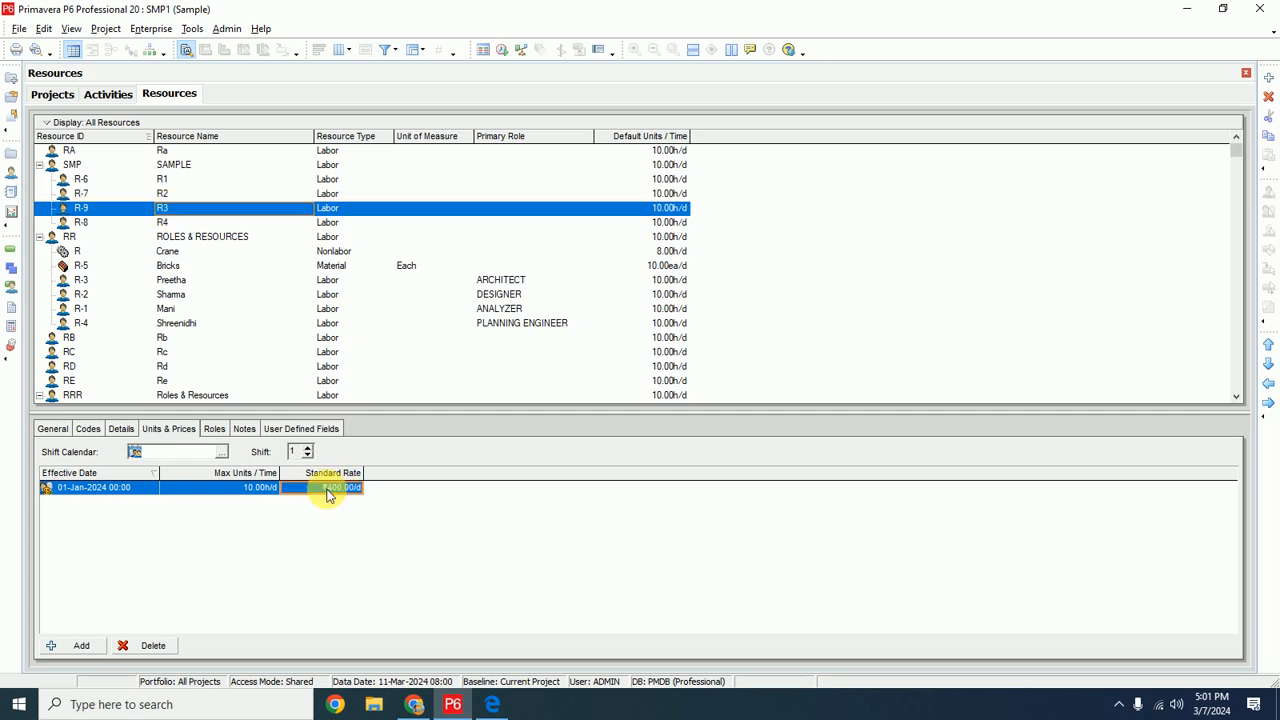
click(165, 222)
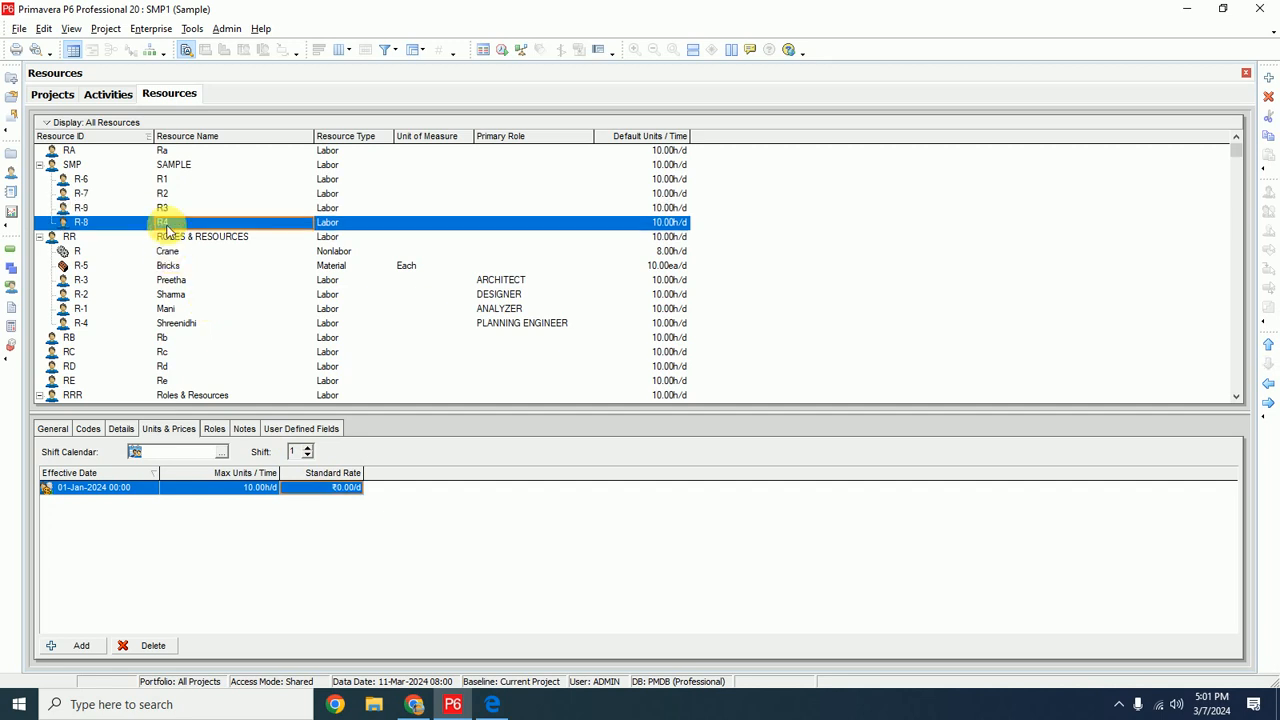
click(321, 488)
text(400)
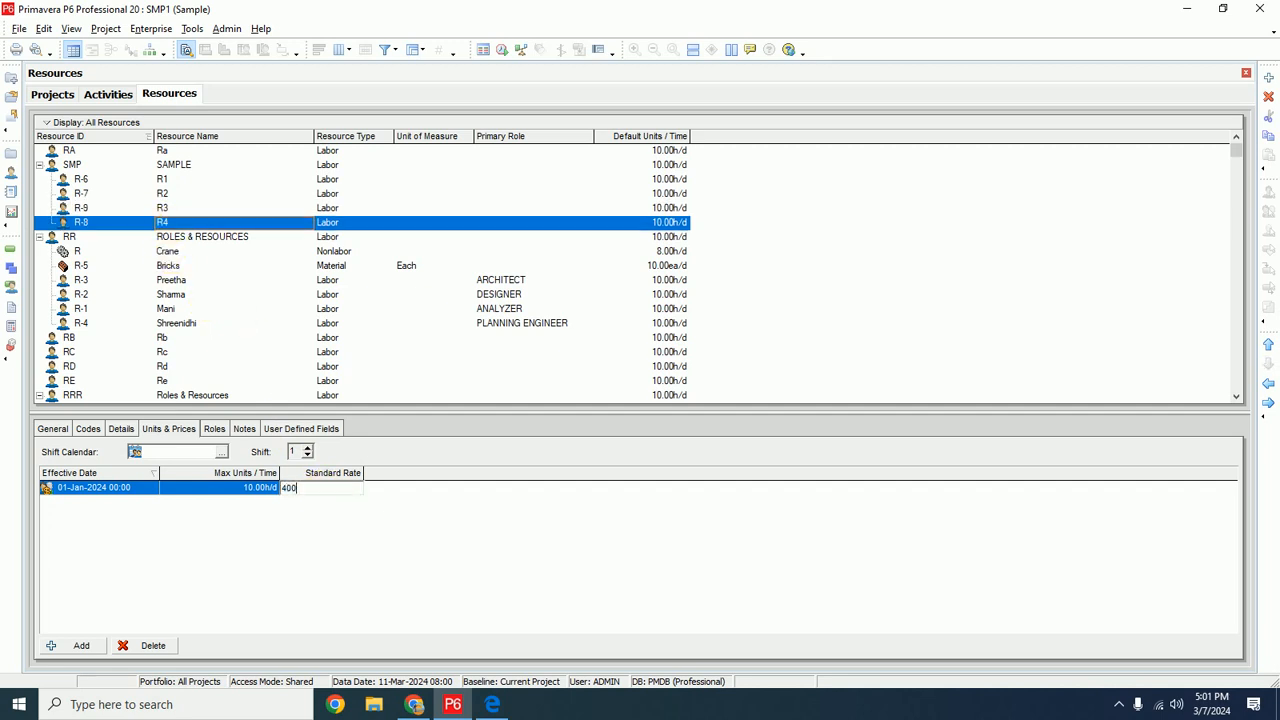
key(Return)
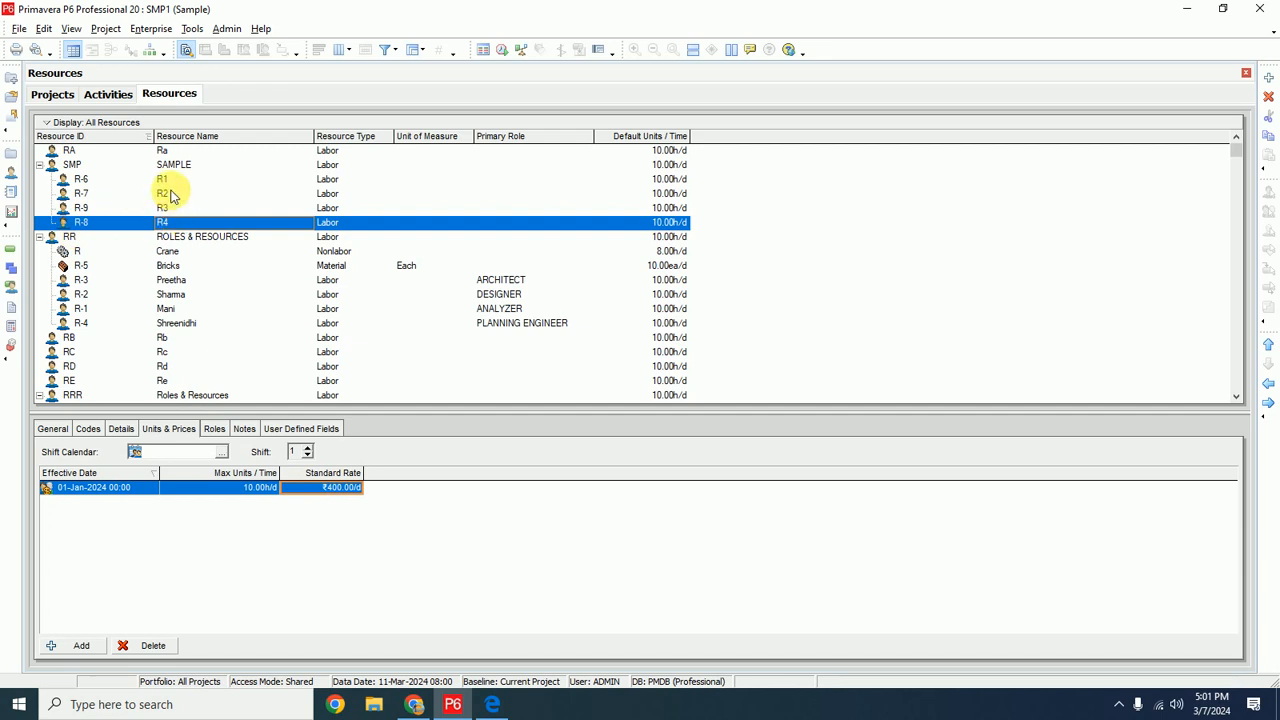
Check the daily costs in the spreadsheet, and add a new resource named R5 under SAMPLE in Primavera P6
key(alt+Tab)
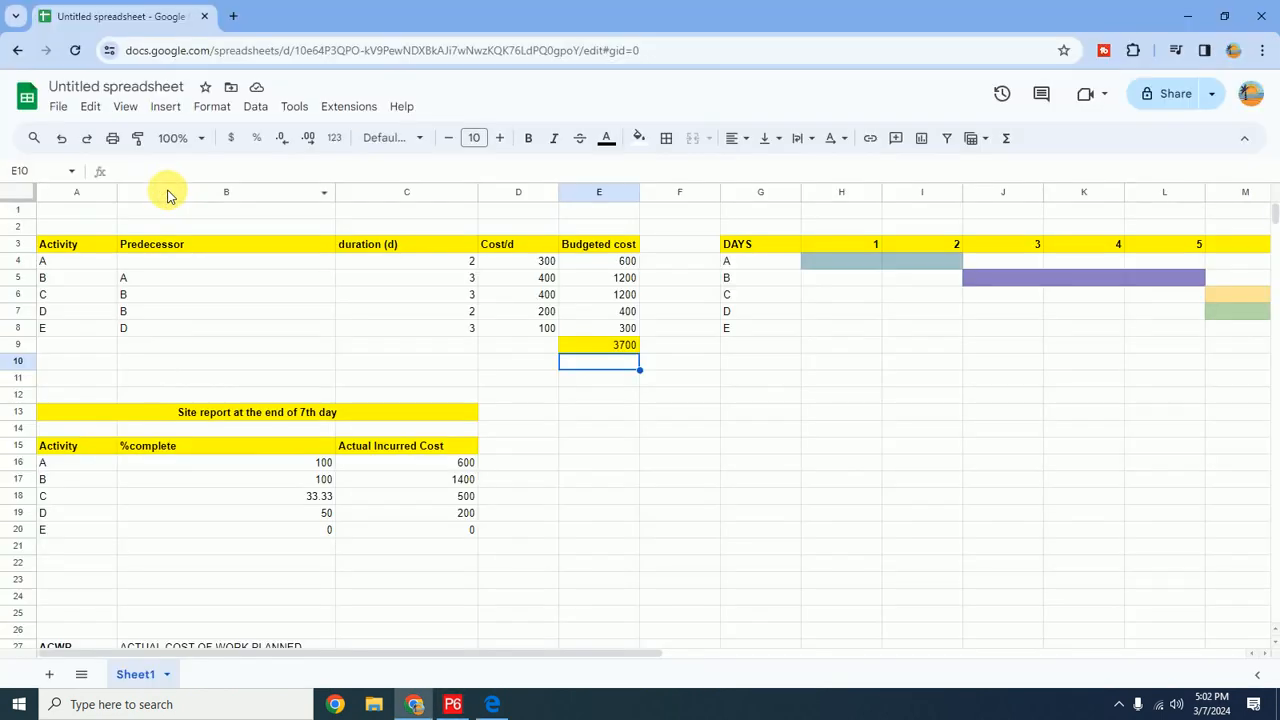
key(alt+Tab)
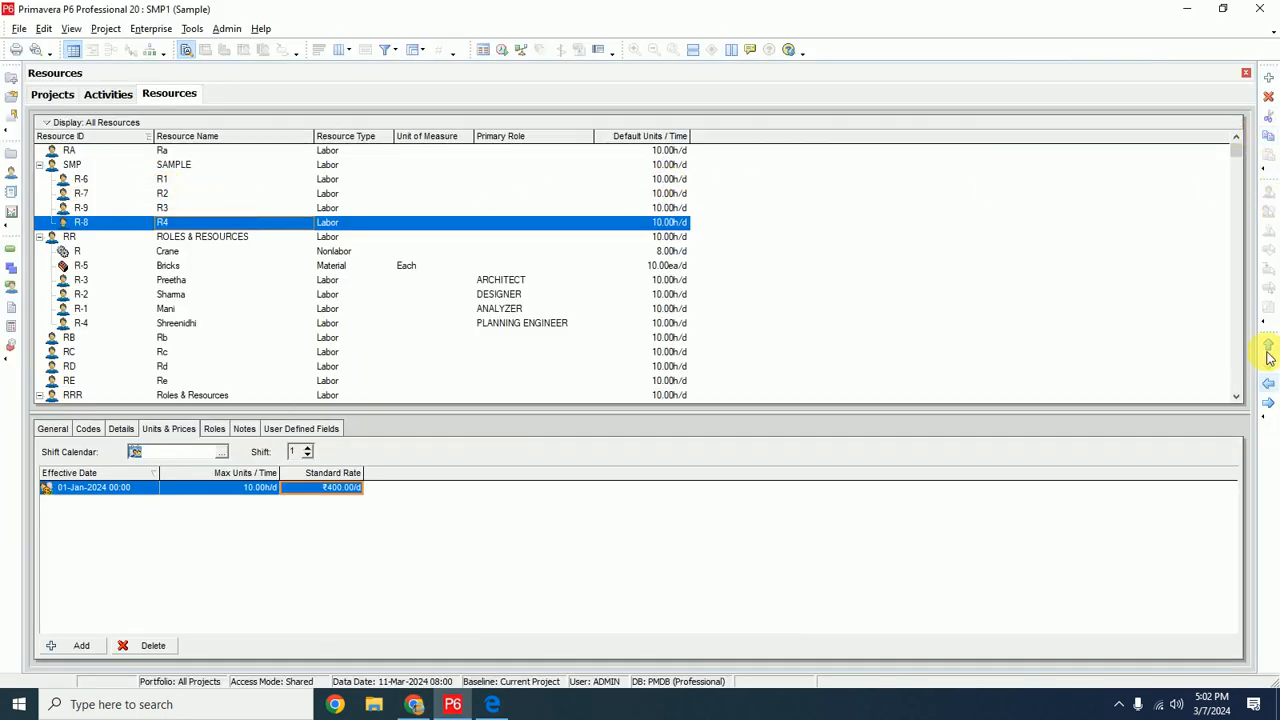
click(1270, 79)
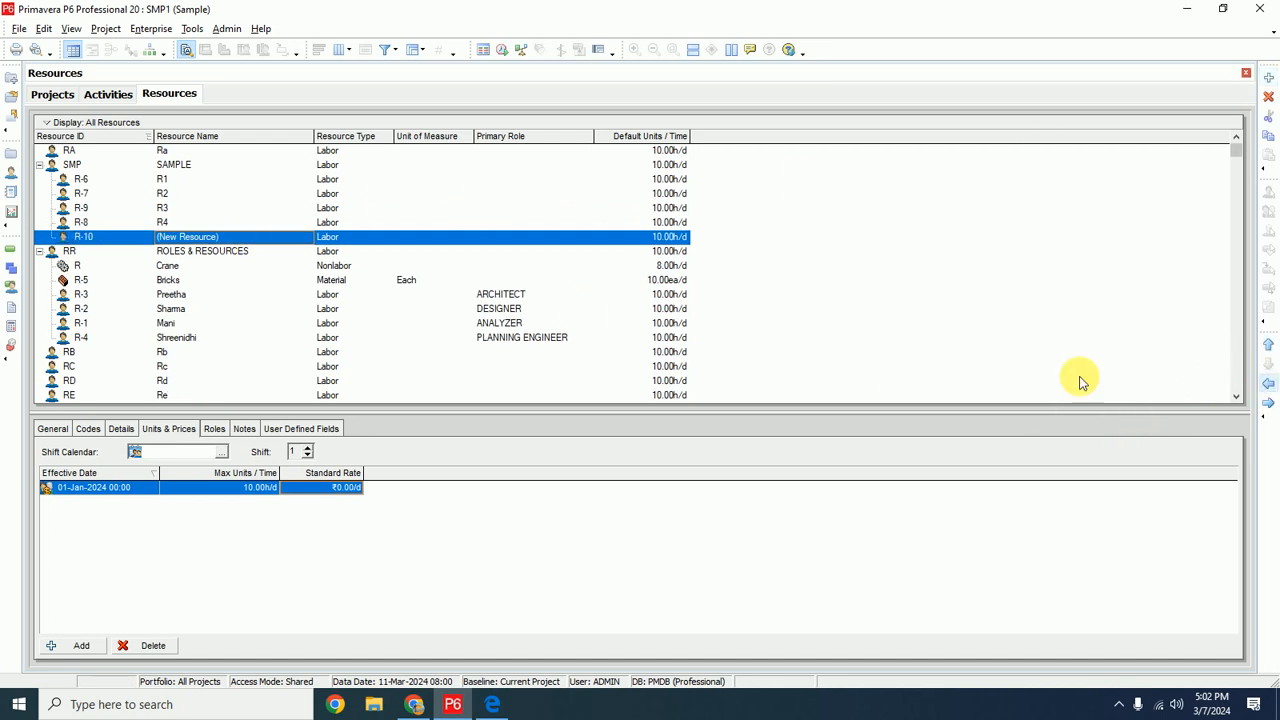
click(185, 237)
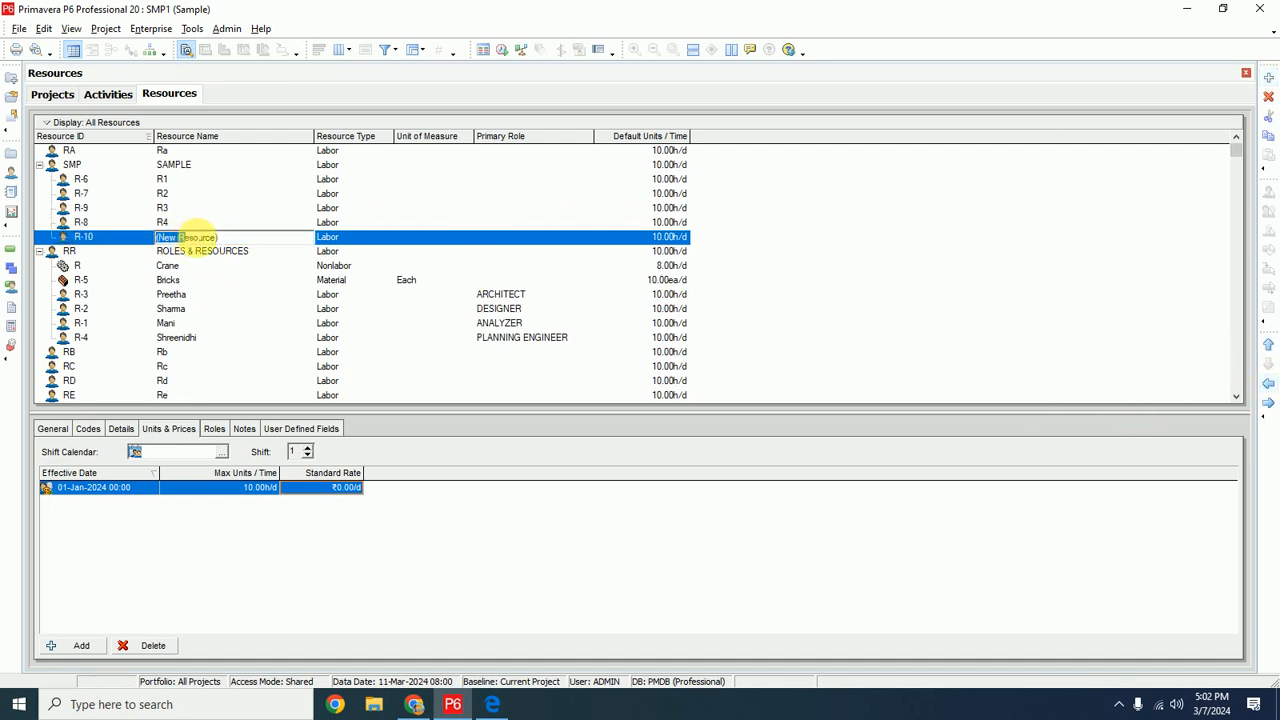
text(R)
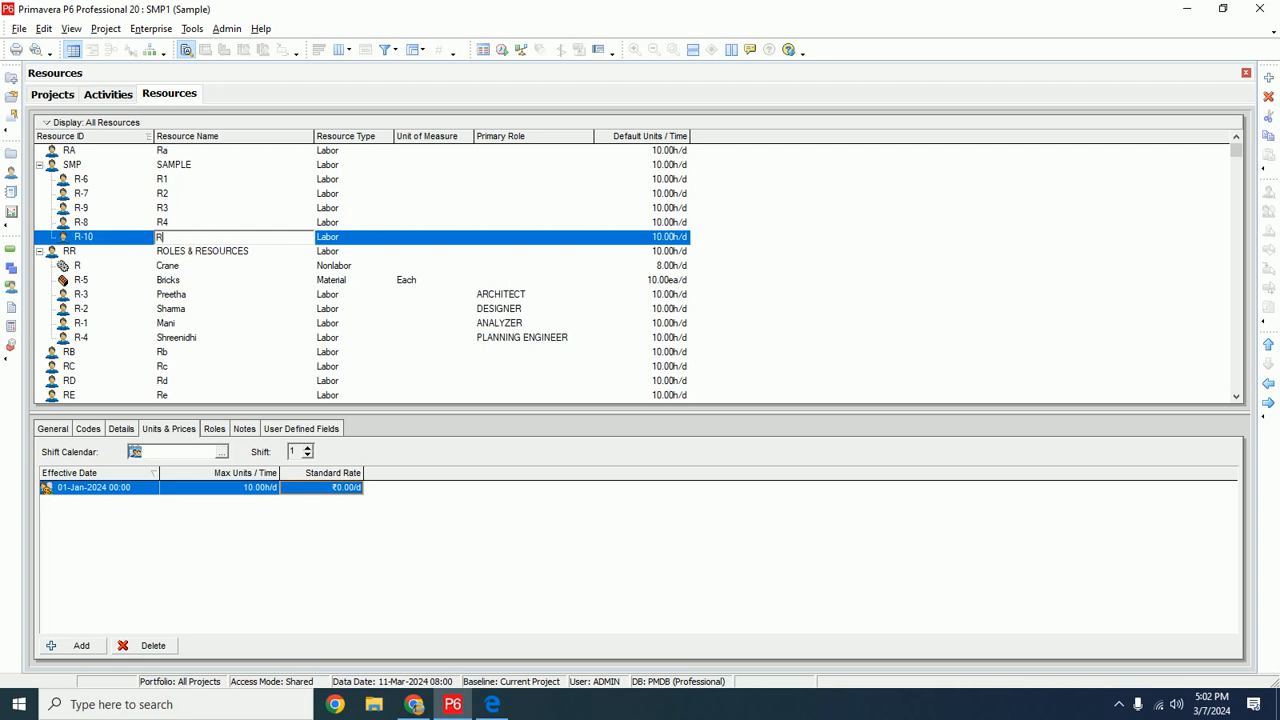
text(5)
Set the standard rate of resource R5 to 100 per day
click(338, 490)
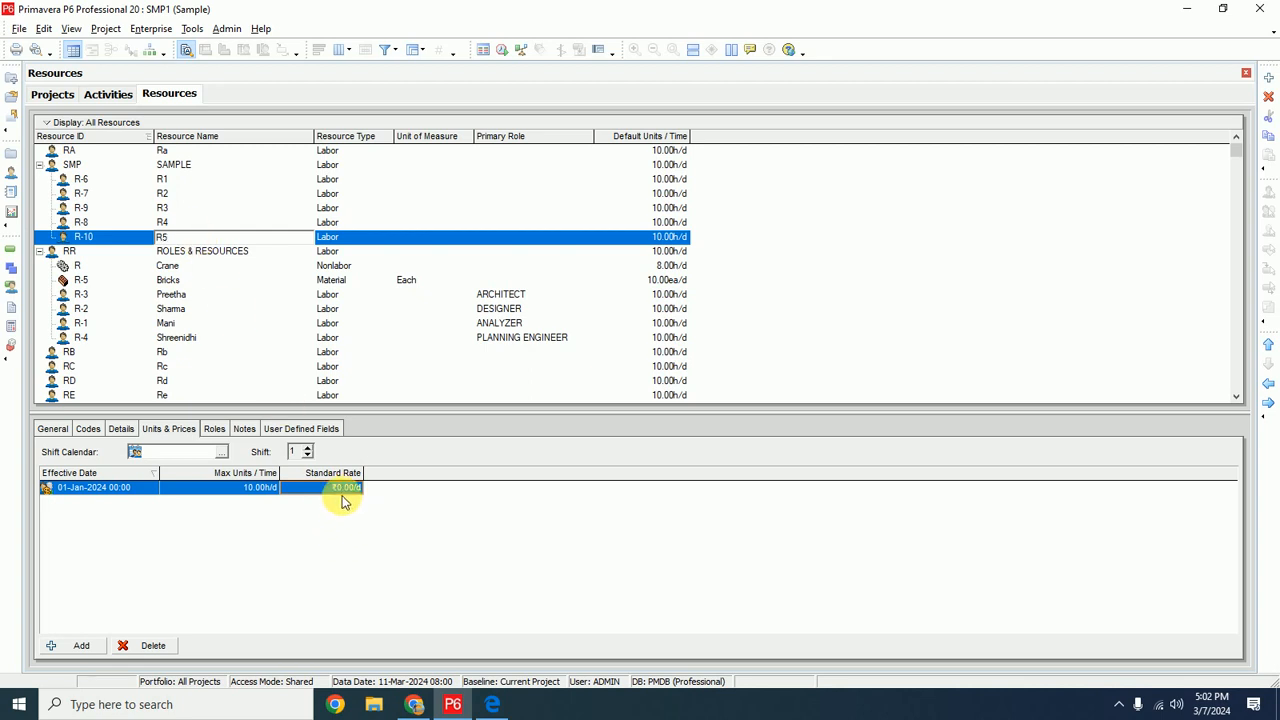
text(100)
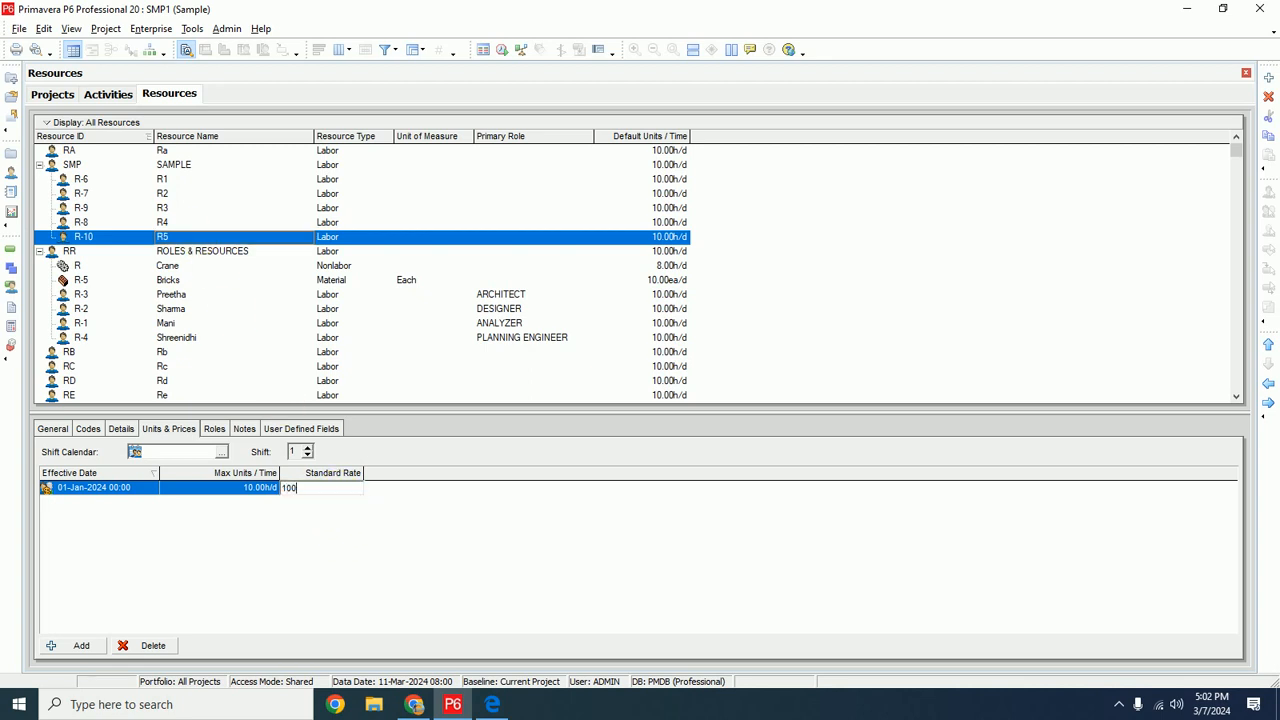
click(338, 490)
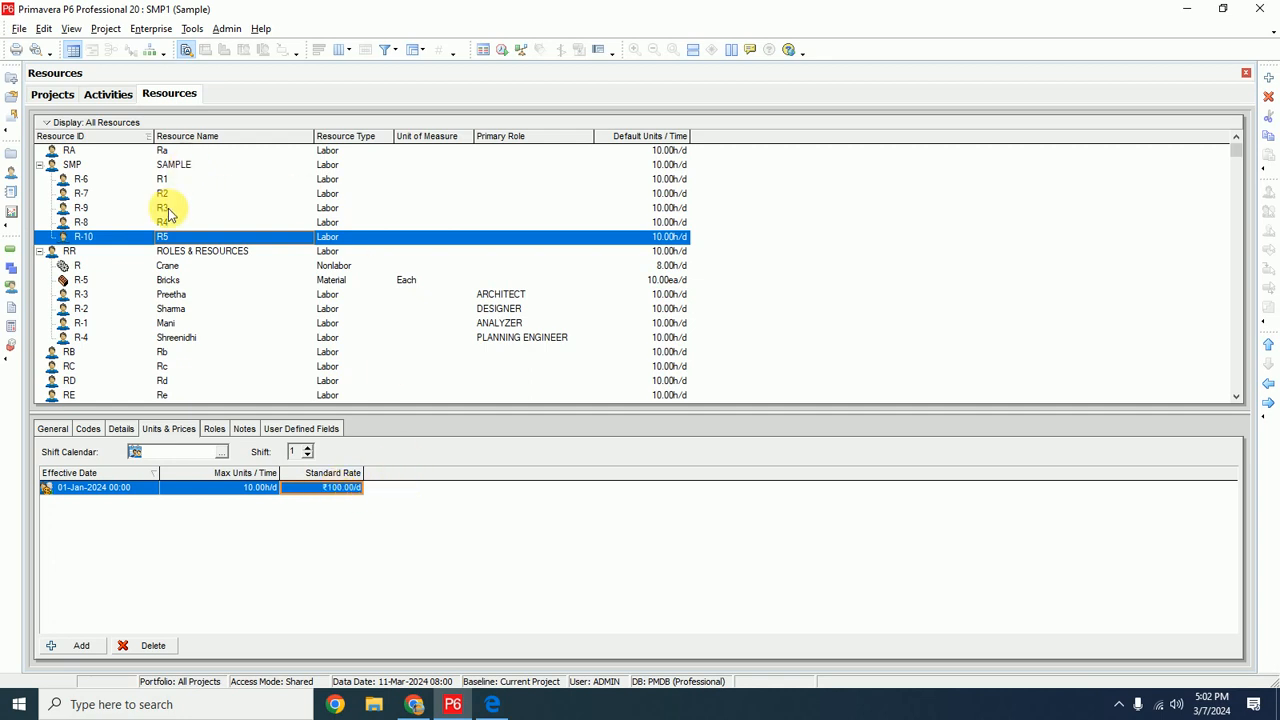
Return to the project's activities and check activity A's cost per day in the spreadsheet
click(108, 95)
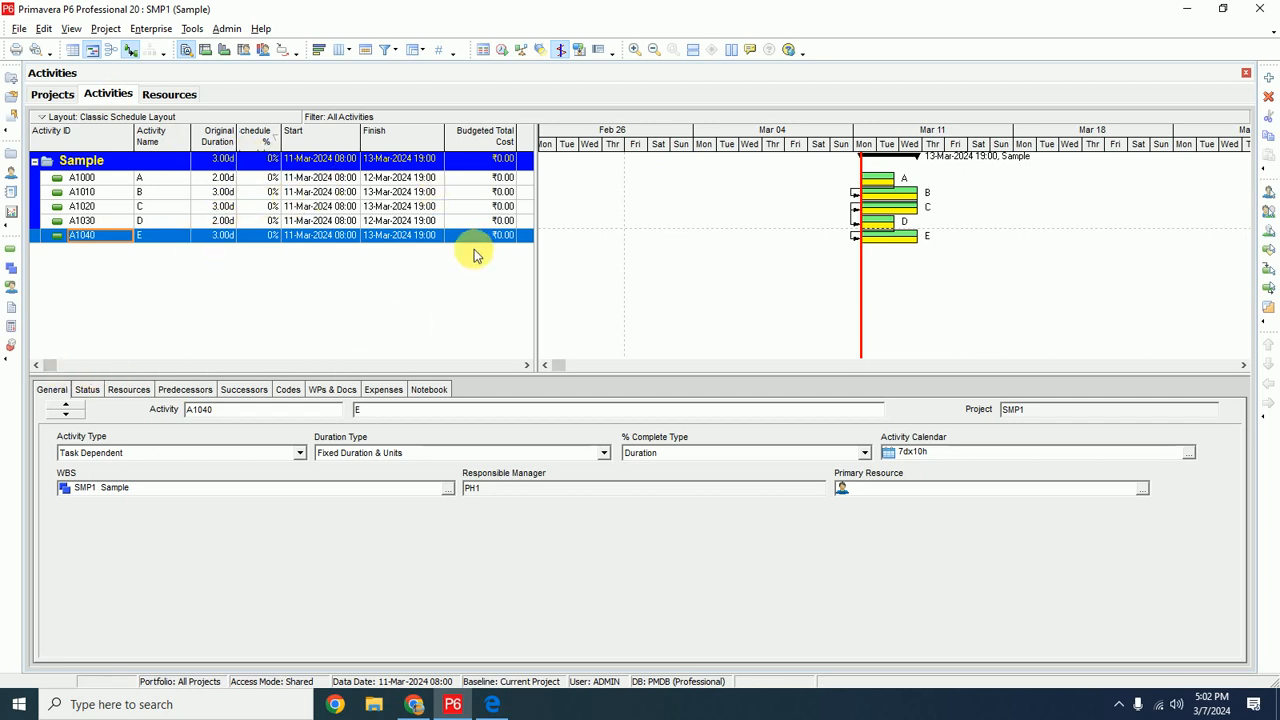
key(alt+Tab)
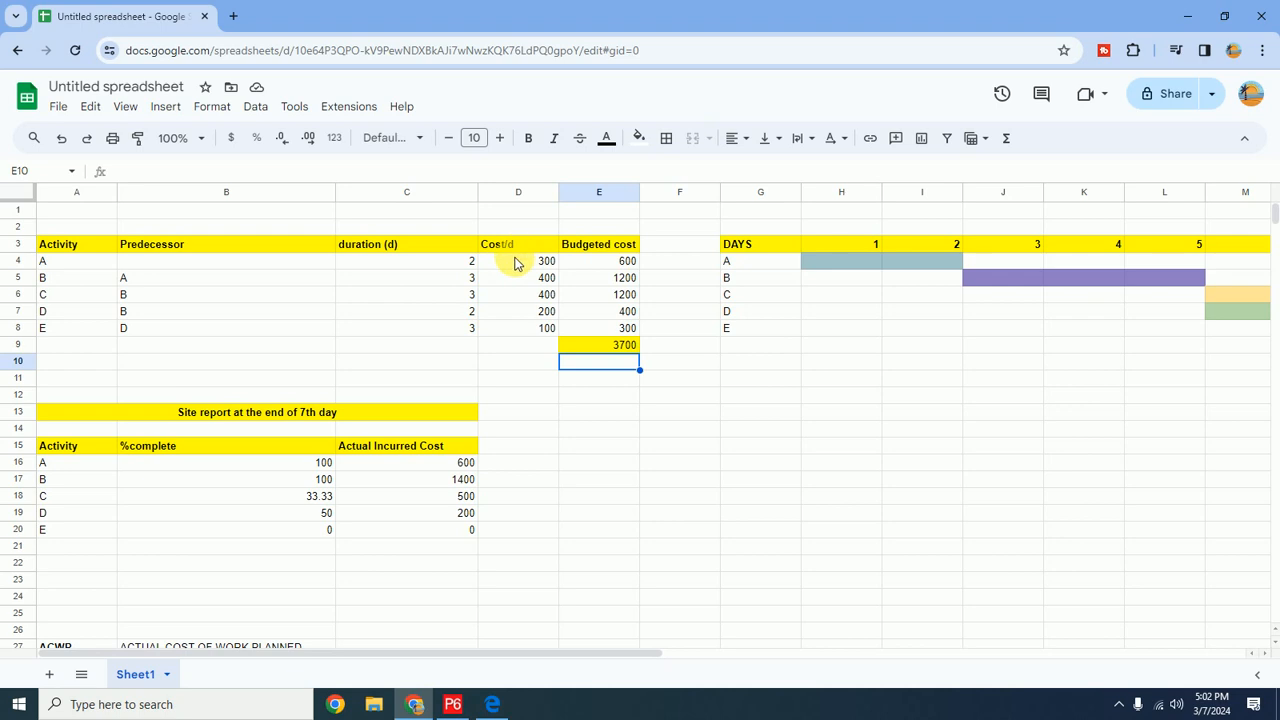
click(518, 266)
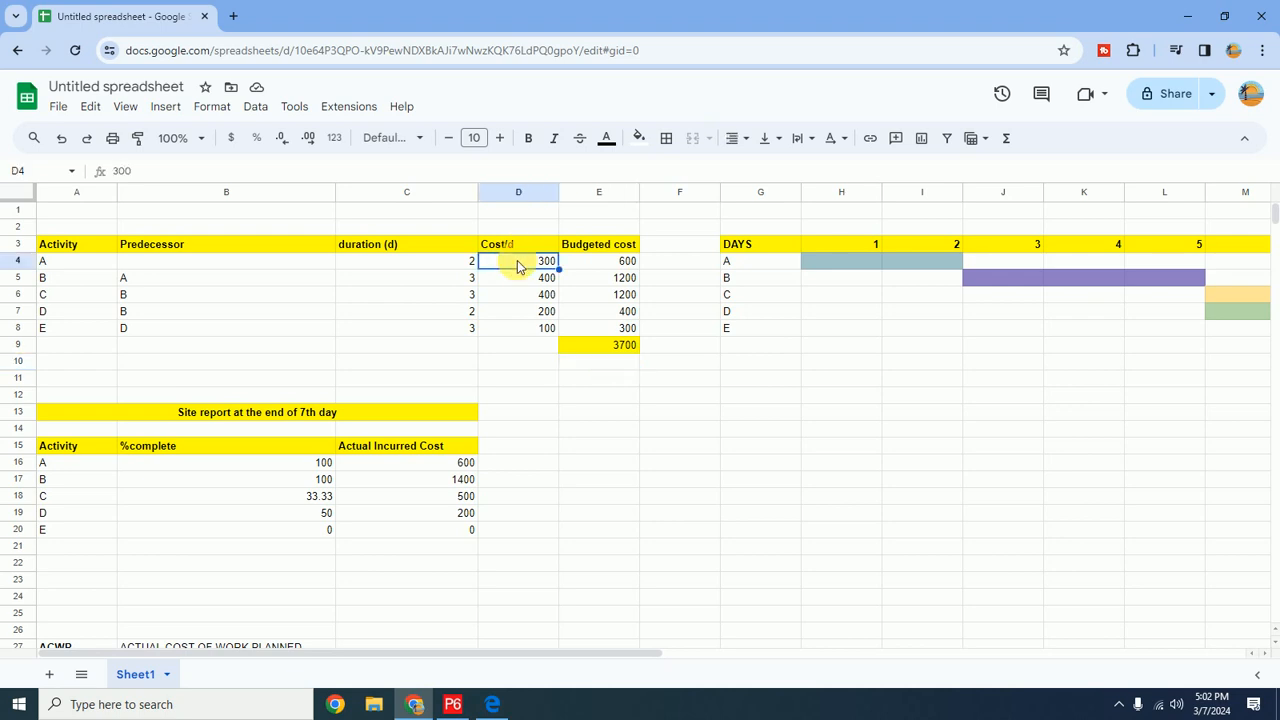
key(alt+Tab)
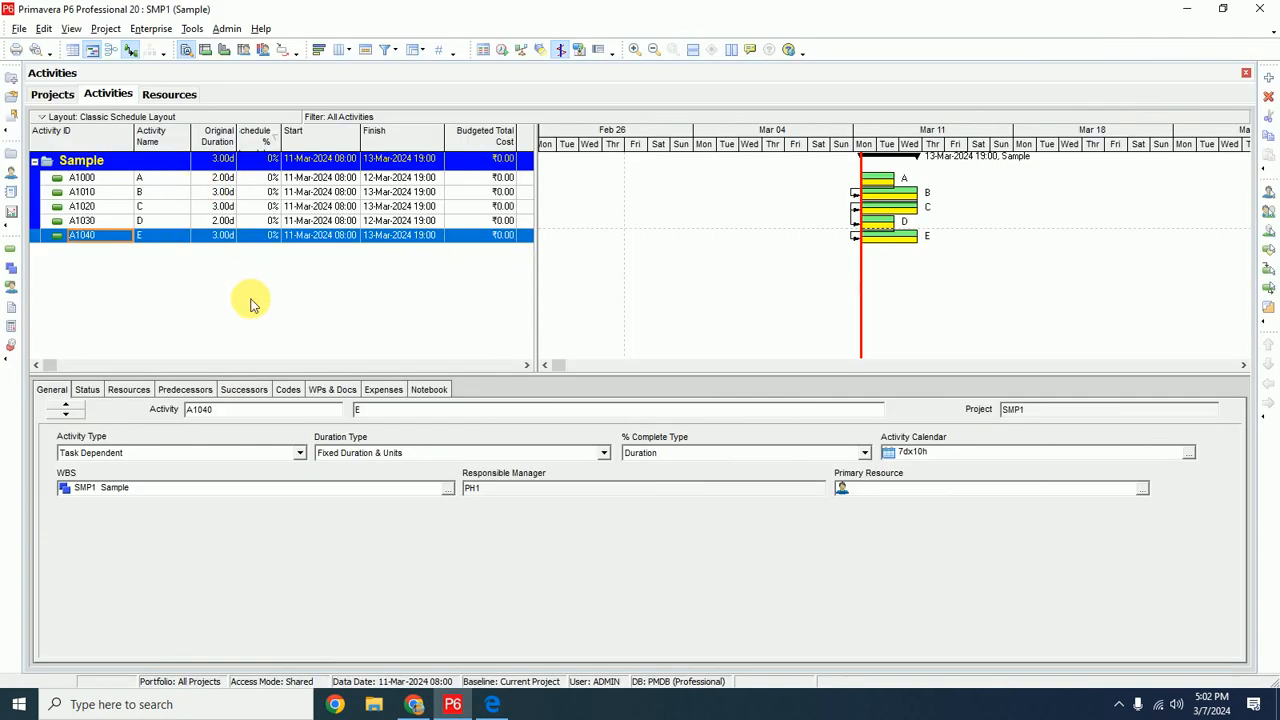
Open the resource assignment window for activity E in Primavera P6 and group the available resources as a plain list
click(128, 393)
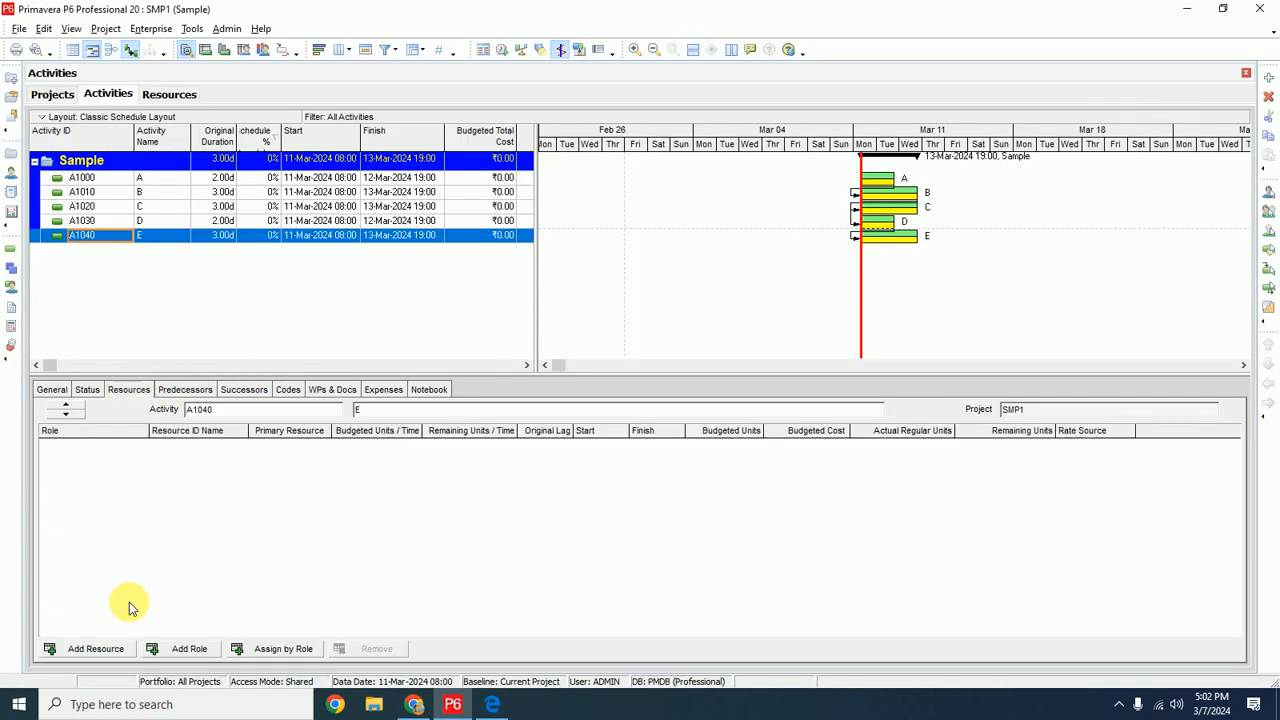
click(104, 649)
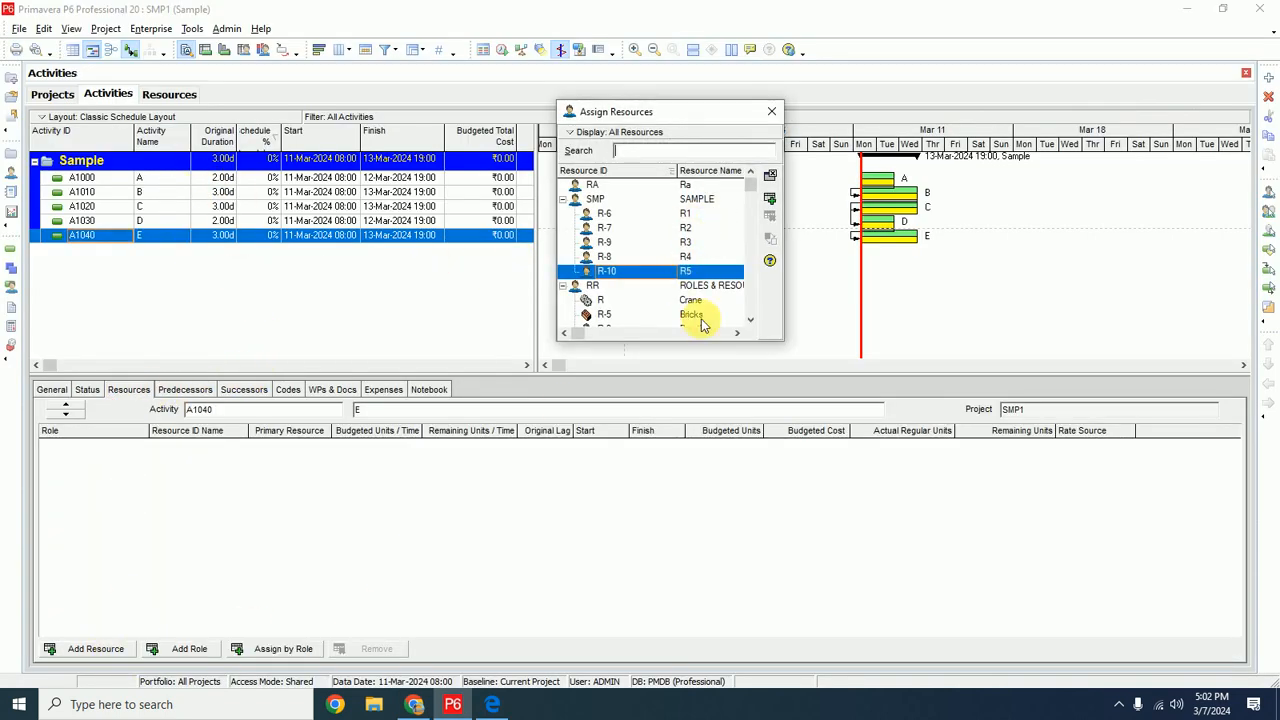
click(737, 333)
click(737, 333)
click(737, 333)
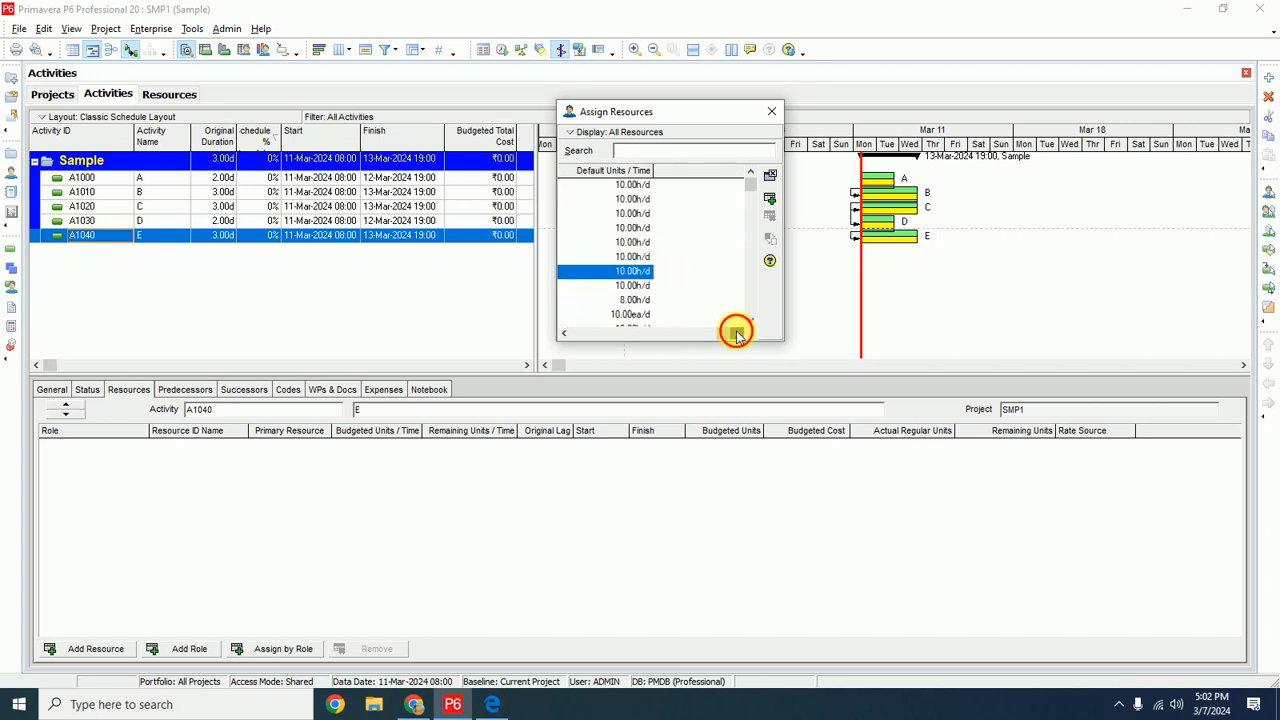
click(565, 333)
click(565, 333)
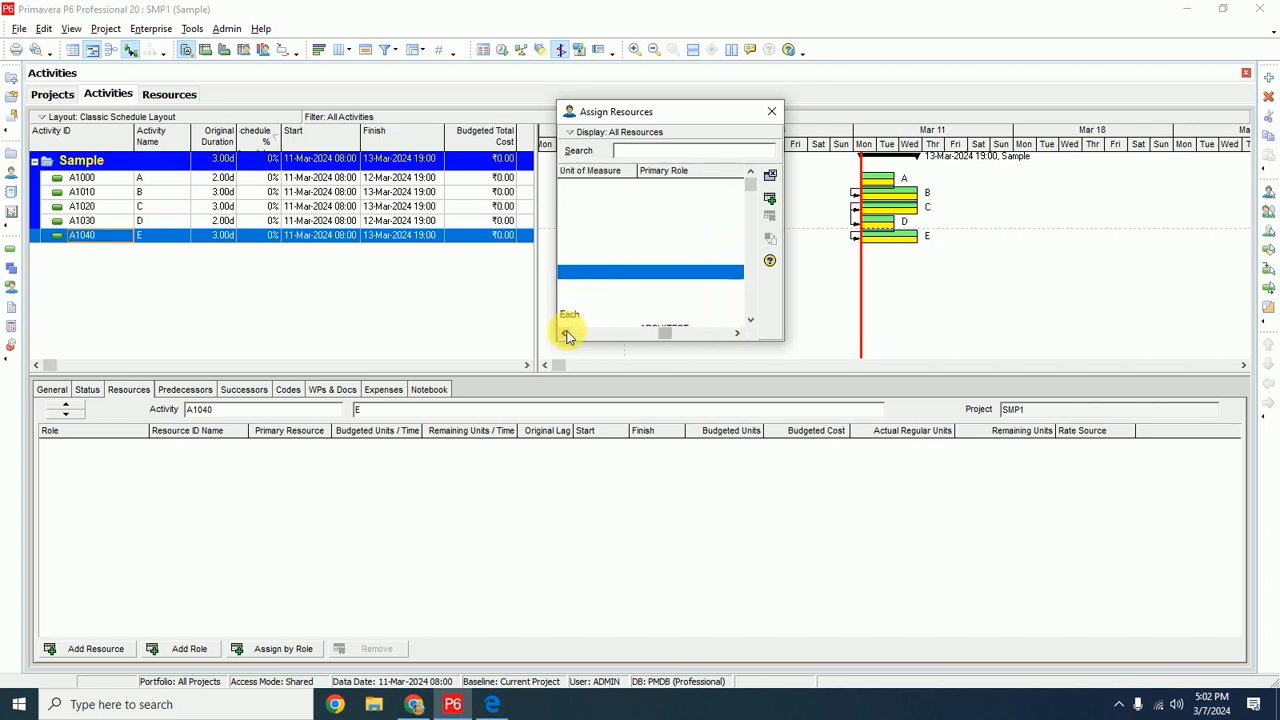
click(565, 333)
click(565, 333)
right_click(638, 174)
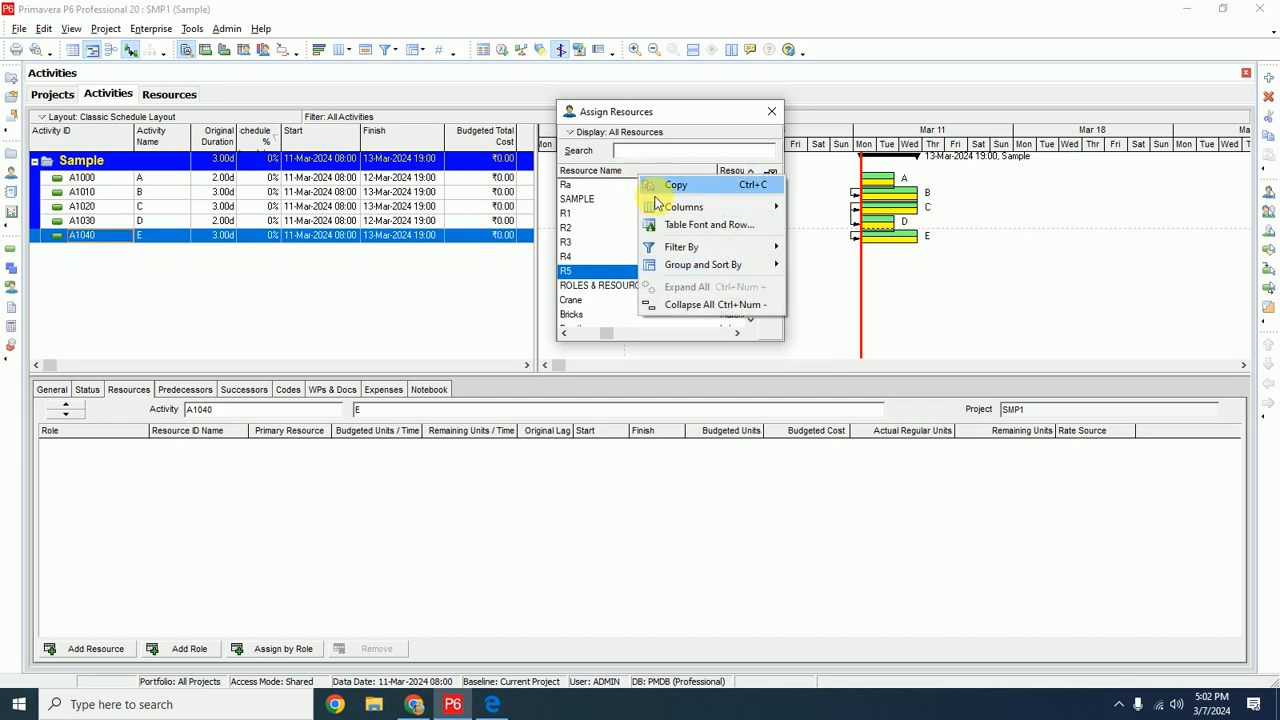
mouse_move(718, 268)
click(820, 286)
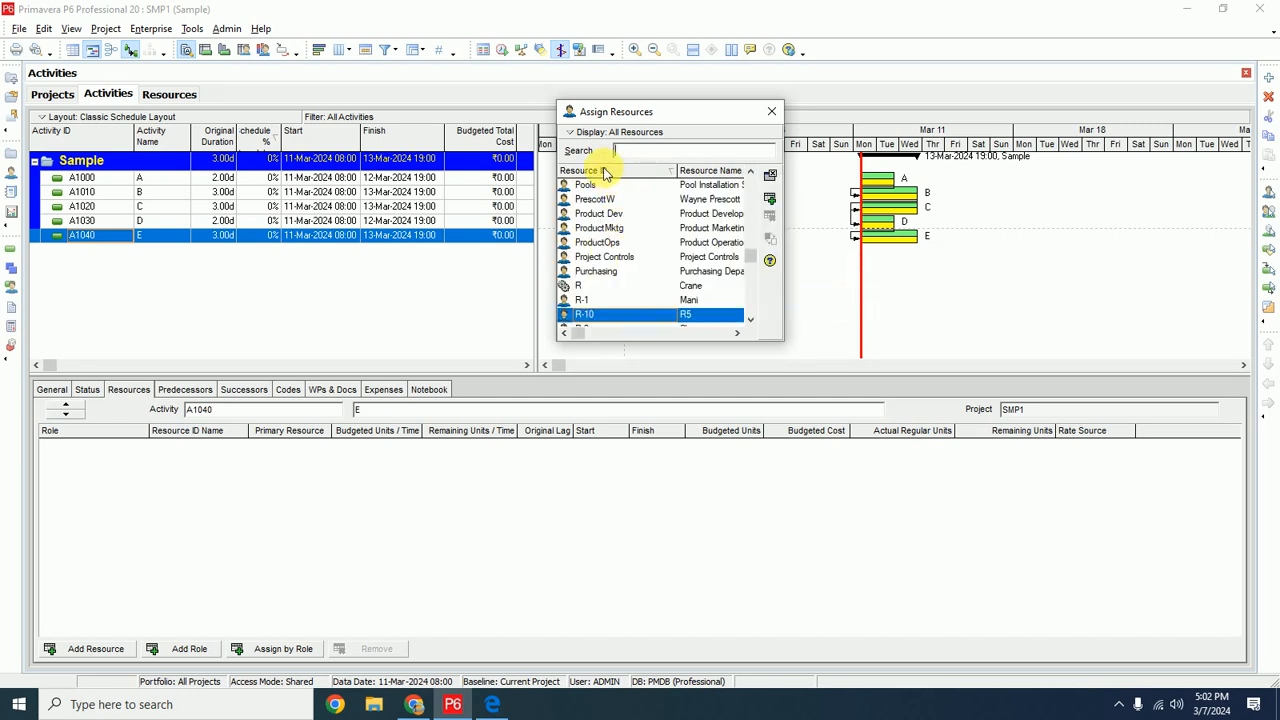
Open the column customization for the assignable resources and show the available columns as a list instead of by category
right_click(700, 174)
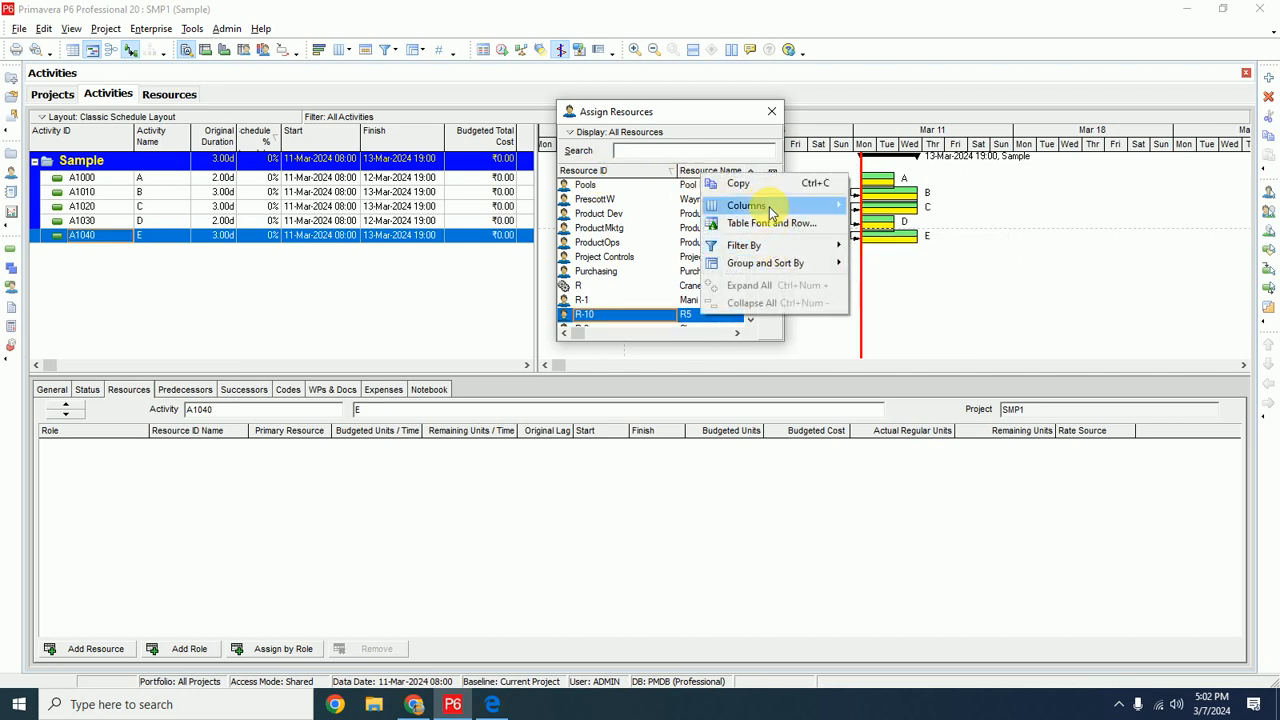
mouse_move(770, 206)
click(893, 222)
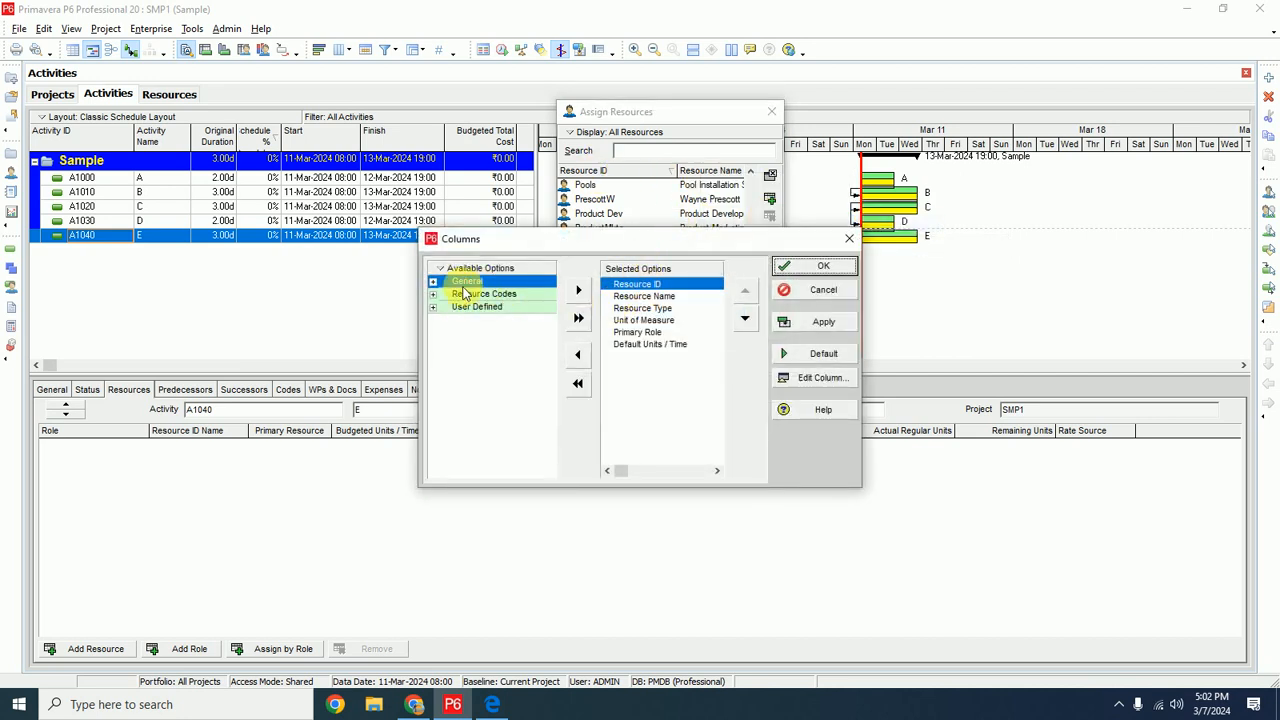
right_click(478, 272)
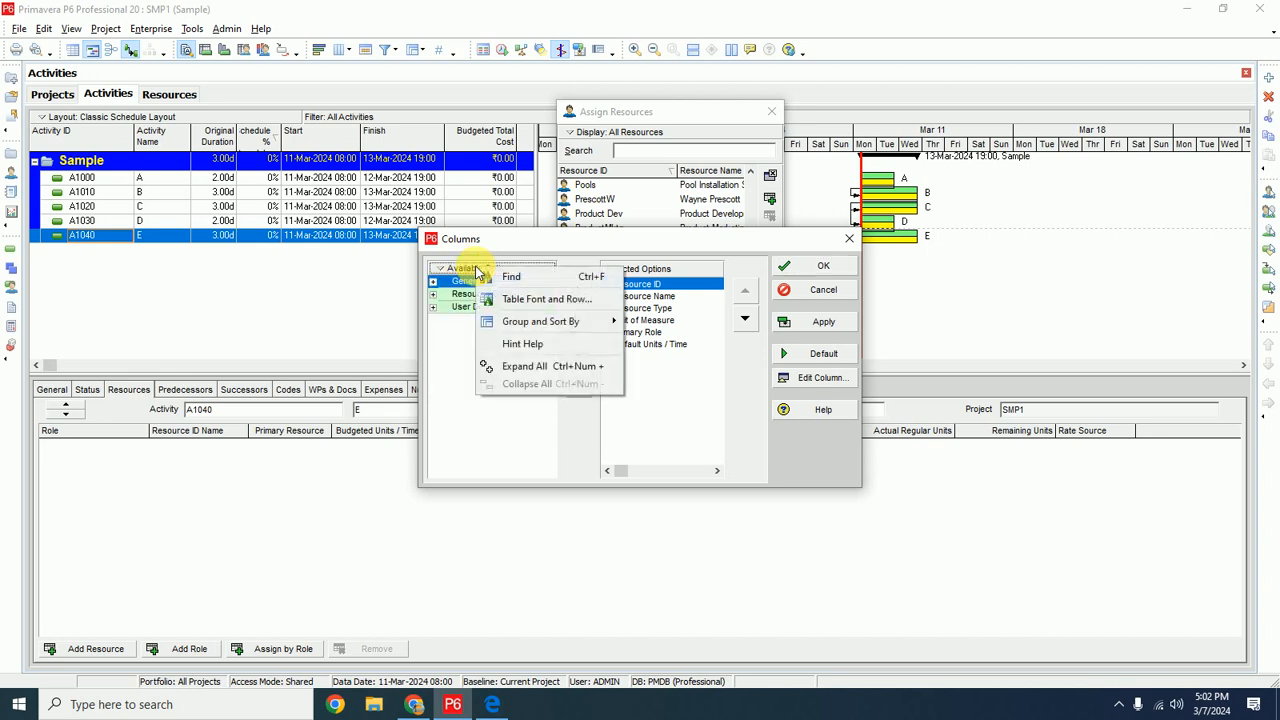
mouse_move(585, 332)
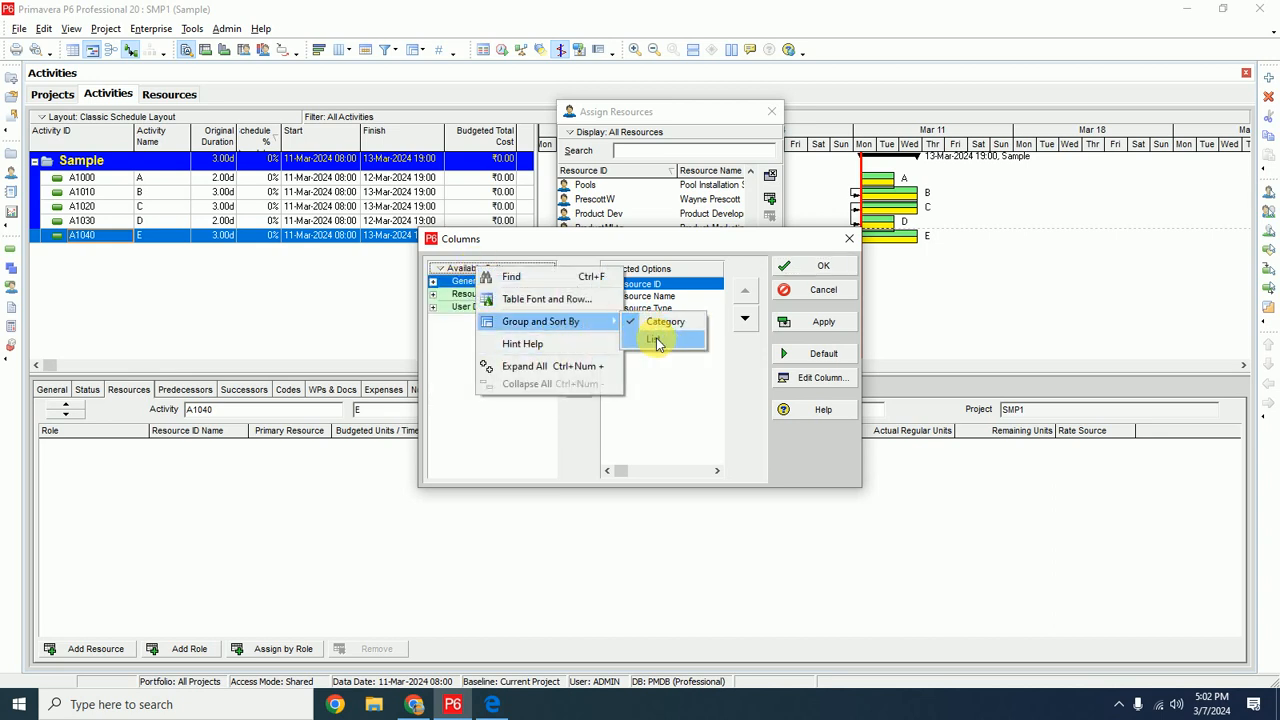
click(652, 340)
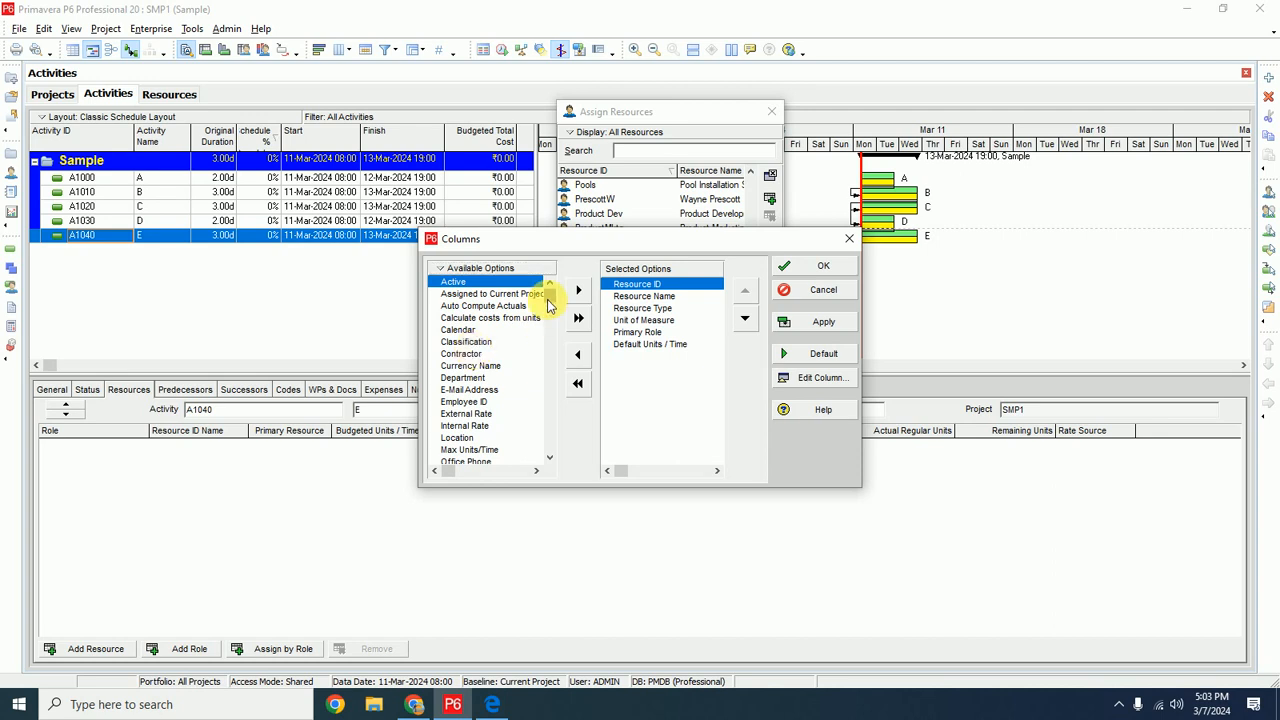
Add the Title and Standard Rate columns to the resource assignment list and apply the column changes
drag(548, 305, 547, 428)
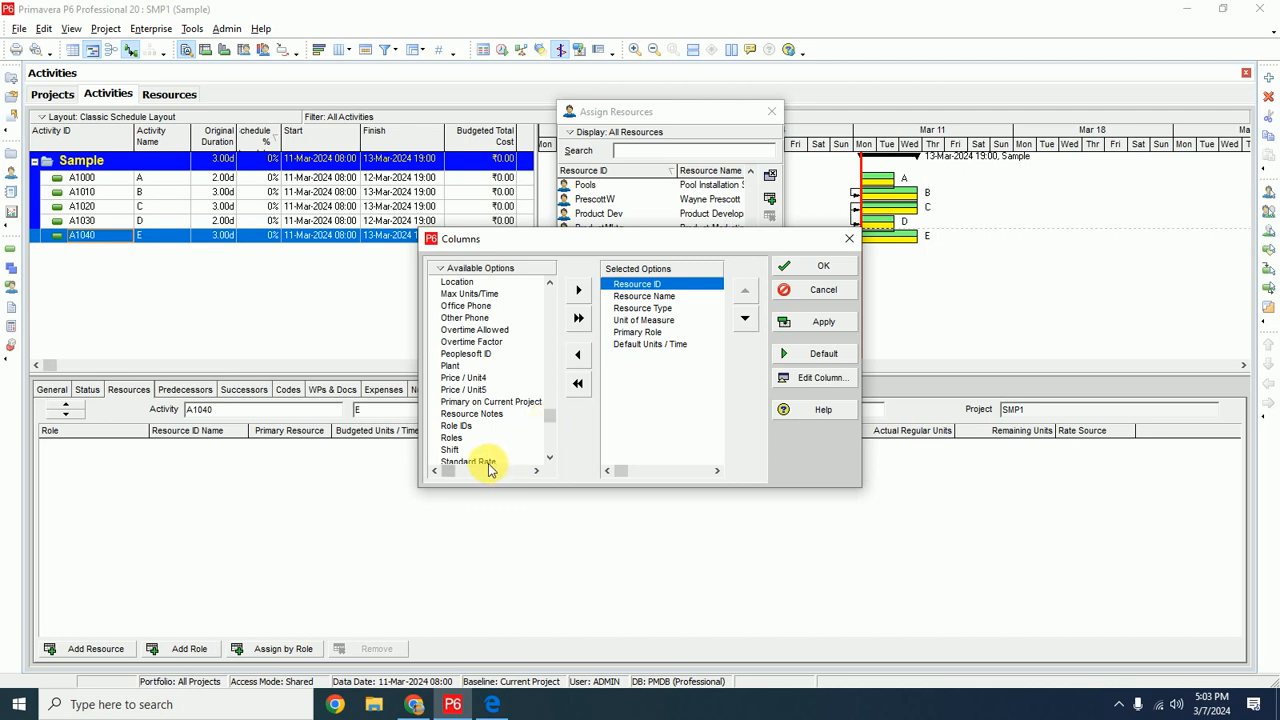
click(490, 470)
double_click(481, 449)
double_click(478, 438)
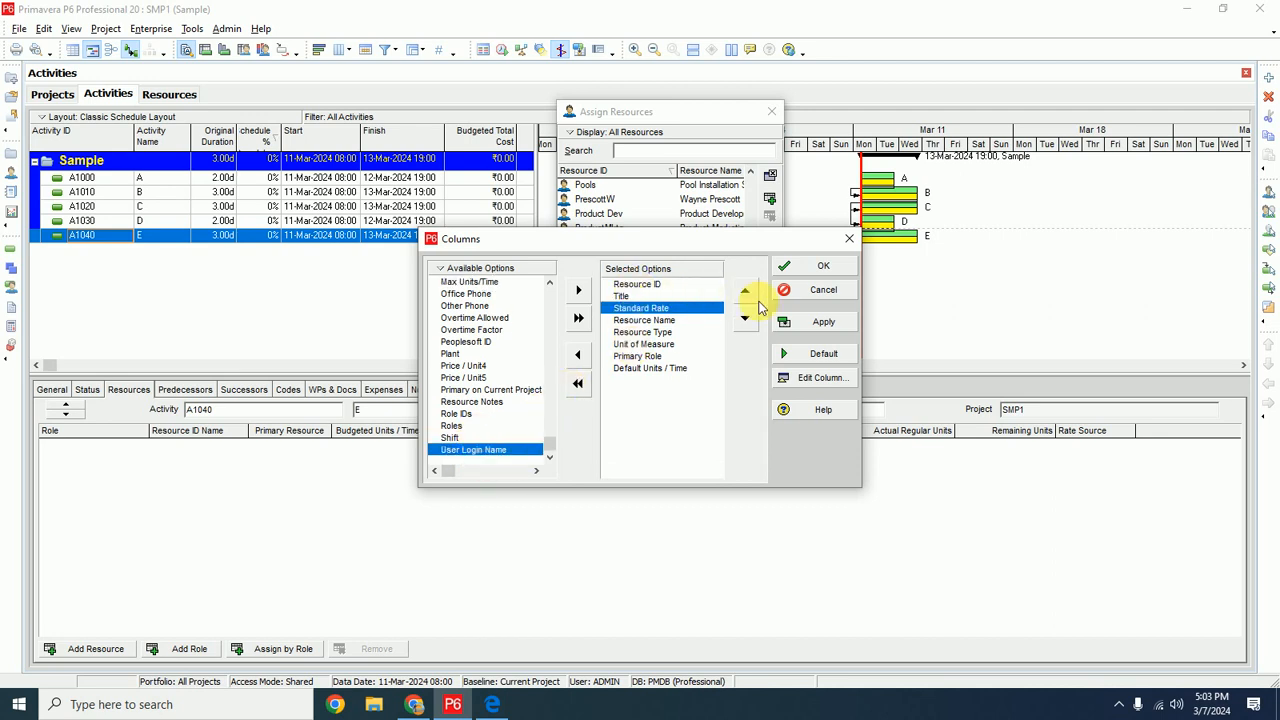
click(820, 321)
click(813, 266)
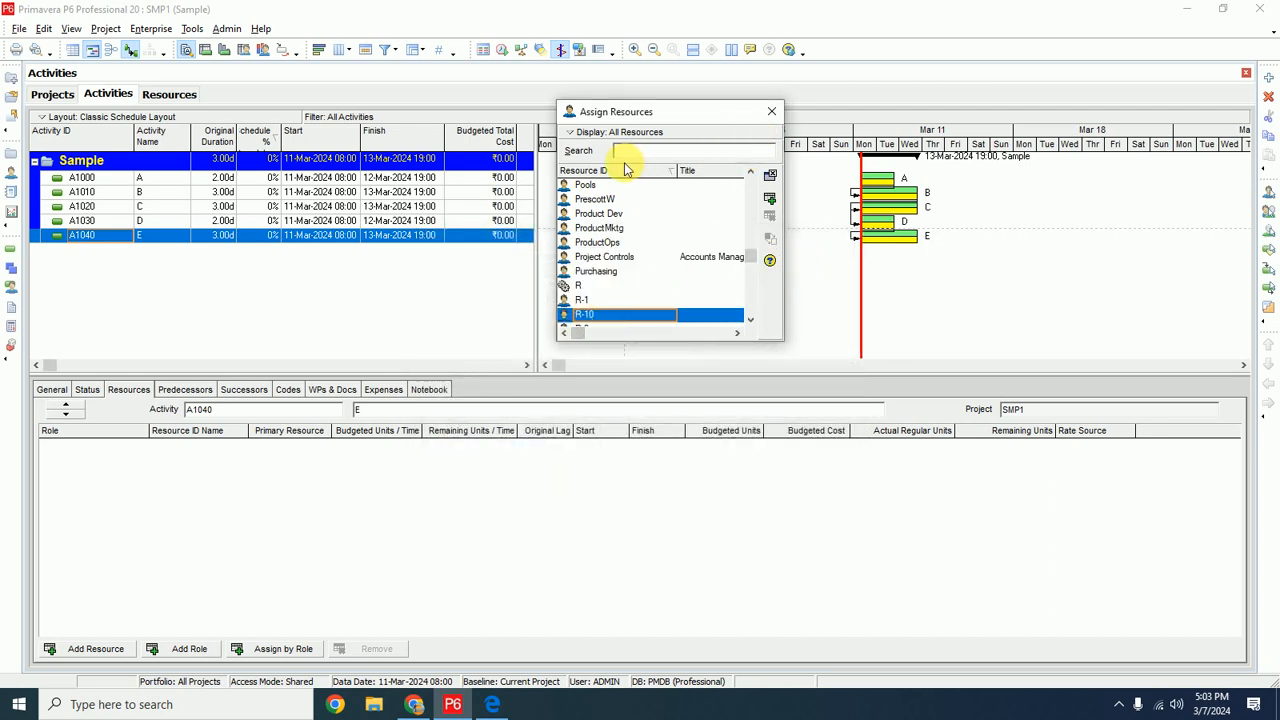
click(577, 134)
mouse_move(672, 215)
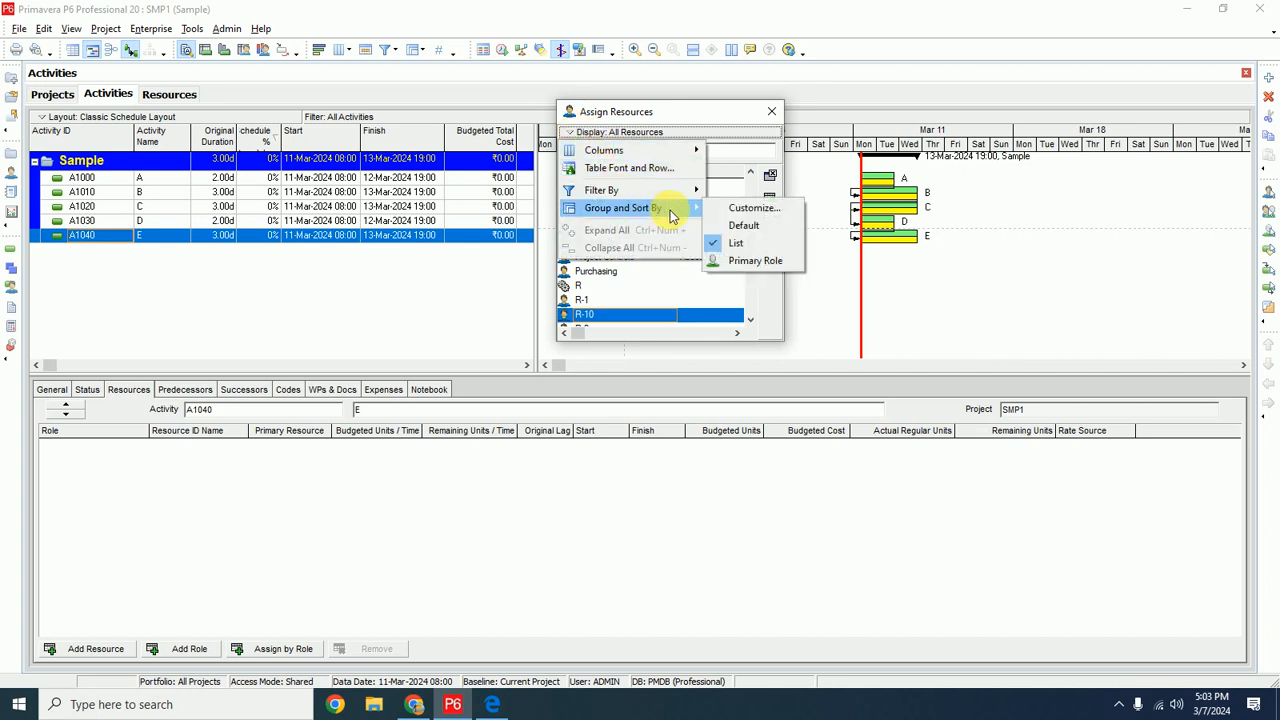
click(737, 245)
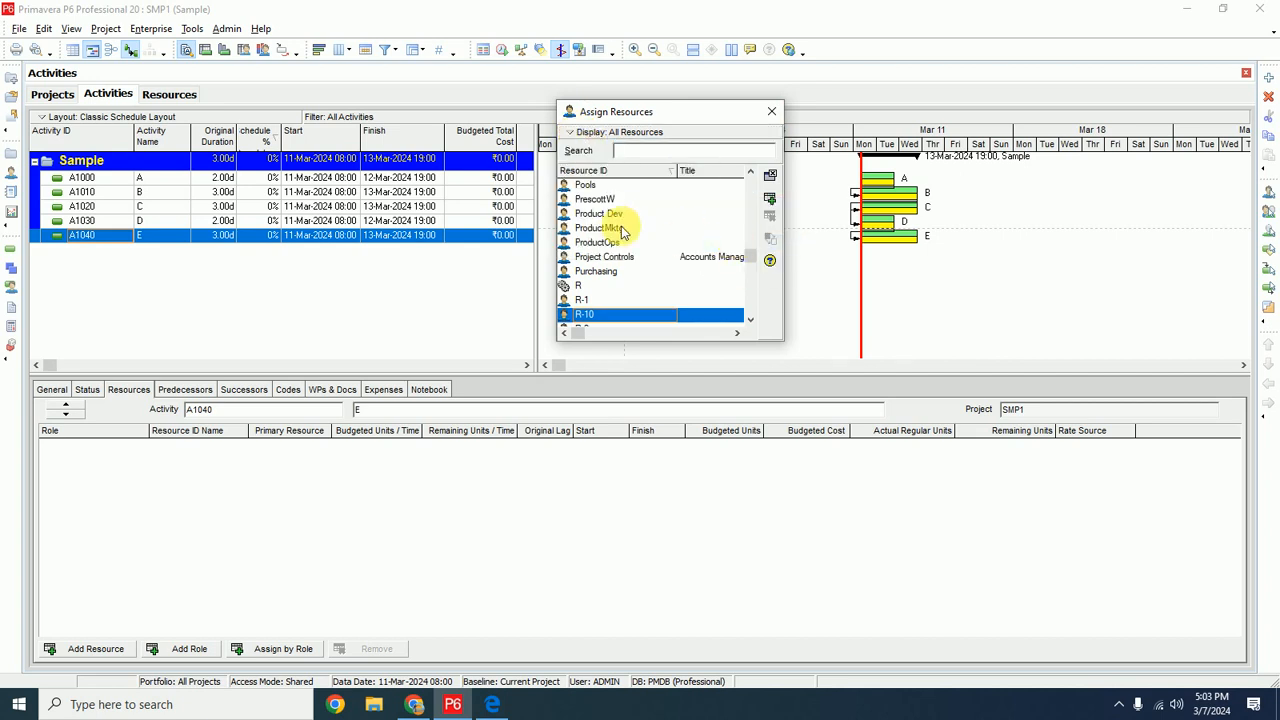
click(583, 133)
mouse_move(656, 214)
click(742, 209)
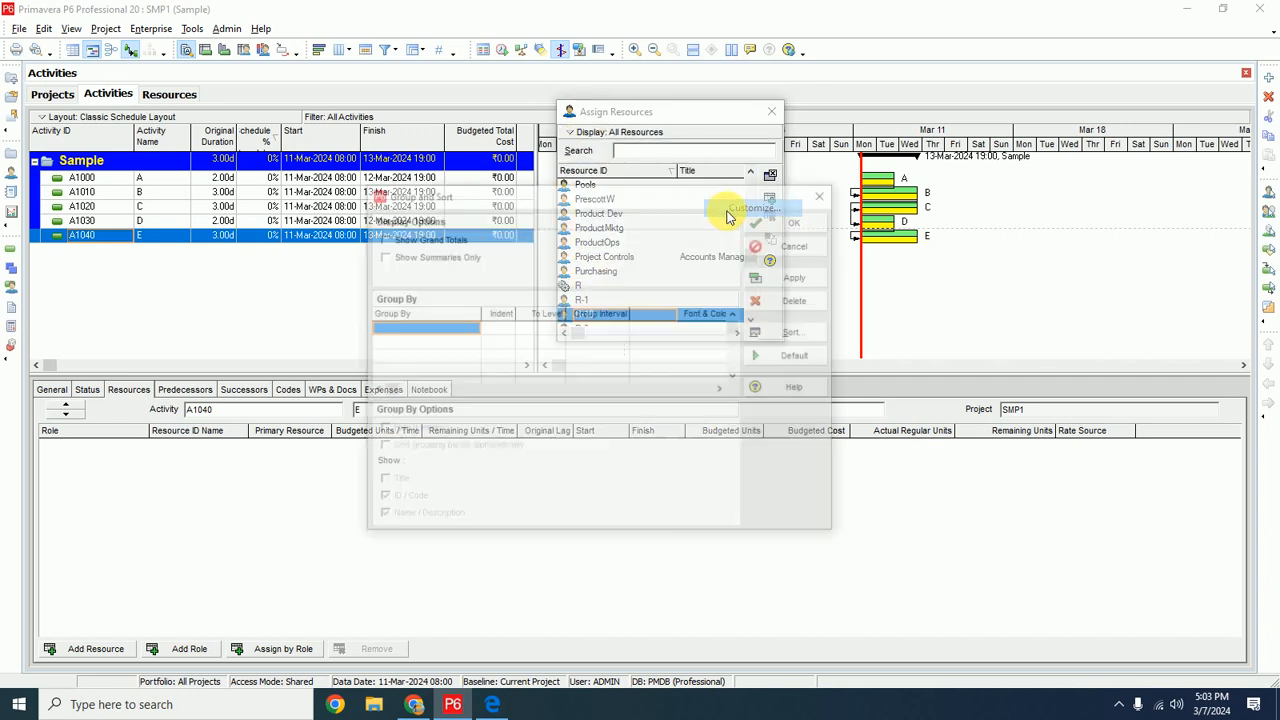
click(408, 334)
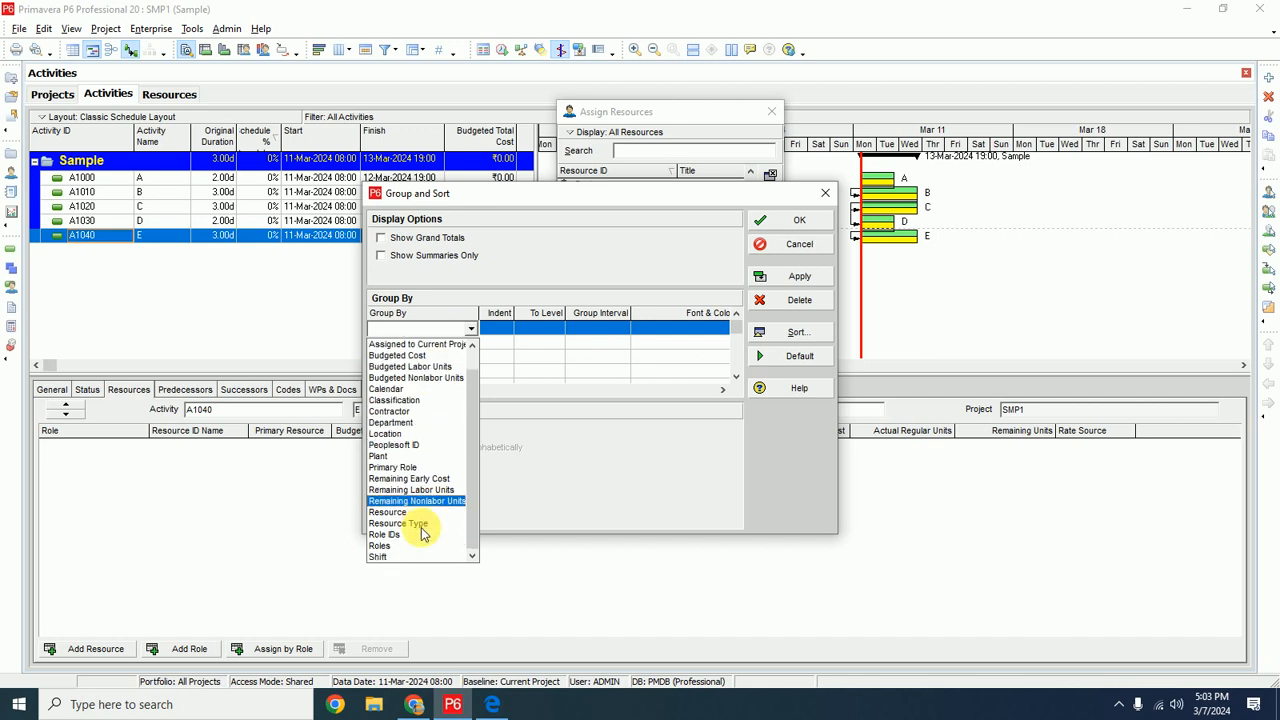
scroll(421, 534, up, 1)
click(408, 533)
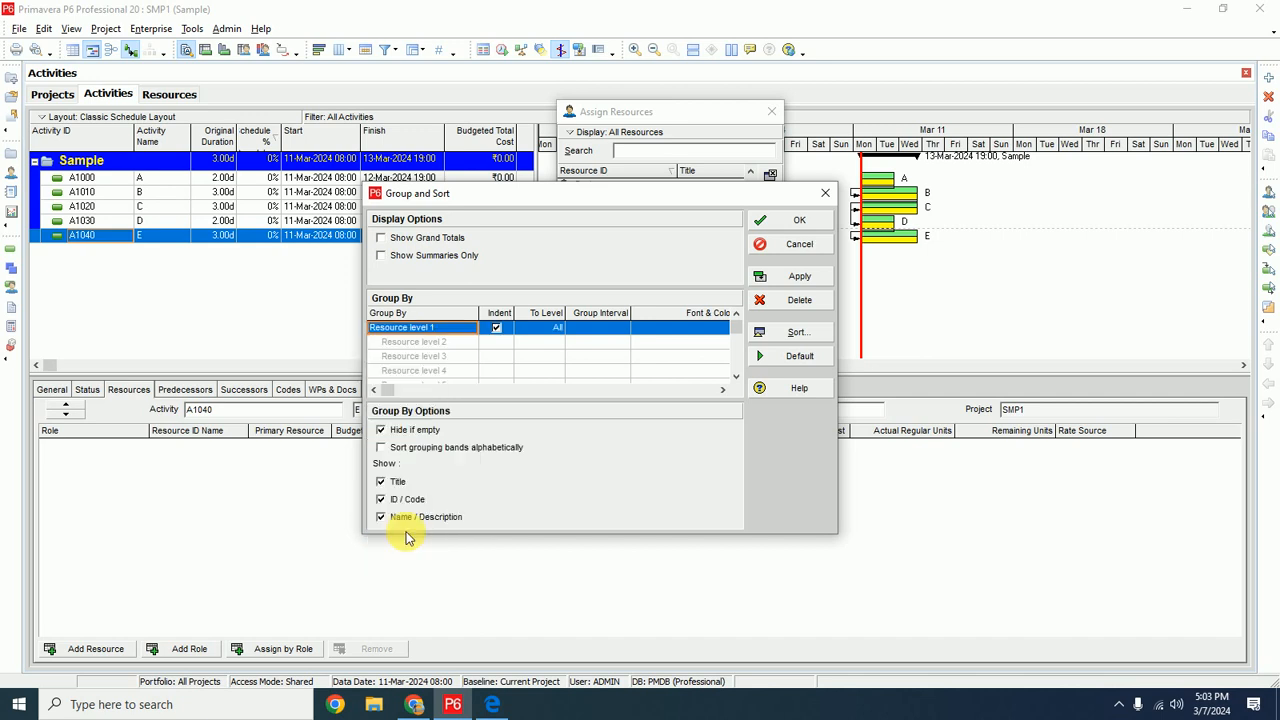
click(826, 193)
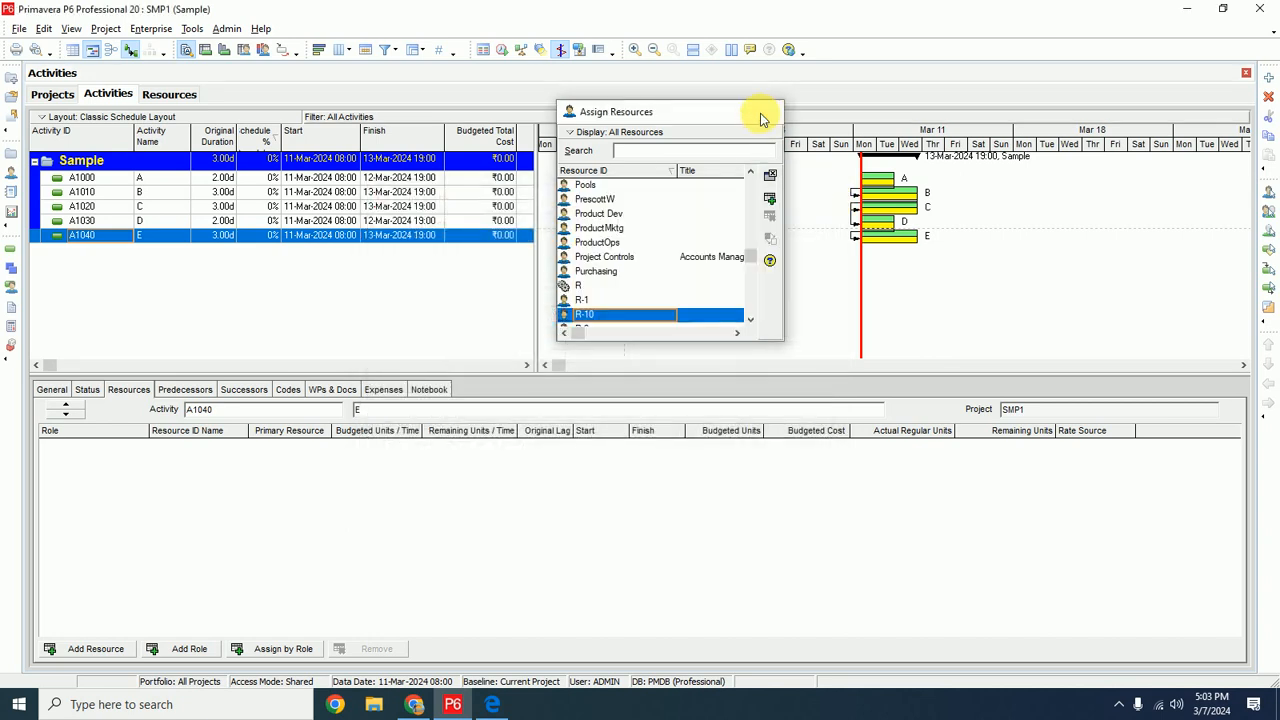
Reopen the resource assignment window for activity E and examine the resources' standard rates
click(771, 112)
click(96, 648)
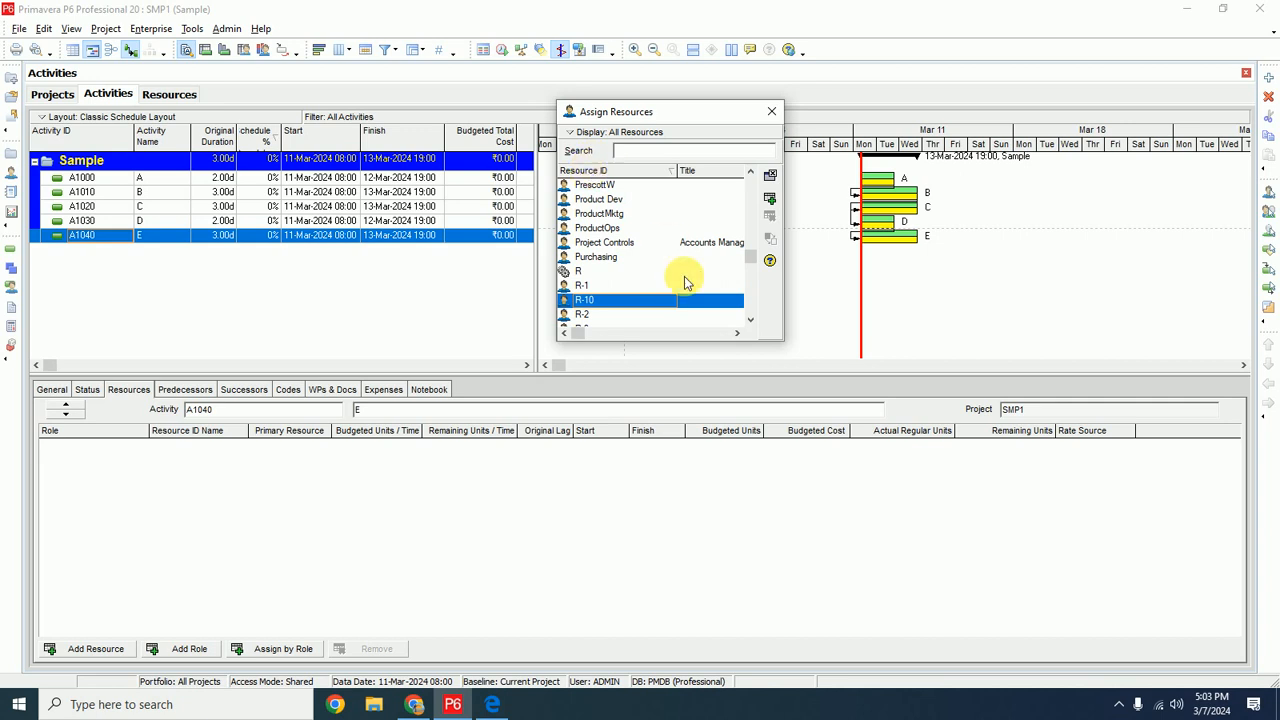
click(735, 335)
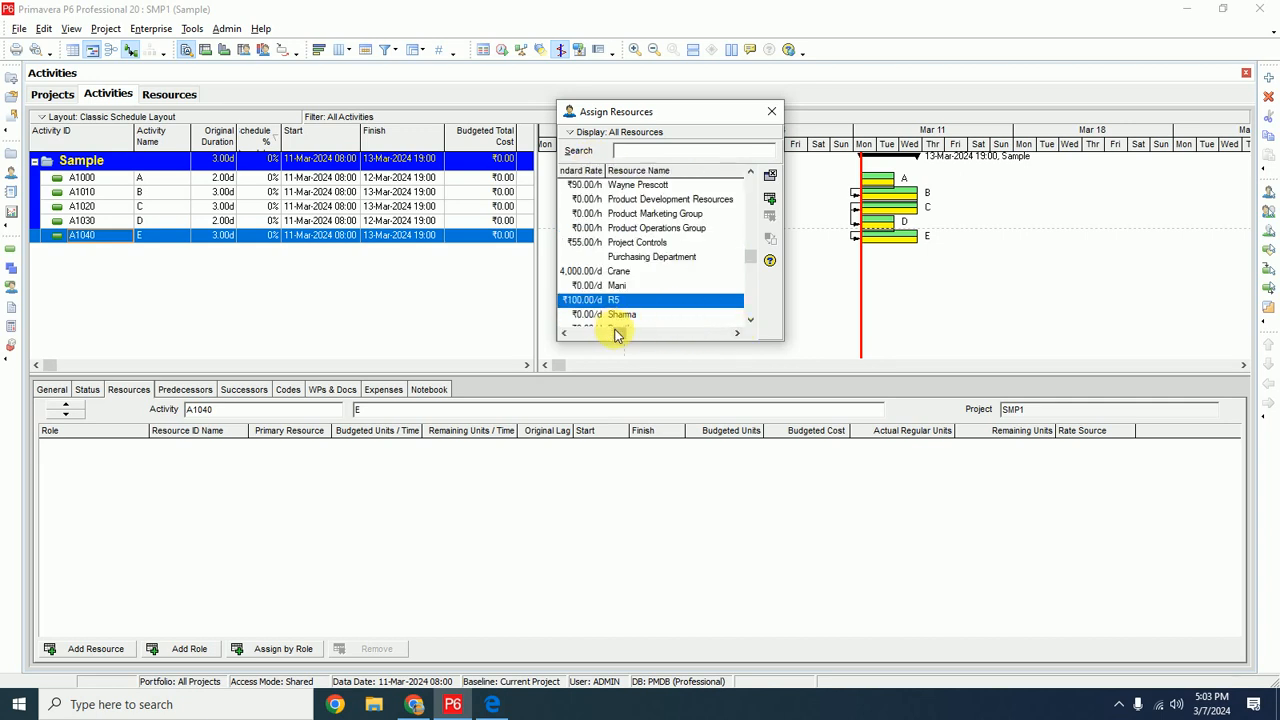
drag(614, 335, 570, 333)
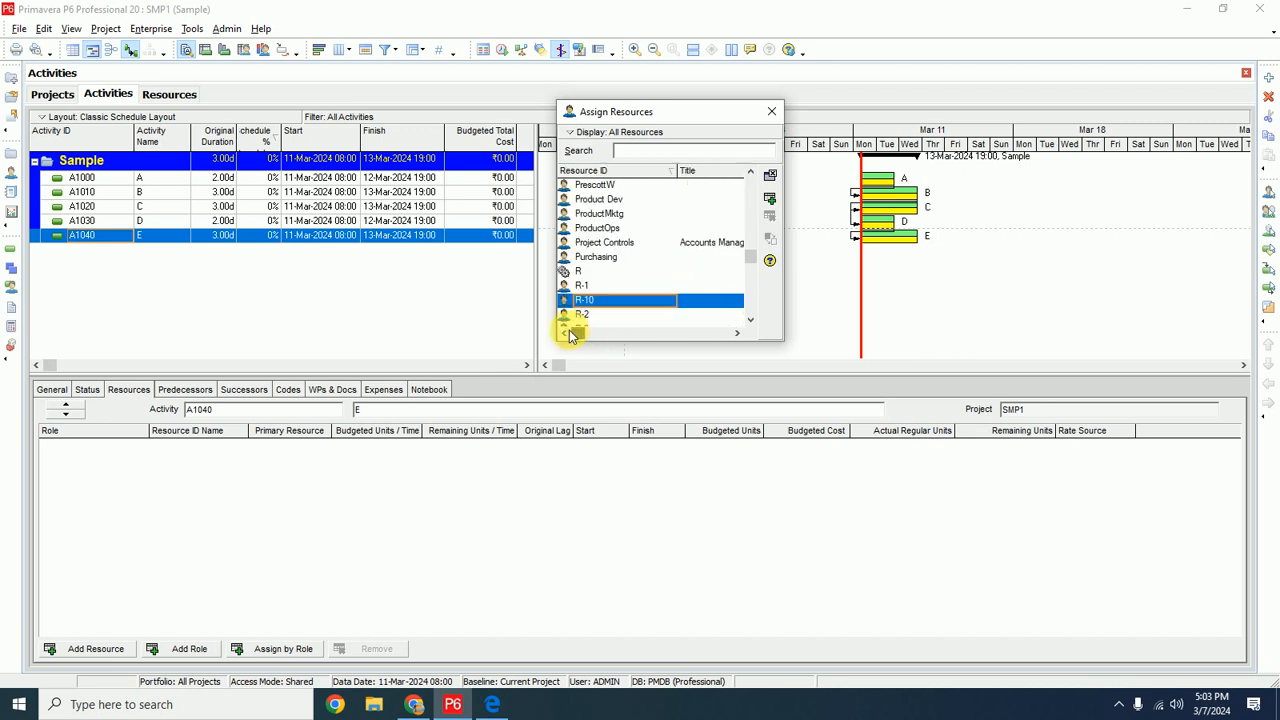
Group the assignable resources by the Default hierarchy and bring the Standard Rate column into view
click(574, 134)
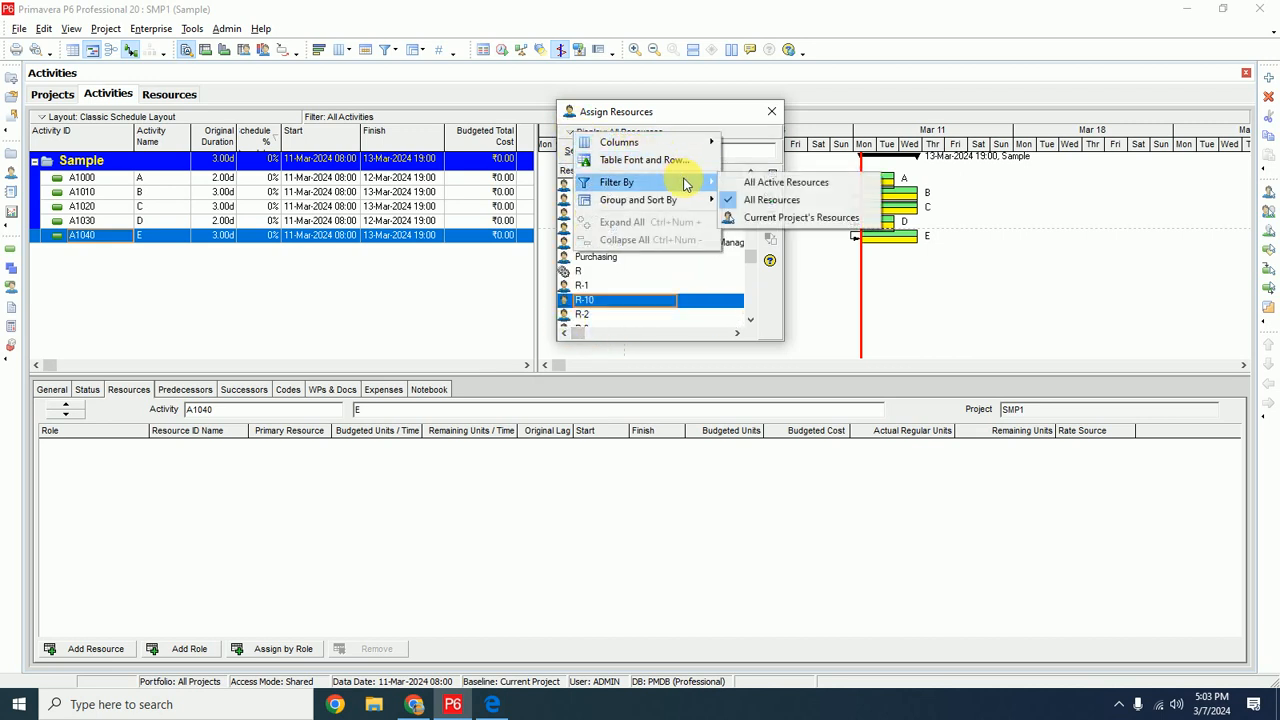
mouse_move(698, 204)
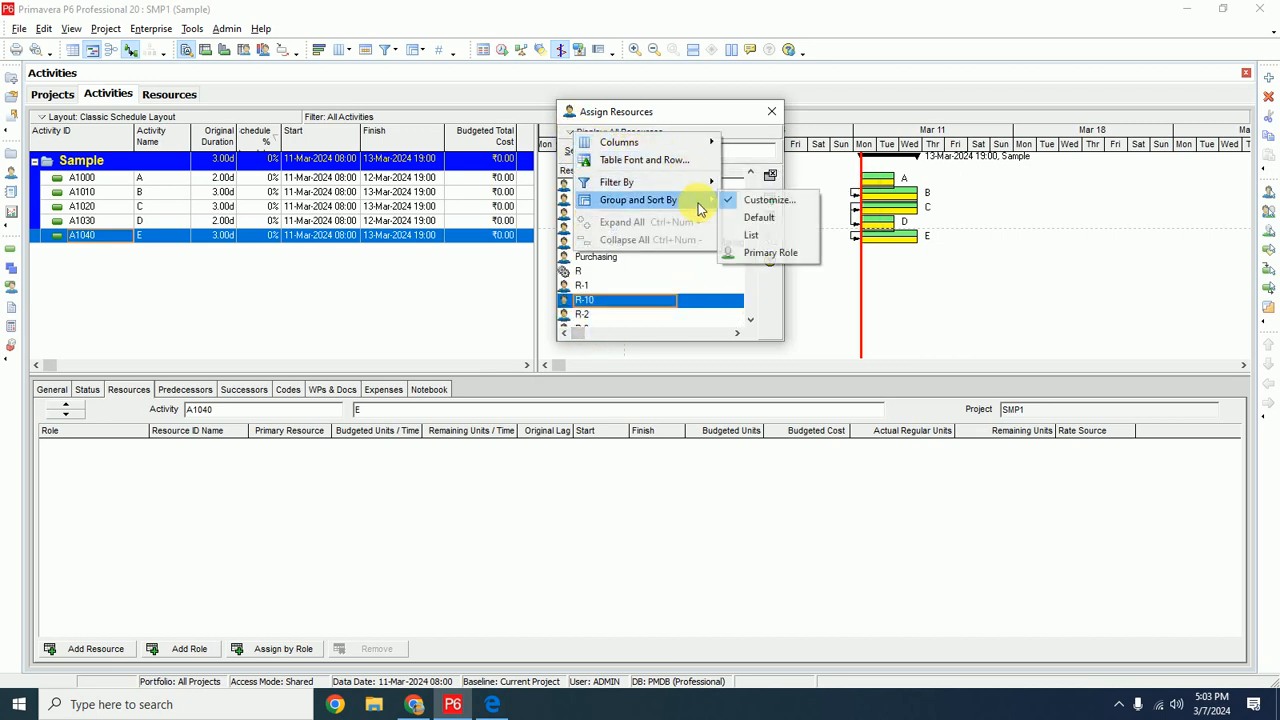
click(752, 217)
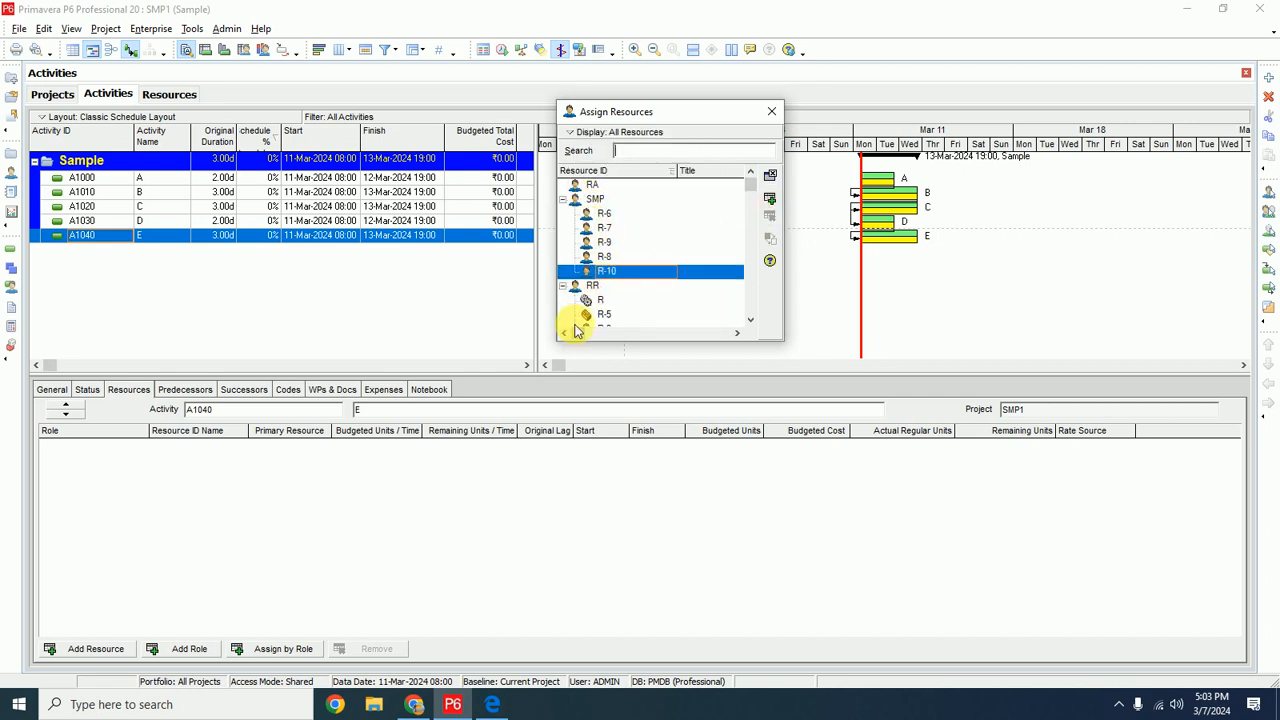
click(738, 335)
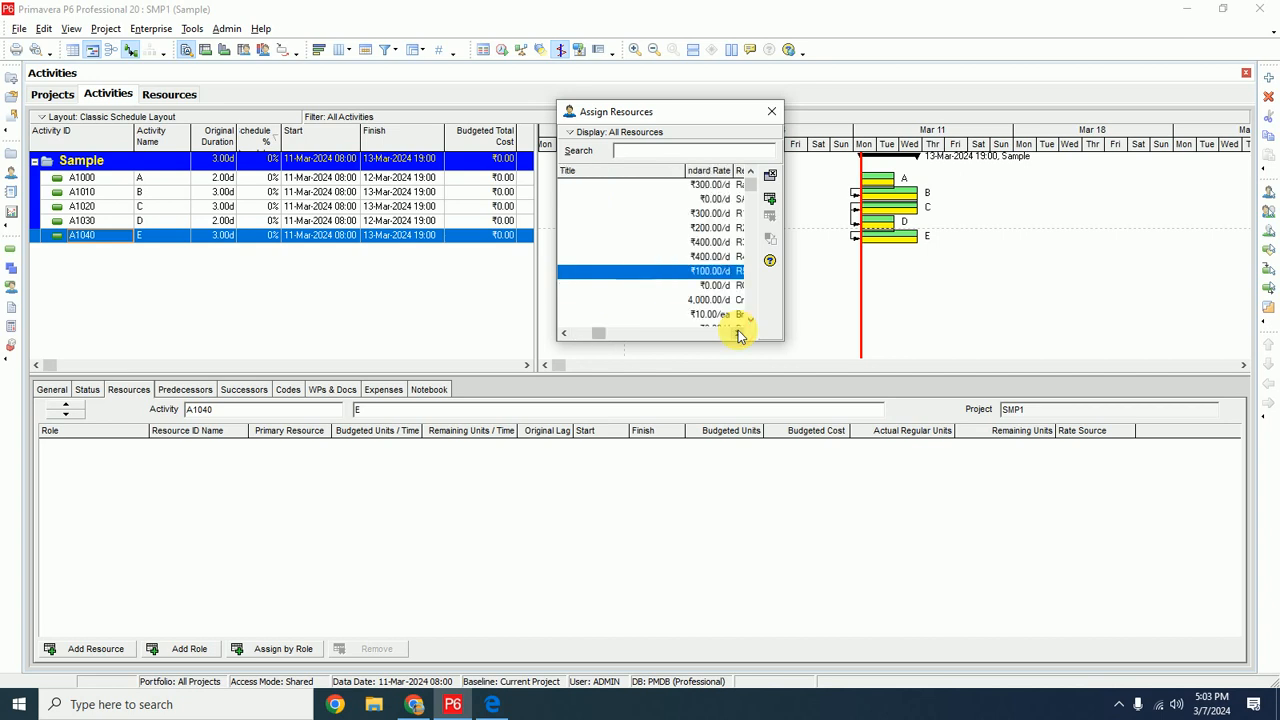
click(738, 335)
click(566, 335)
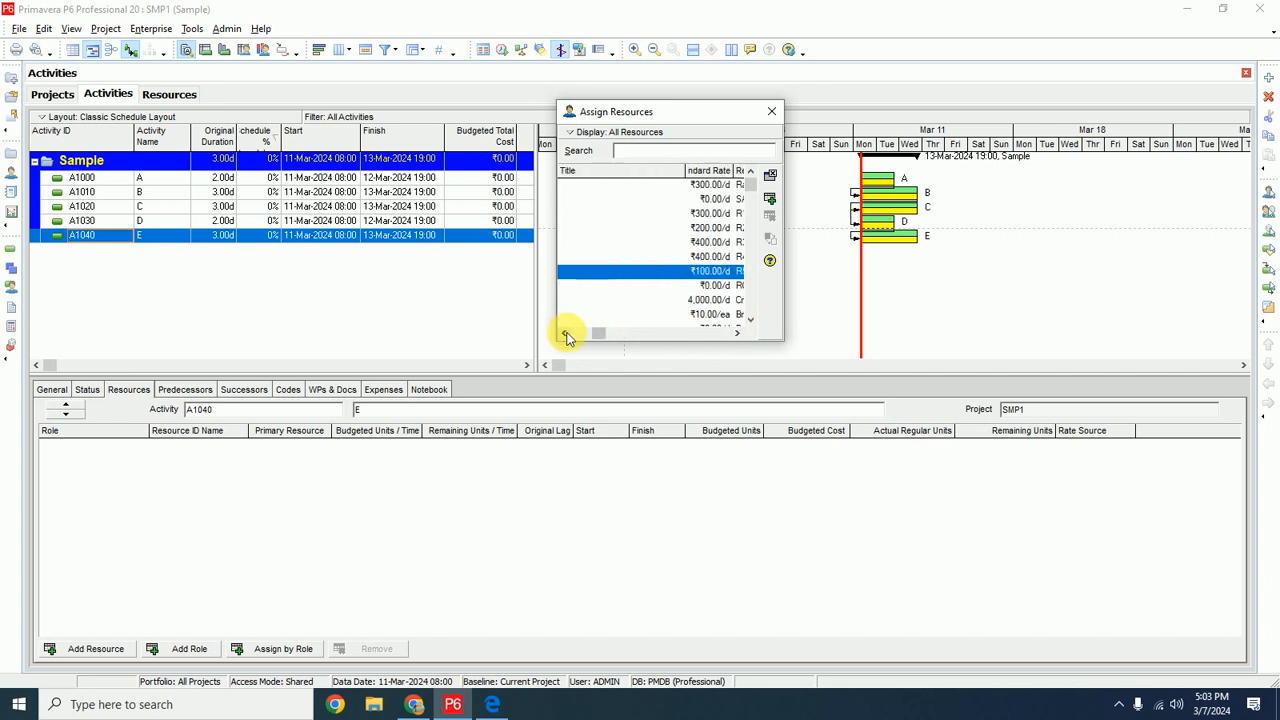
Check the daily costs in the Google Sheets spreadsheet and assign resource R1 to activity E in Primavera P6
key(alt+Tab)
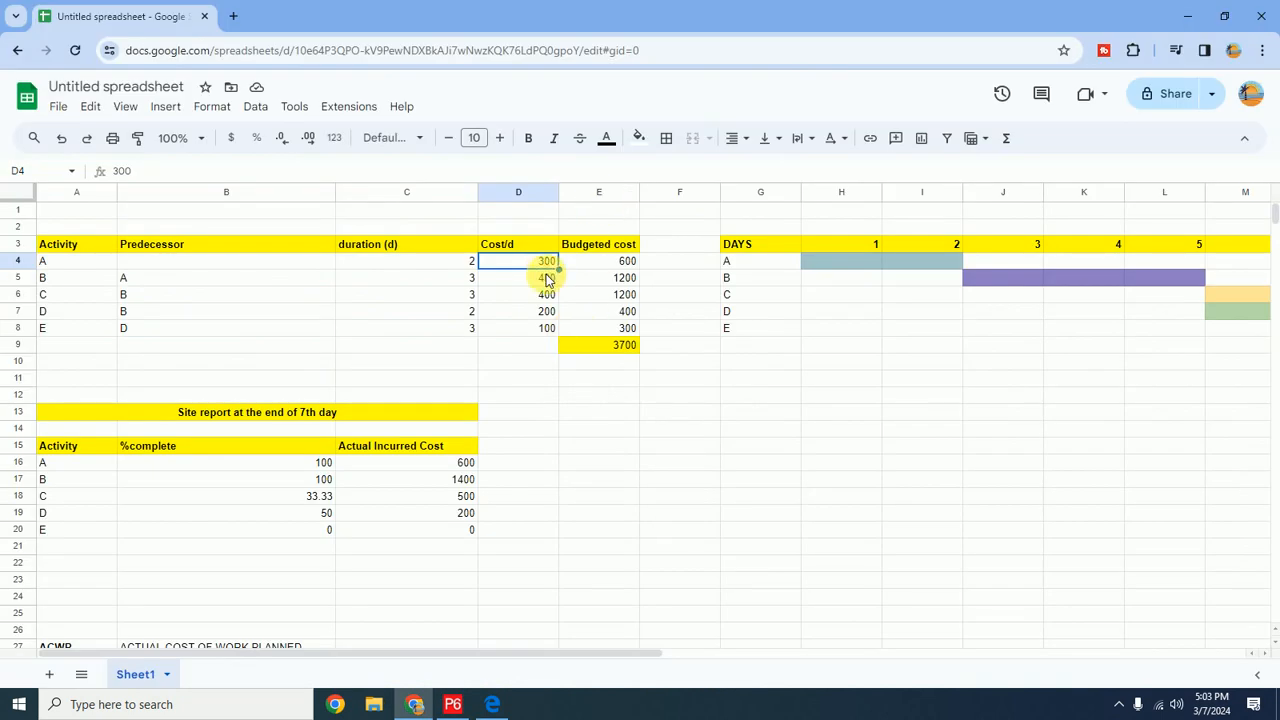
key(alt+Tab)
click(705, 215)
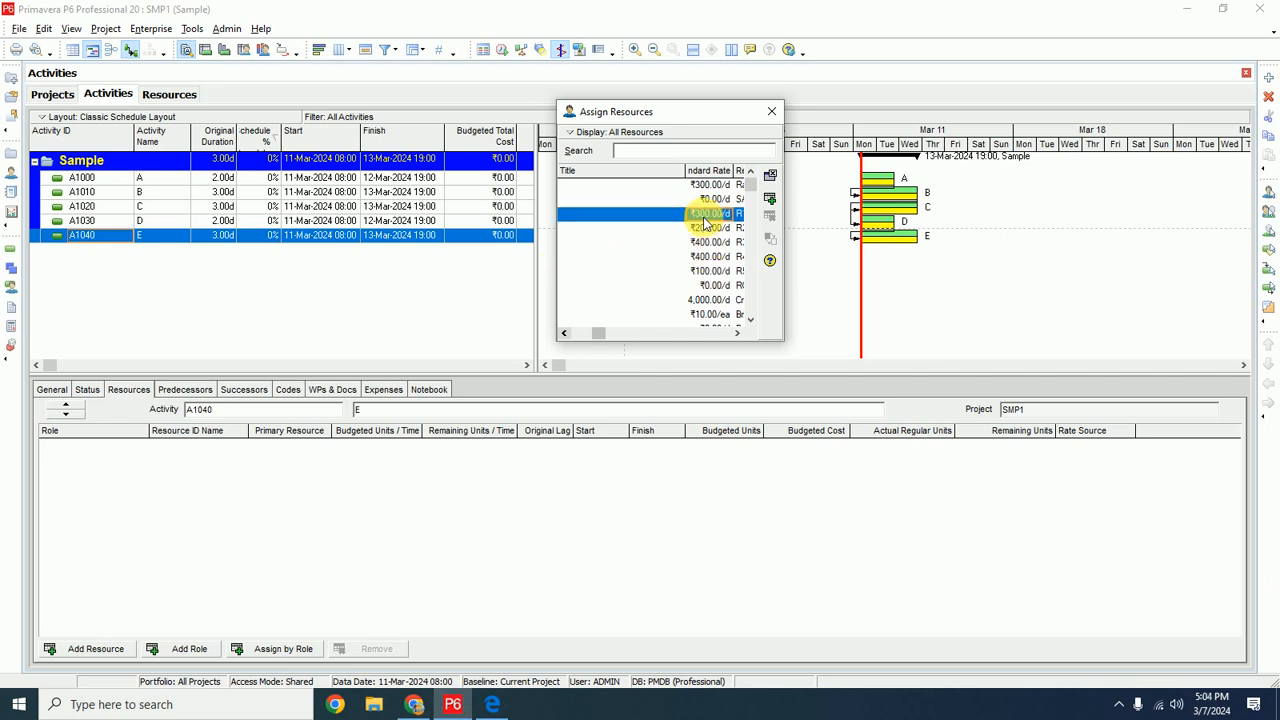
double_click(705, 218)
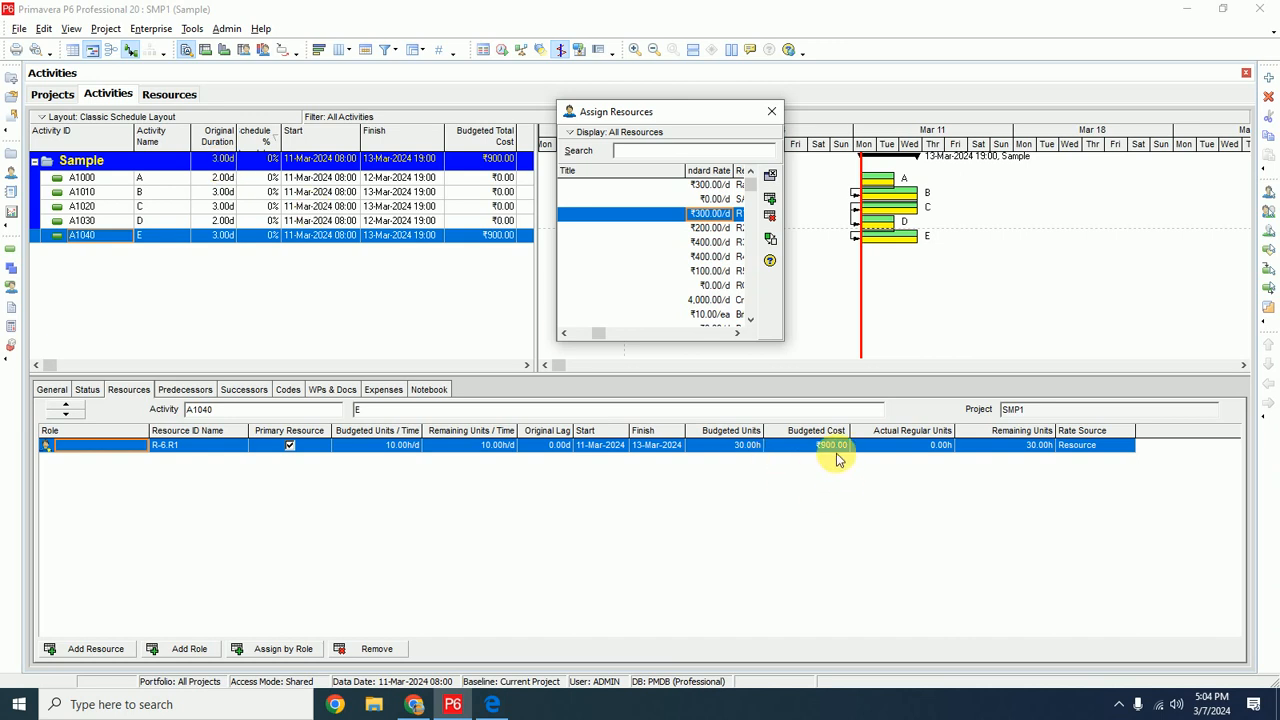
Recheck the spreadsheet's activity costs, return to Primavera P6 and assign resource R1 at ₹300.00/d to activity A
key(alt+Tab)
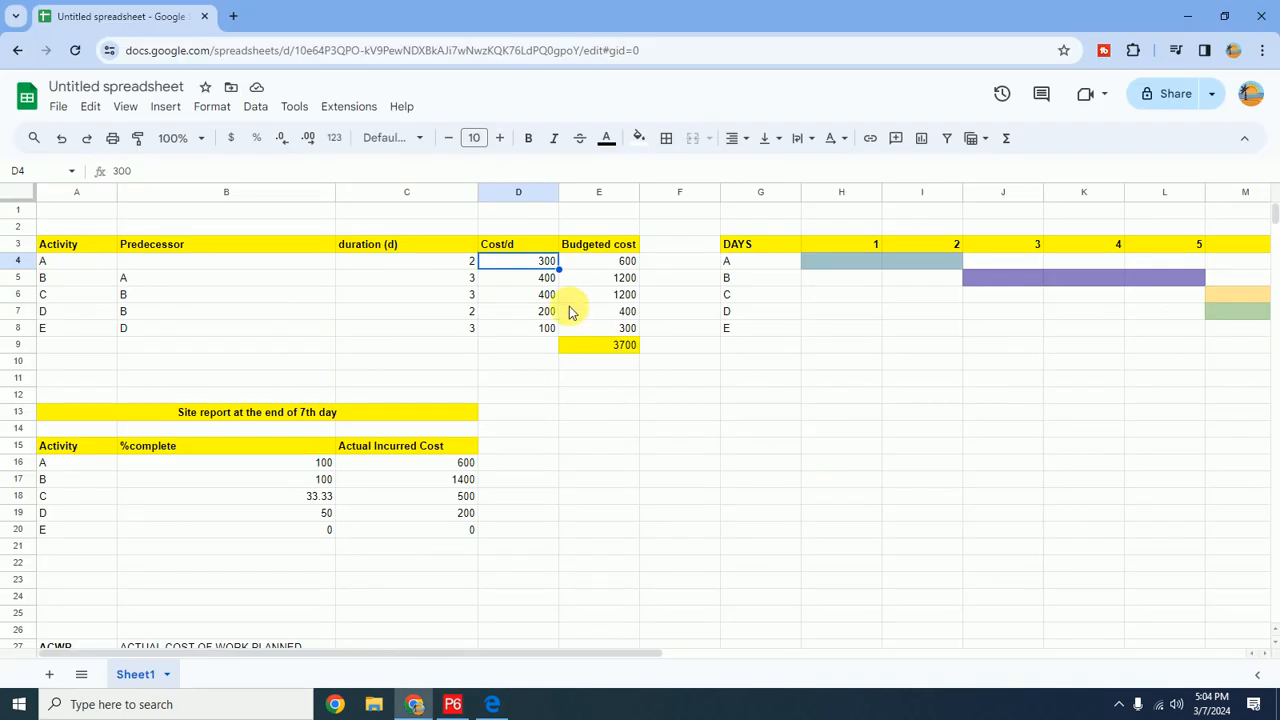
key(alt+Tab)
click(218, 178)
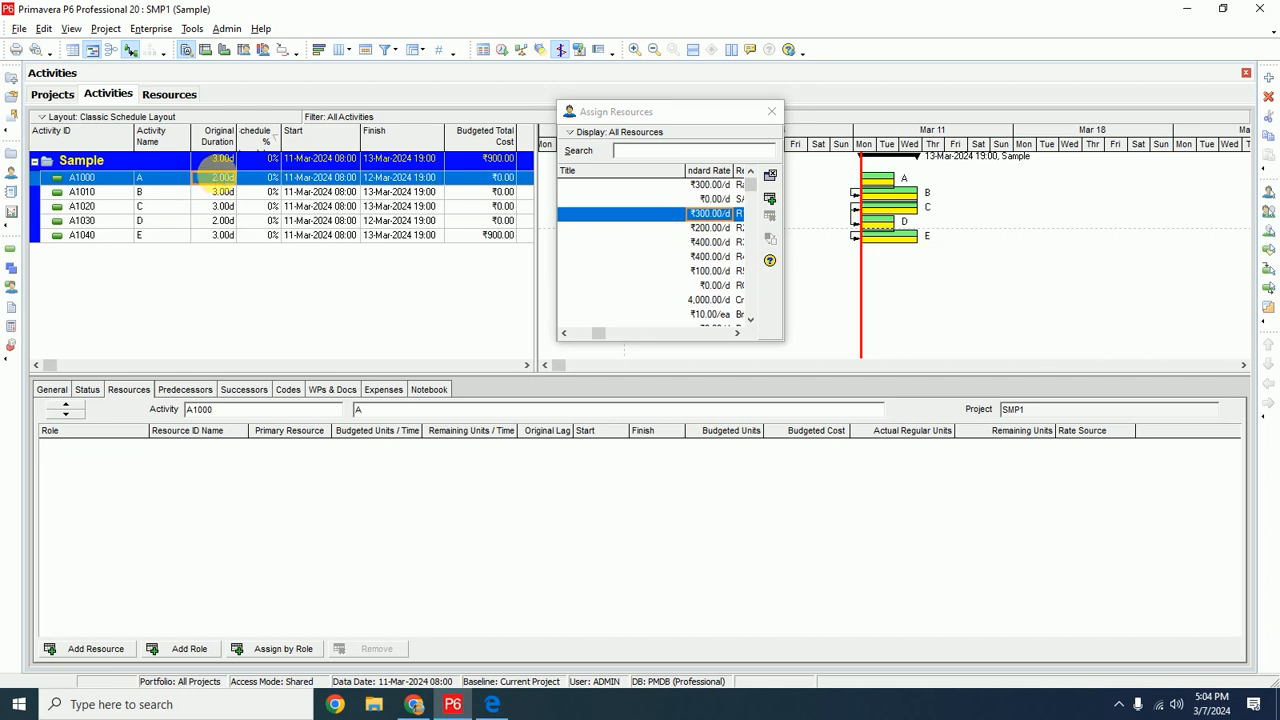
click(221, 161)
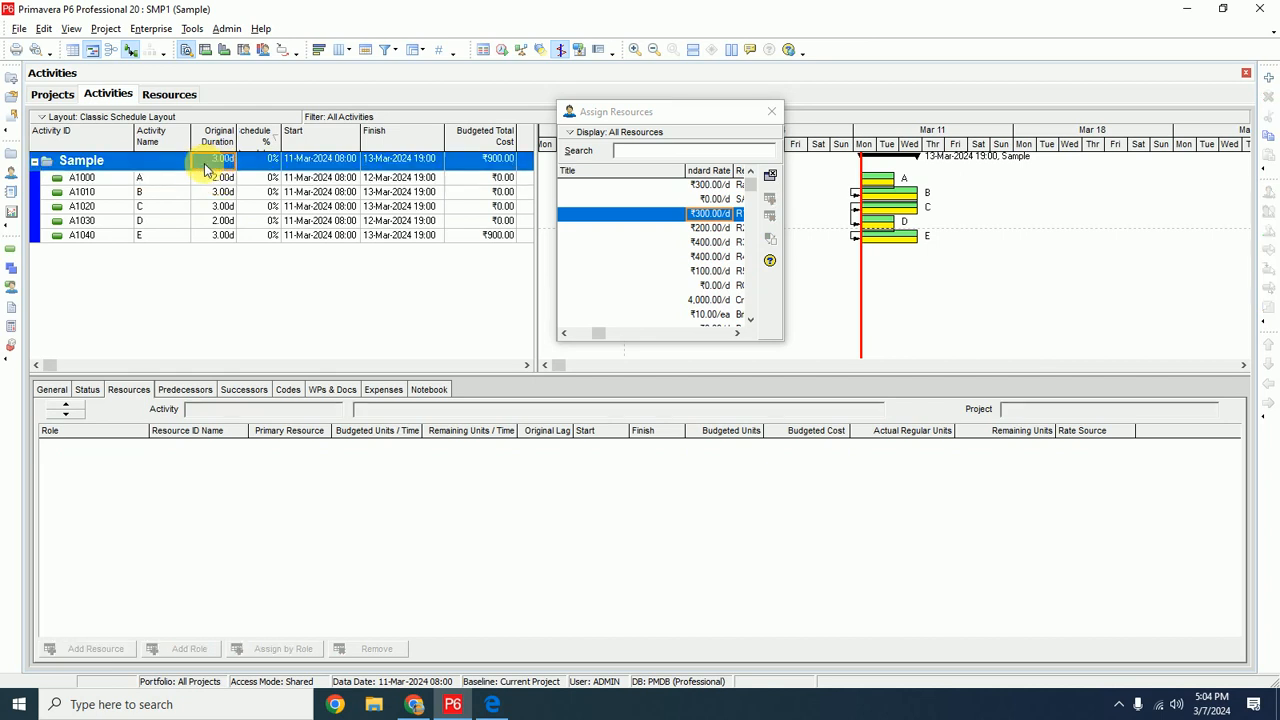
click(88, 165)
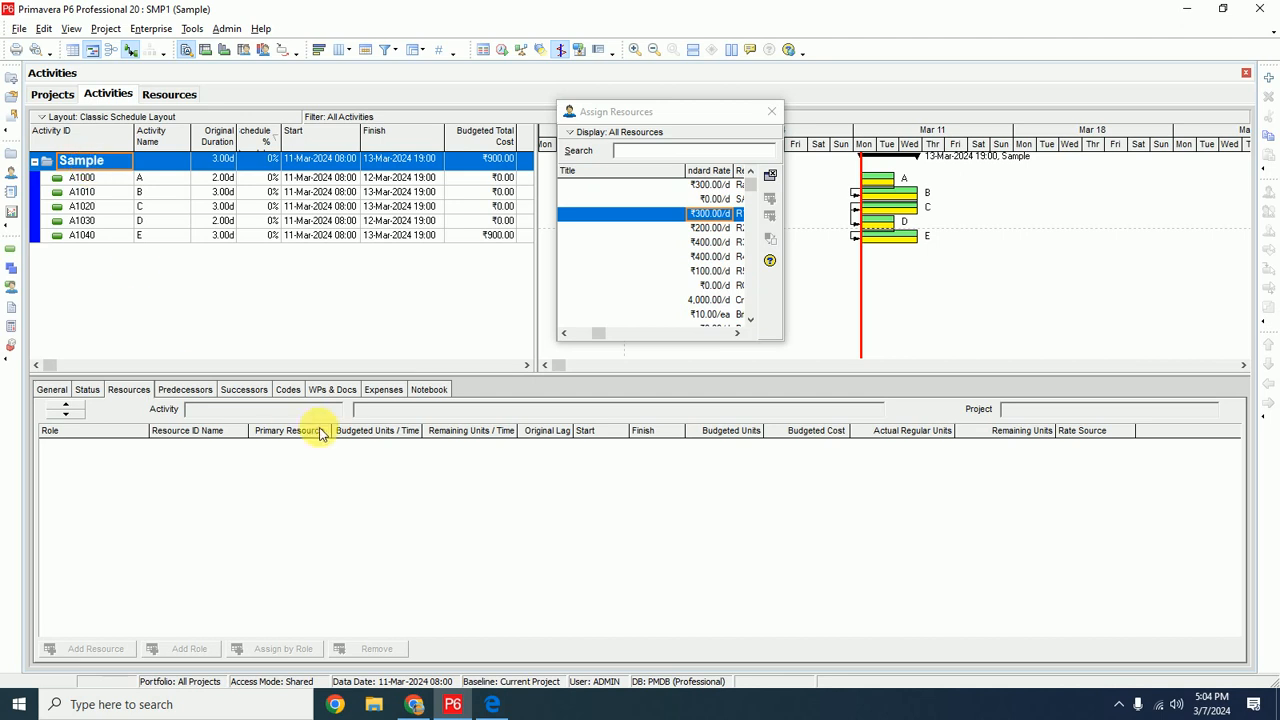
click(150, 177)
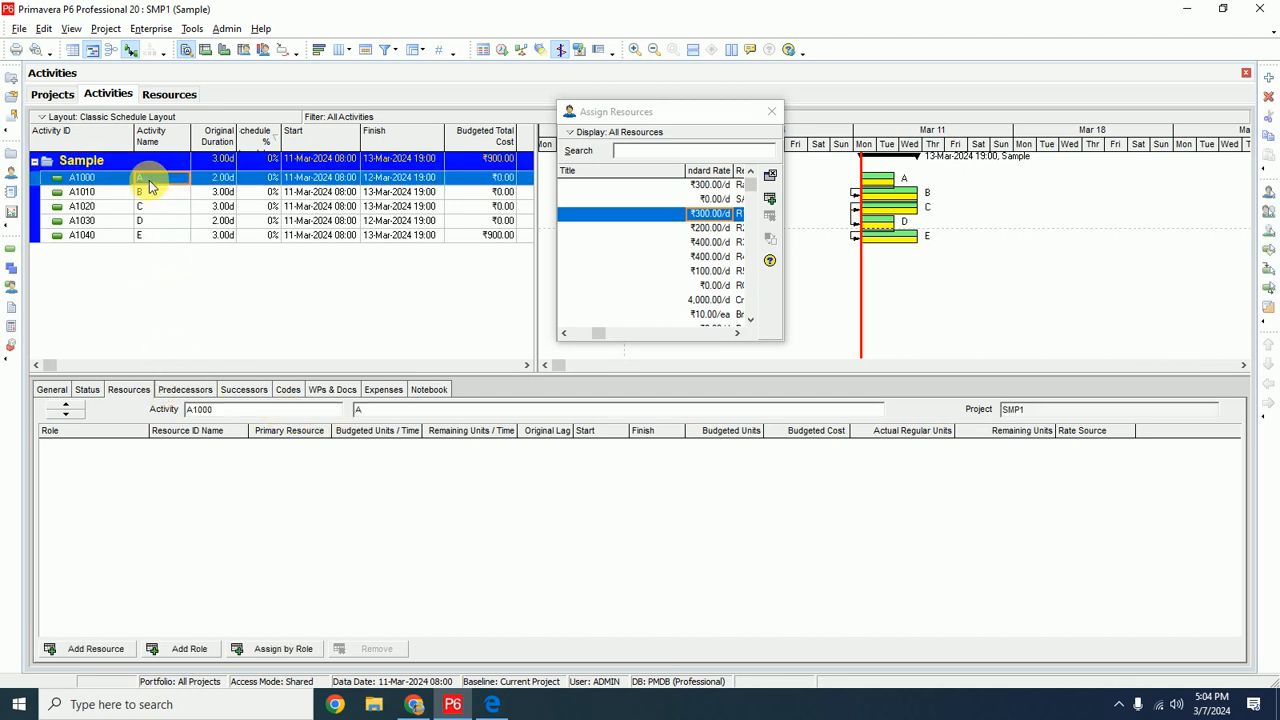
click(115, 645)
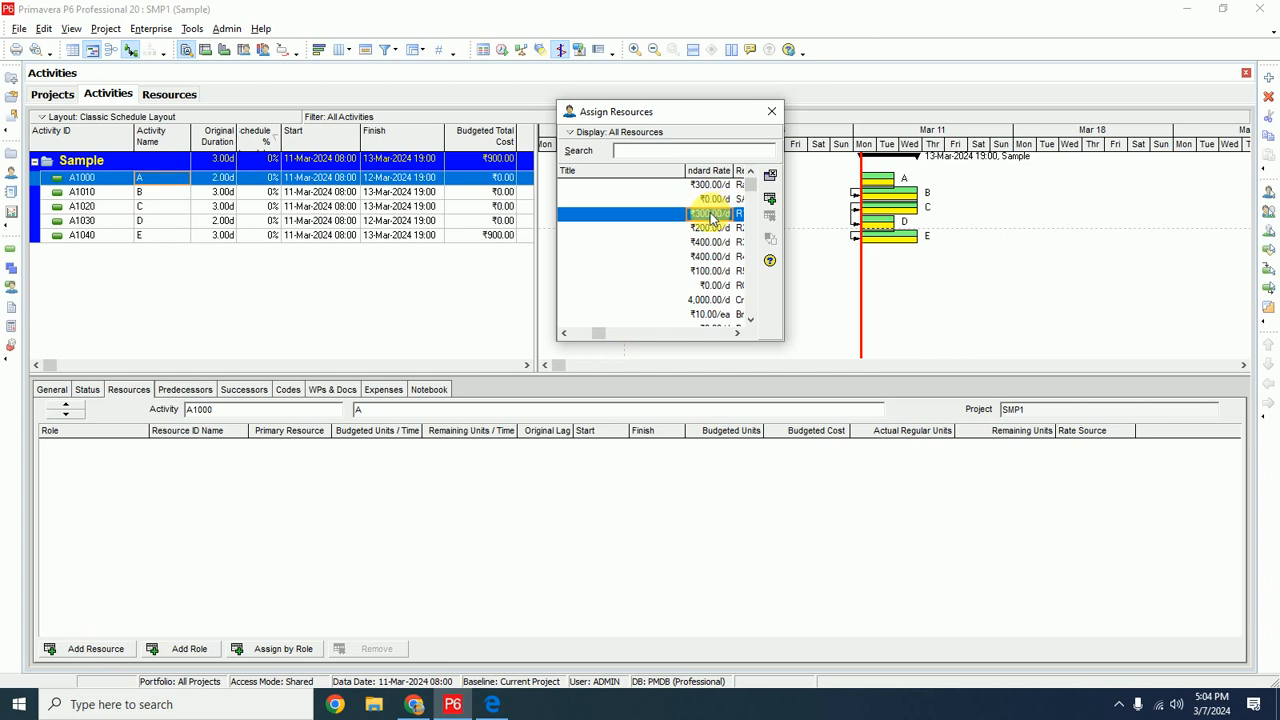
double_click(712, 218)
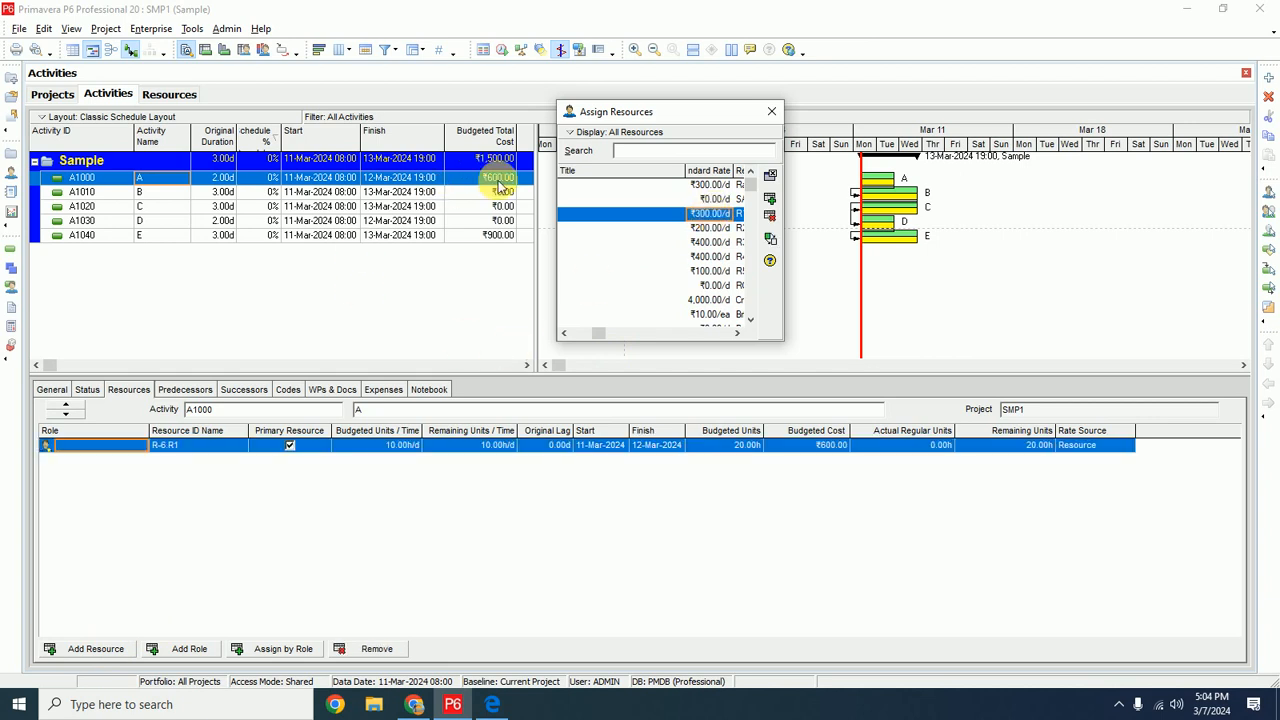
Look up activity B's daily cost in the spreadsheet and assign resource R3 at ₹400.00/d to activity B in Primavera P6
click(215, 193)
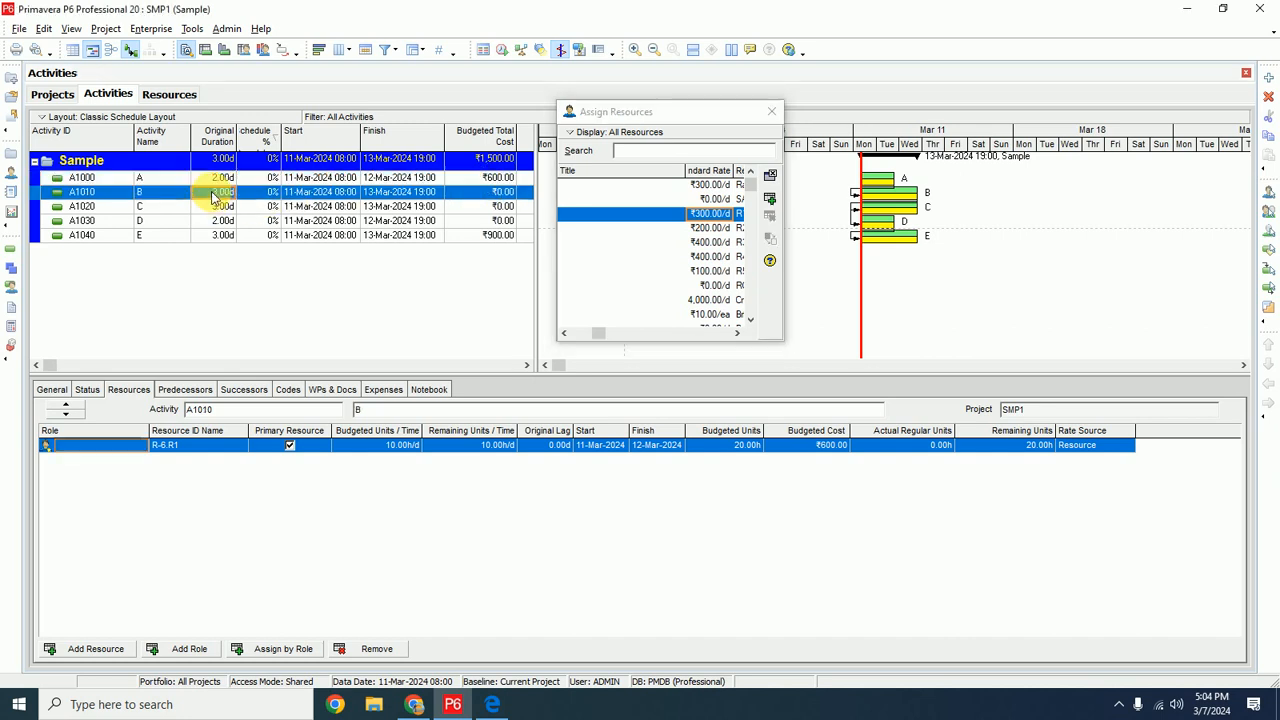
key(alt+Tab)
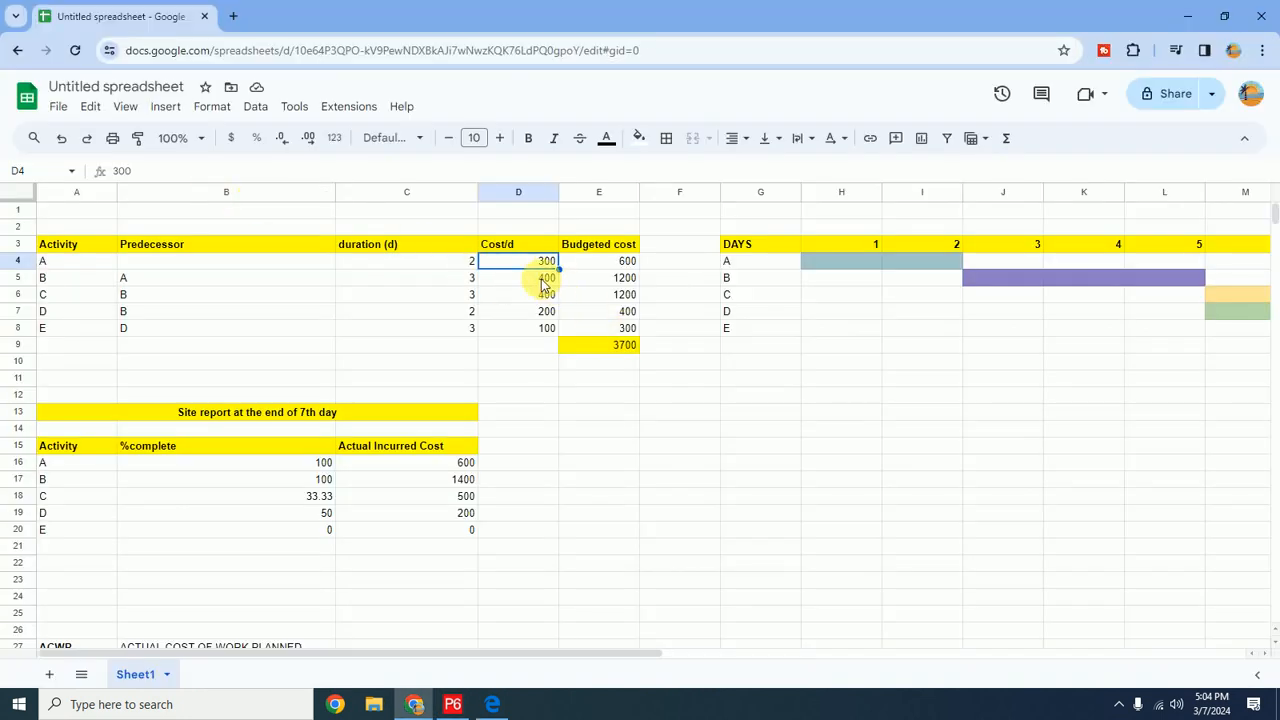
key(alt+Tab)
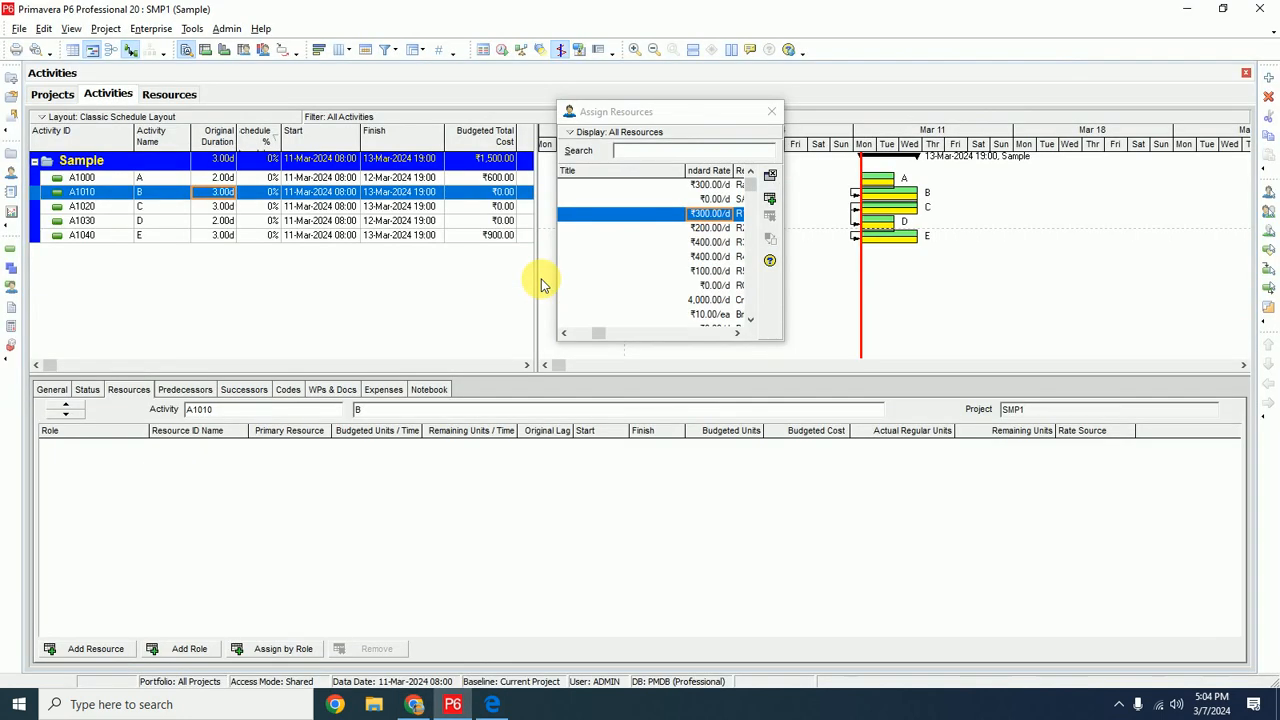
double_click(708, 245)
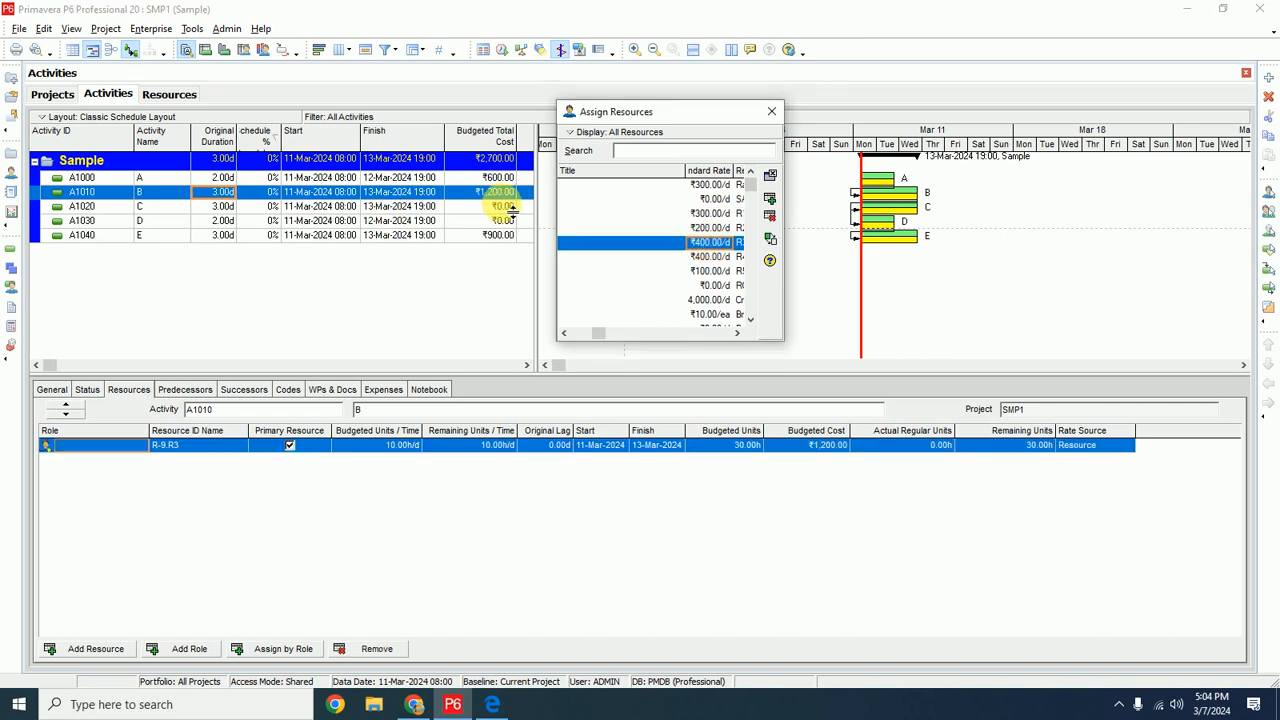
Assign resource R4 at ₹400.00/d to activity C and resource R2 at ₹200.00/d to activity D
click(224, 206)
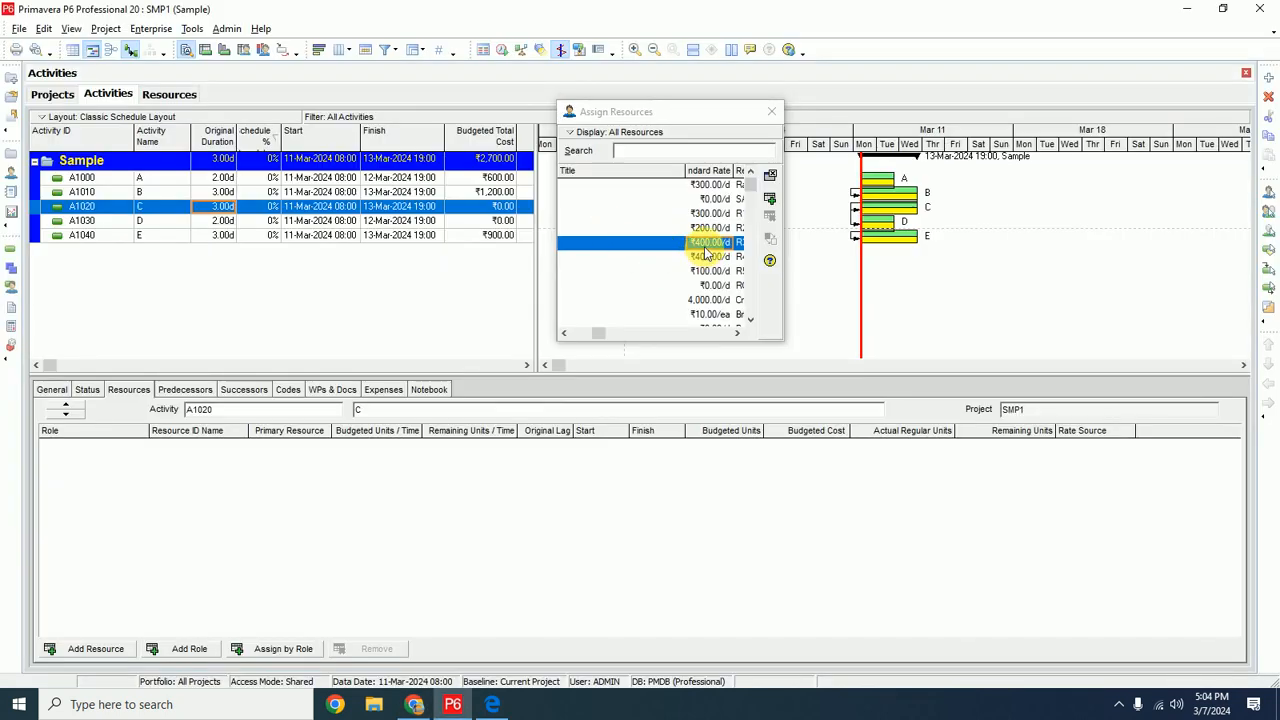
double_click(707, 257)
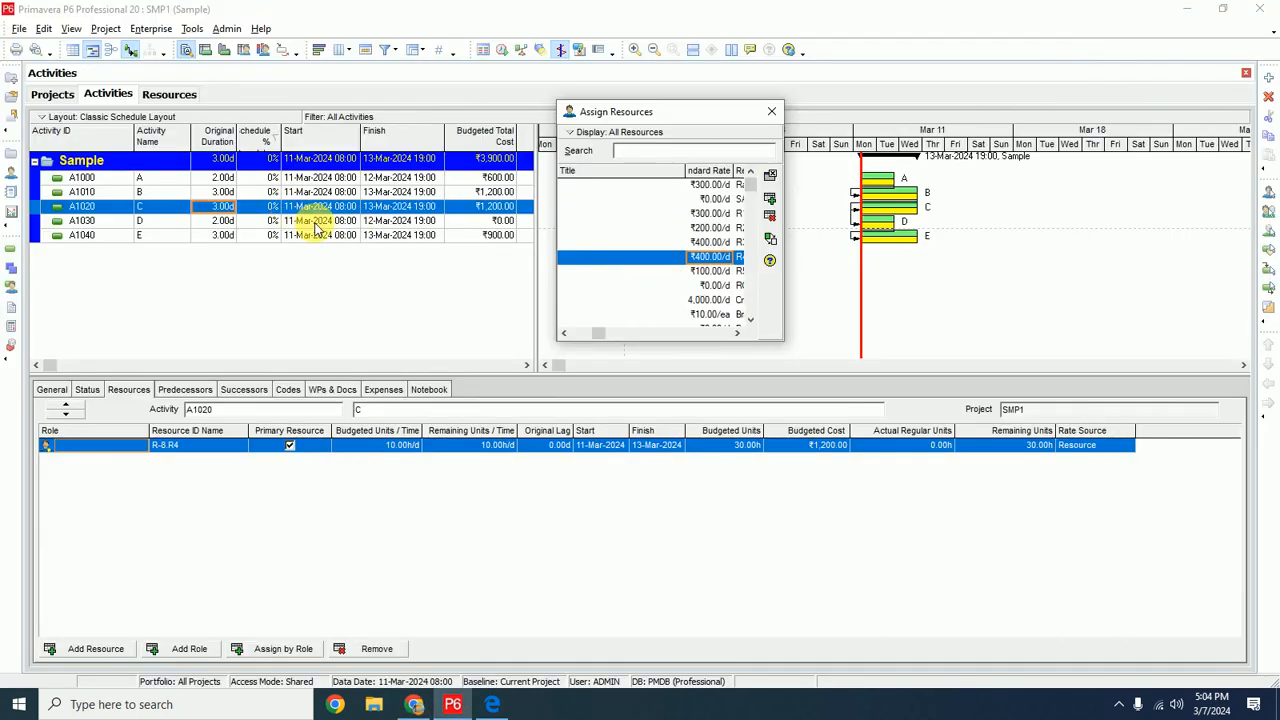
click(315, 222)
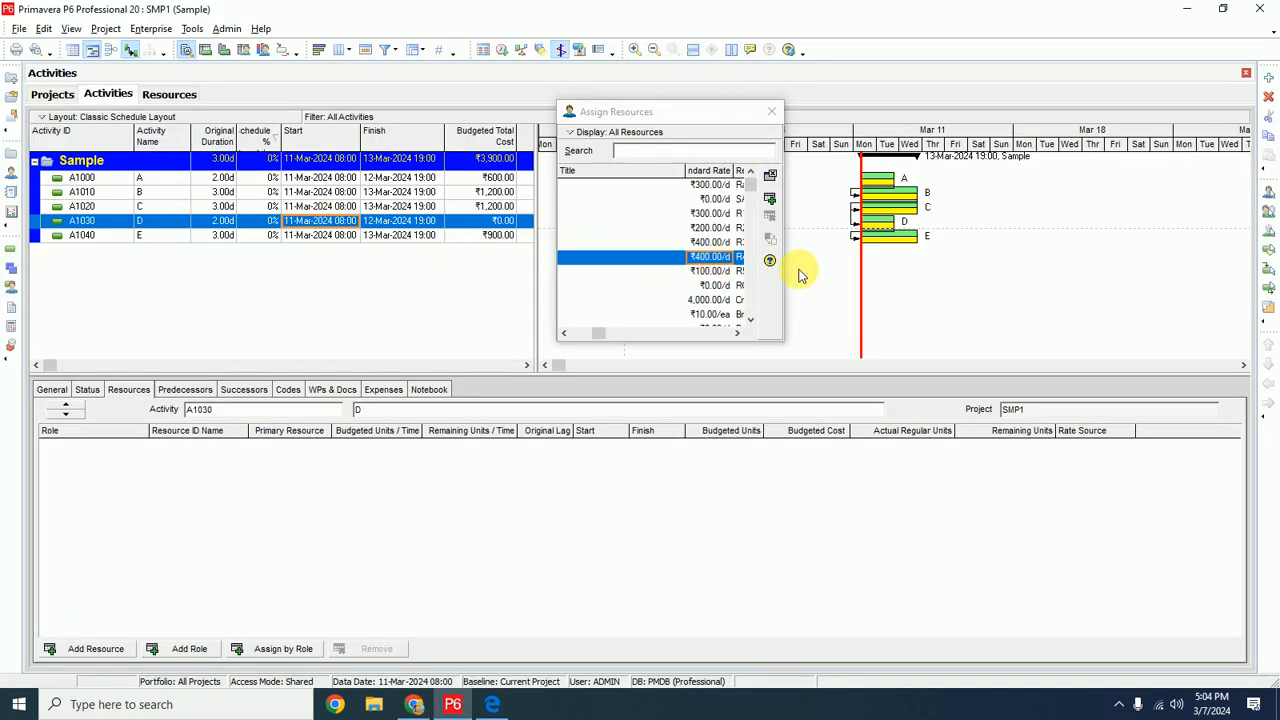
double_click(710, 228)
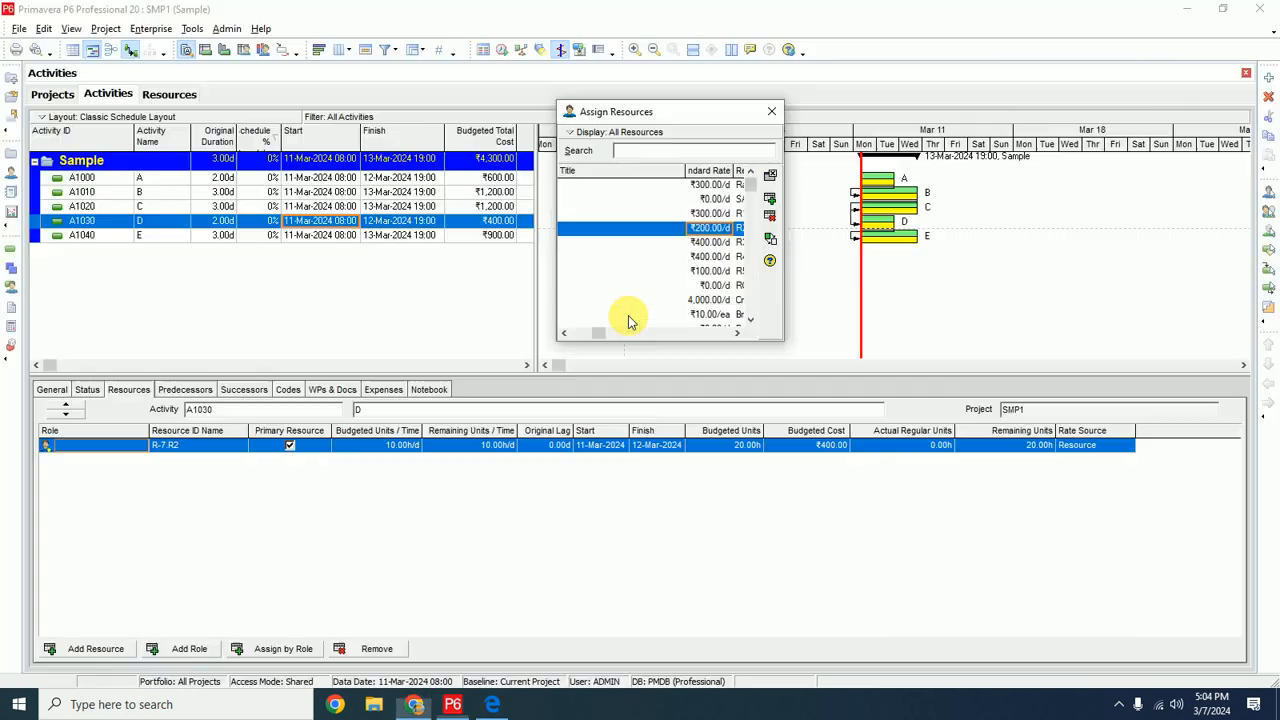
Assign resource R5 at ₹100.00/d to activity E and remove the primary resource R1 from that activity
click(321, 236)
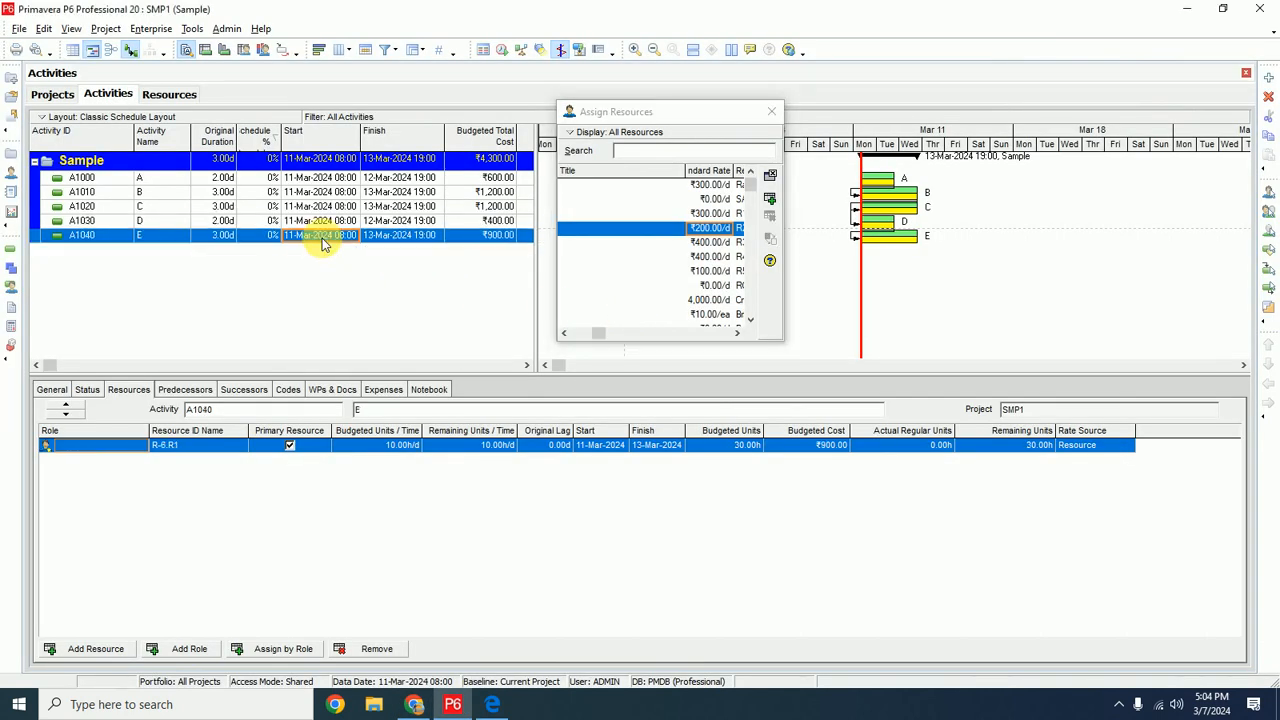
double_click(706, 272)
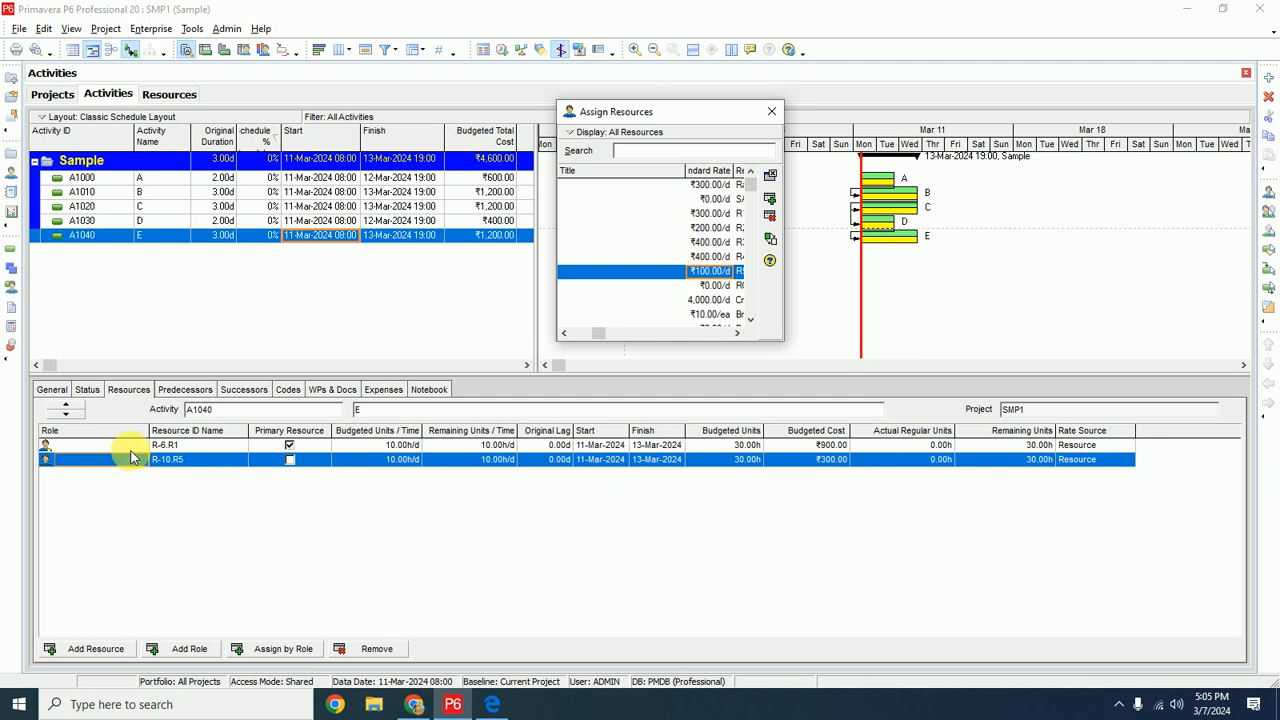
click(166, 444)
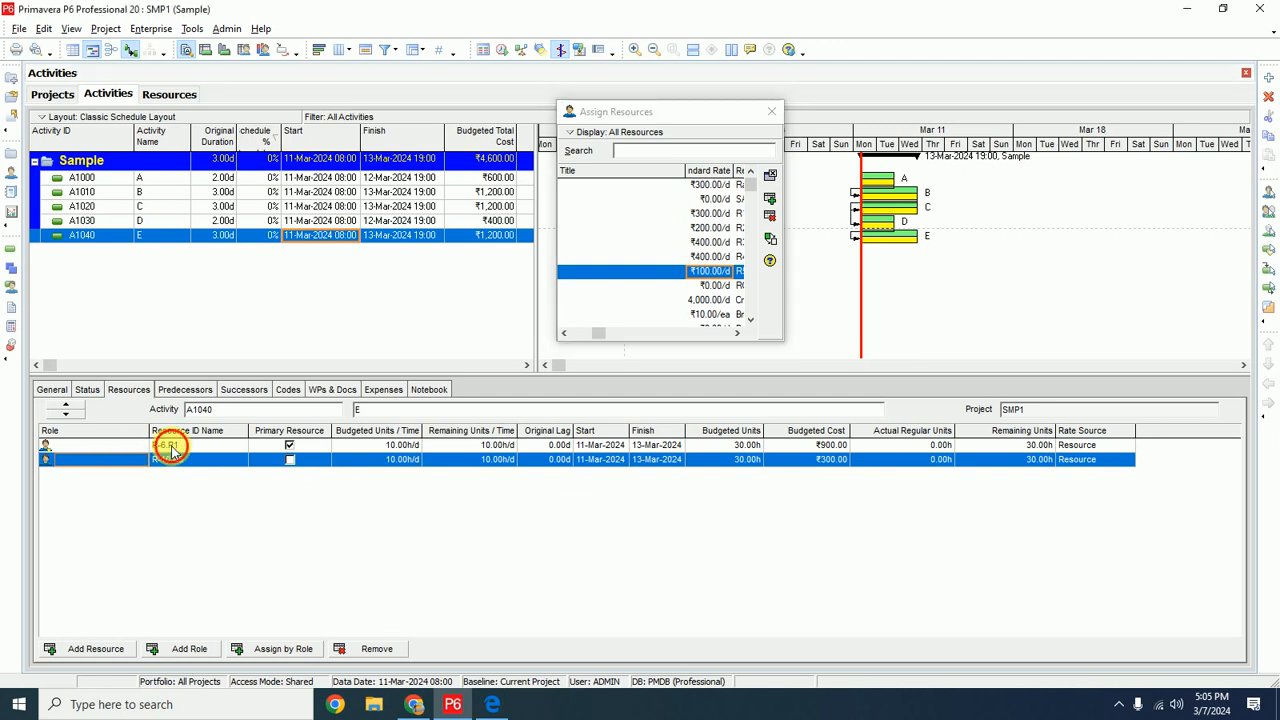
click(380, 650)
click(596, 382)
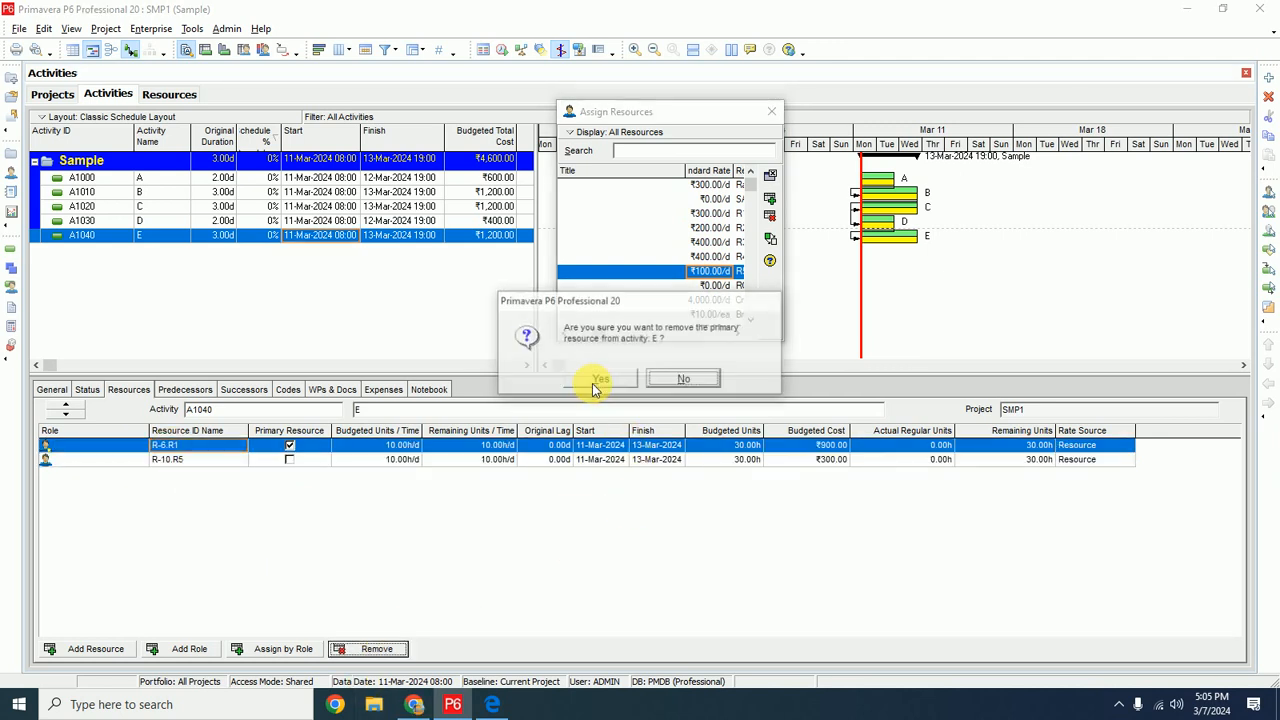
click(600, 378)
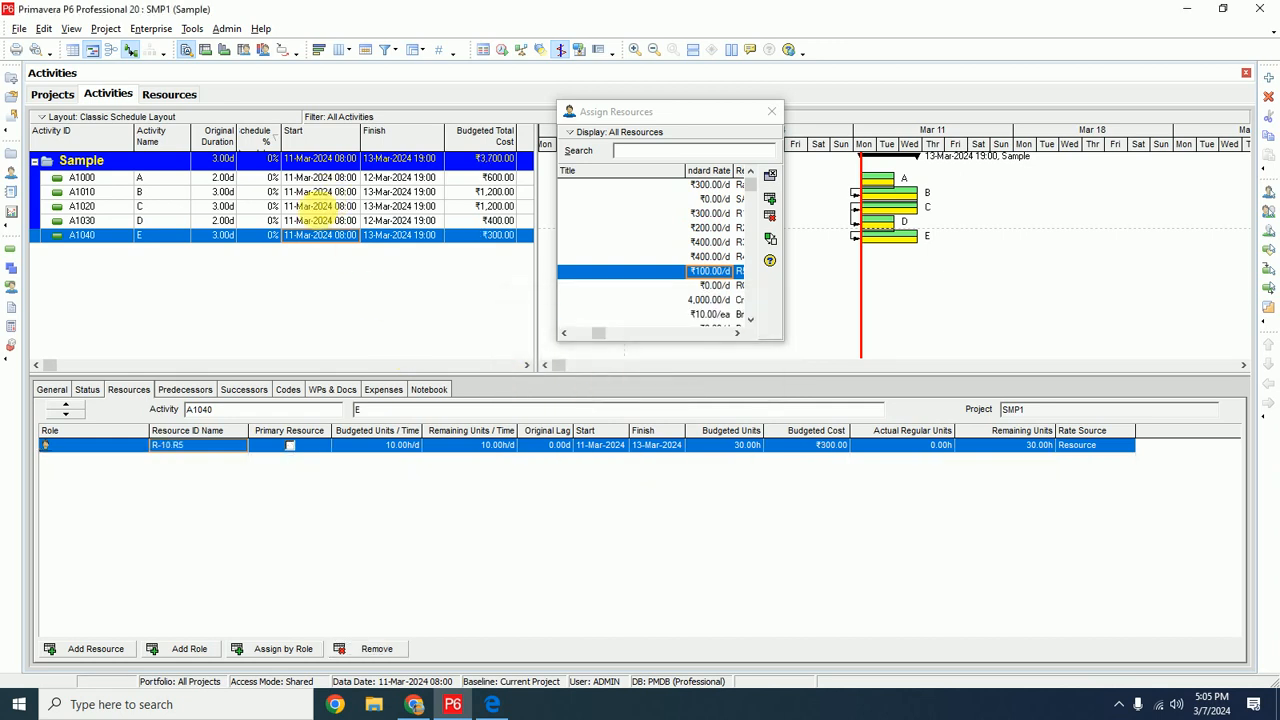
Compare the activities' budgeted total costs in Primavera P6 with the budgeted costs in the Google Sheets spreadsheet
click(310, 224)
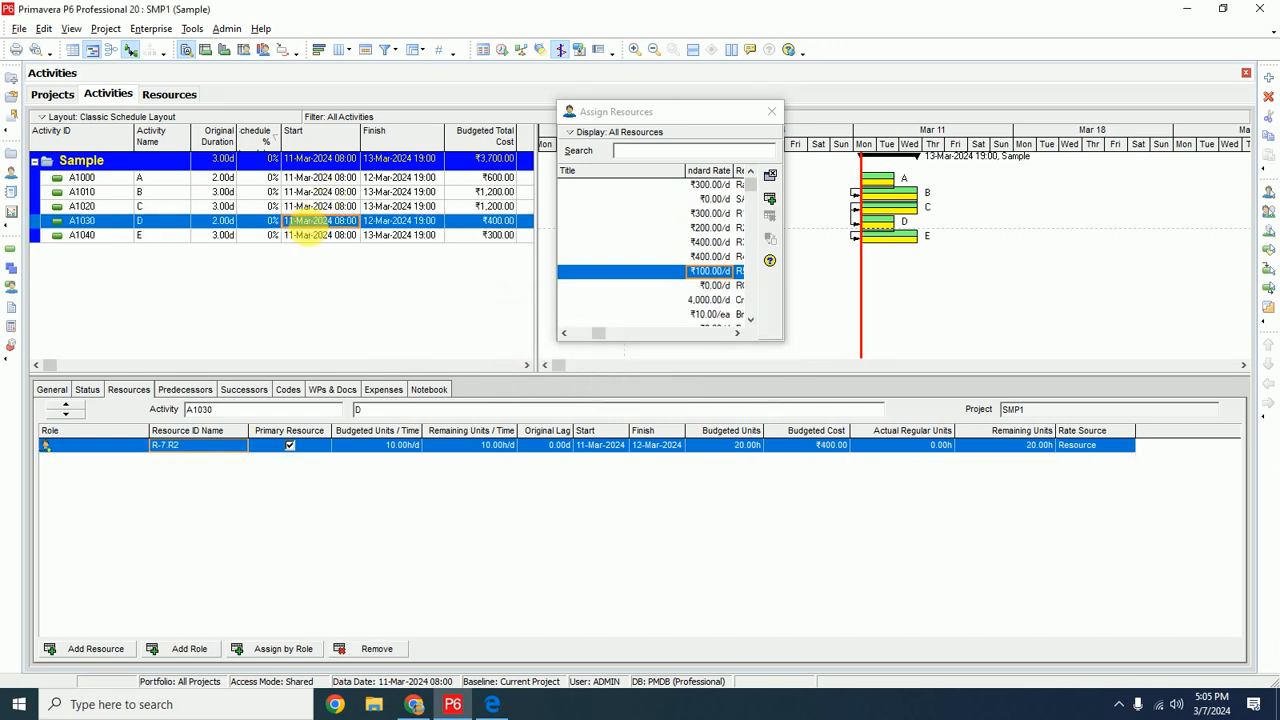
key(alt+Tab)
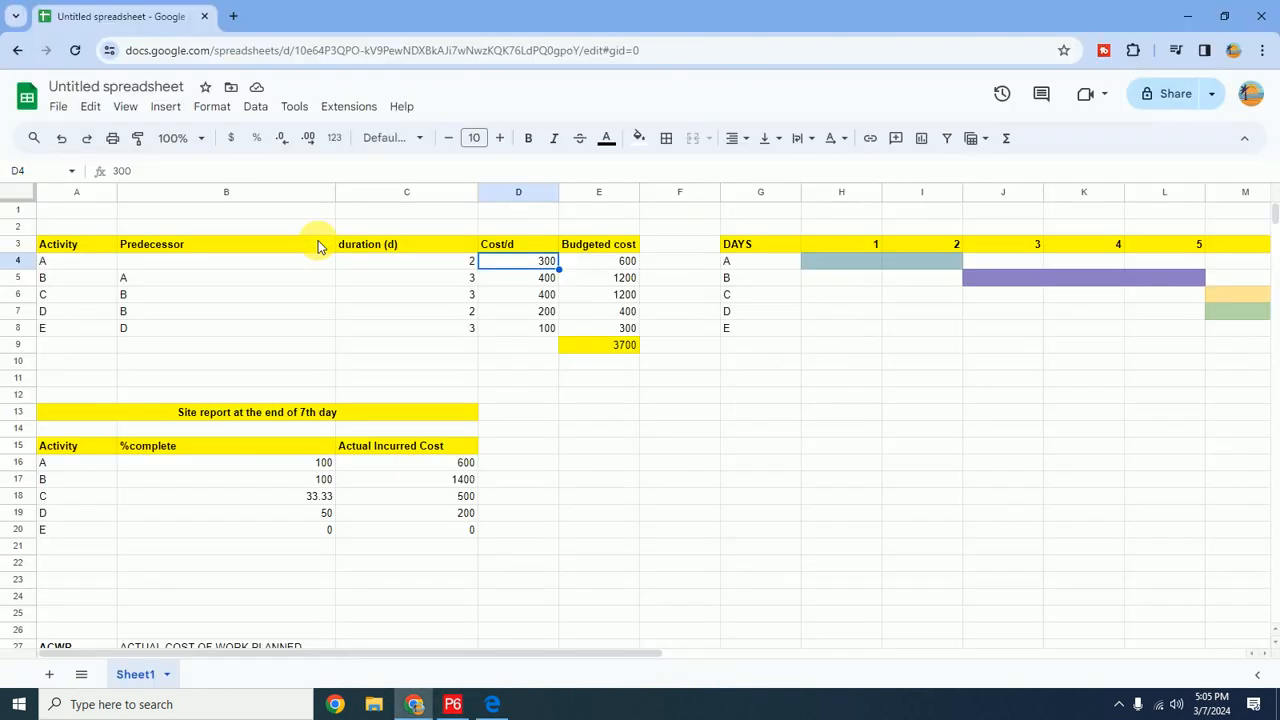
key(alt+Tab)
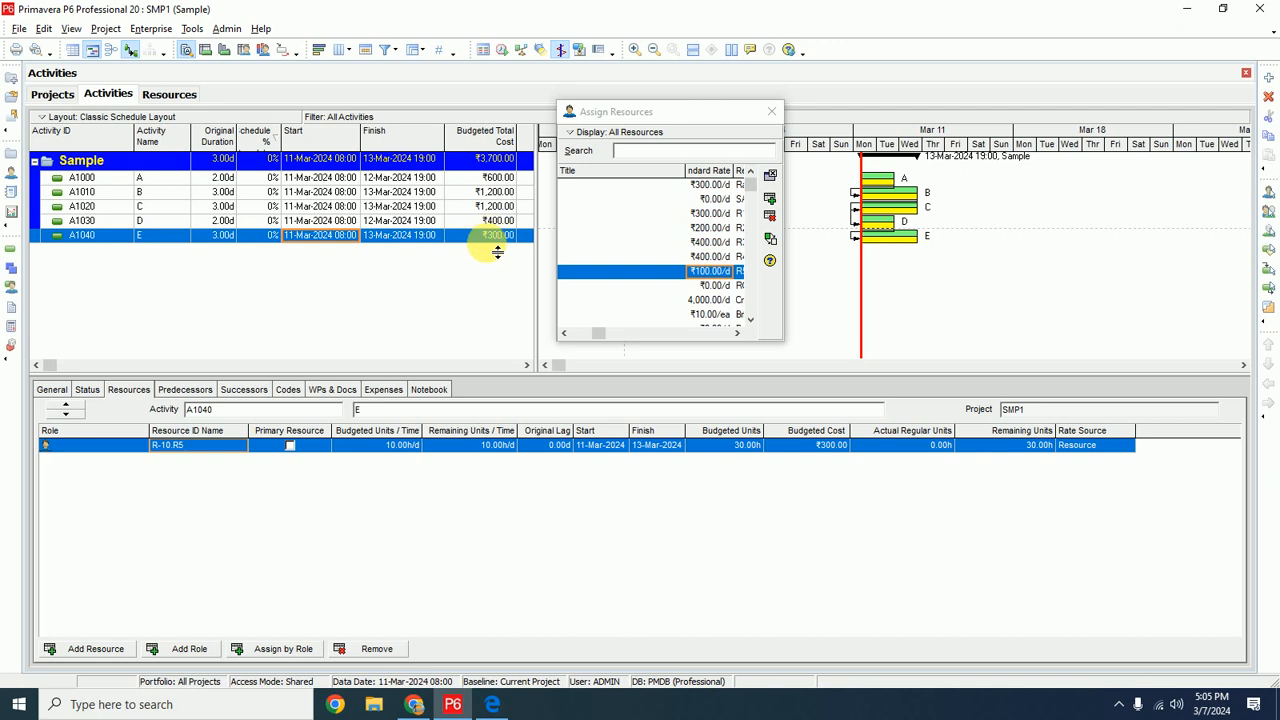
key(alt+Tab)
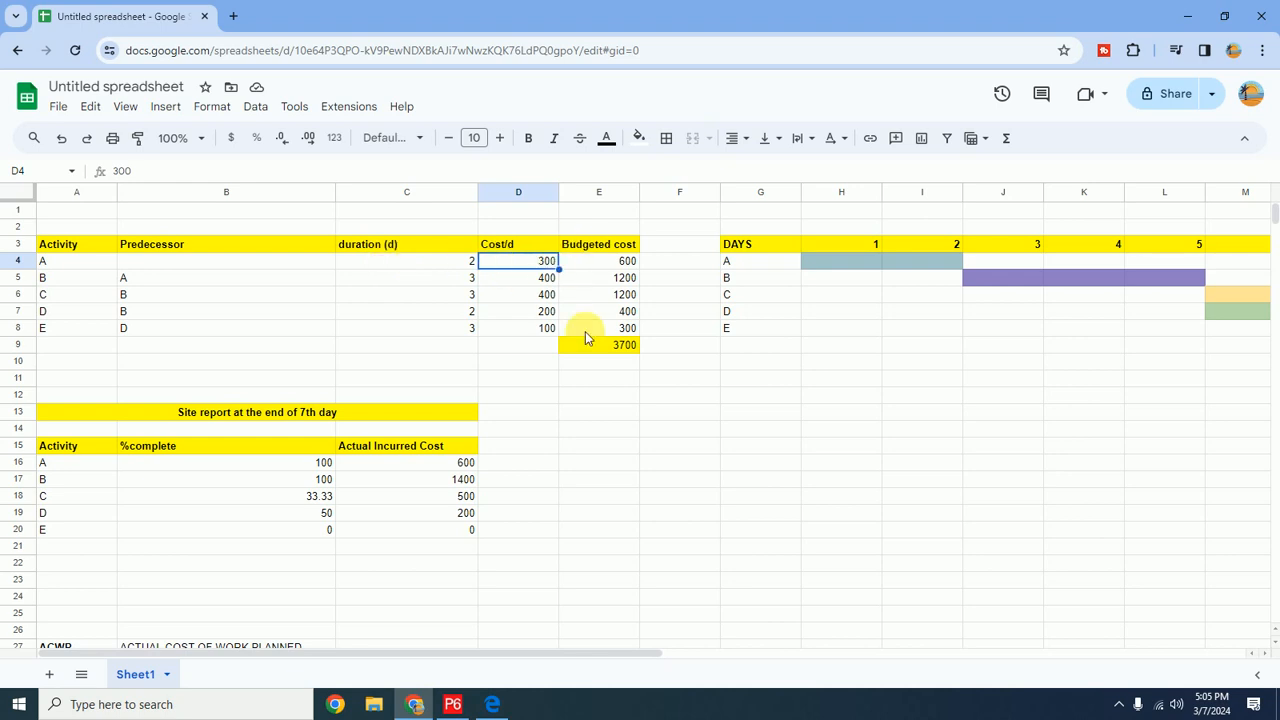
key(alt+Tab)
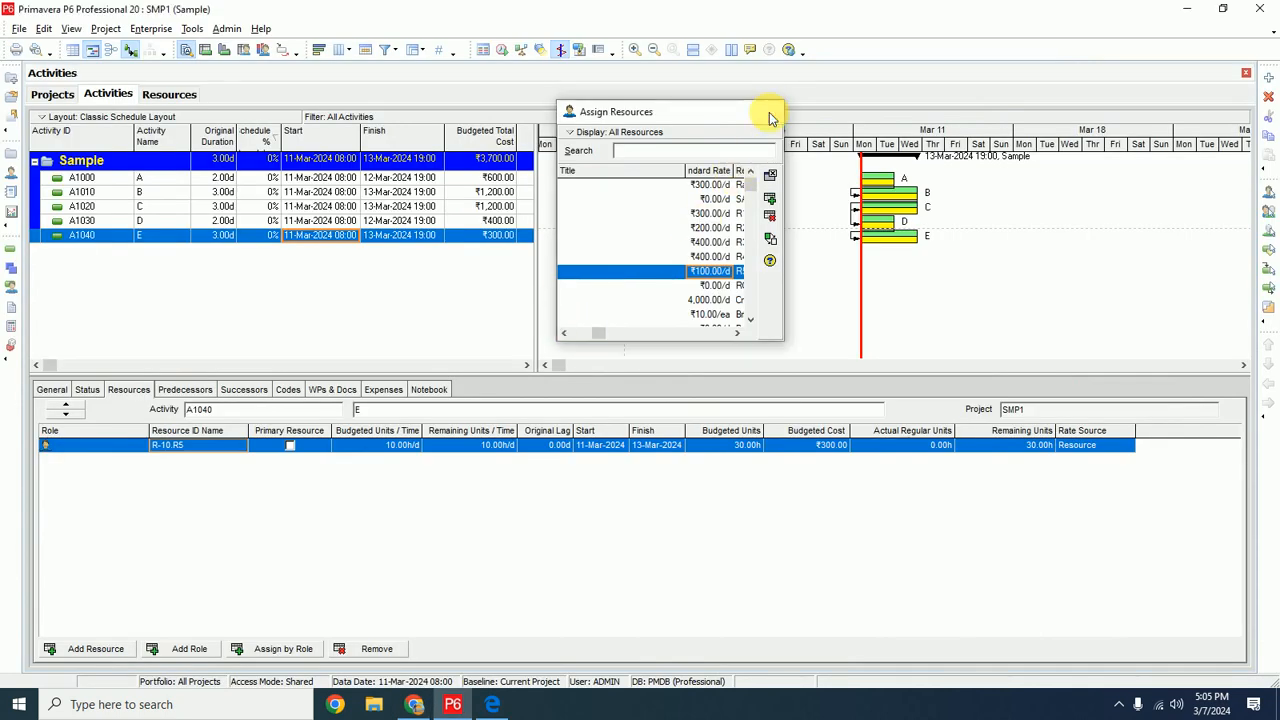
Close the resource assignment window and schedule the Sample project using its own data date
click(771, 111)
click(502, 49)
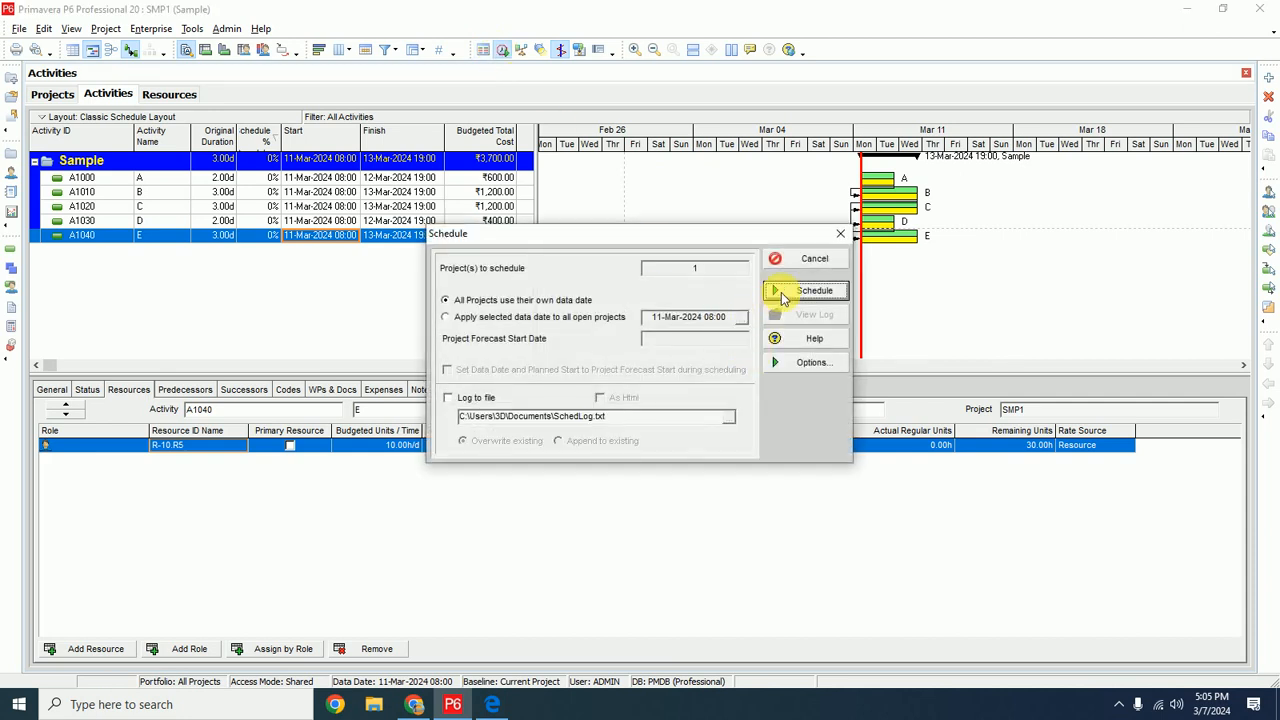
click(805, 290)
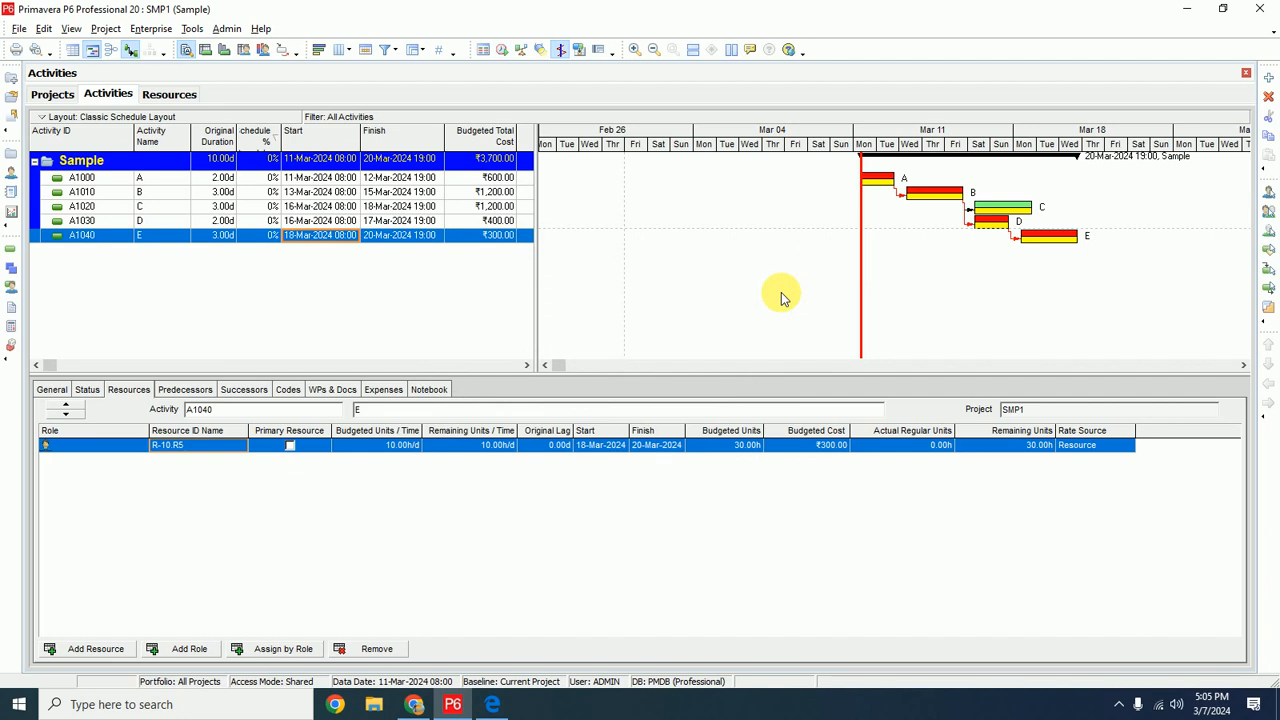
Compare the Sample project's scheduled activities with the activity table in the Google Sheets spreadsheet
key(alt+Tab)
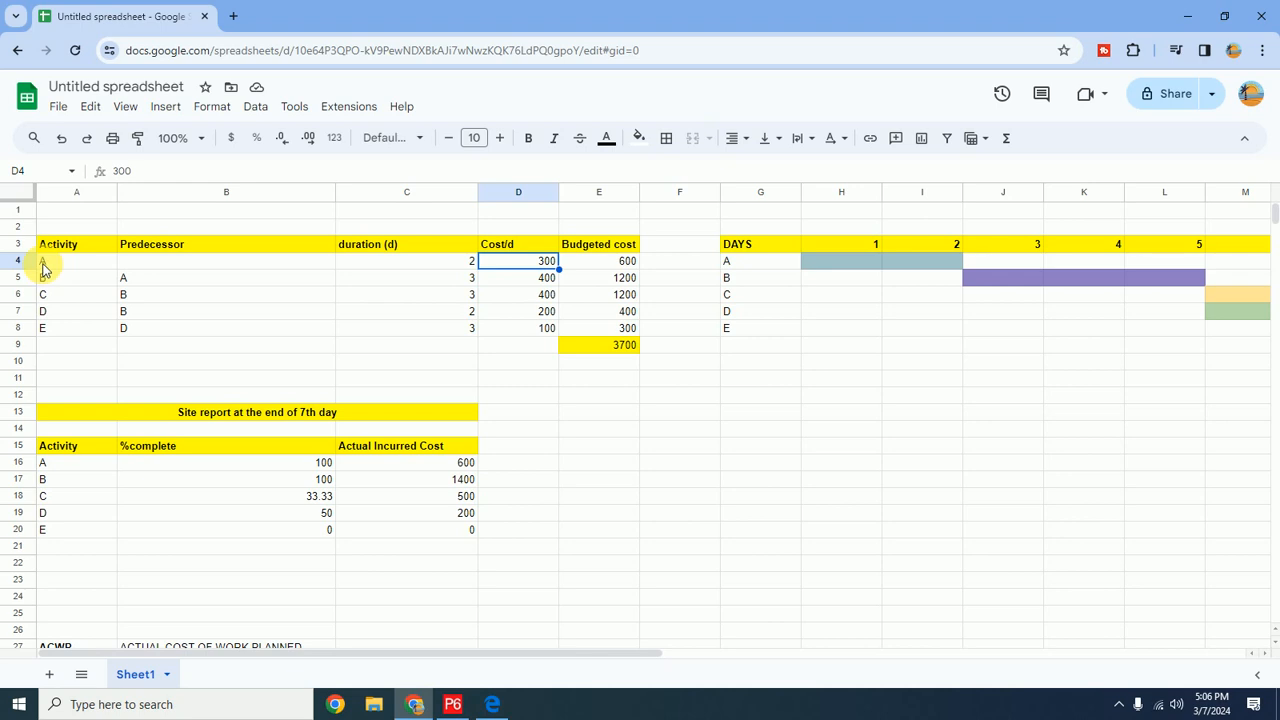
key(alt+Tab)
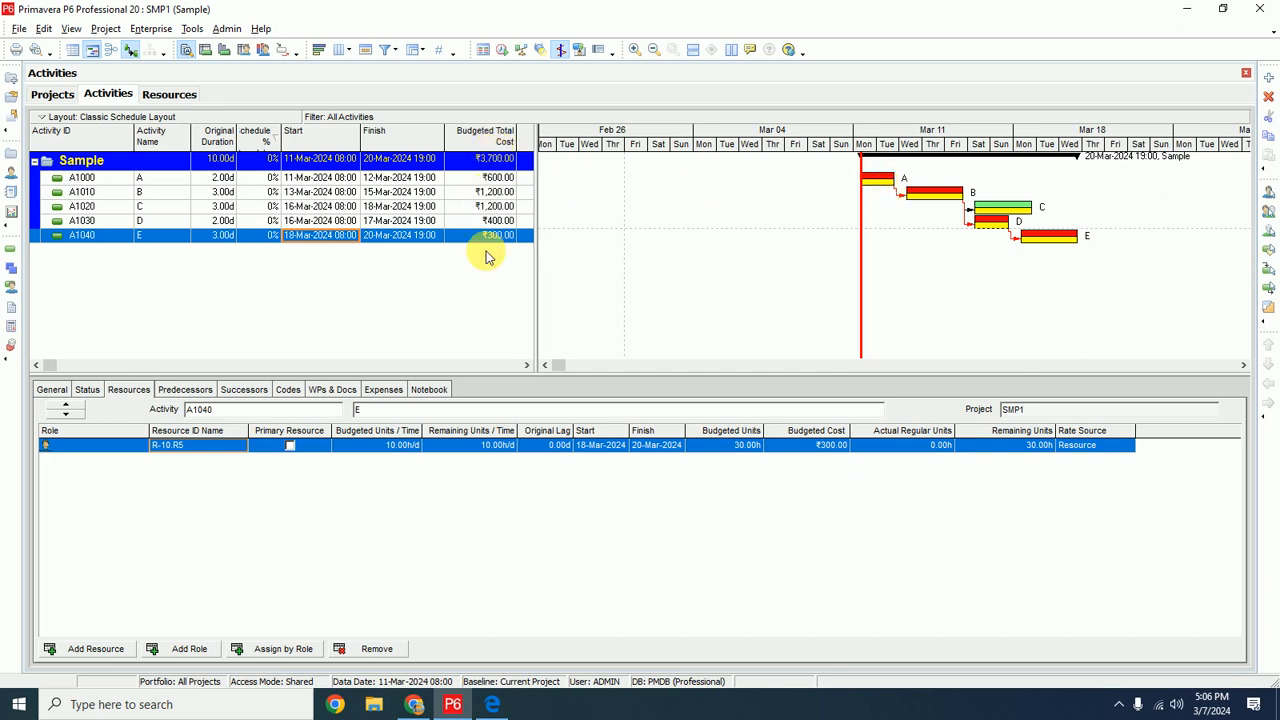
key(alt+Tab)
key(alt+Tab)
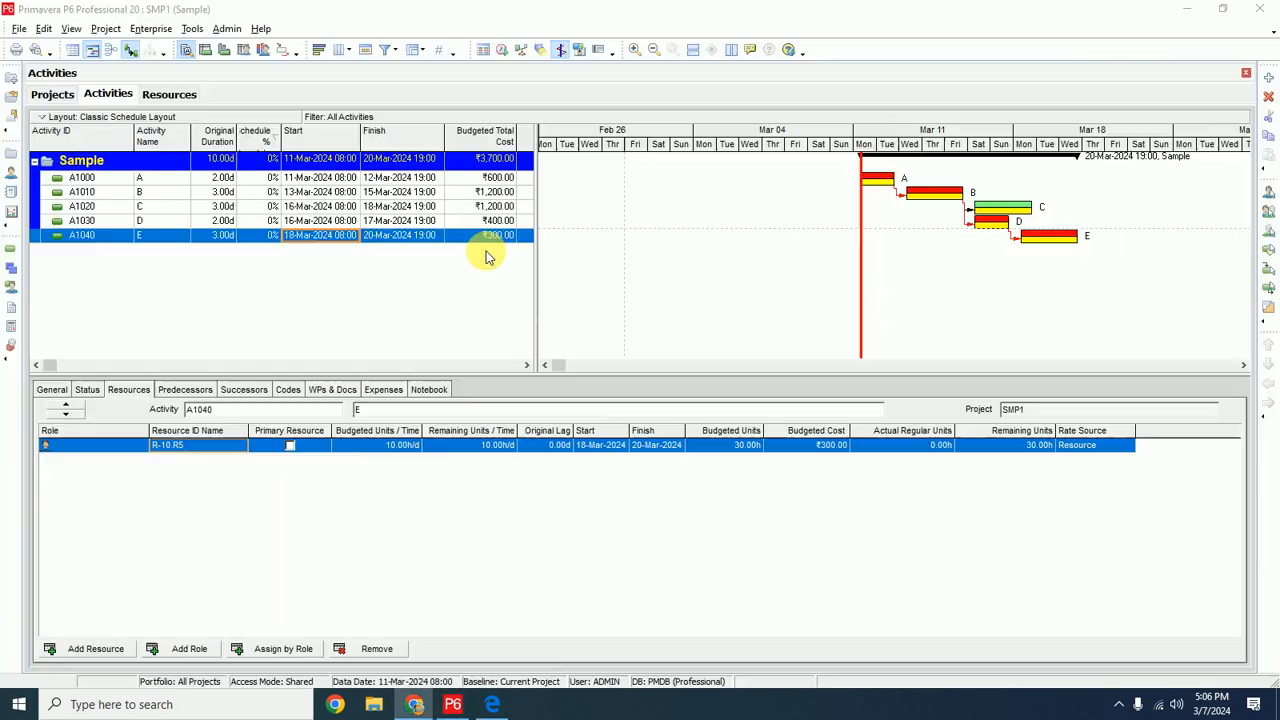
Save a copy of the current Sample project as a new baseline
click(104, 33)
click(125, 106)
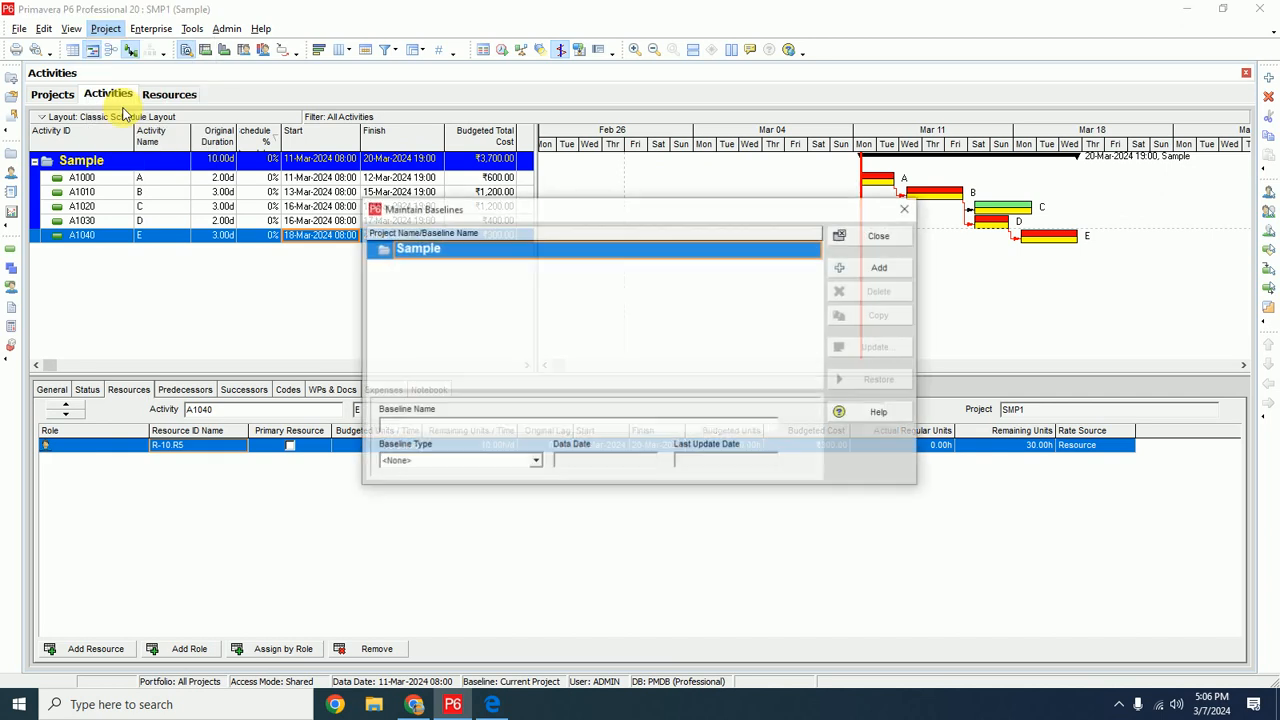
click(879, 277)
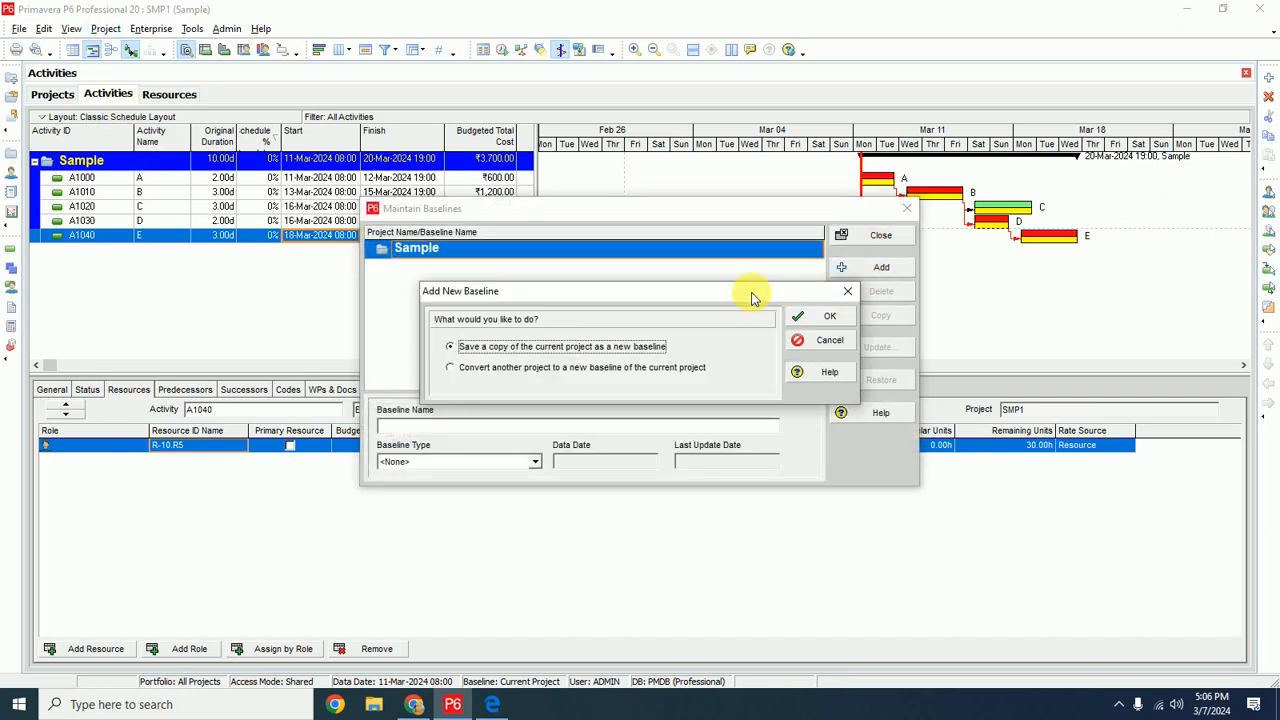
click(818, 317)
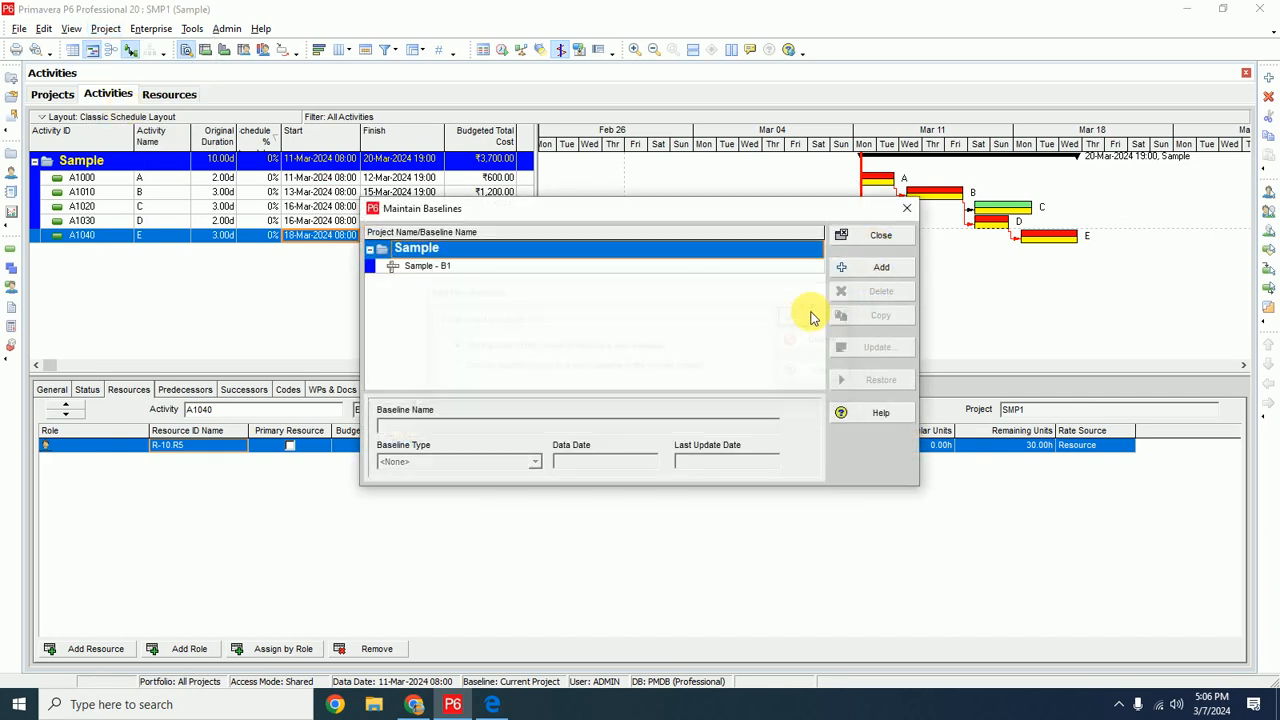
click(405, 266)
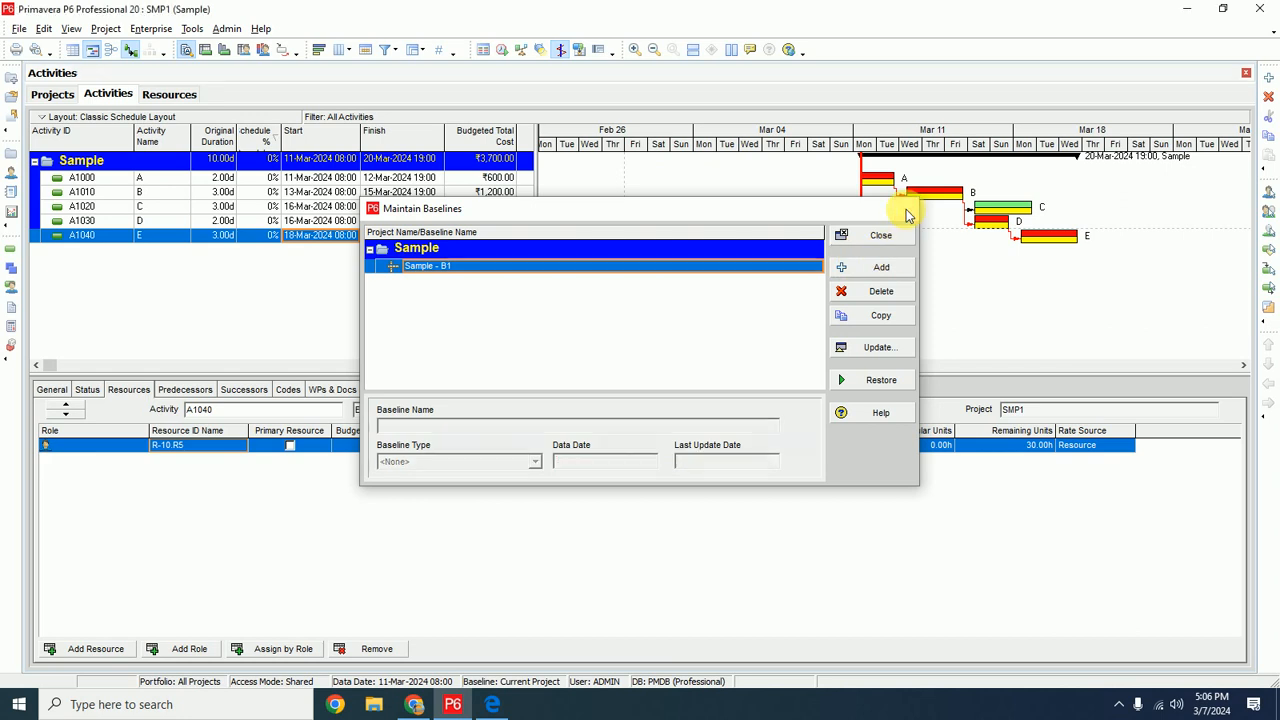
click(905, 210)
Assign Sample - B1 as both the project baseline and the primary user baseline of the Sample project
click(97, 31)
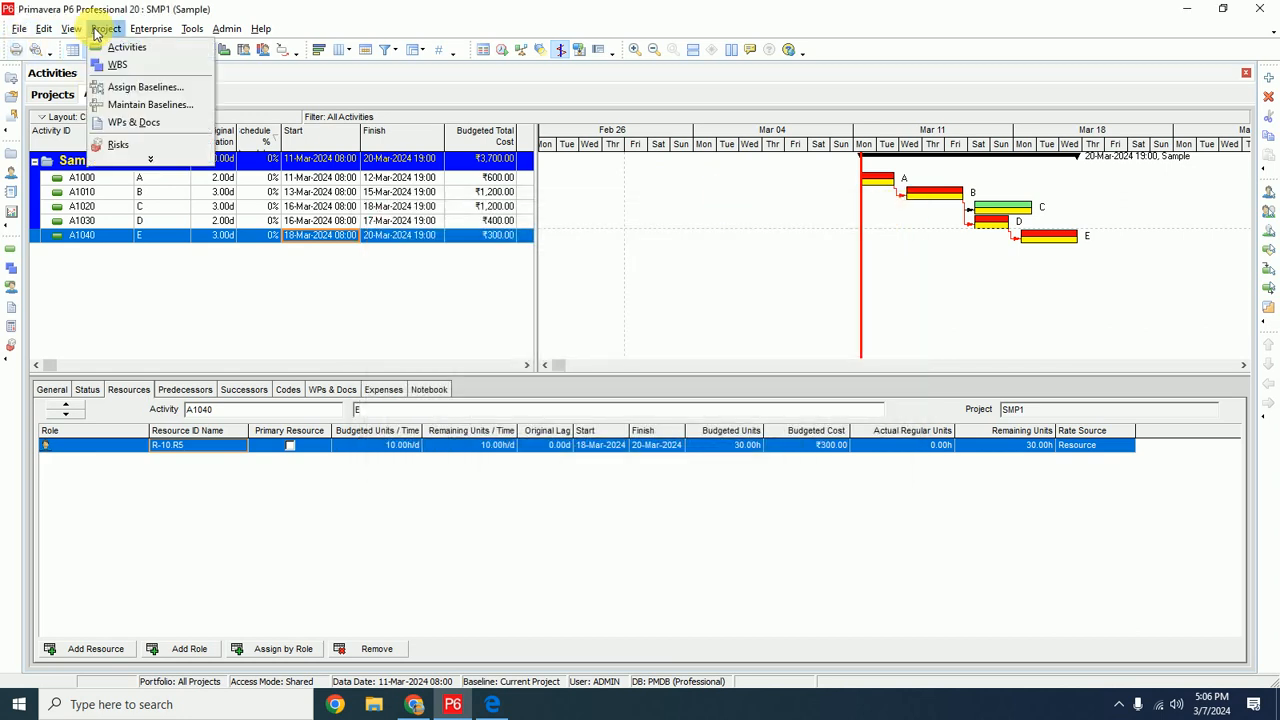
click(146, 87)
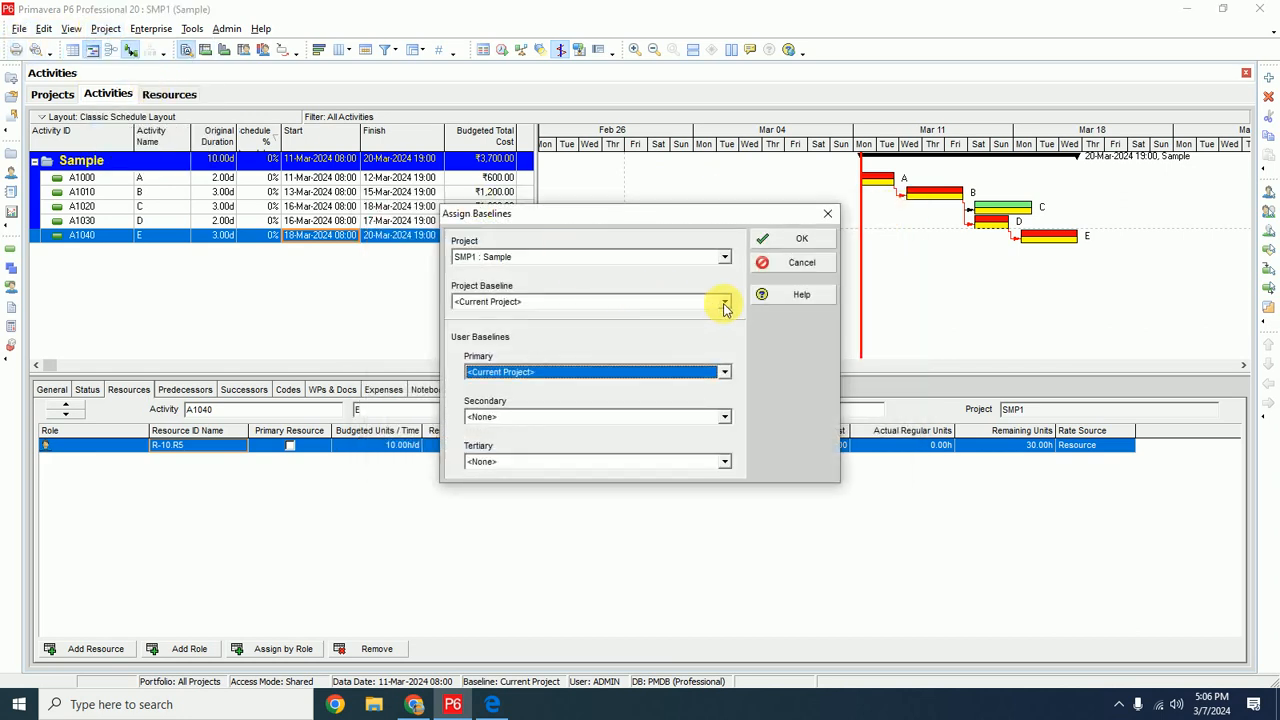
click(724, 303)
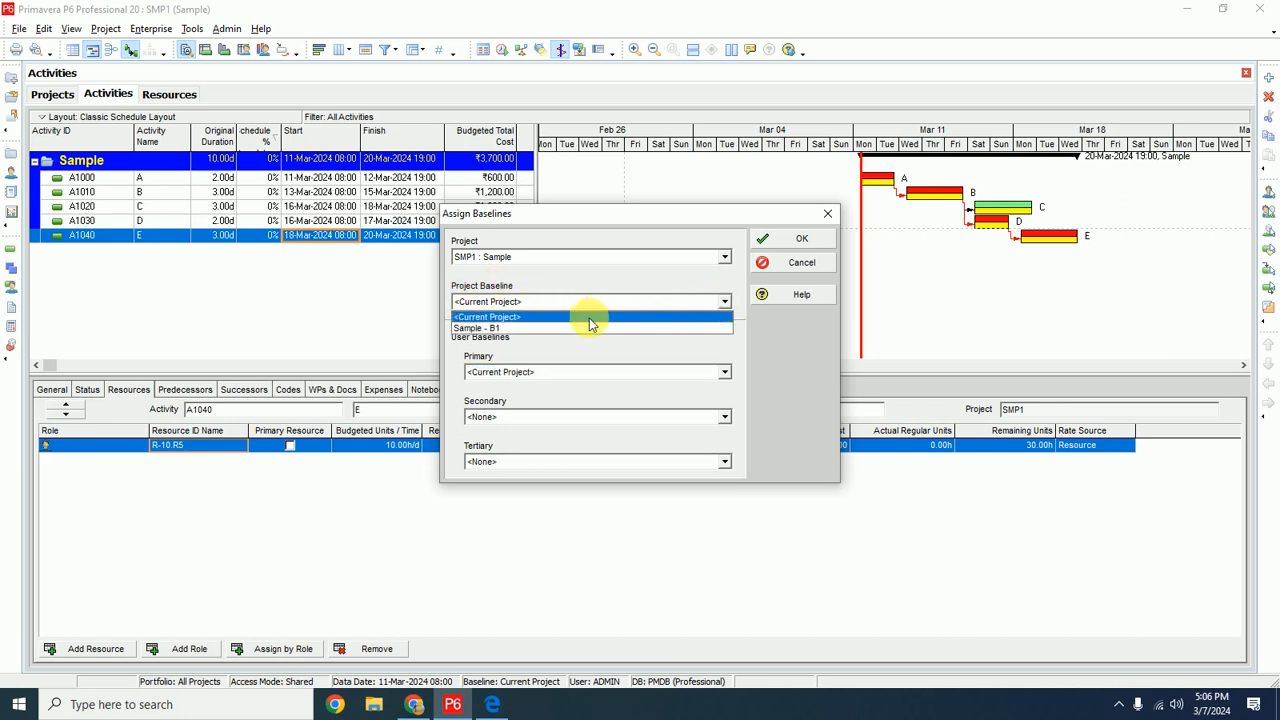
click(494, 328)
click(724, 372)
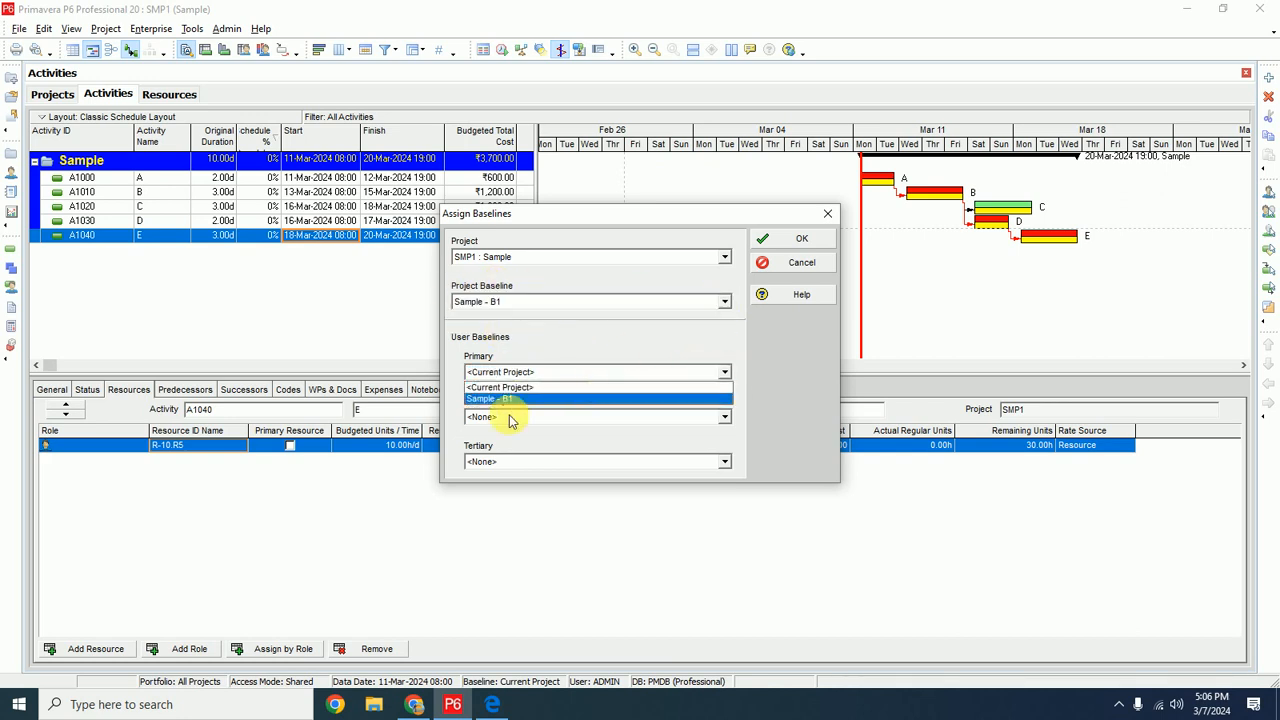
click(495, 399)
click(790, 241)
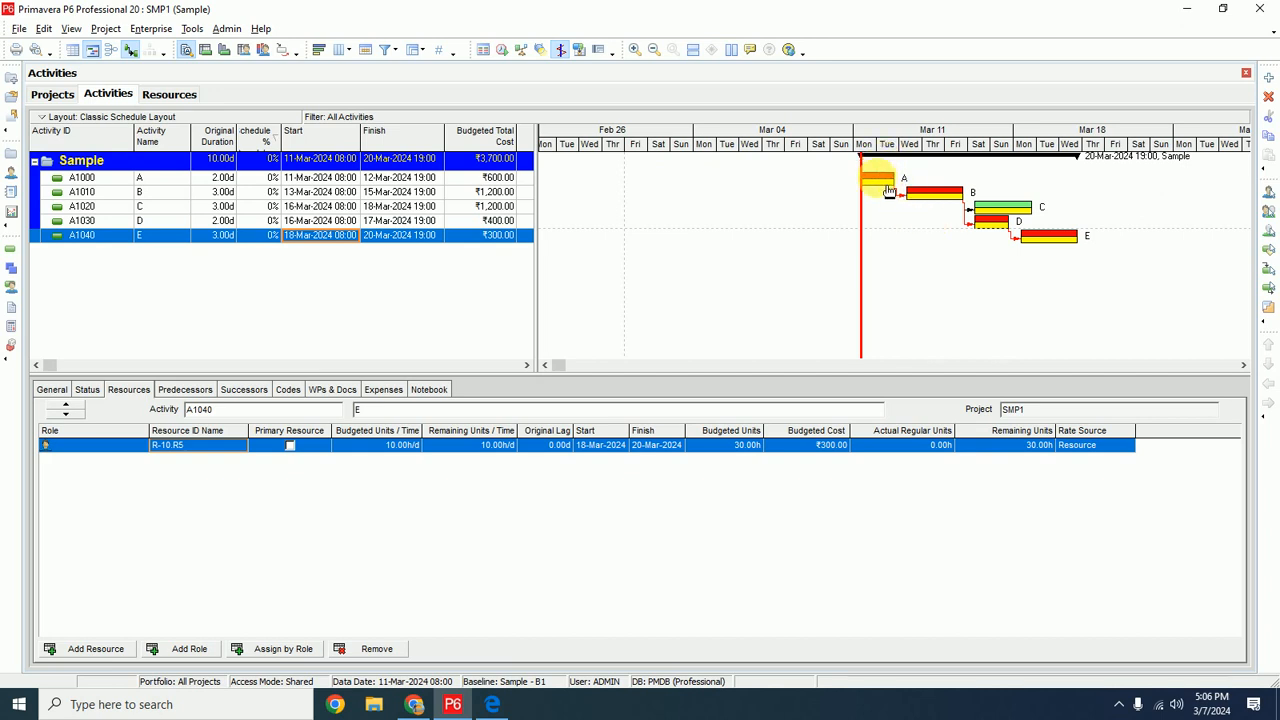
Switch to the Google Sheets spreadsheet and label the end-of-day-7 line PLAN in cell O11
key(alt+Tab)
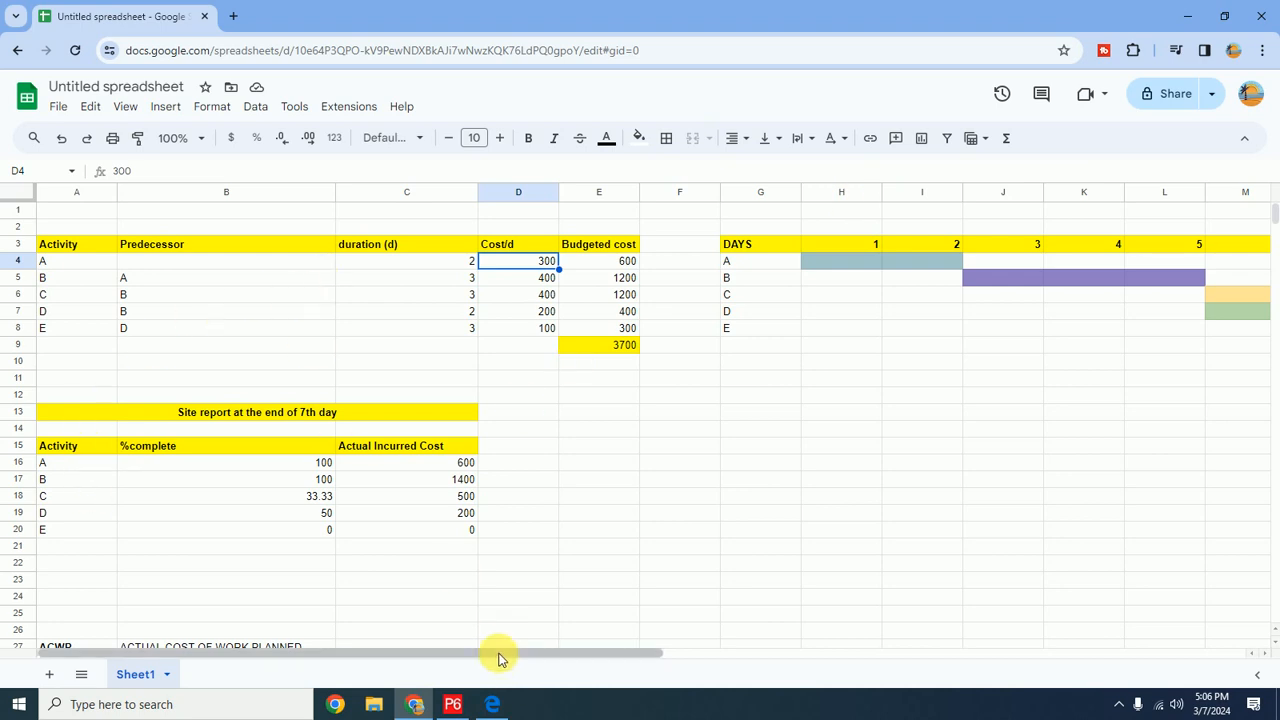
drag(500, 658, 805, 643)
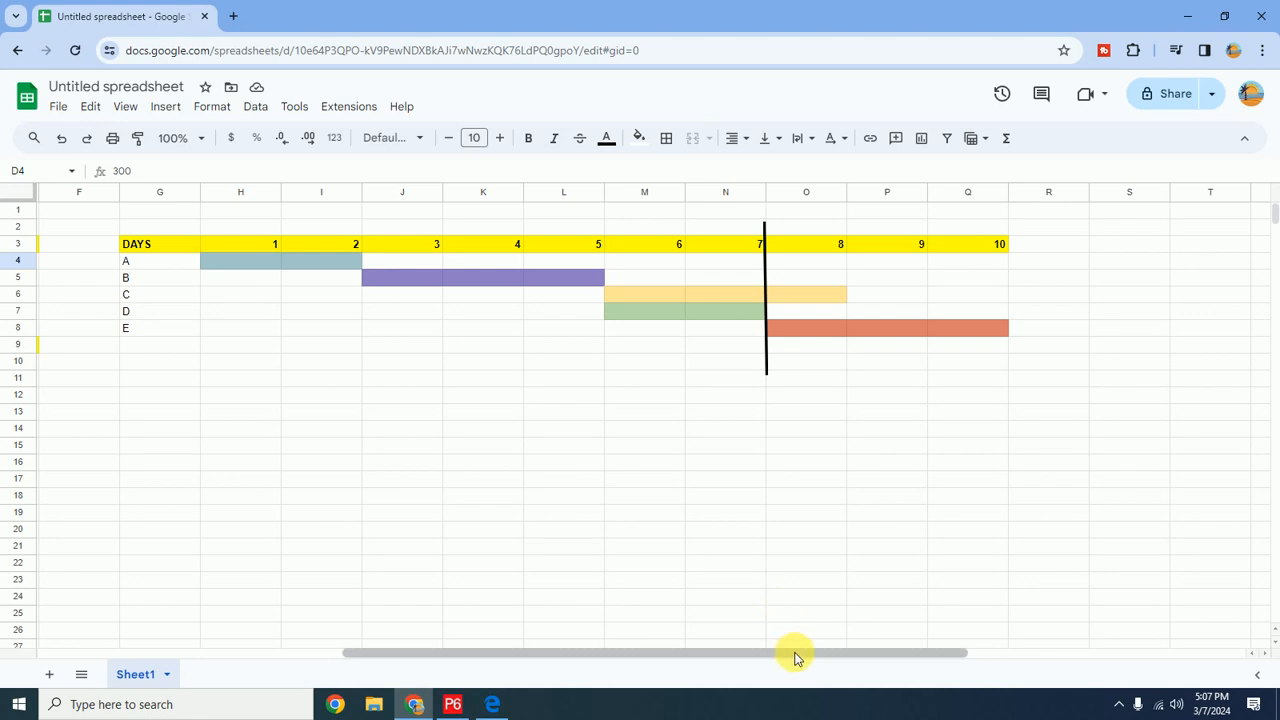
drag(796, 652, 443, 648)
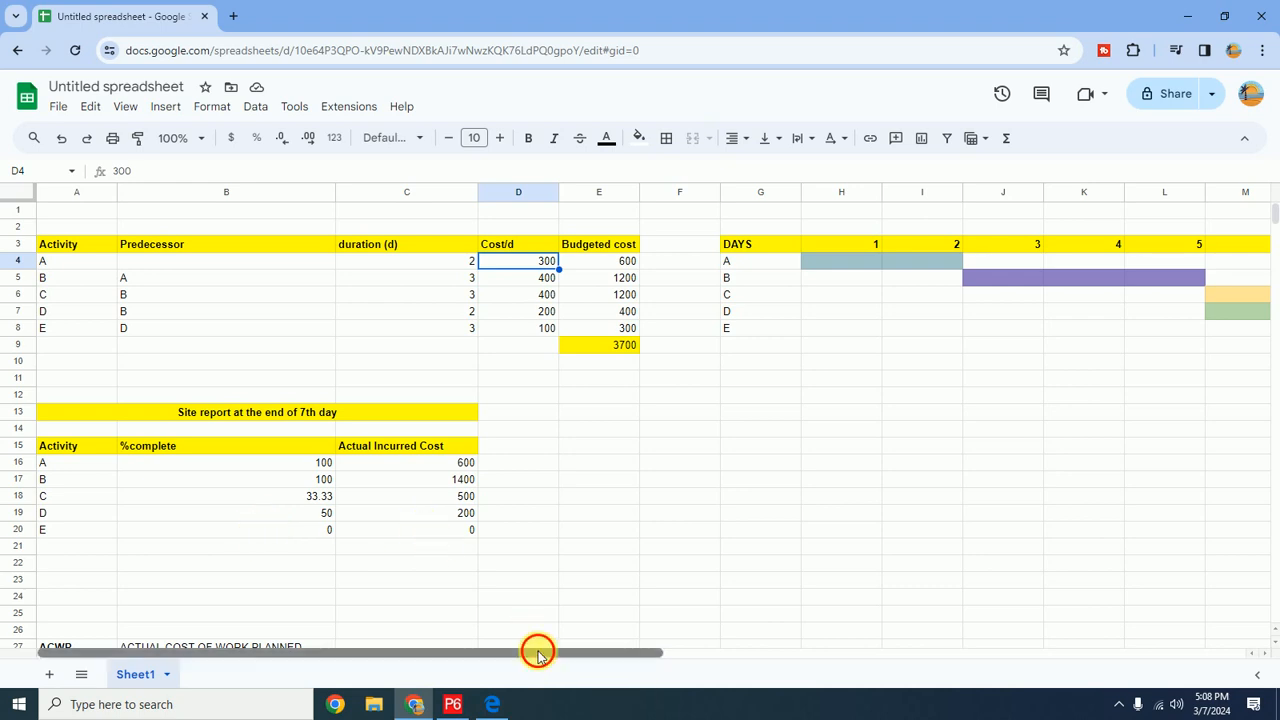
drag(540, 650, 806, 648)
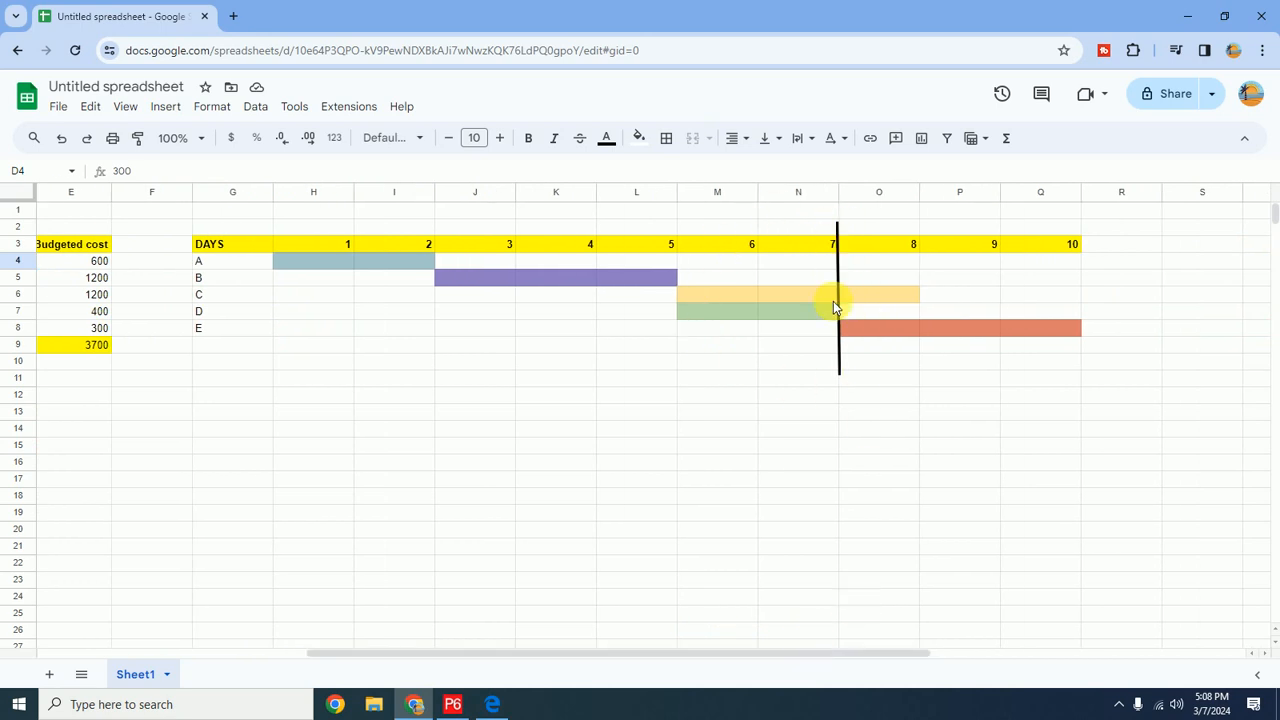
drag(838, 365, 840, 380)
click(854, 382)
text(PL)
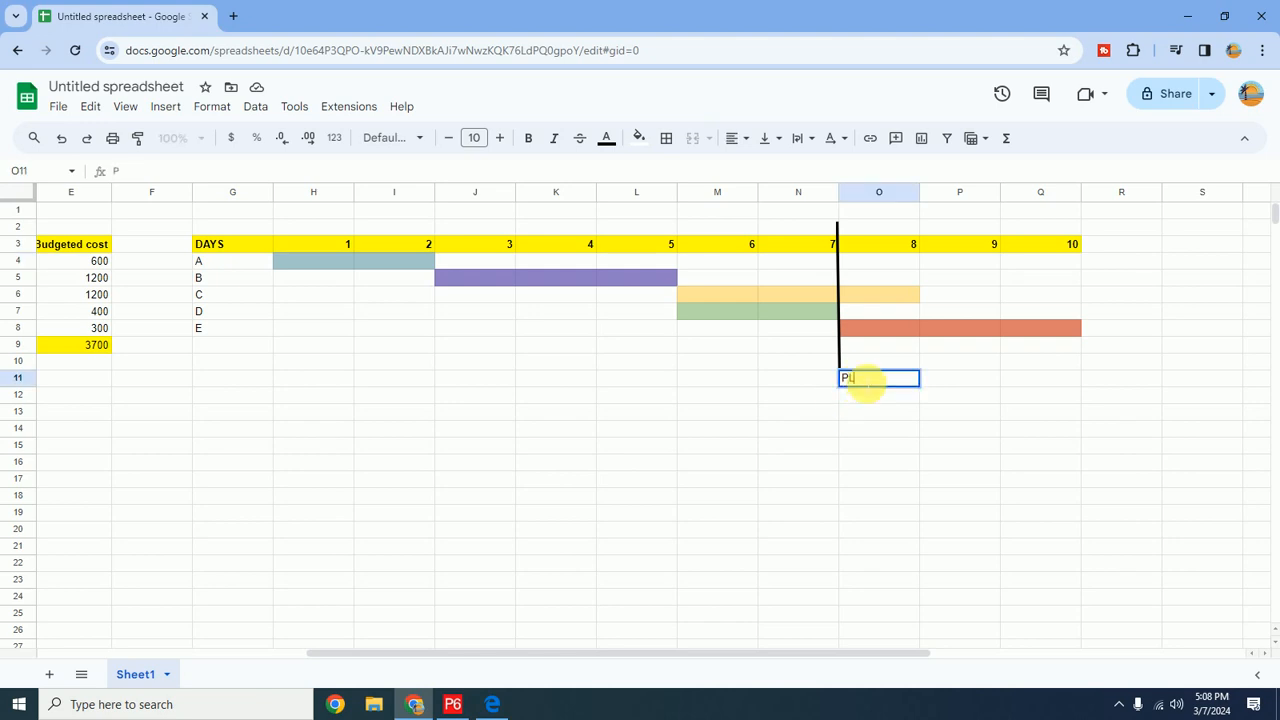
text(AN)
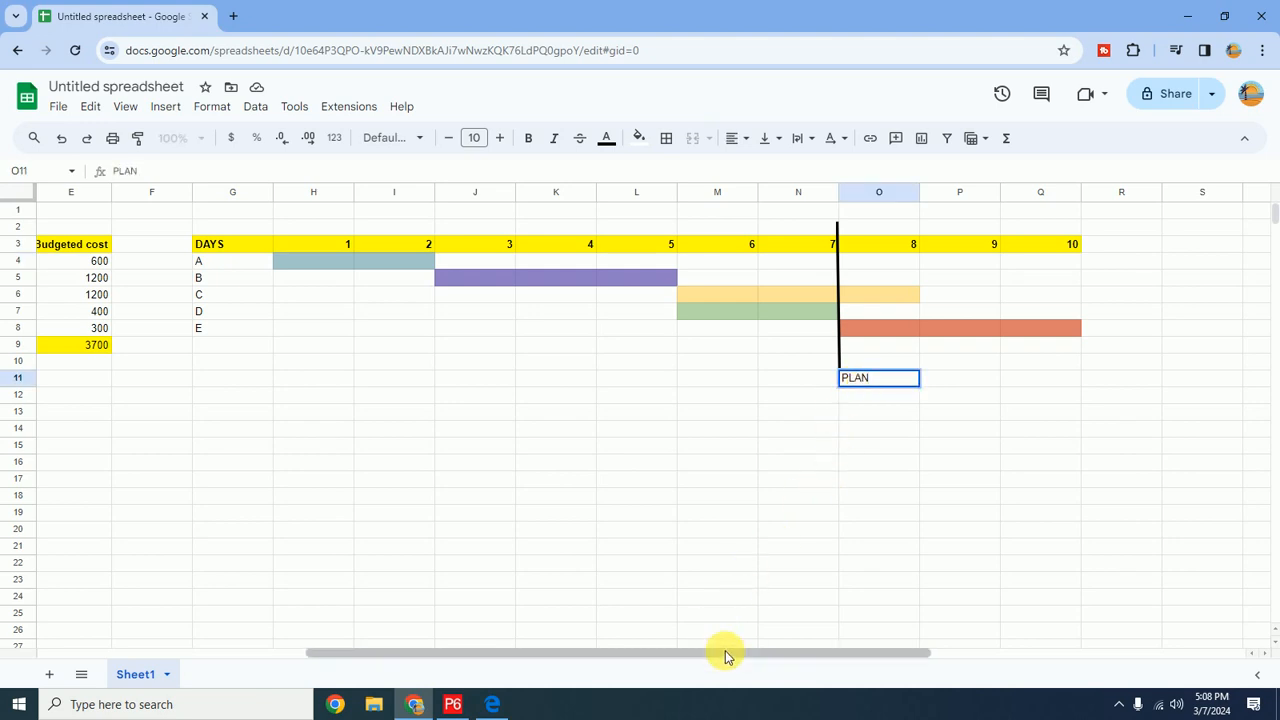
drag(729, 655, 560, 647)
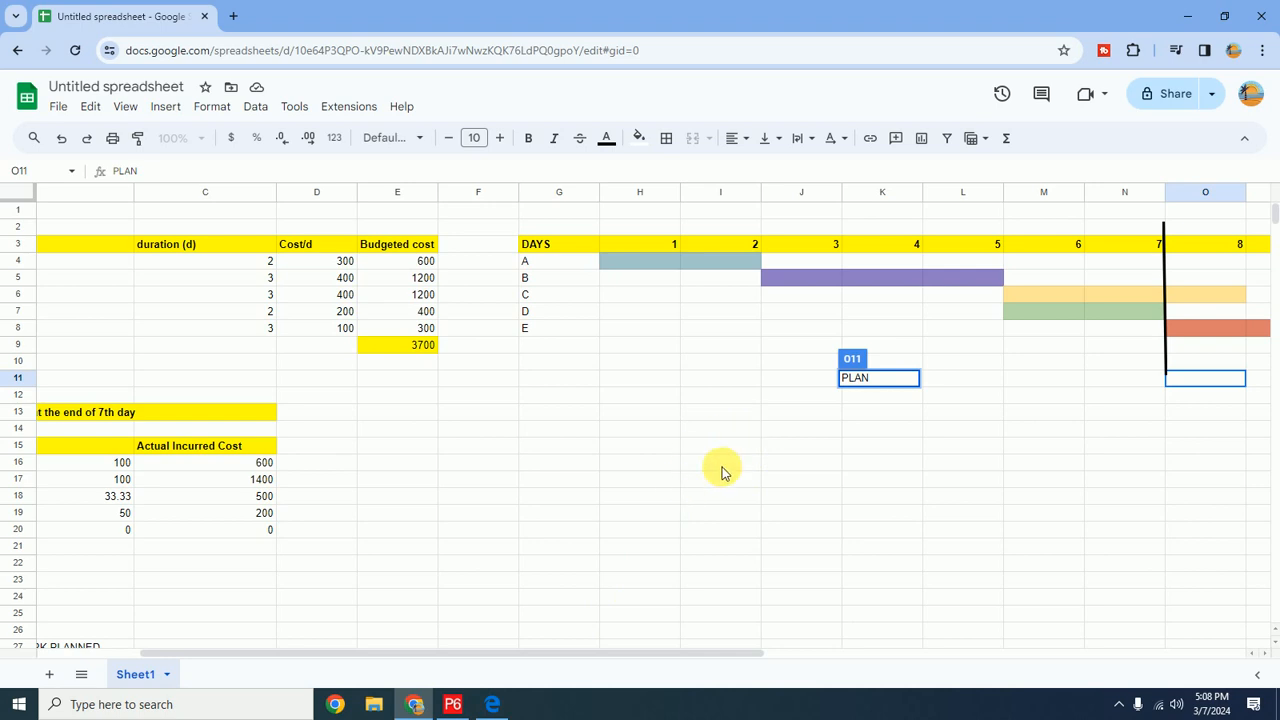
click(266, 564)
Fill the bars of activity A (H4:I4) and activity B (J5:L5) with cornflower blue to mark completed work
drag(443, 655, 288, 680)
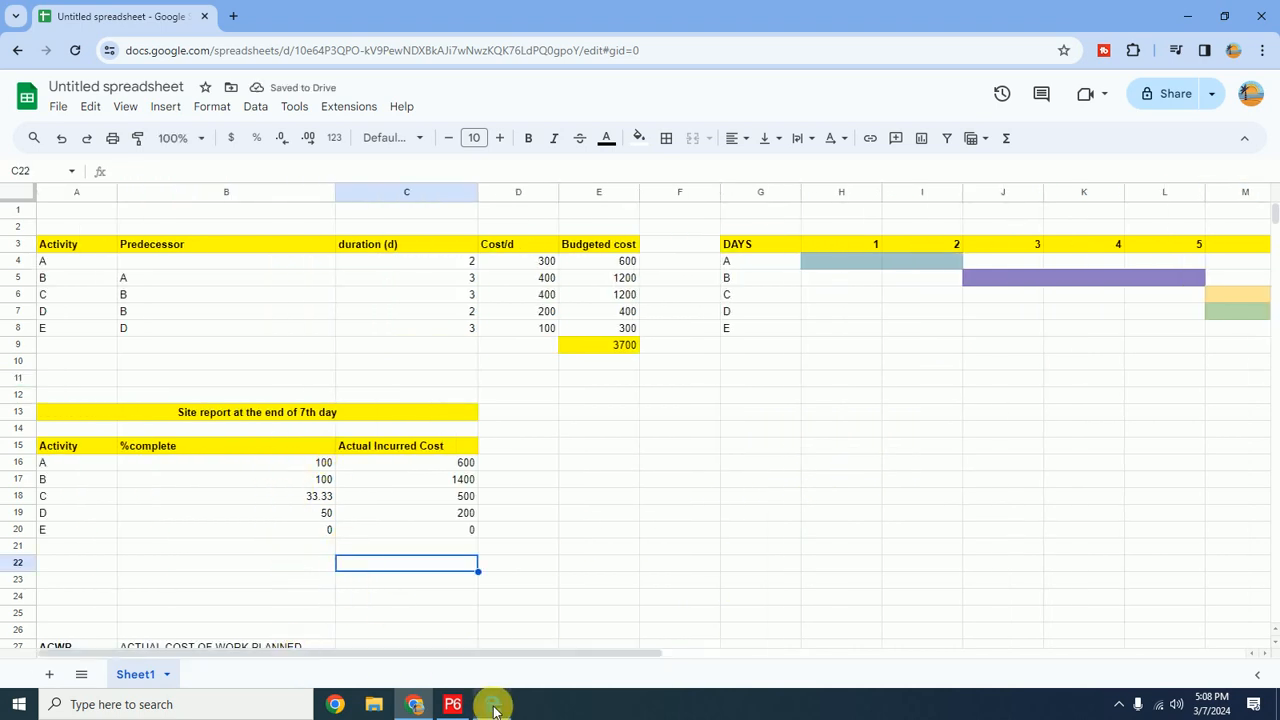
drag(471, 651, 689, 654)
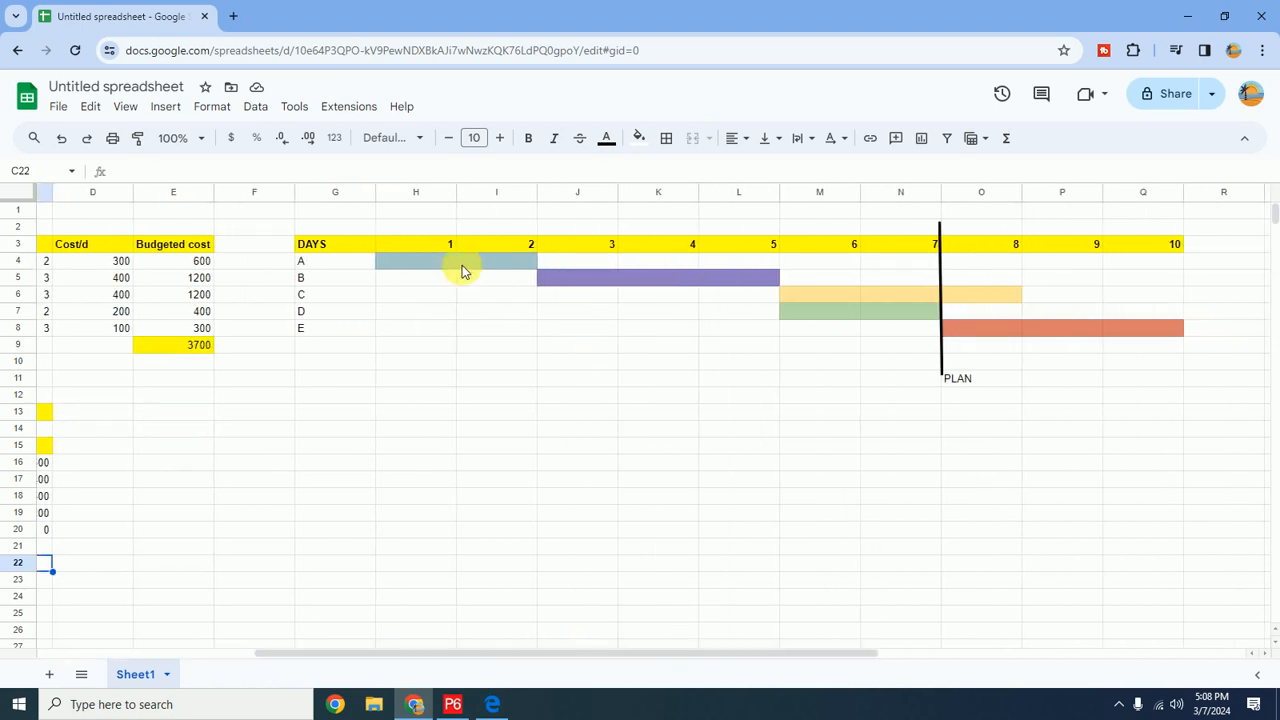
click(432, 266)
drag(493, 265, 495, 263)
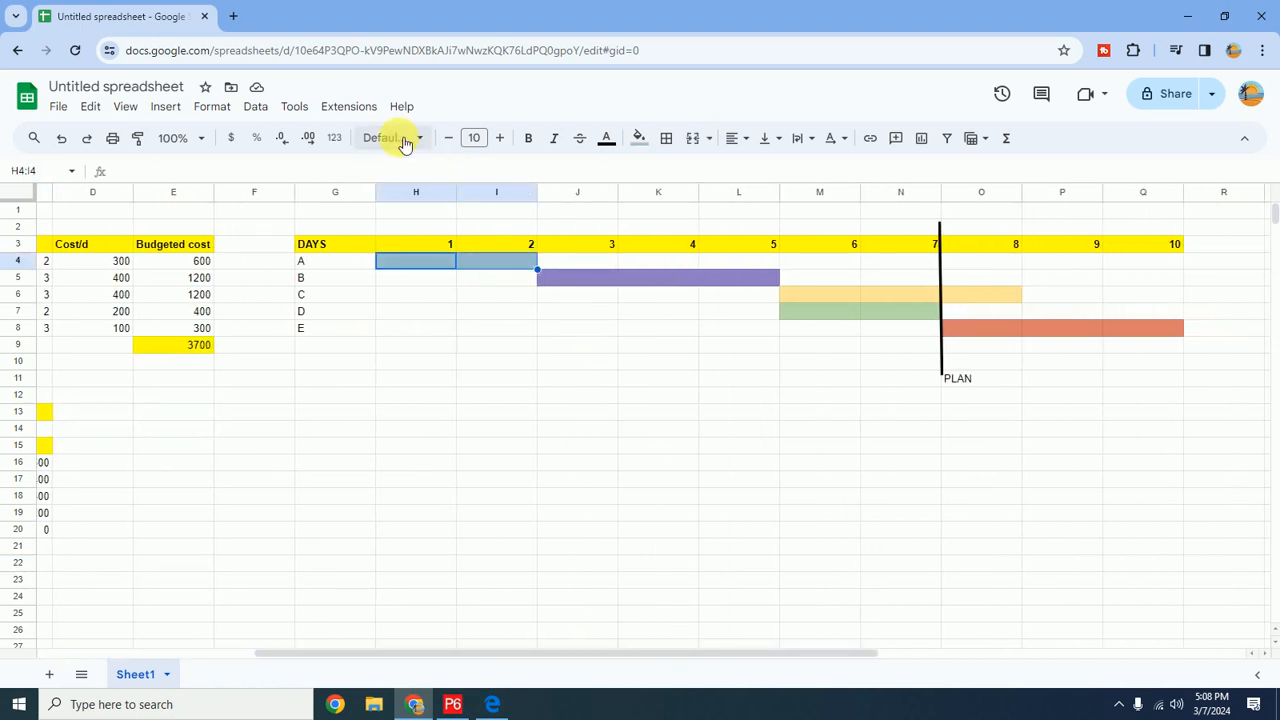
click(641, 143)
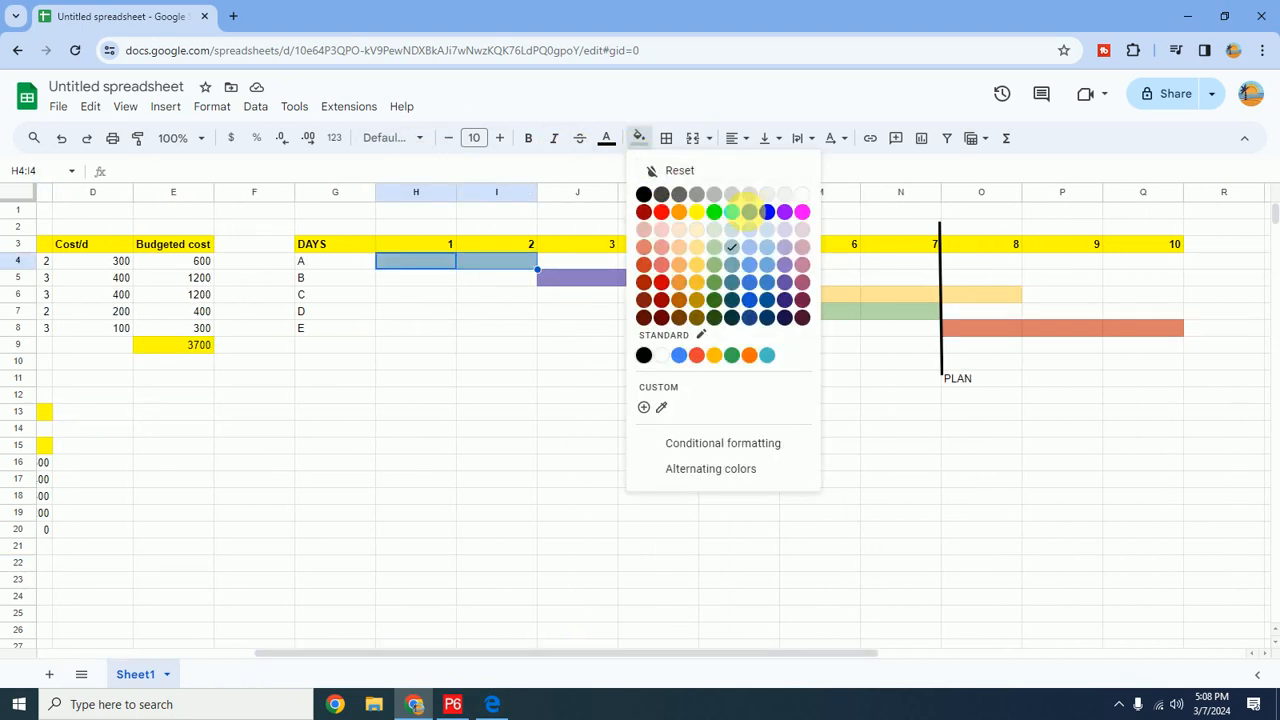
click(748, 212)
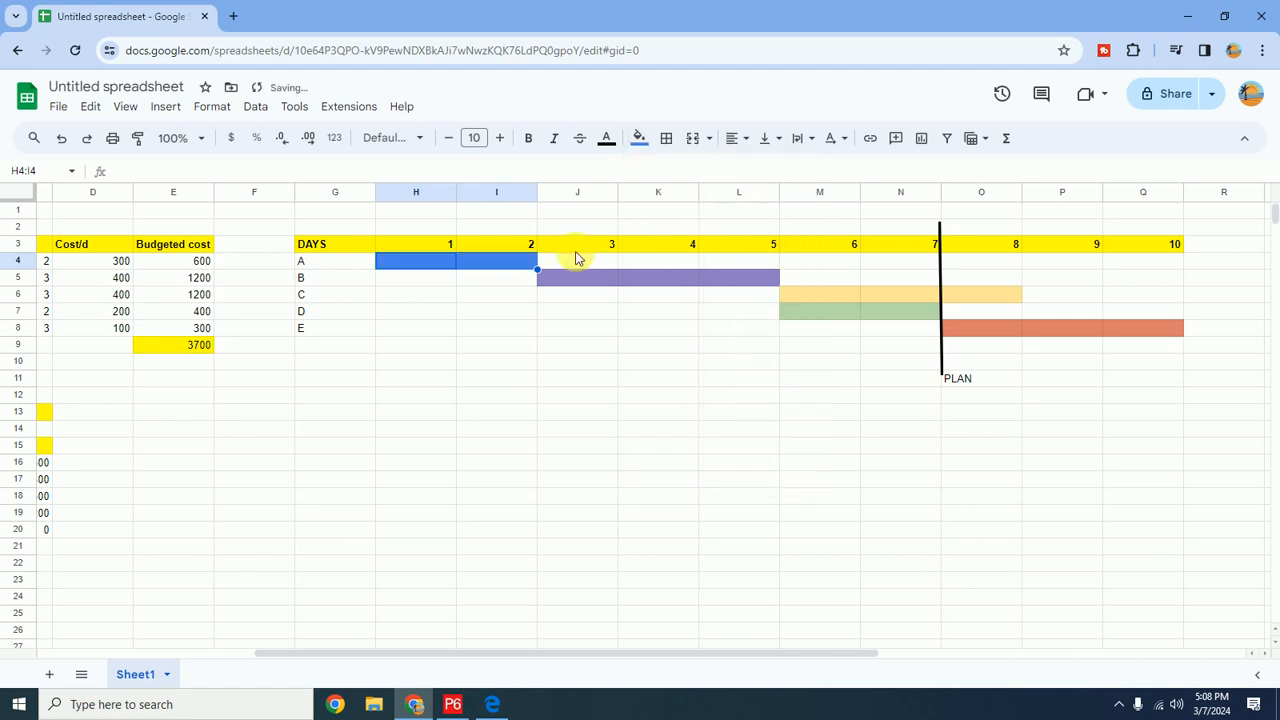
drag(562, 281, 740, 280)
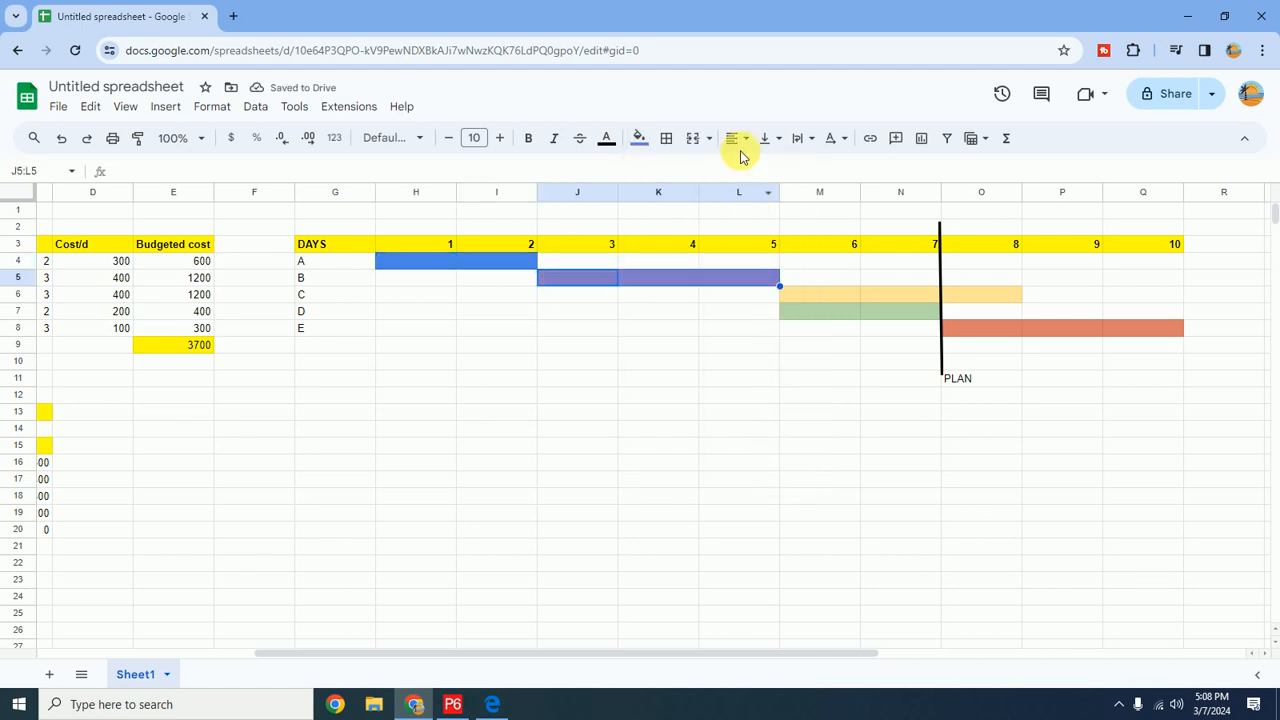
click(639, 138)
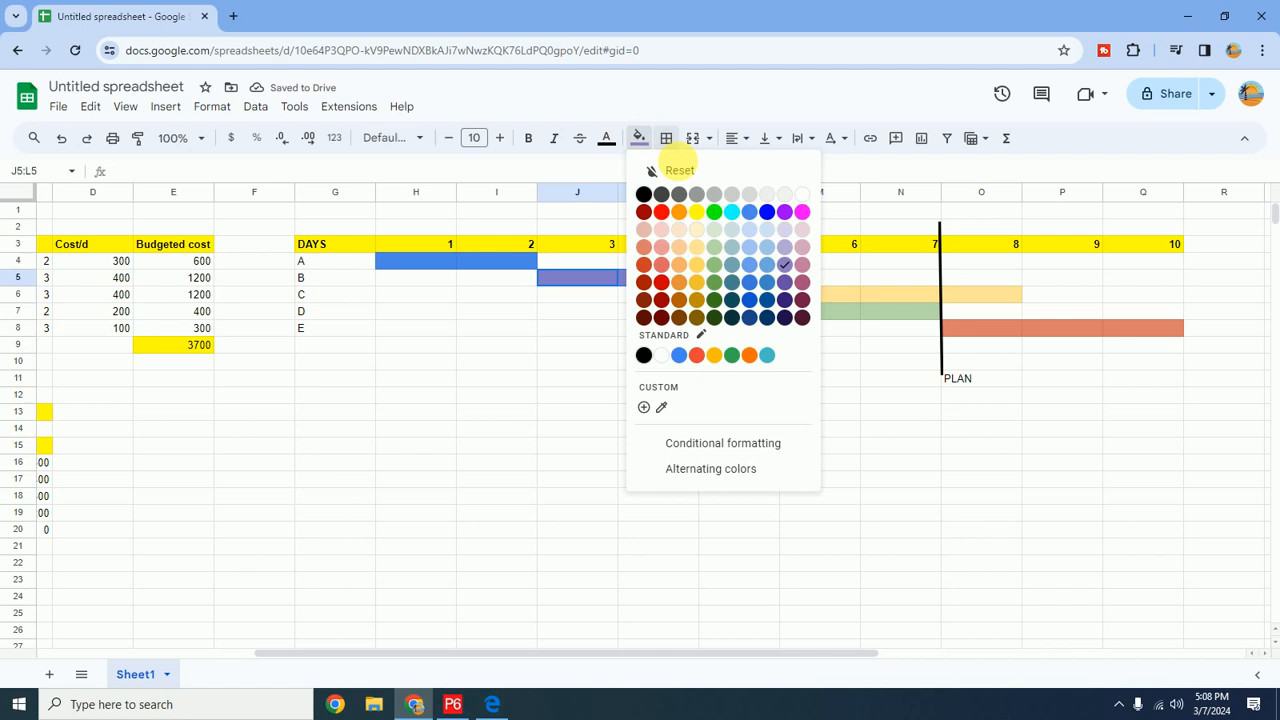
click(748, 211)
Fill only day 6 of activity C's bar (cell M6) with blue to mark its 33.33% completion
drag(735, 657, 518, 657)
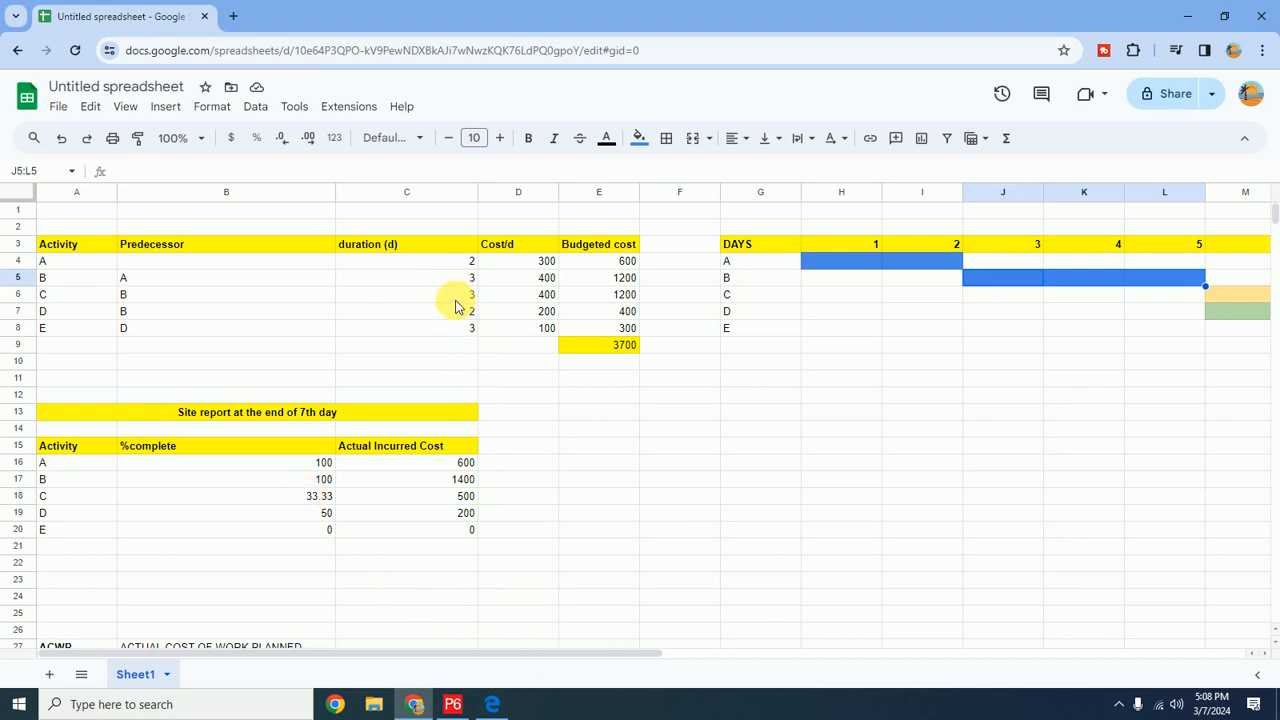
drag(606, 660, 845, 657)
click(798, 296)
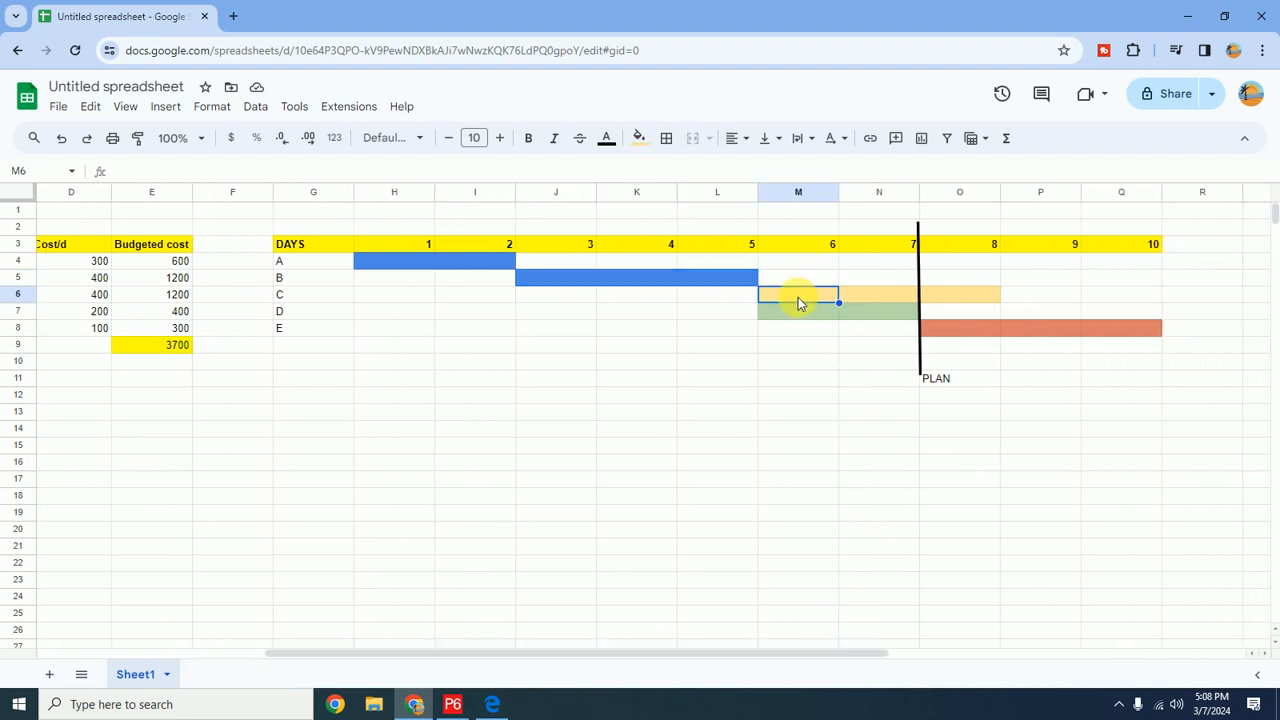
click(638, 137)
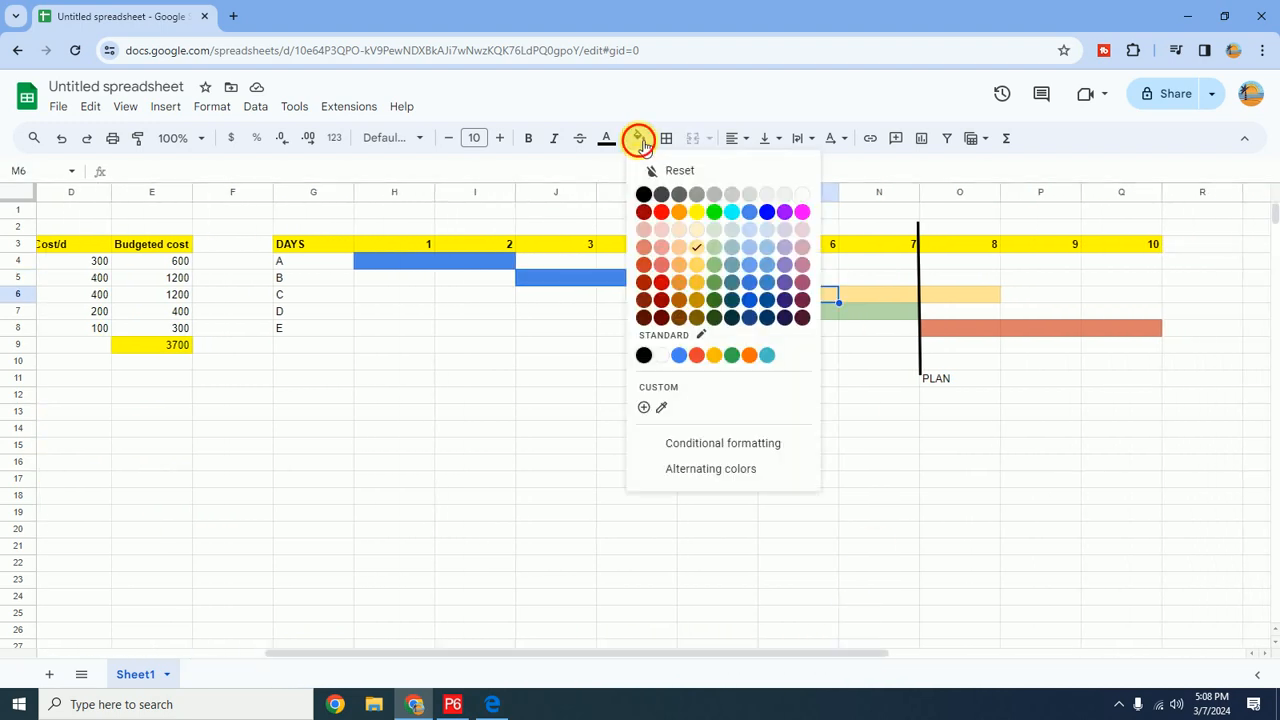
click(765, 212)
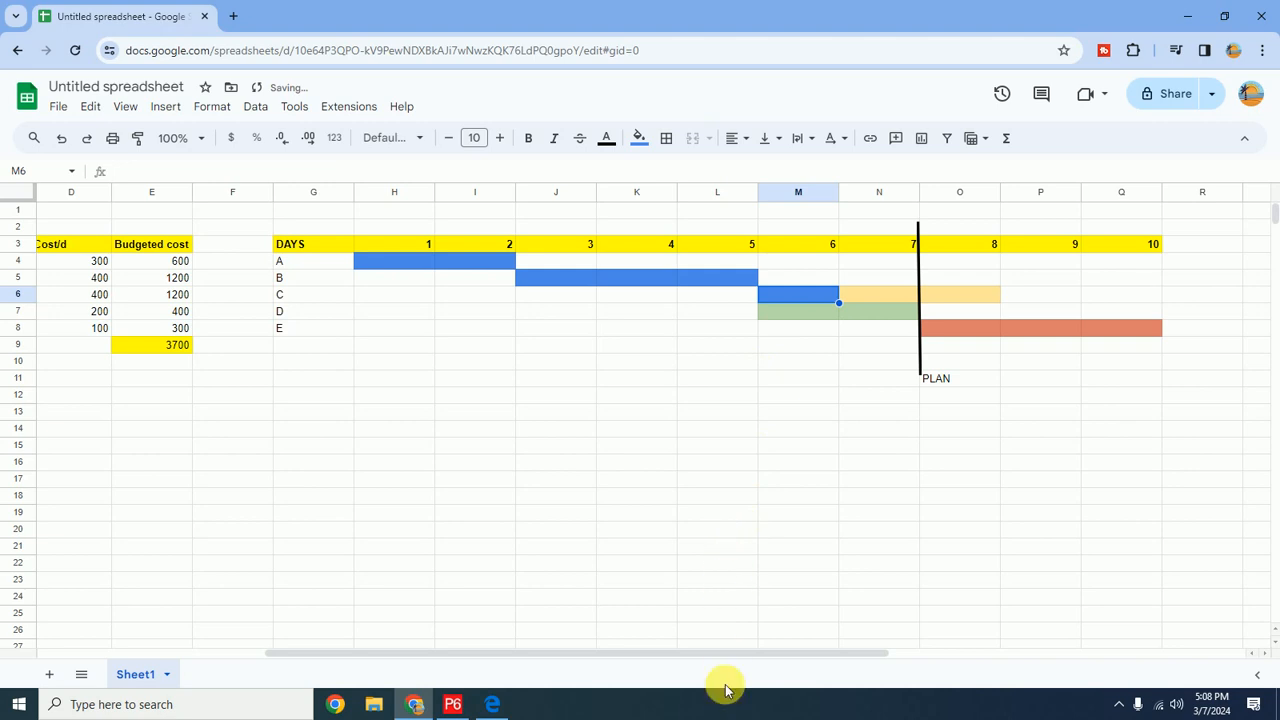
Fill activity D's whole bar (M7:N7) with cornflower blue as completed work
drag(722, 652, 457, 668)
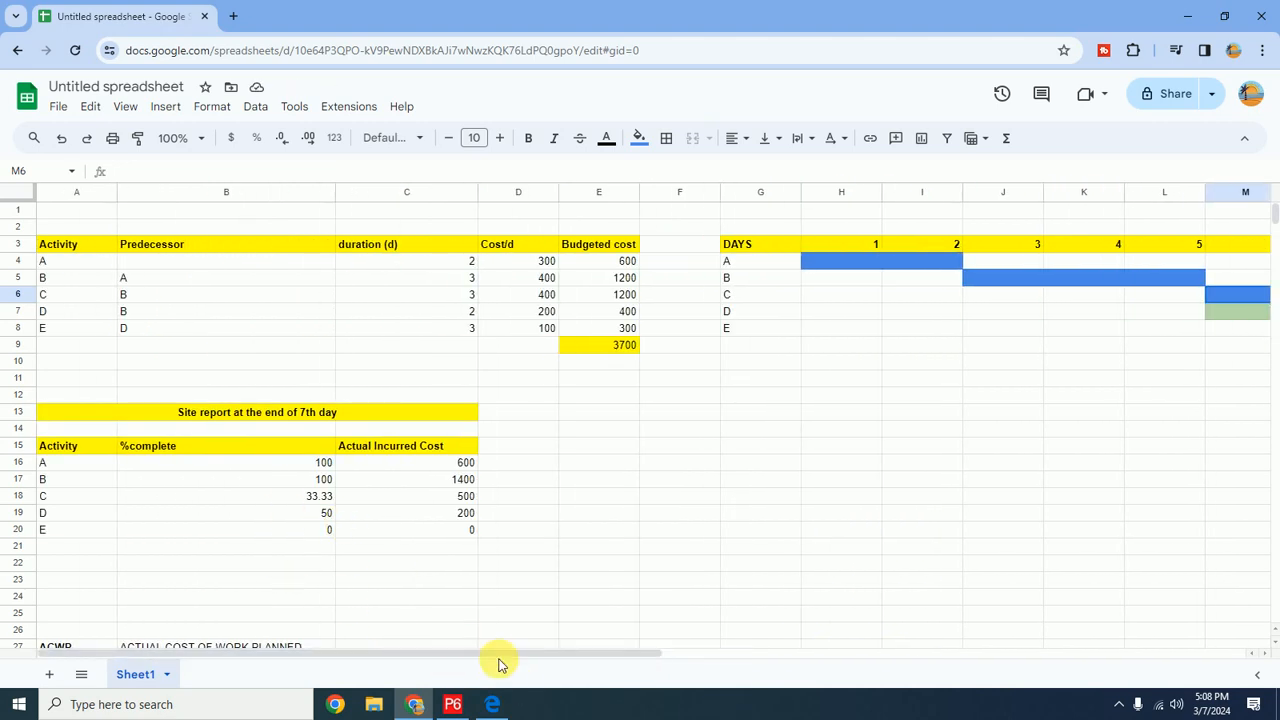
drag(500, 655, 743, 620)
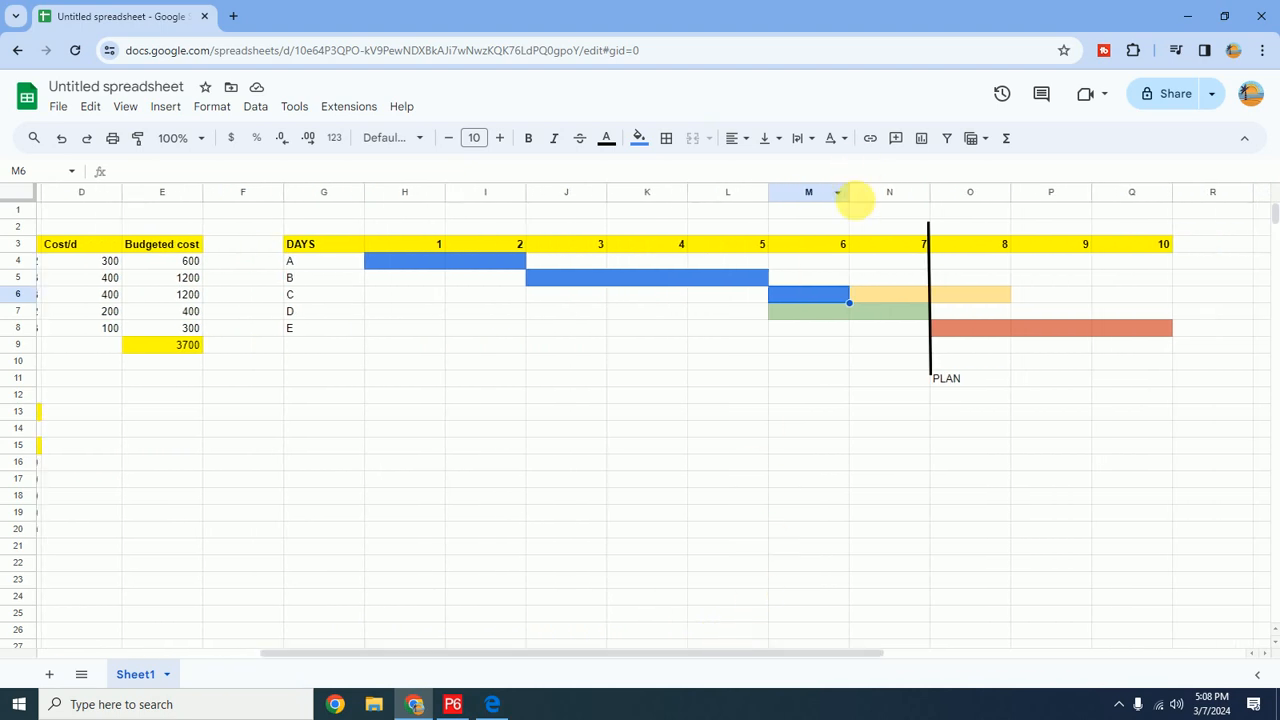
click(825, 314)
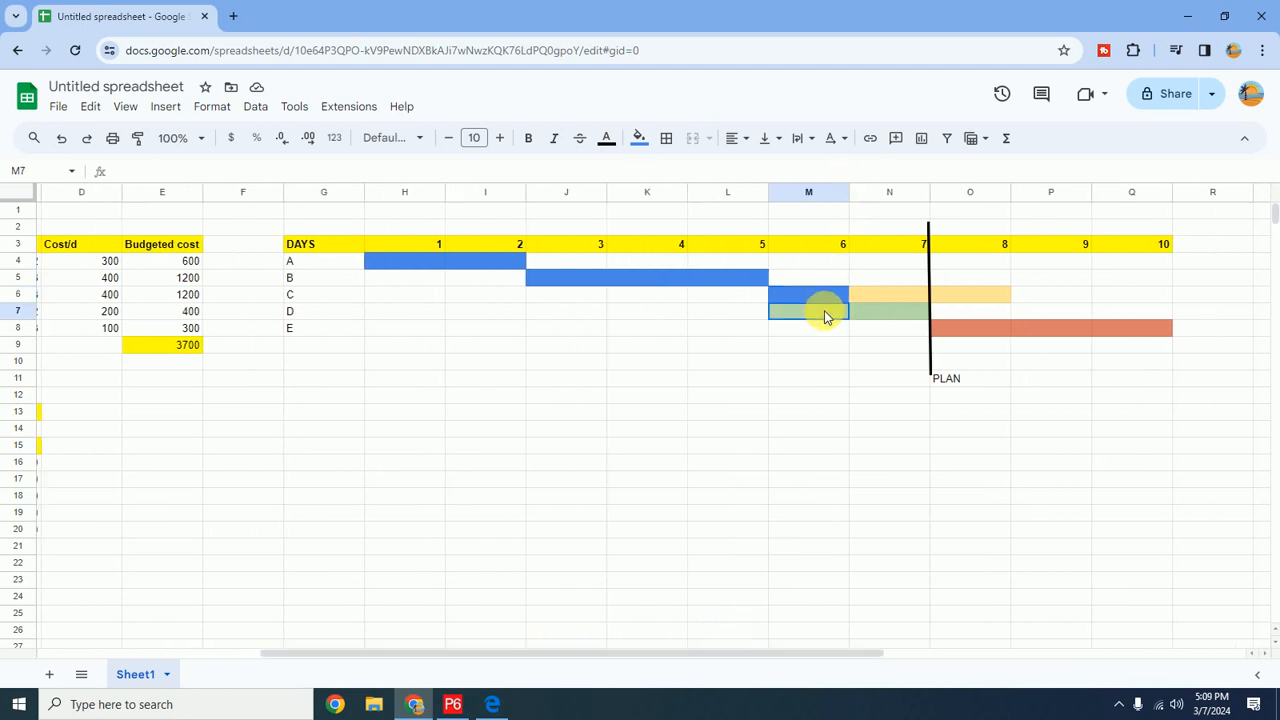
shift+click(875, 318)
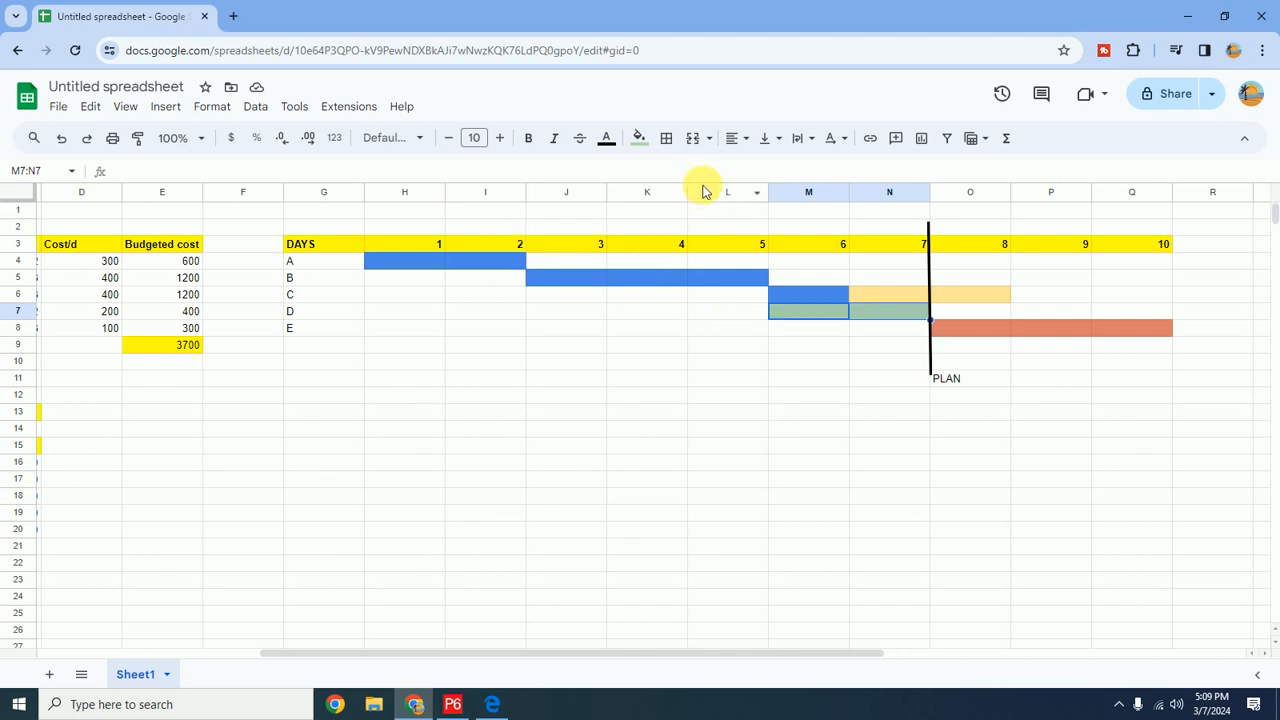
click(638, 138)
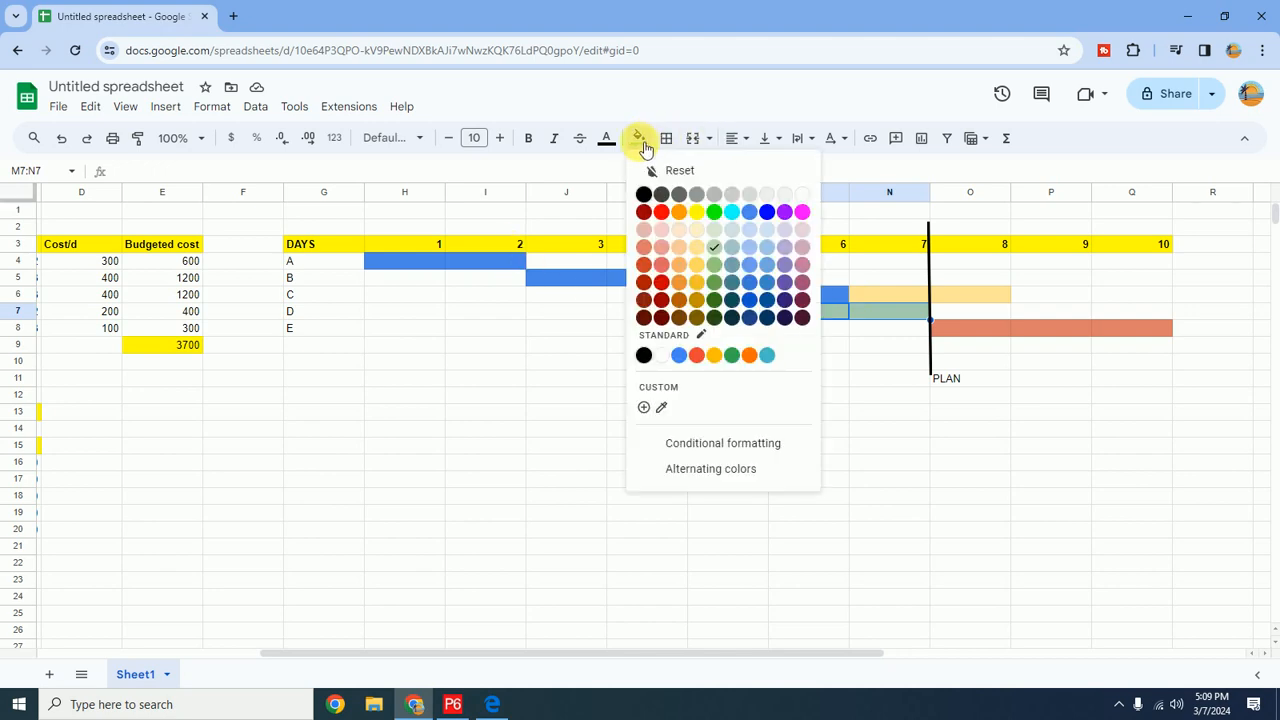
click(750, 246)
click(787, 364)
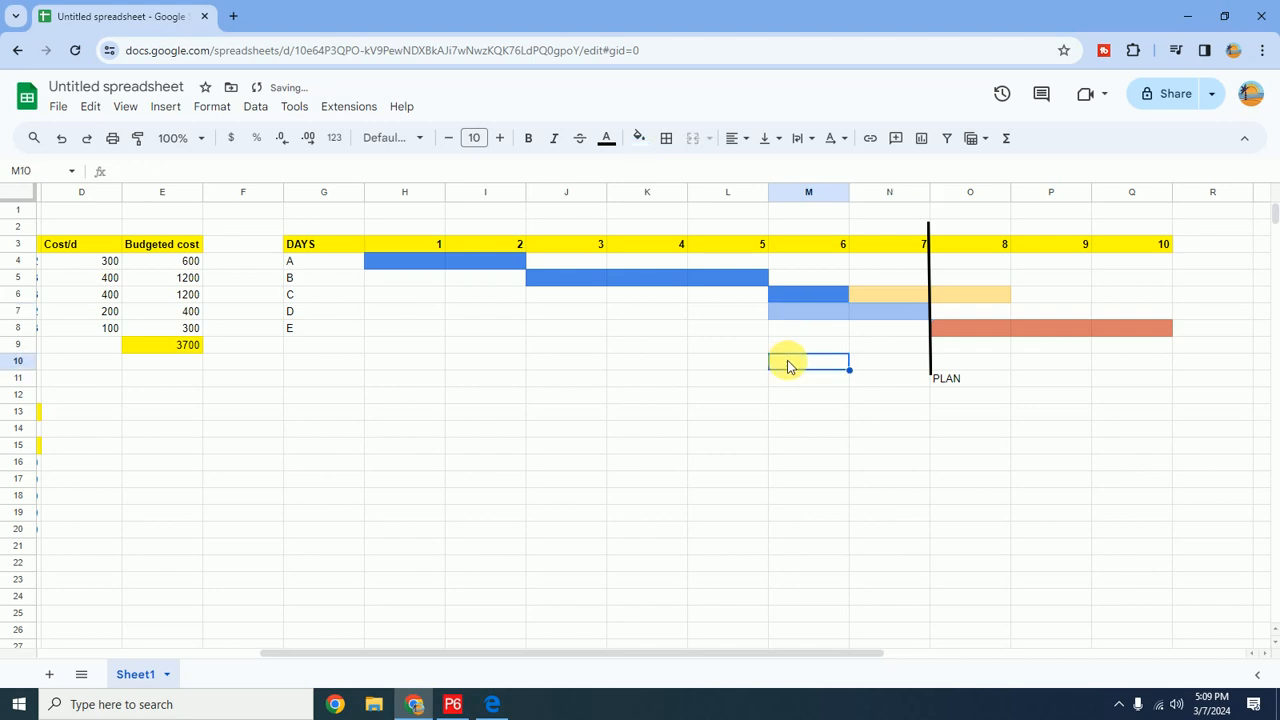
drag(808, 311, 866, 313)
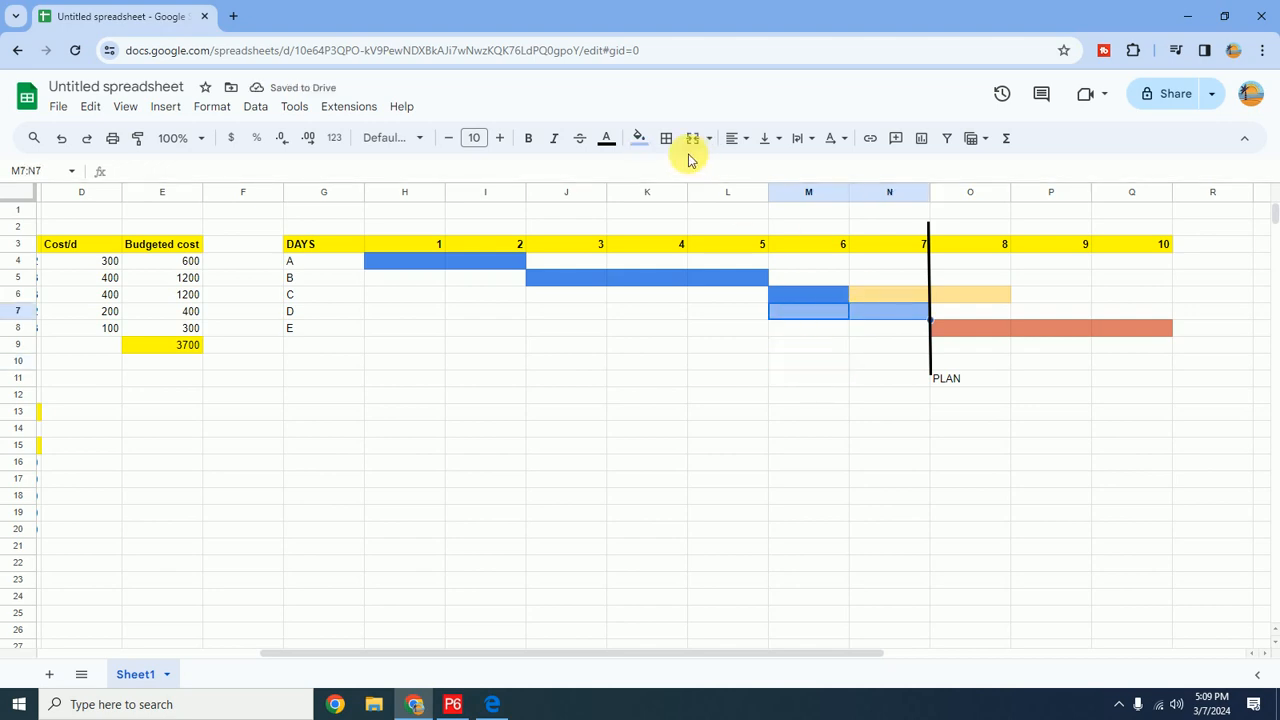
click(640, 139)
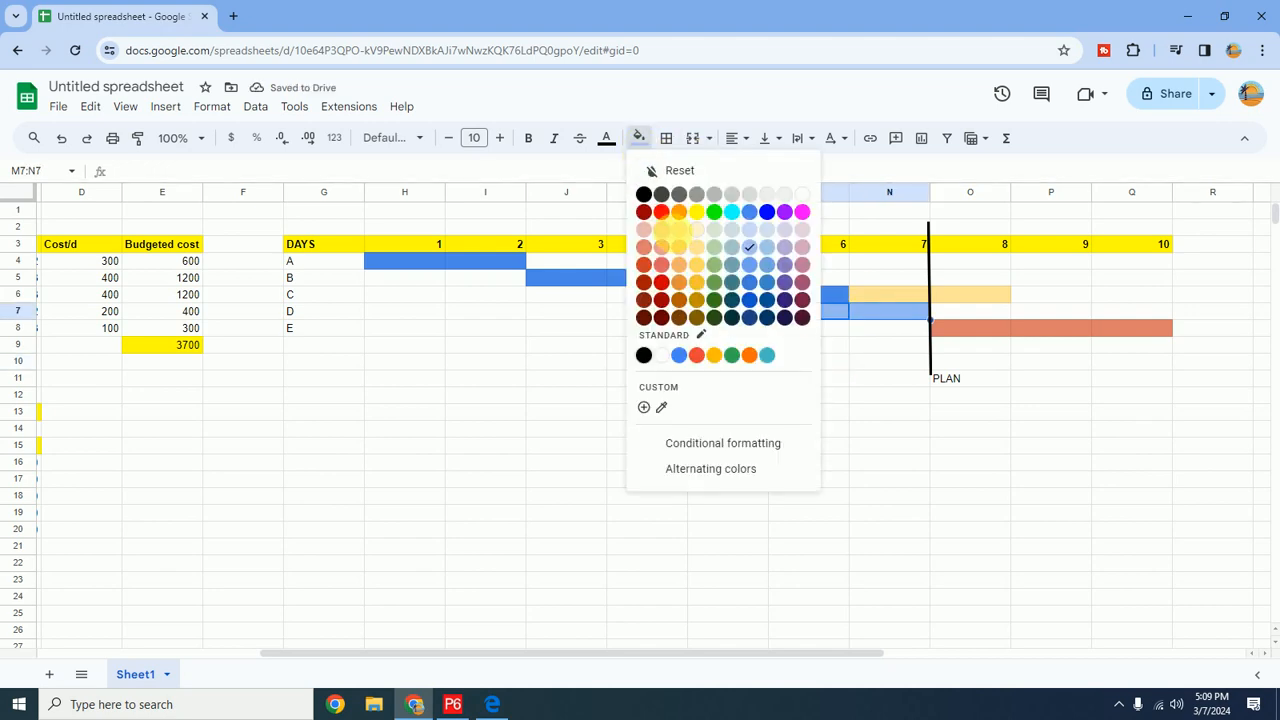
click(750, 211)
click(823, 414)
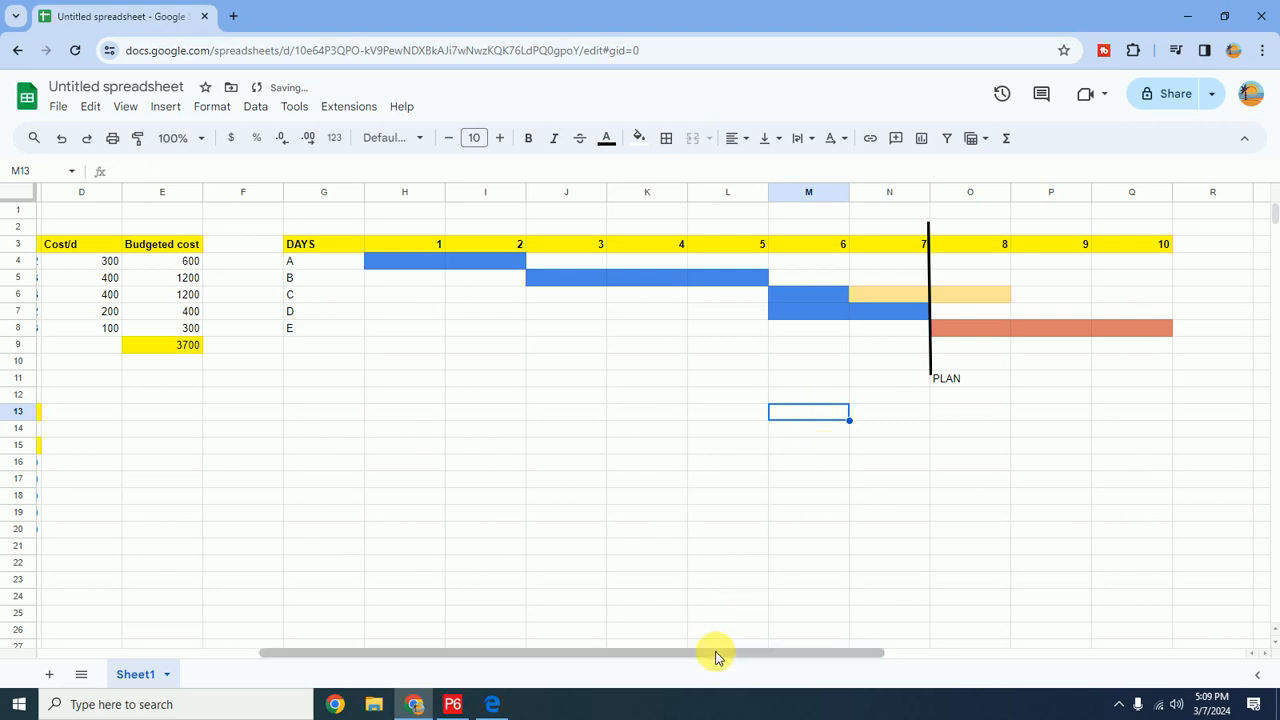
Check activity D's completion in the site report and undo the blue fills of its bar (M7:N7)
mouse_move(716, 656)
mouse_down()
mouse_move(629, 657)
mouse_move(720, 663)
mouse_up()
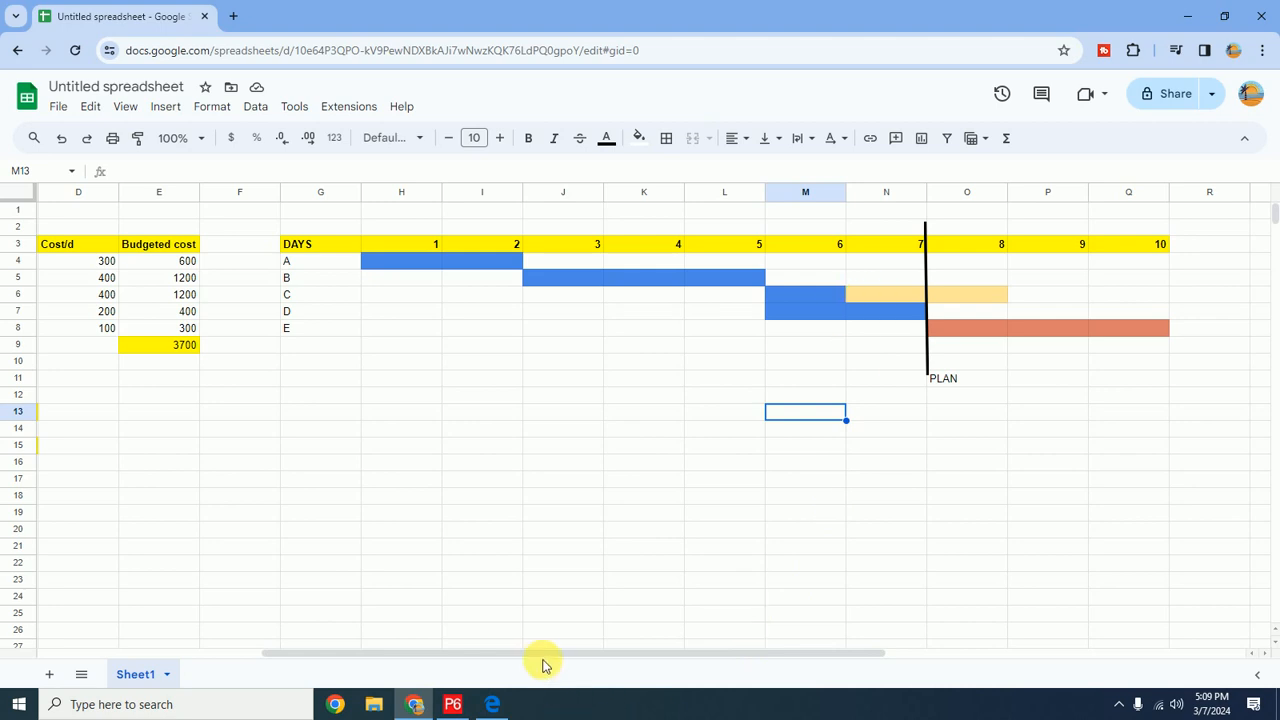
drag(543, 656, 300, 656)
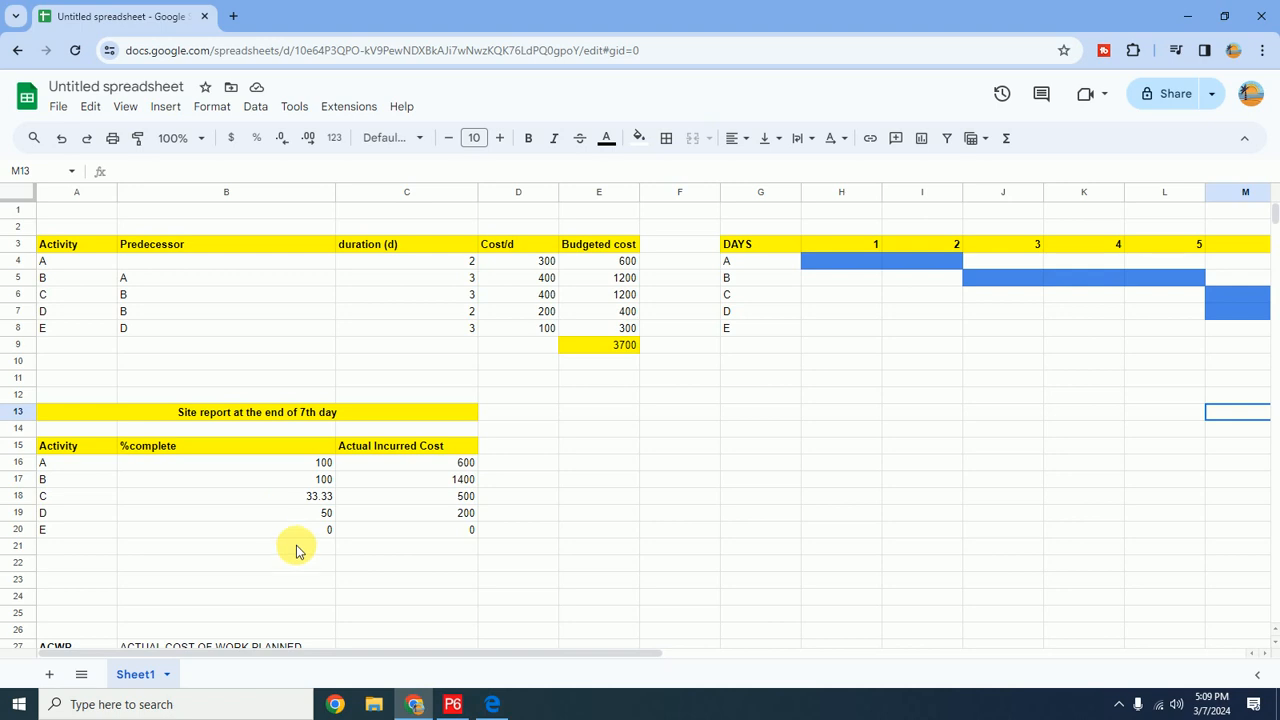
drag(570, 656, 862, 648)
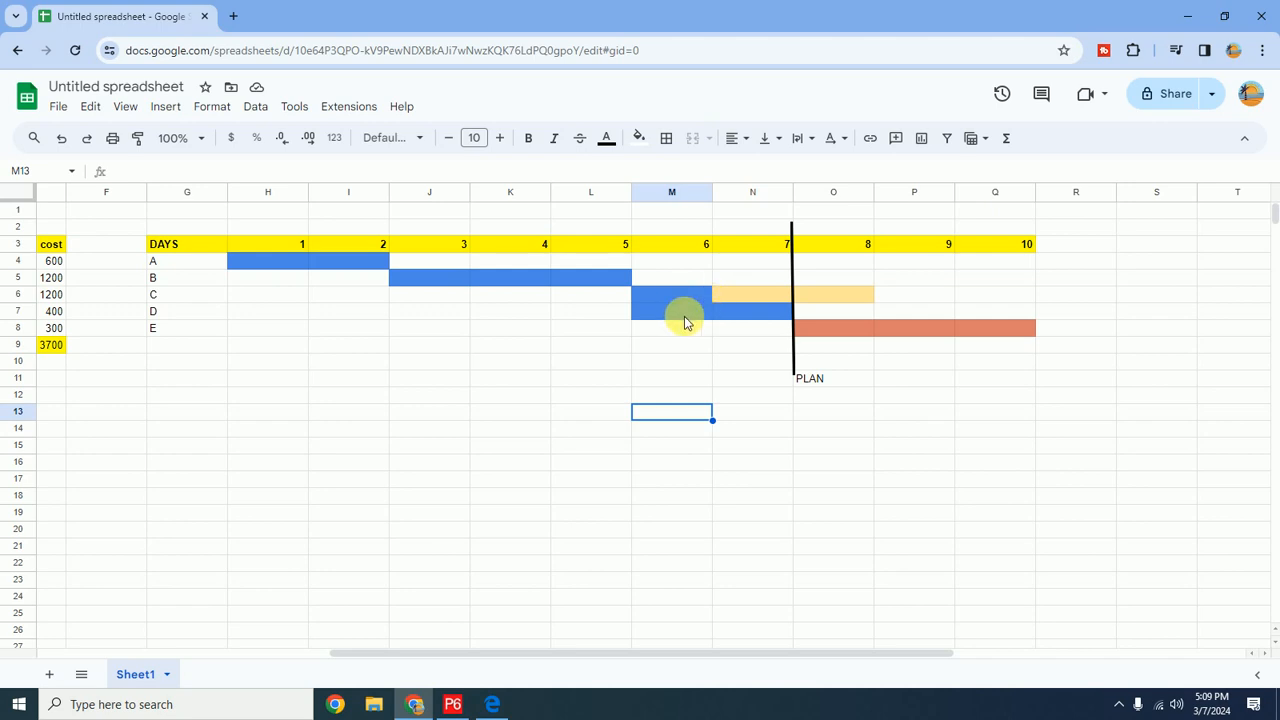
click(744, 320)
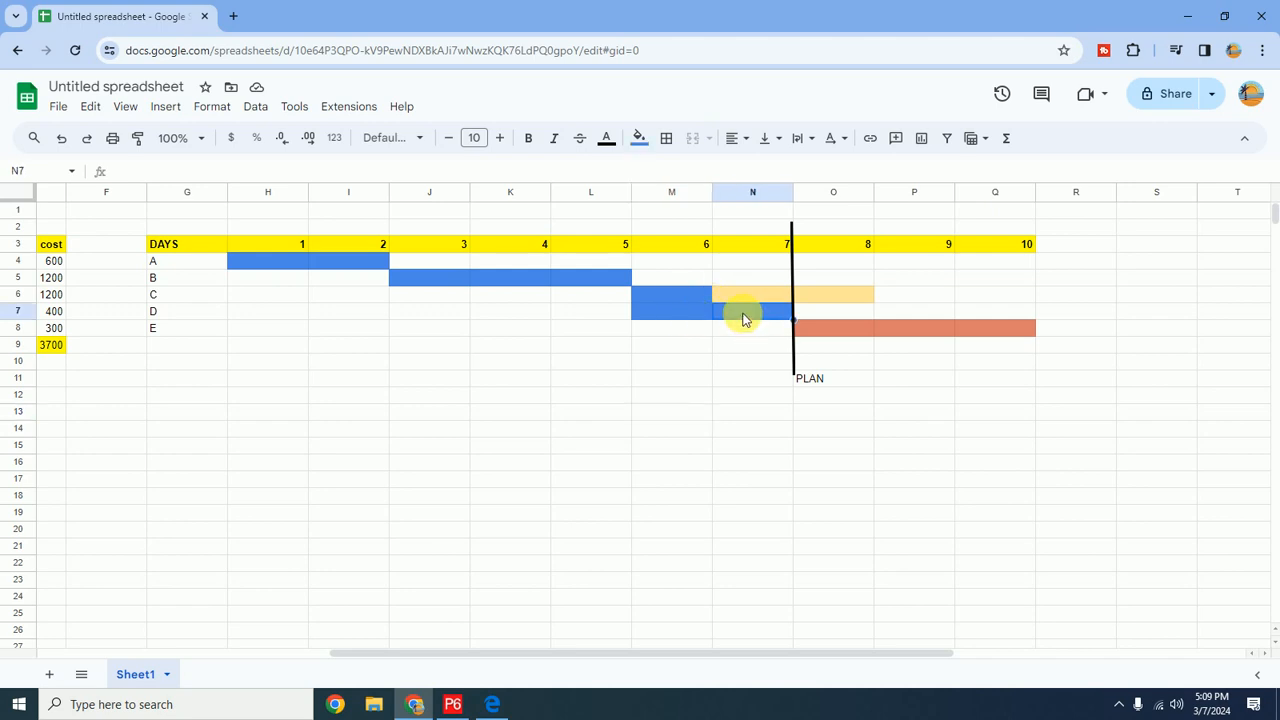
key(shift+Left)
key(ctrl+z)
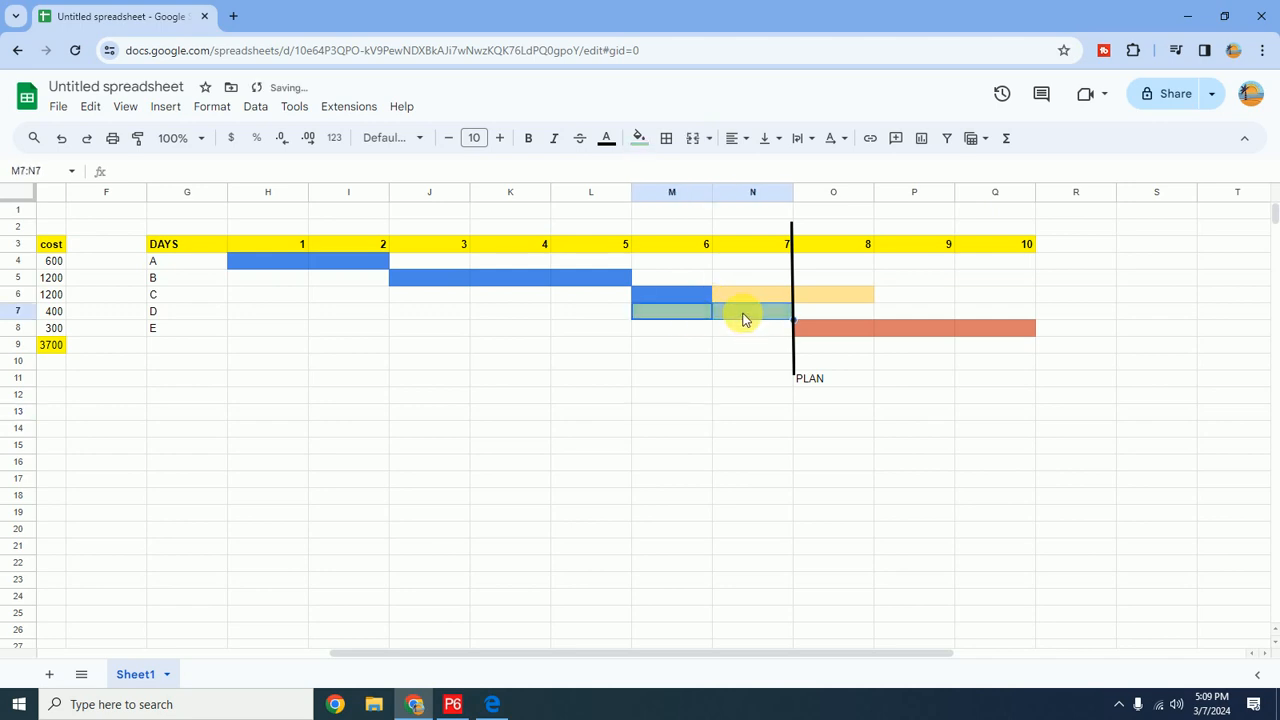
Fill only day 6 of activity D's bar (cell M7) with cornflower blue to mark its 50% completion
click(688, 317)
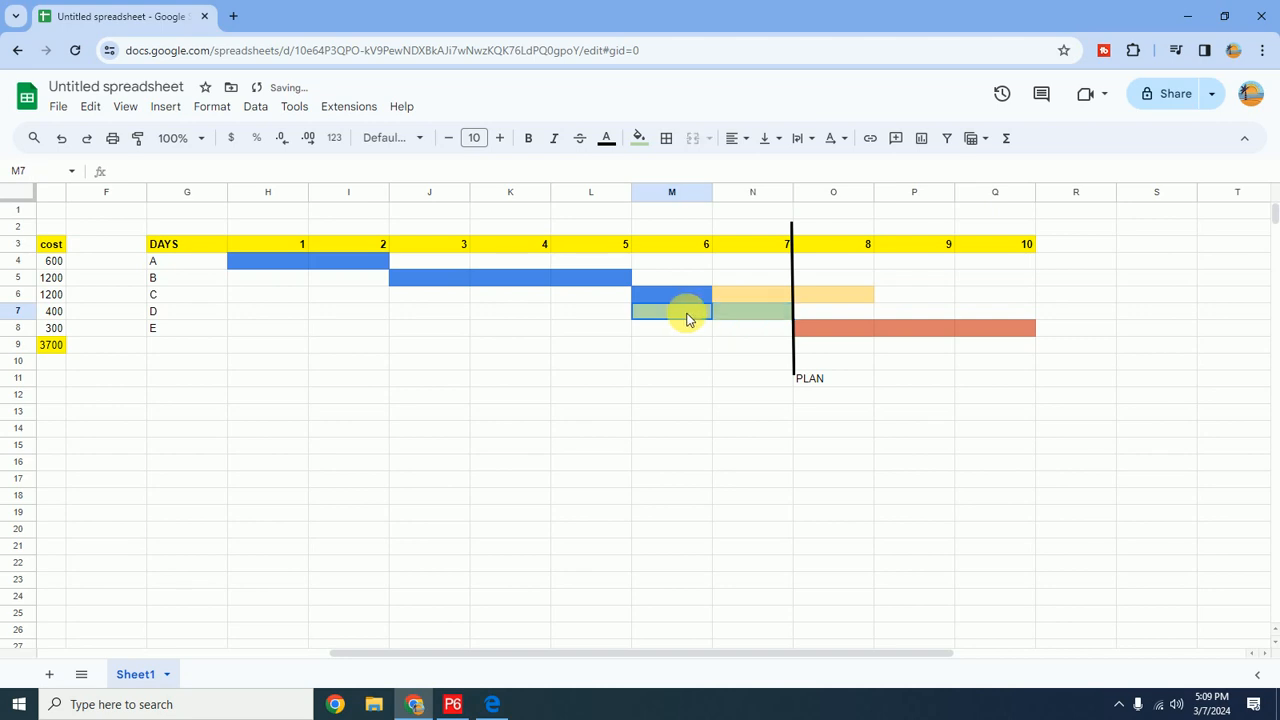
click(639, 138)
click(749, 211)
click(726, 450)
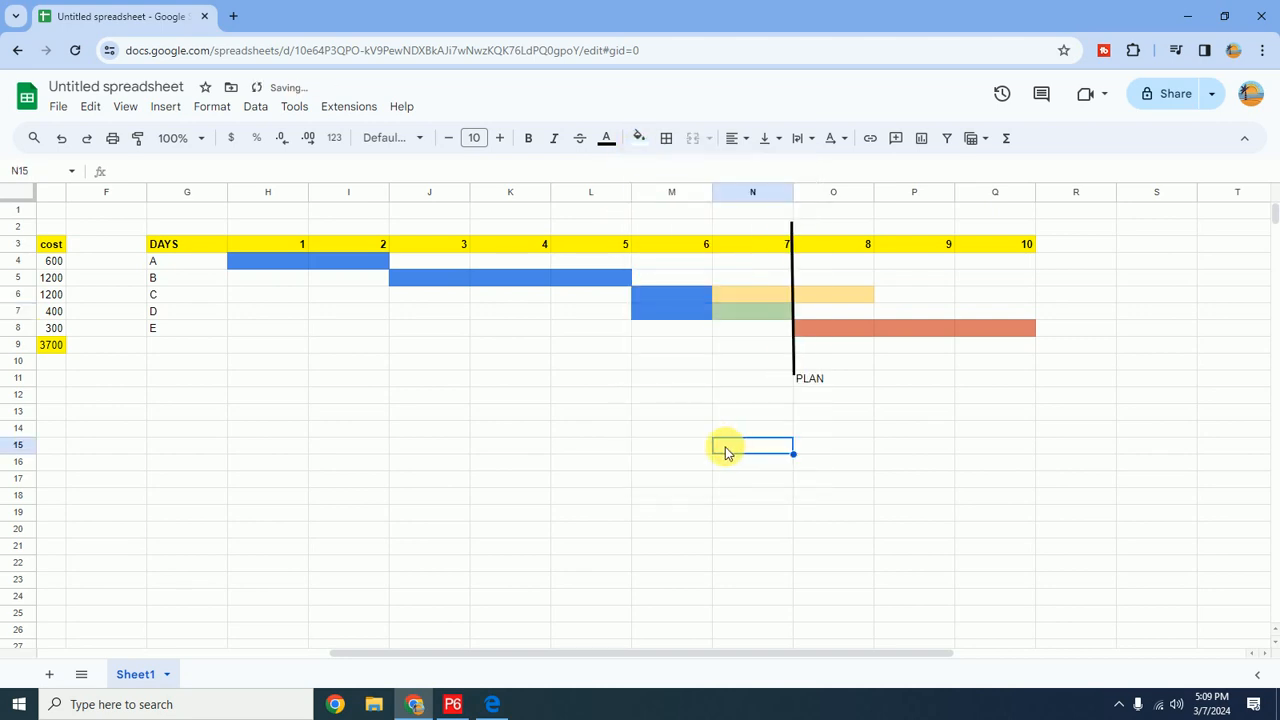
click(791, 260)
click(792, 260)
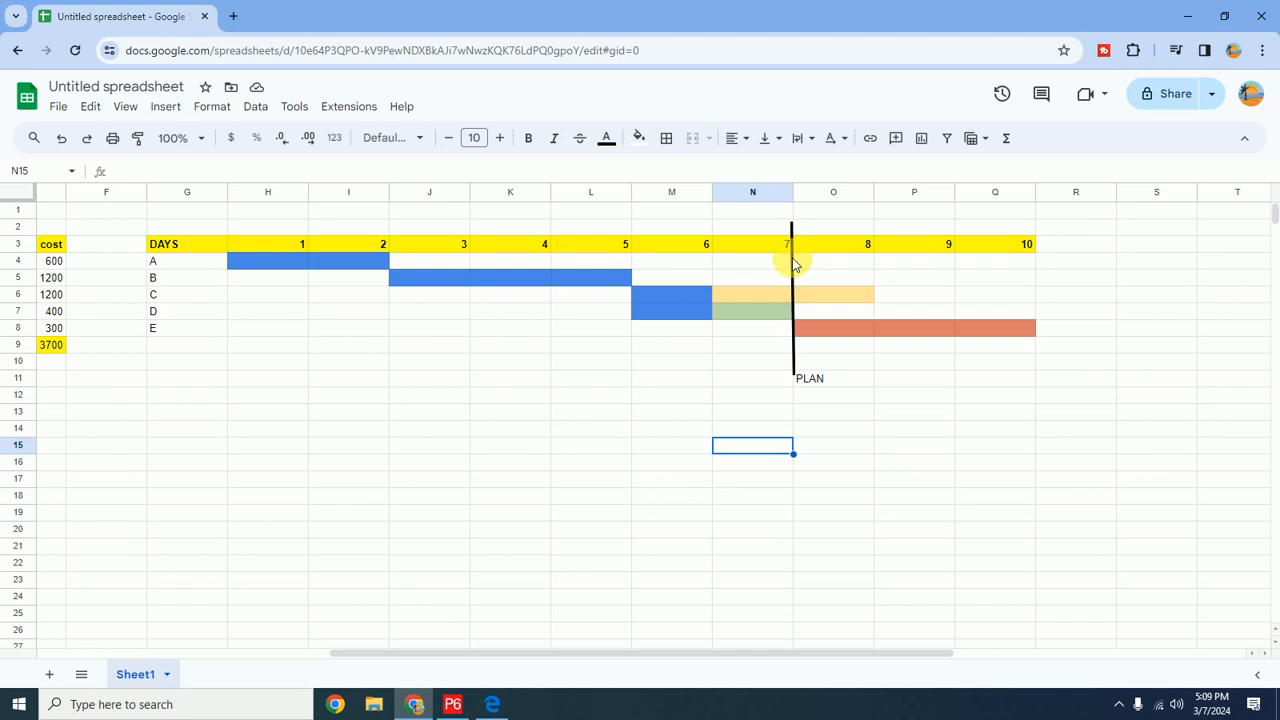
click(794, 264)
mouse_move(794, 270)
mouse_down()
mouse_move(769, 272)
mouse_move(791, 272)
mouse_up()
double_click(790, 271)
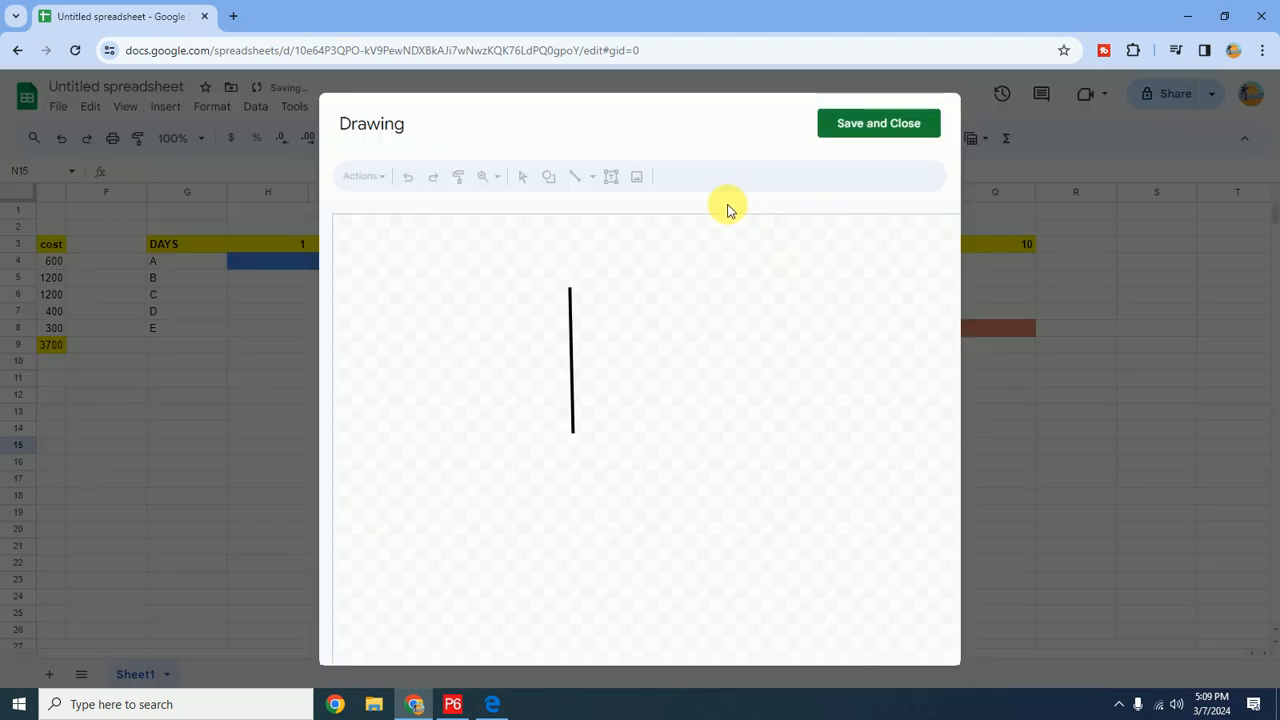
click(860, 124)
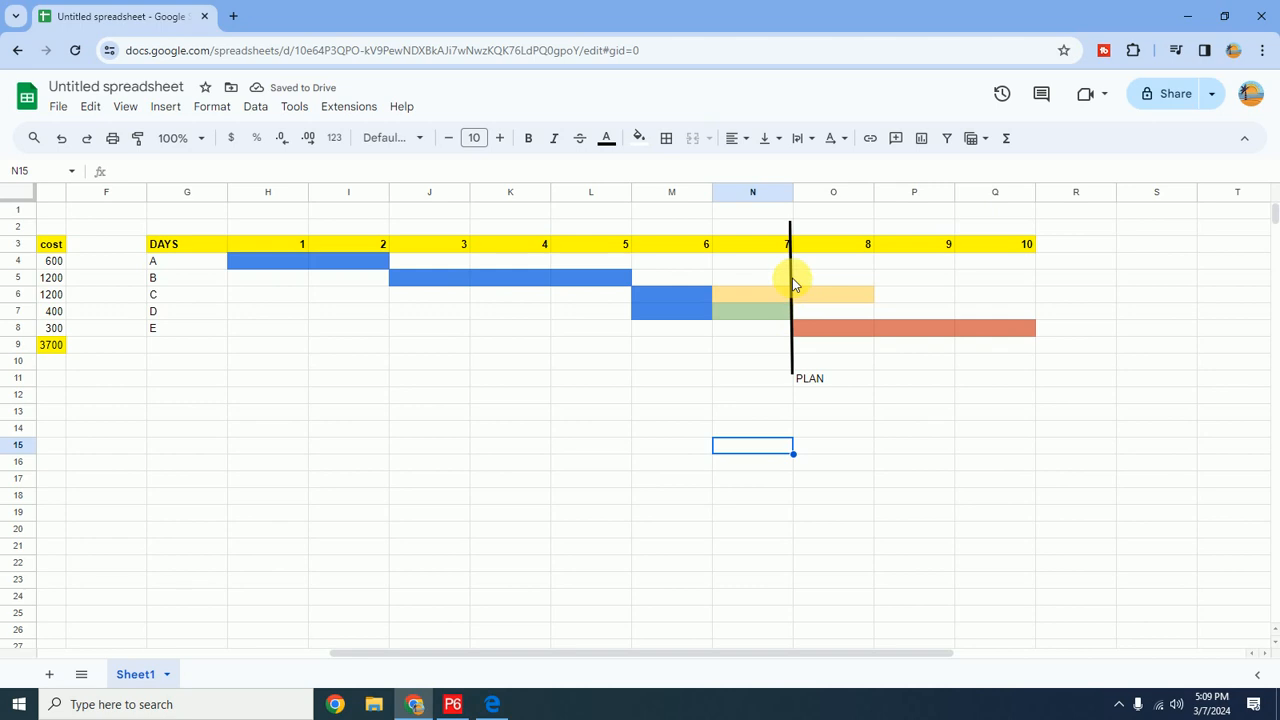
Insert a drawing containing a single near-vertical line with a thickness of 8px
click(165, 106)
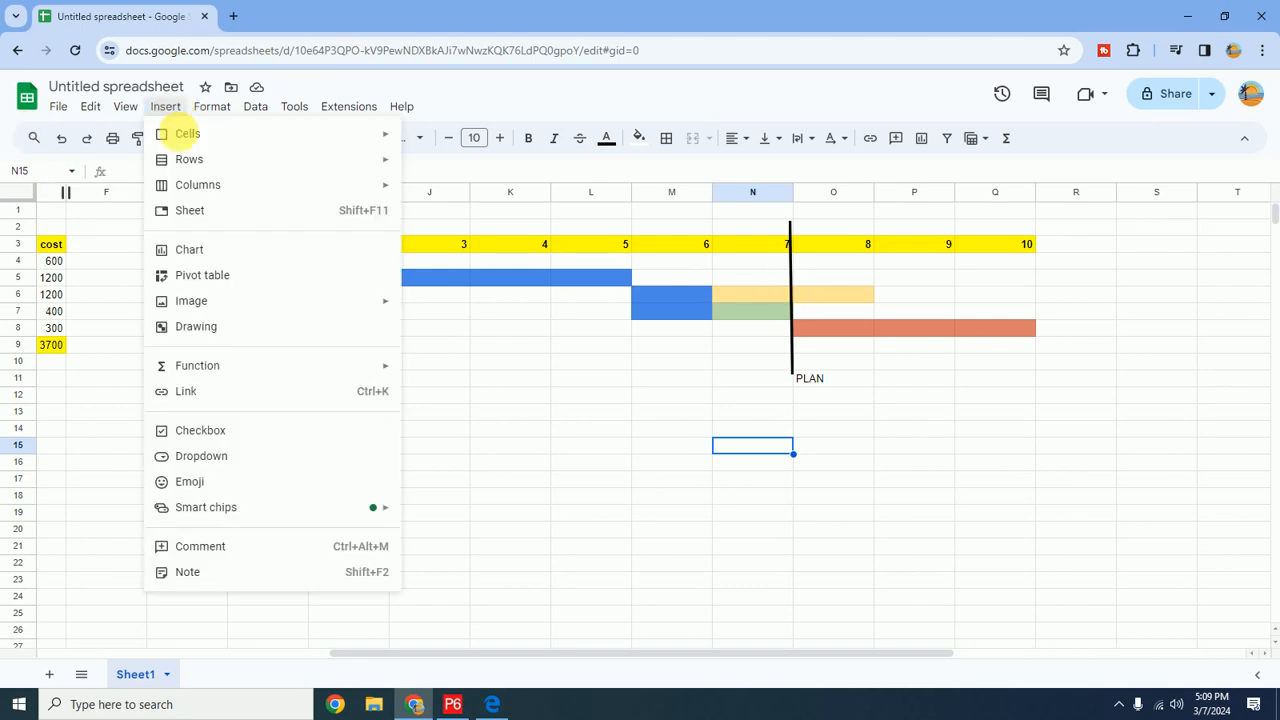
click(295, 328)
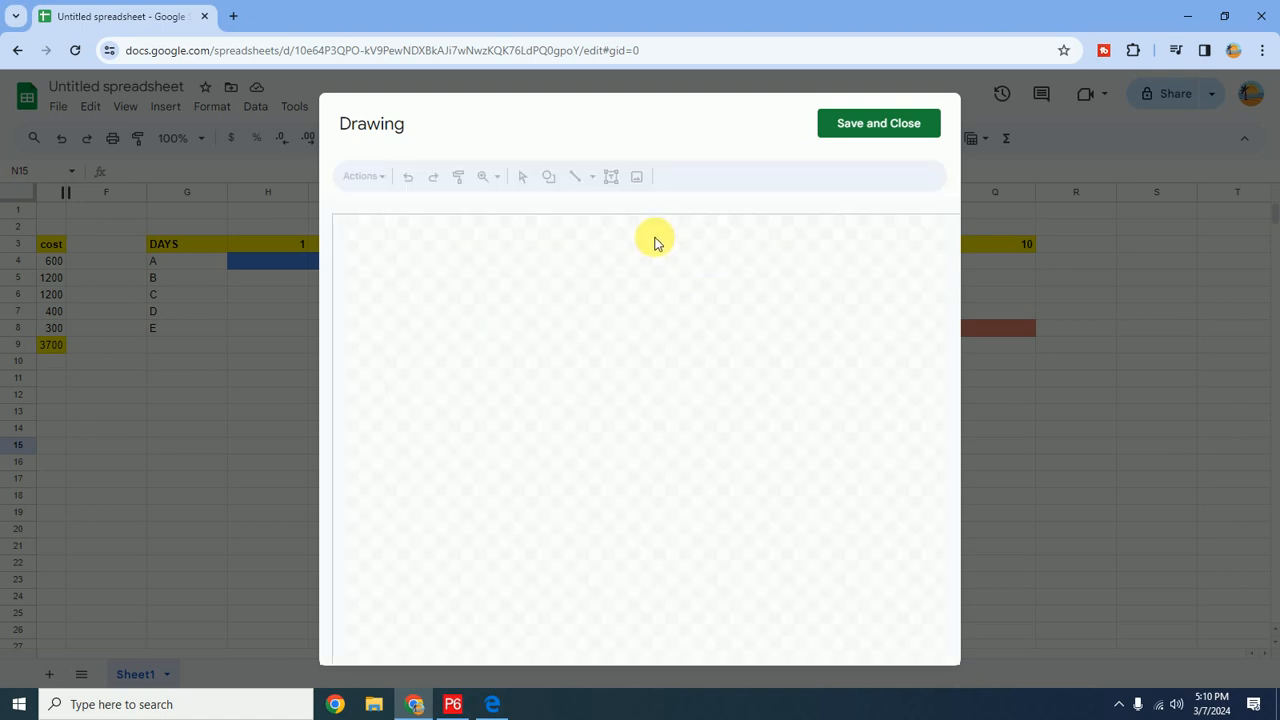
click(576, 178)
mouse_move(596, 285)
mouse_down()
mouse_move(610, 446)
mouse_move(600, 461)
mouse_up()
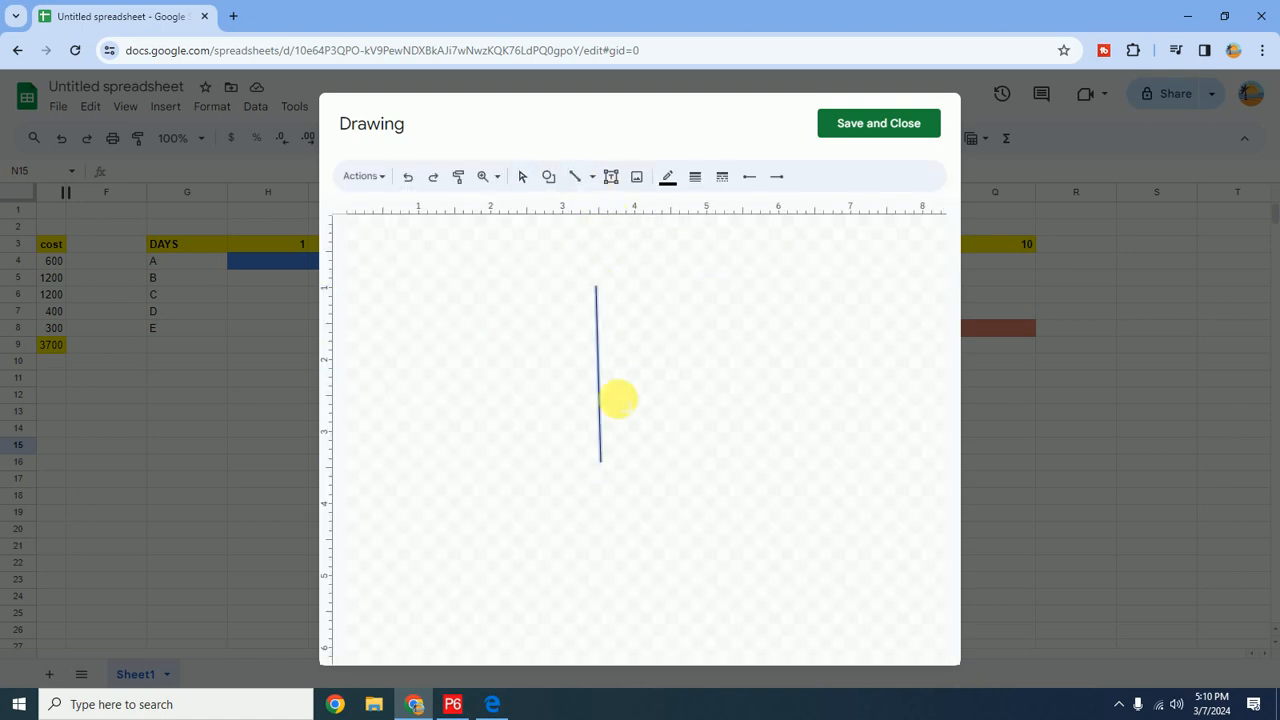
click(697, 181)
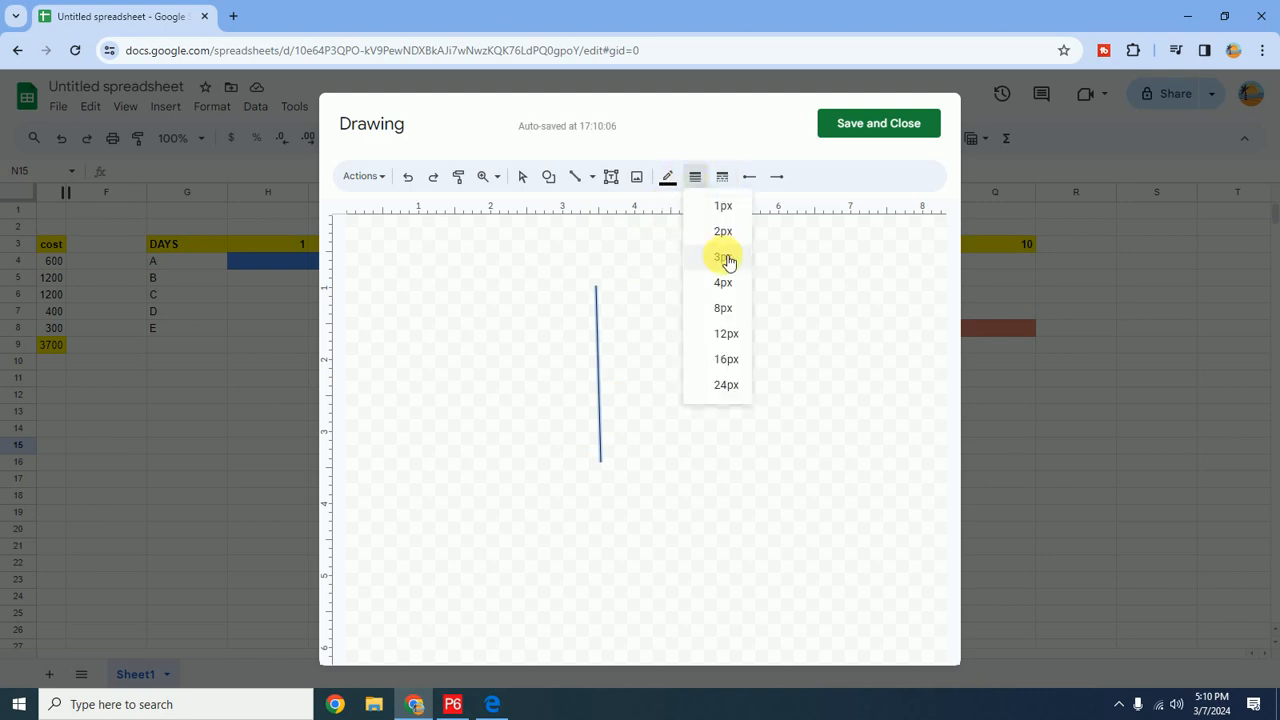
click(724, 306)
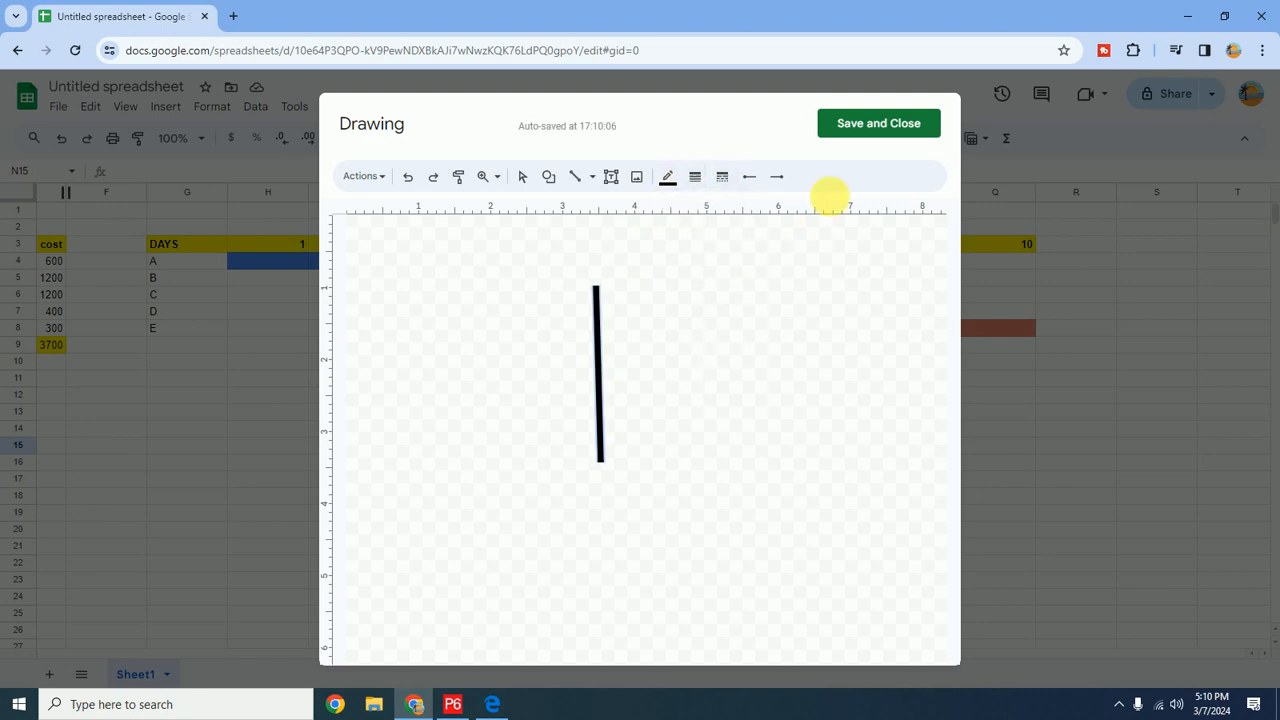
click(857, 124)
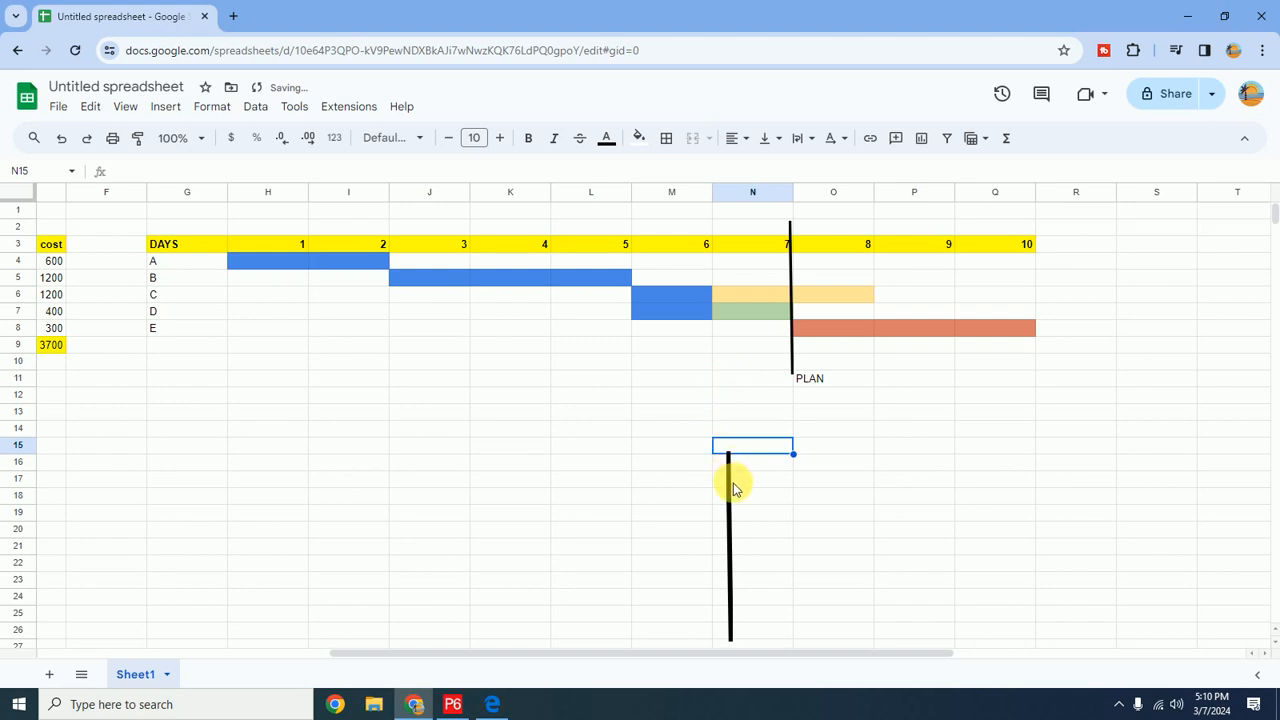
Move the new thick line to the end of day 6 in the bar chart and label it ACTUAL in cell M13
click(731, 513)
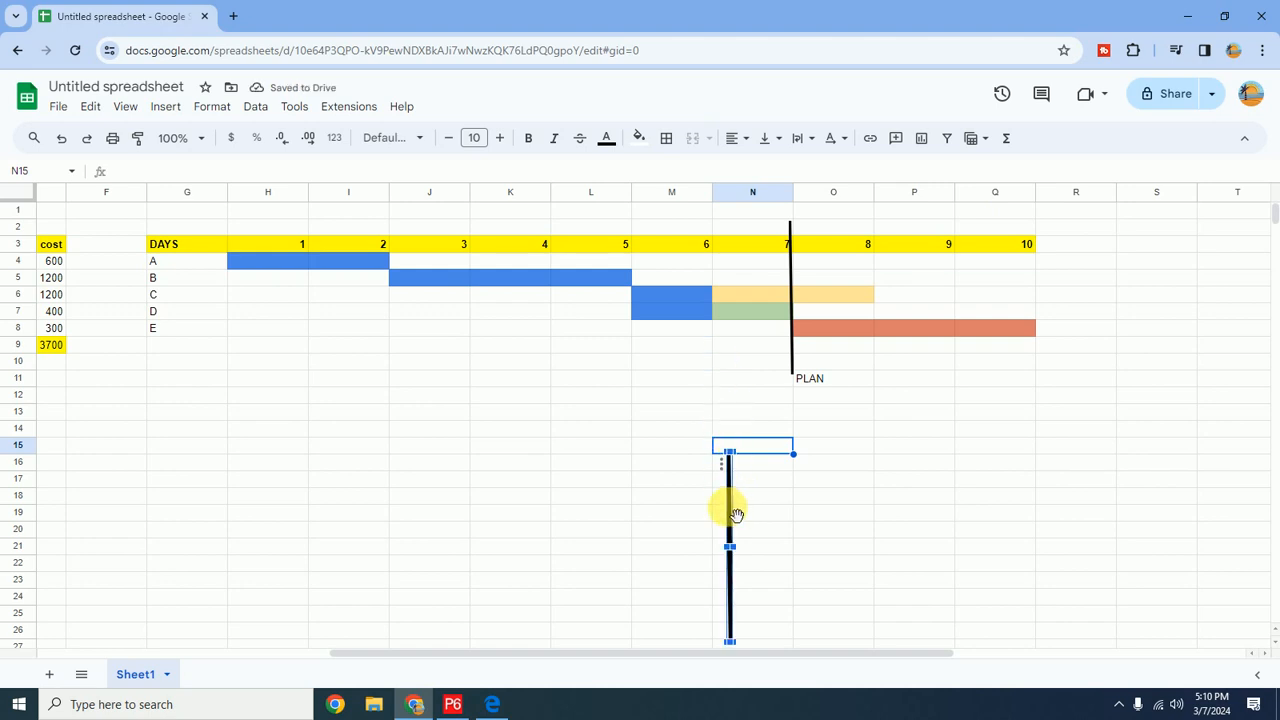
mouse_move(738, 512)
mouse_down()
mouse_move(714, 277)
mouse_move(726, 266)
mouse_up()
click(960, 451)
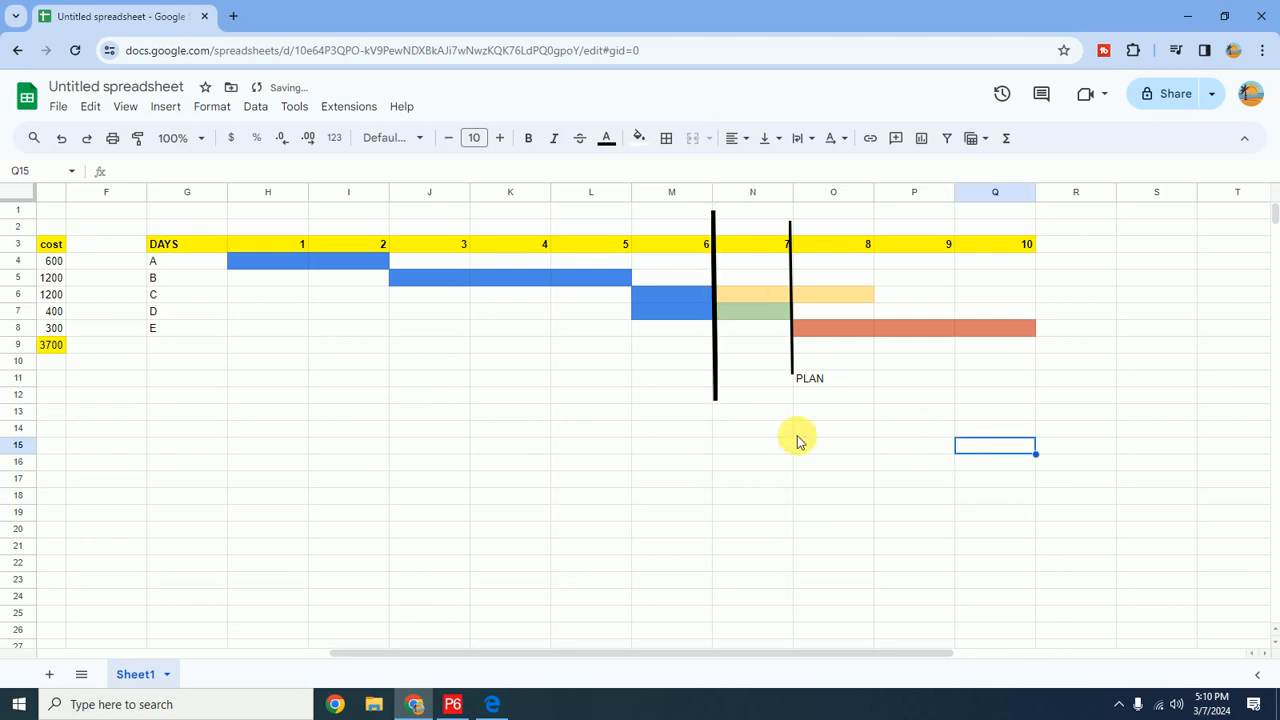
click(696, 413)
text(ACTUAL)
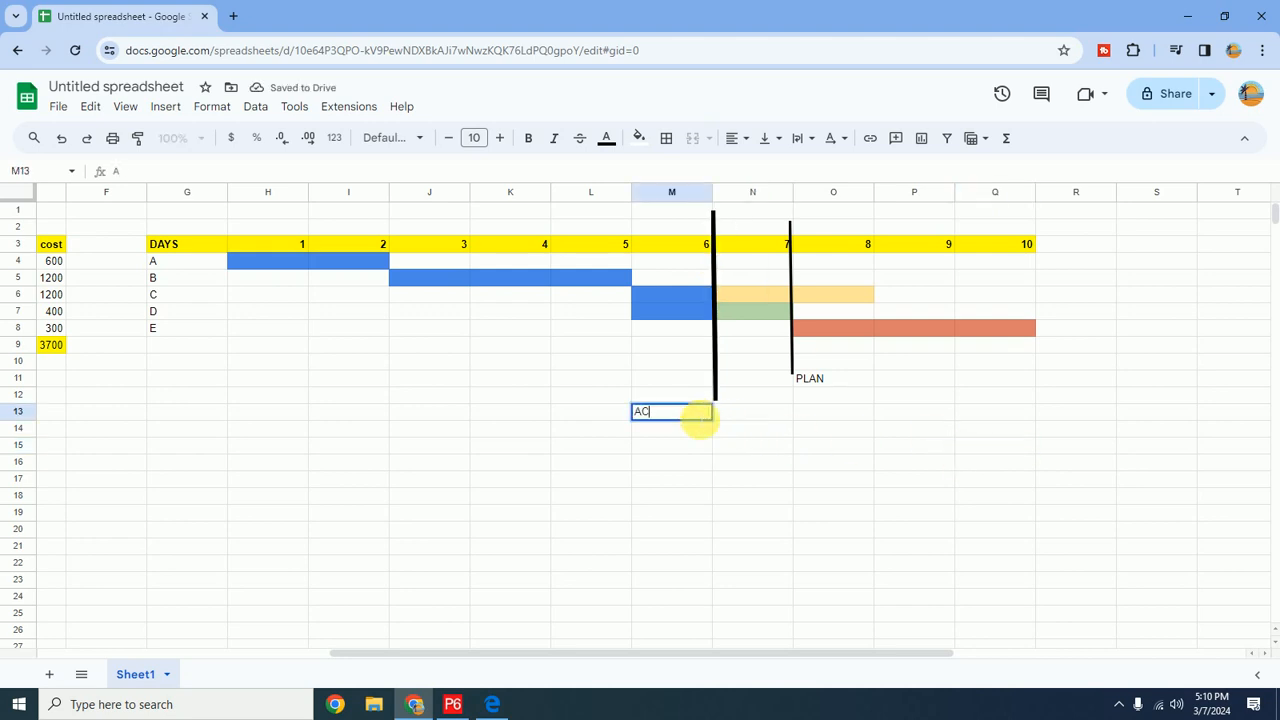
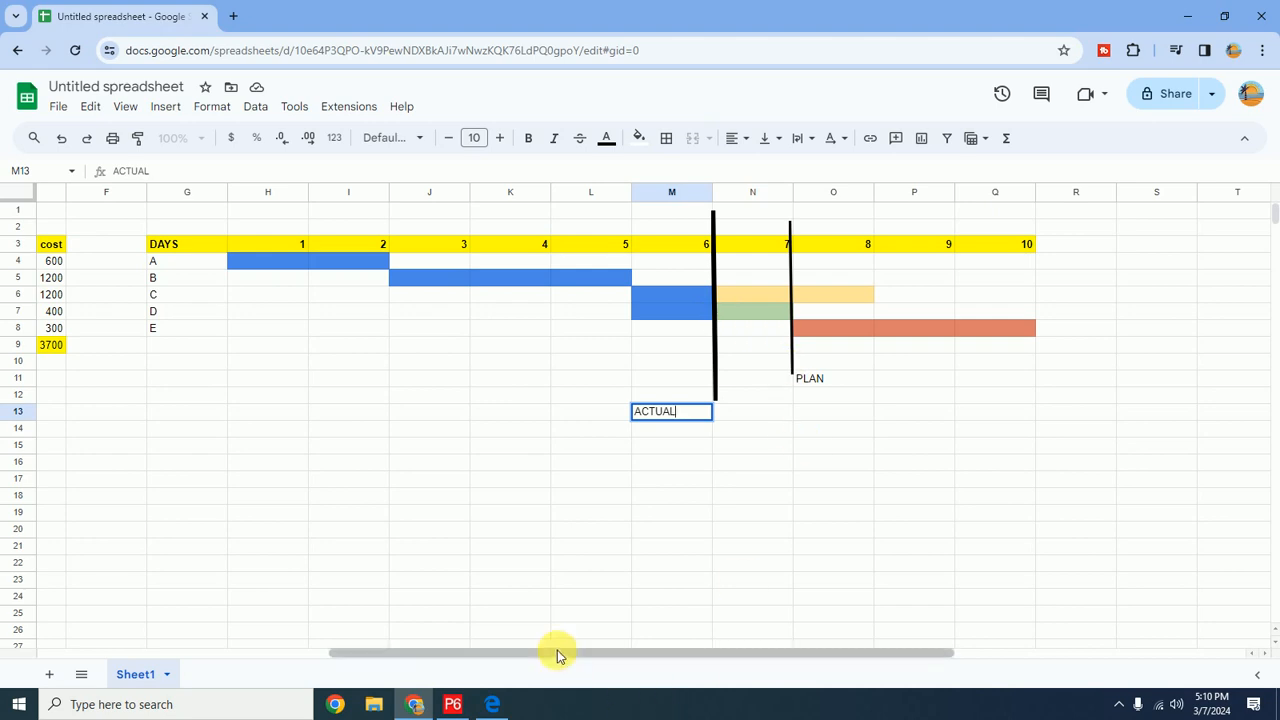
drag(557, 651, 329, 652)
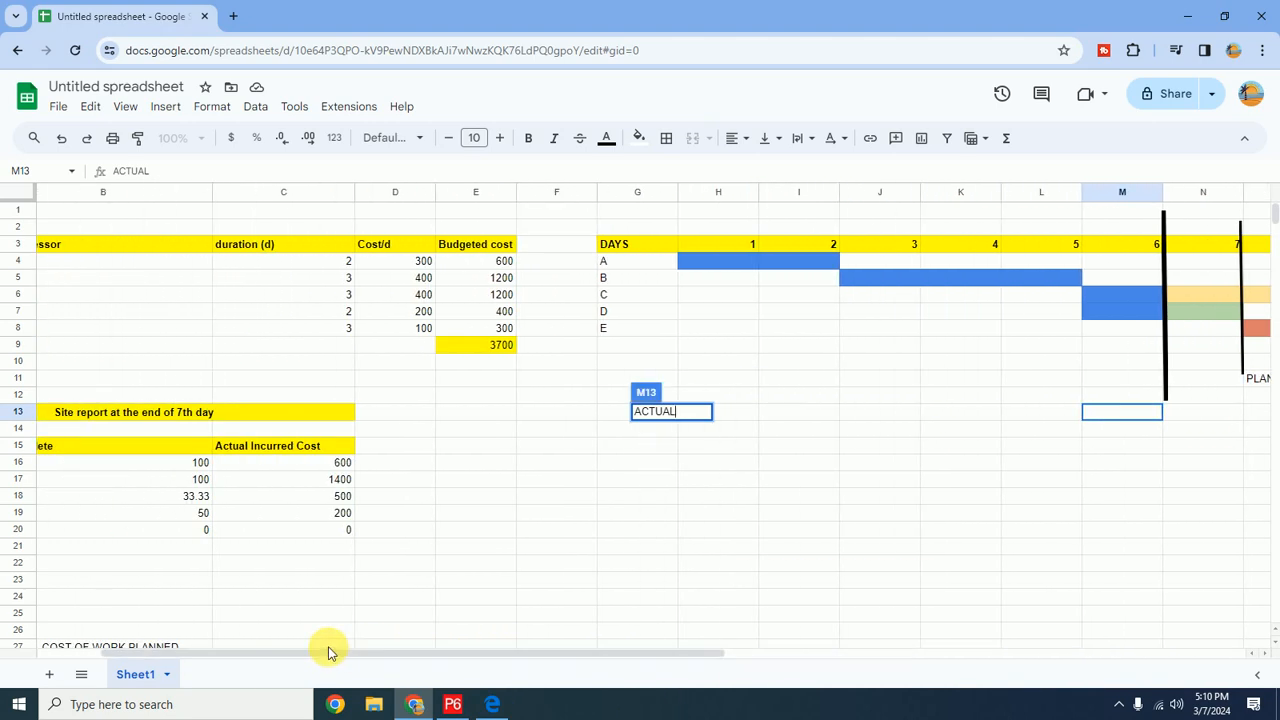
Switch to Primavera P6 and show the general details of activity A1000 (A)
key(alt+Tab)
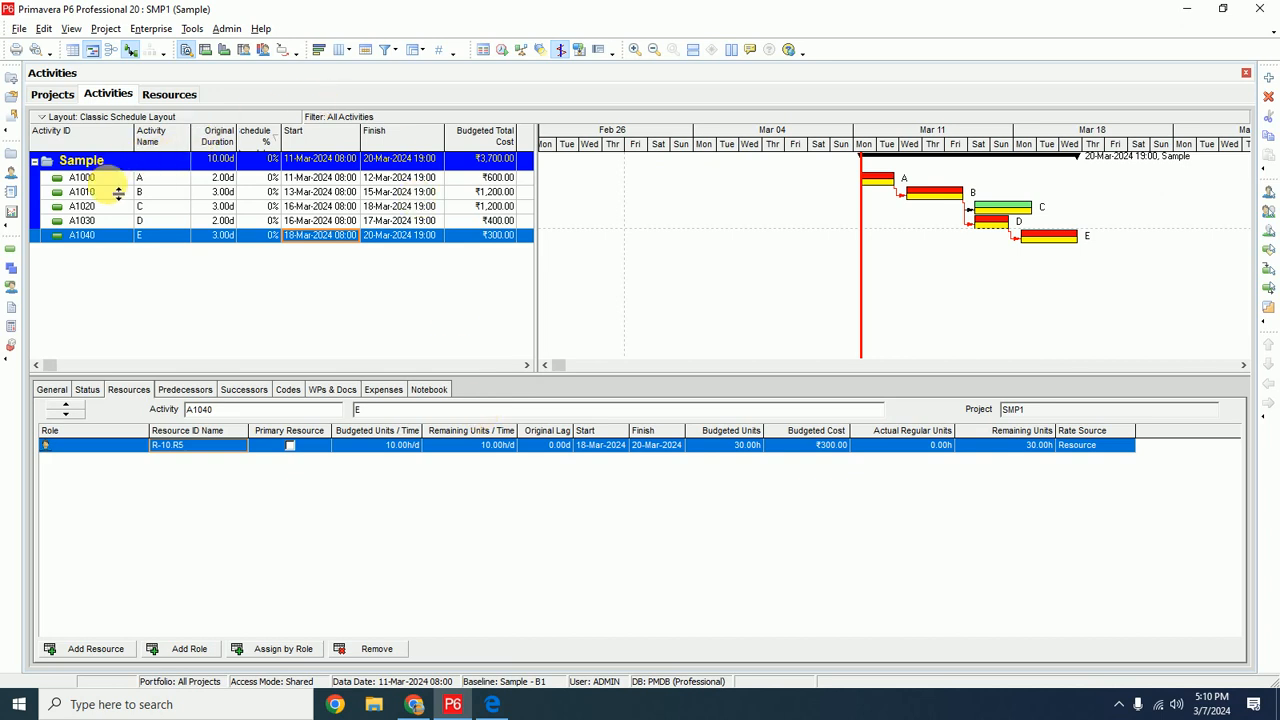
click(88, 178)
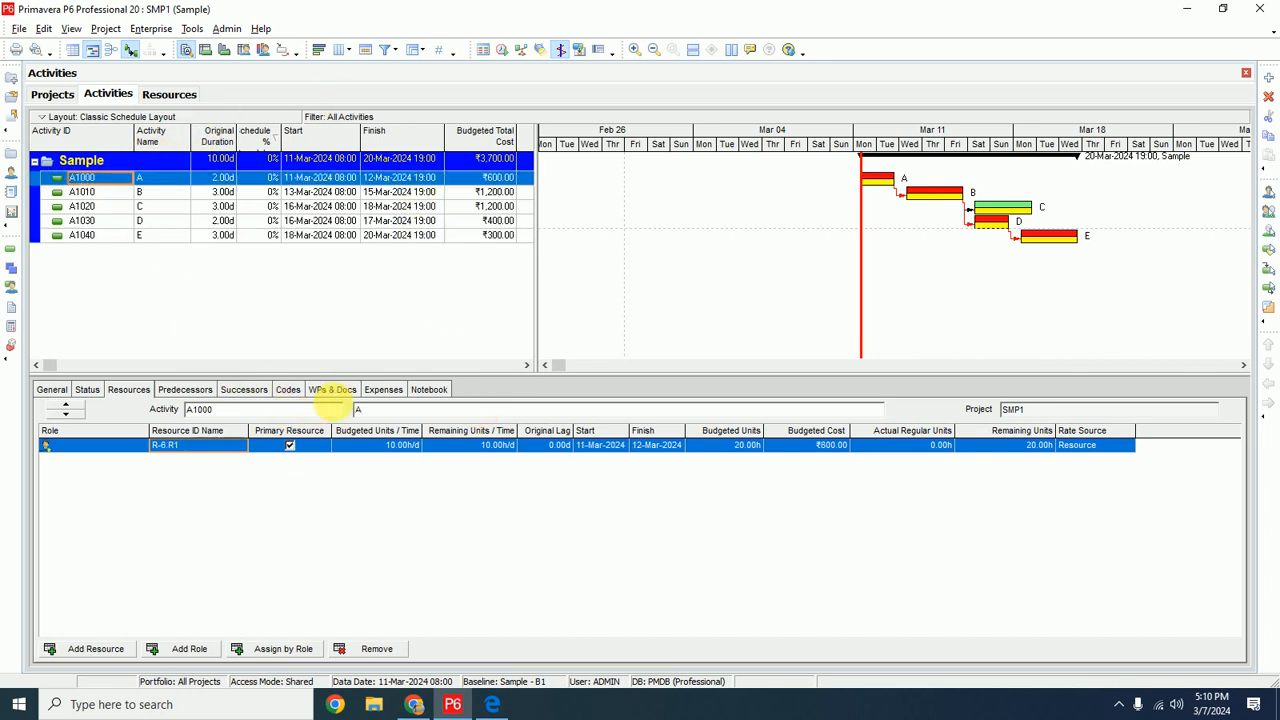
click(57, 391)
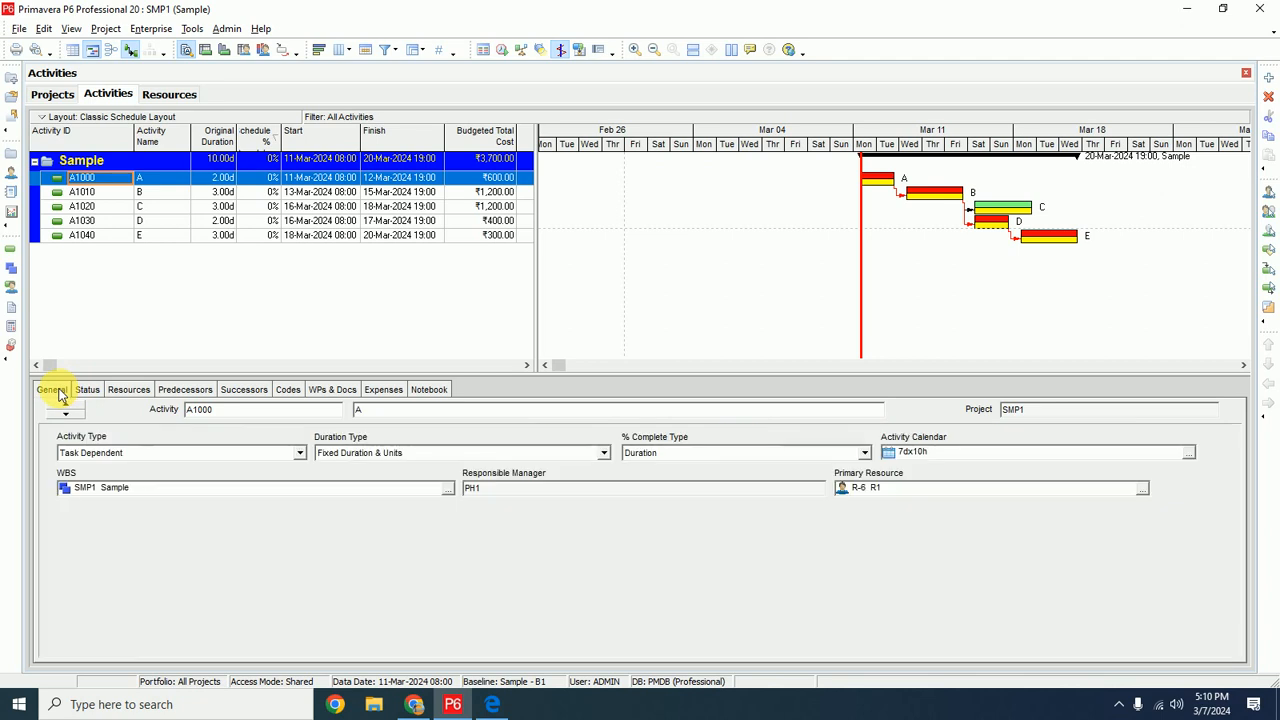
Mark activity A as started and finished in its status details, and check its actual labor cost against the spreadsheet's site report
click(87, 391)
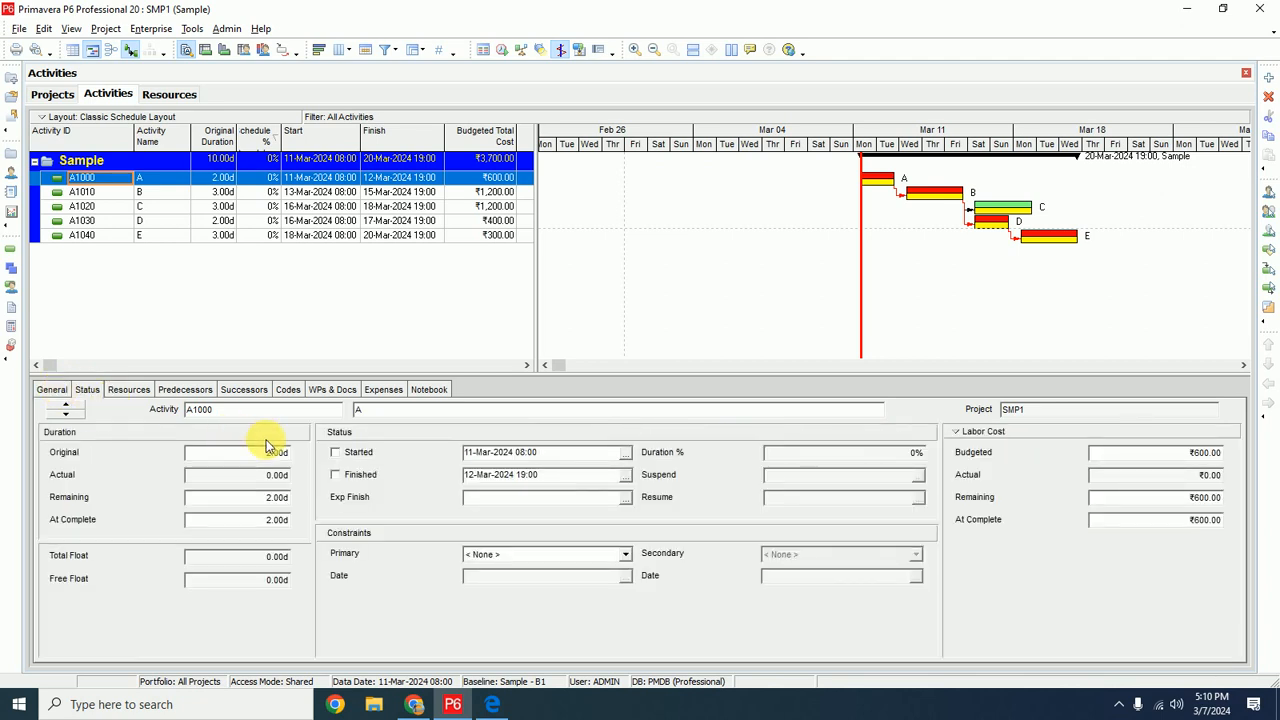
click(335, 452)
click(336, 475)
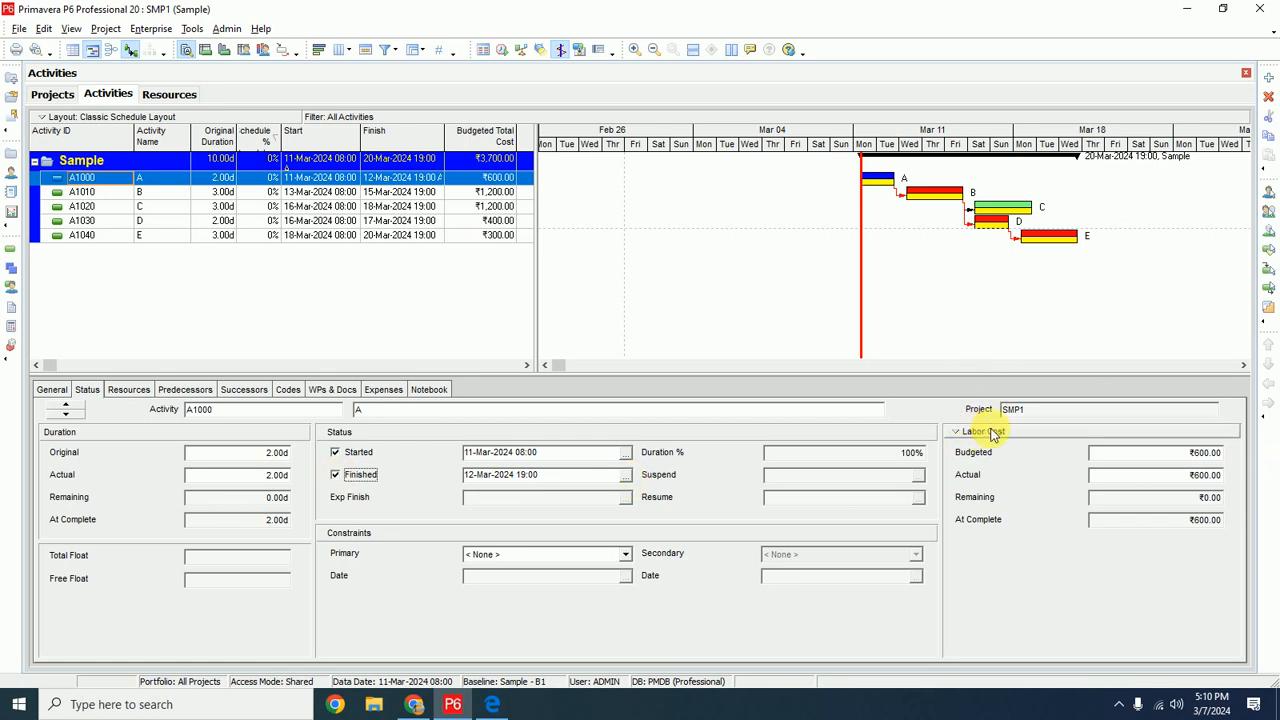
key(alt+Tab)
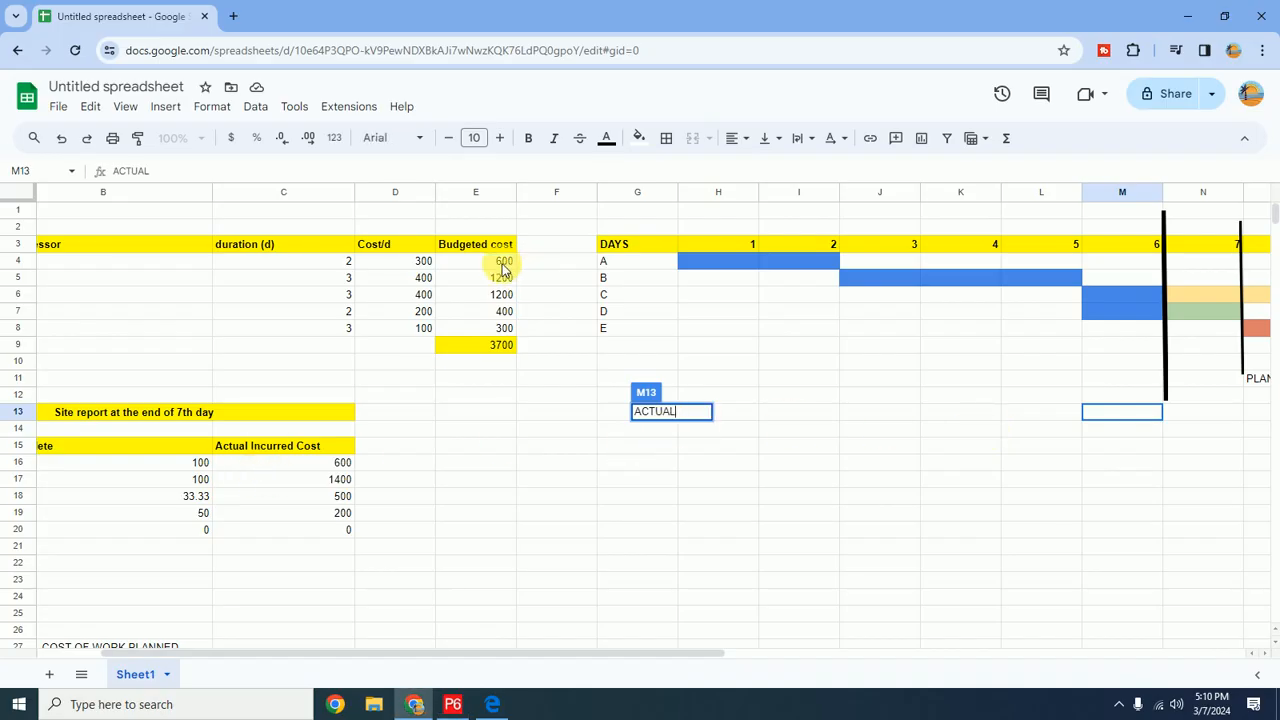
key(alt+Tab)
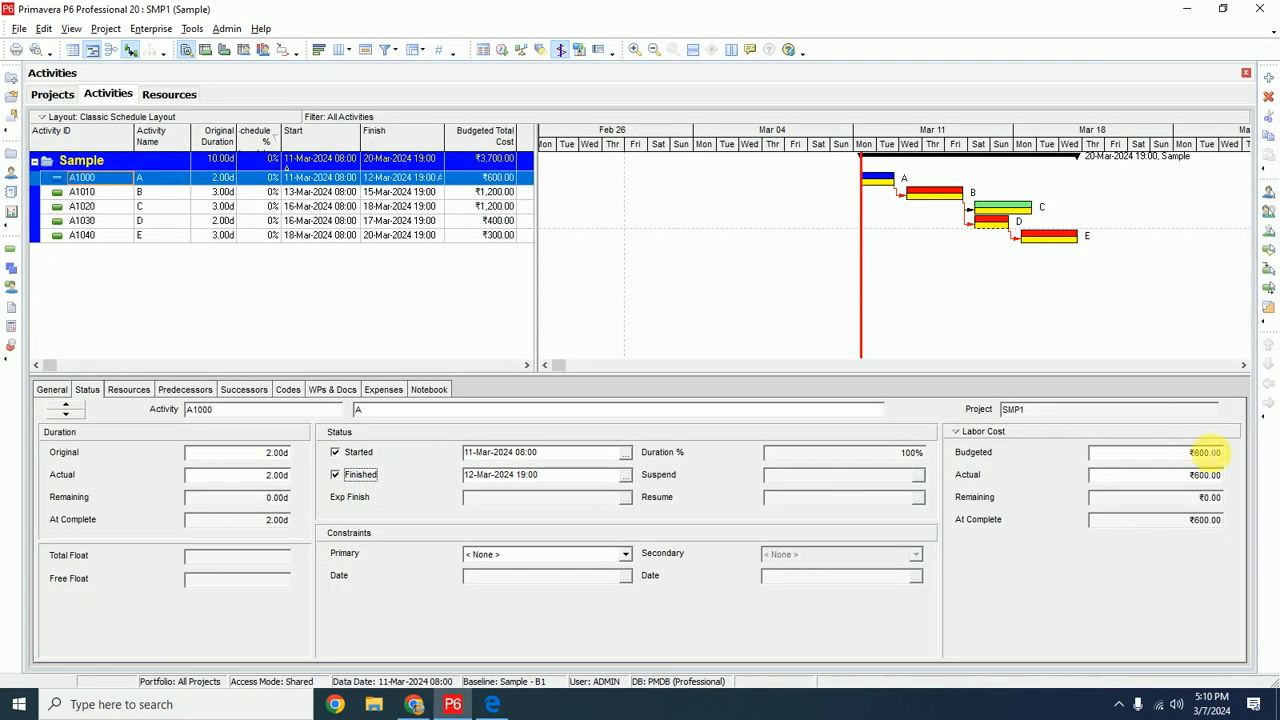
click(1180, 475)
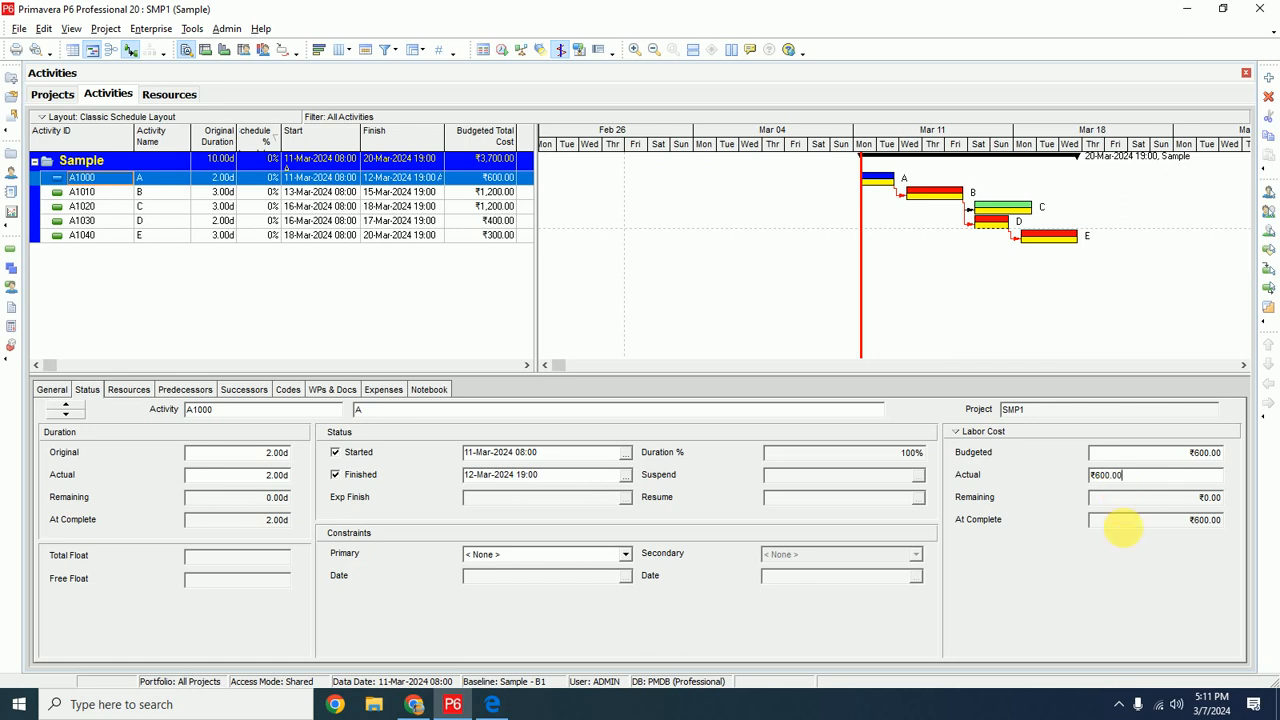
key(alt+Tab)
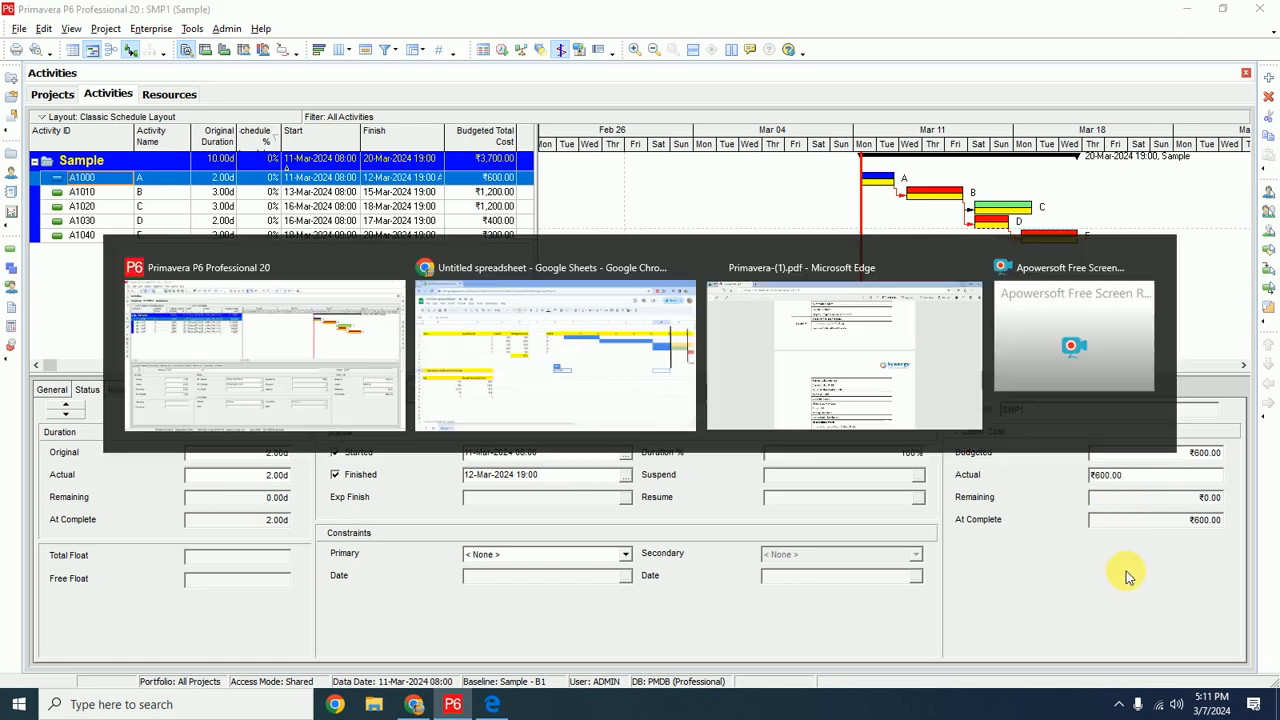
key(alt+Tab)
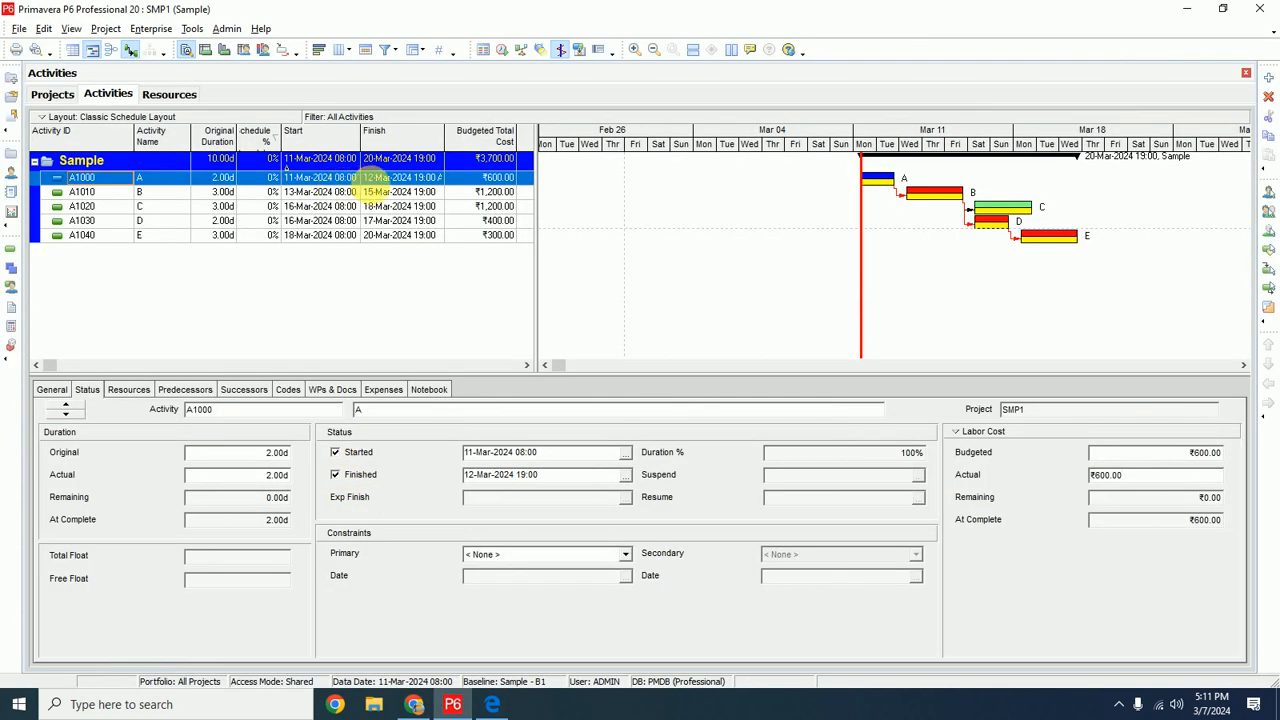
Mark activity B as started and finished, and set its actual labor cost to ₹1,400
click(210, 191)
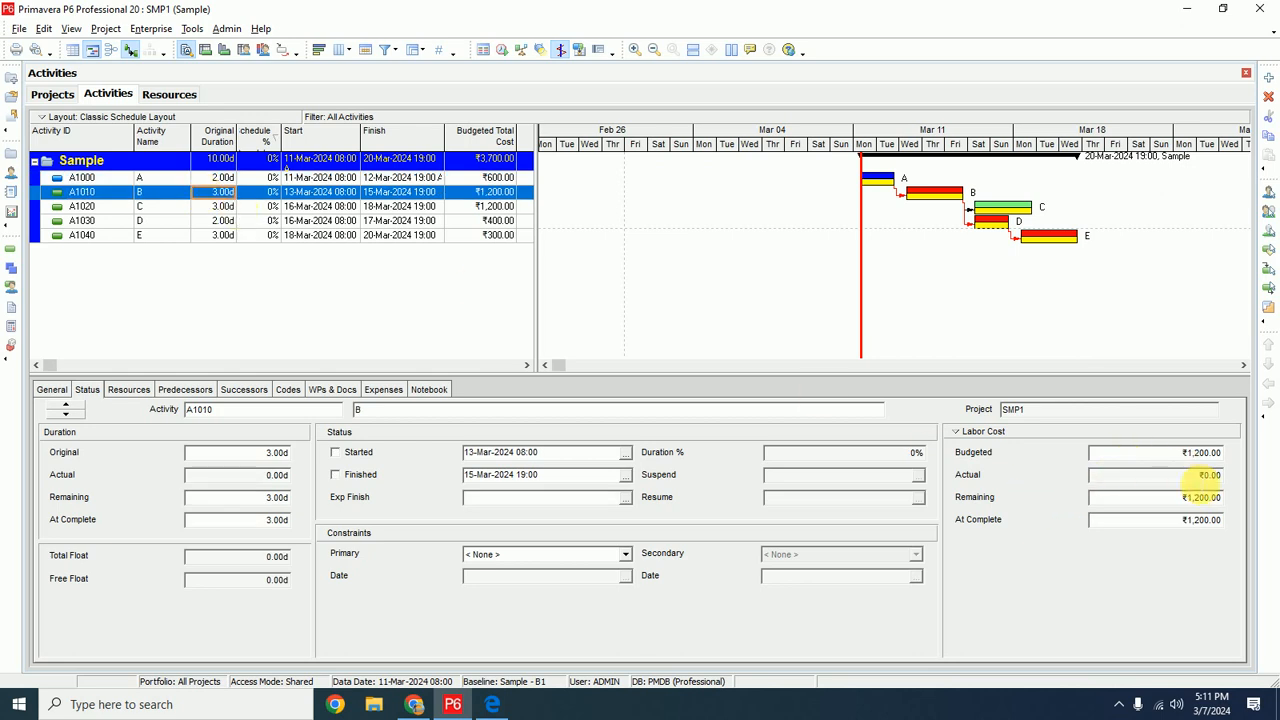
click(335, 452)
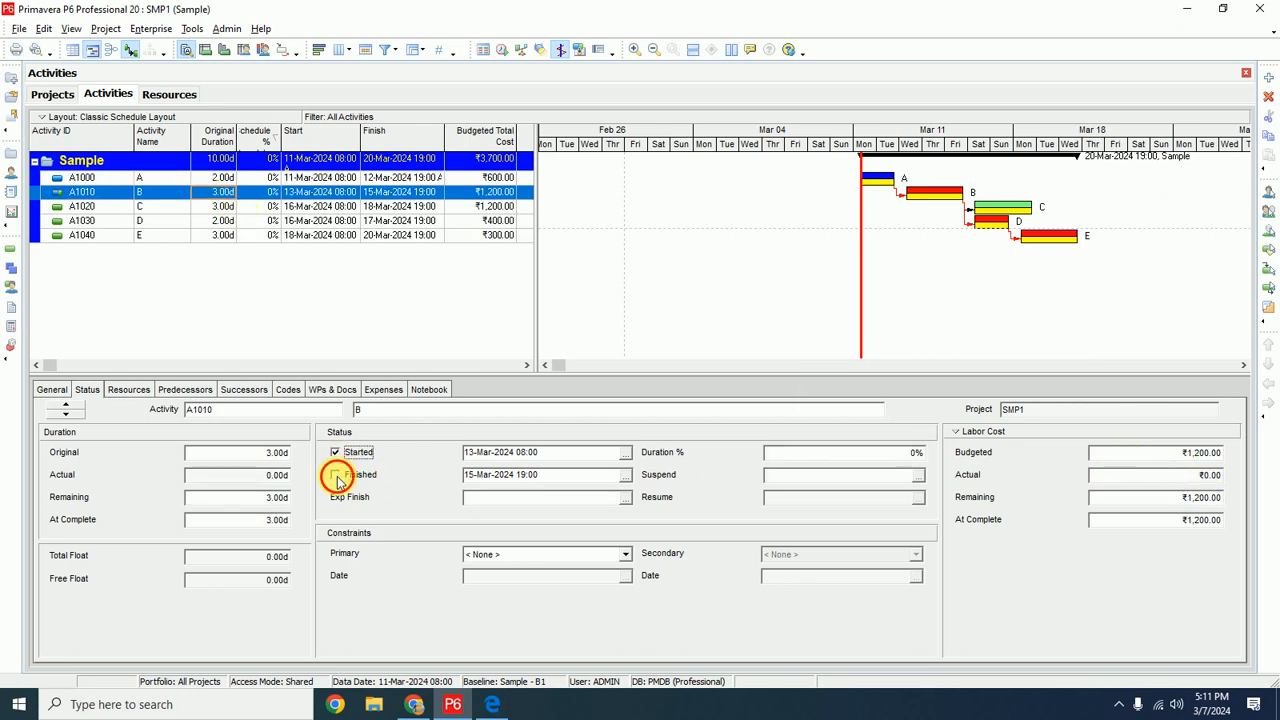
click(335, 474)
click(1195, 476)
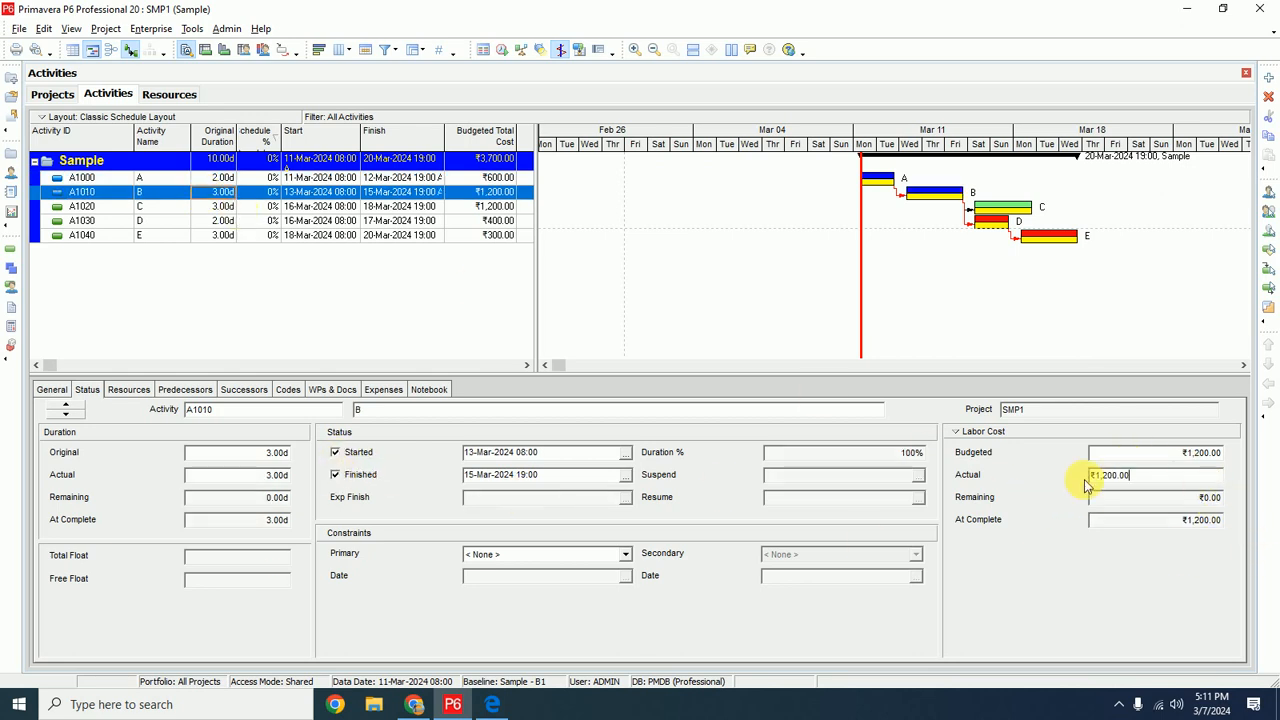
key(BackSpace)
text(4)
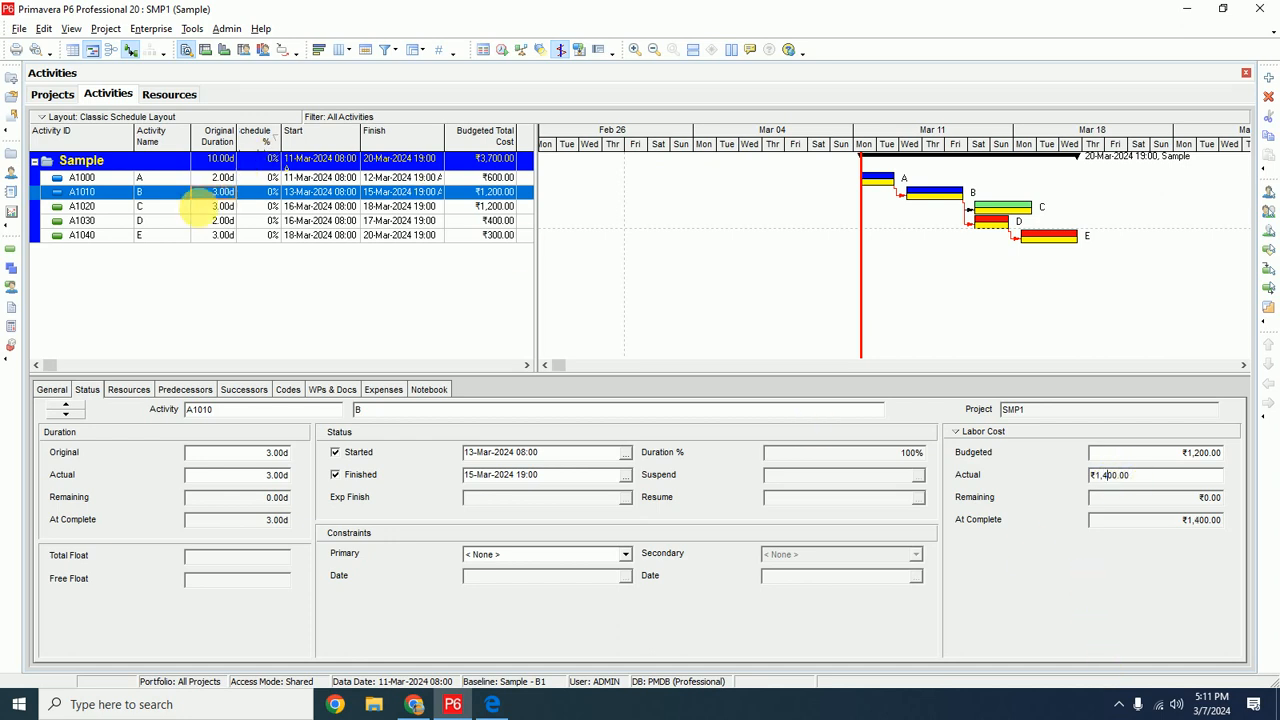
Look up activity C's progress in the spreadsheet's site report, mark the activity as started and set its duration percent complete to 33.3
click(178, 217)
key(alt+Tab)
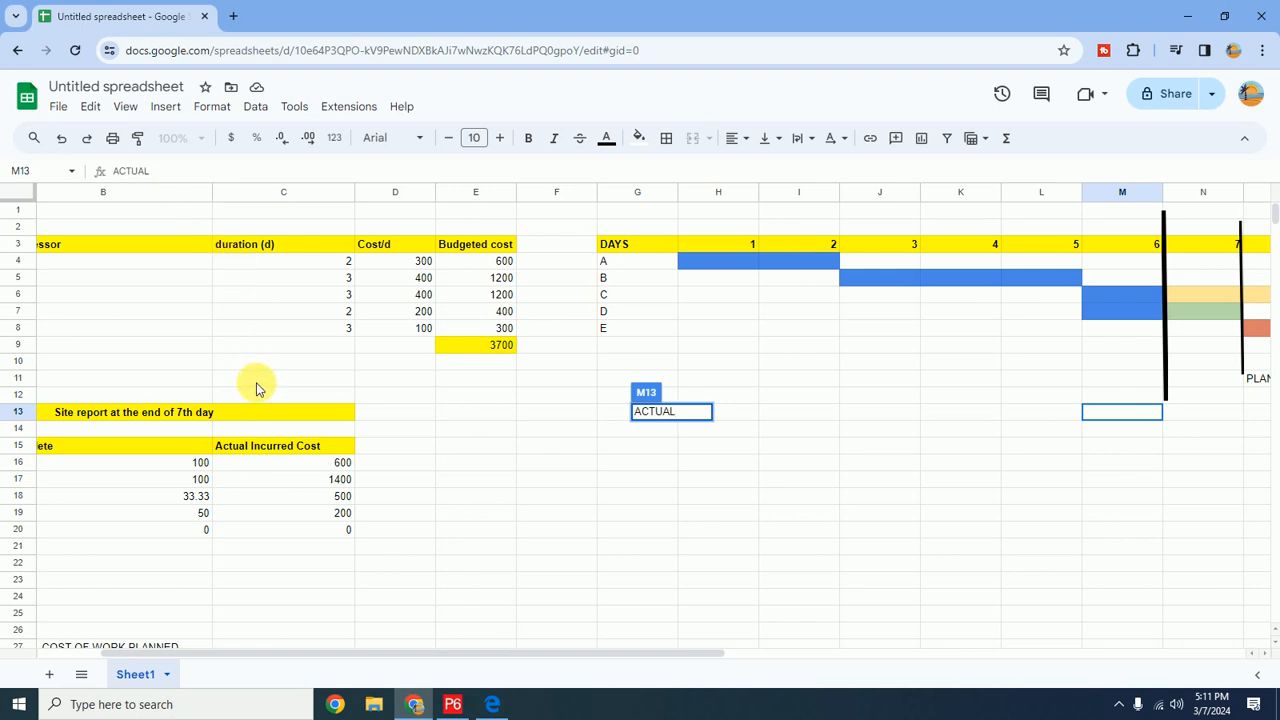
key(alt+Tab)
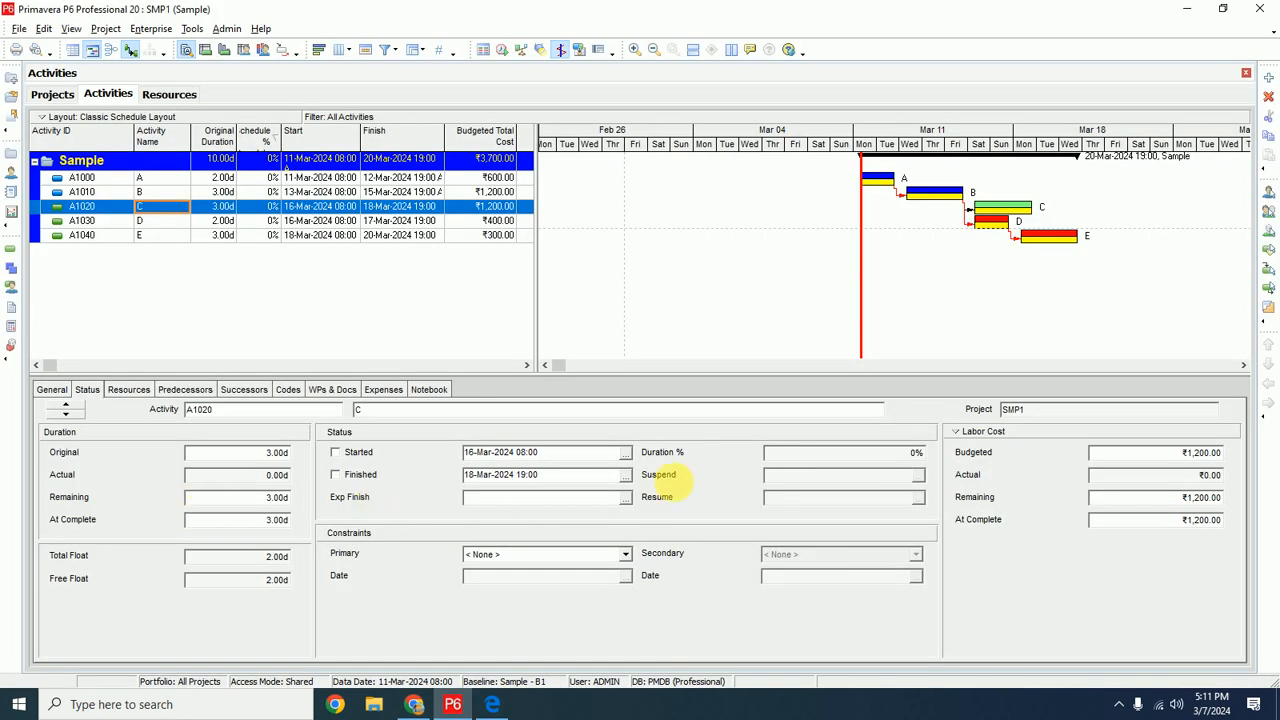
click(336, 453)
click(823, 458)
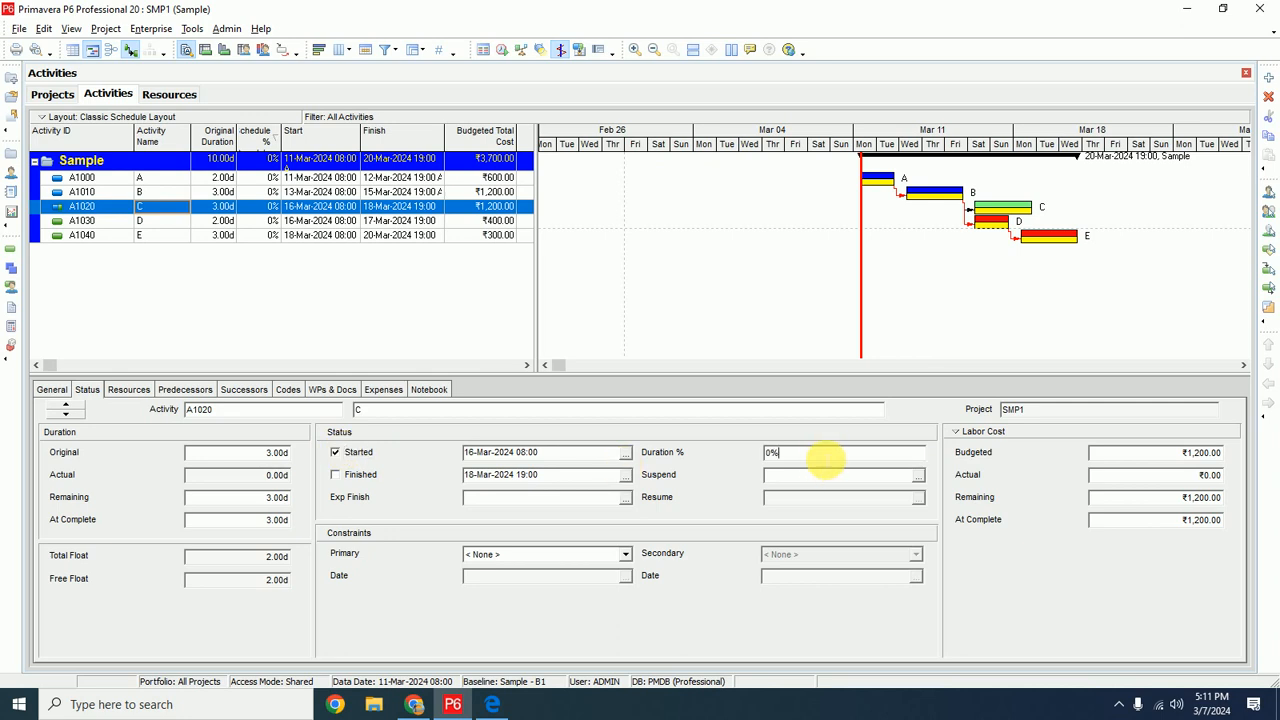
text(2)
key(BackSpace)
key(BackSpace)
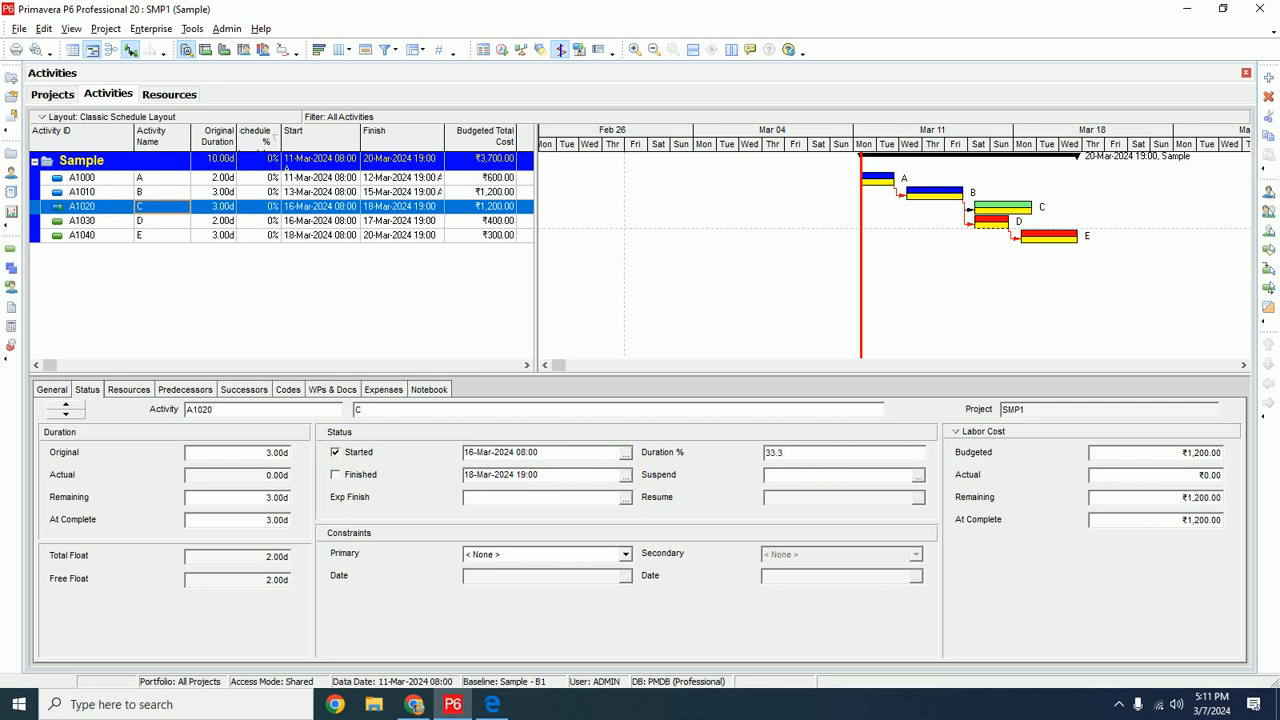
key(Return)
click(823, 458)
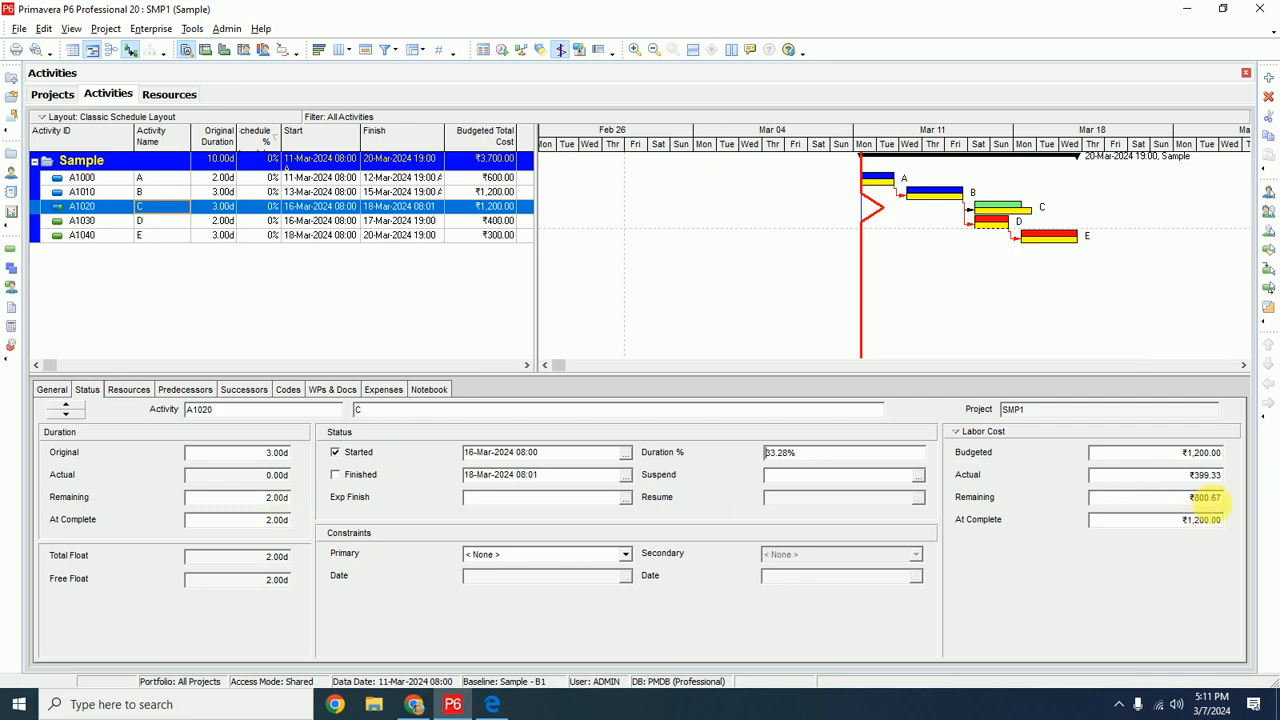
Look up activity C's incurred cost in the site report and set its actual labor cost to ₹500
key(alt+Tab)
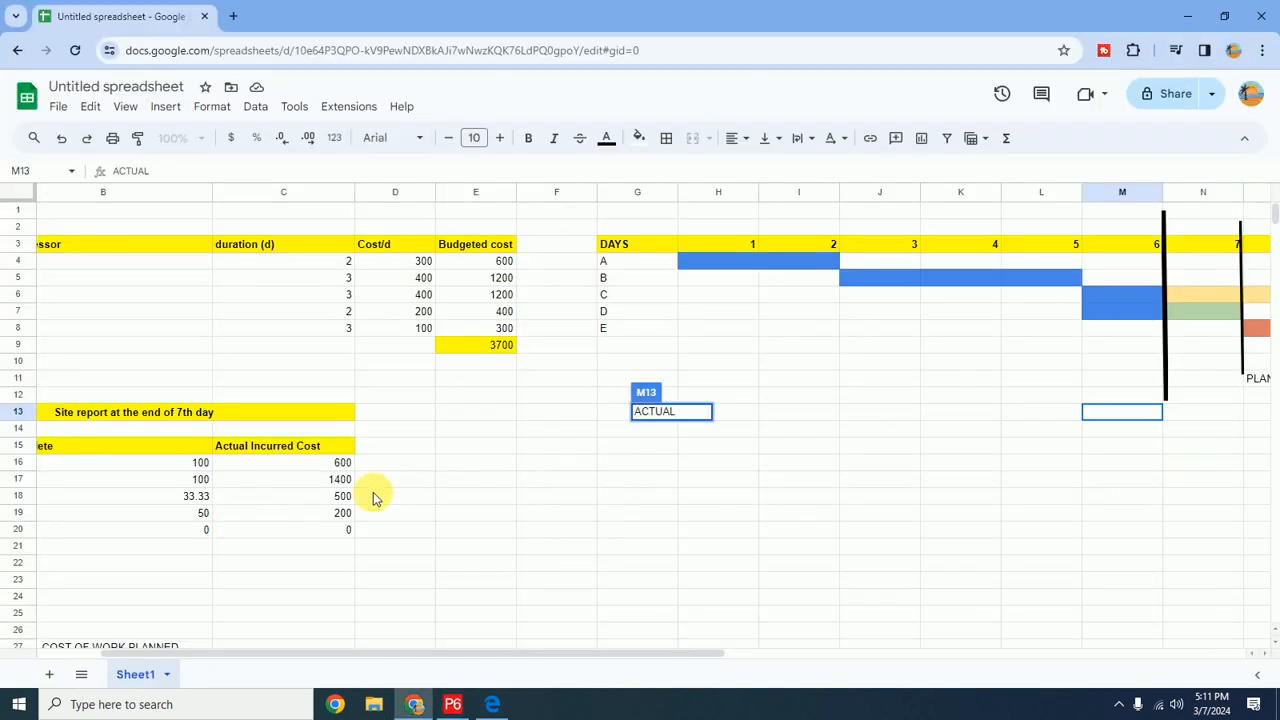
key(alt+Tab)
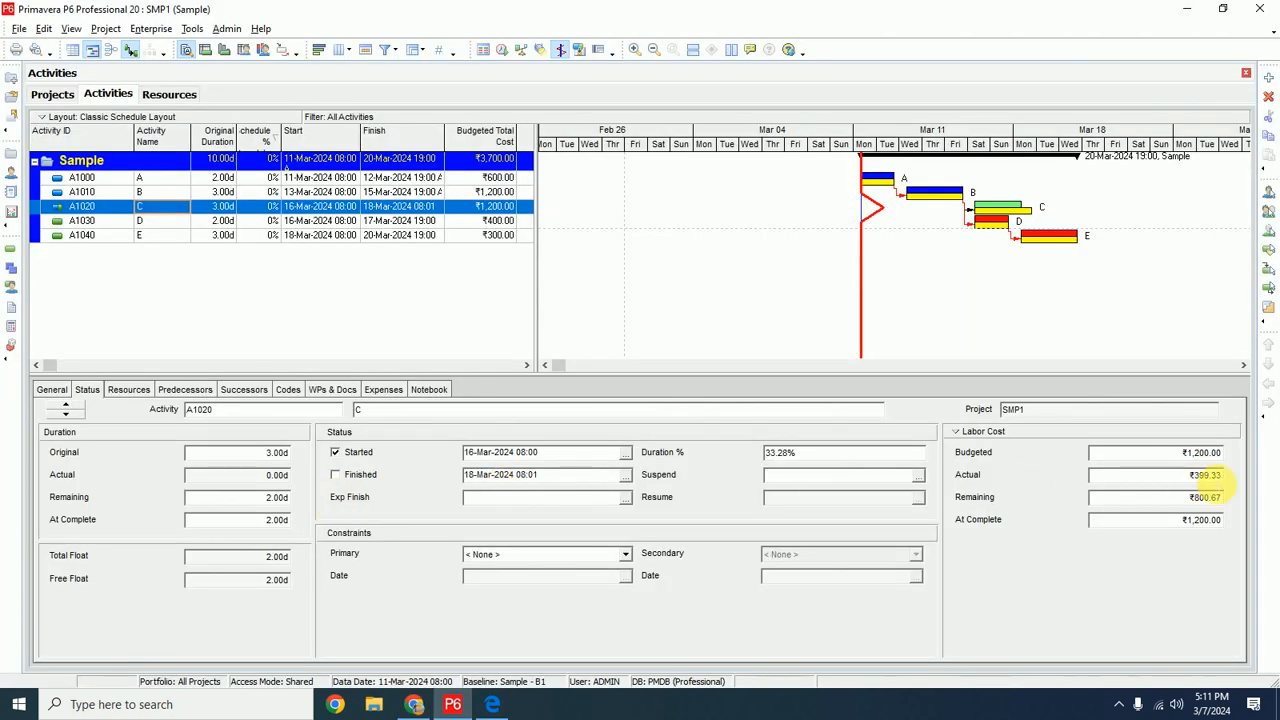
click(1215, 478)
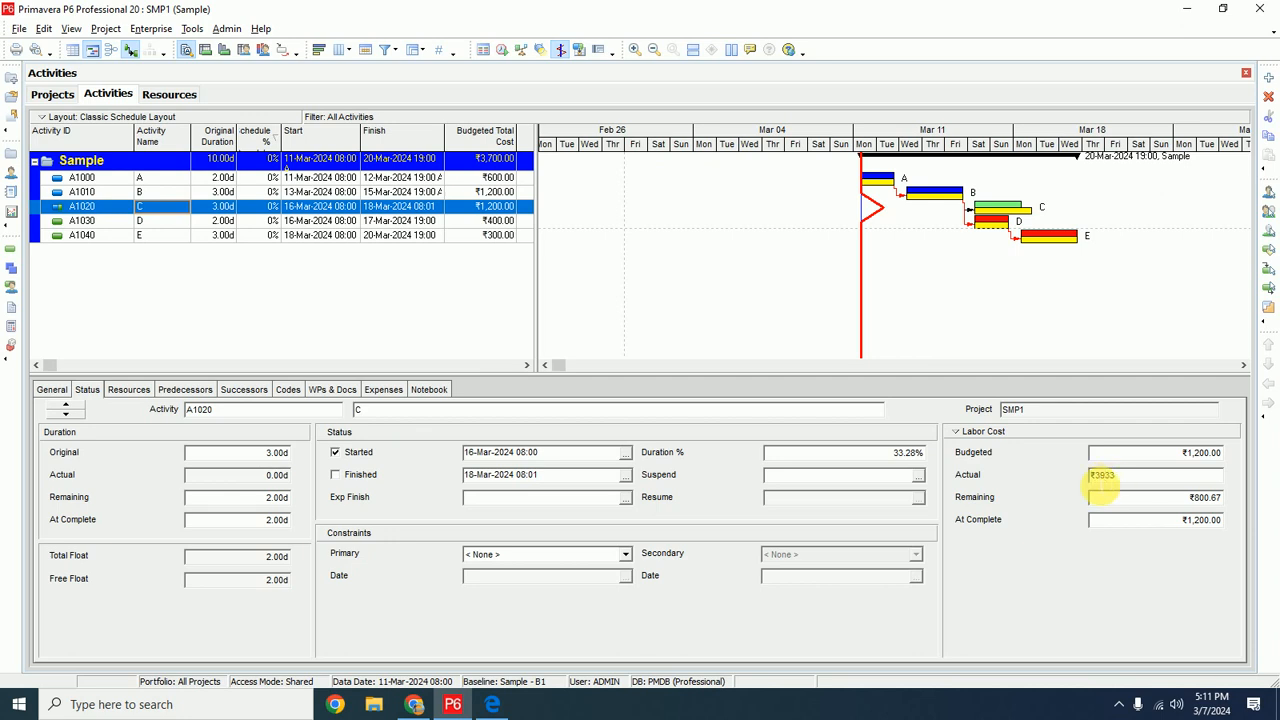
text(5)
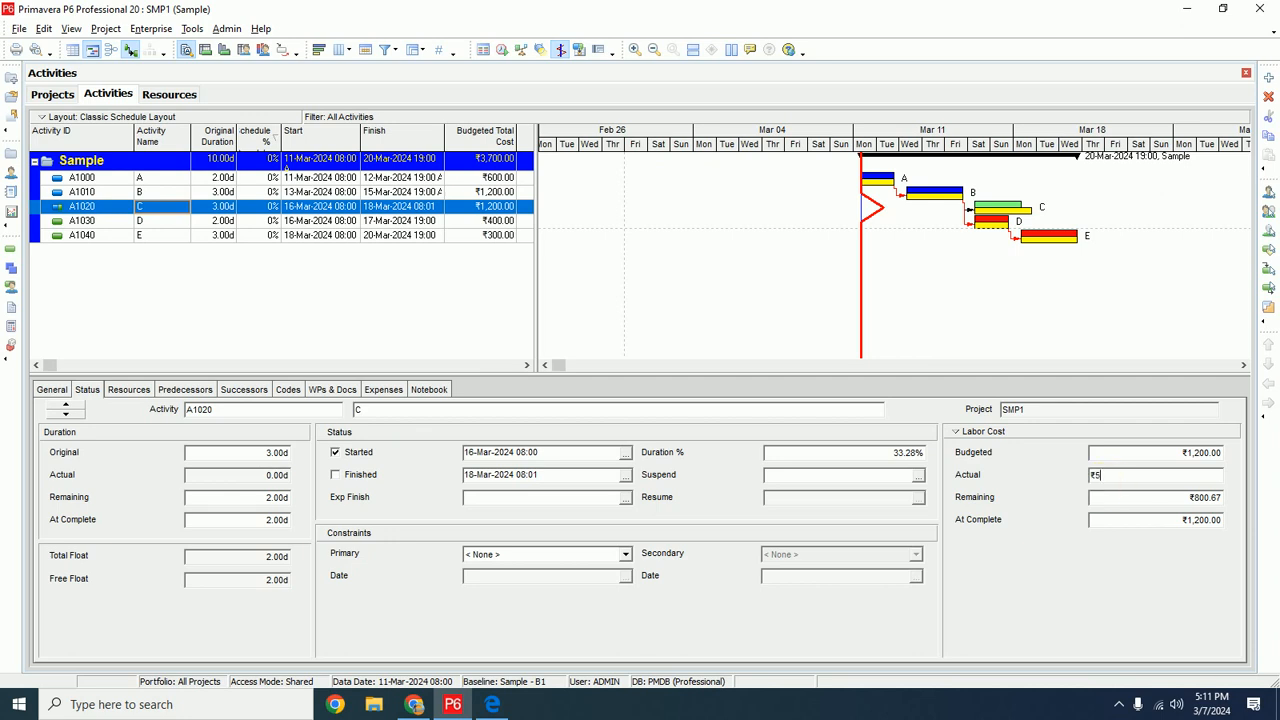
text(00)
click(1100, 486)
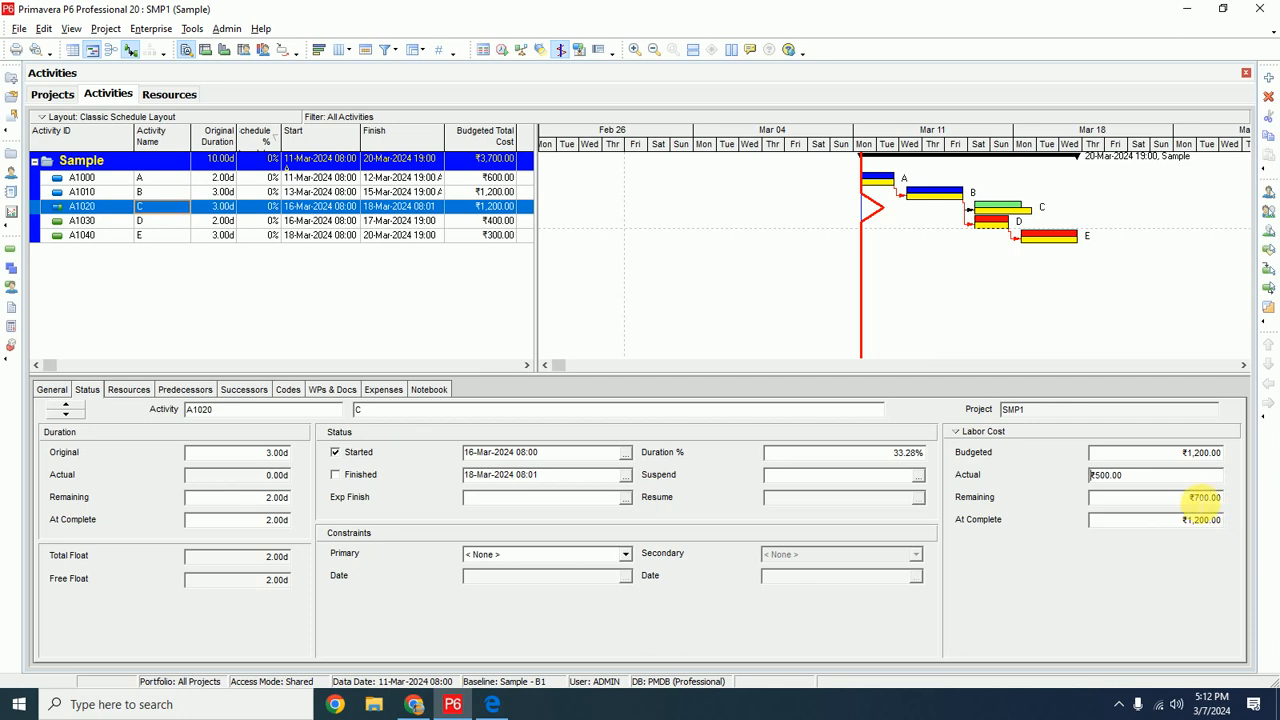
Mark activity D as started with 50% duration complete, checking its progress and actual cost against the spreadsheet's site report
key(alt+Tab)
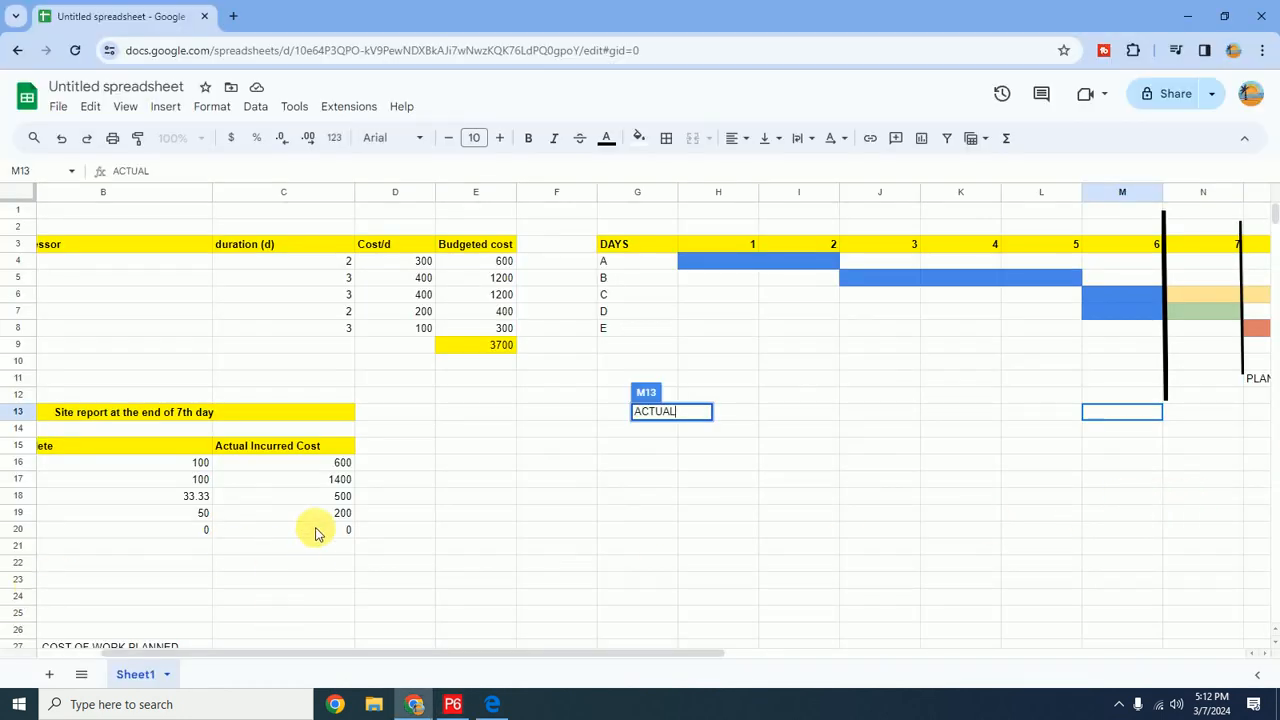
key(alt)
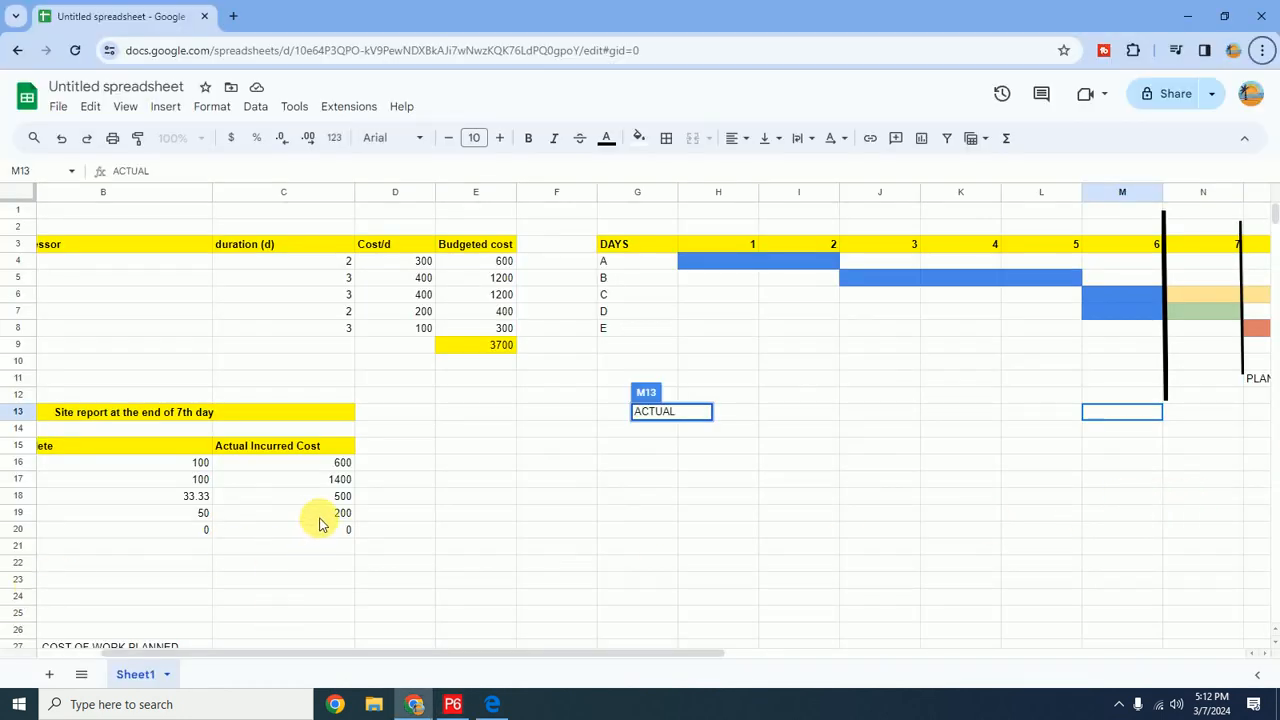
key(alt+Tab)
click(287, 224)
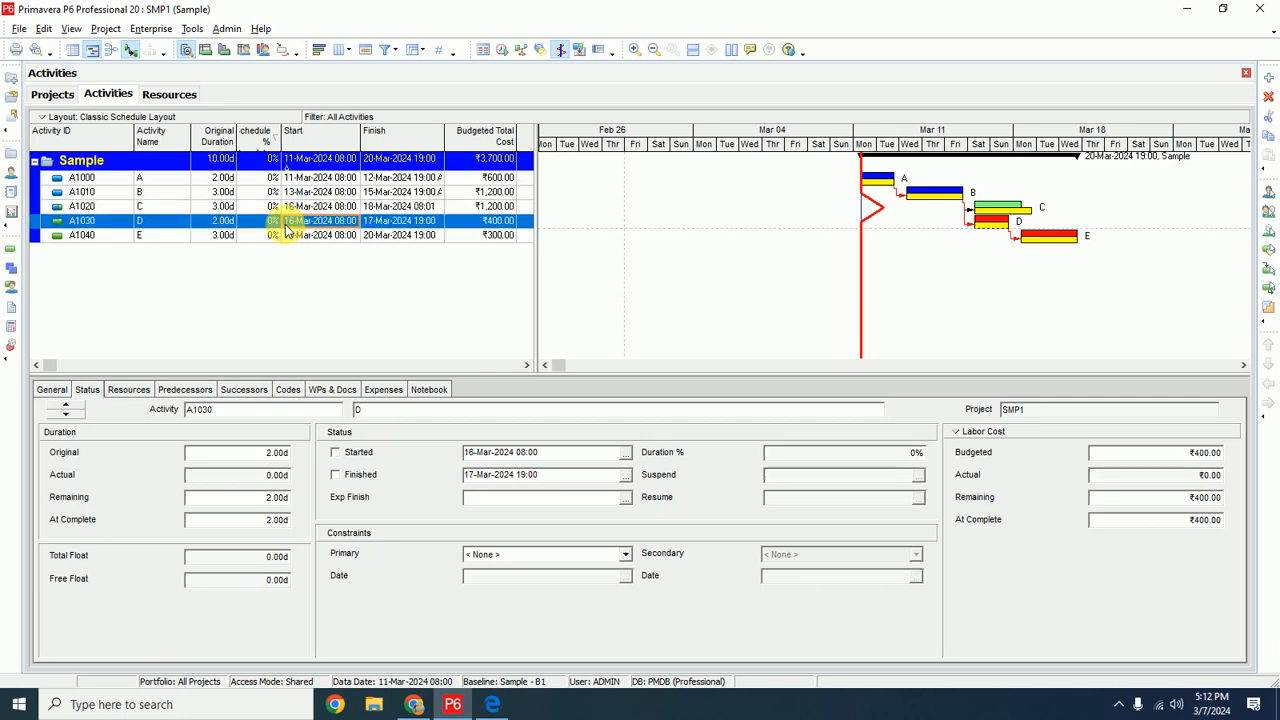
click(336, 453)
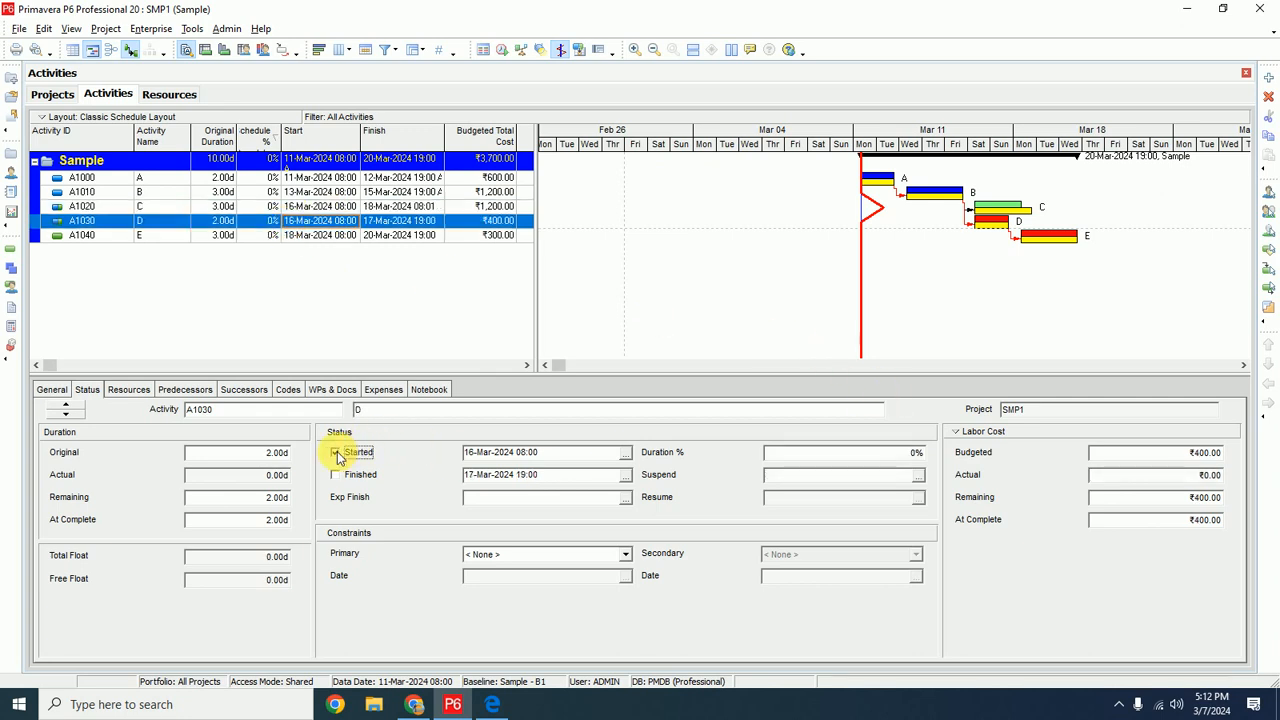
click(820, 455)
double_click(772, 454)
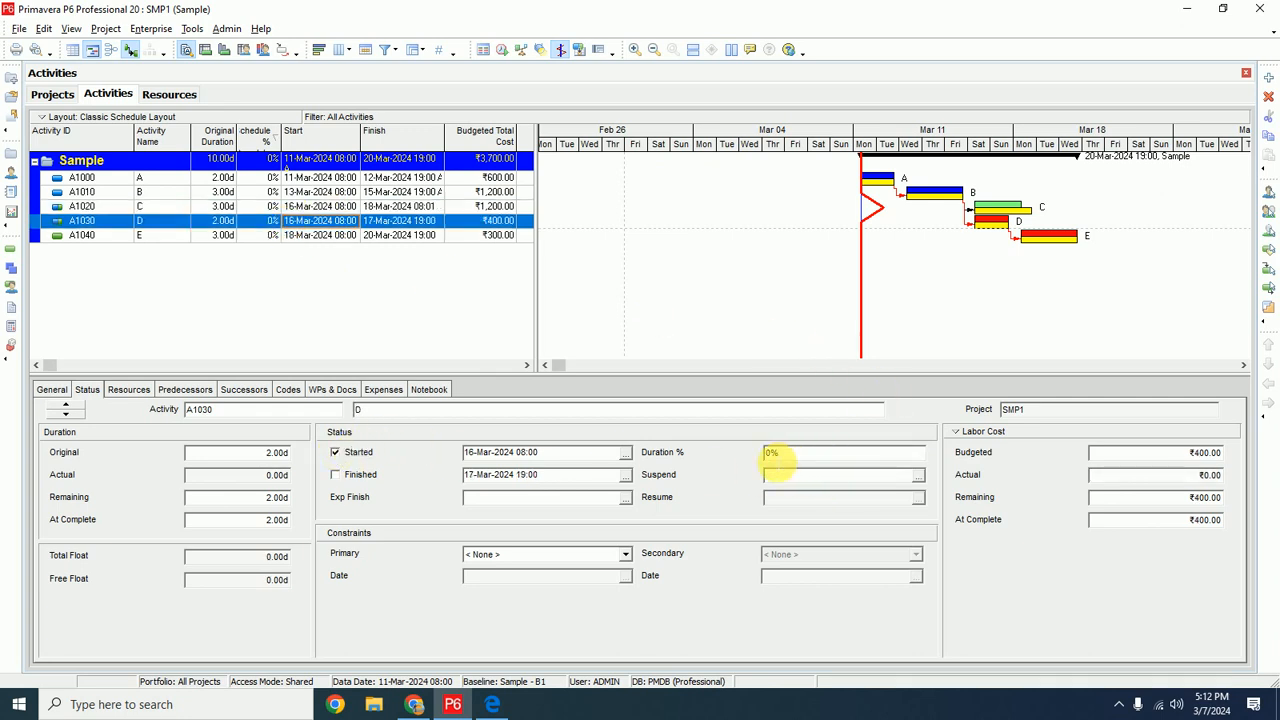
text(50)
key(Return)
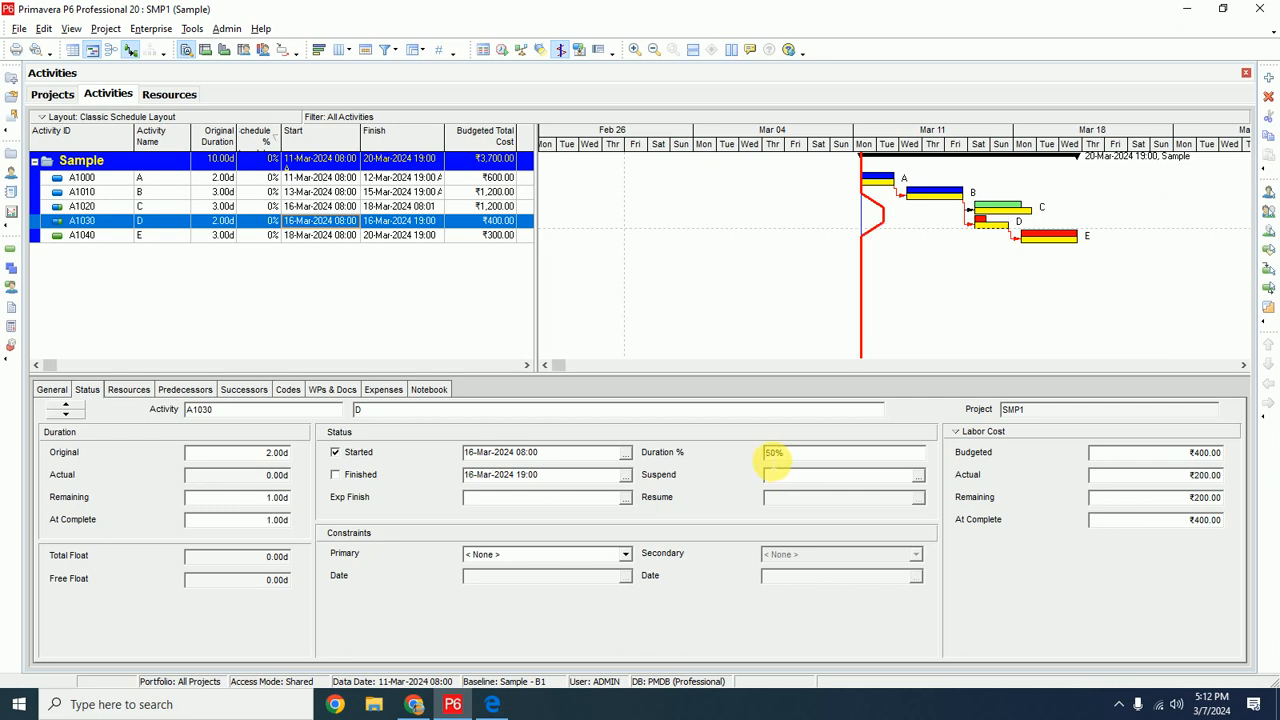
key(alt+Tab)
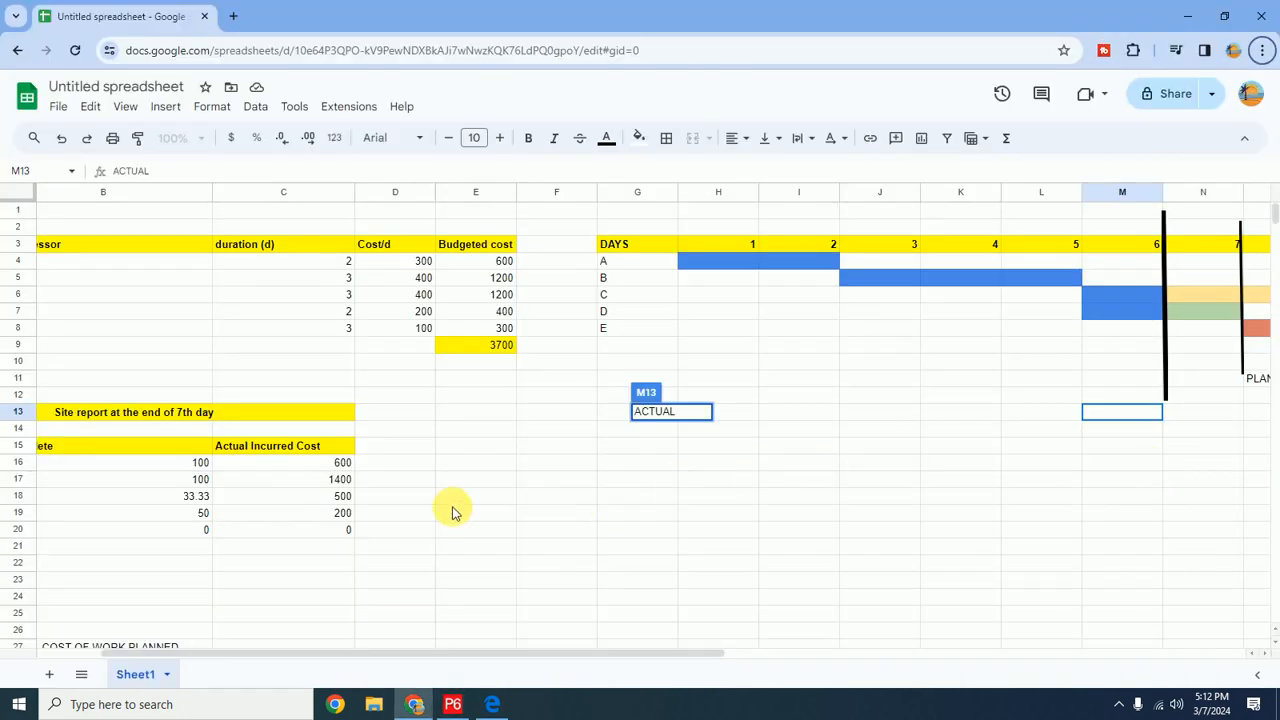
key(alt+Tab)
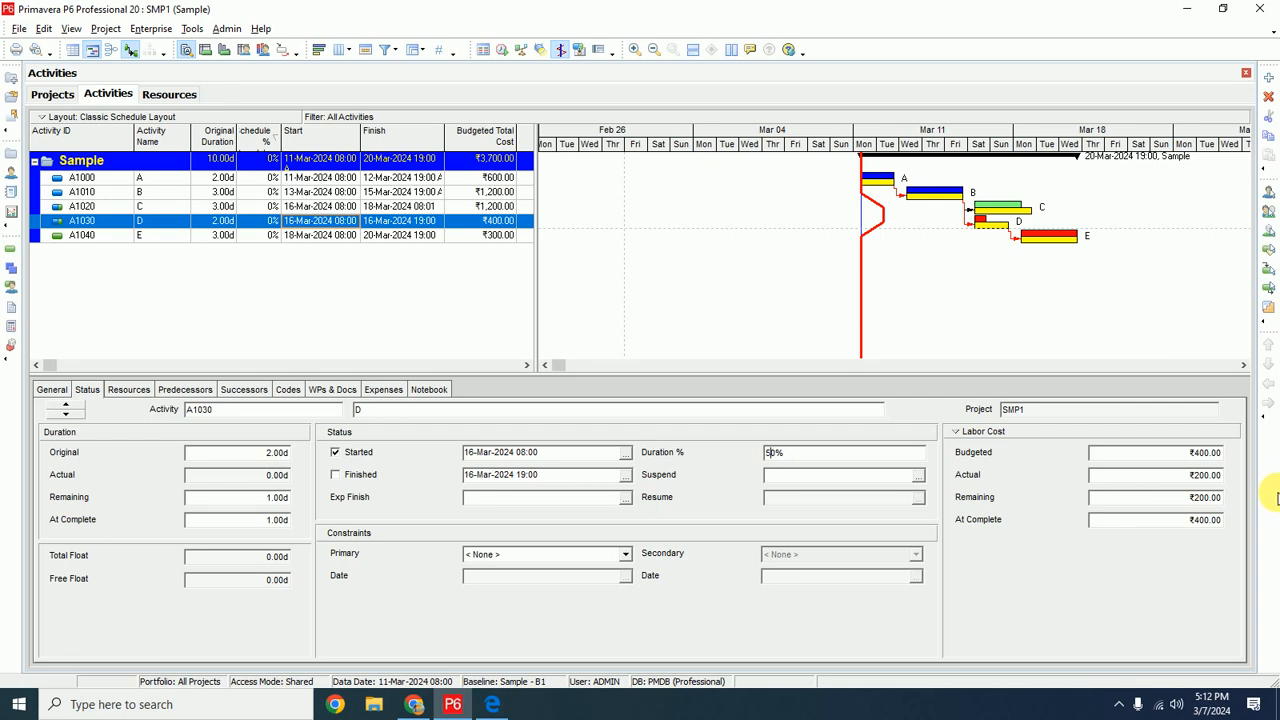
Review the status and labor costs of activities A to D and compare them with the spreadsheet's site report
click(168, 180)
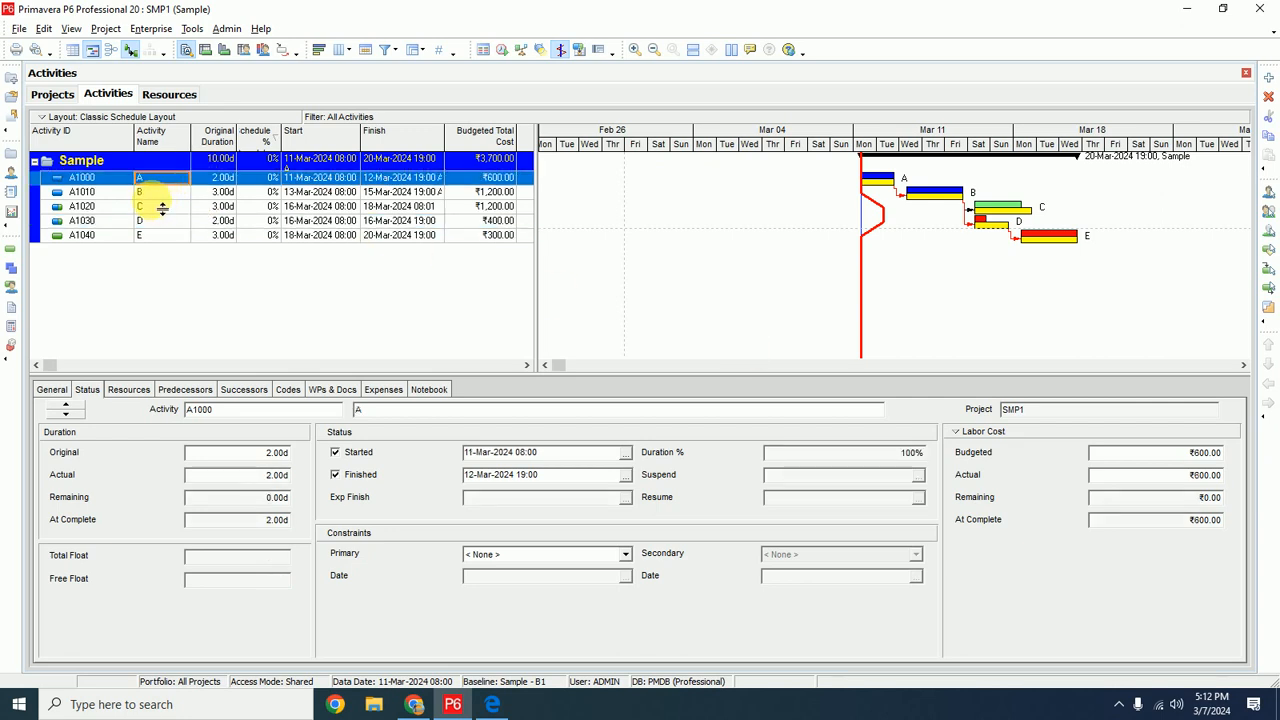
click(157, 192)
click(160, 206)
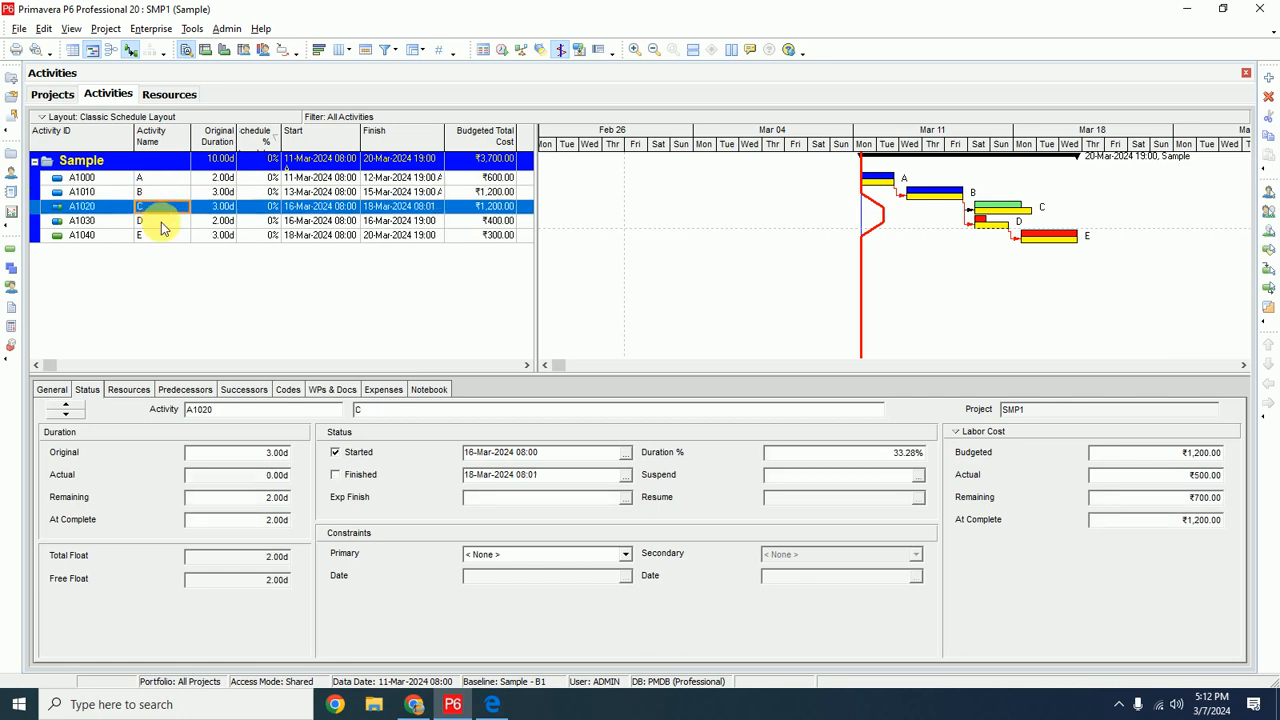
click(161, 220)
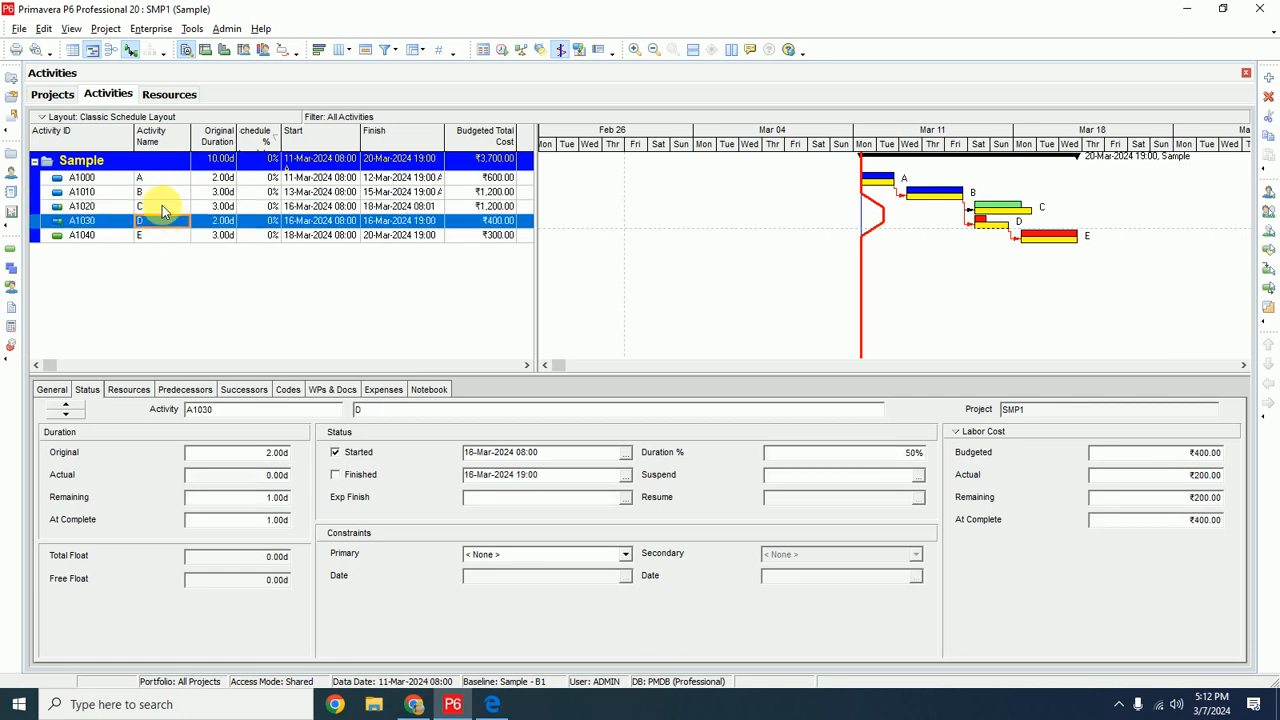
click(164, 208)
key(alt+Tab)
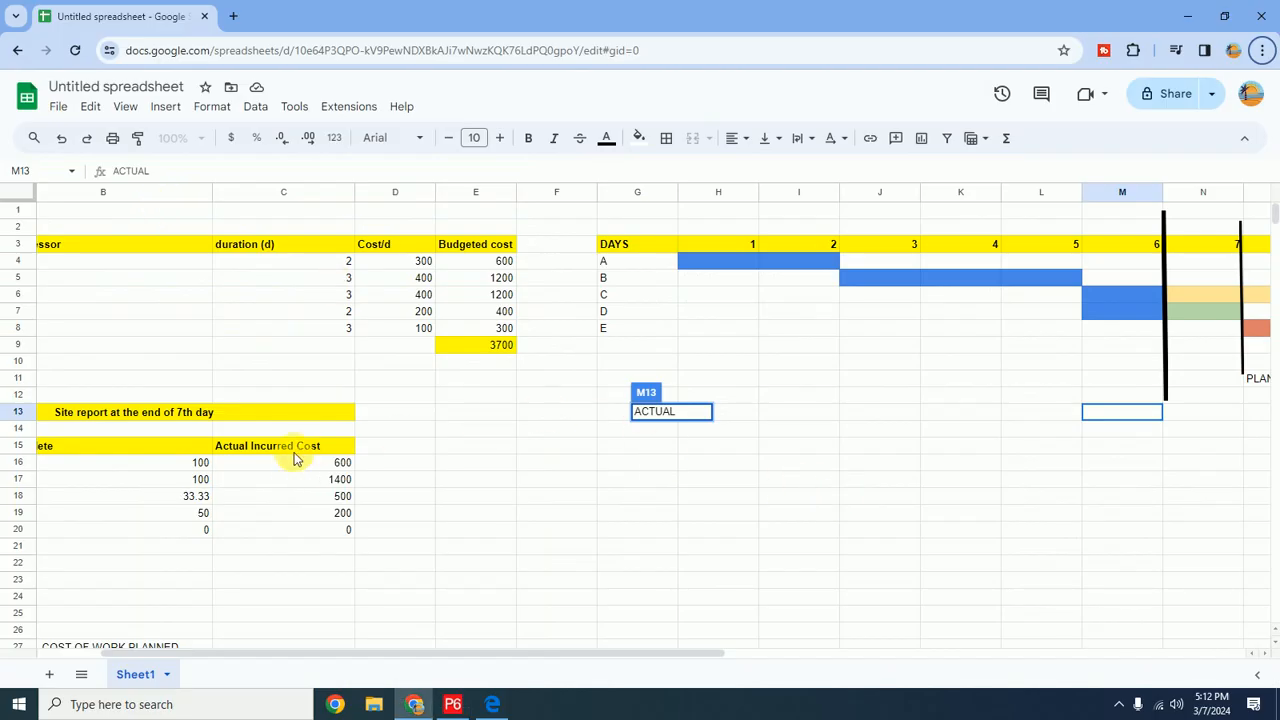
key(alt+Tab)
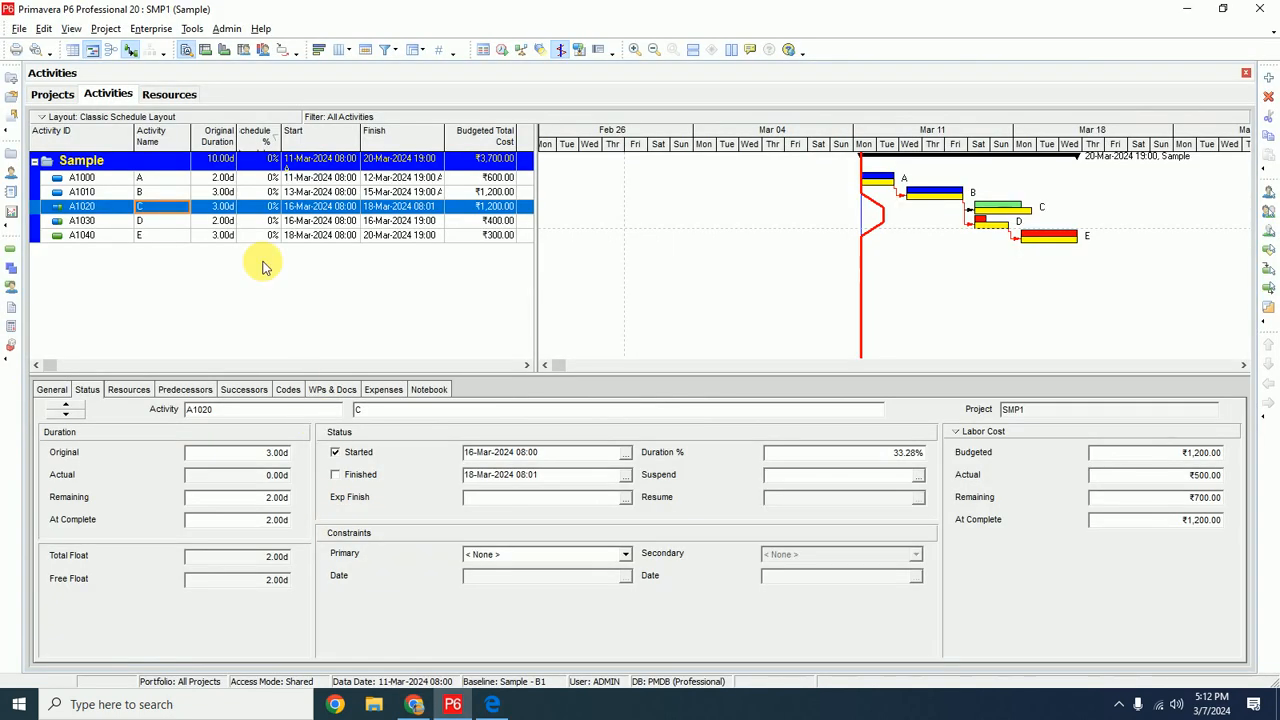
click(176, 193)
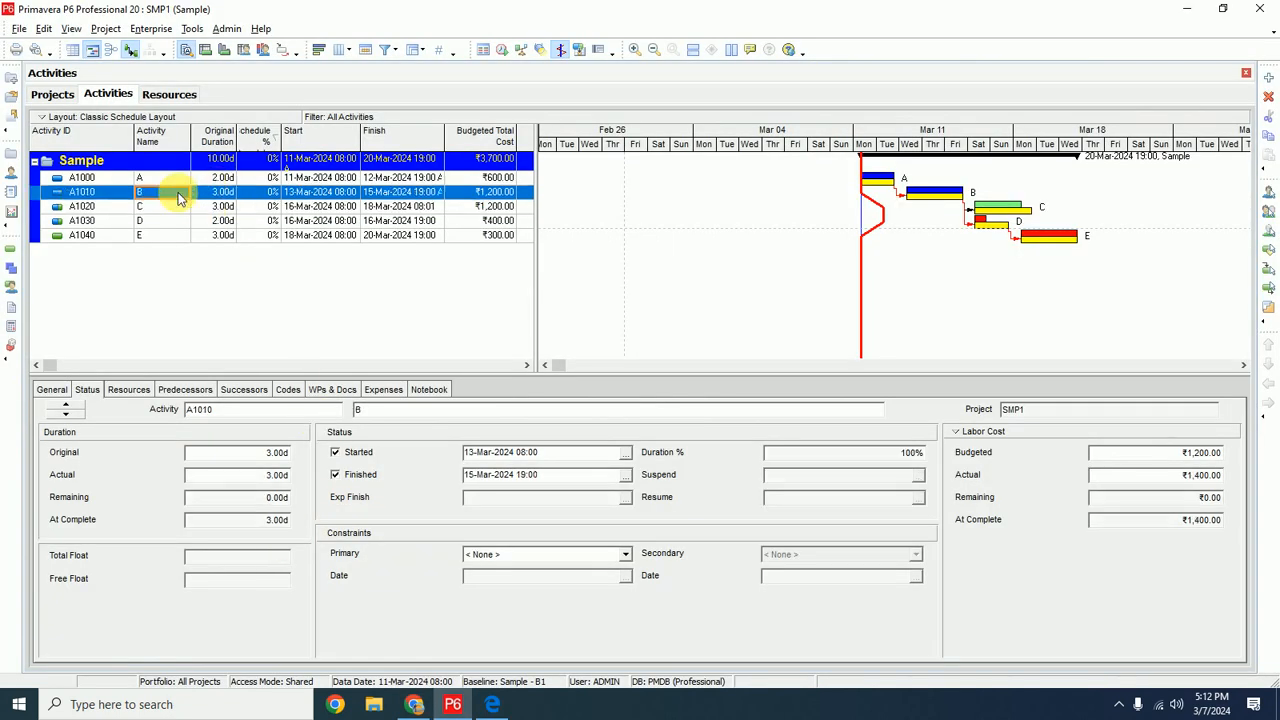
Compare the status and actual labor costs of activities B and C with the spreadsheet's day-7 site report
key(alt+Tab)
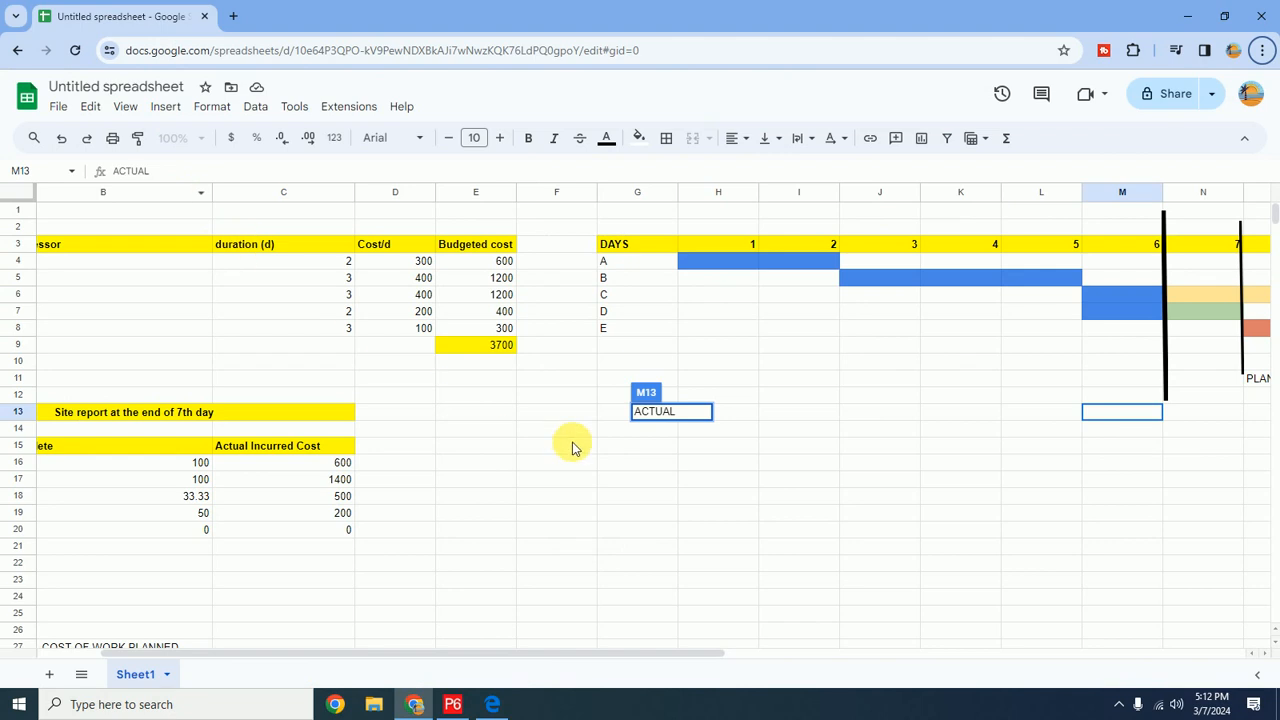
key(alt+Tab)
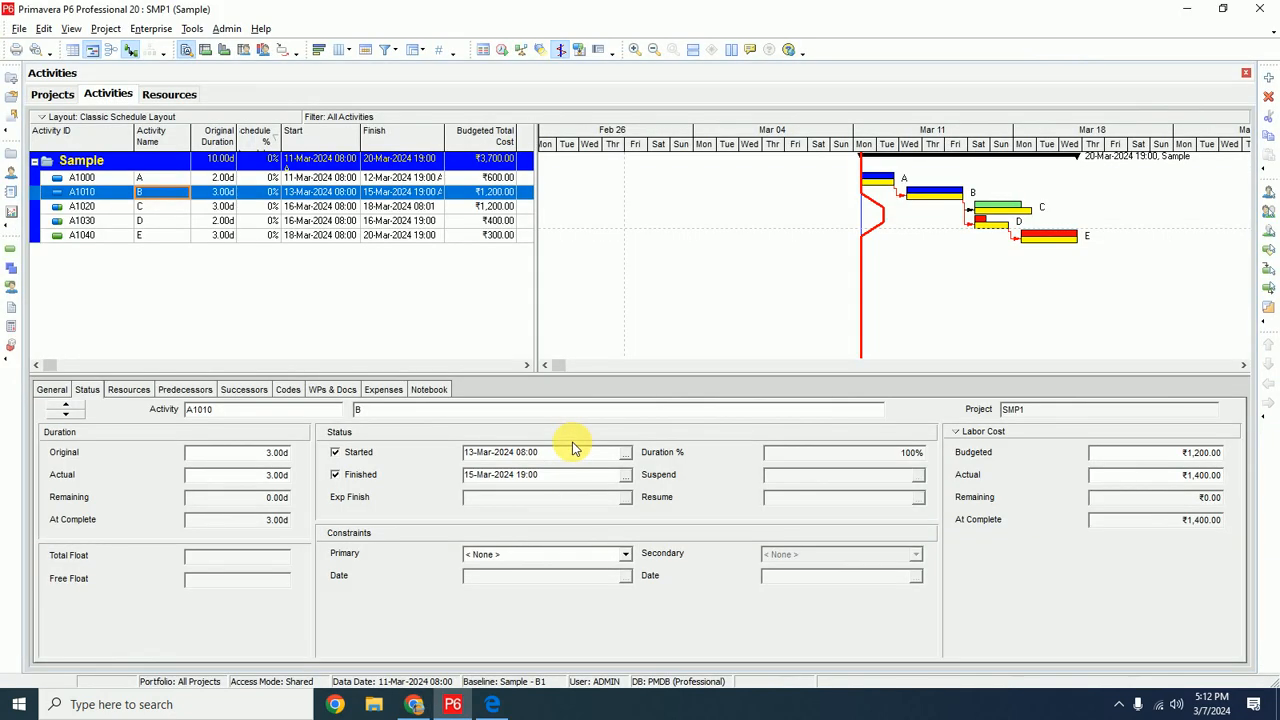
click(176, 208)
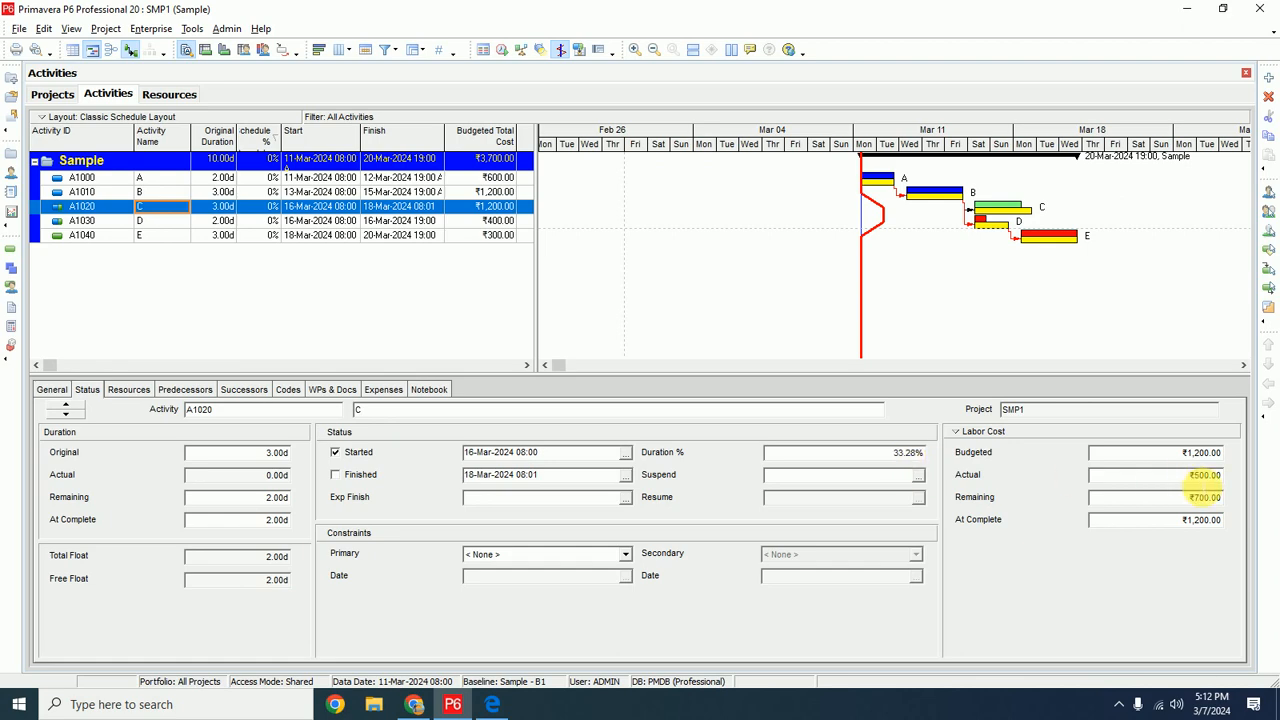
key(alt+Tab)
key(alt+Tab)
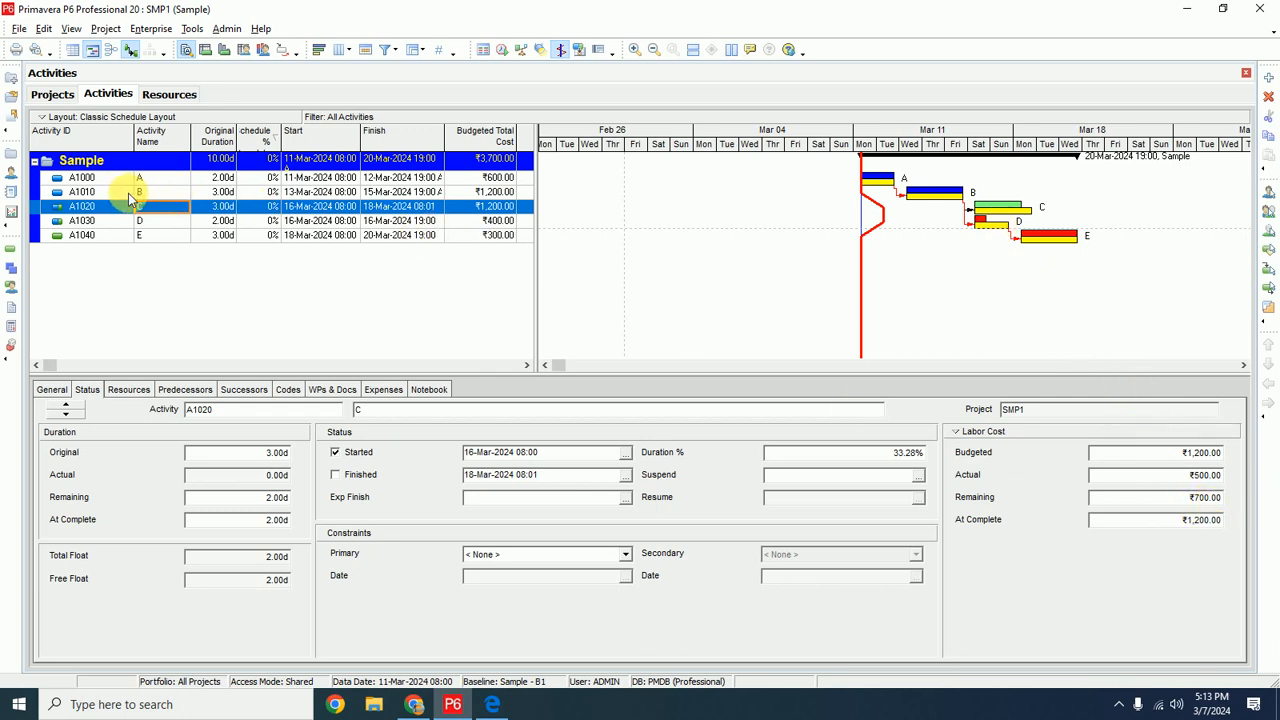
key(alt+Tab)
key(alt+Tab)
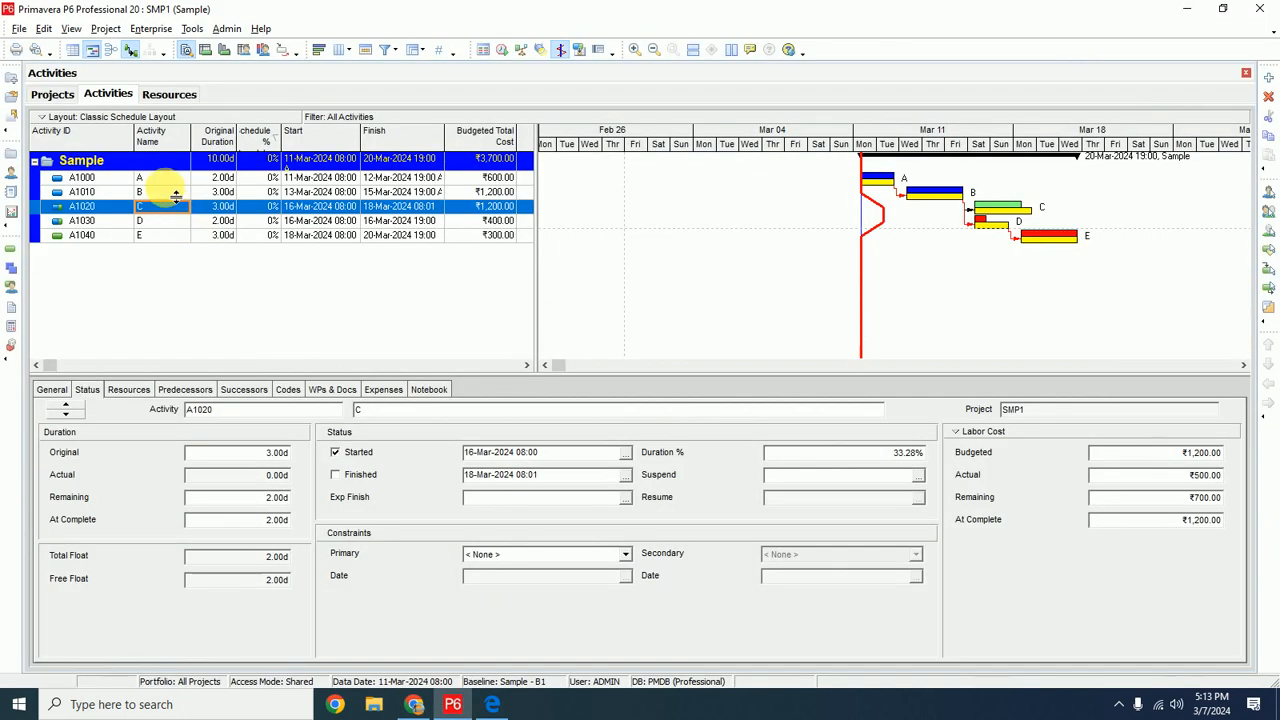
click(168, 196)
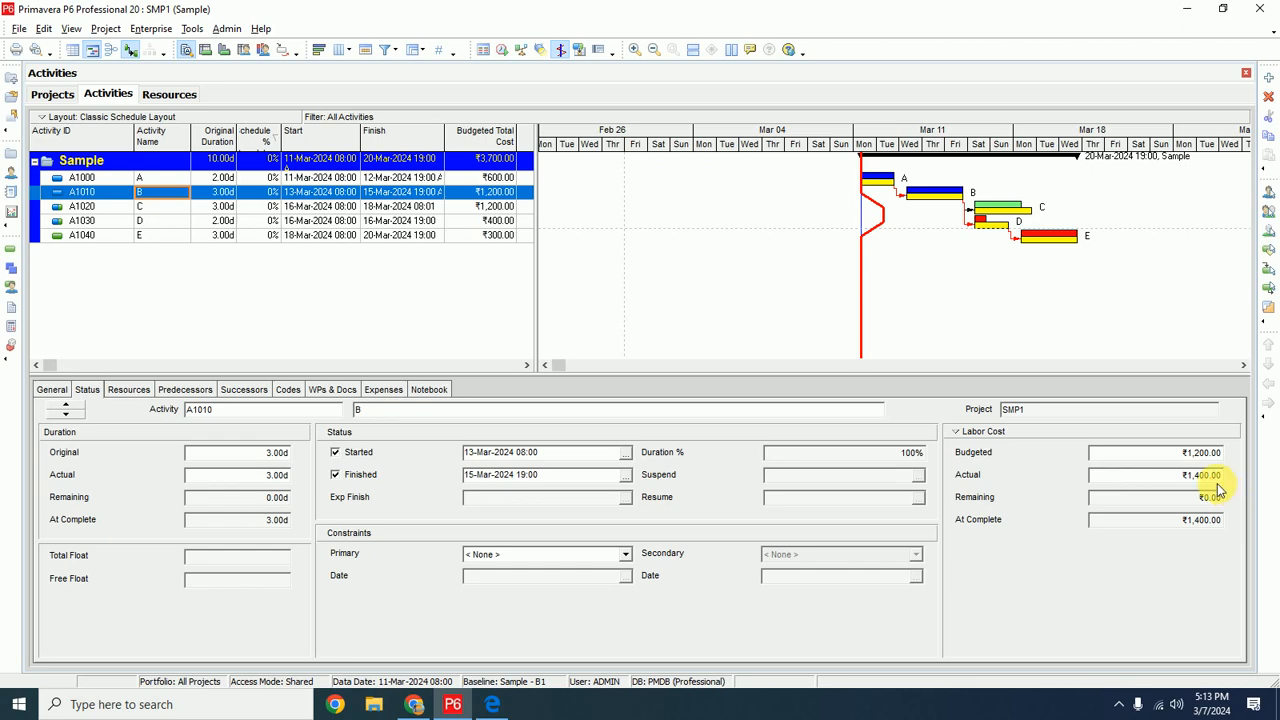
Switch to the spreadsheet and examine the day-7 site report, the earned value definitions and the activity day chart
key(alt+Tab)
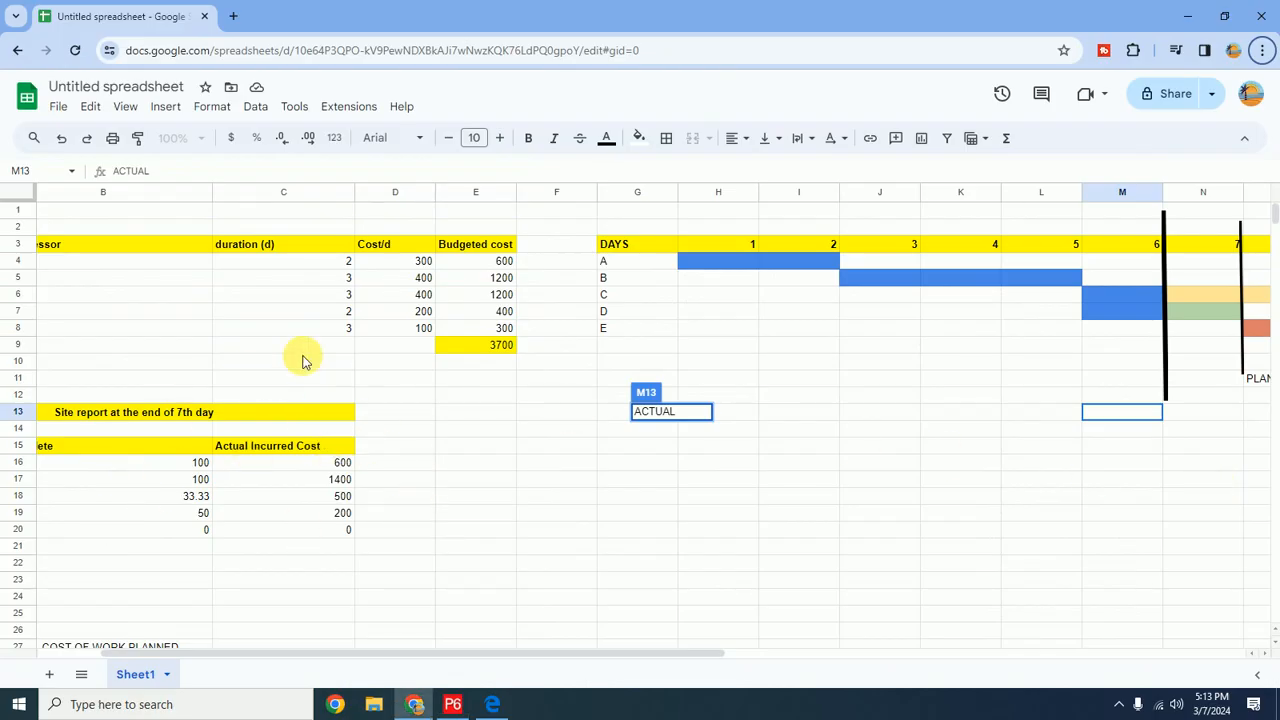
drag(497, 657, 329, 634)
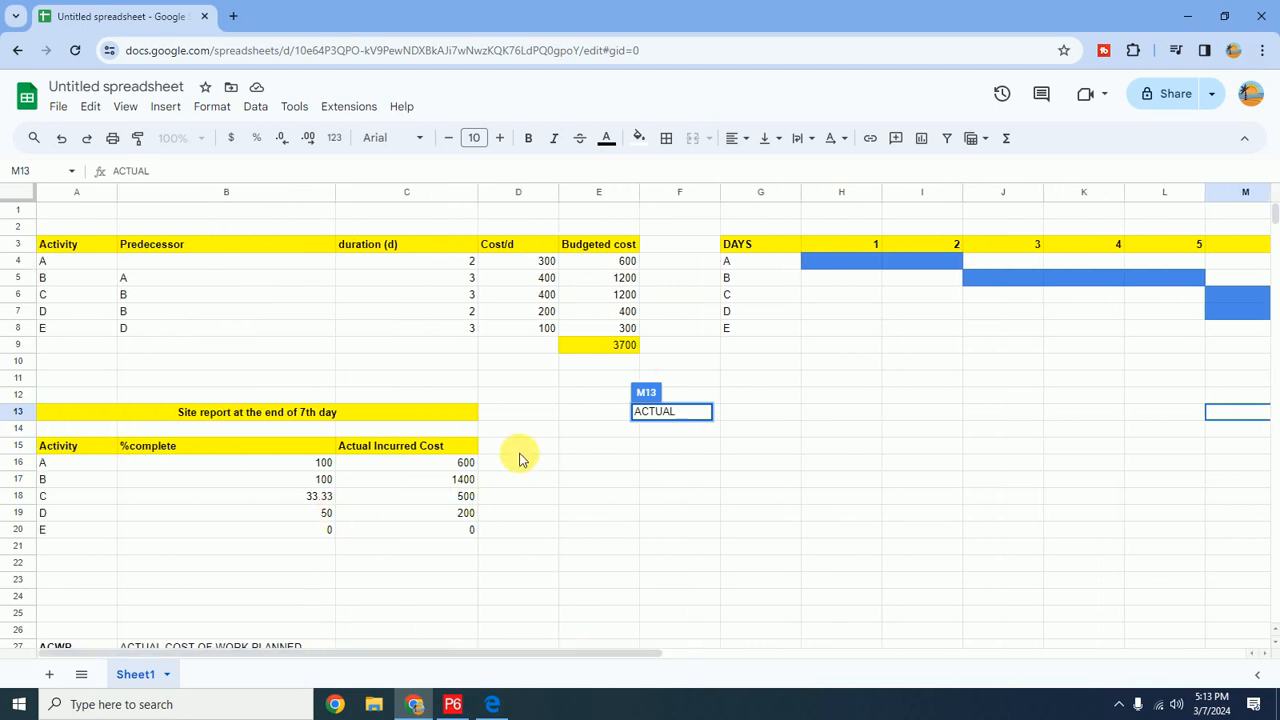
scroll(519, 461, down, 3)
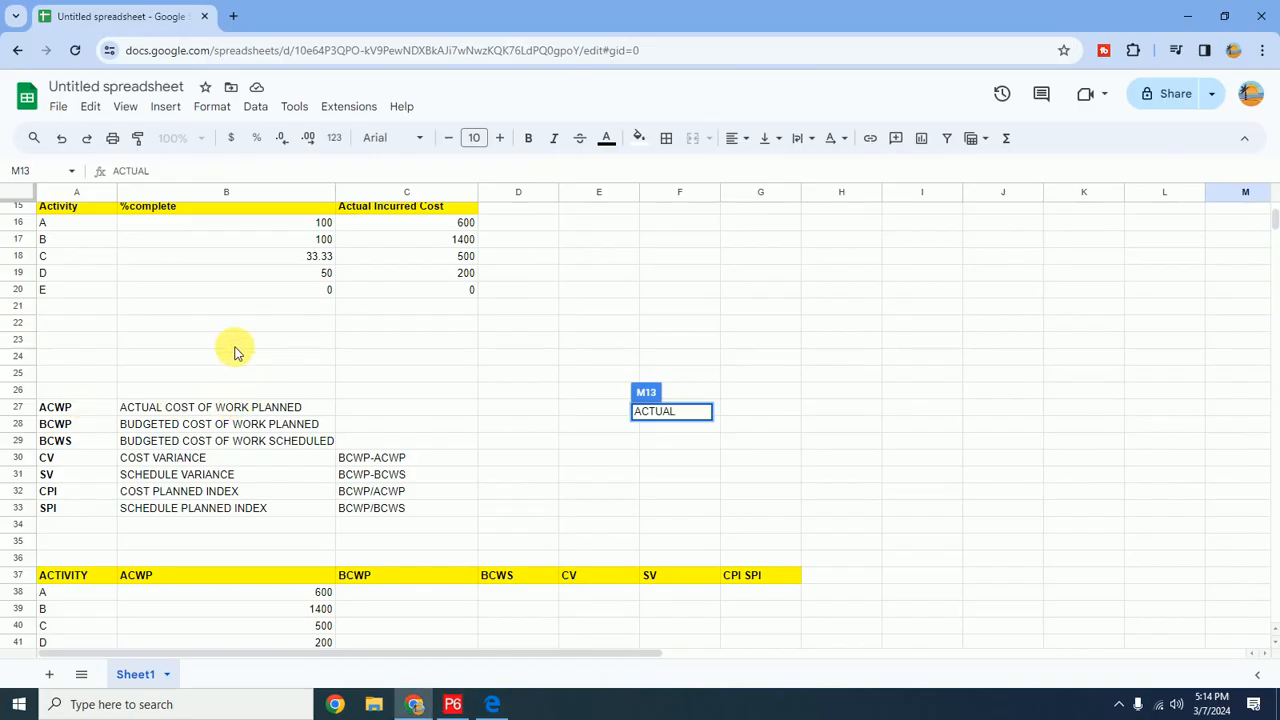
scroll(115, 285, up, 2)
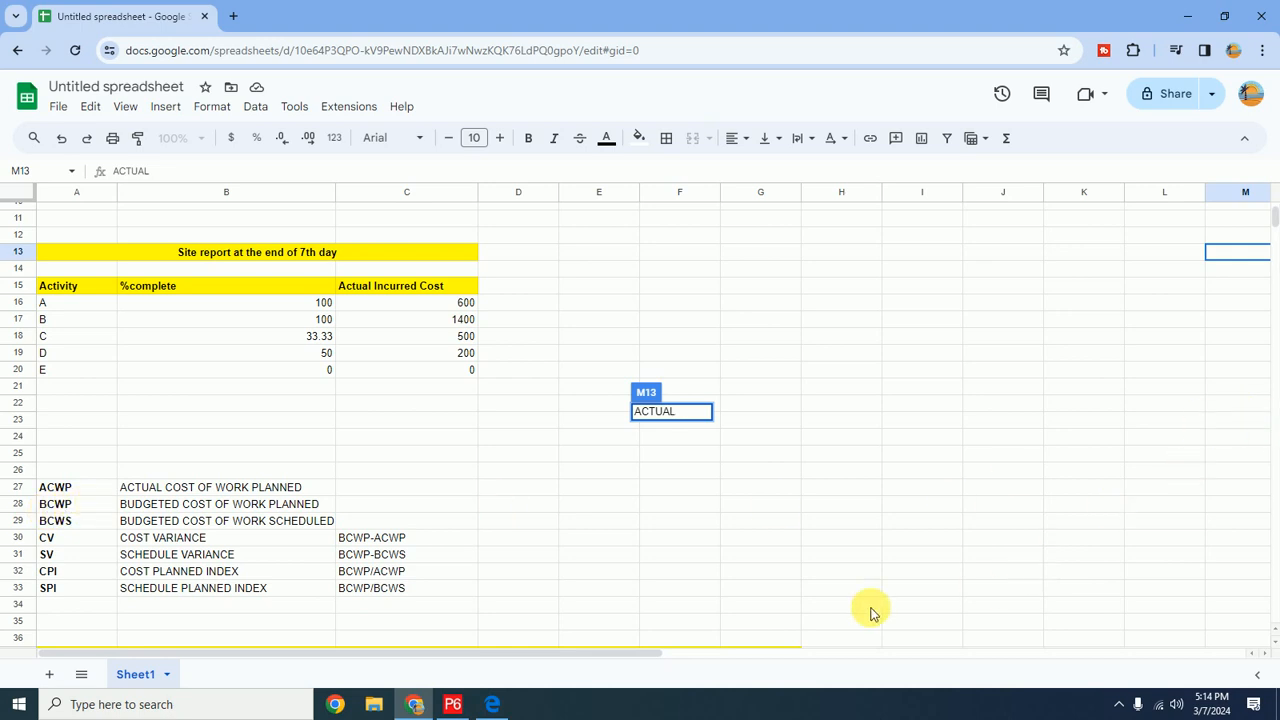
scroll(412, 450, up, 4)
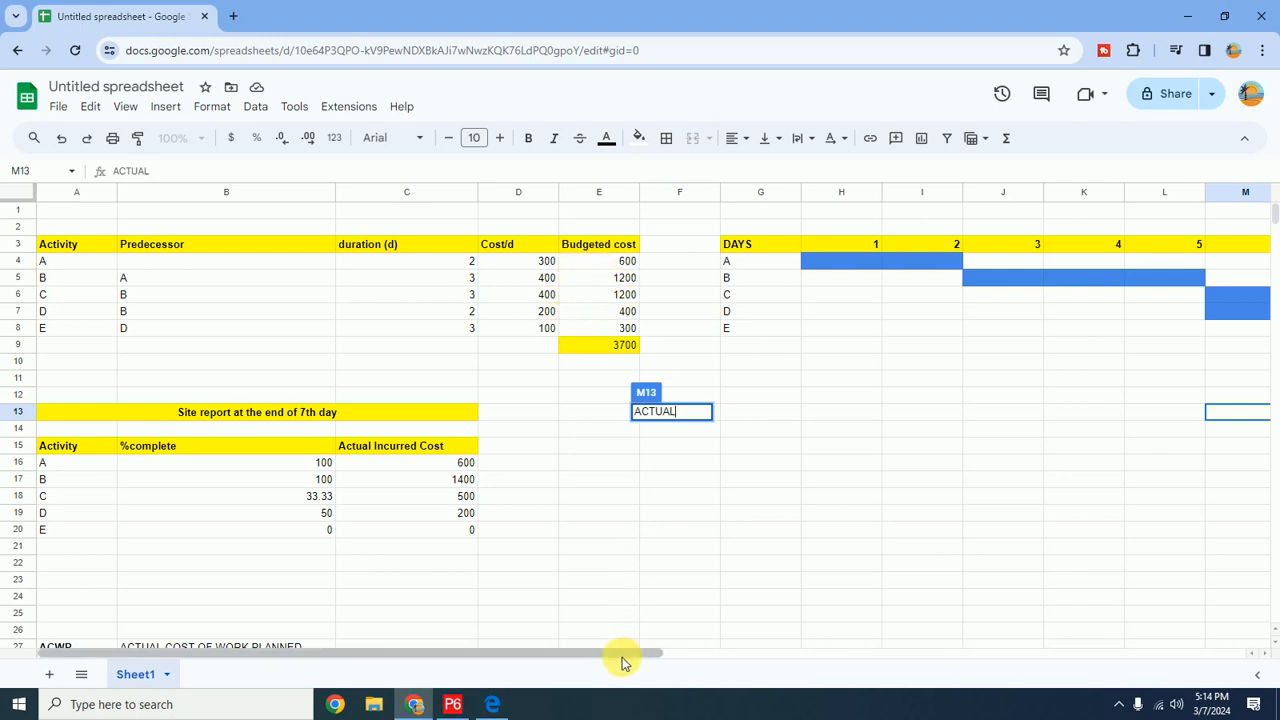
drag(621, 662, 825, 645)
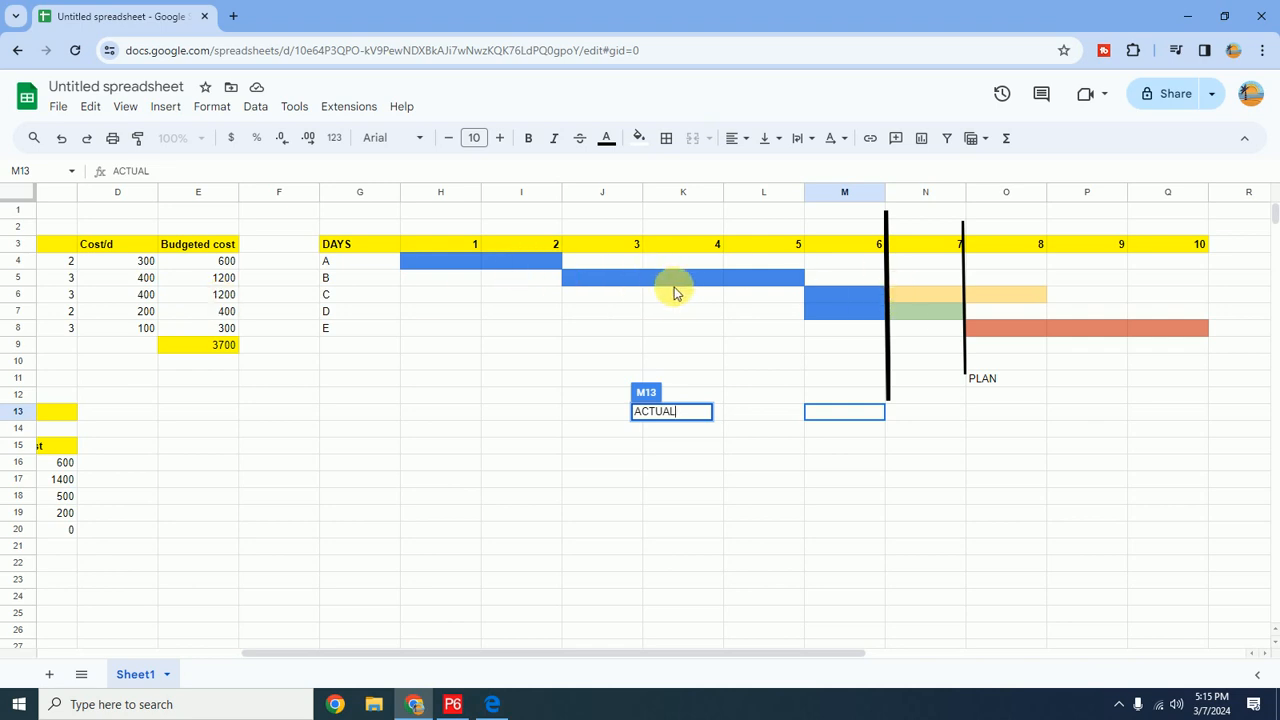
drag(691, 654, 481, 636)
scroll(297, 429, down, 3)
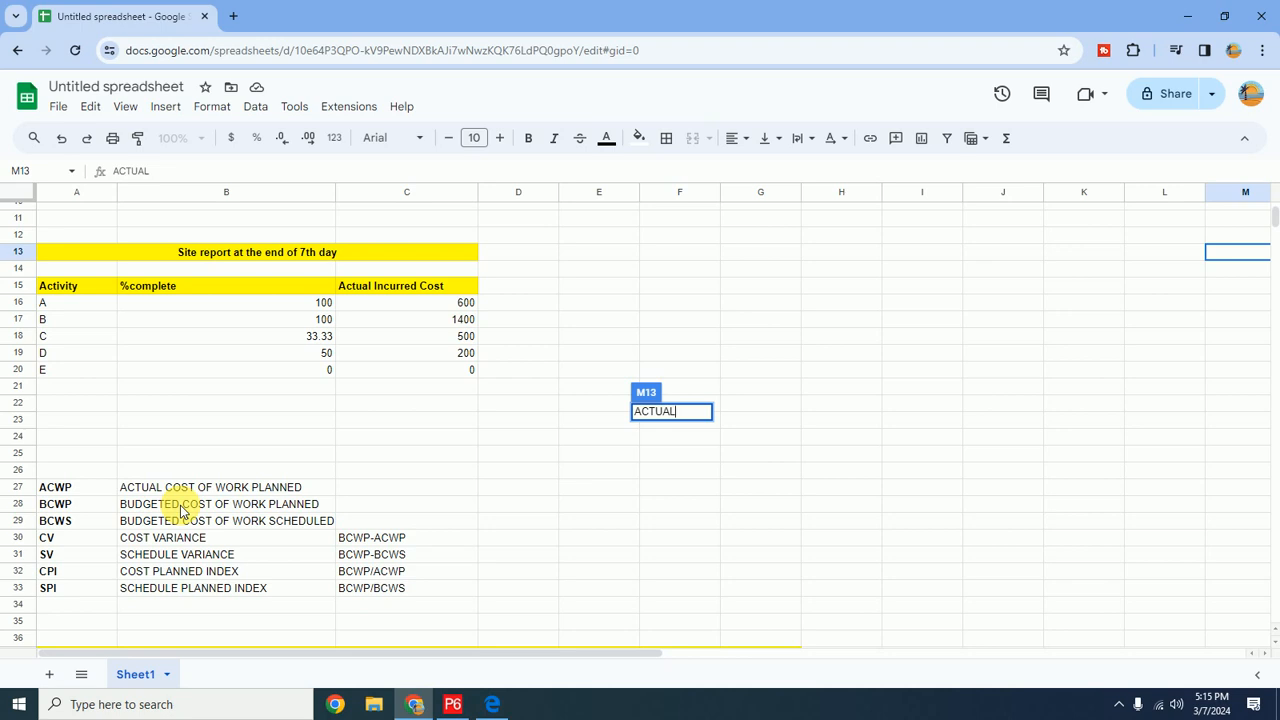
scroll(181, 510, down, 2)
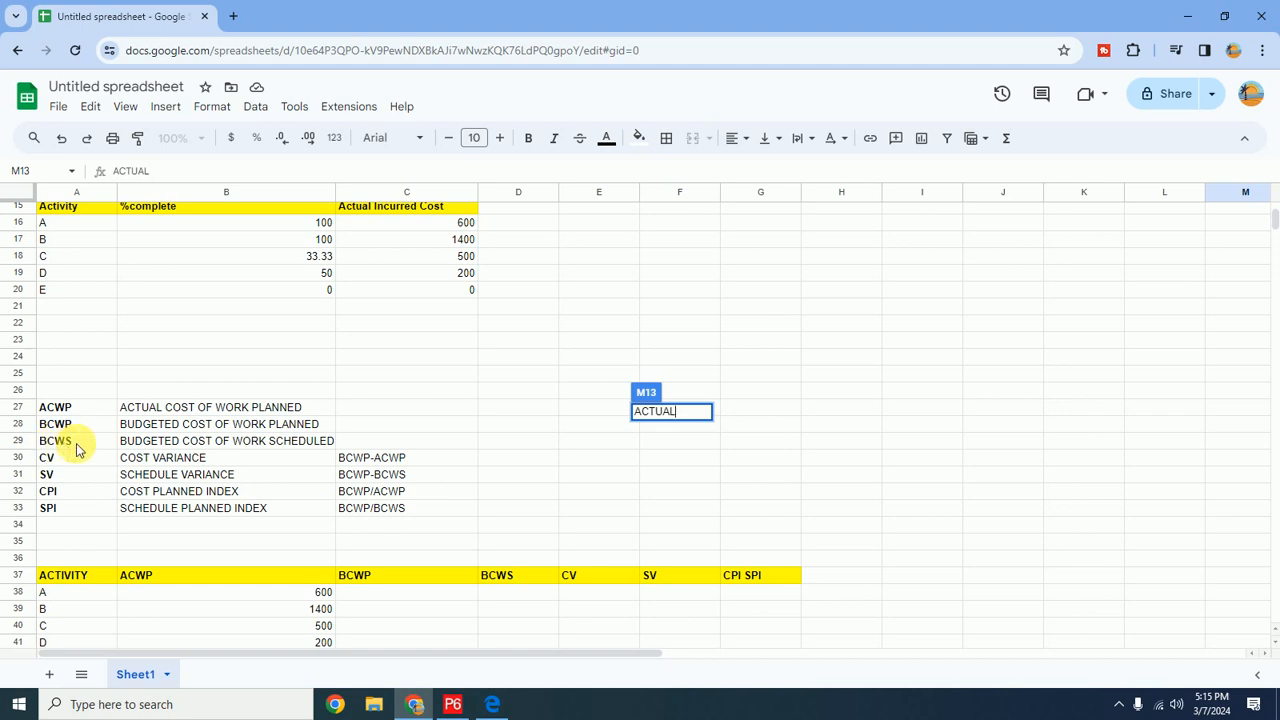
Examine how ACWP, BCWP and BCWS relate to the budgeted costs, incurred costs and the plan line in the day chart
scroll(598, 400, up, 5)
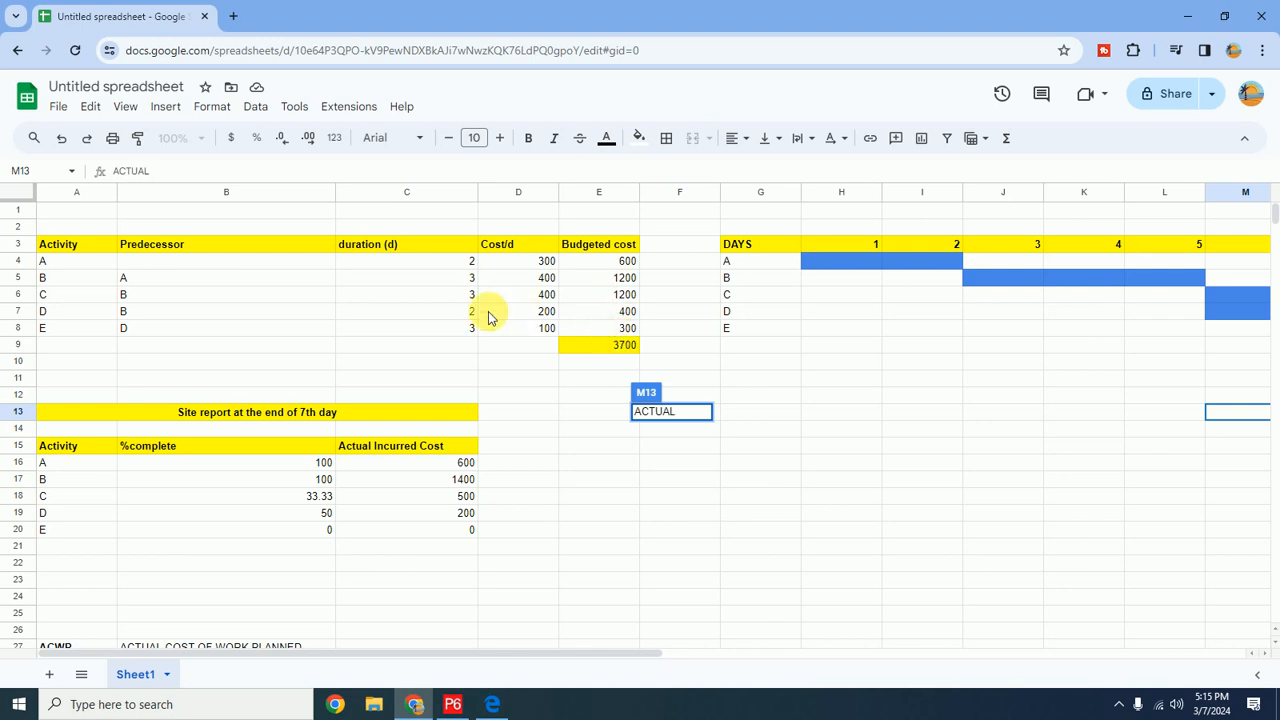
scroll(490, 316, down, 5)
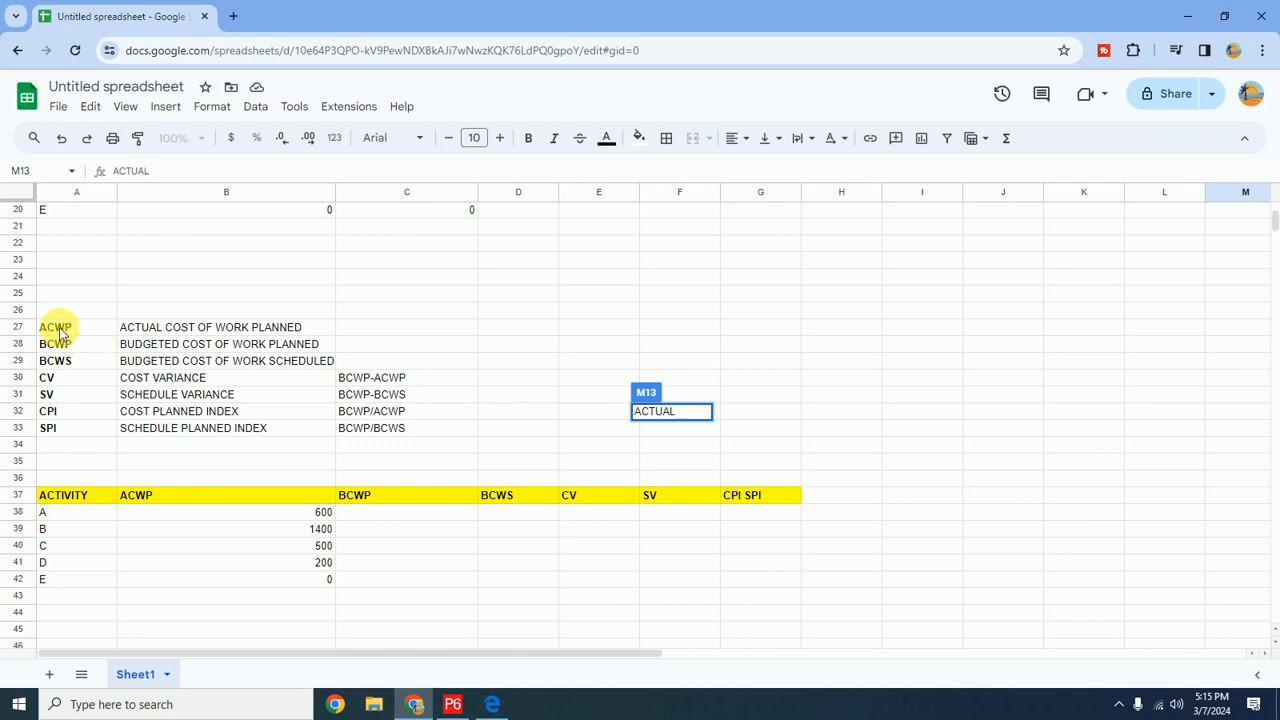
scroll(120, 335, up, 3)
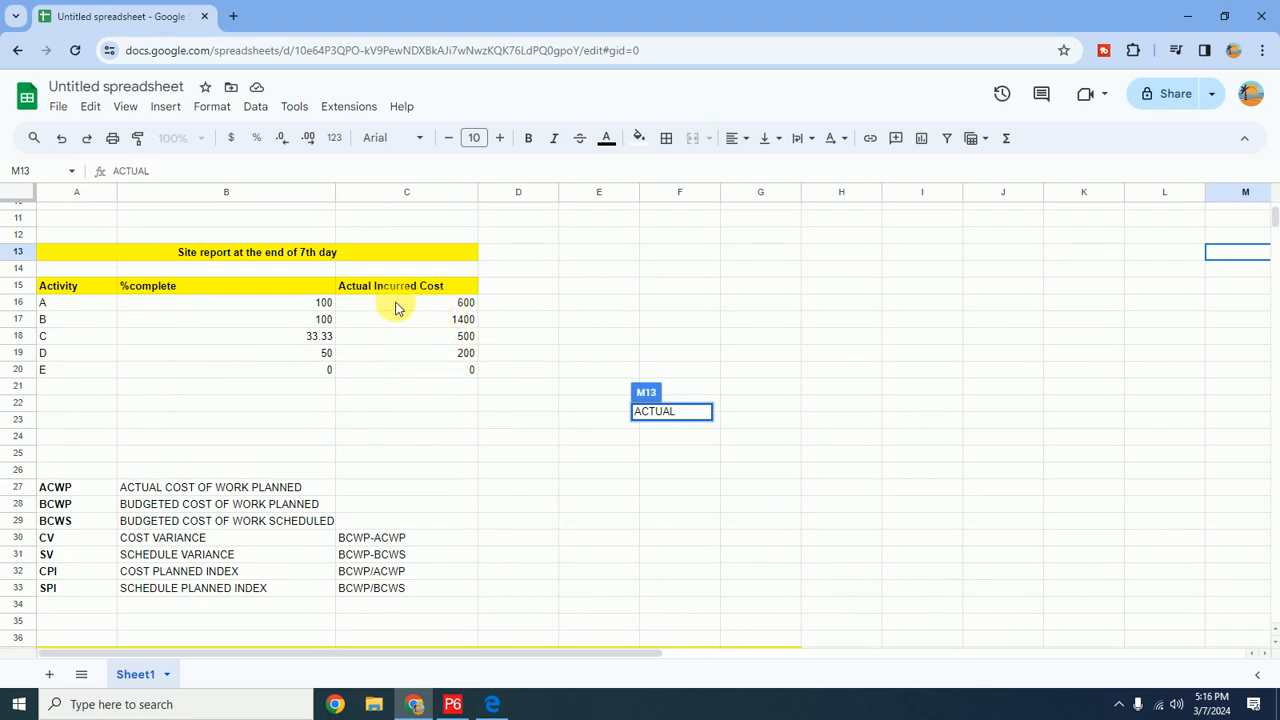
scroll(395, 308, down, 3)
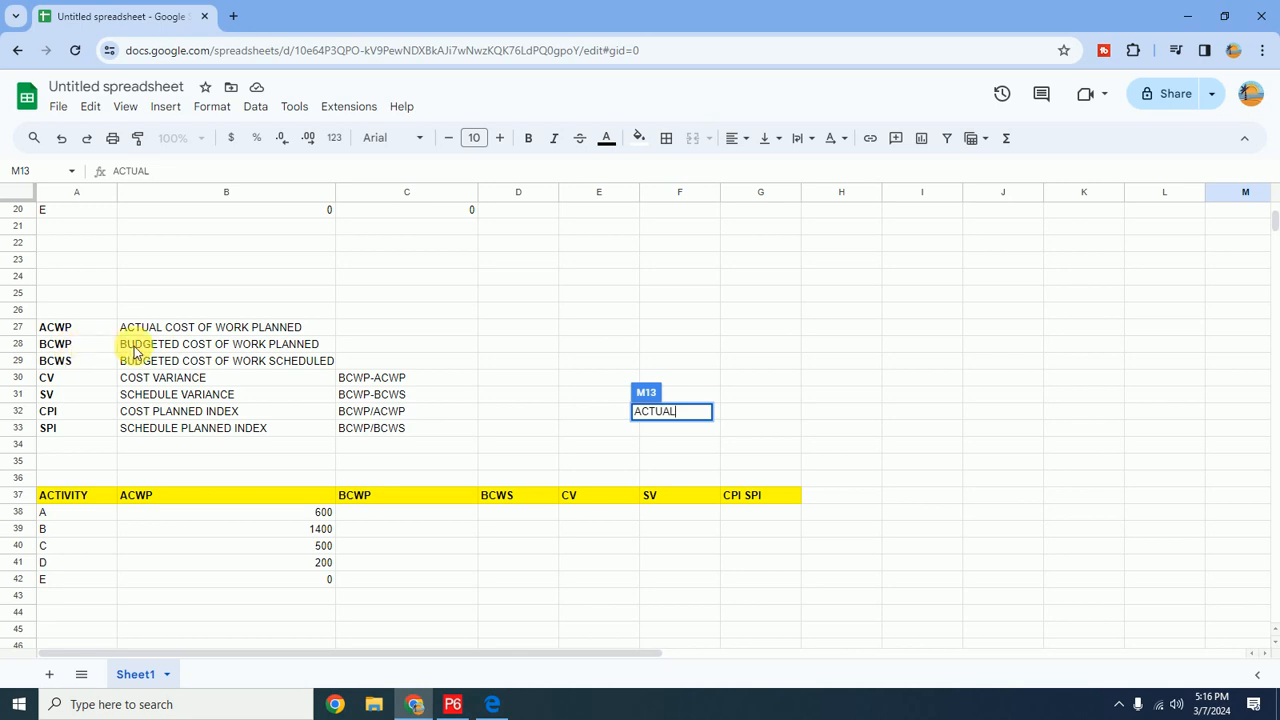
scroll(1010, 372, up, 6)
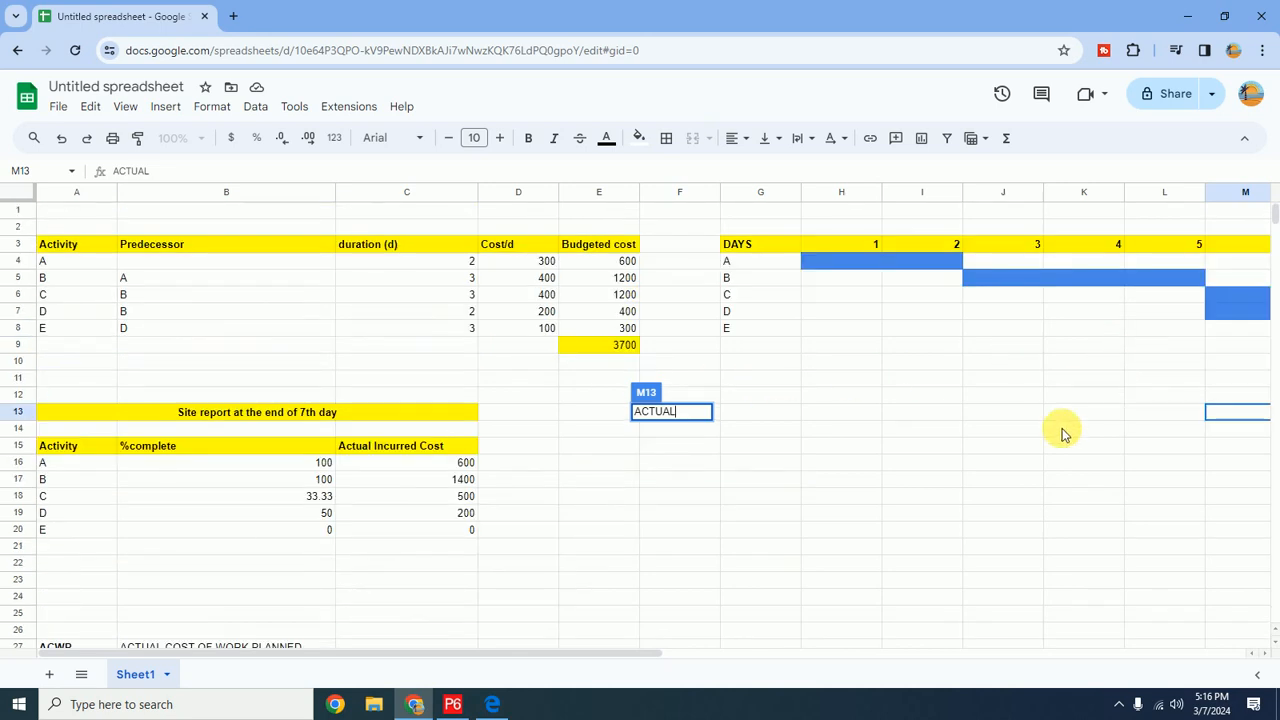
drag(603, 651, 771, 651)
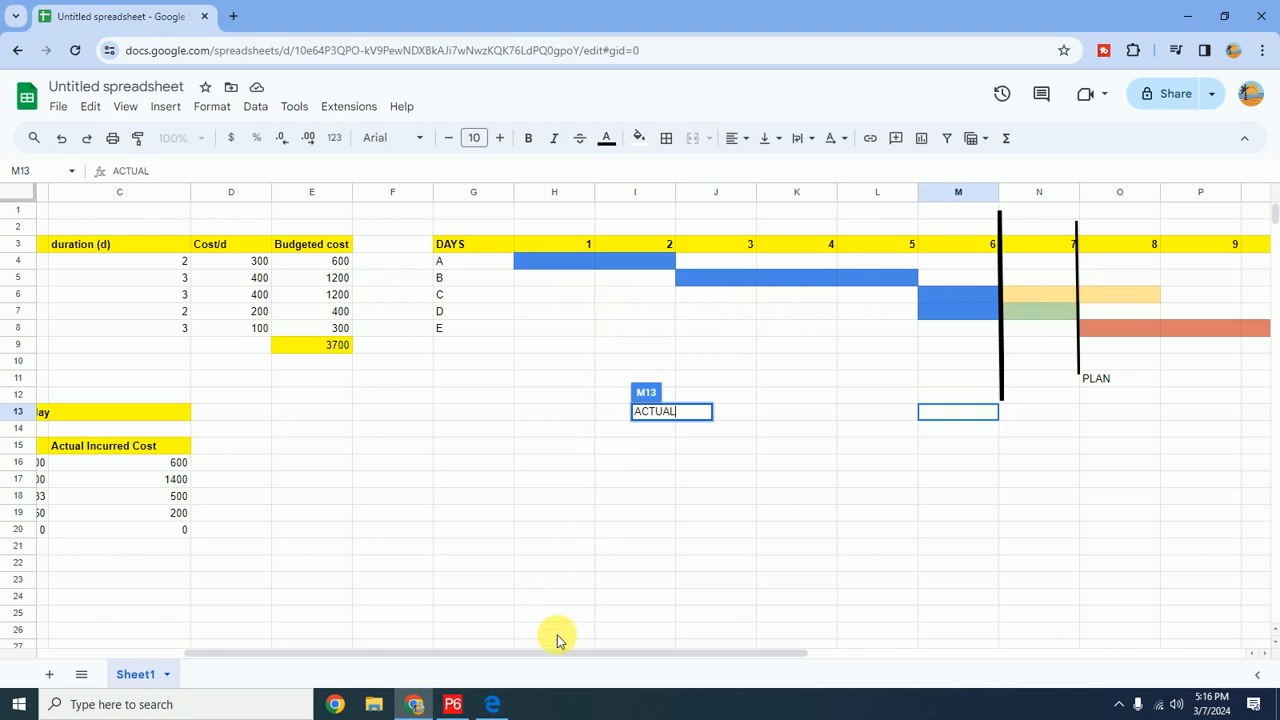
drag(557, 656, 240, 658)
scroll(100, 543, down, 3)
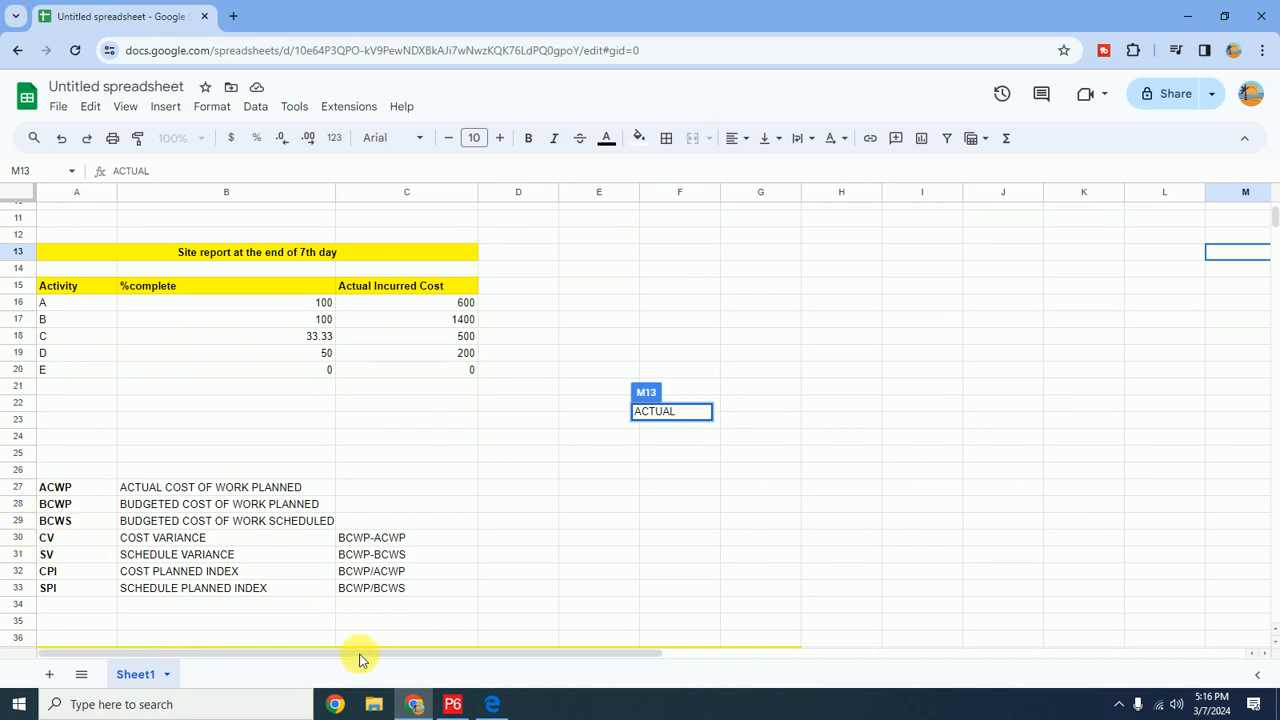
drag(369, 663, 649, 660)
scroll(914, 414, up, 5)
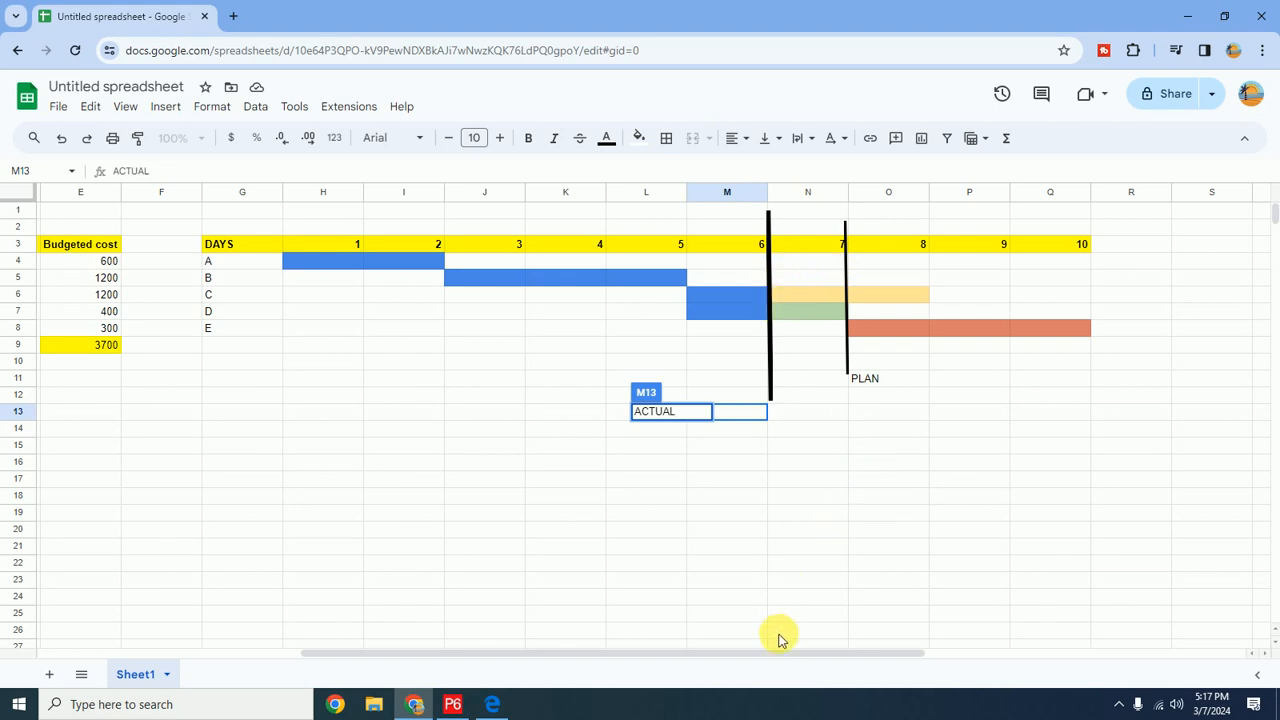
drag(777, 656, 613, 588)
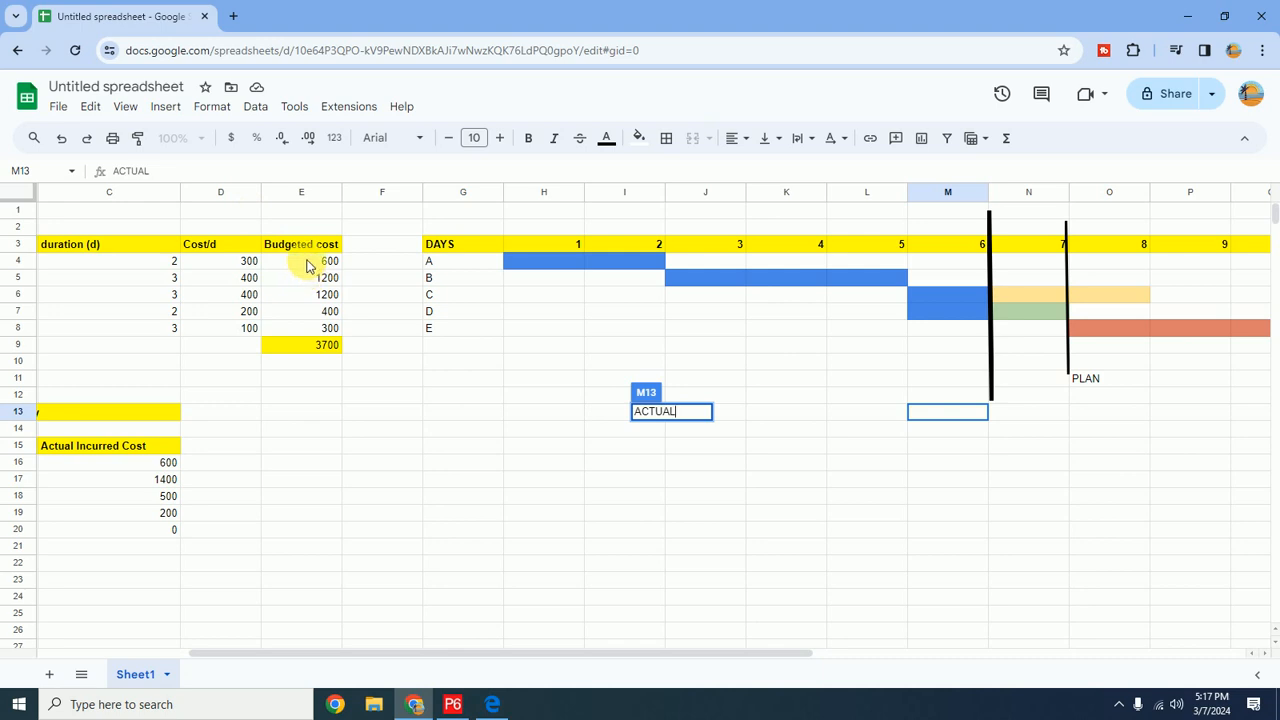
Try to copy the budgeted costs of activities A and B into the BCWS column of the earned value table
drag(306, 262, 309, 330)
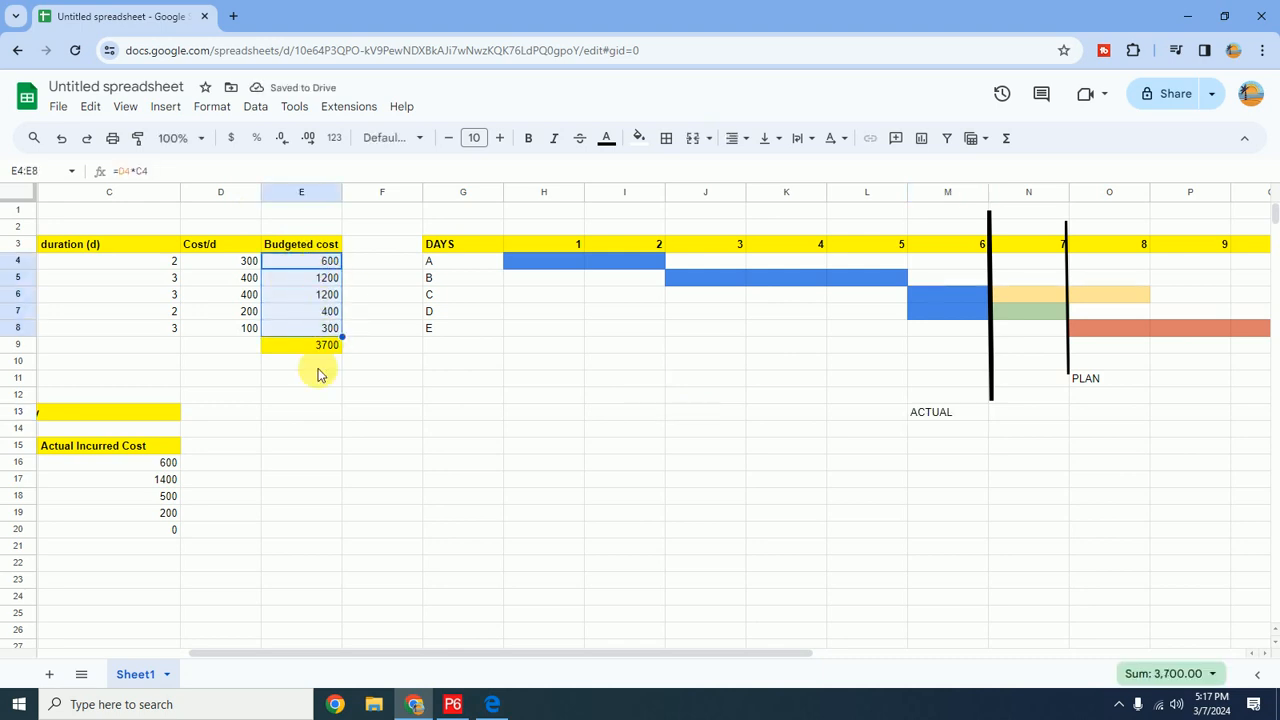
scroll(318, 374, down, 2)
scroll(777, 423, up, 2)
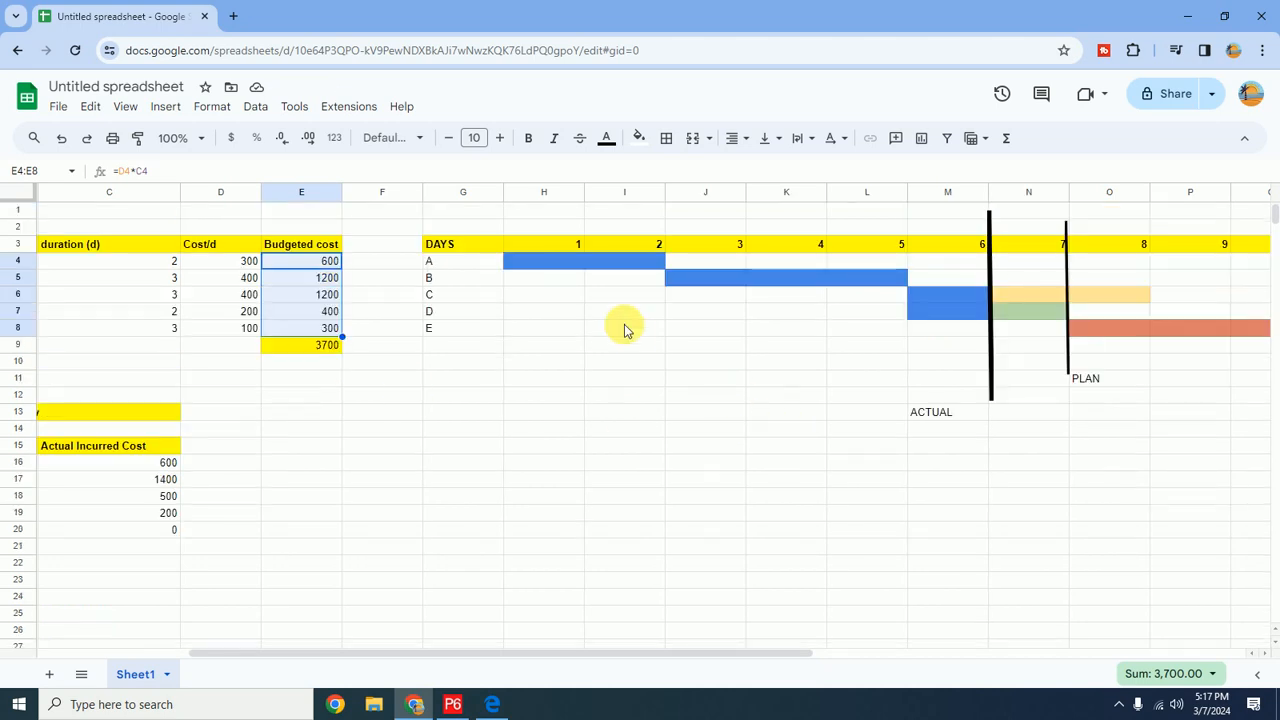
click(303, 260)
shift+click(318, 278)
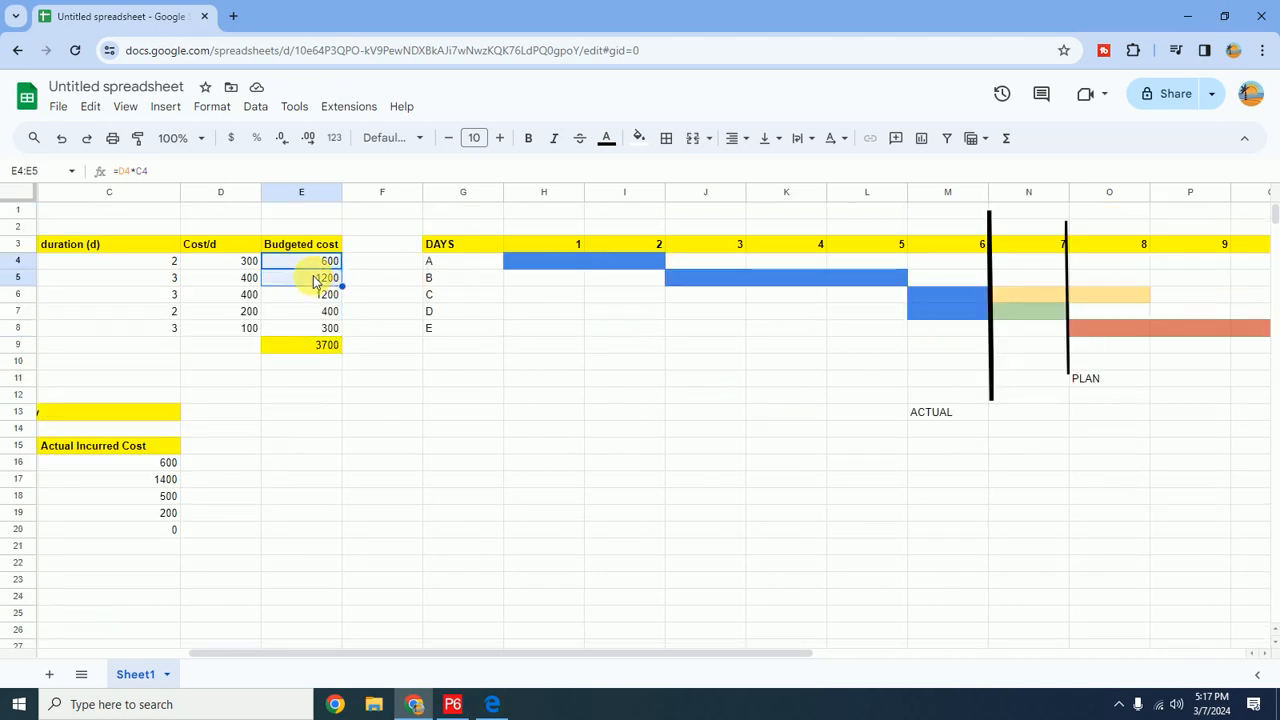
scroll(328, 290, down, 6)
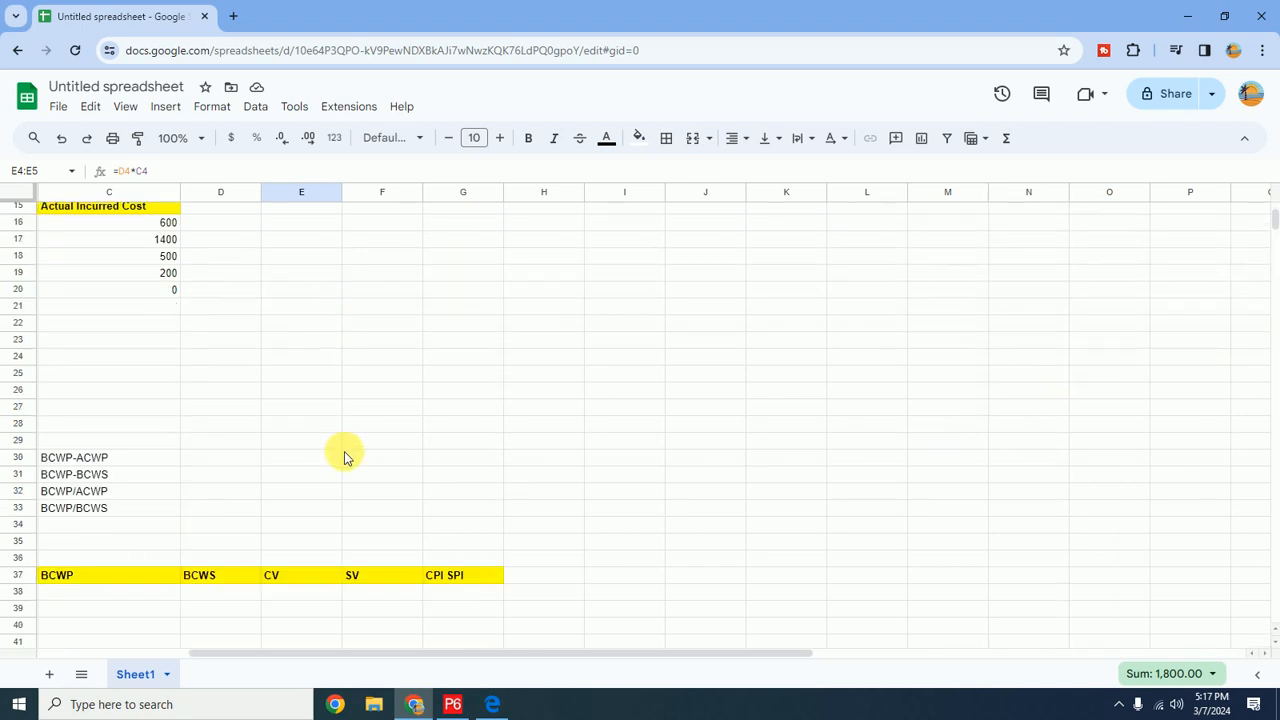
click(230, 515)
key(ctrl+v)
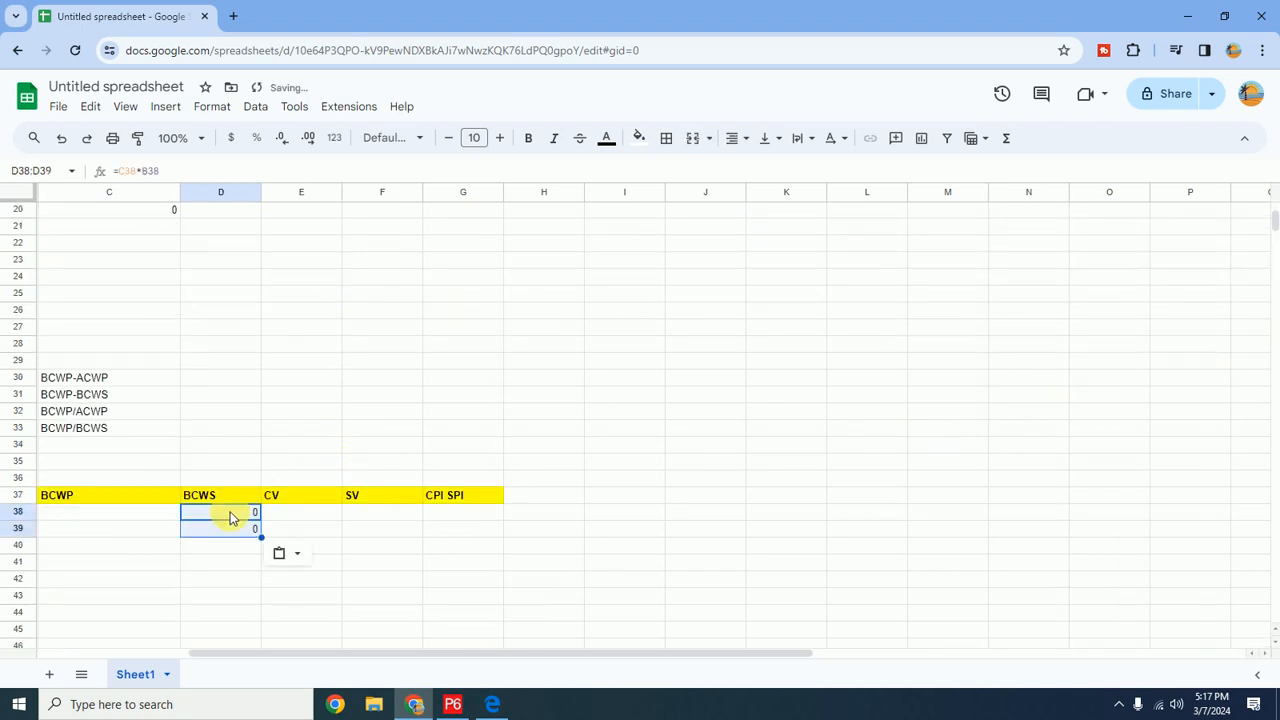
key(ctrl+z)
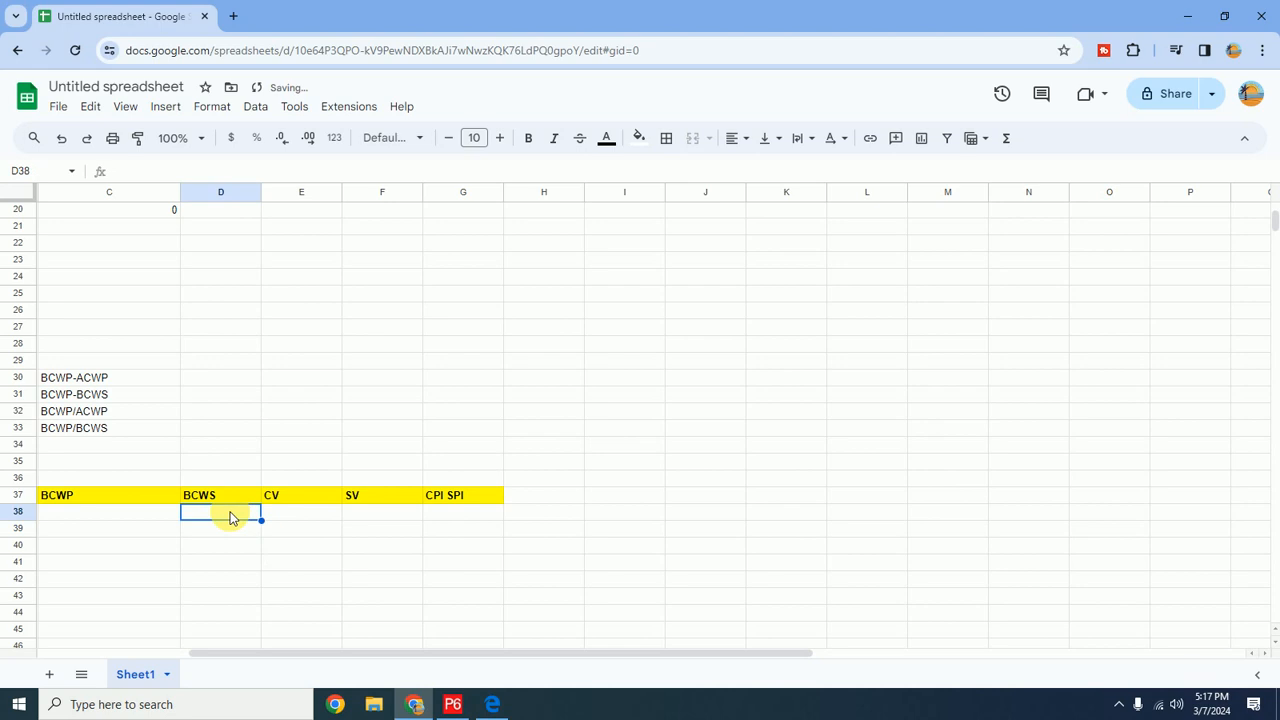
Enter the BCWS values in the earned value table: 600 for activity A and 1200 for activity B
text(6)
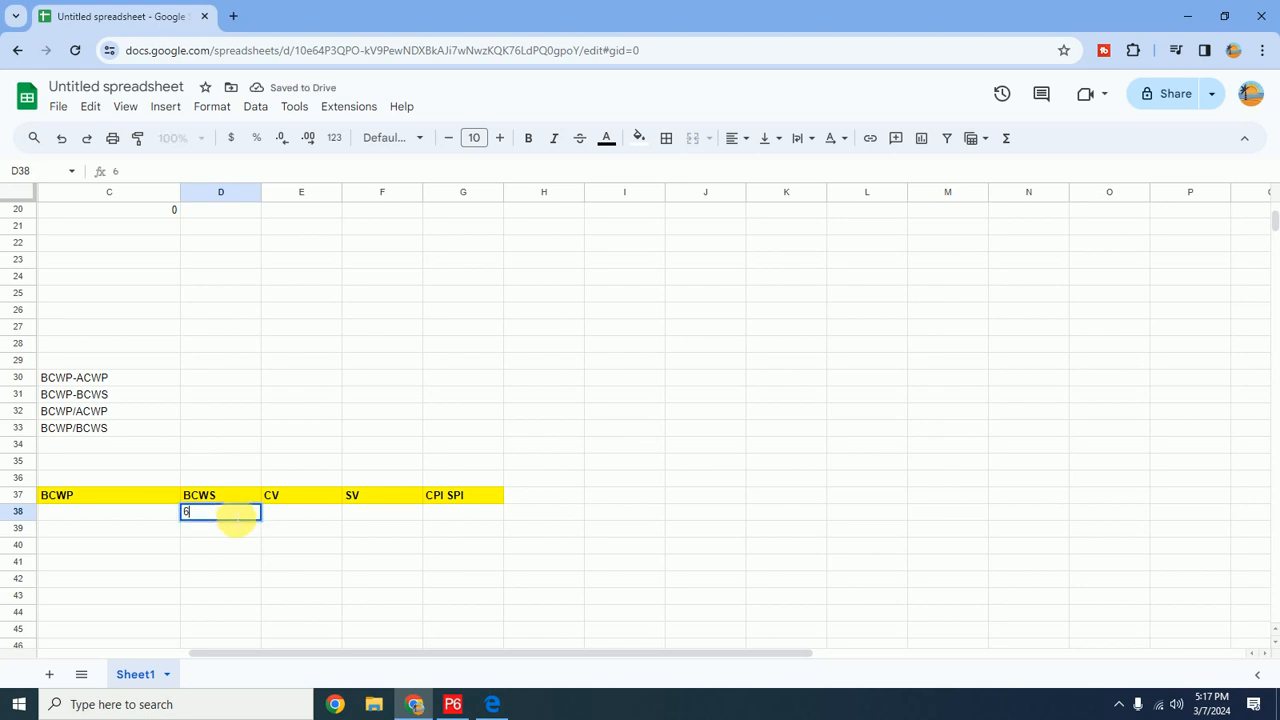
text(00)
scroll(265, 371, up, 5)
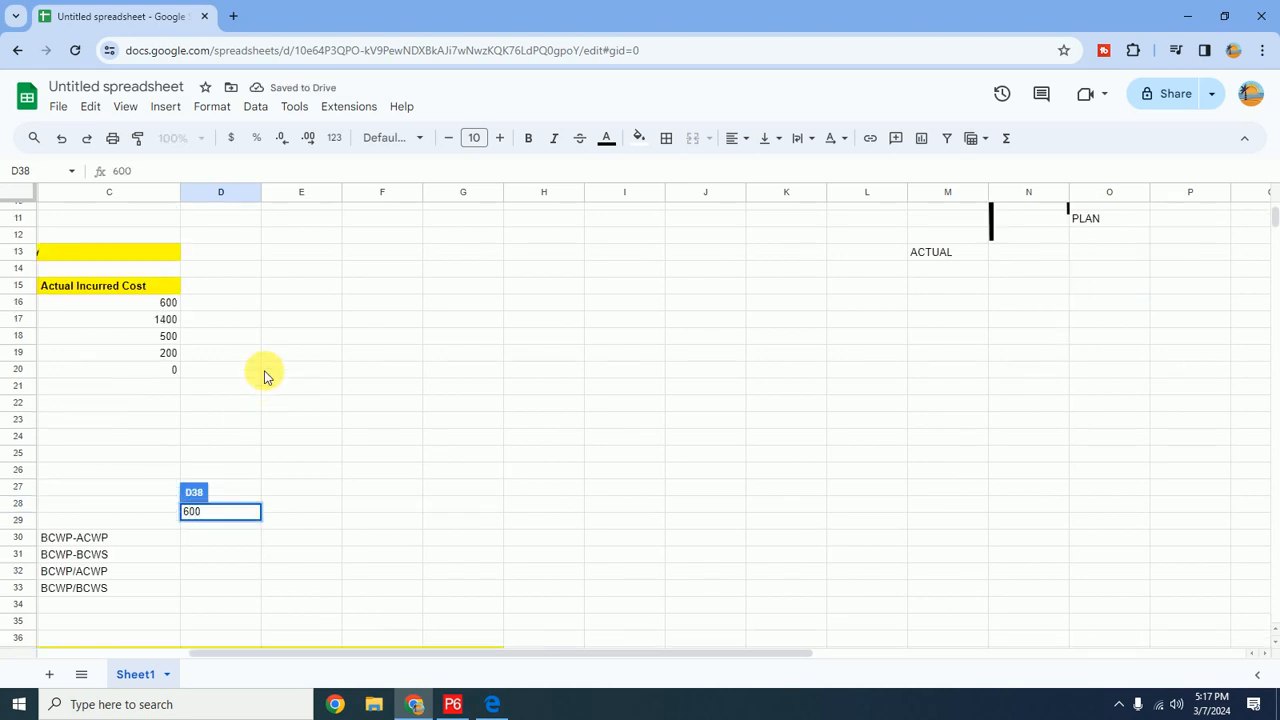
scroll(262, 371, down, 6)
click(213, 528)
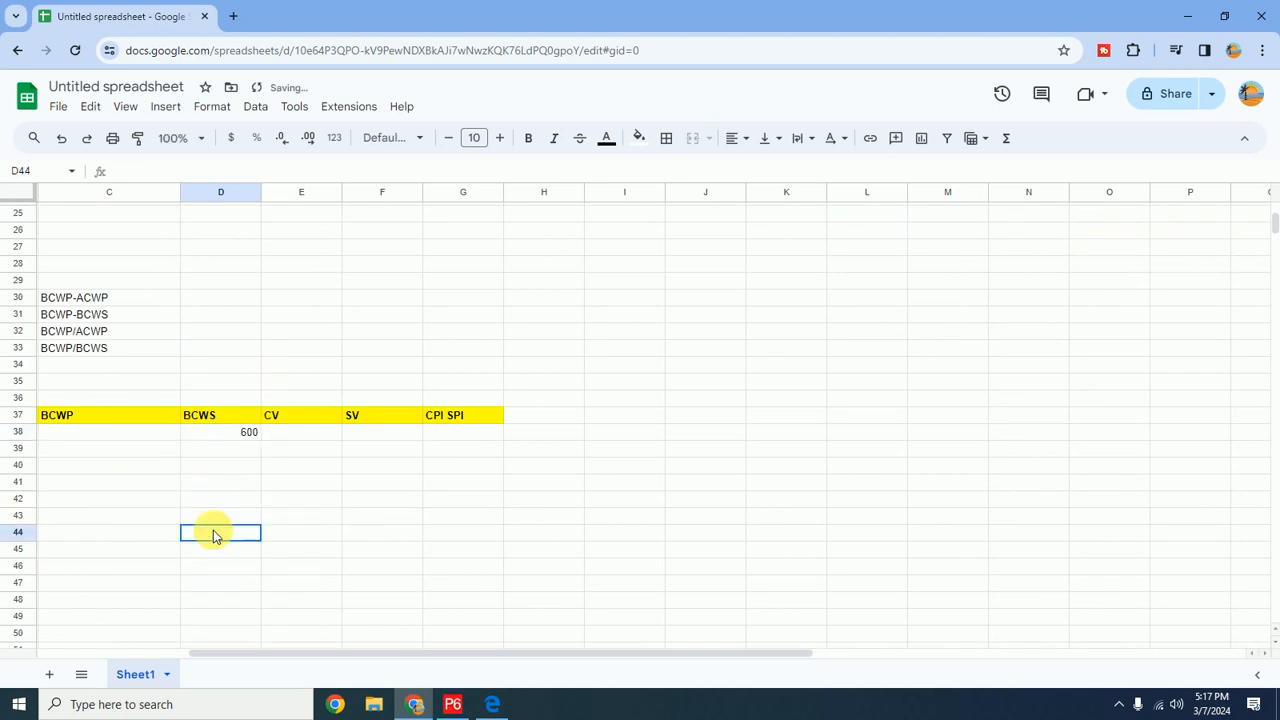
click(252, 435)
click(245, 455)
text(1200)
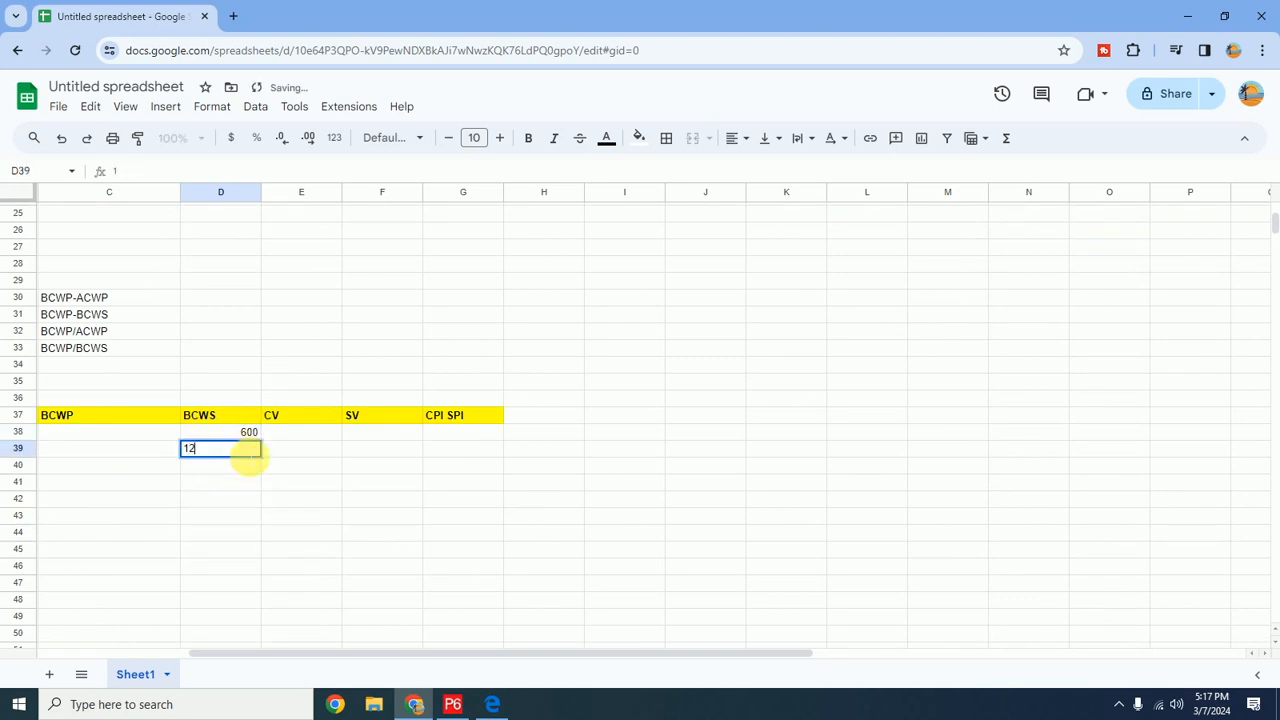
click(465, 450)
Check activity C against the plan line in the day chart and enter 800 as its BCWS in the earned value table
scroll(1176, 377, up, 8)
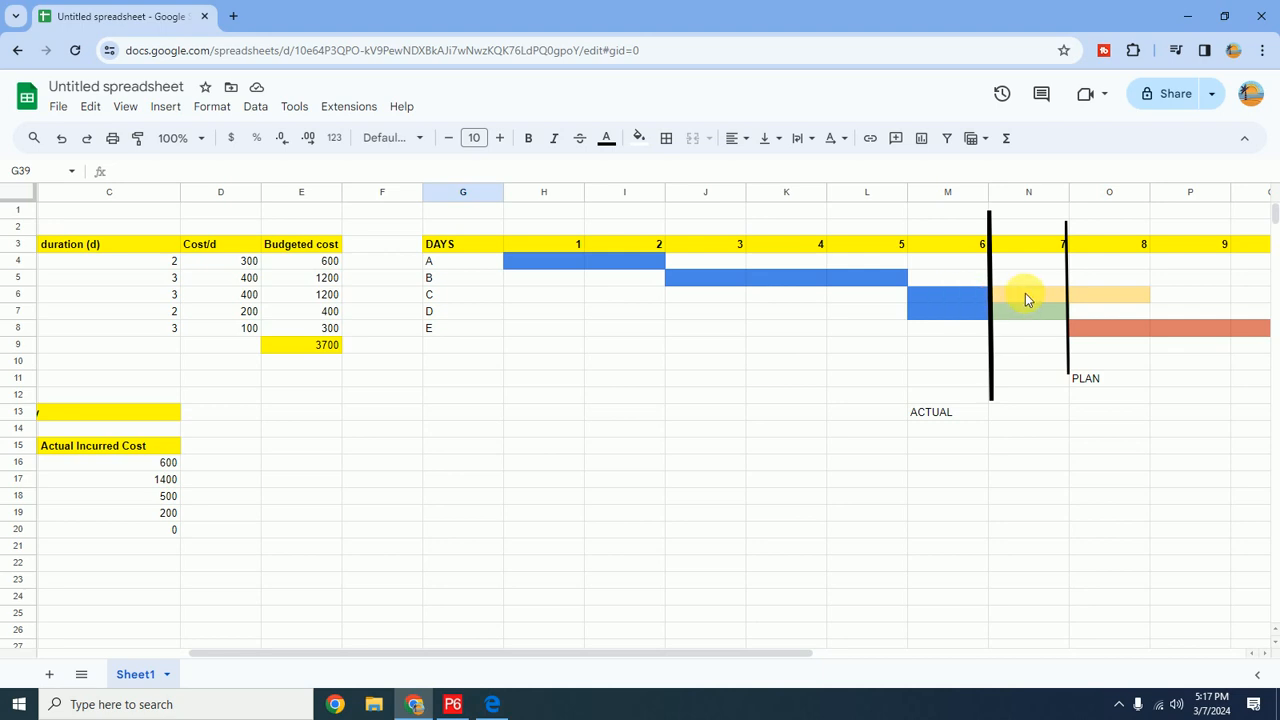
scroll(1025, 297, down, 6)
click(244, 552)
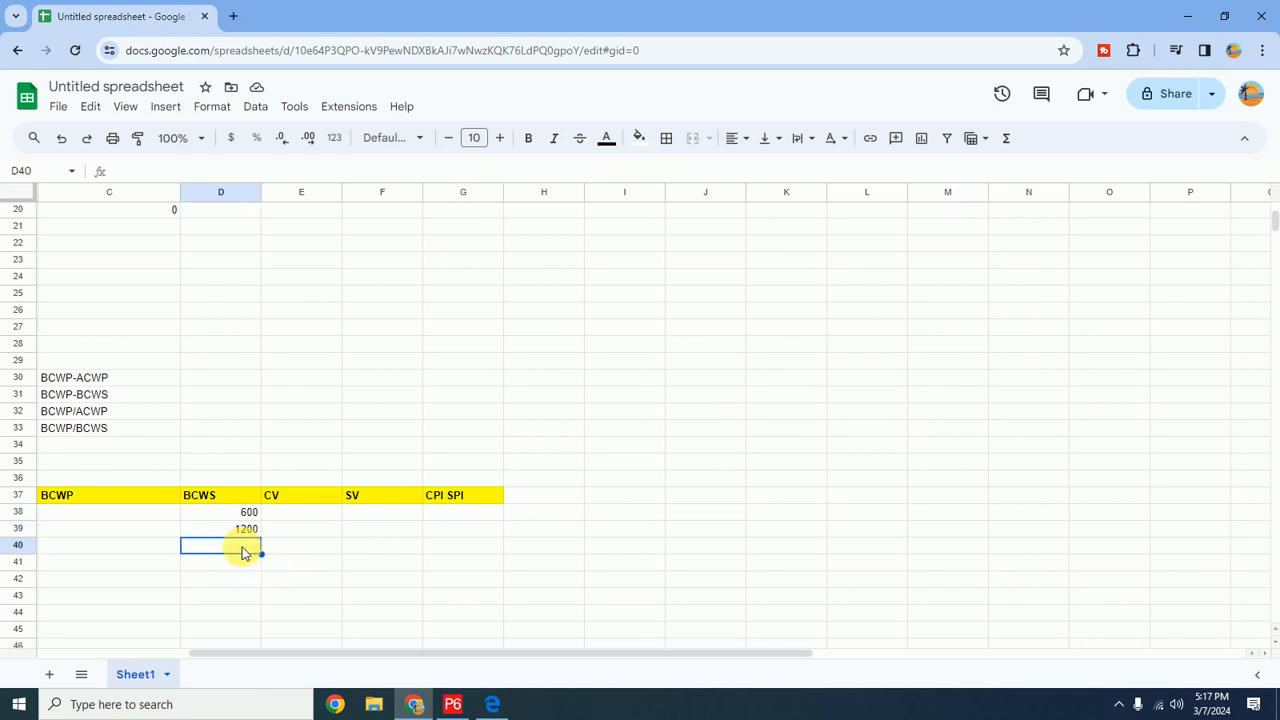
text(800)
scroll(684, 480, up, 6)
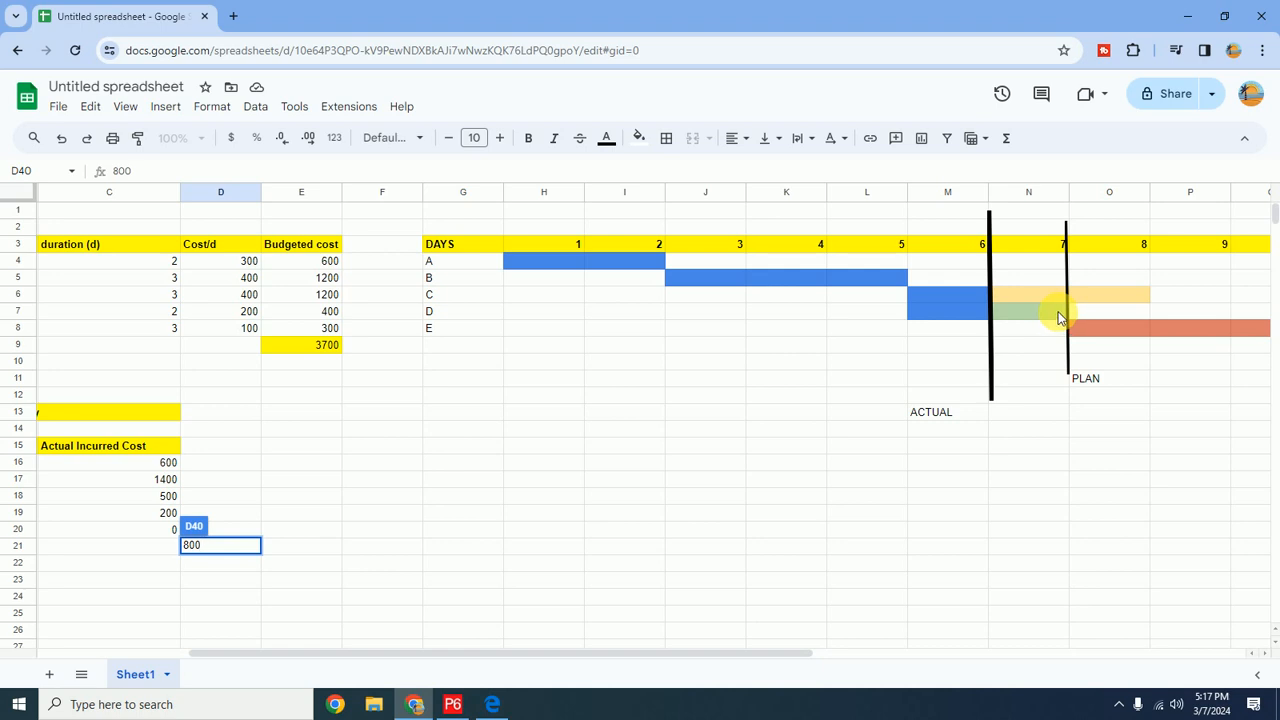
scroll(1058, 315, down, 6)
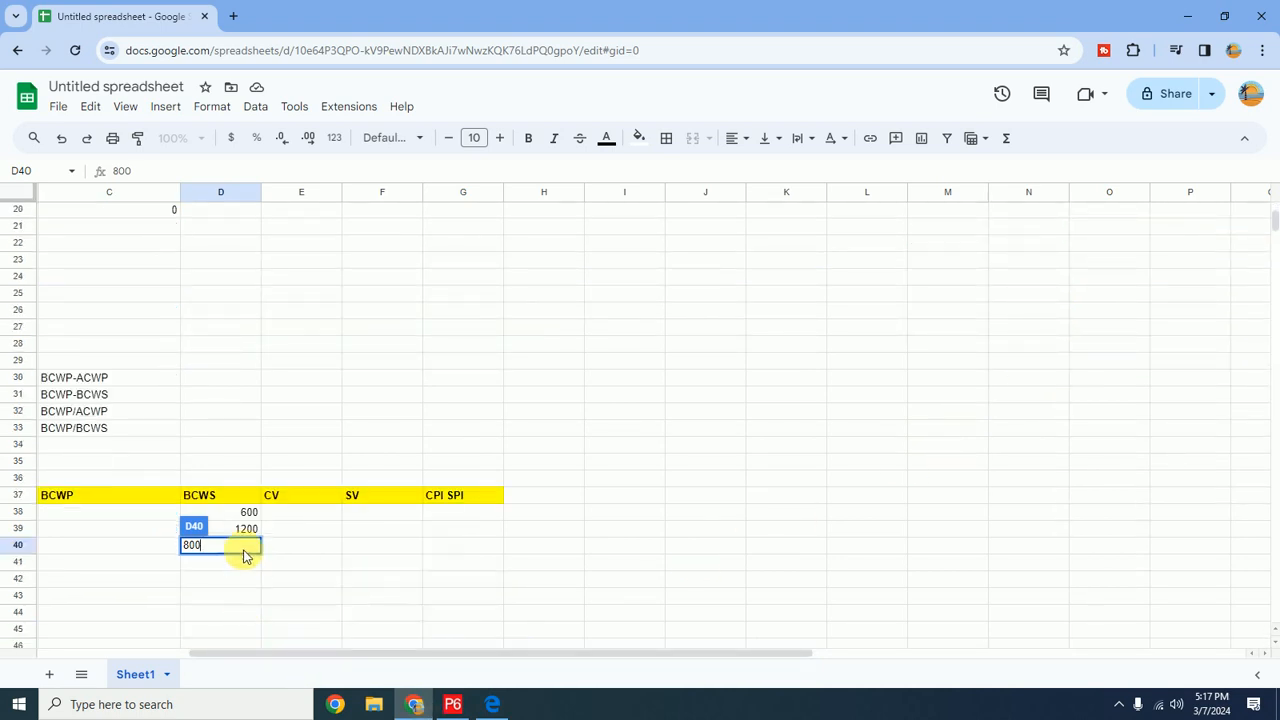
key(Return)
Enter the remaining BCWS values in the earned value table: 400 for activity D and 0 for activity E
text(400)
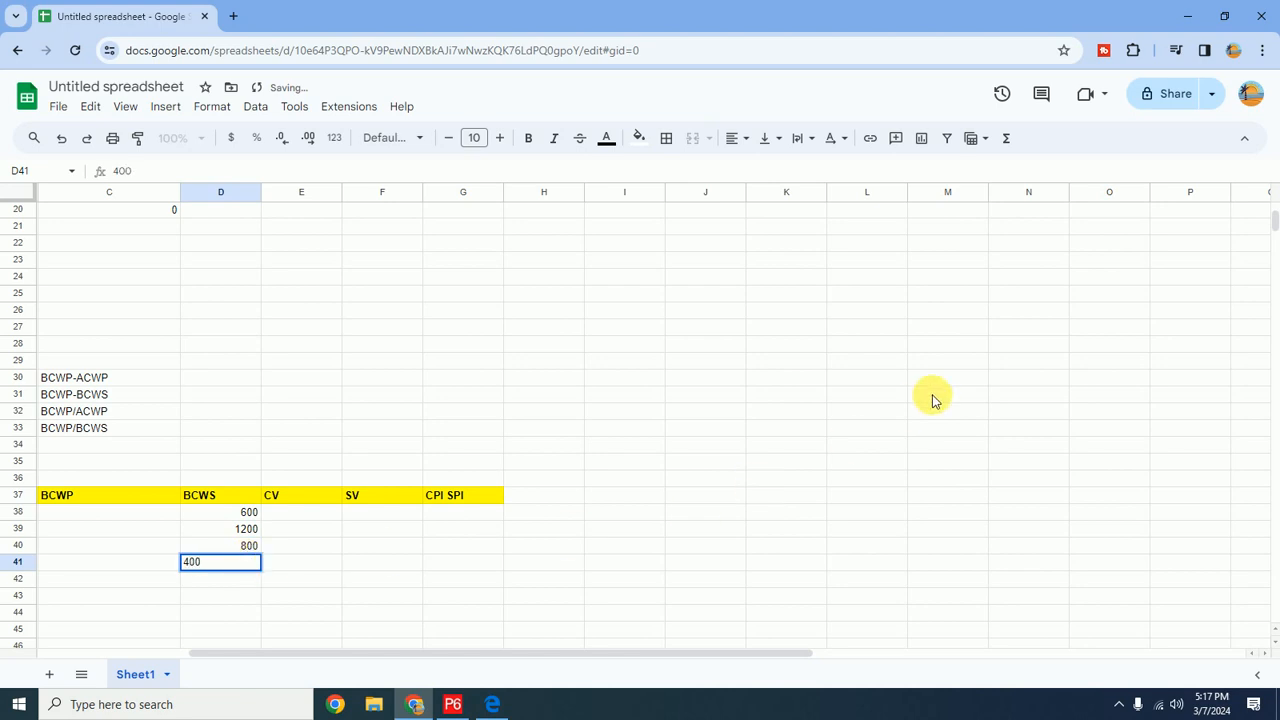
scroll(960, 390, up, 6)
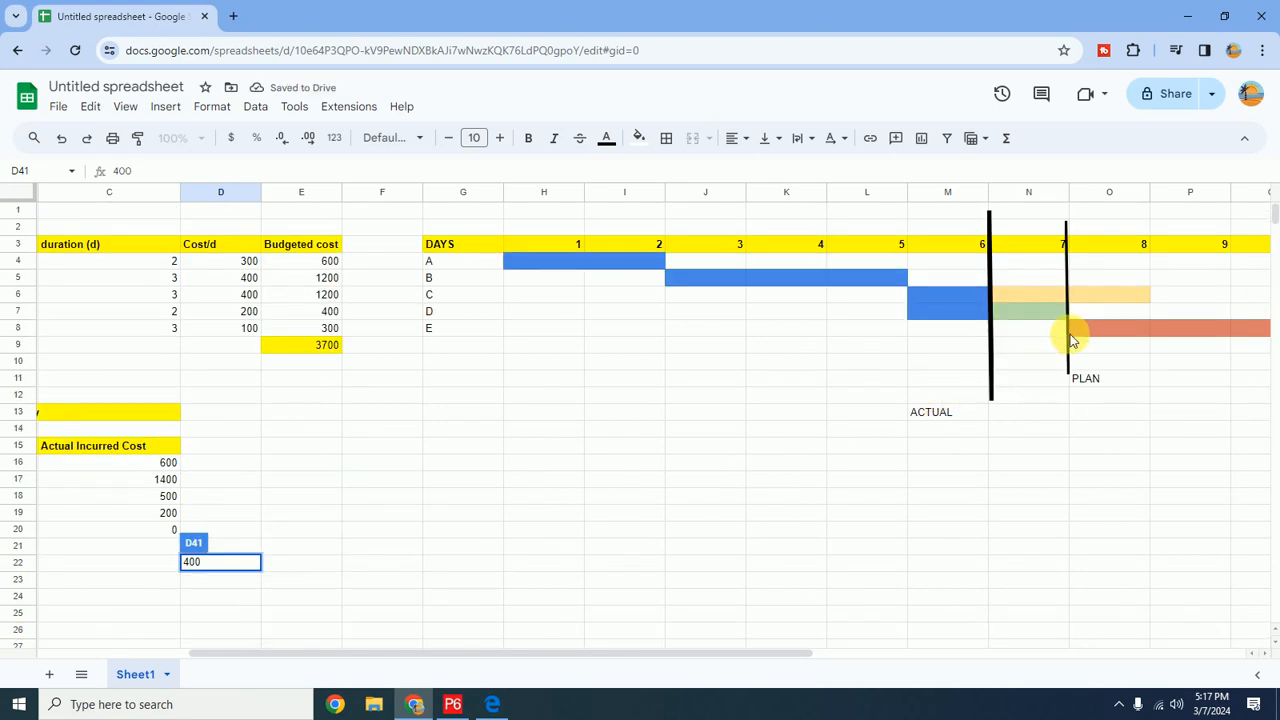
scroll(195, 430, down, 3)
scroll(195, 450, down, 5)
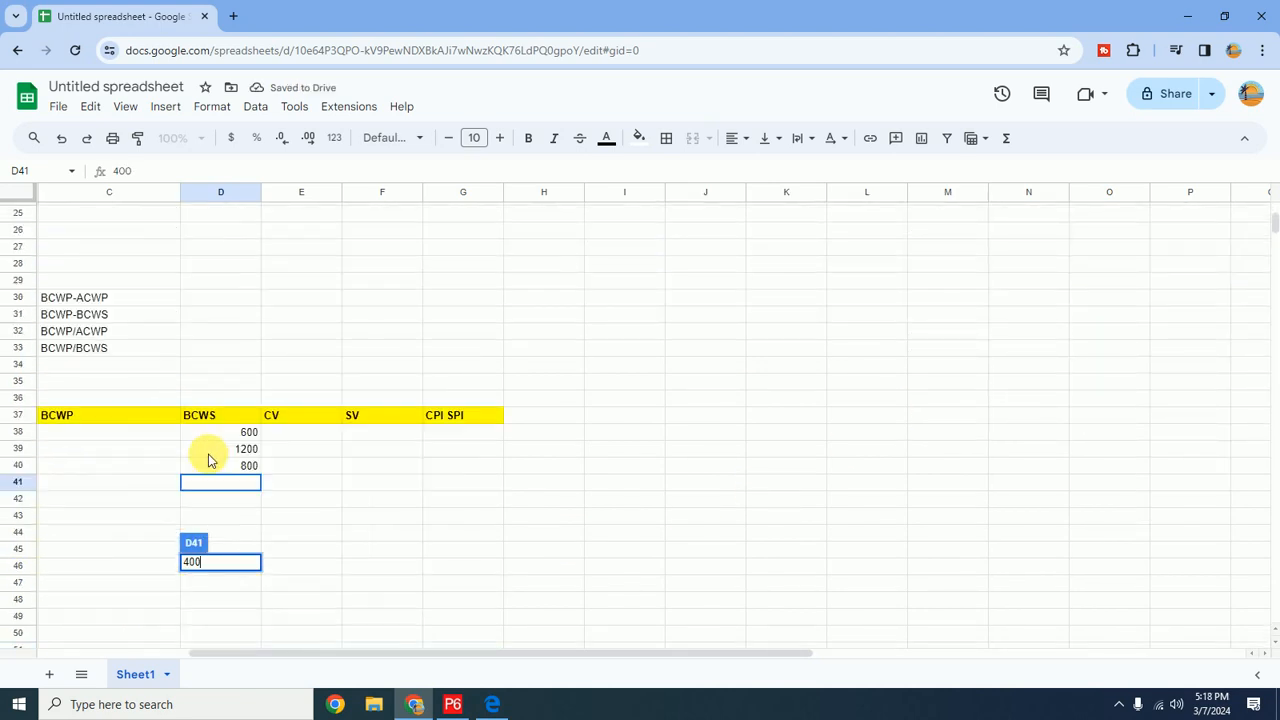
key(Return)
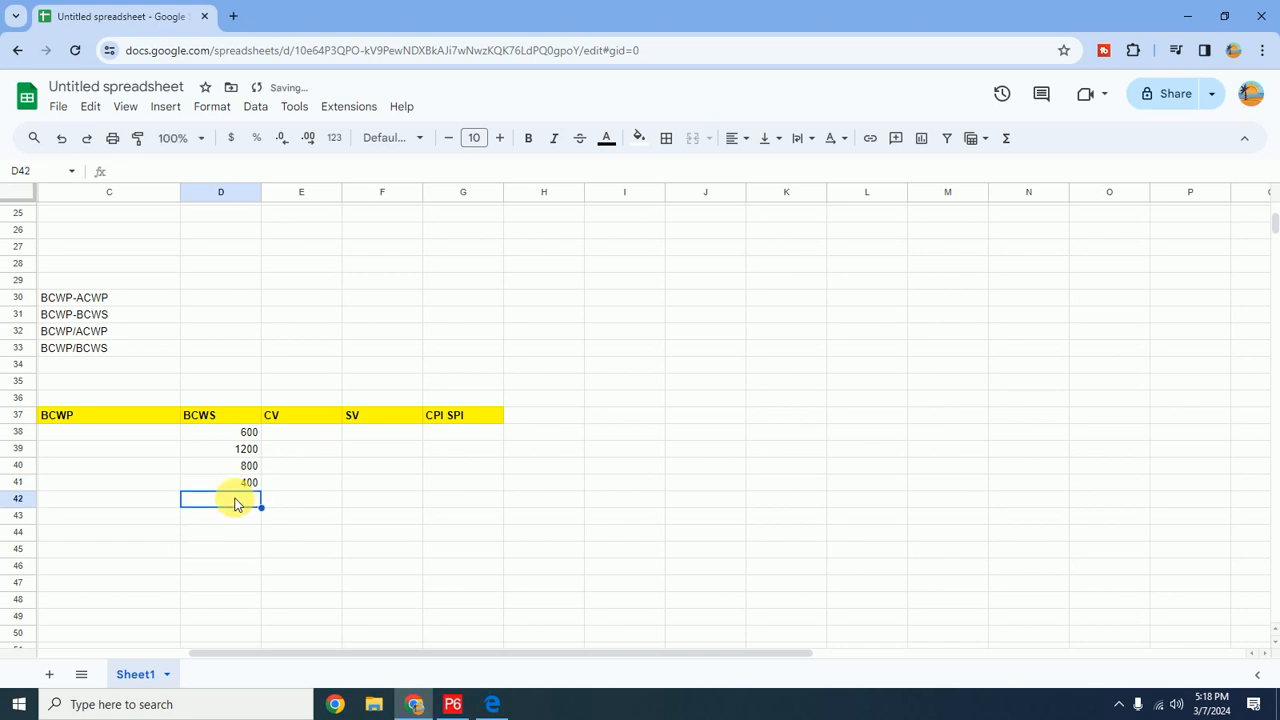
text(0)
click(134, 503)
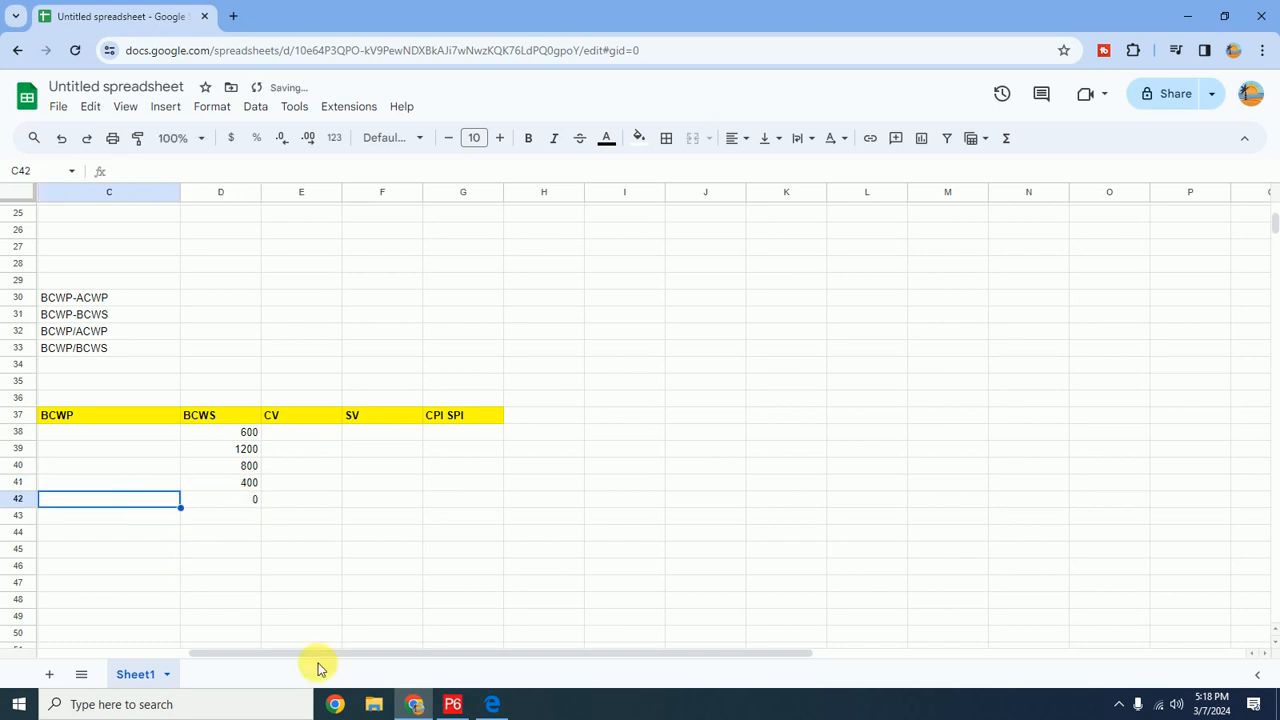
Consult the actual line in the day chart and enter the BCWP values 600 for activity A and 1200 for activity B
drag(394, 654, 280, 646)
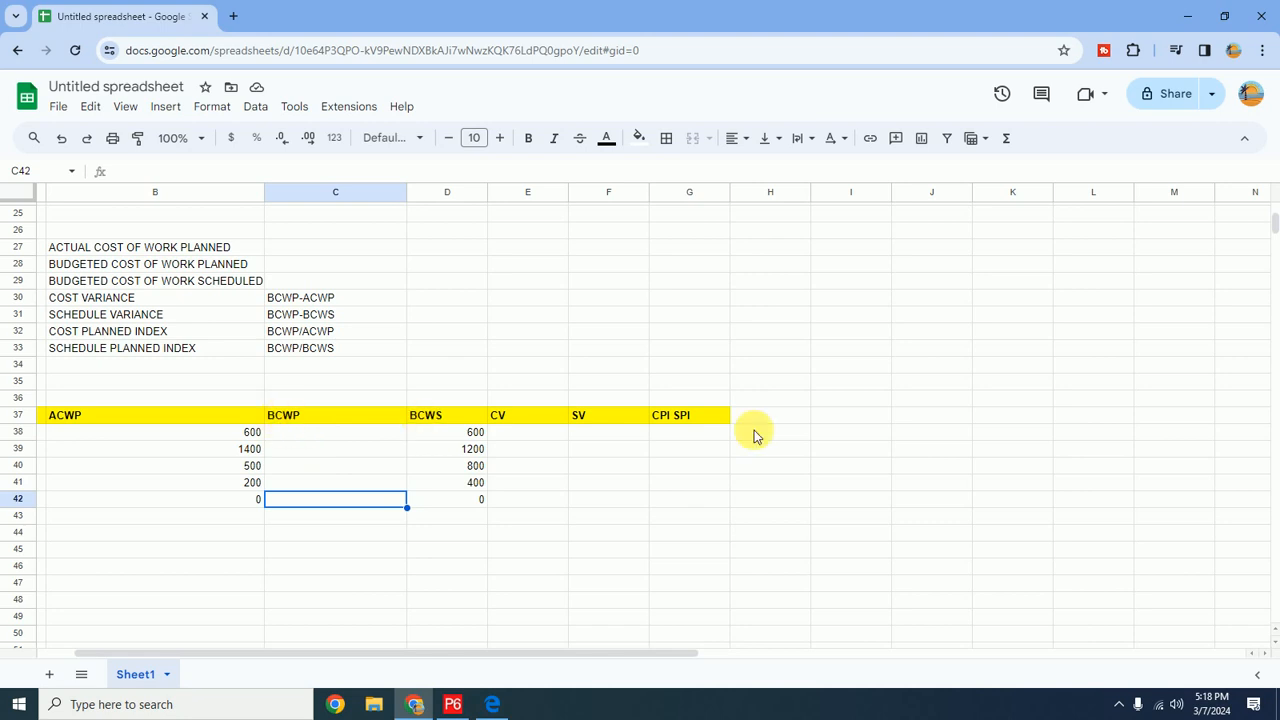
scroll(1010, 405, up, 8)
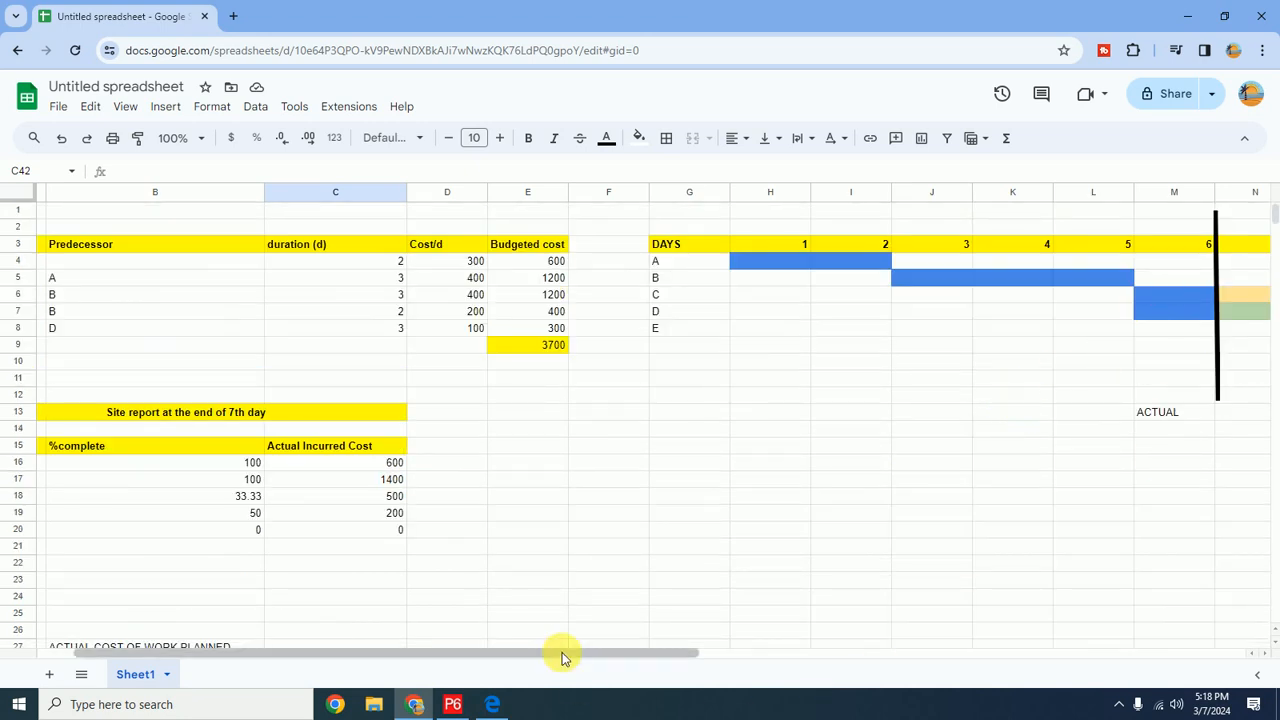
drag(563, 654, 694, 654)
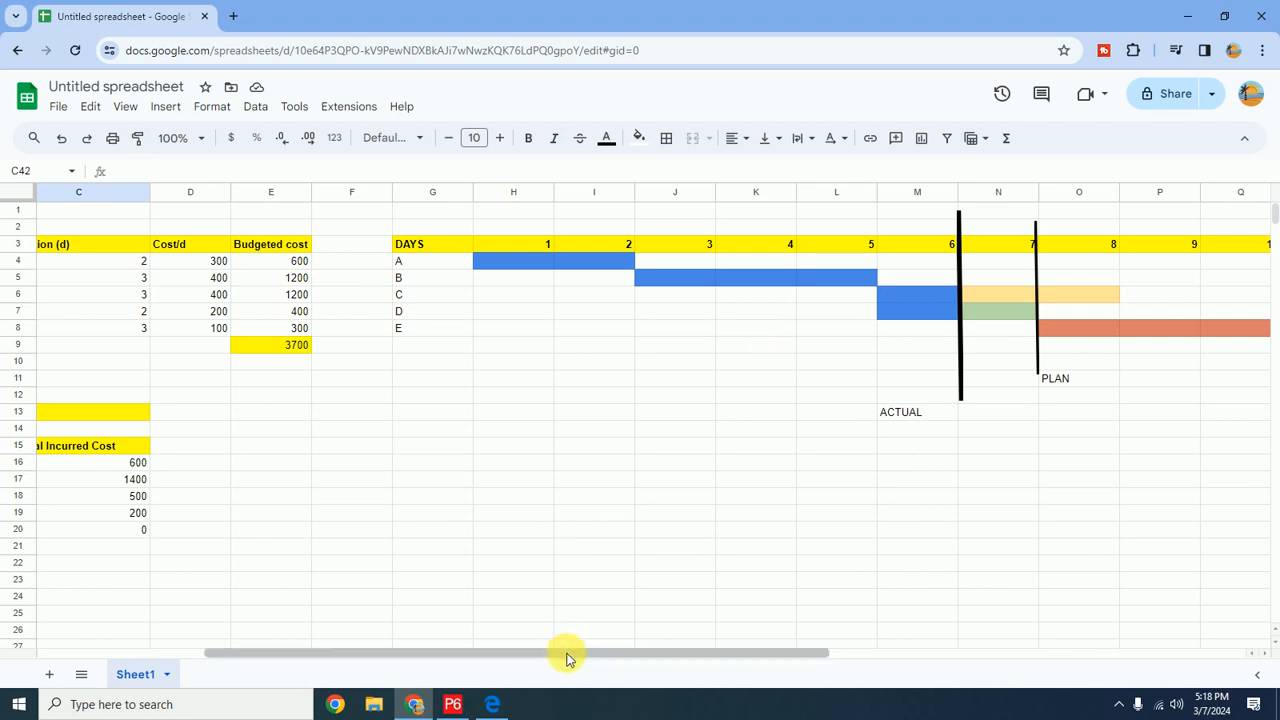
drag(563, 651, 395, 651)
scroll(254, 556, down, 5)
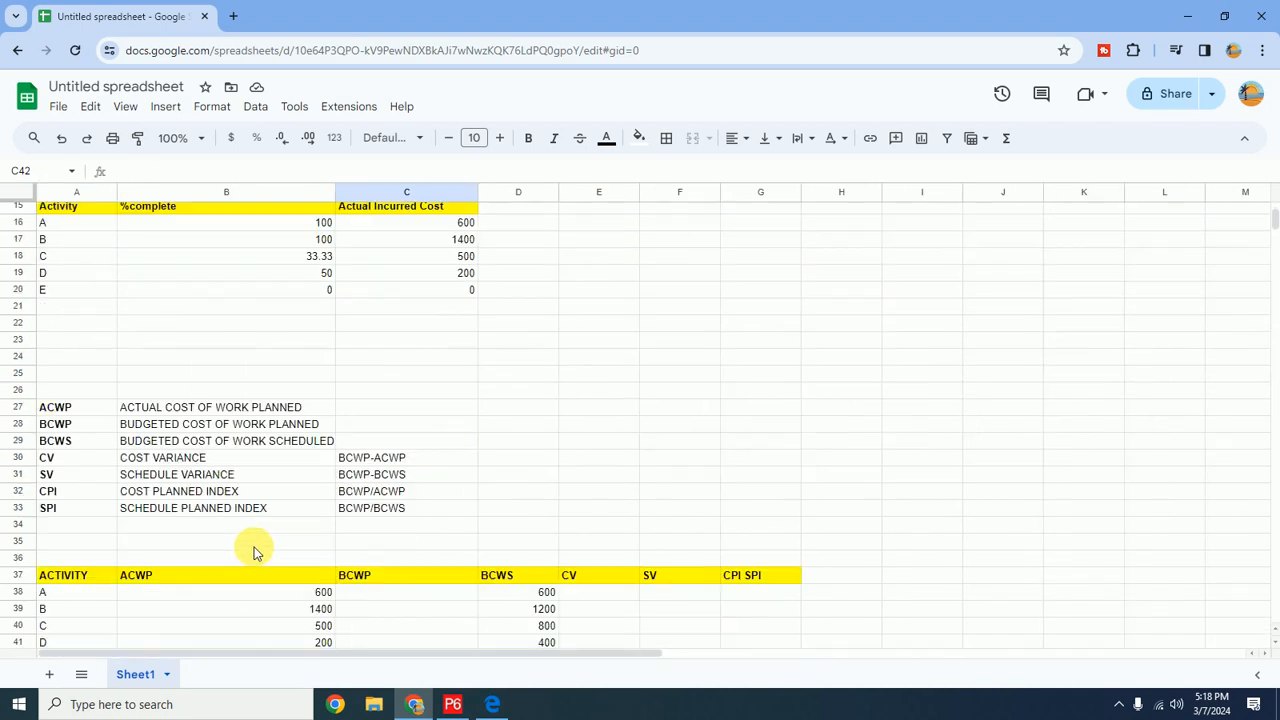
click(424, 434)
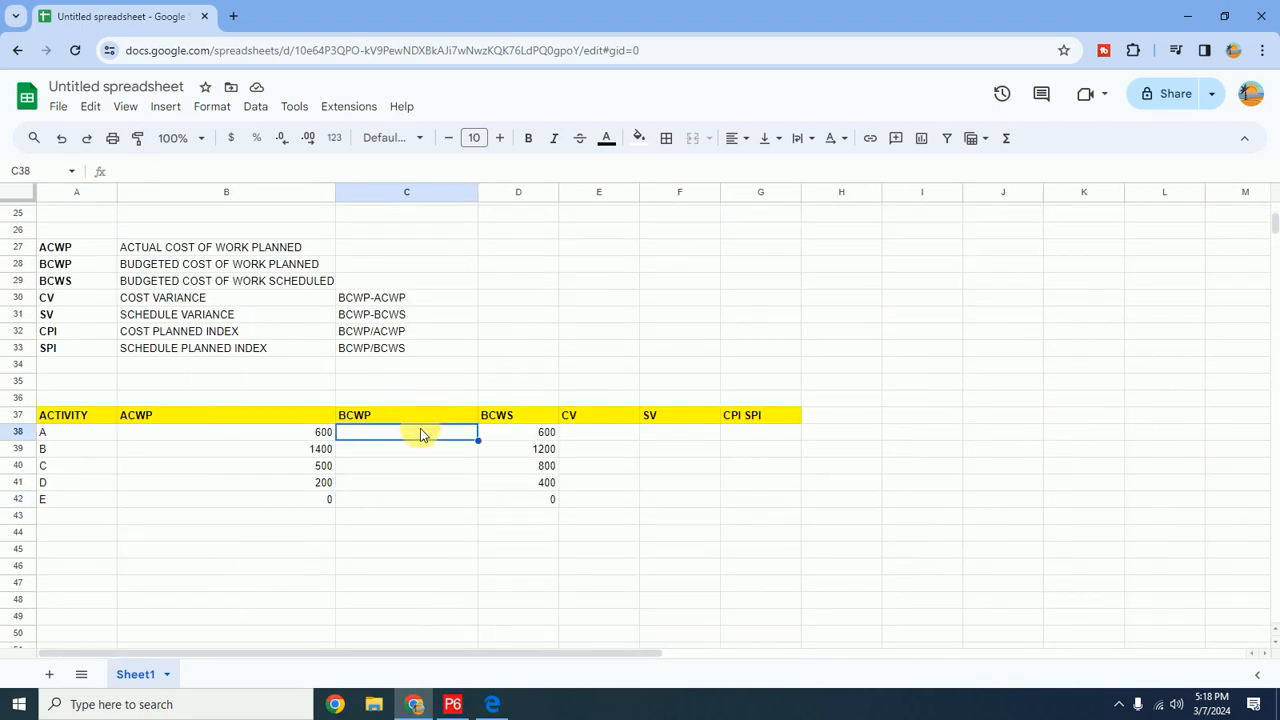
text(600)
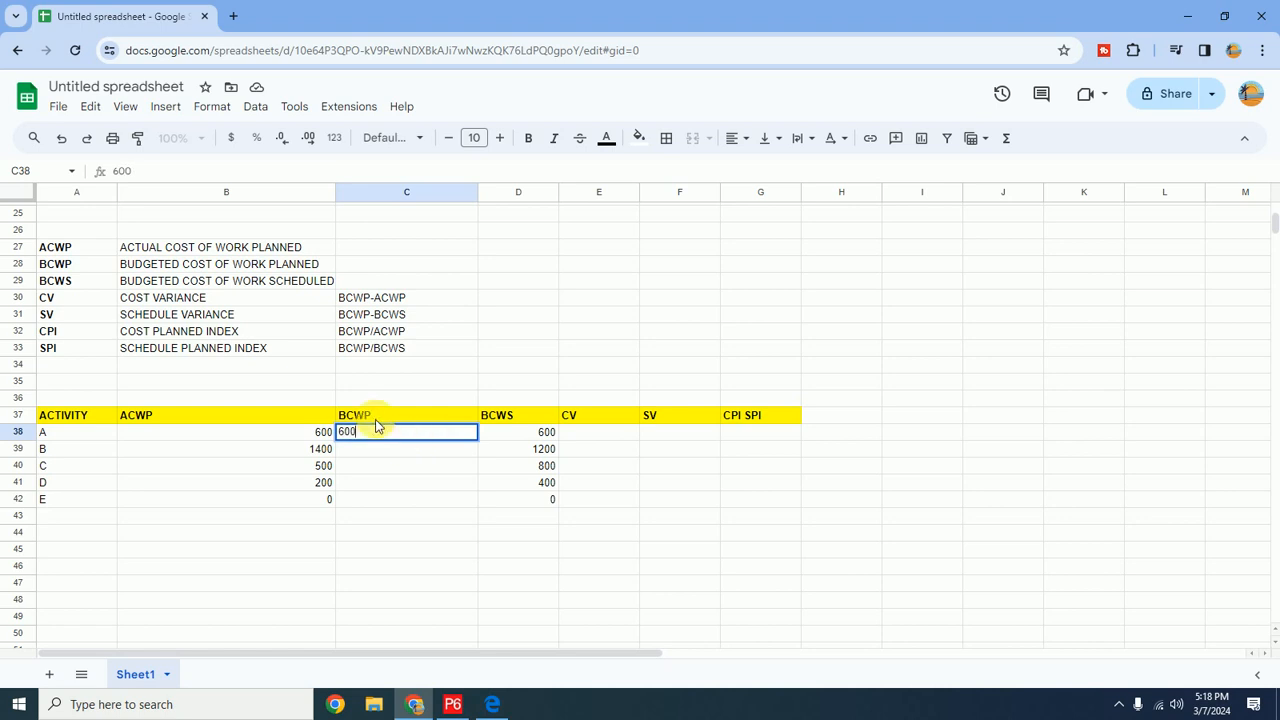
key(Return)
text(120)
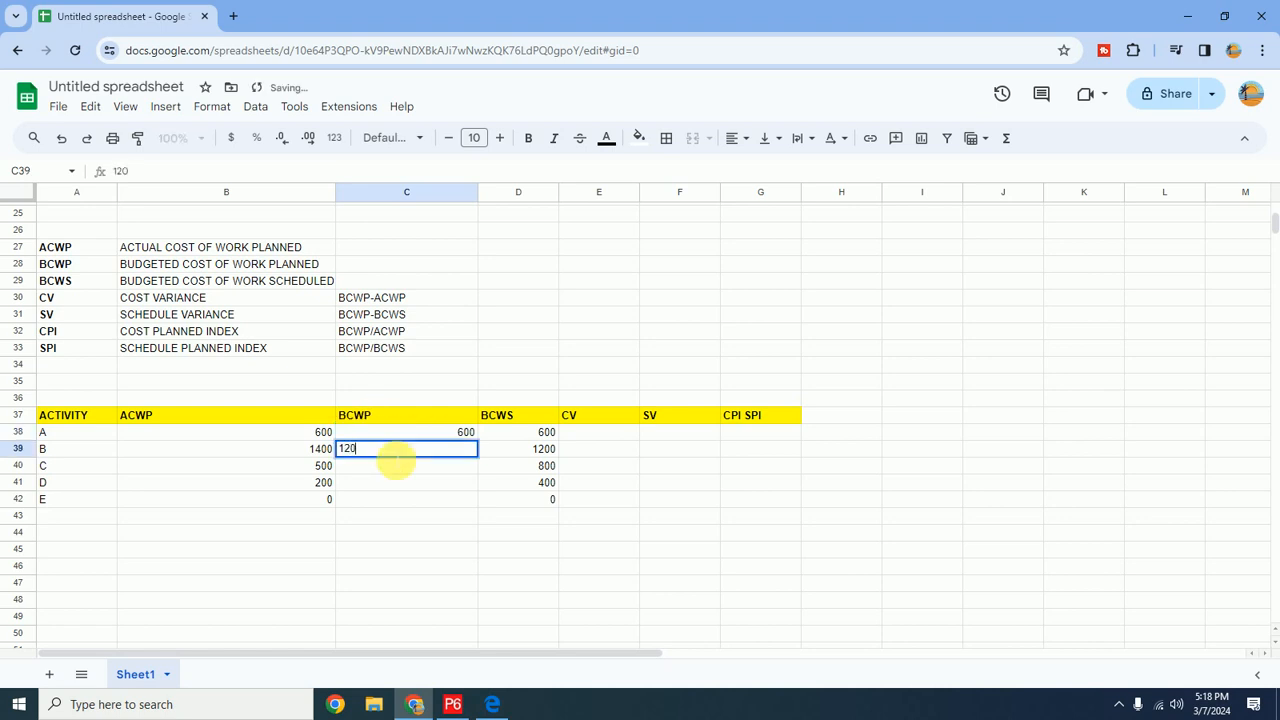
text(0)
Check activity C's completed work in the day chart and enter 400 as its BCWP
scroll(905, 531, up, 5)
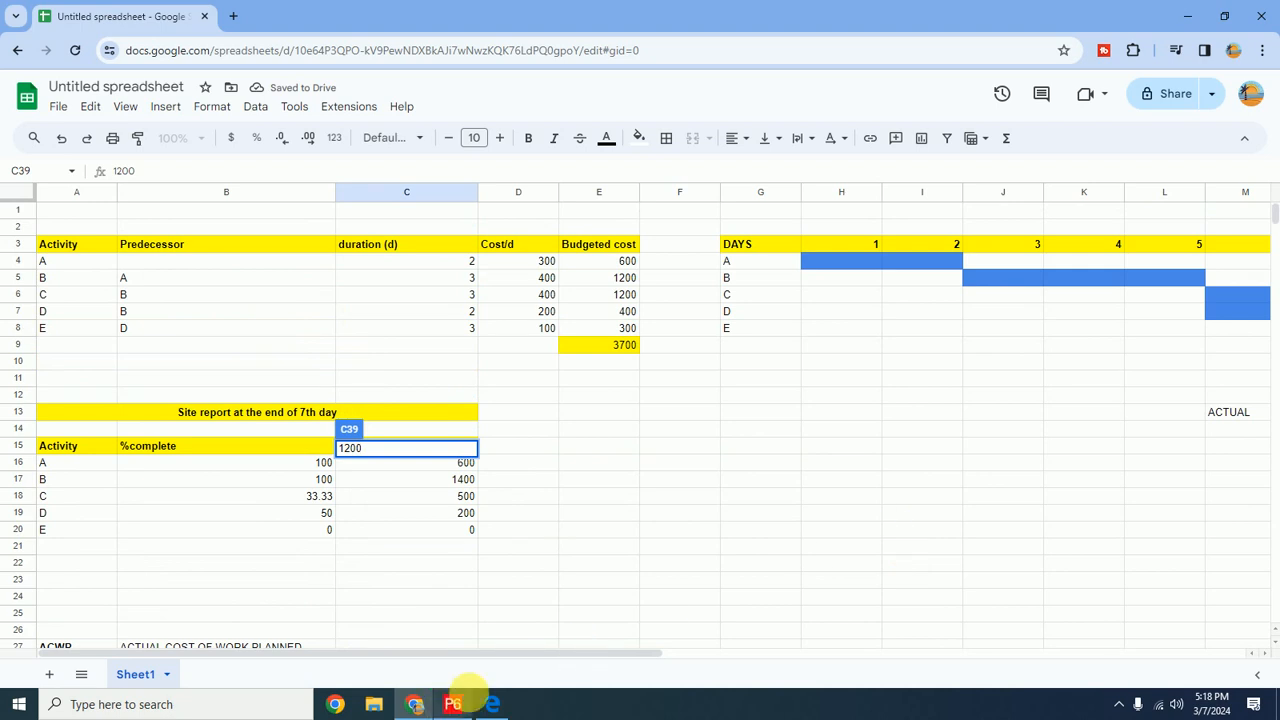
drag(506, 651, 735, 648)
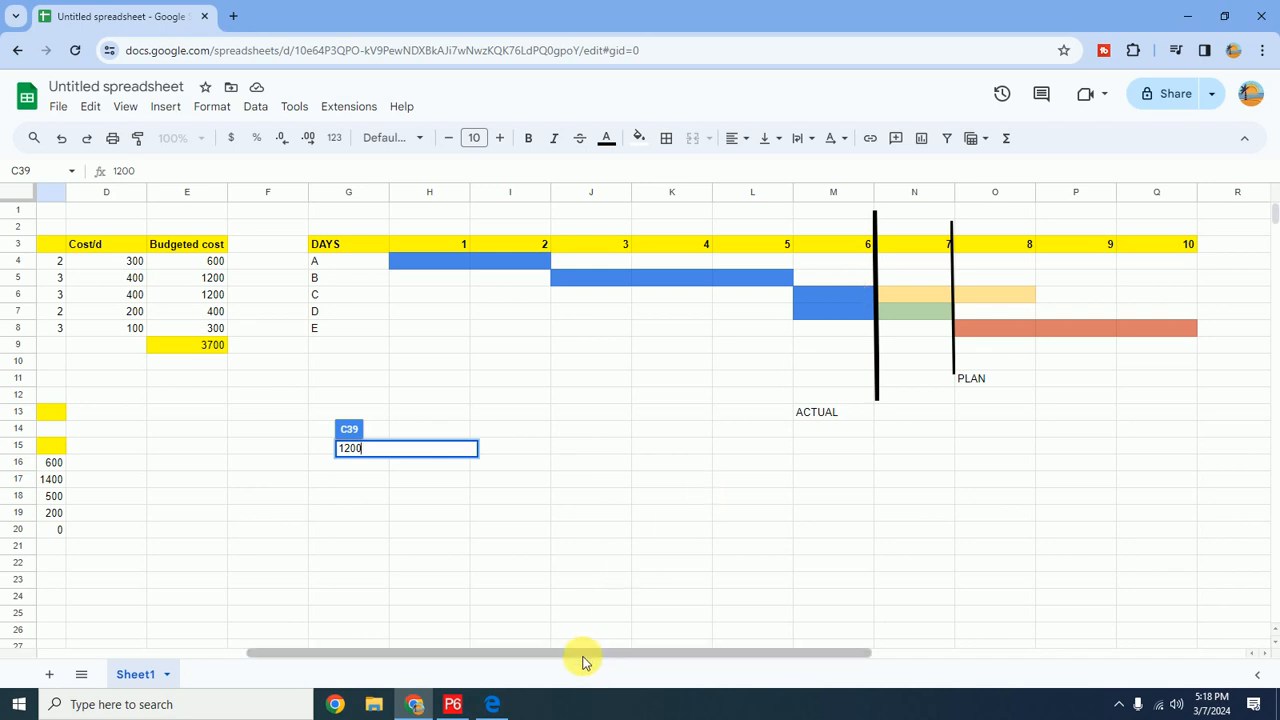
drag(583, 660, 375, 660)
scroll(385, 458, down, 5)
scroll(385, 458, down, 2)
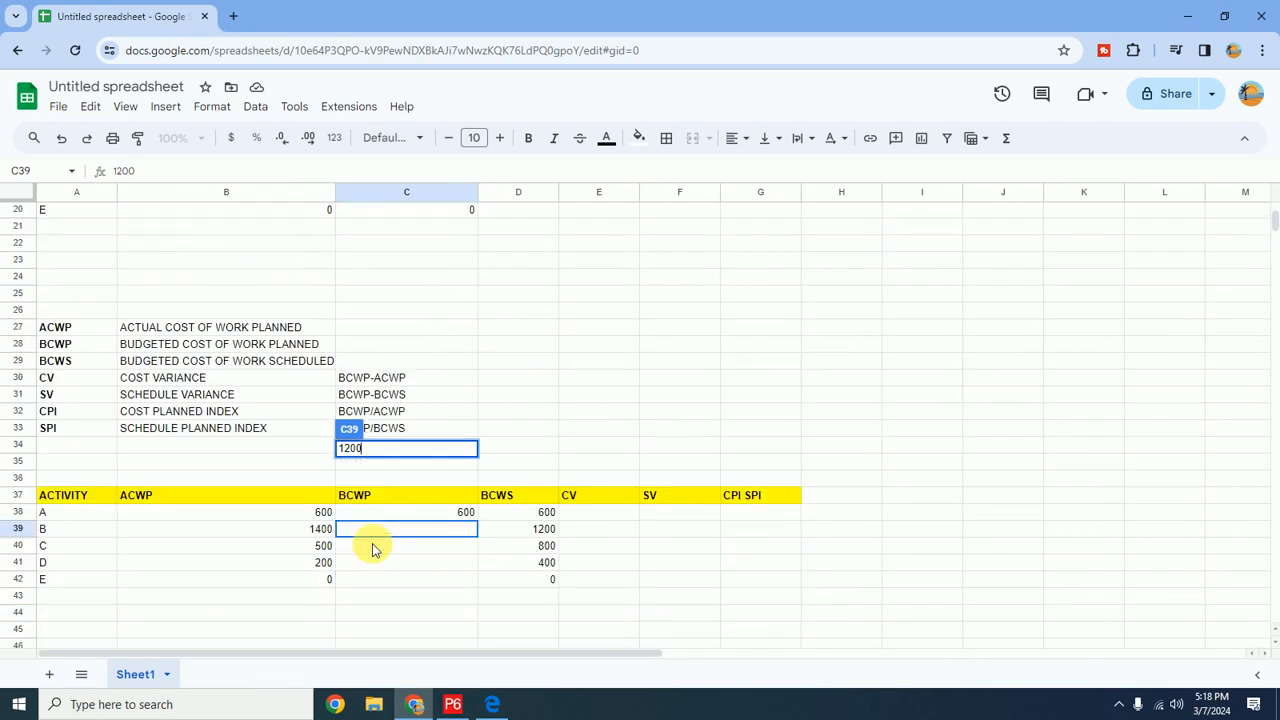
click(460, 553)
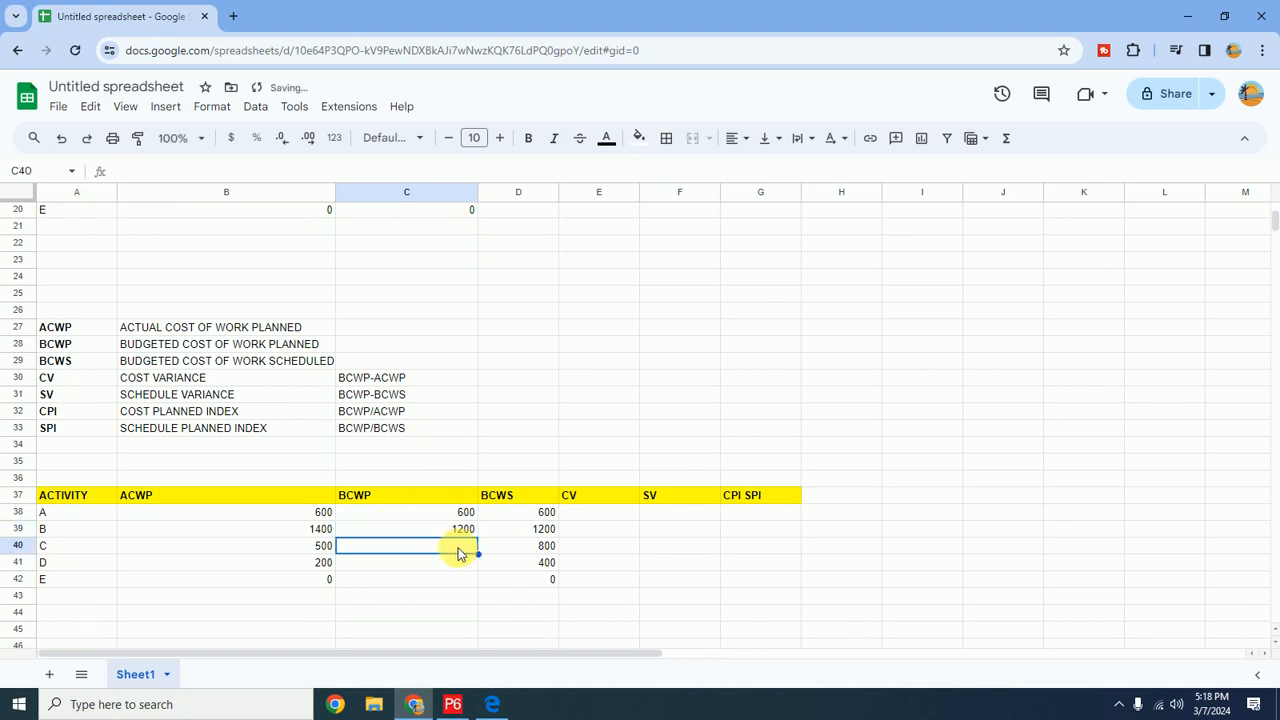
text(400)
key(Return)
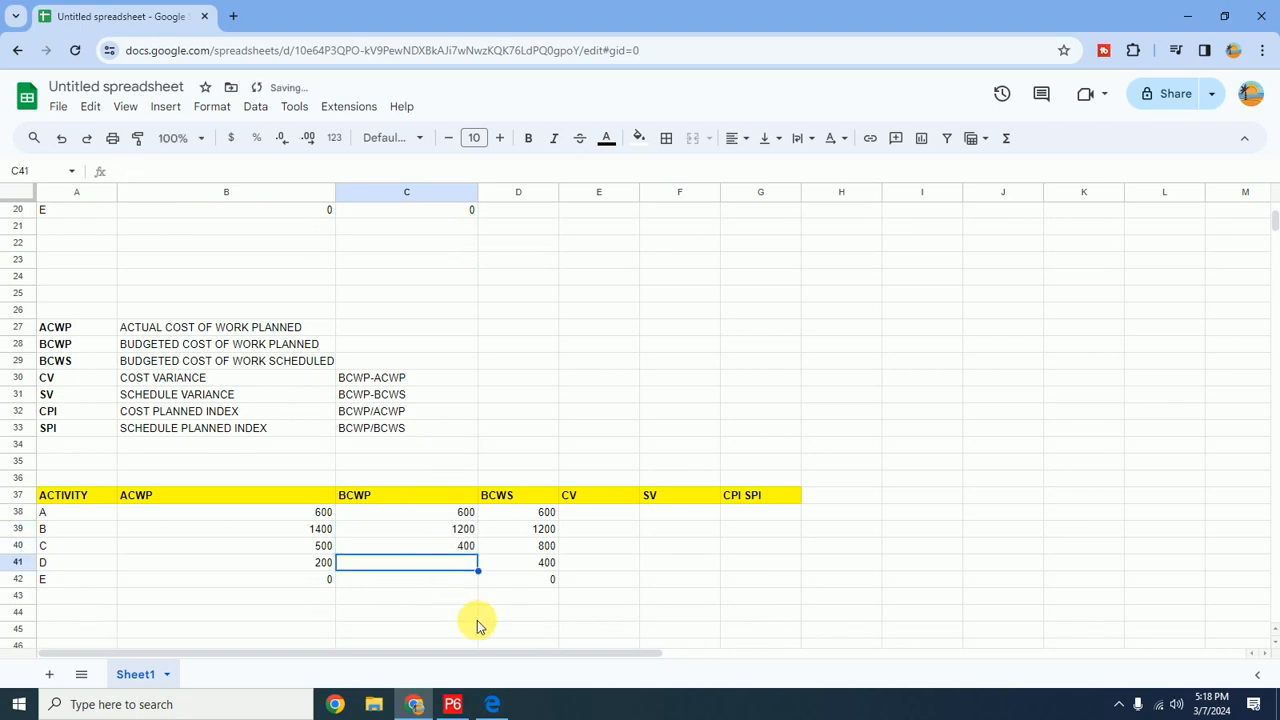
Enter the remaining BCWP values after checking the day chart: 200 for activity D and 0 for activity E
scroll(586, 520, up, 7)
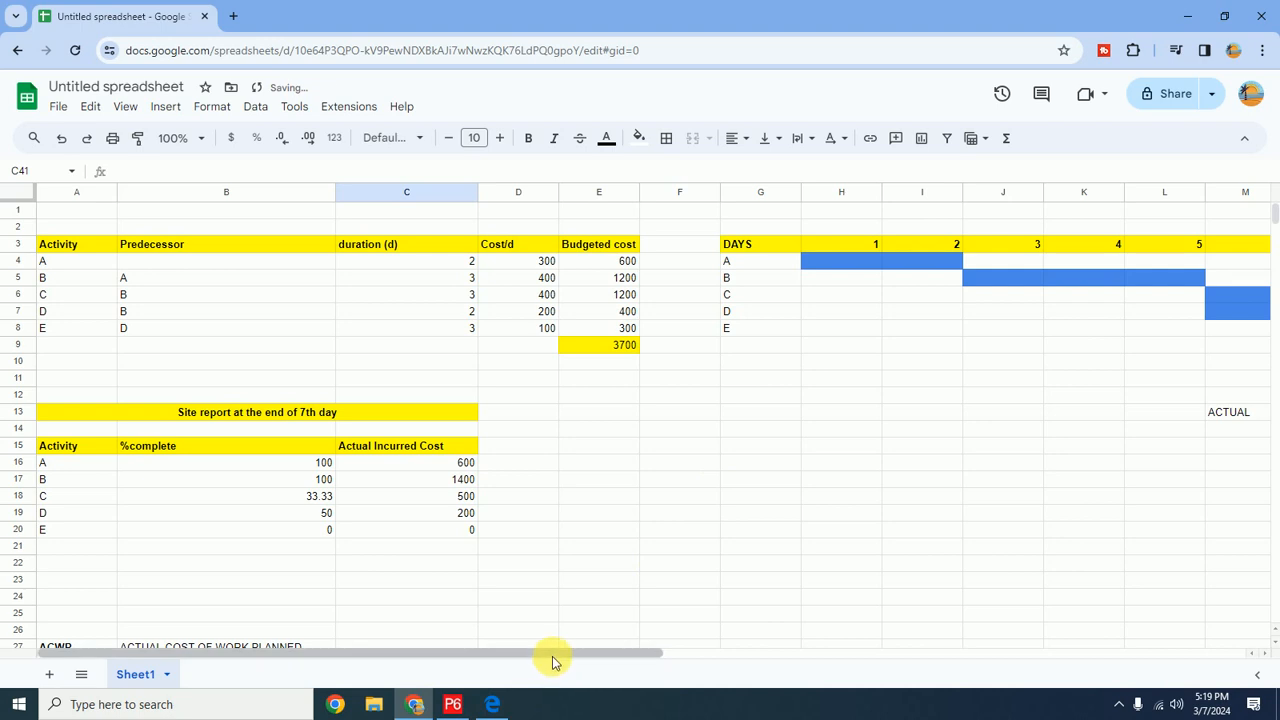
drag(557, 655, 609, 651)
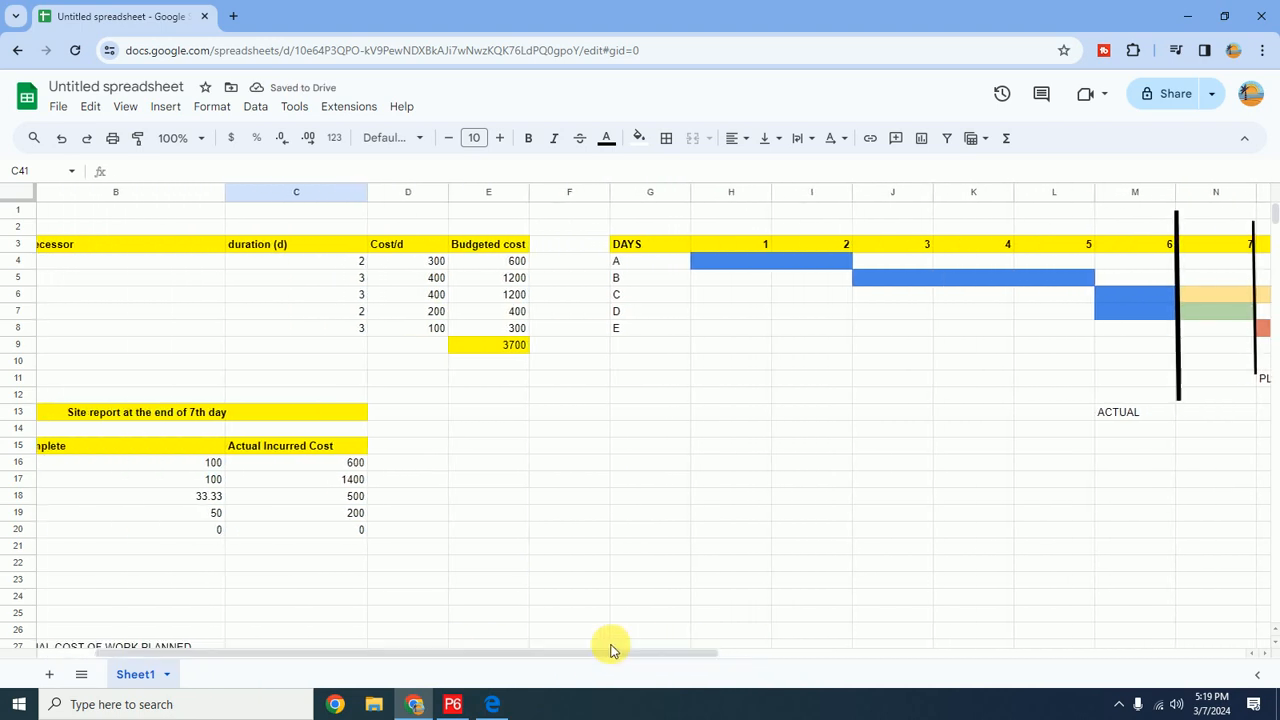
scroll(390, 370, down, 4)
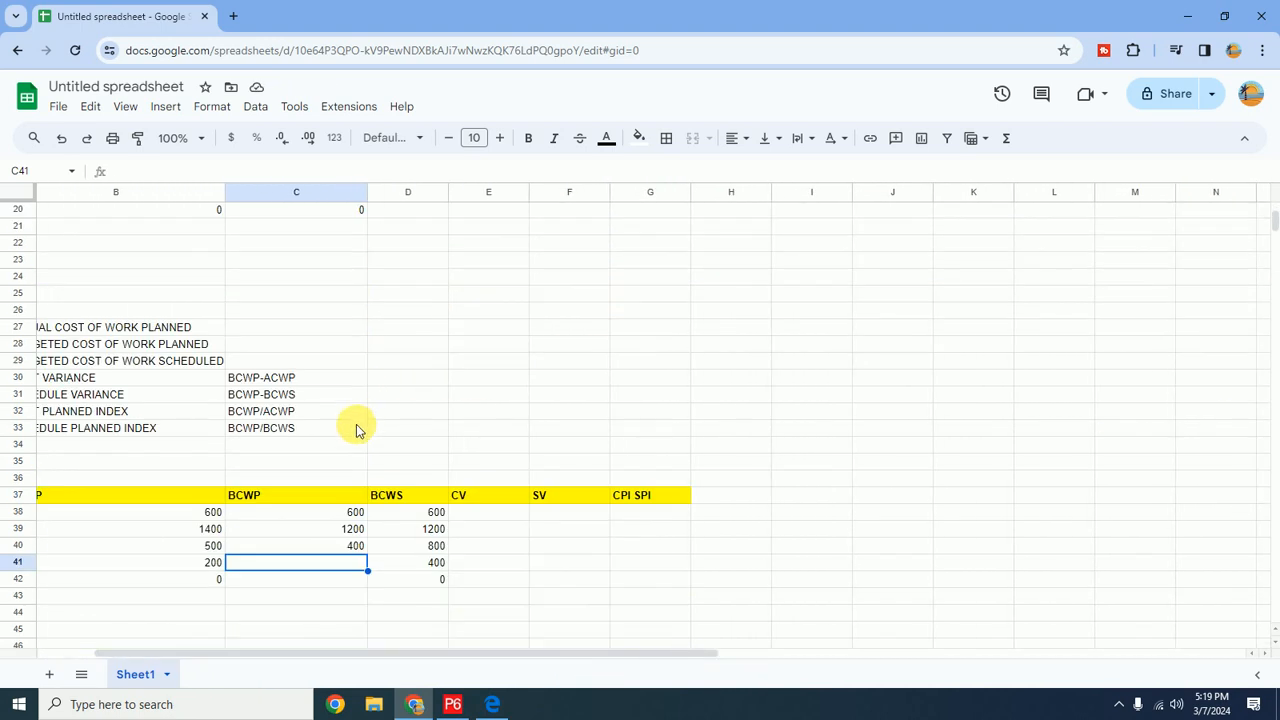
click(341, 581)
click(342, 562)
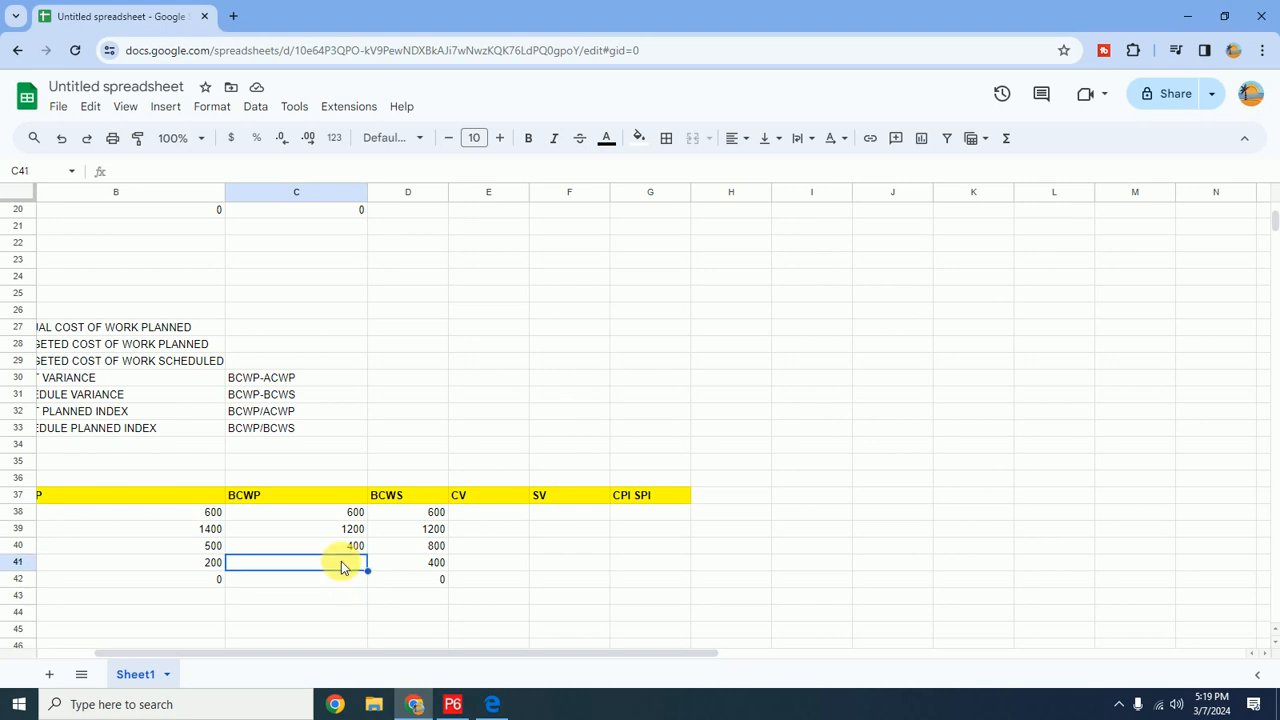
text(200)
key(Return)
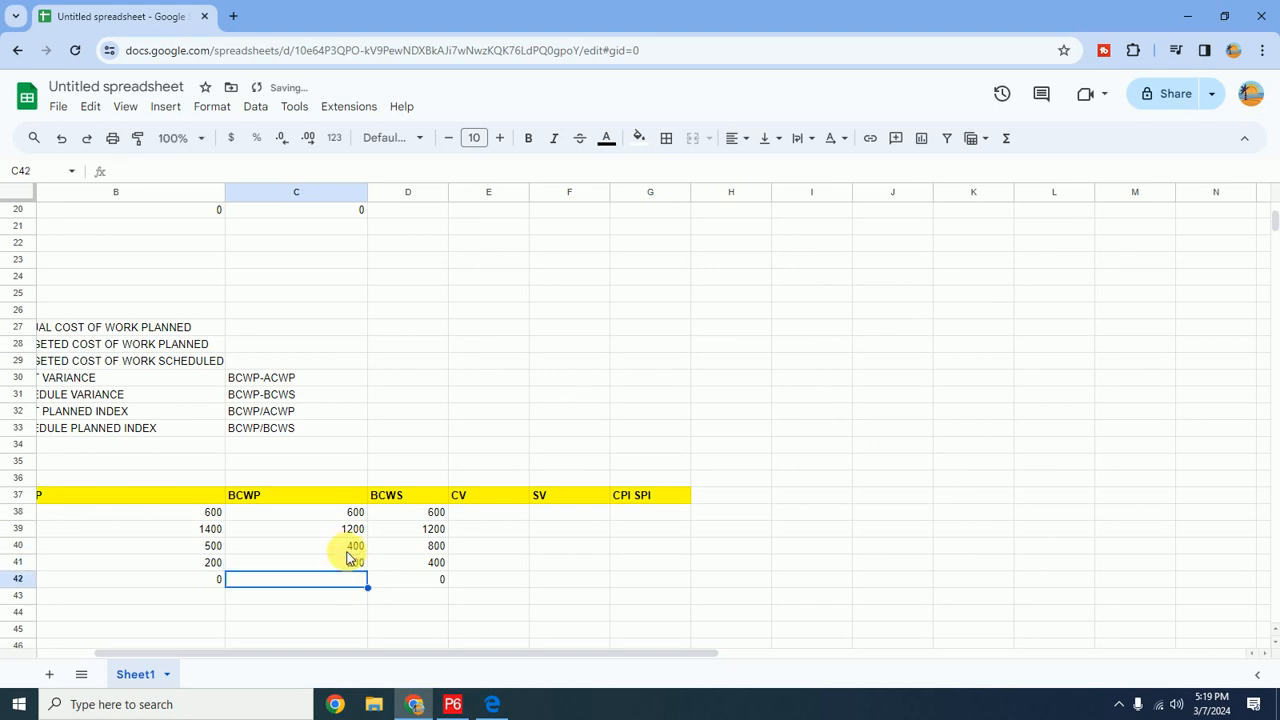
text(0)
click(605, 579)
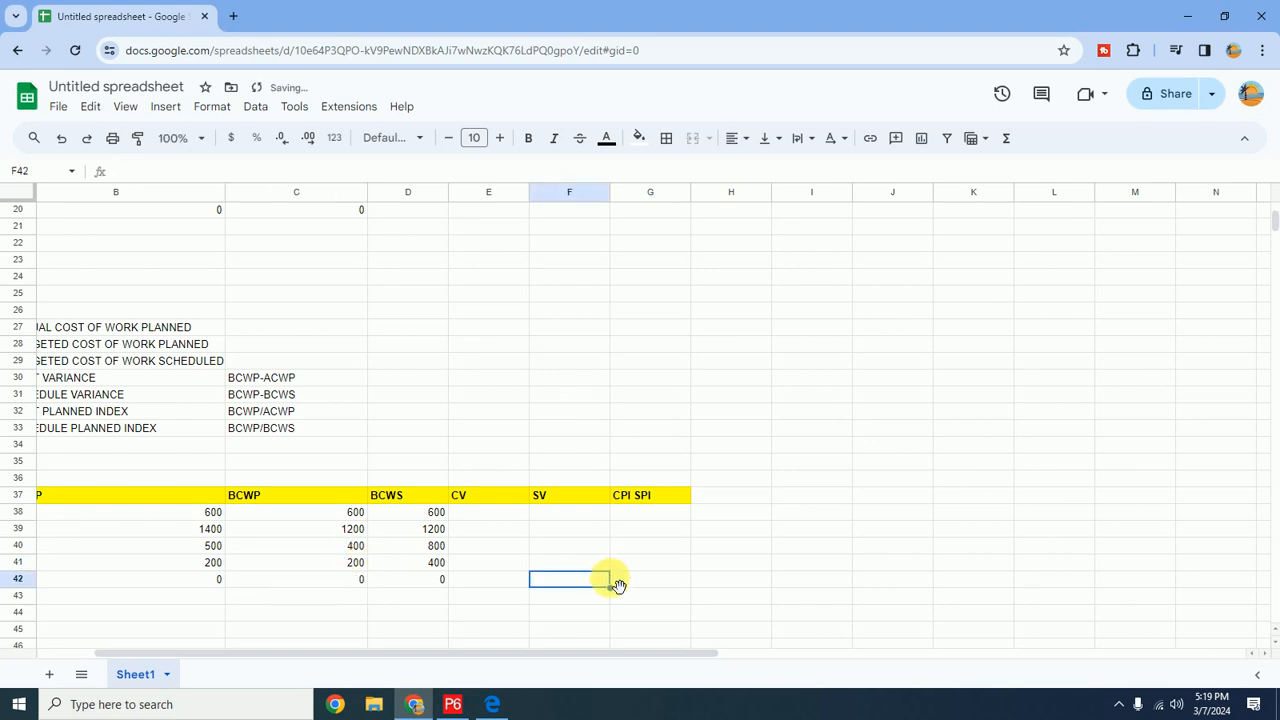
Review the completed ACWP, BCWP and BCWS columns against the day chart, site report and the variance and index formulas
scroll(613, 583, down, 2)
drag(523, 651, 443, 660)
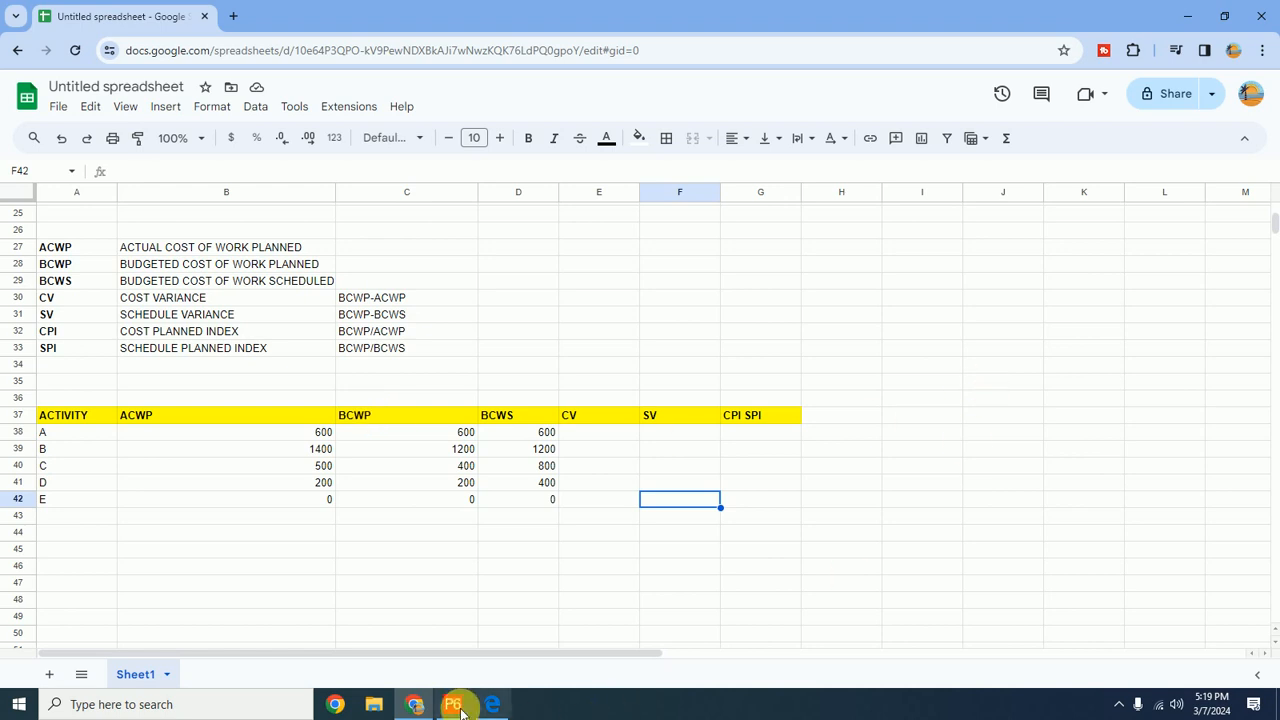
drag(457, 655, 647, 670)
scroll(886, 526, up, 5)
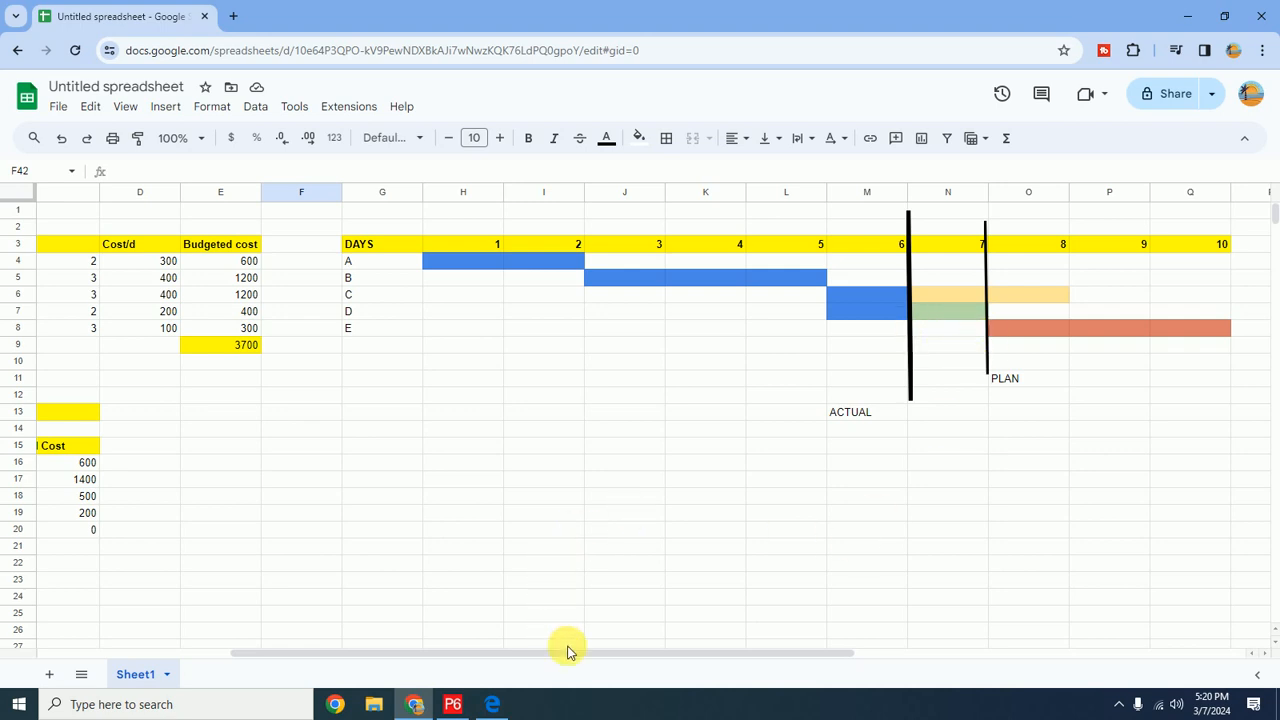
drag(573, 658, 354, 650)
scroll(295, 530, down, 5)
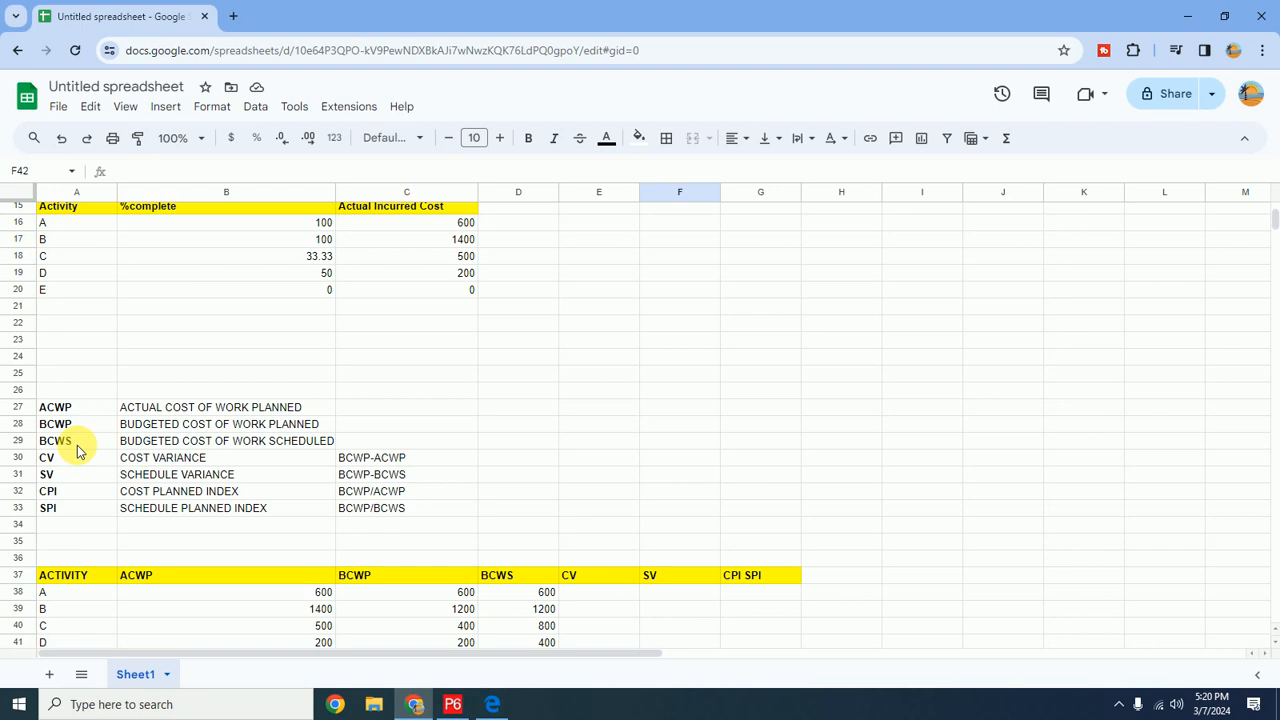
scroll(77, 445, down, 3)
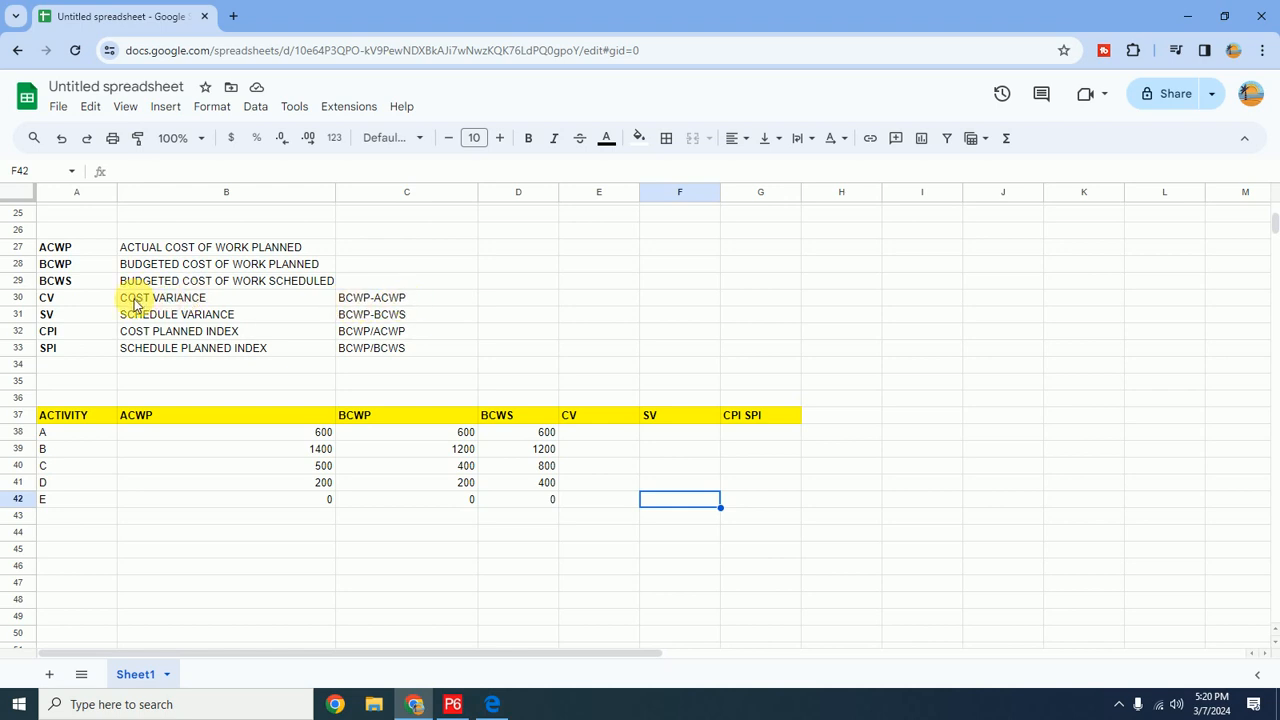
Calculate activity A's CV in E38 as BCWP minus ACWP (=C38-B38) and autofill the formula for activities B to E
click(586, 438)
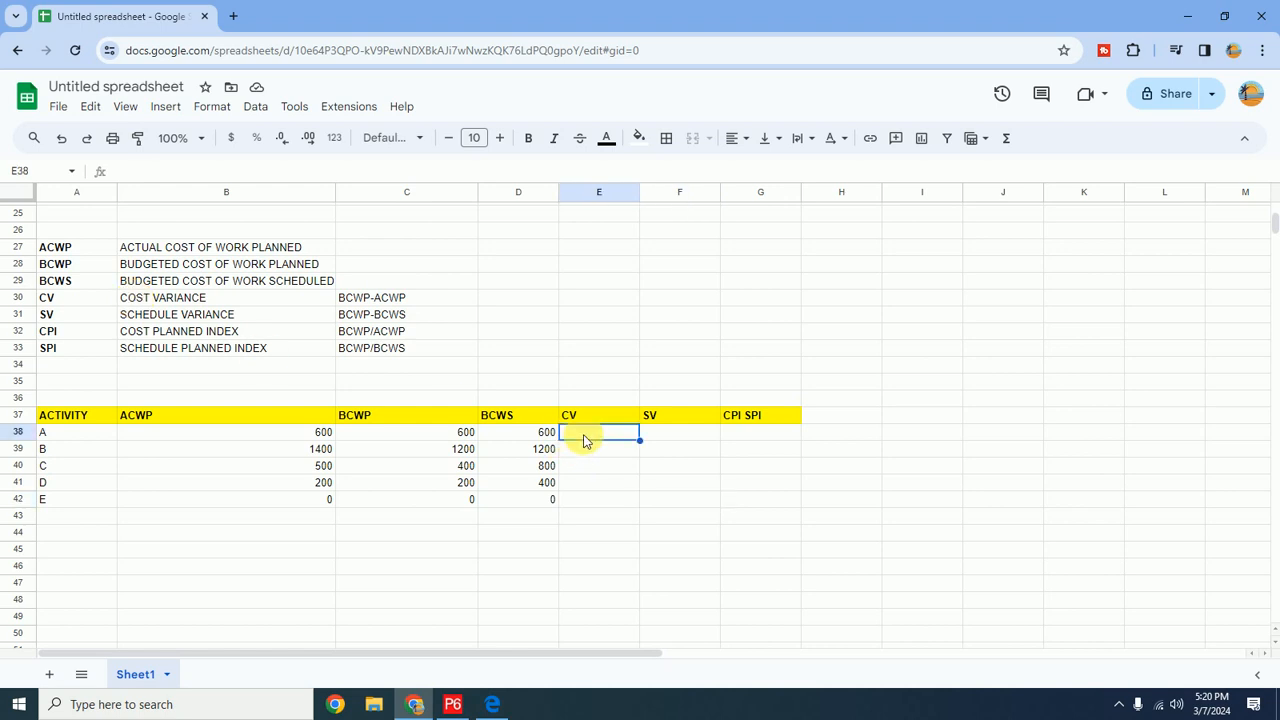
text(=)
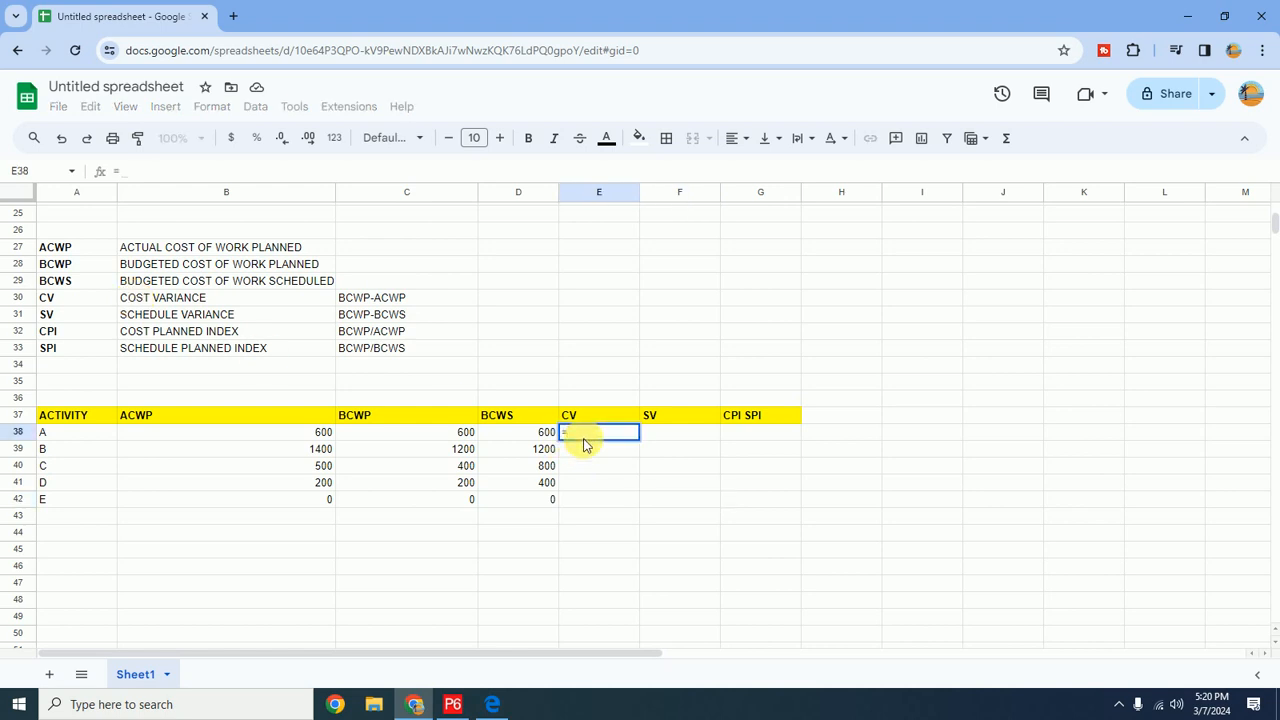
click(450, 436)
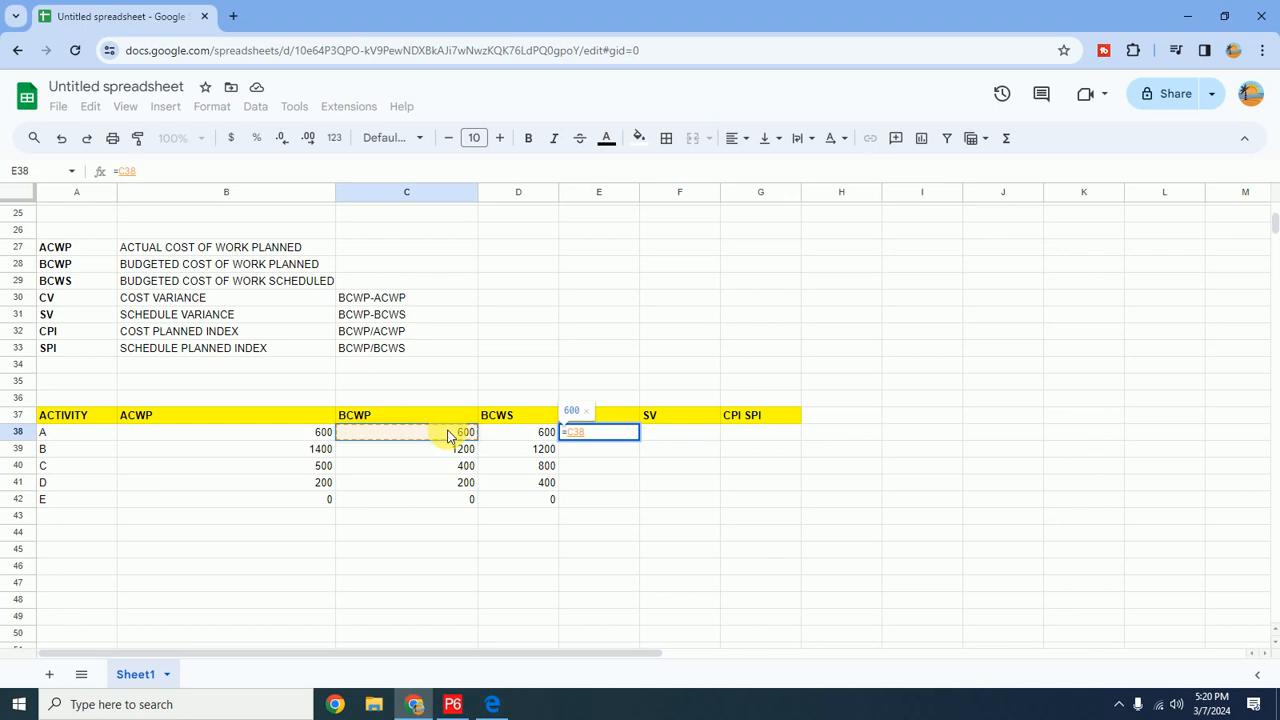
text(-)
click(310, 437)
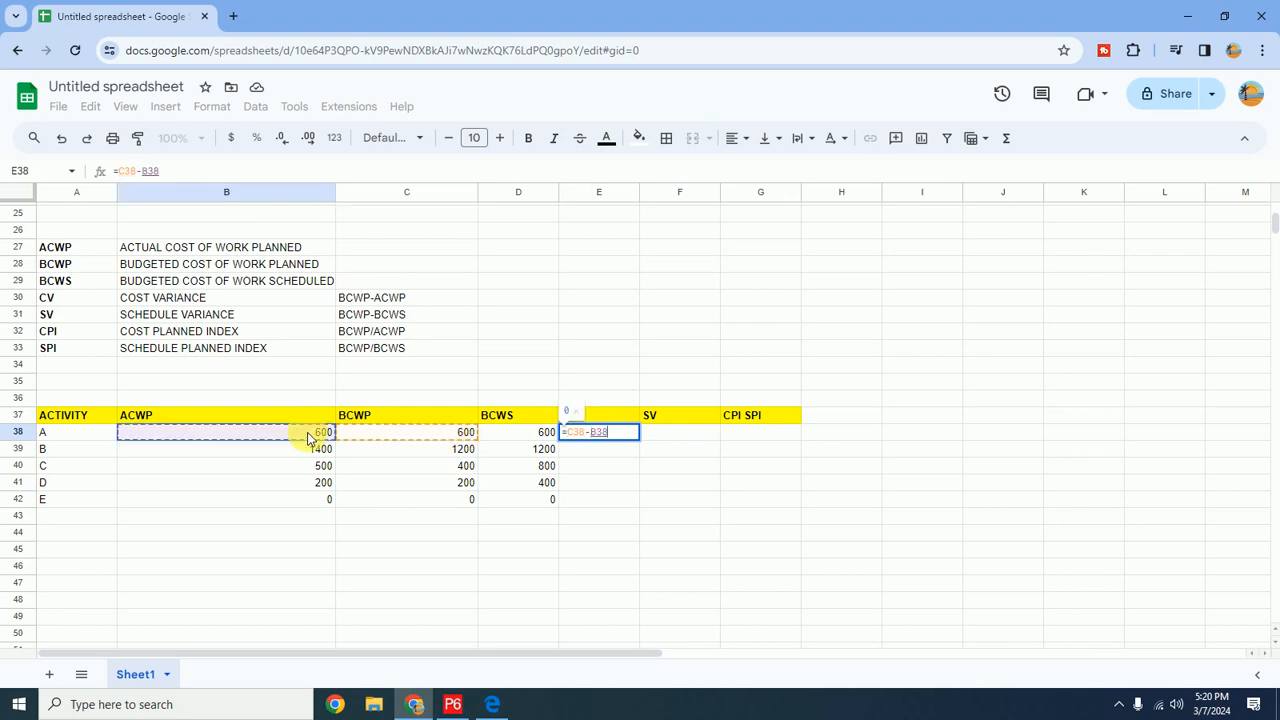
key(Return)
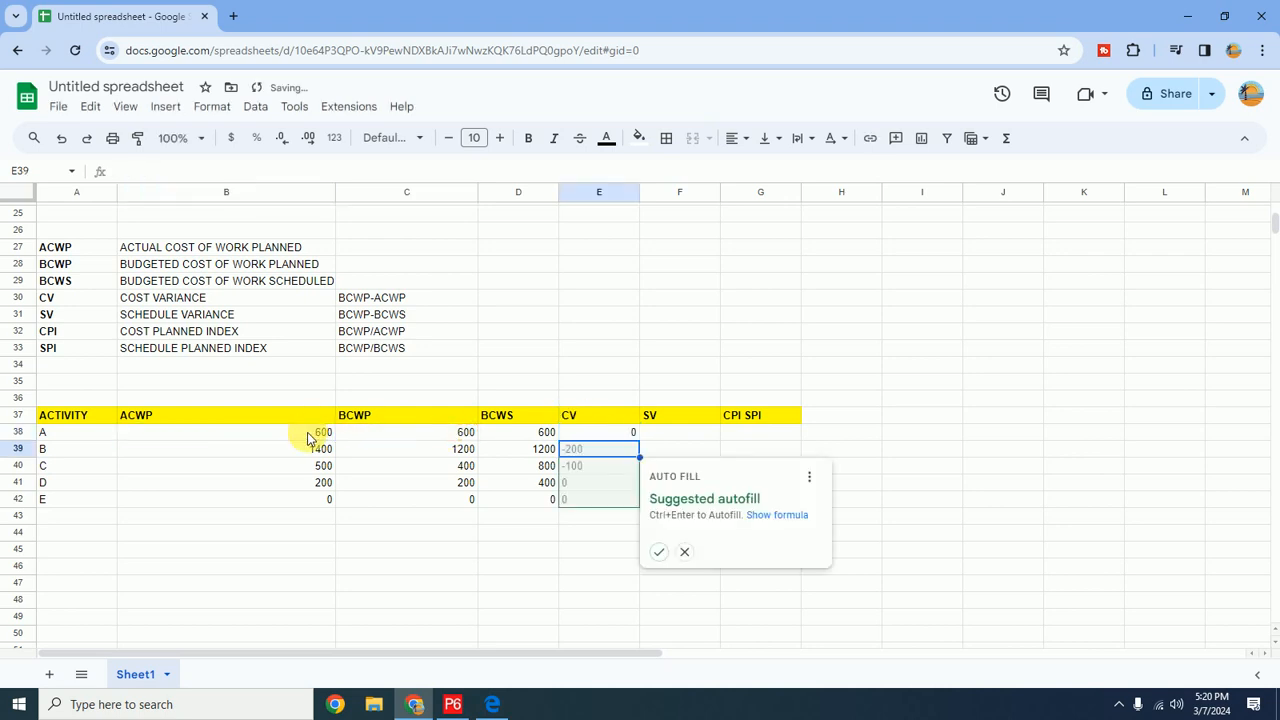
click(659, 552)
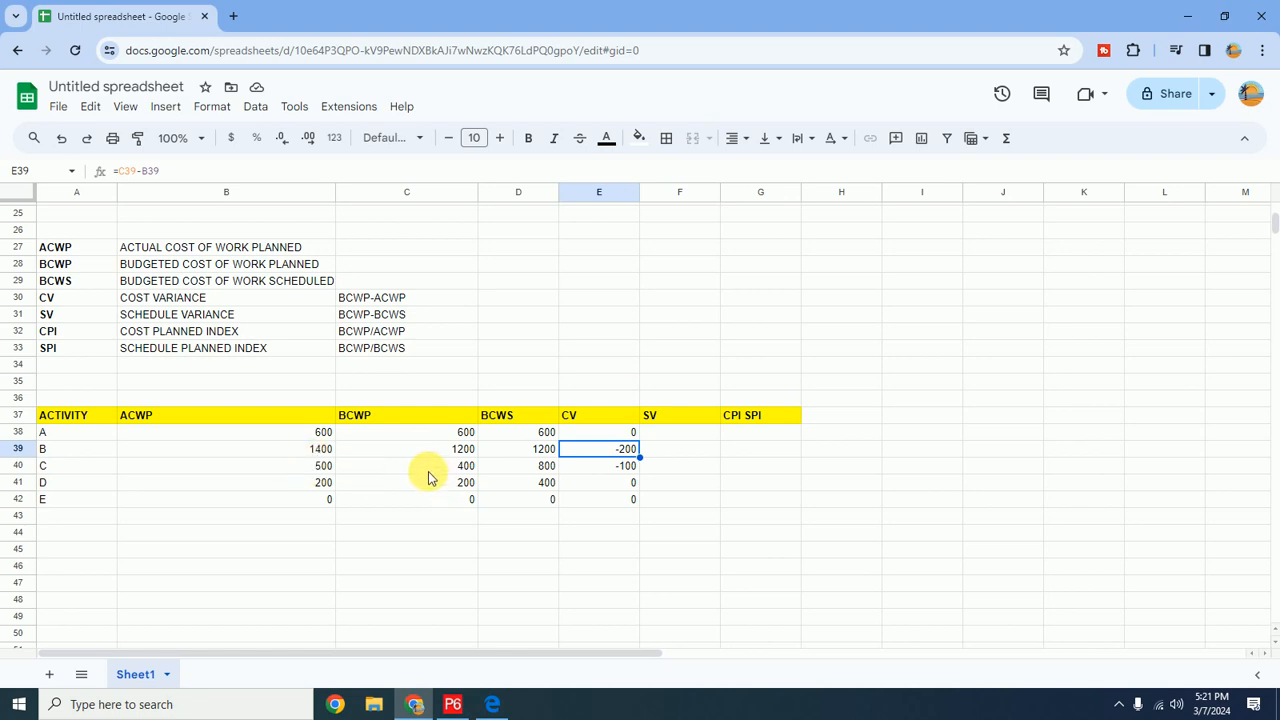
Calculate activity A's SV in F38 as BCWP minus BCWS (=C38-D38) and autofill the formula for activities B to E
click(683, 438)
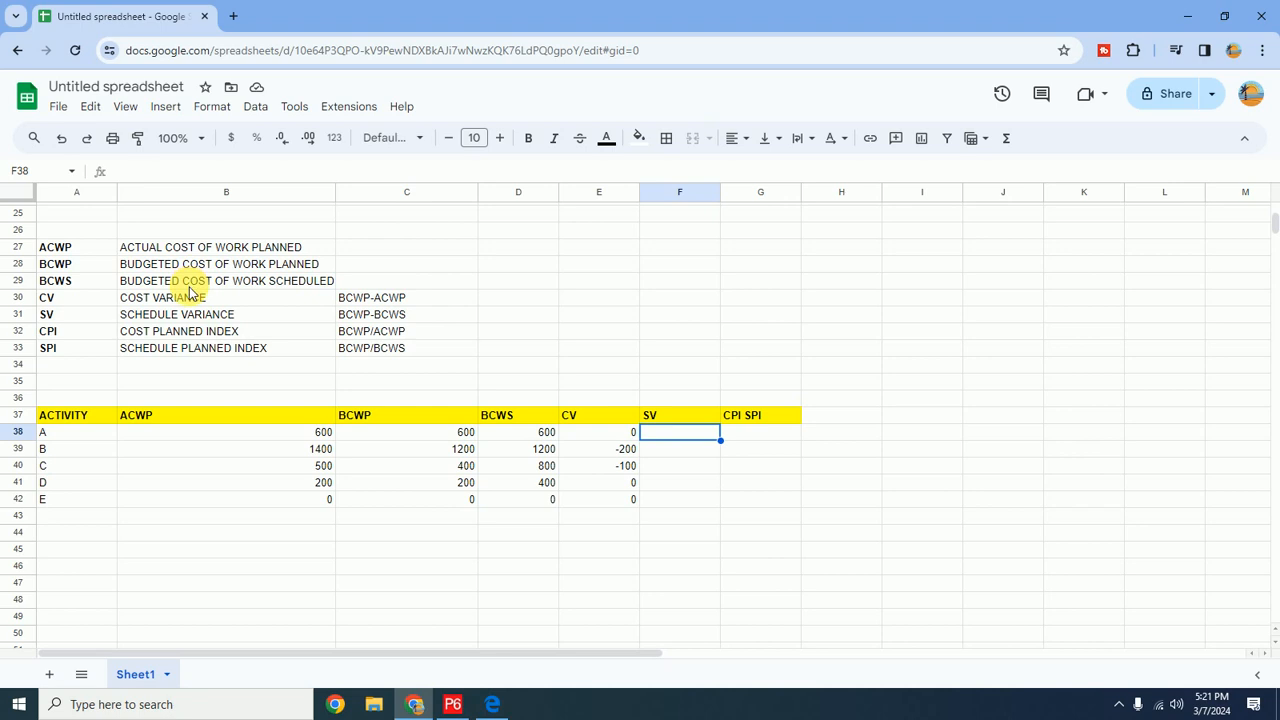
text(=)
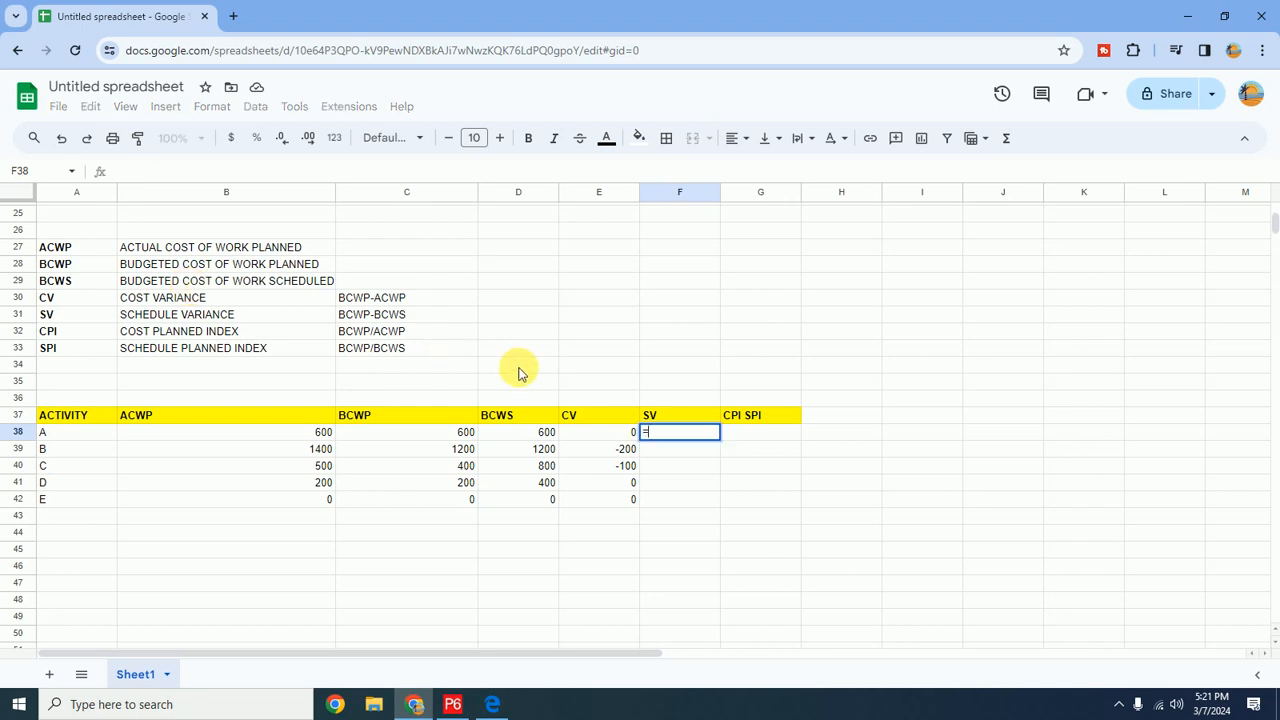
click(428, 436)
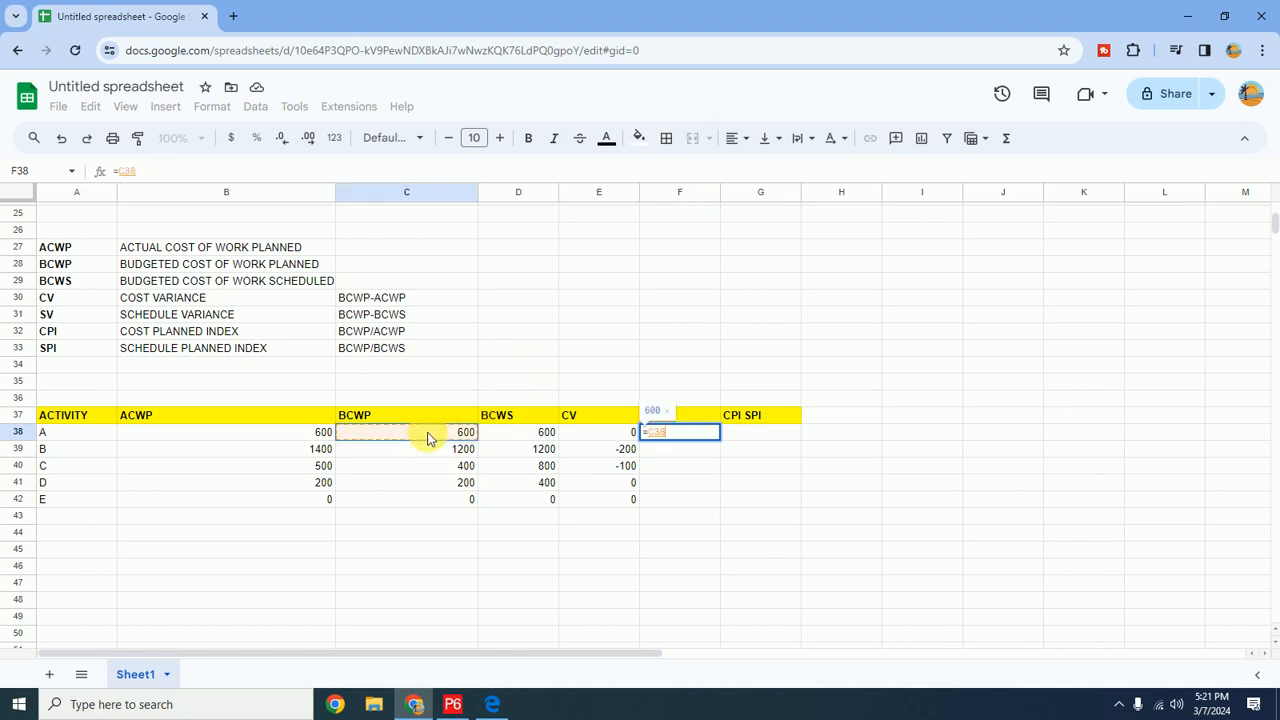
text(-)
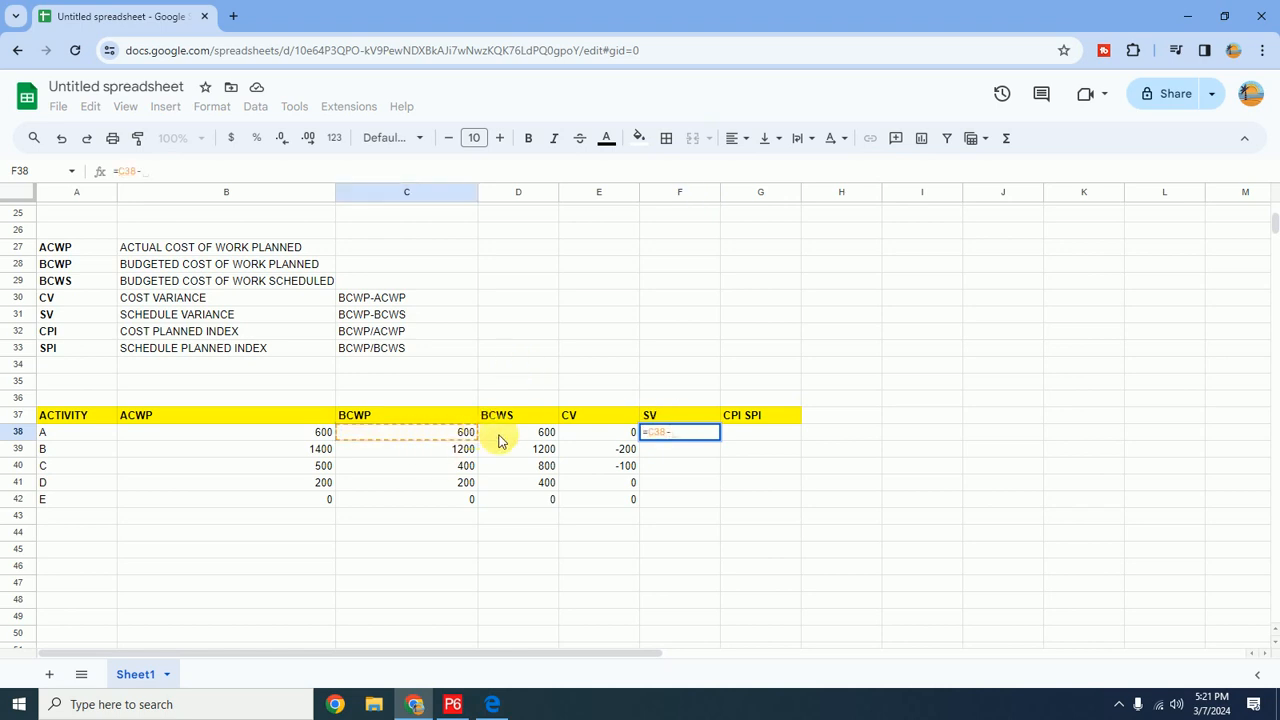
click(530, 436)
key(Return)
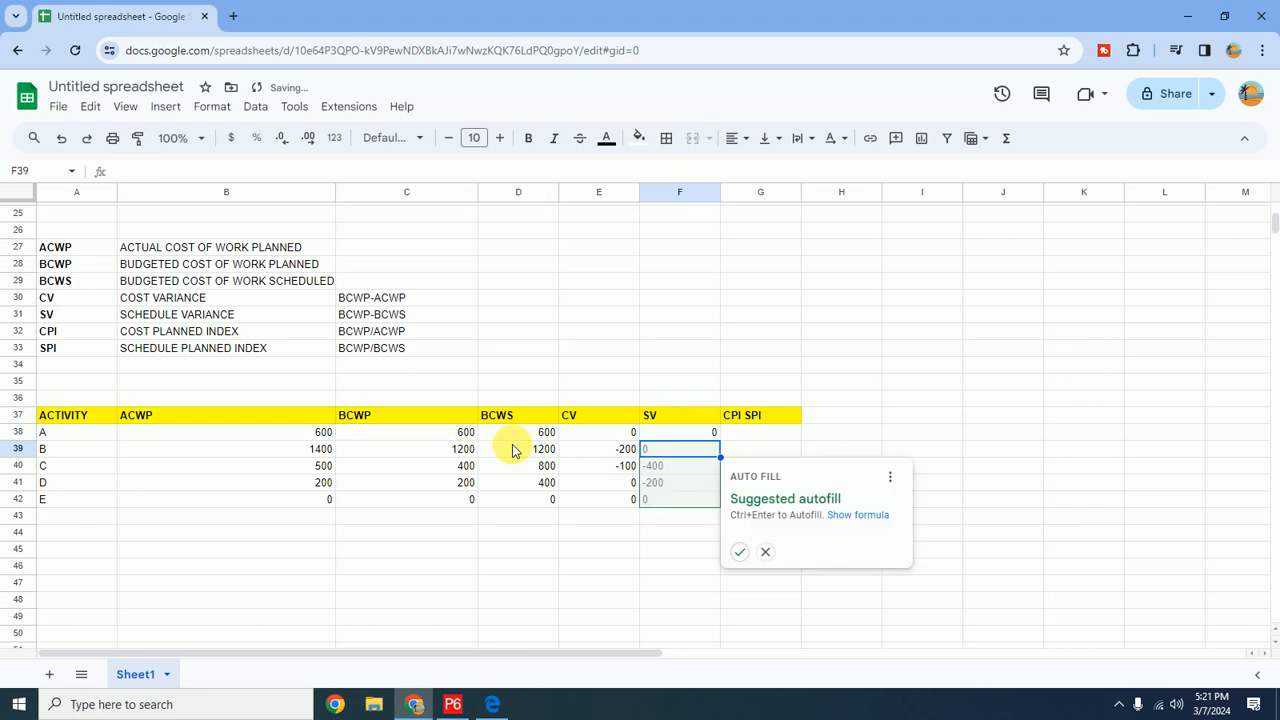
click(739, 551)
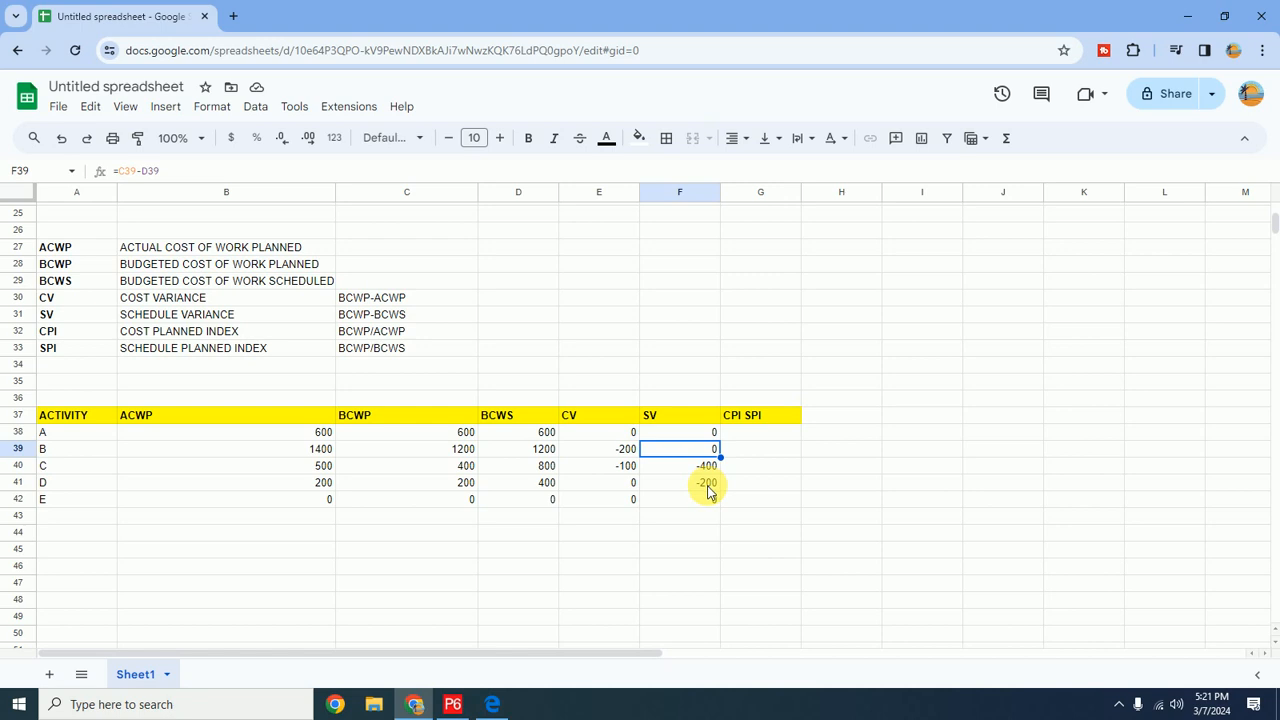
Replace the combined CPI SPI header in G37 with CPI alone
click(749, 418)
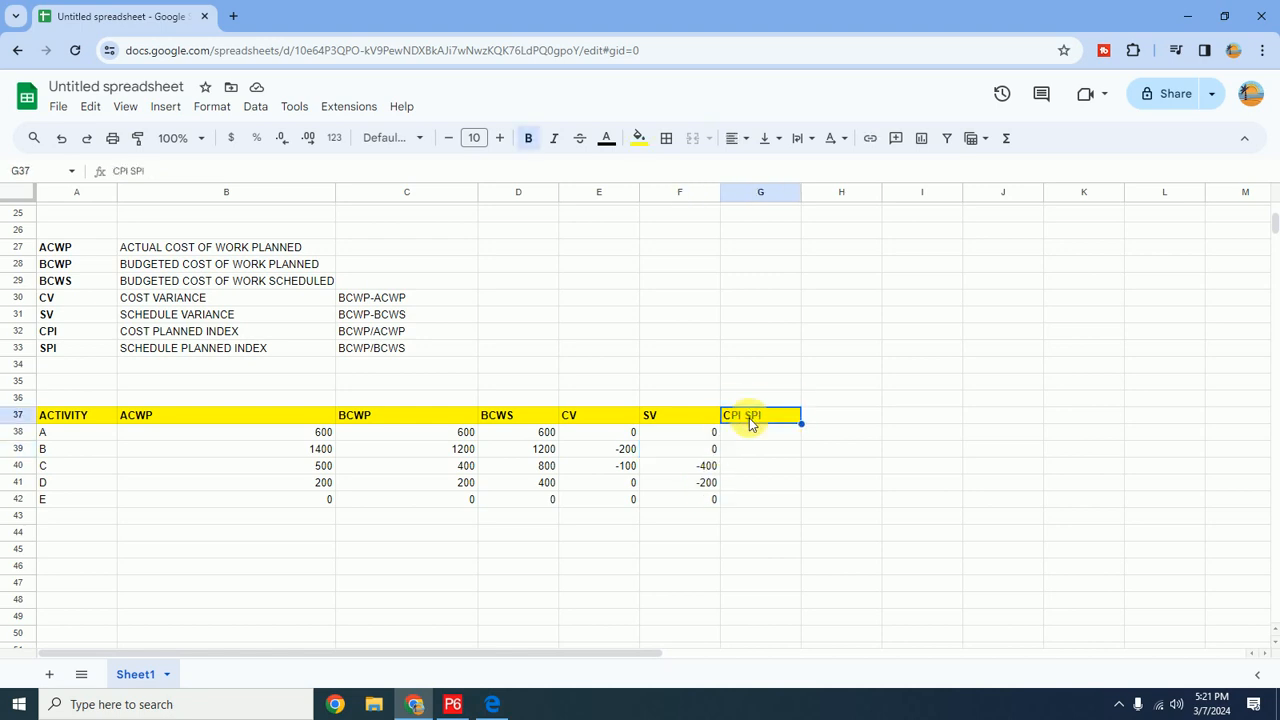
key(Delete)
text(c)
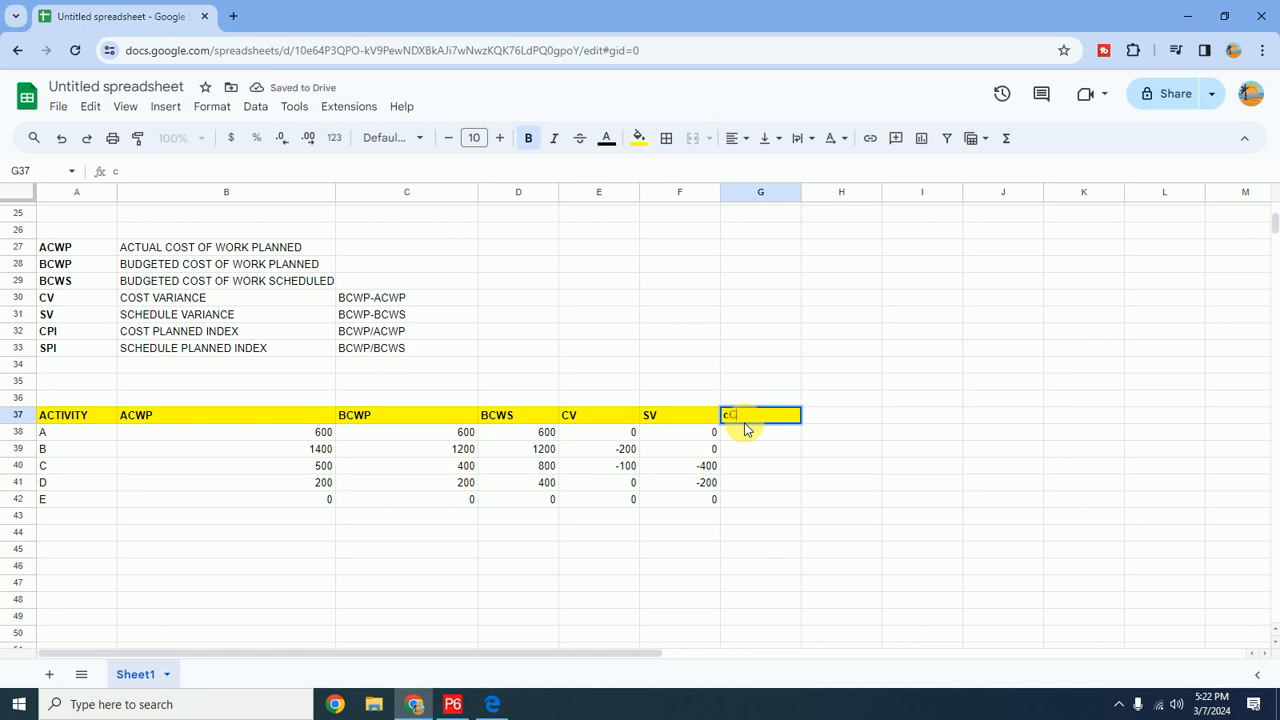
text(CP)
key(Left)
key(Left)
click(744, 420)
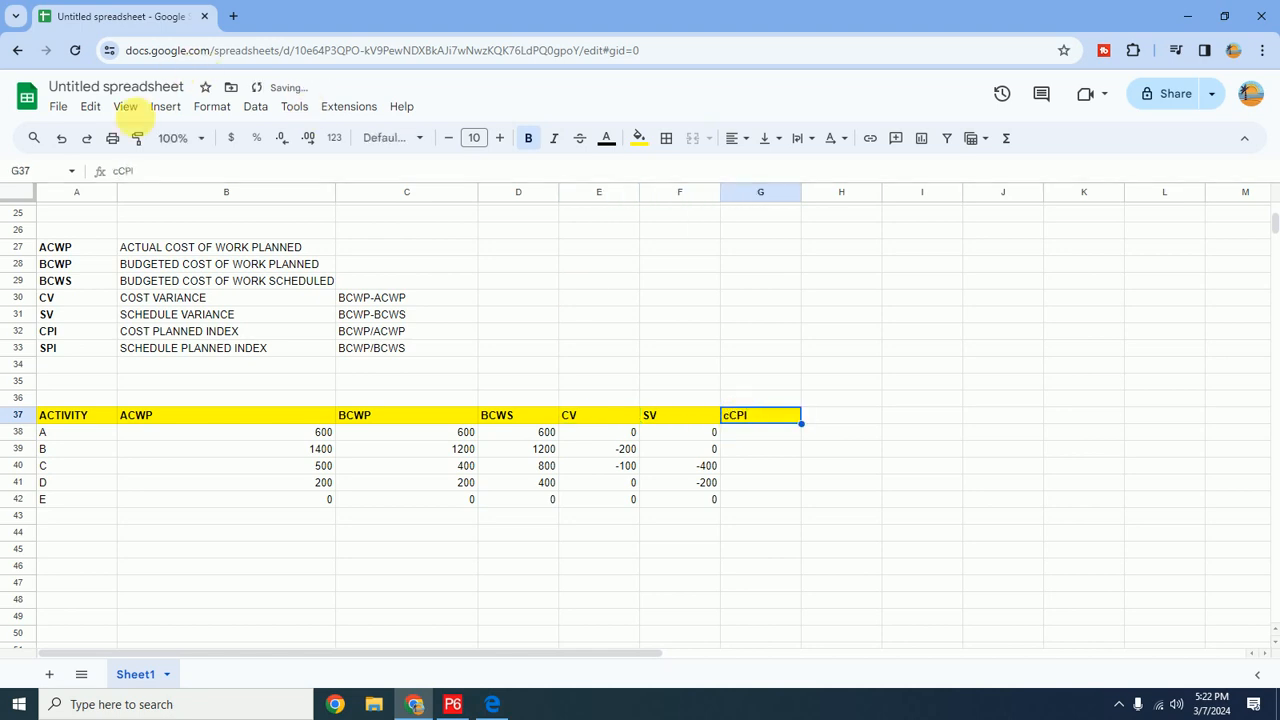
click(103, 171)
key(Delete)
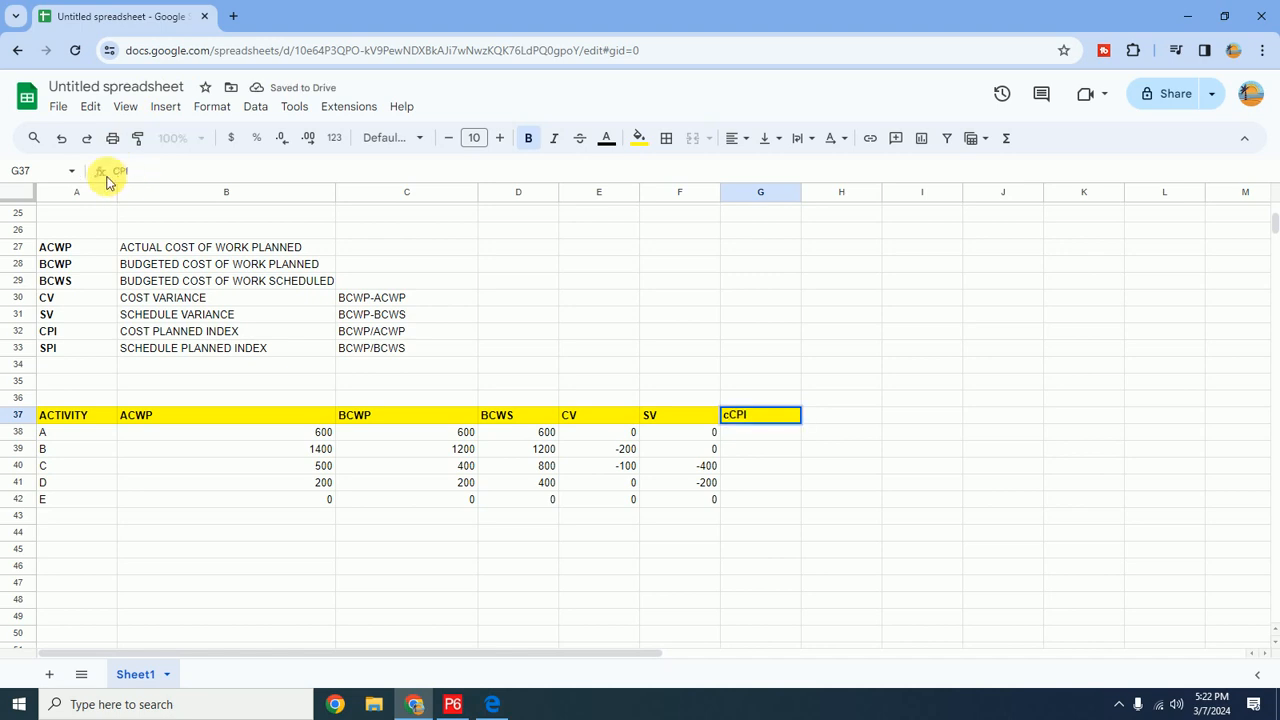
Add the column header SPI in cell H37, beside the CPI header
click(826, 418)
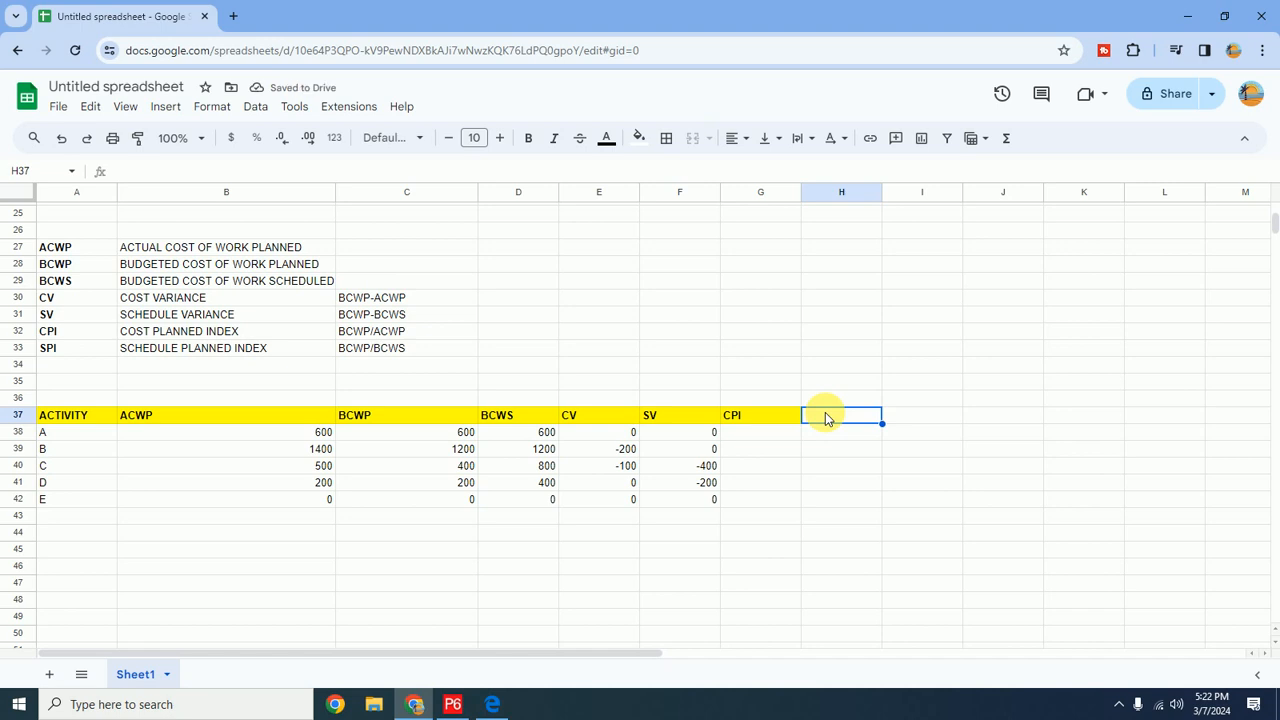
text(spi)
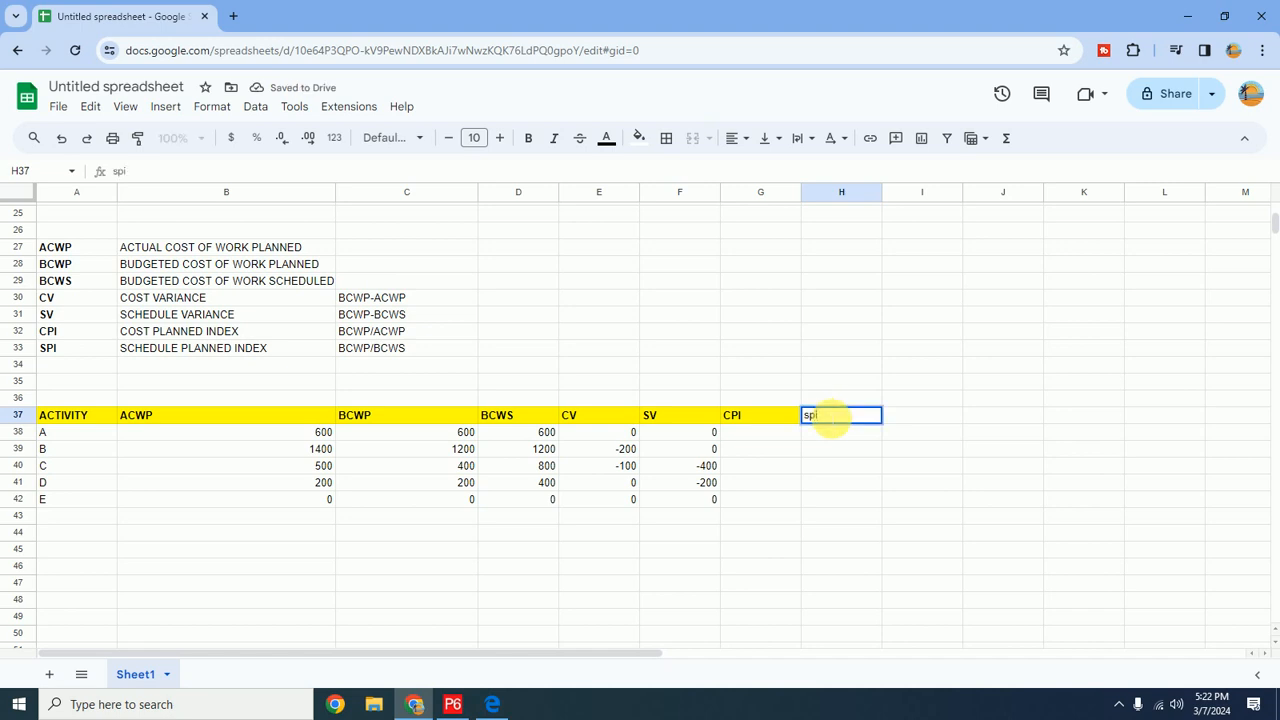
key(BackSpace)
key(BackSpace)
text(SPI)
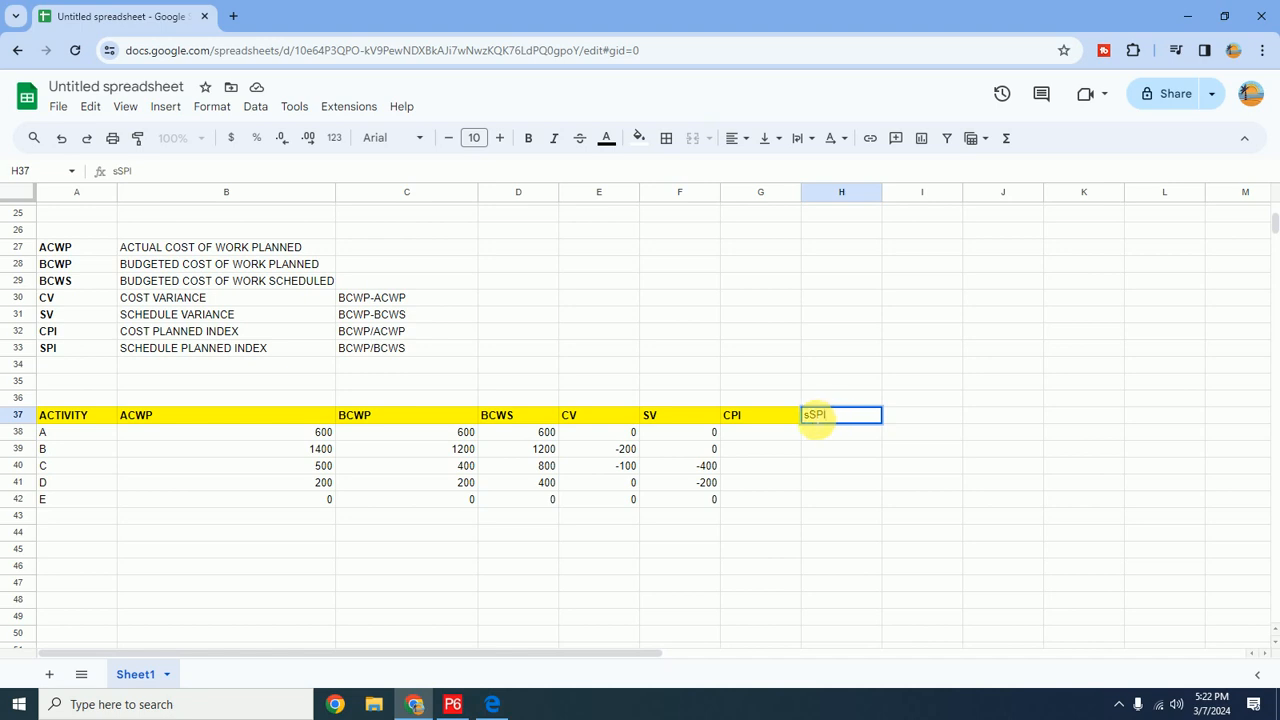
key(BackSpace)
Calculate activity A's CPI in G38 as BCWP divided by ACWP (=C38/B38) and autofill the formula for the other activities
click(743, 436)
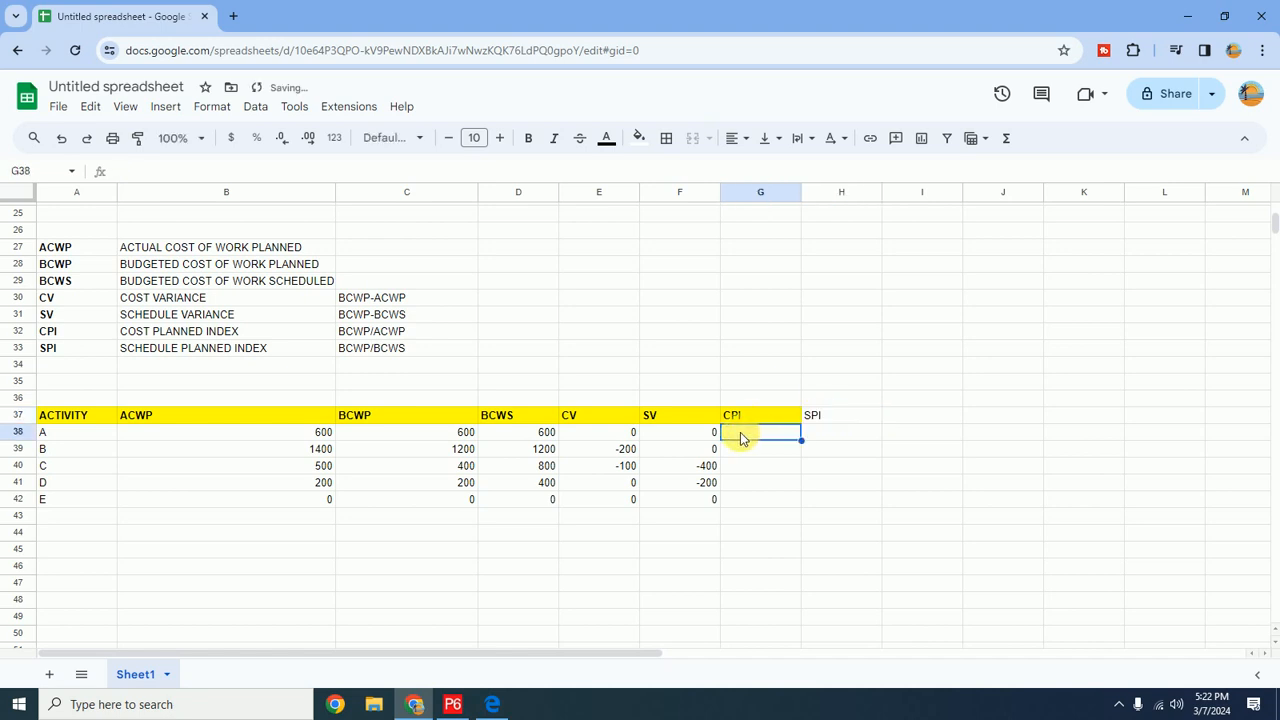
text(=)
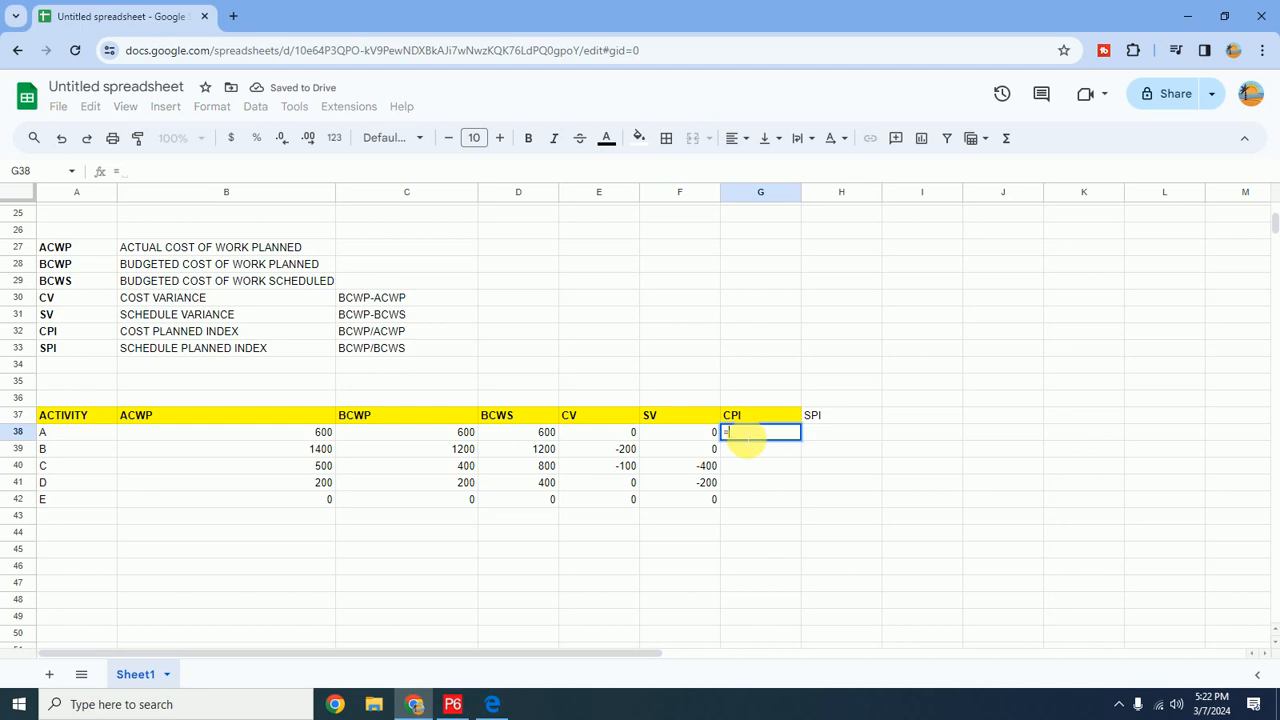
click(419, 437)
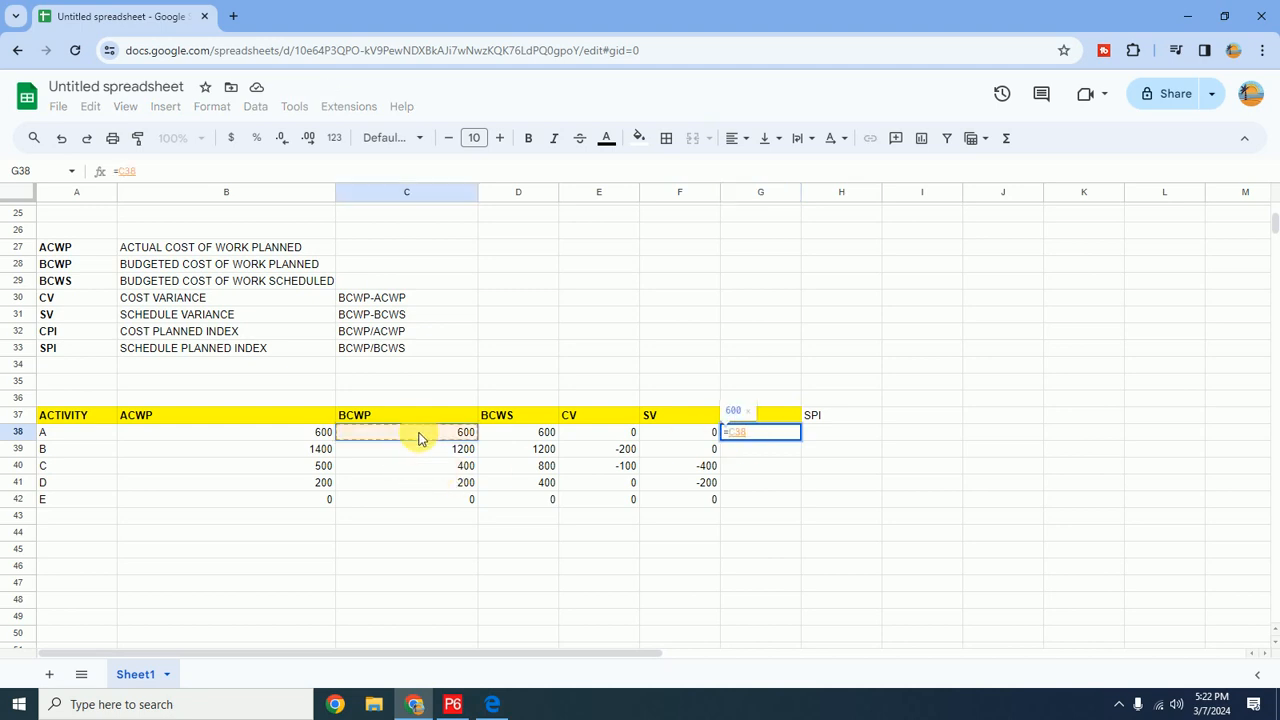
text(/)
click(325, 437)
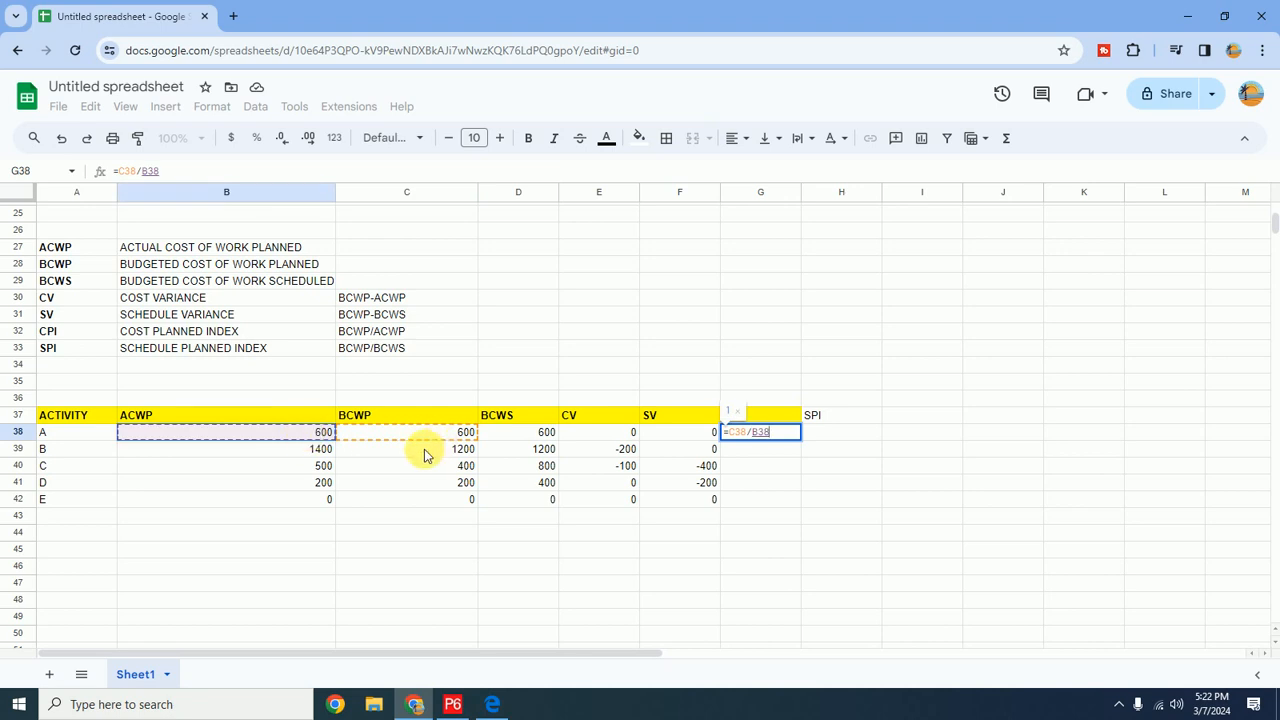
key(Return)
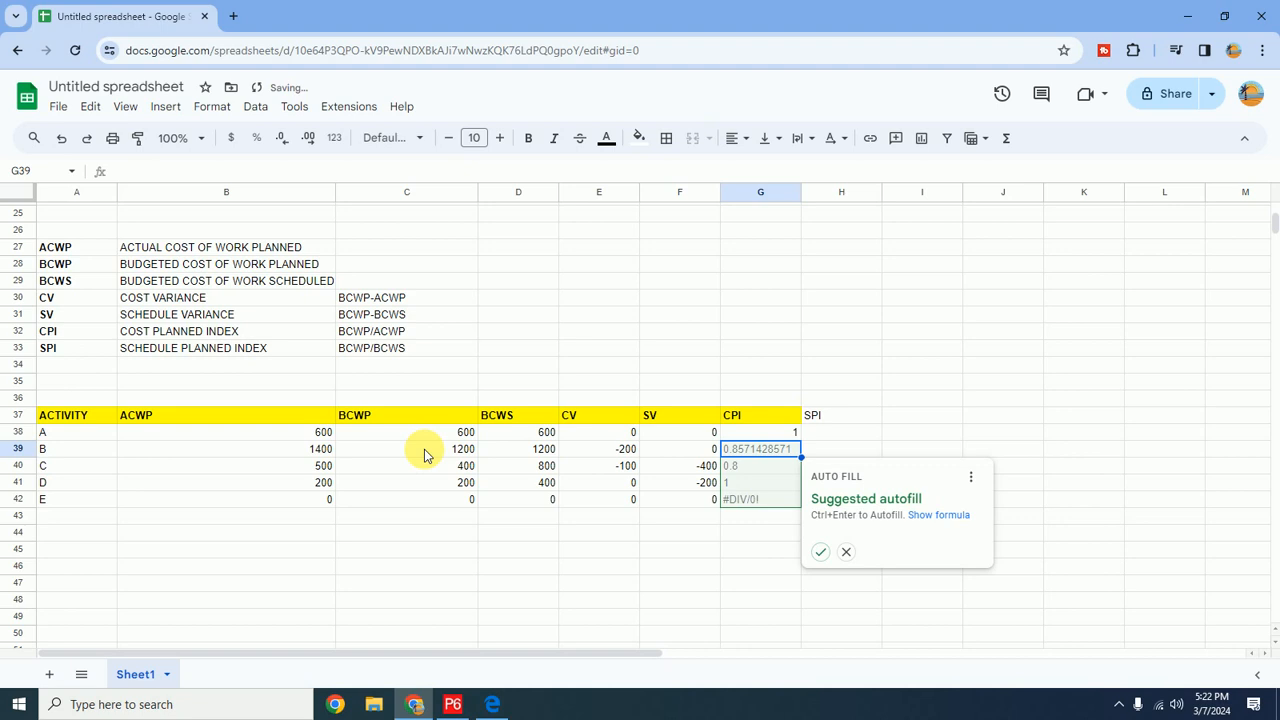
click(820, 552)
Replace activity E's CPI formula in G42 with the value 0
click(763, 503)
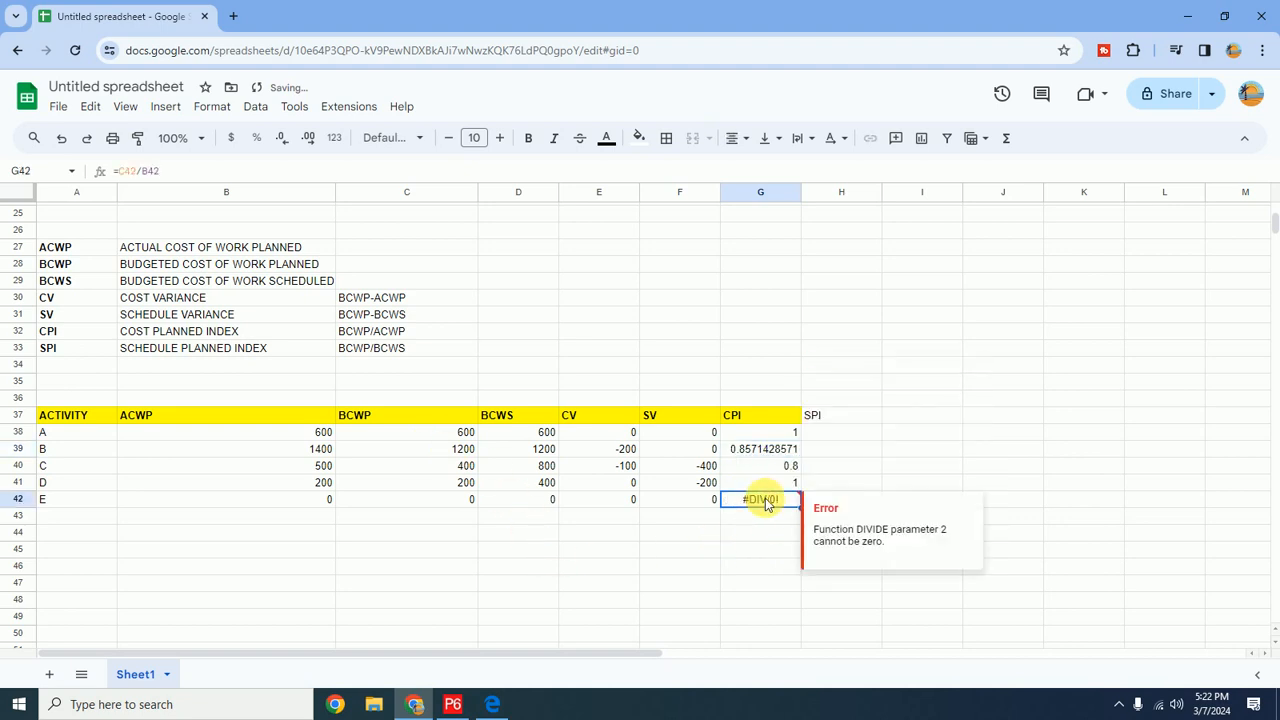
text(0)
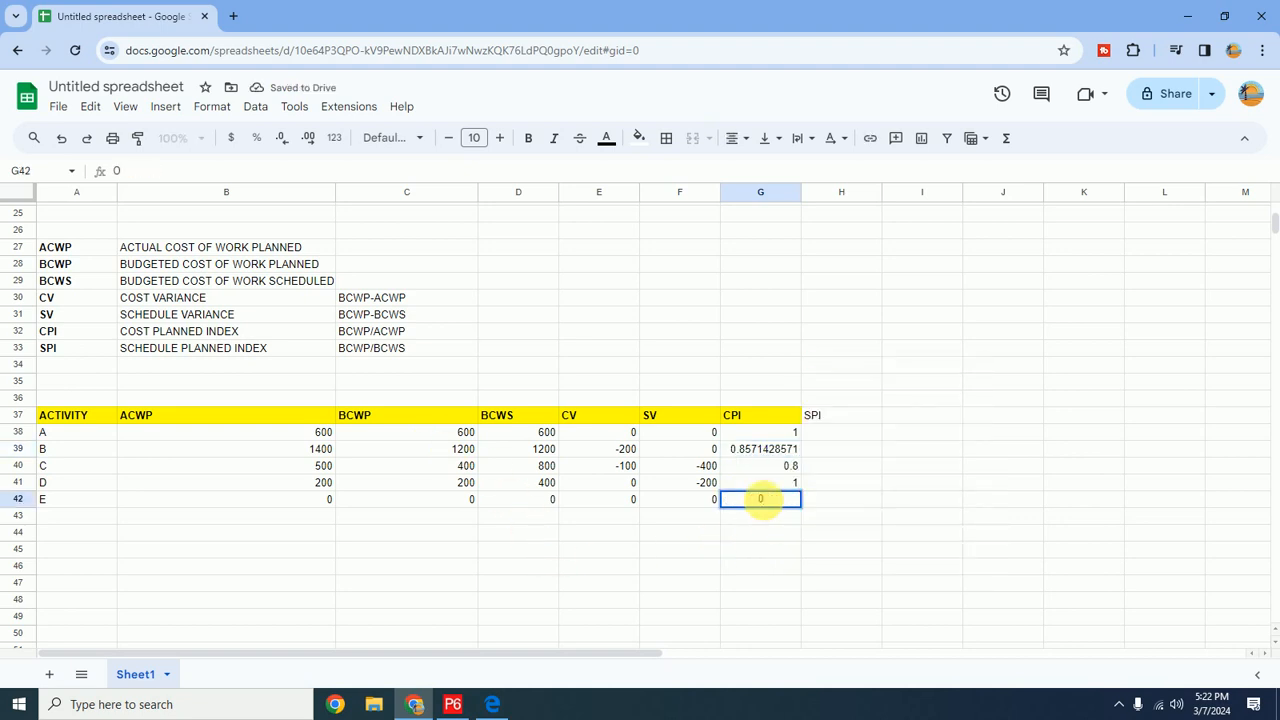
key(Return)
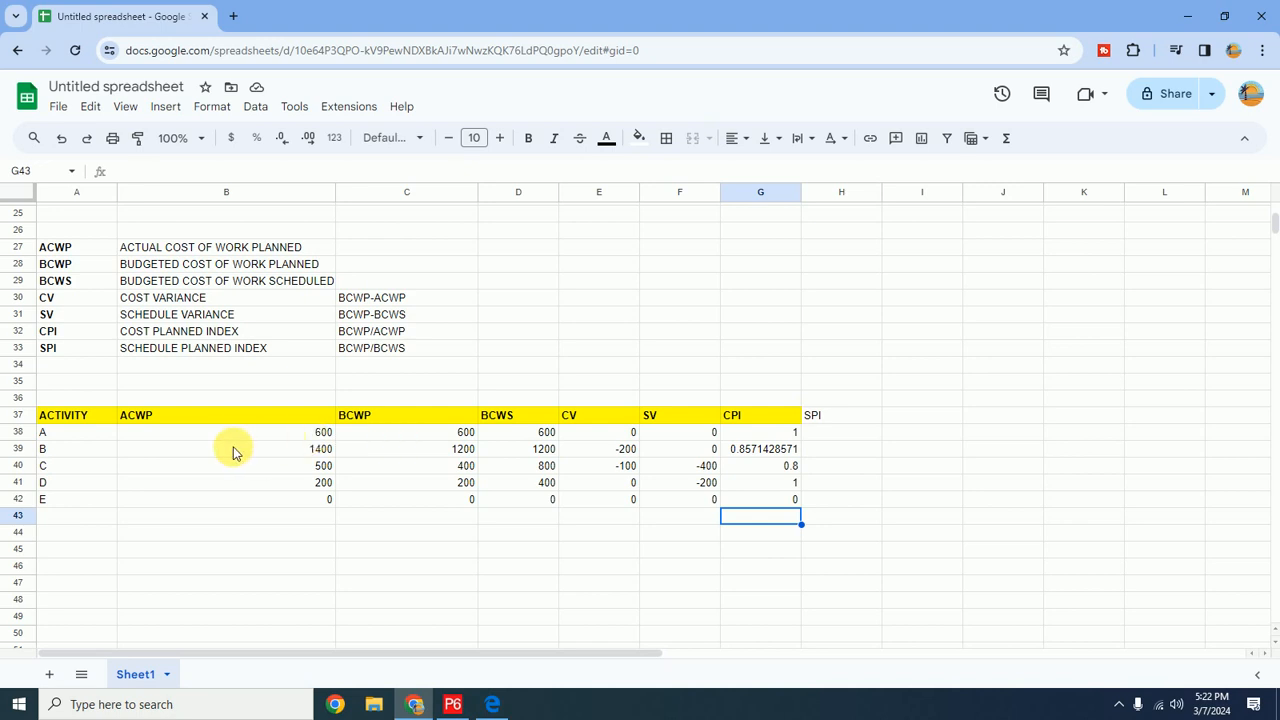
Calculate SPI in H38 as BCWP divided by BCWS (=C38/D38), autofill it for the other activities, and set activity E's SPI to 0
click(827, 433)
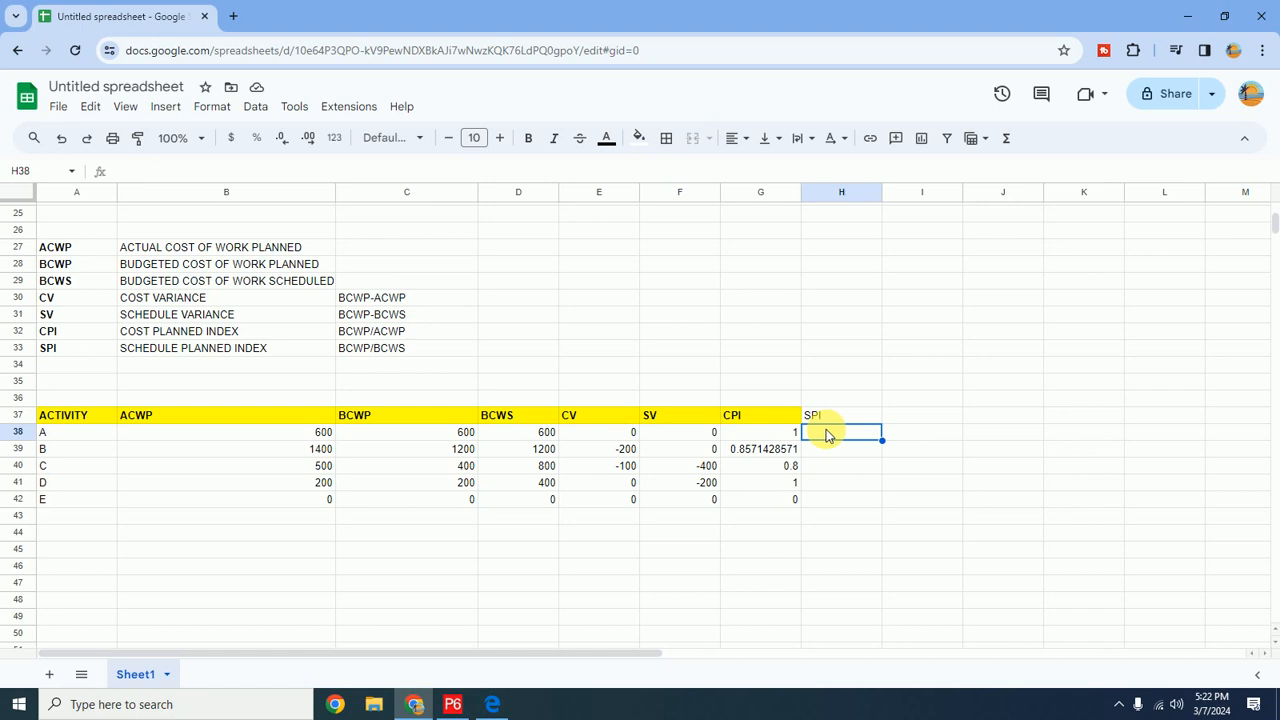
text(=)
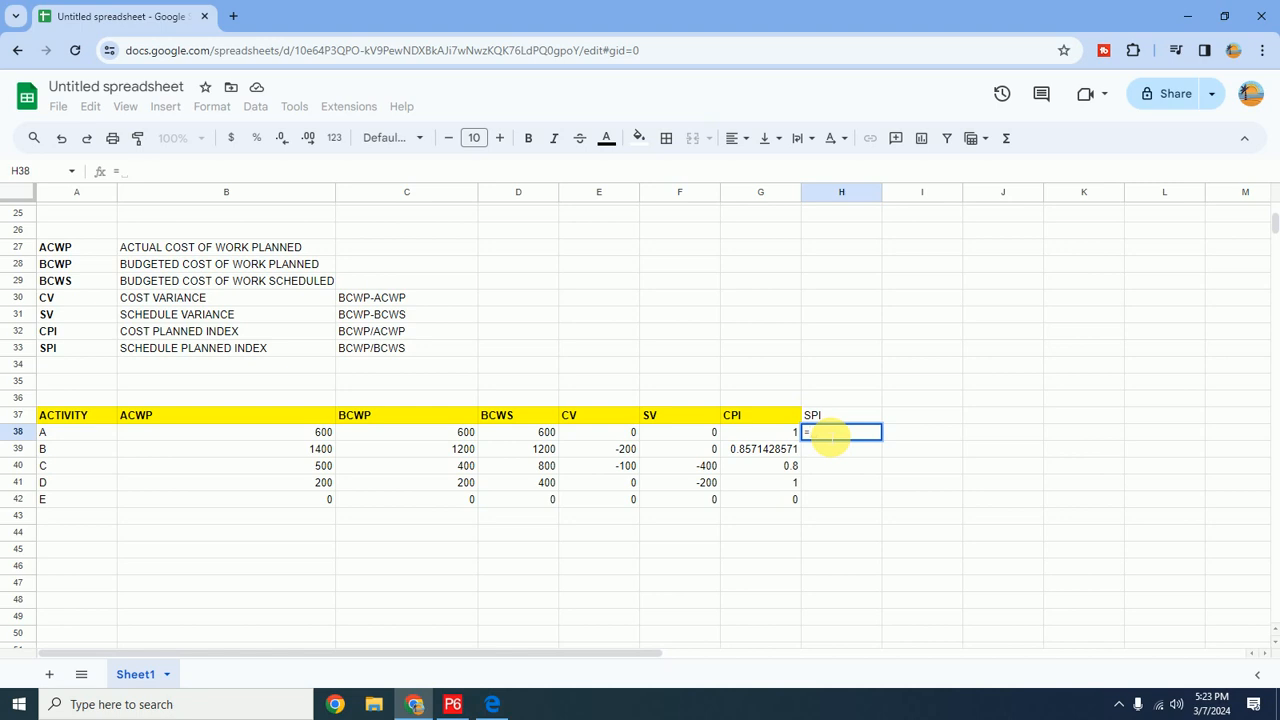
click(406, 441)
text(/)
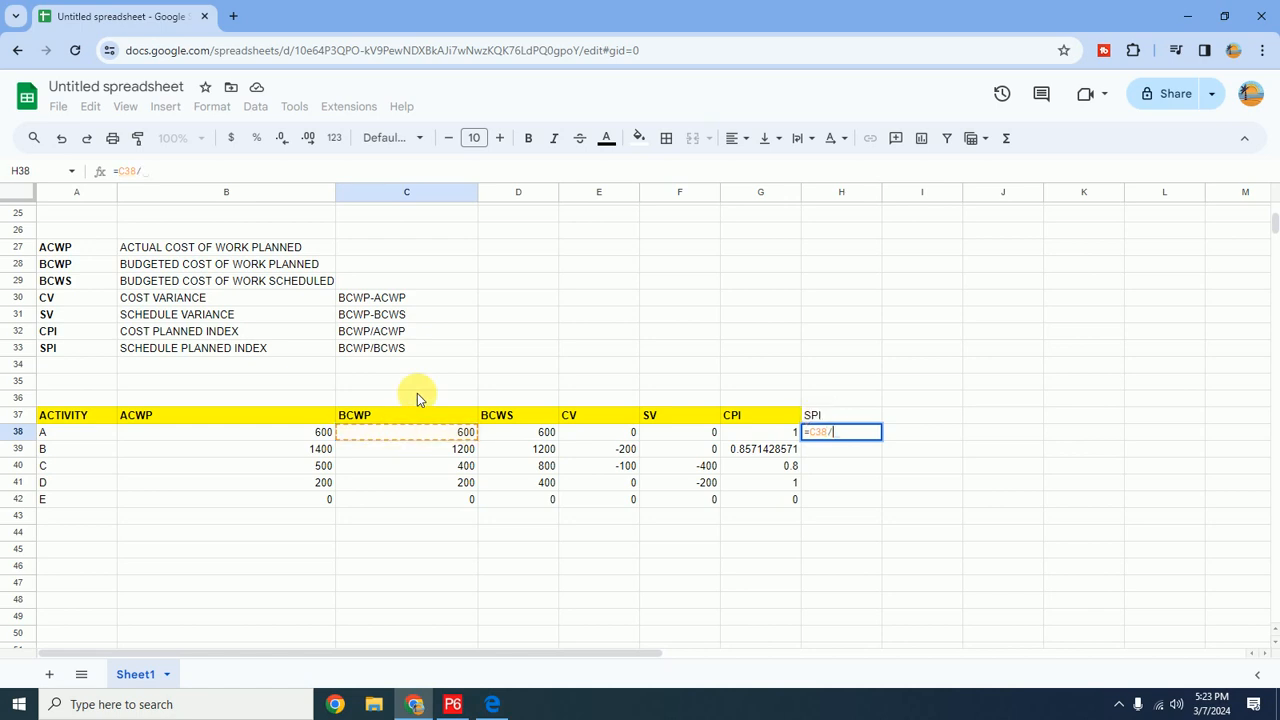
click(525, 443)
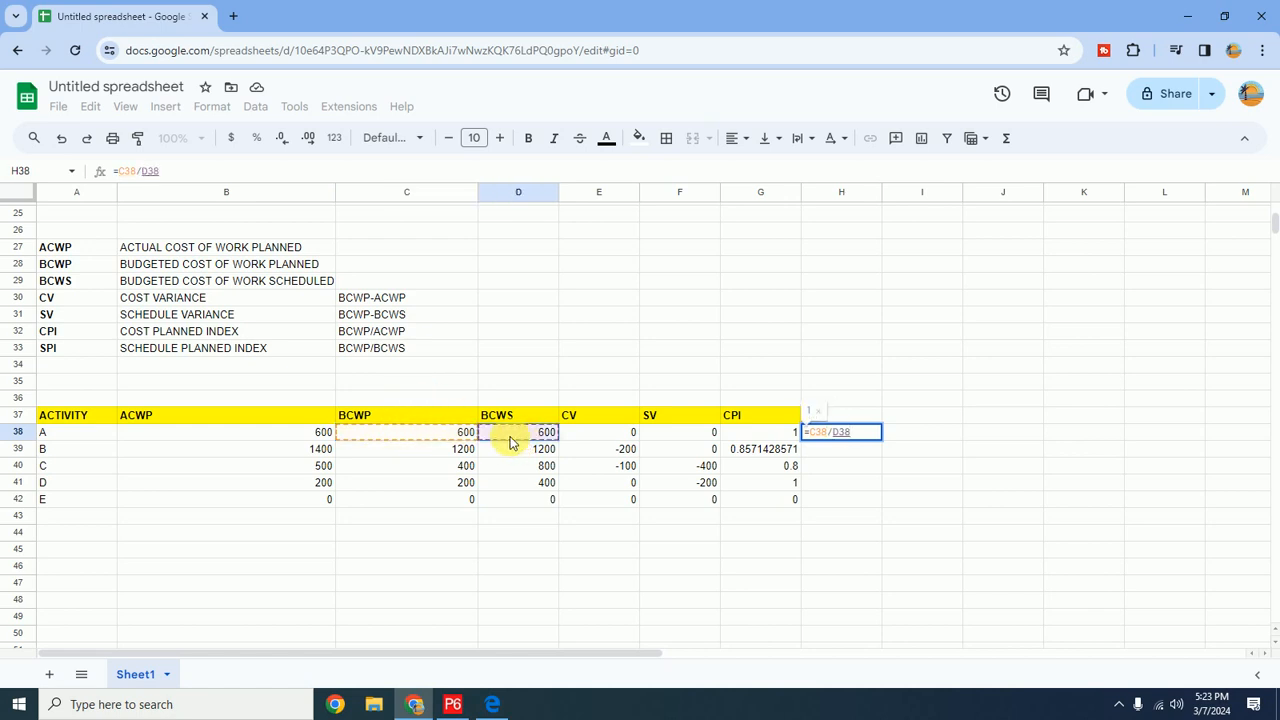
key(Return)
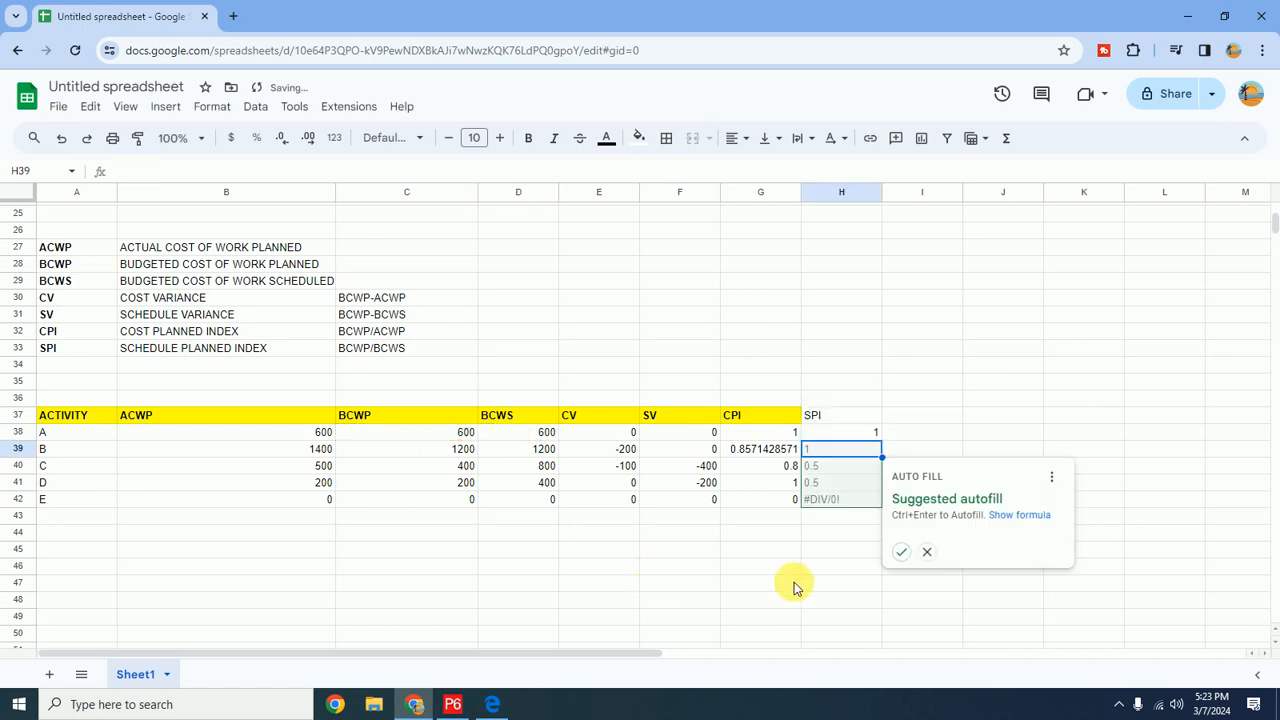
click(903, 553)
click(842, 502)
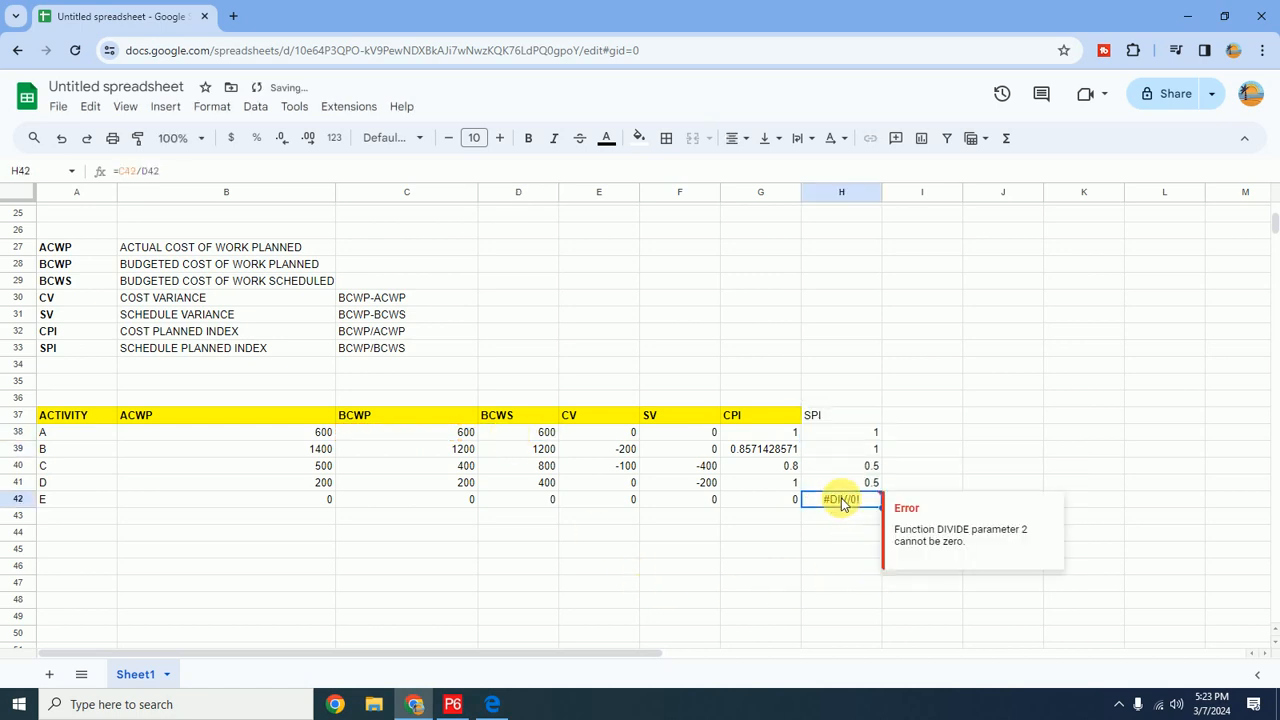
Format the SPI header in H37 as bold with a yellow fill, and switch to Primavera P6
click(830, 418)
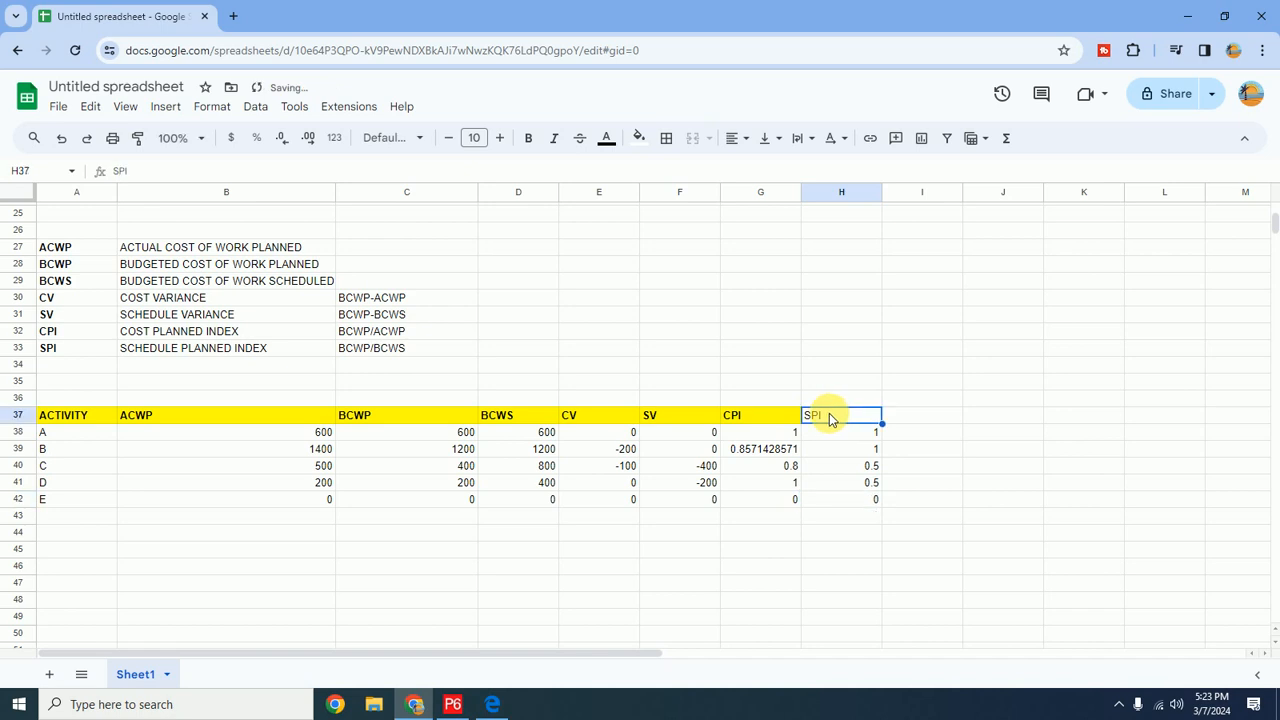
key(ctrl+b)
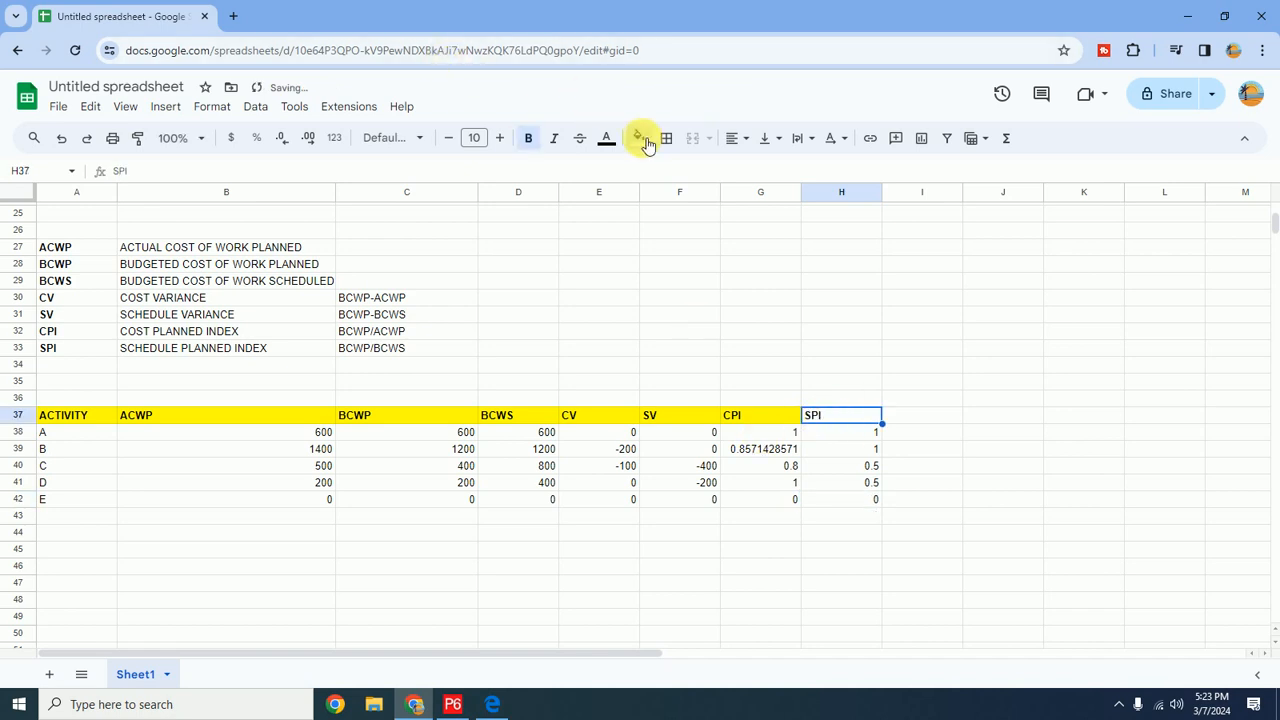
click(640, 138)
click(706, 206)
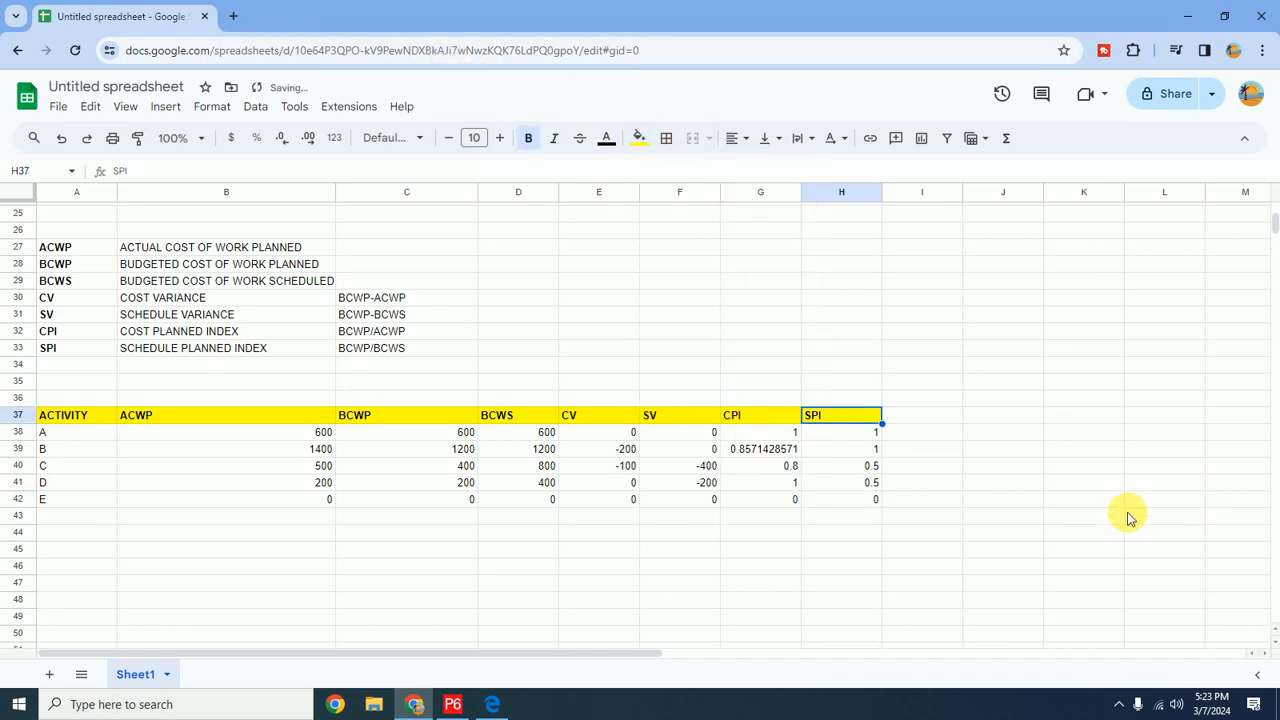
click(455, 705)
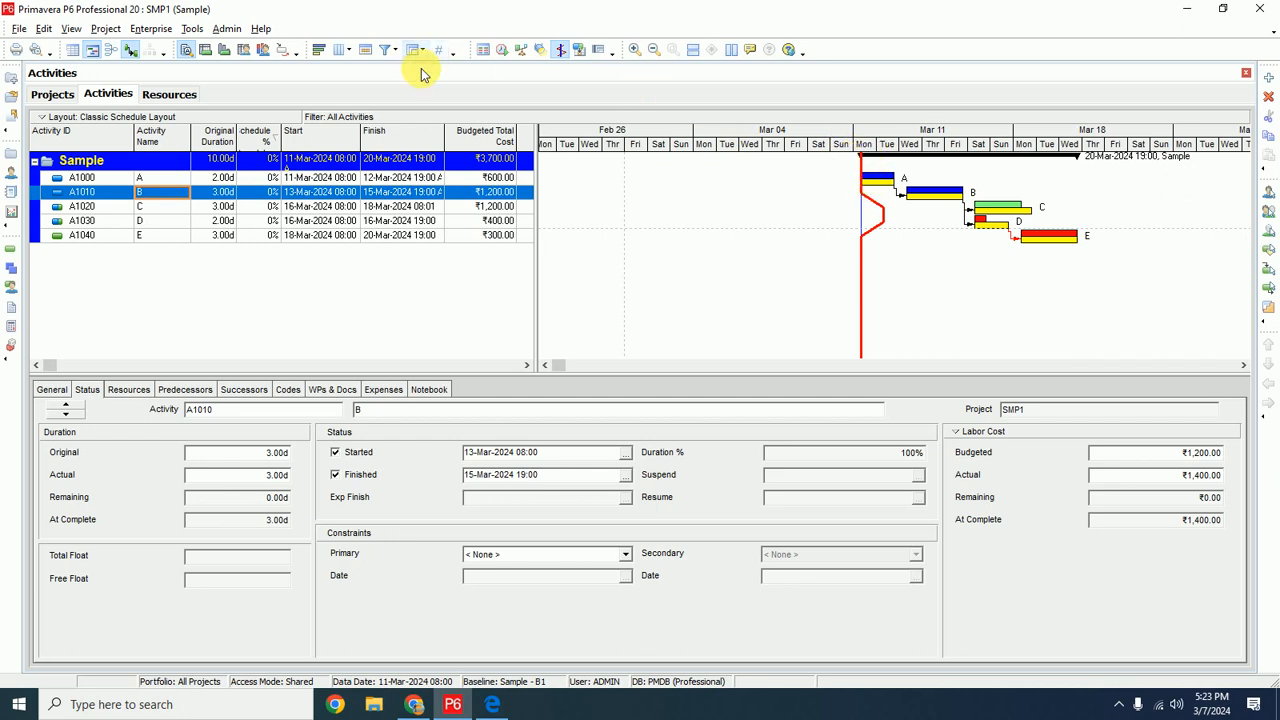
click(501, 50)
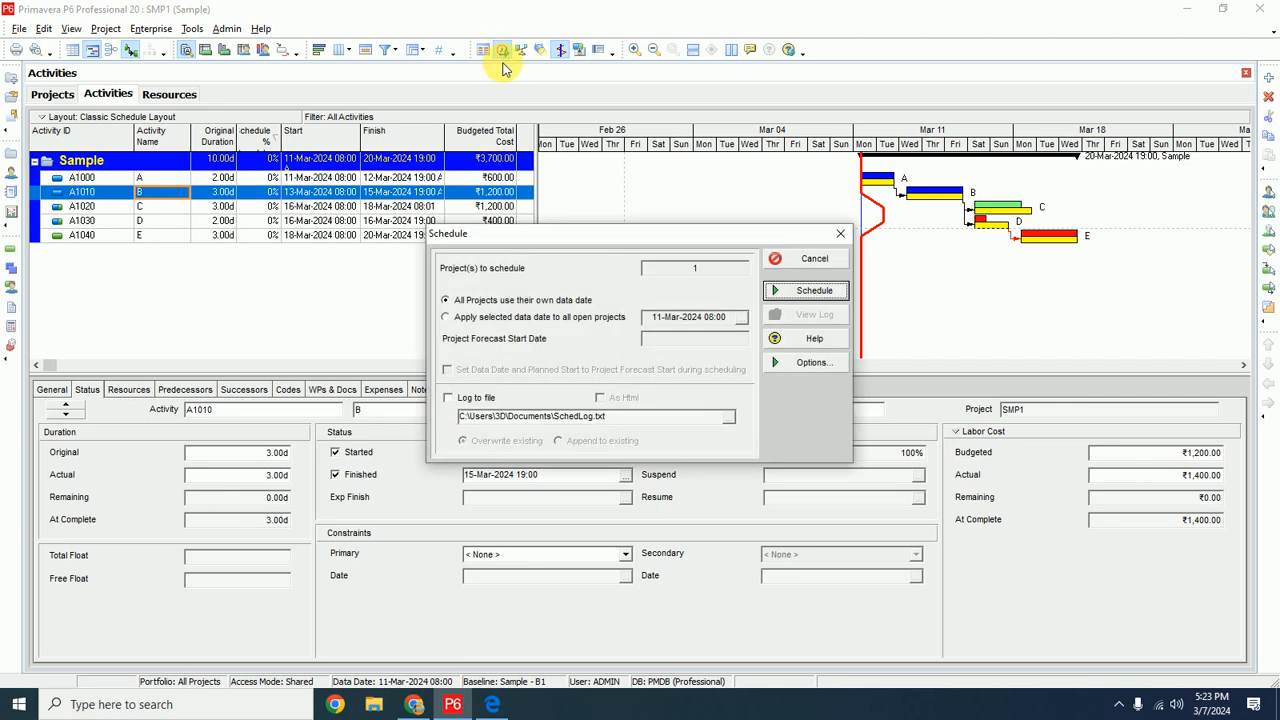
click(742, 318)
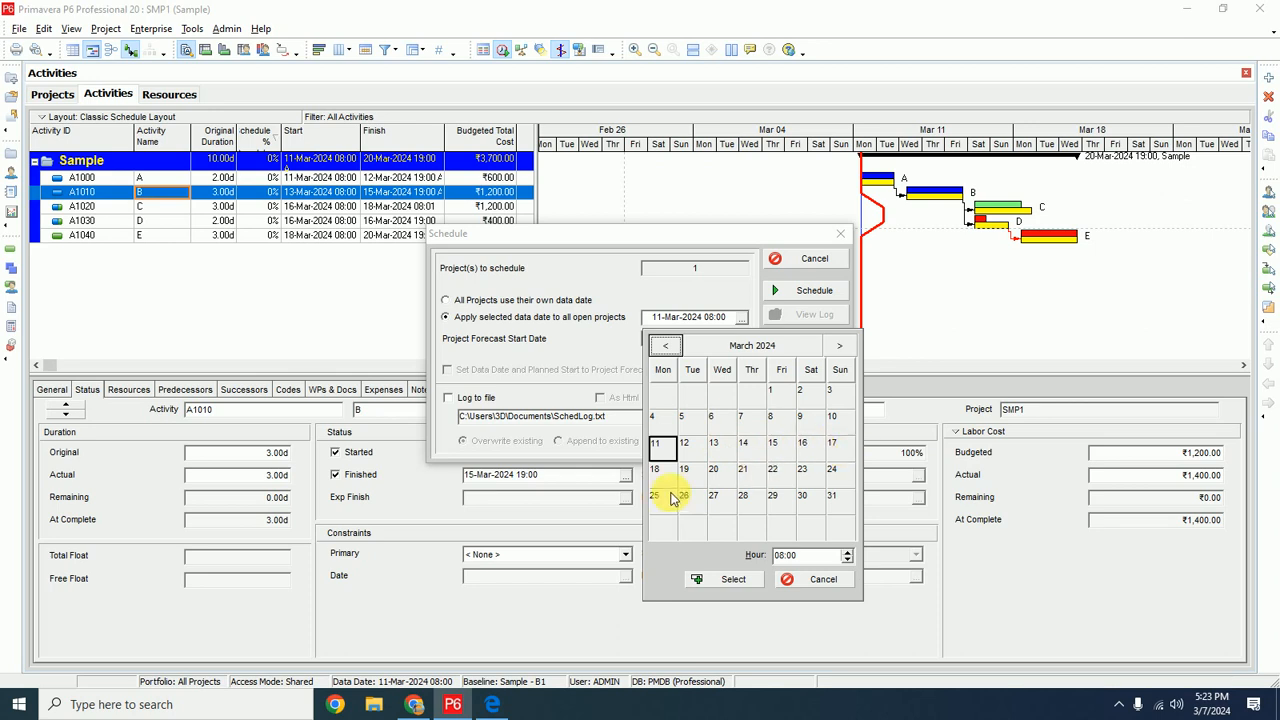
click(836, 447)
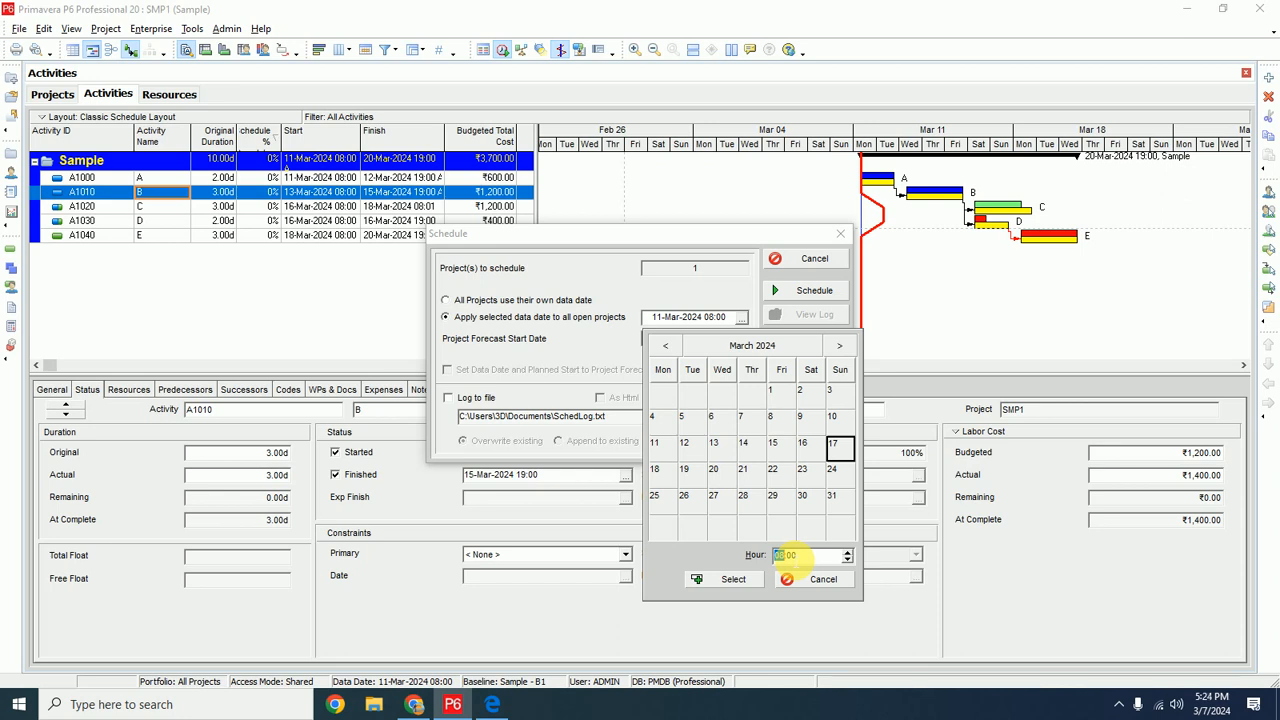
click(821, 580)
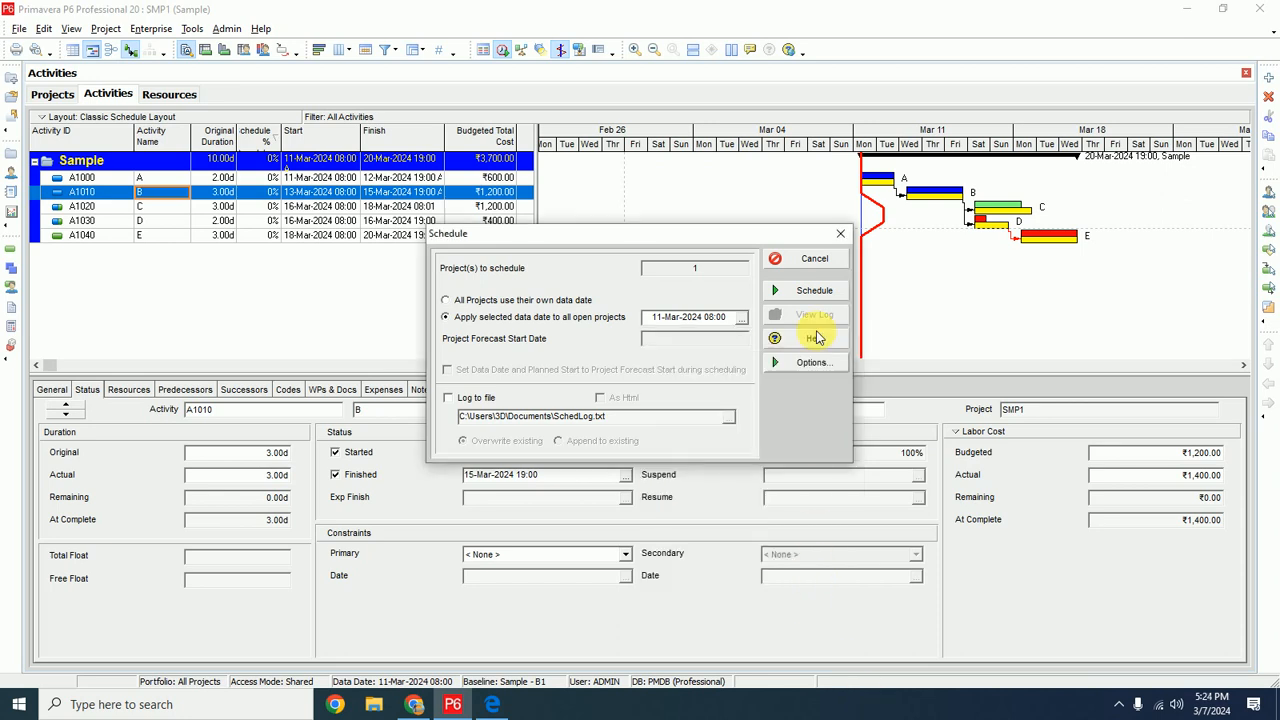
click(840, 235)
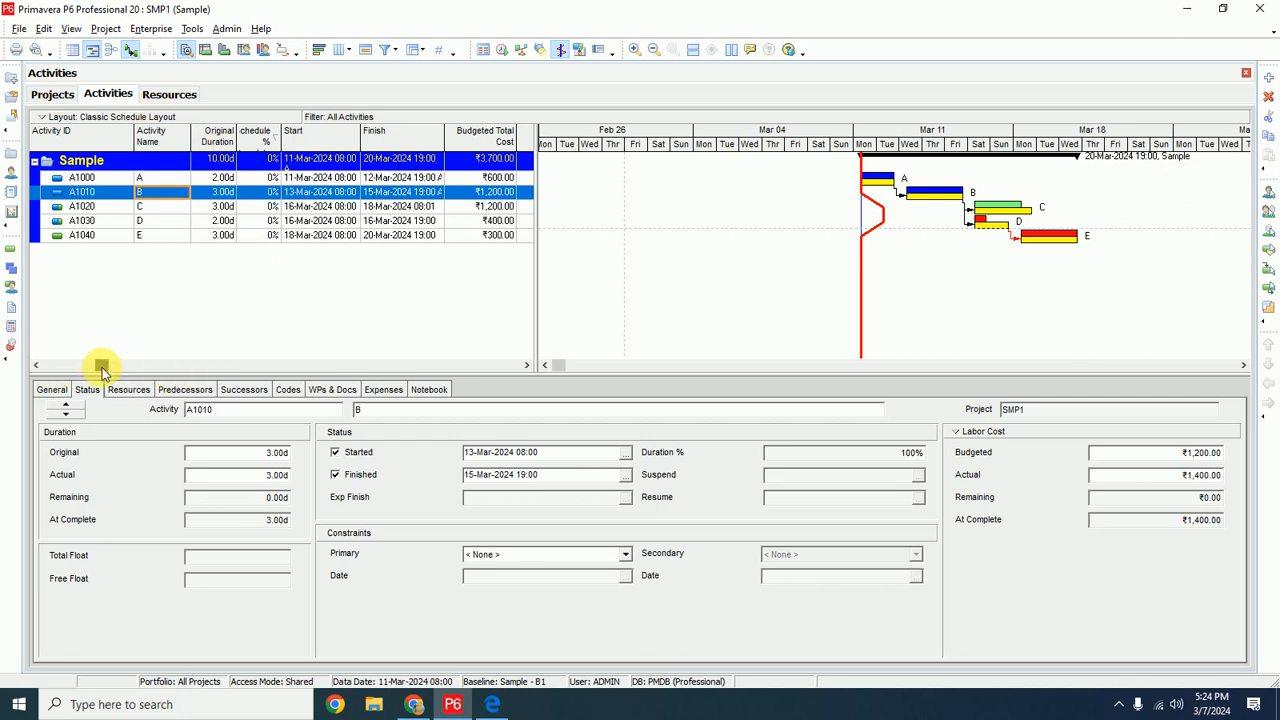
click(527, 366)
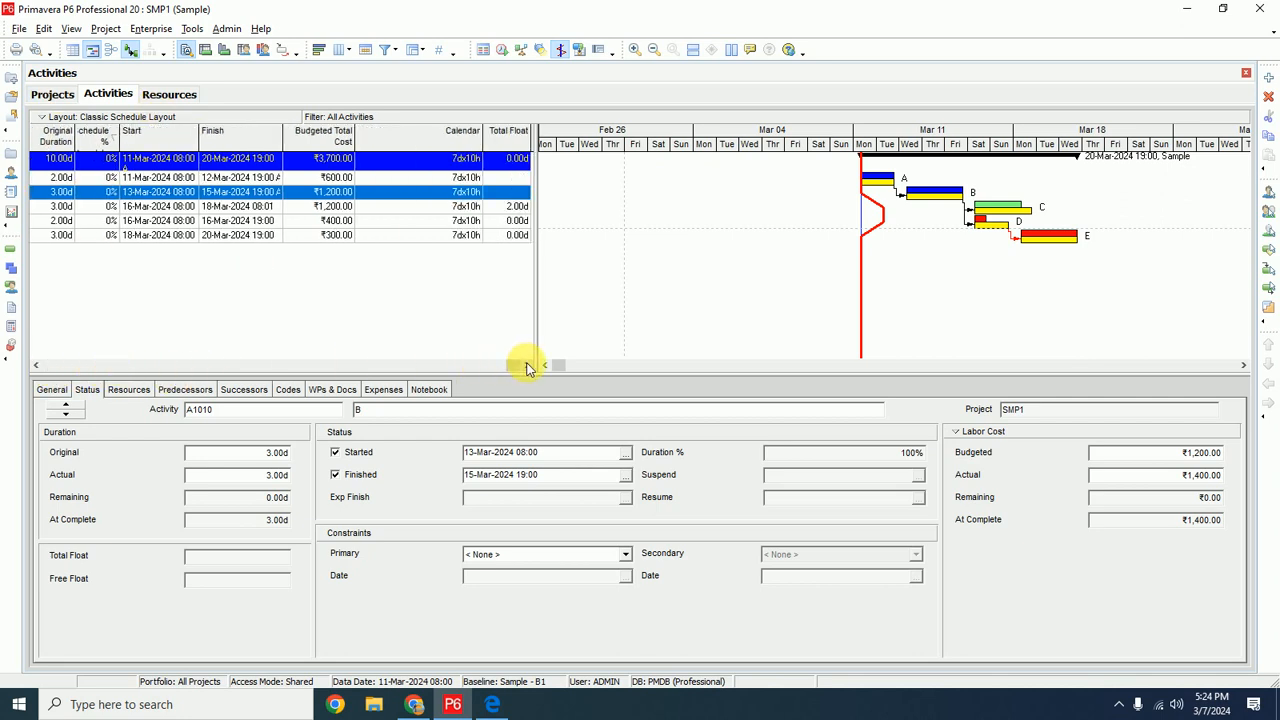
click(36, 366)
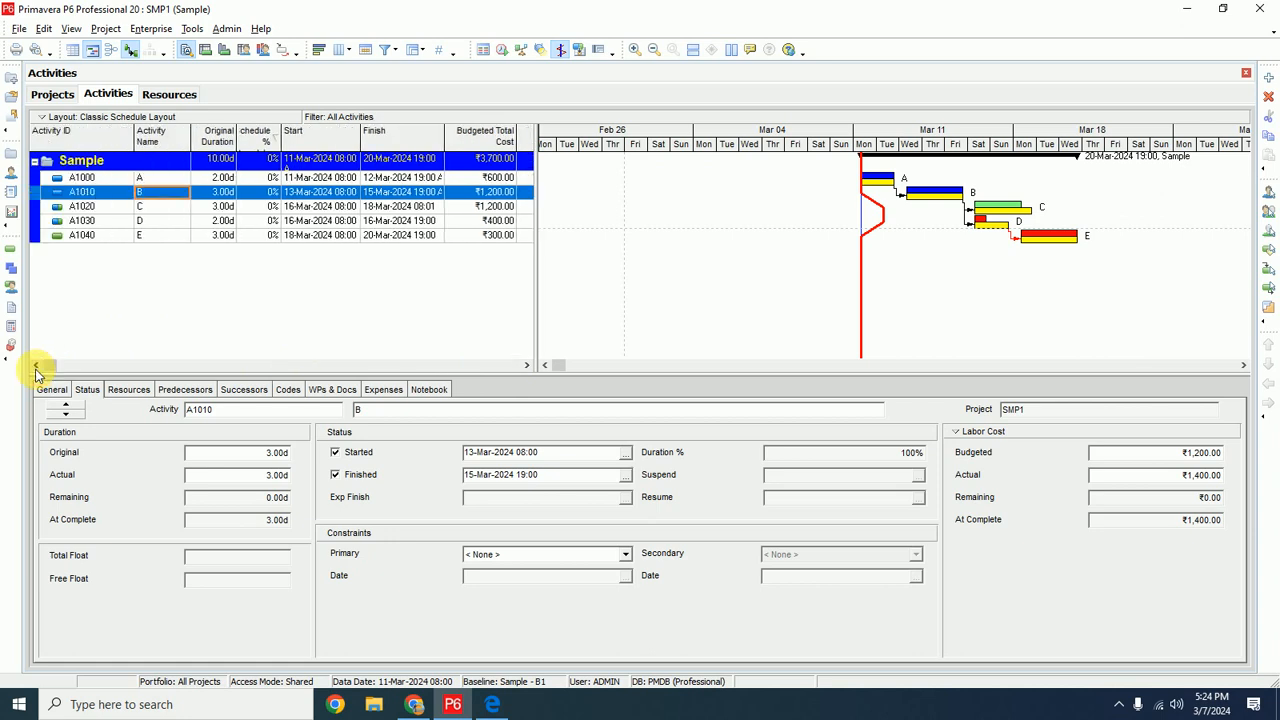
Schedule the project with the data date 17-Mar-2024 18:00 applied to all open projects
click(502, 49)
click(530, 318)
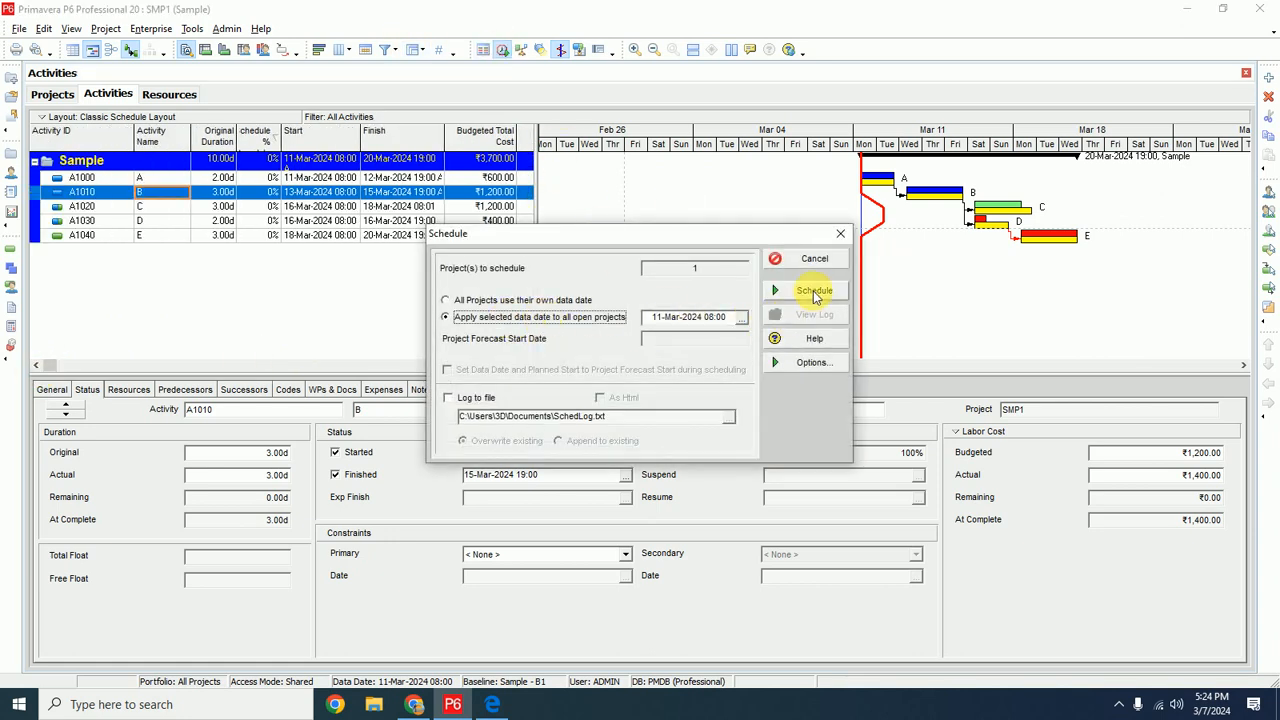
click(713, 319)
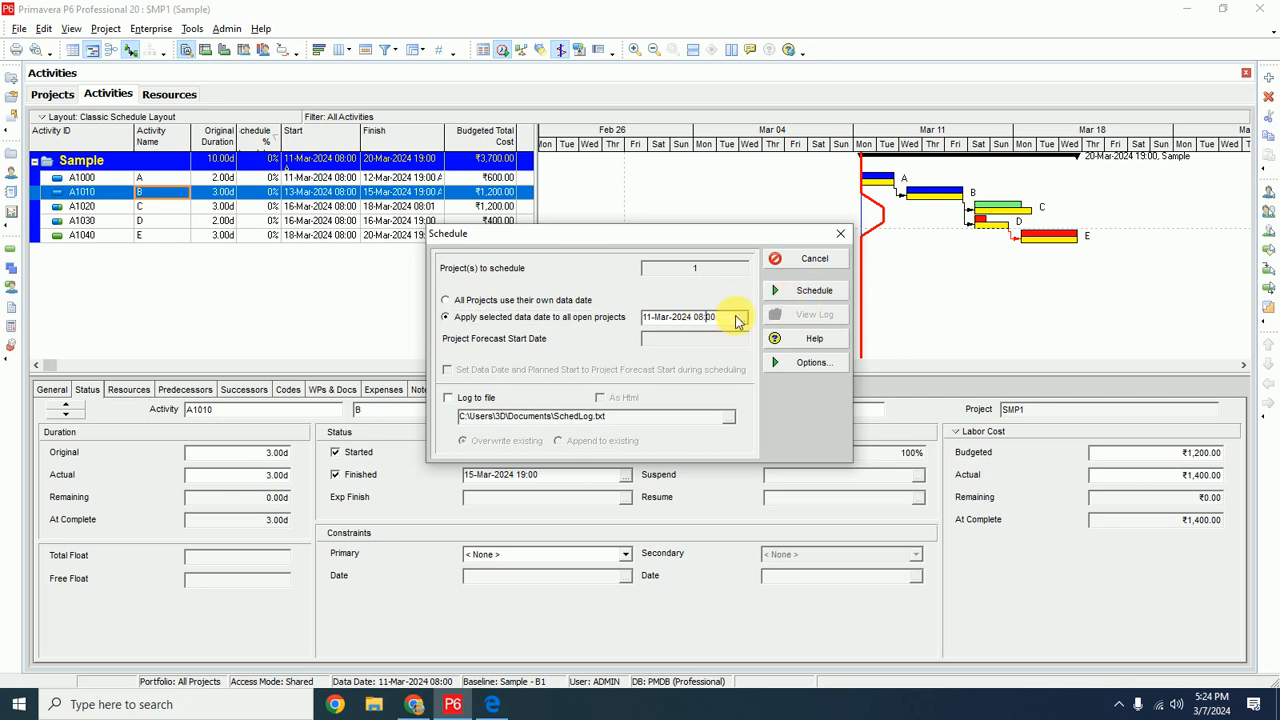
click(741, 319)
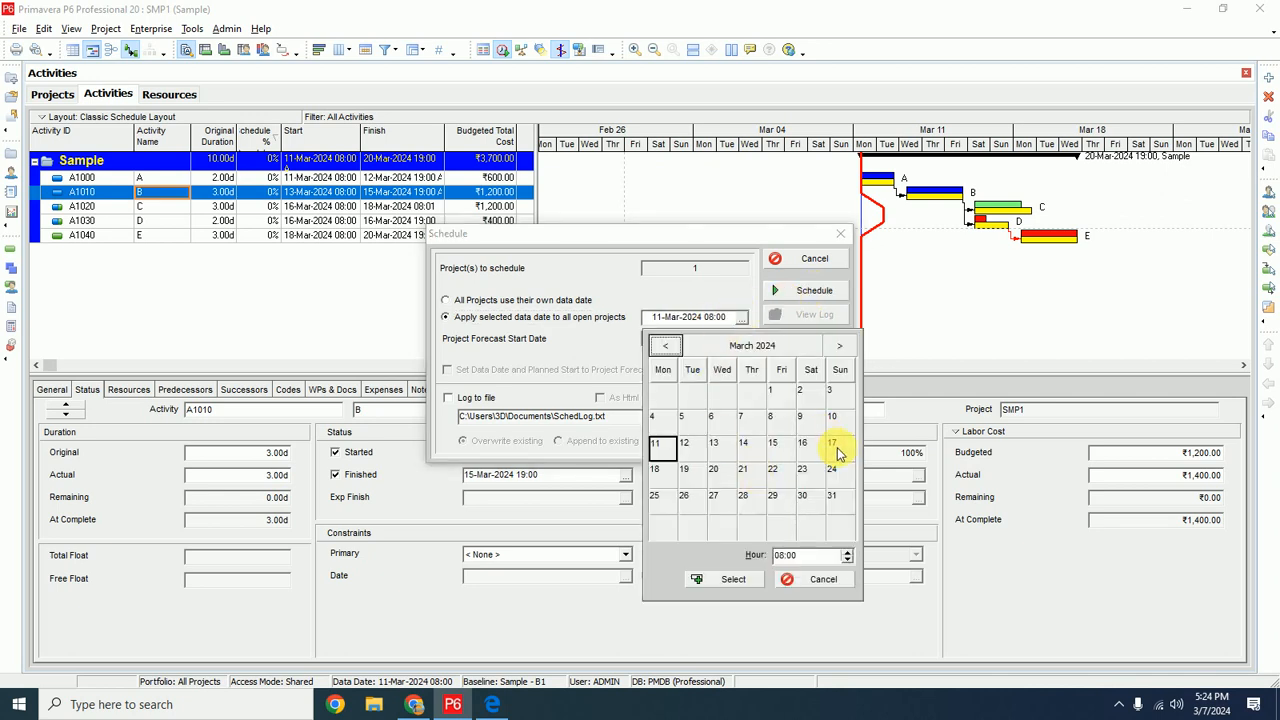
click(657, 472)
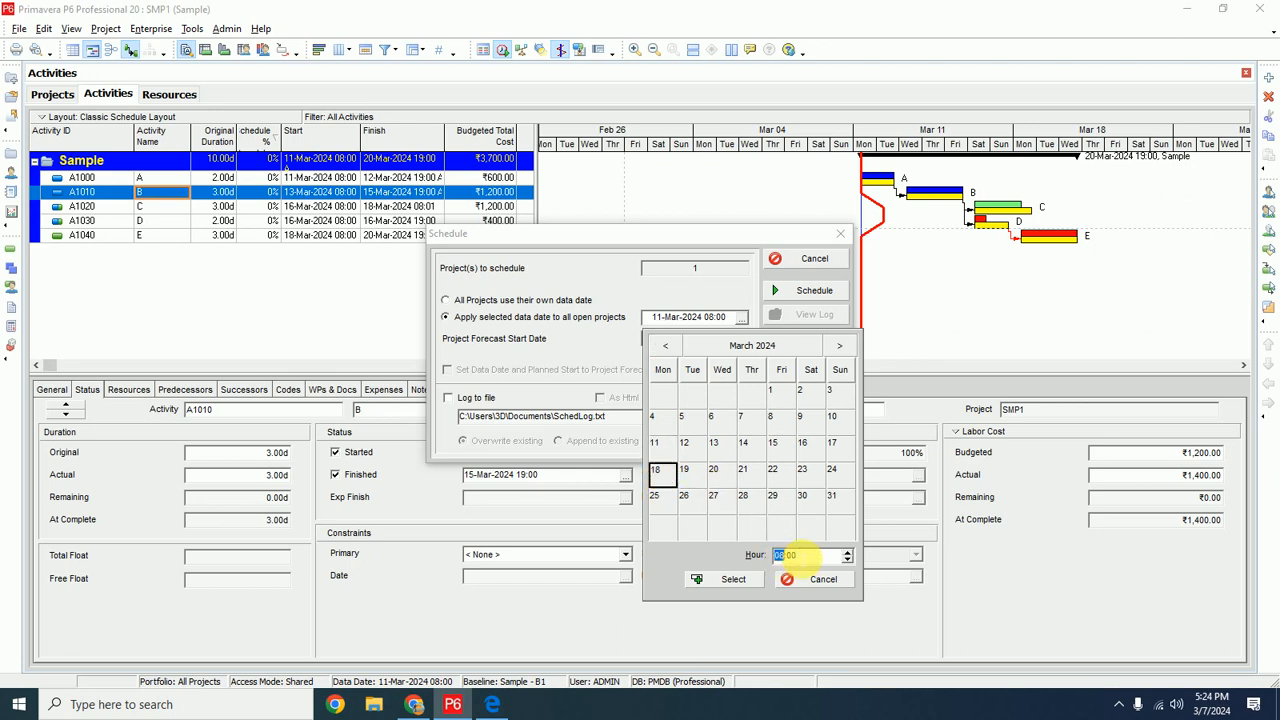
text(1)
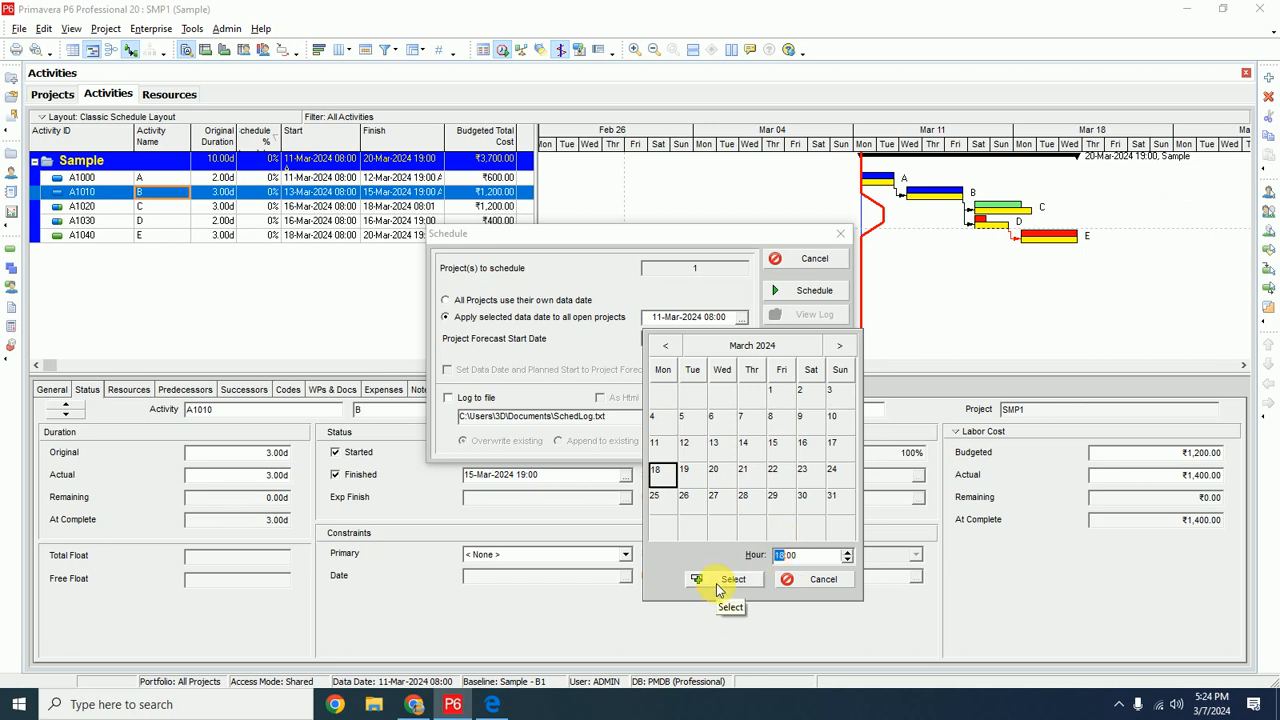
click(832, 445)
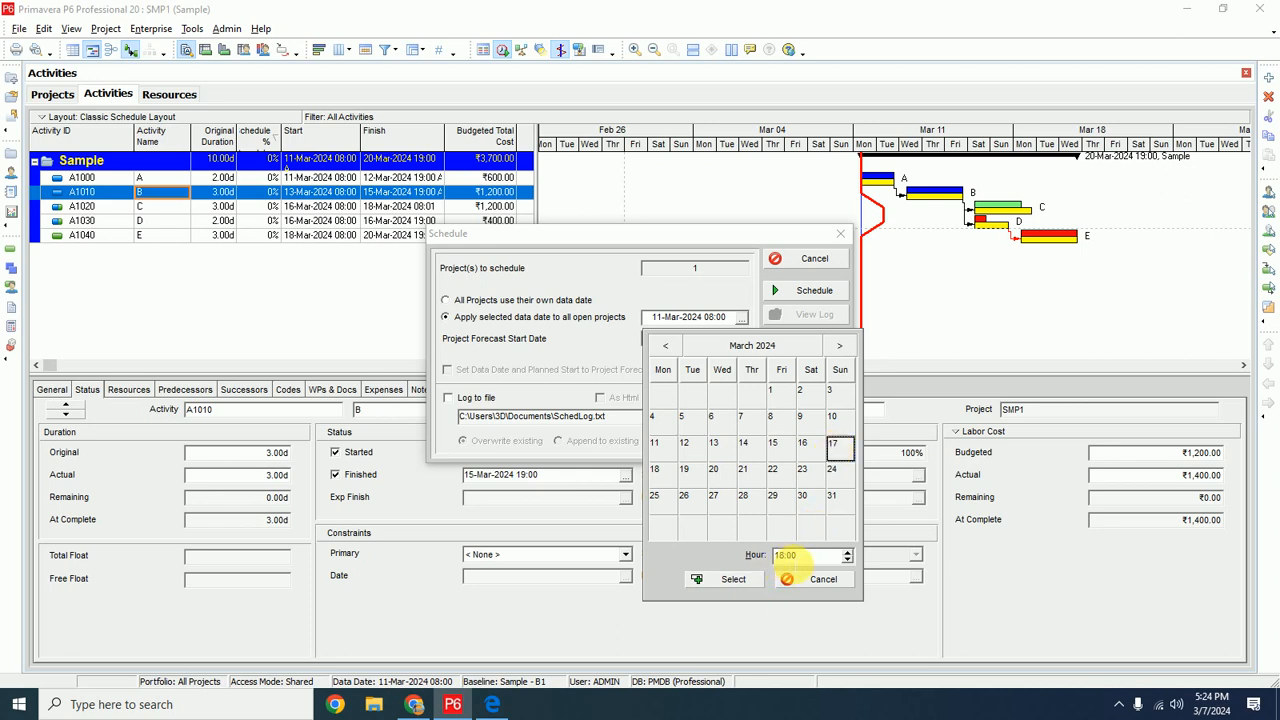
click(714, 579)
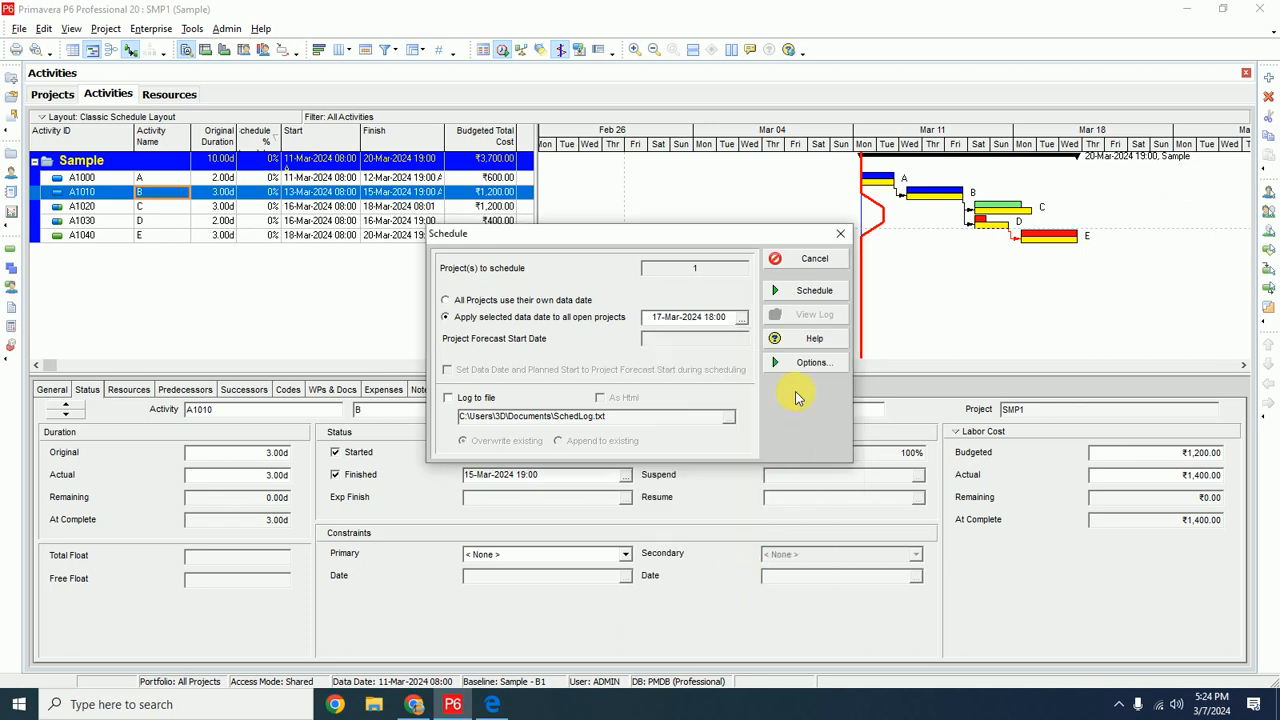
click(789, 291)
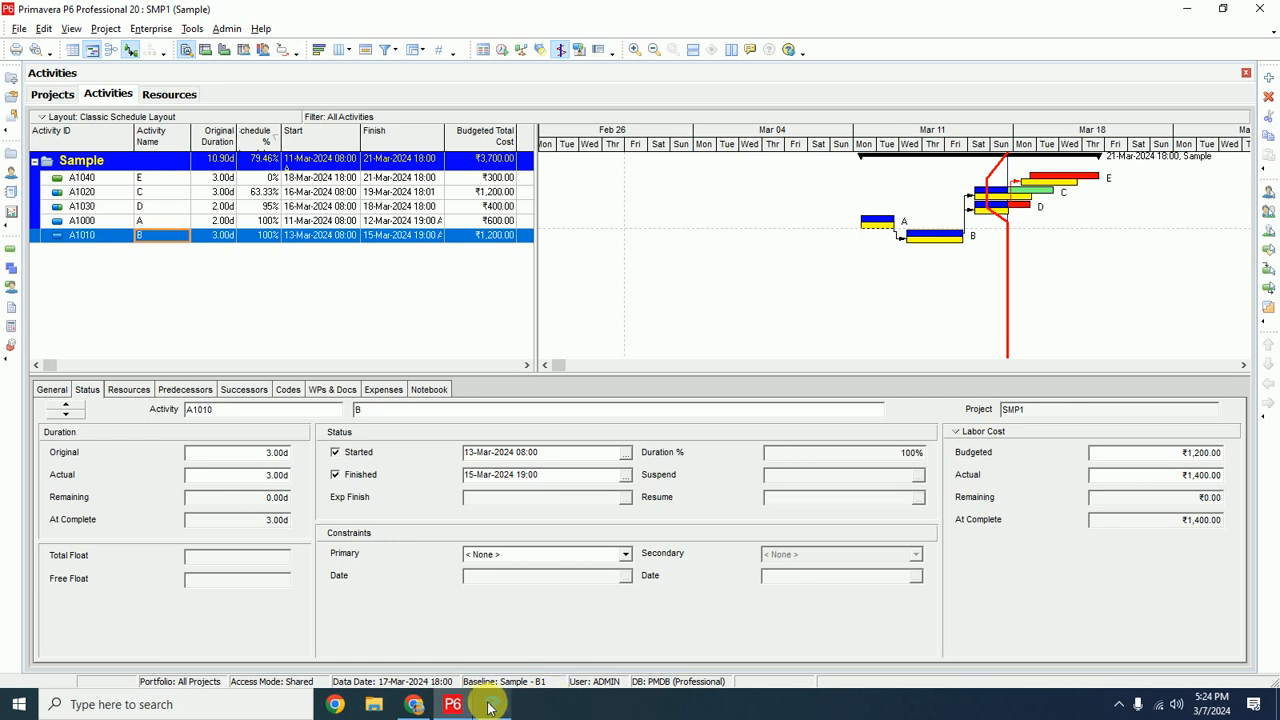
Switch to the spreadsheet and review the day-by-day activity bar chart with its PLAN and ACTUAL lines
click(410, 706)
scroll(966, 397, up, 8)
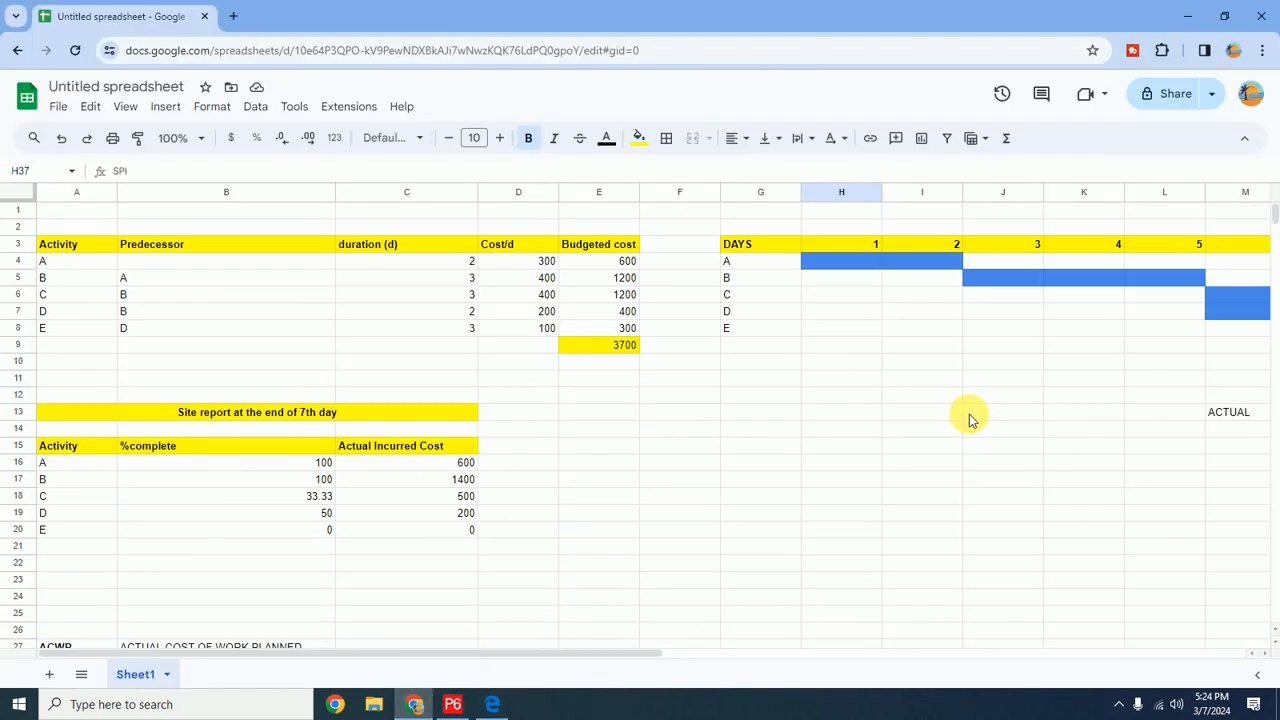
drag(517, 655, 752, 652)
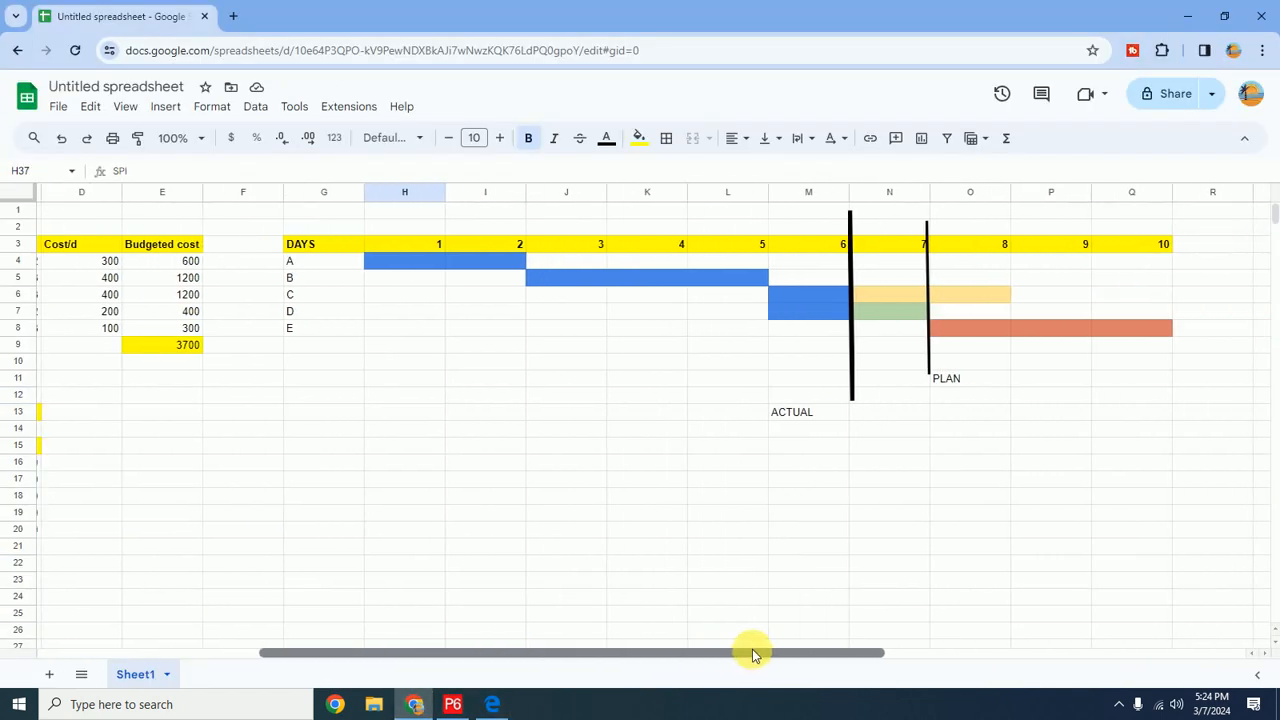
Switch to Primavera P6 and add the Earned Value columns Cost Variance and Schedule Variance to the activity table's column selection
click(452, 704)
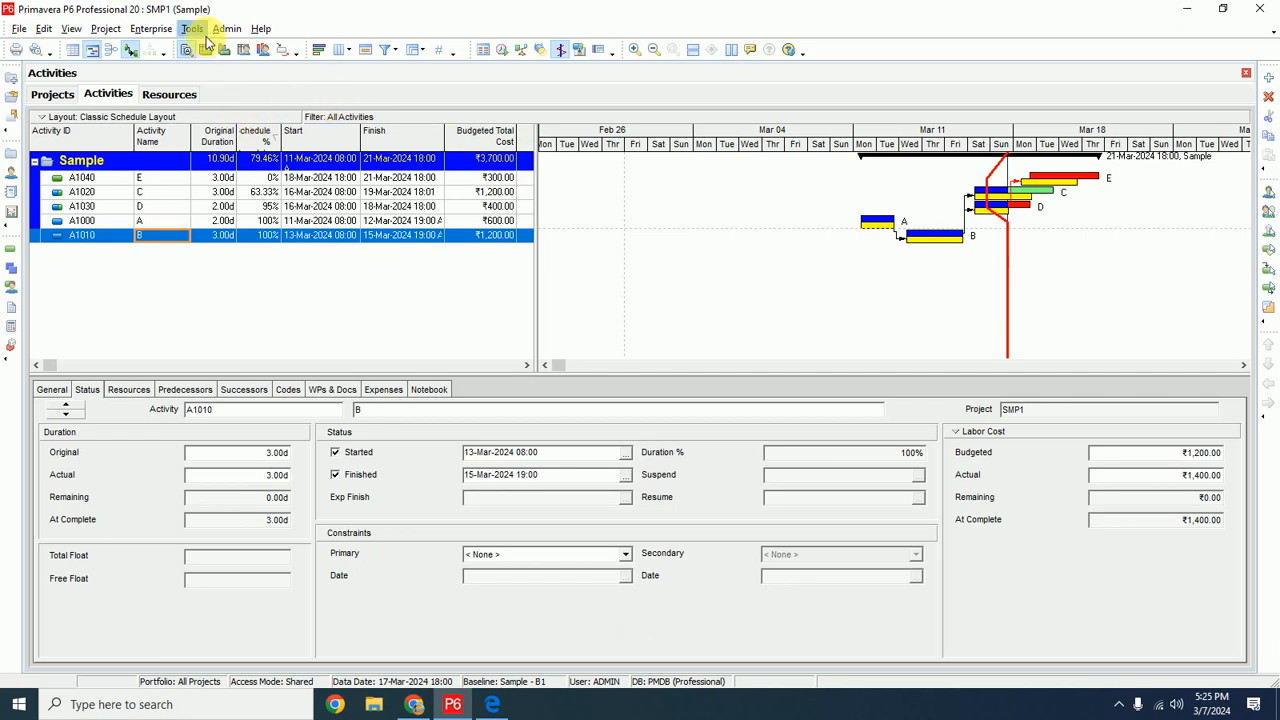
right_click(252, 124)
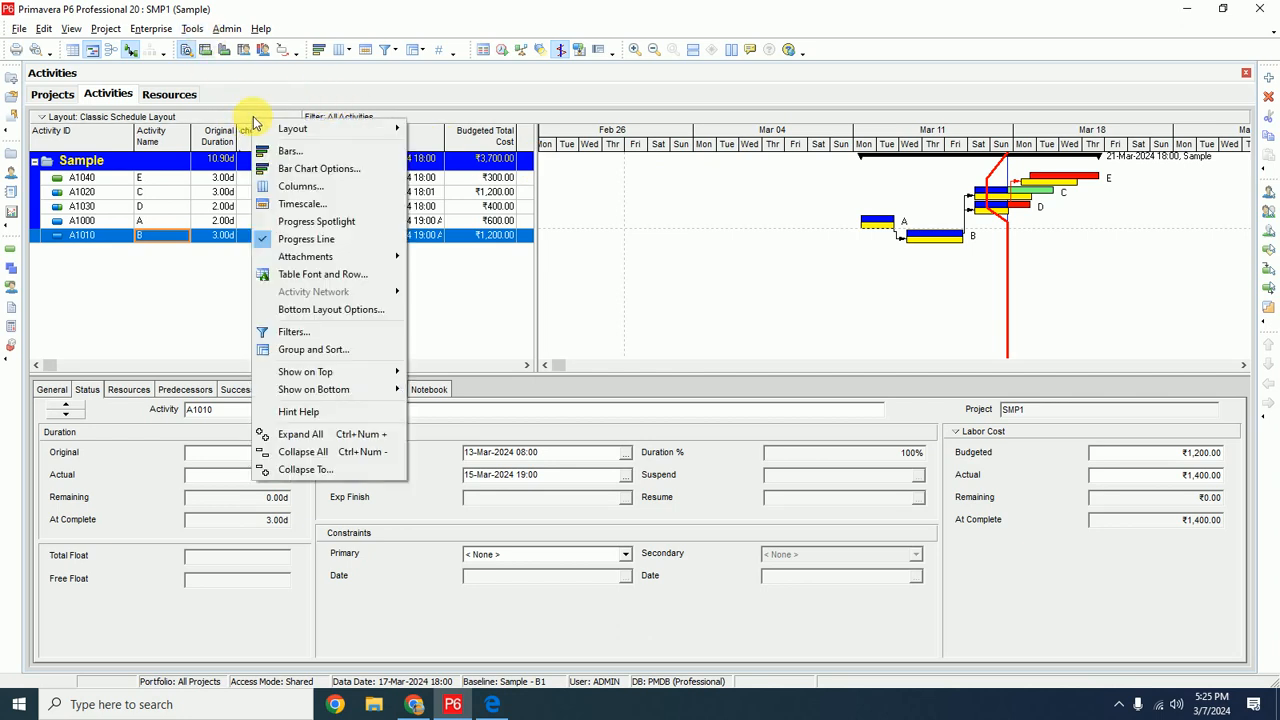
click(330, 180)
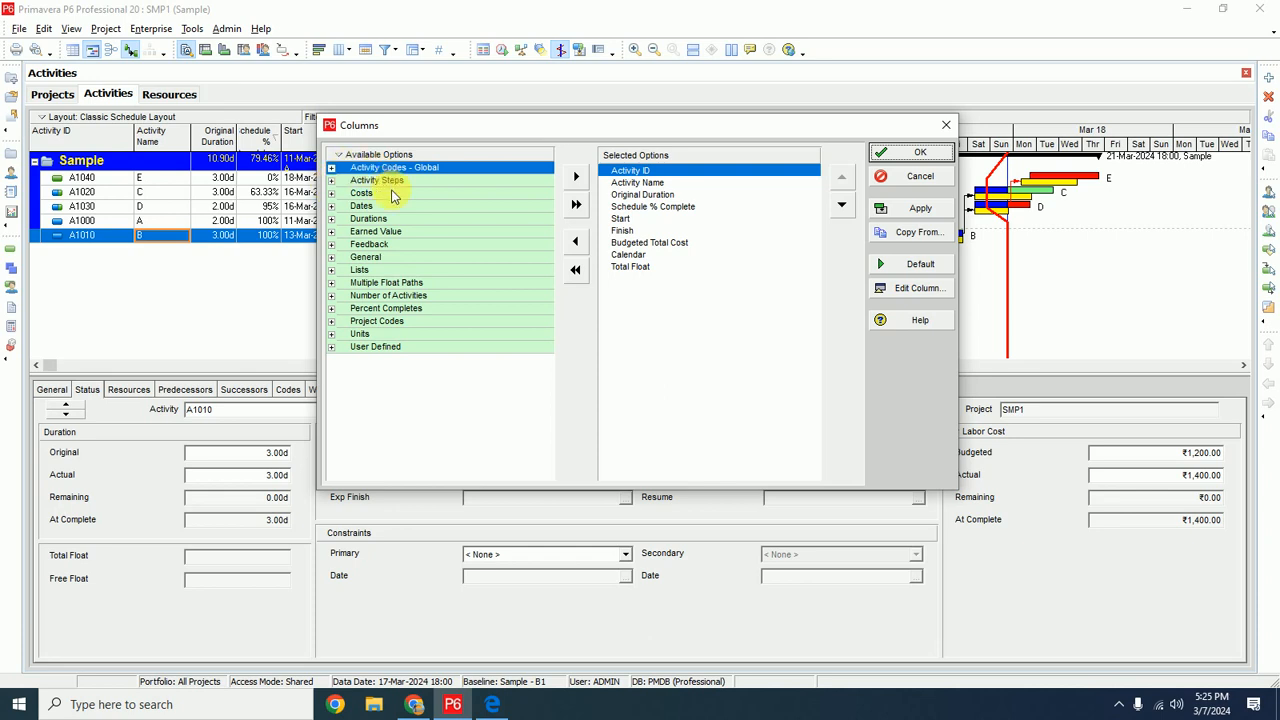
click(332, 234)
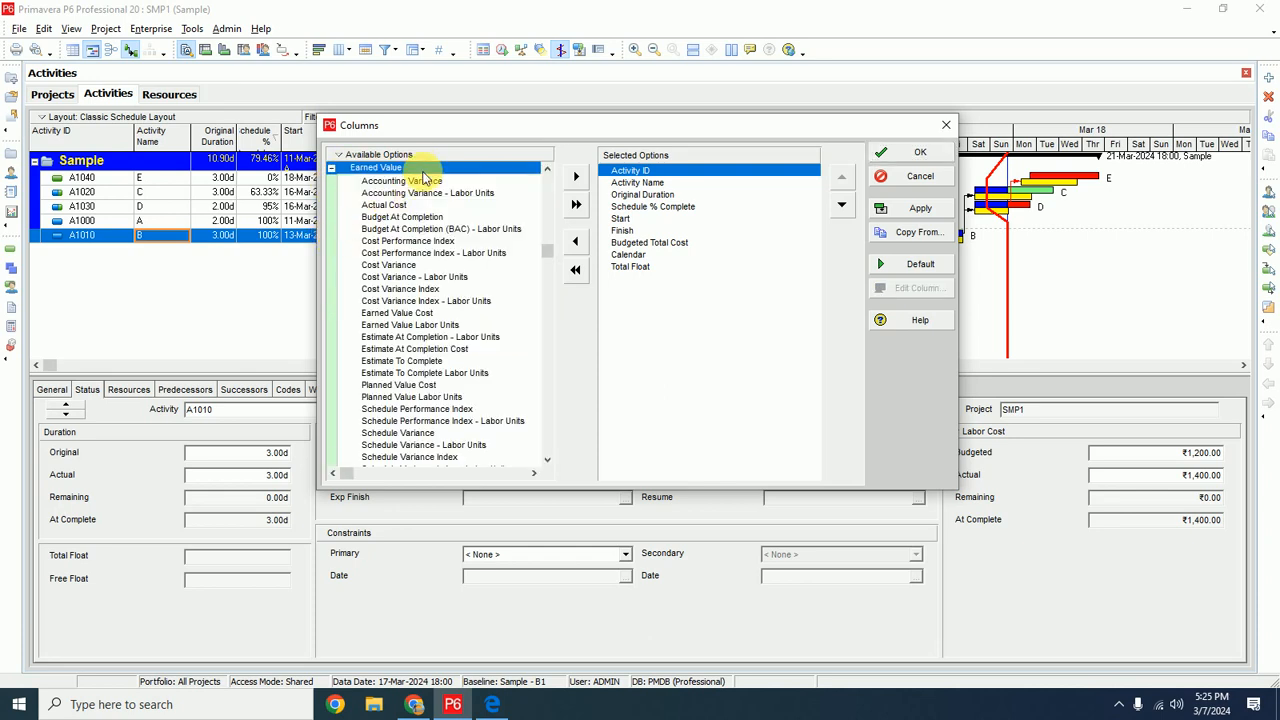
click(391, 266)
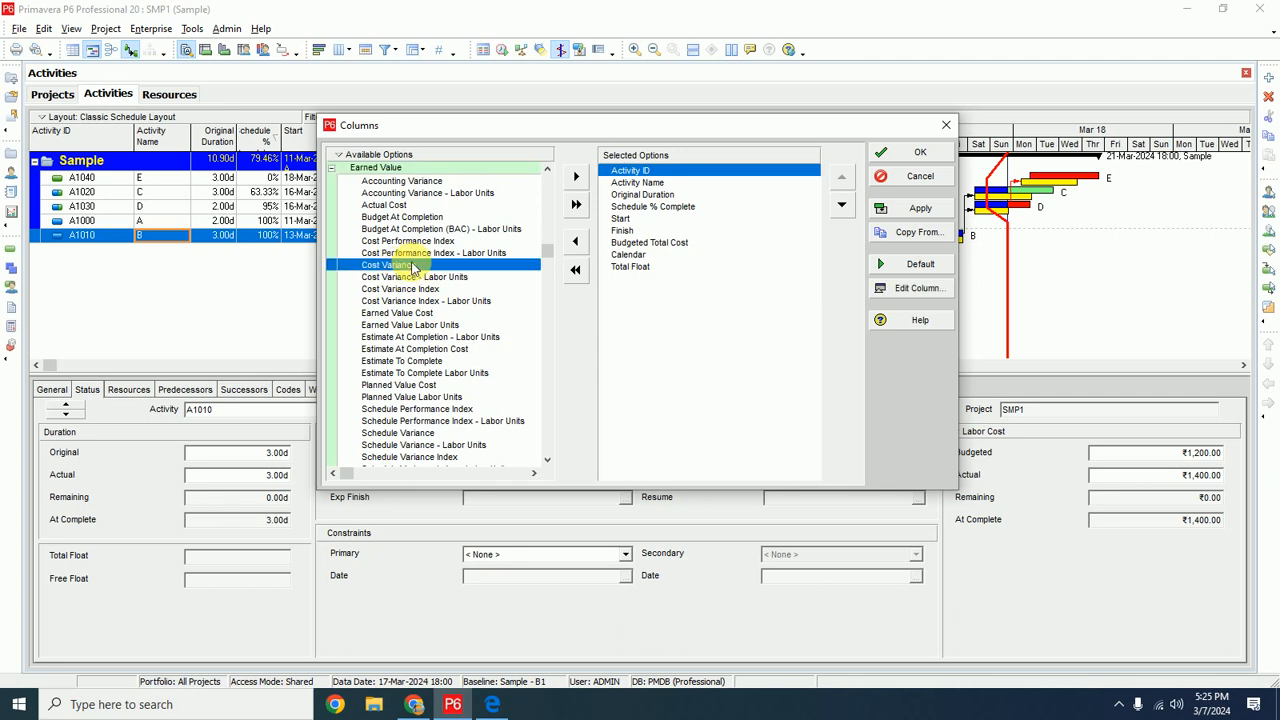
click(575, 176)
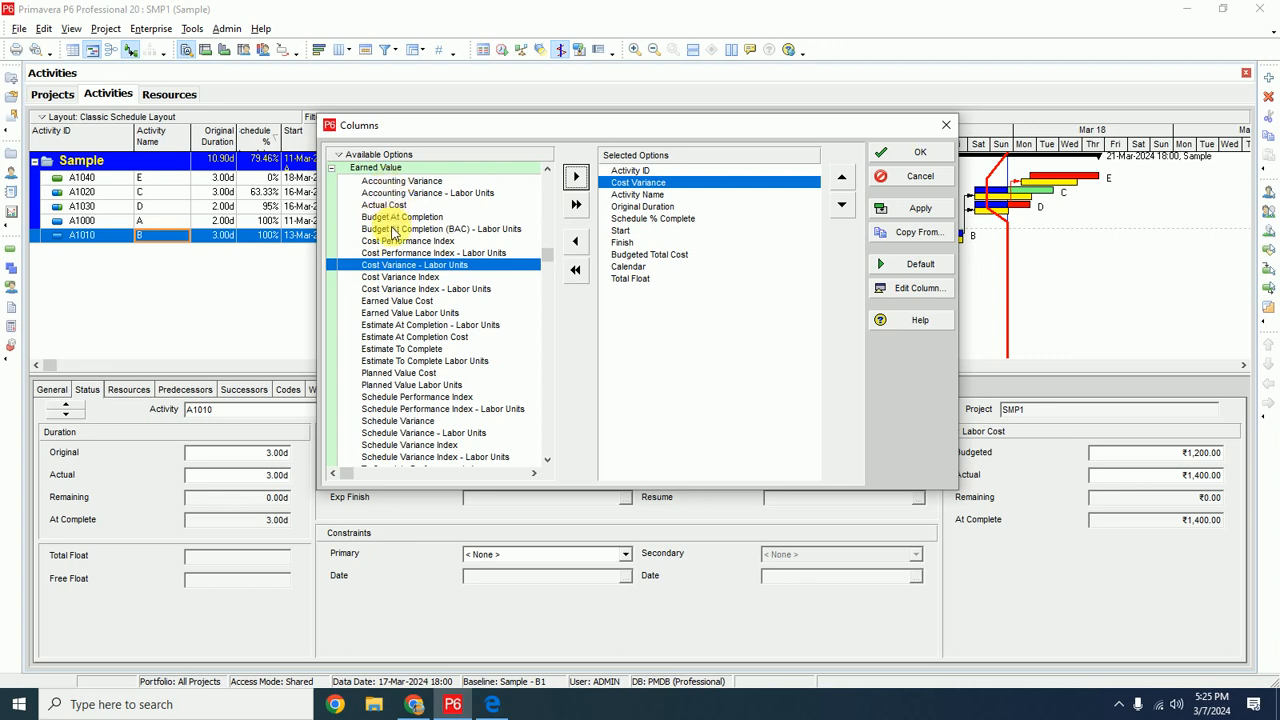
click(405, 422)
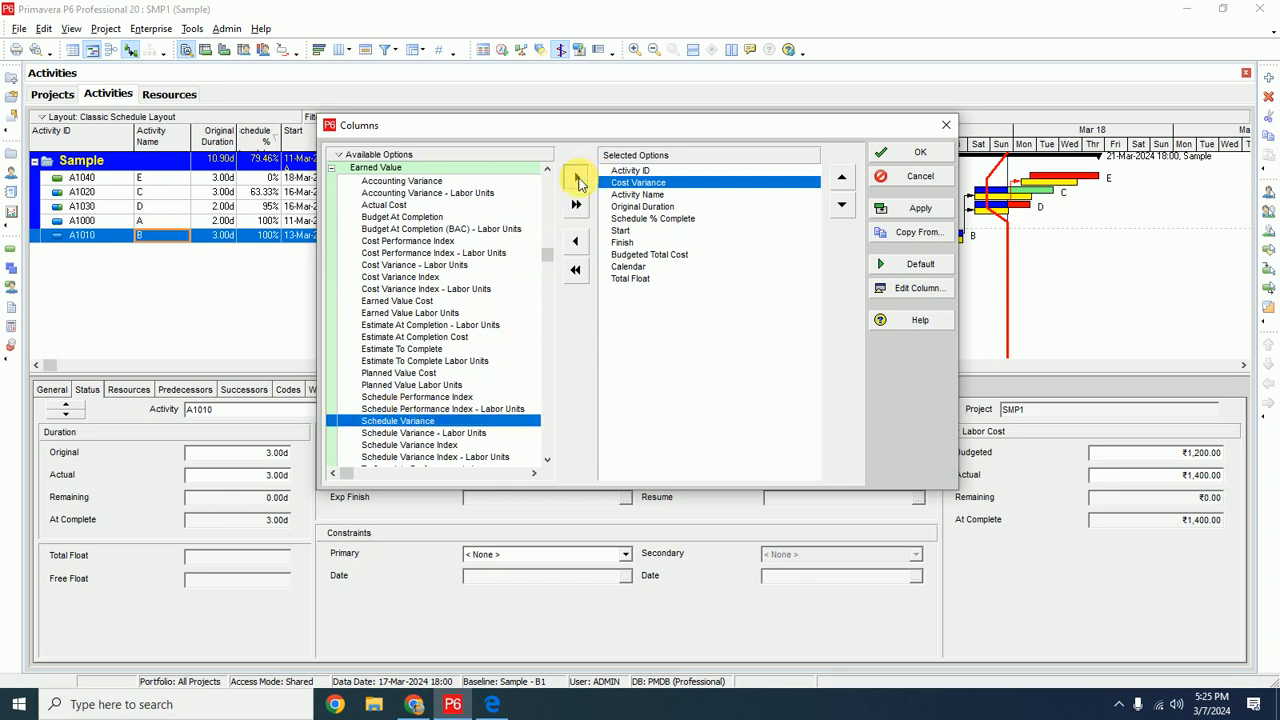
click(577, 180)
Add Schedule Performance Index and Cost Performance Index to the selected columns, after Schedule Variance
click(415, 397)
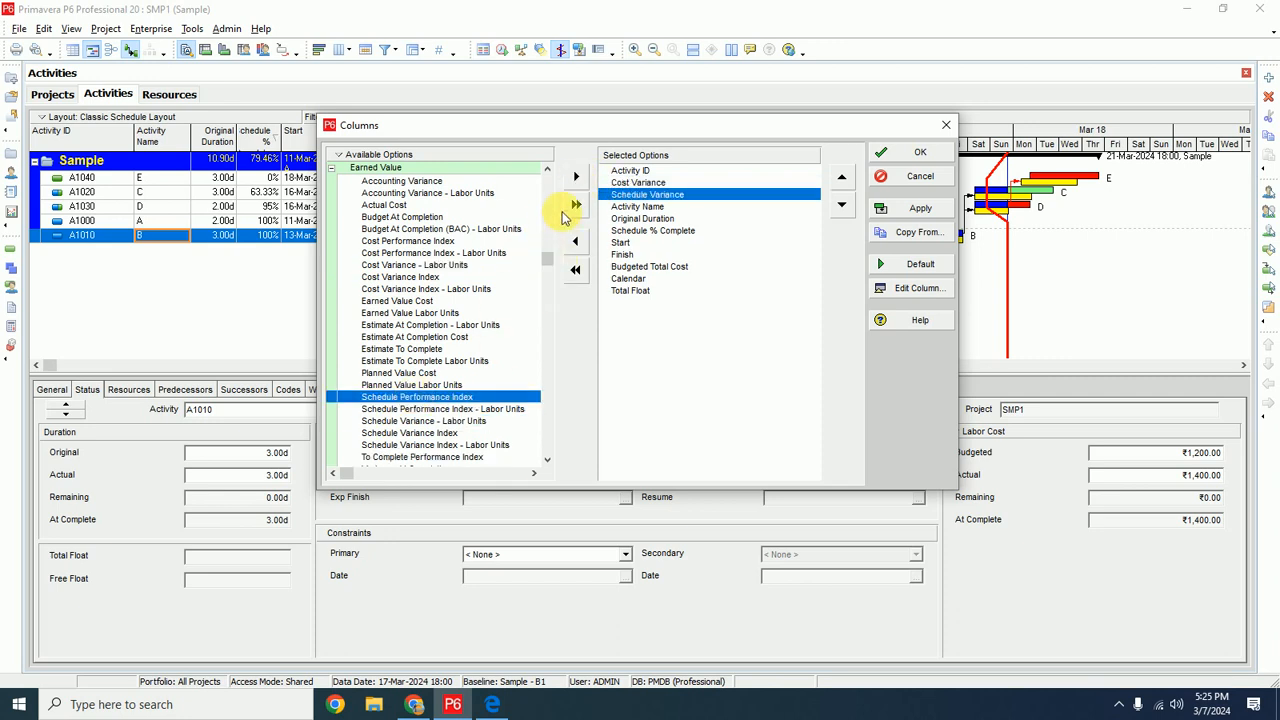
click(576, 176)
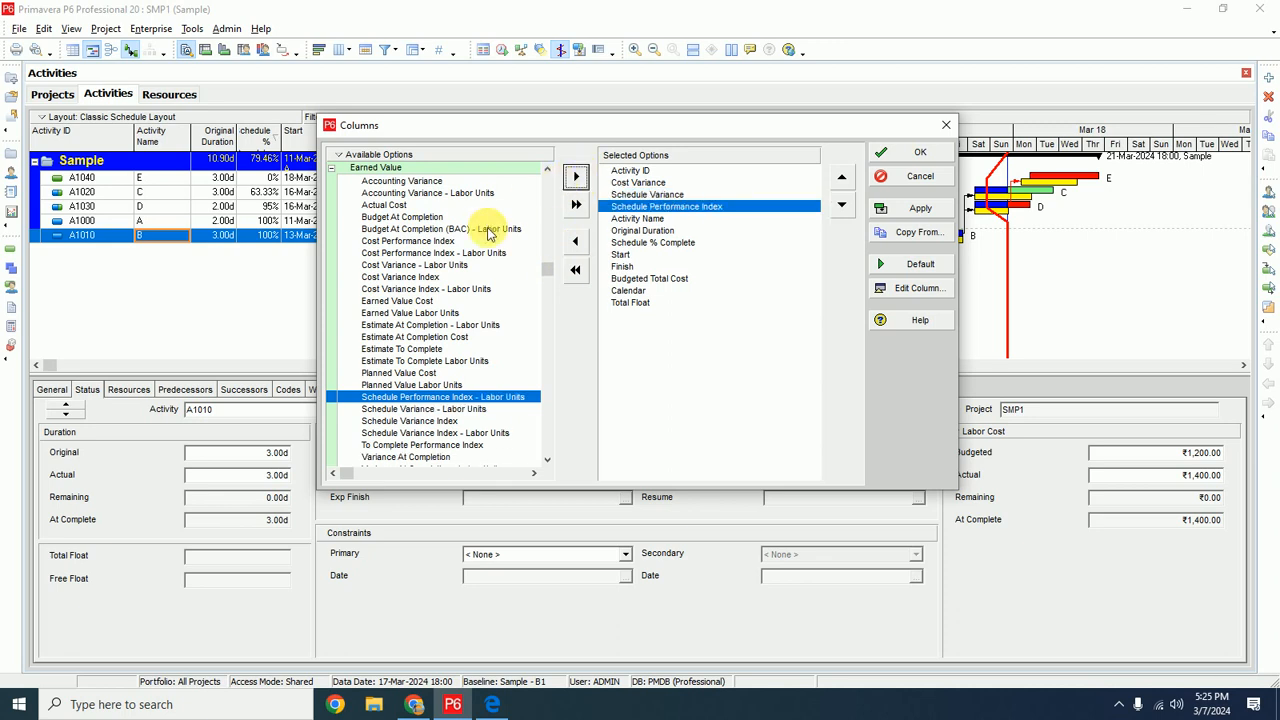
click(393, 243)
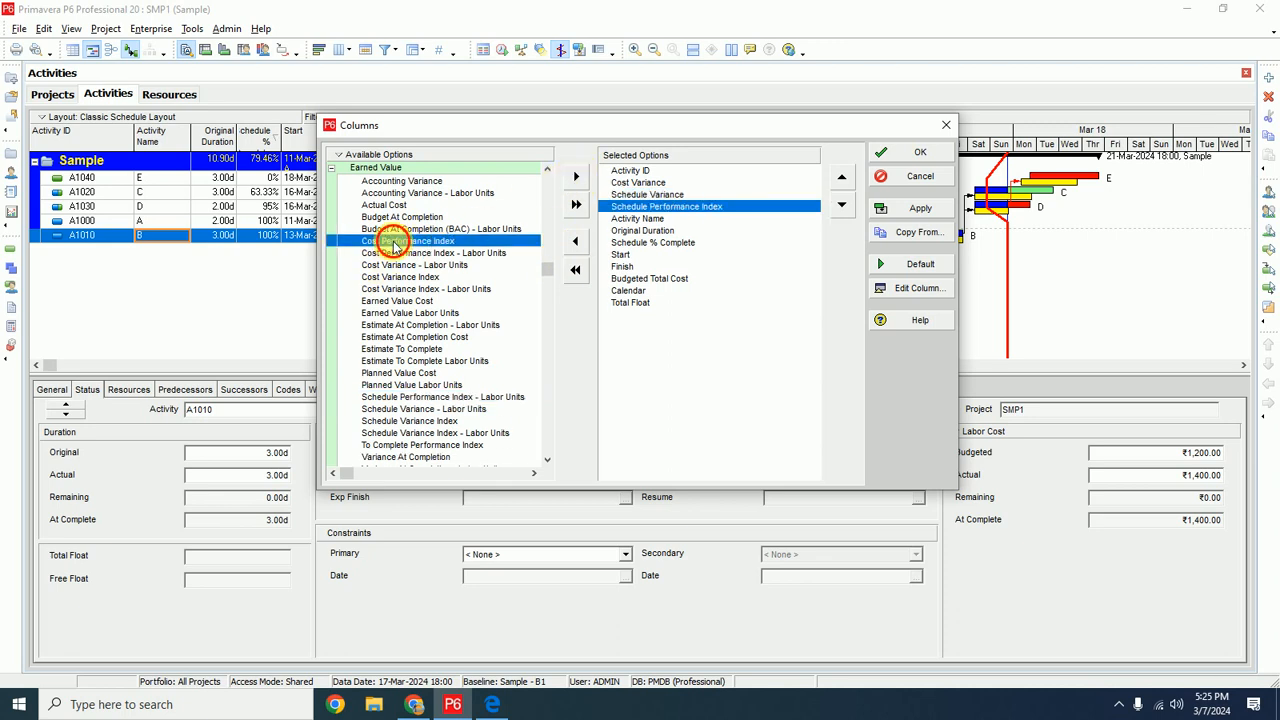
click(576, 176)
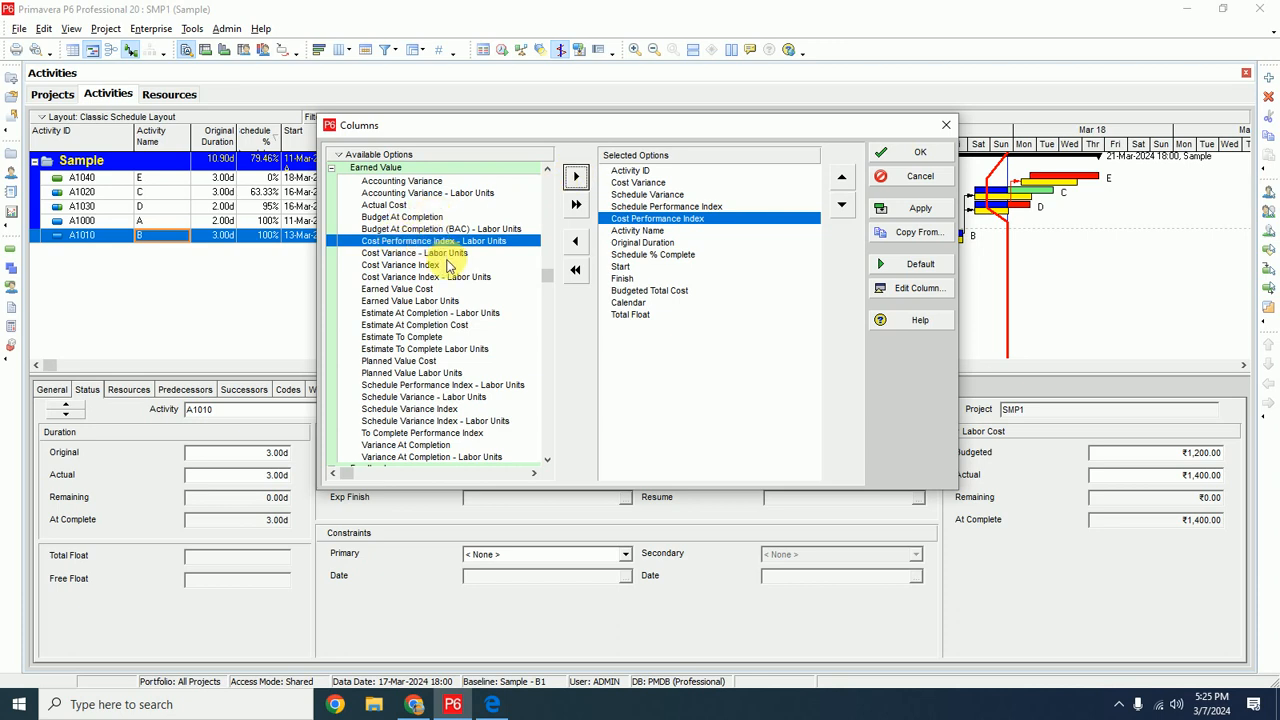
Add Actual Cost after Cost Performance Index in the selected columns and apply the column selection to the activity table
click(380, 204)
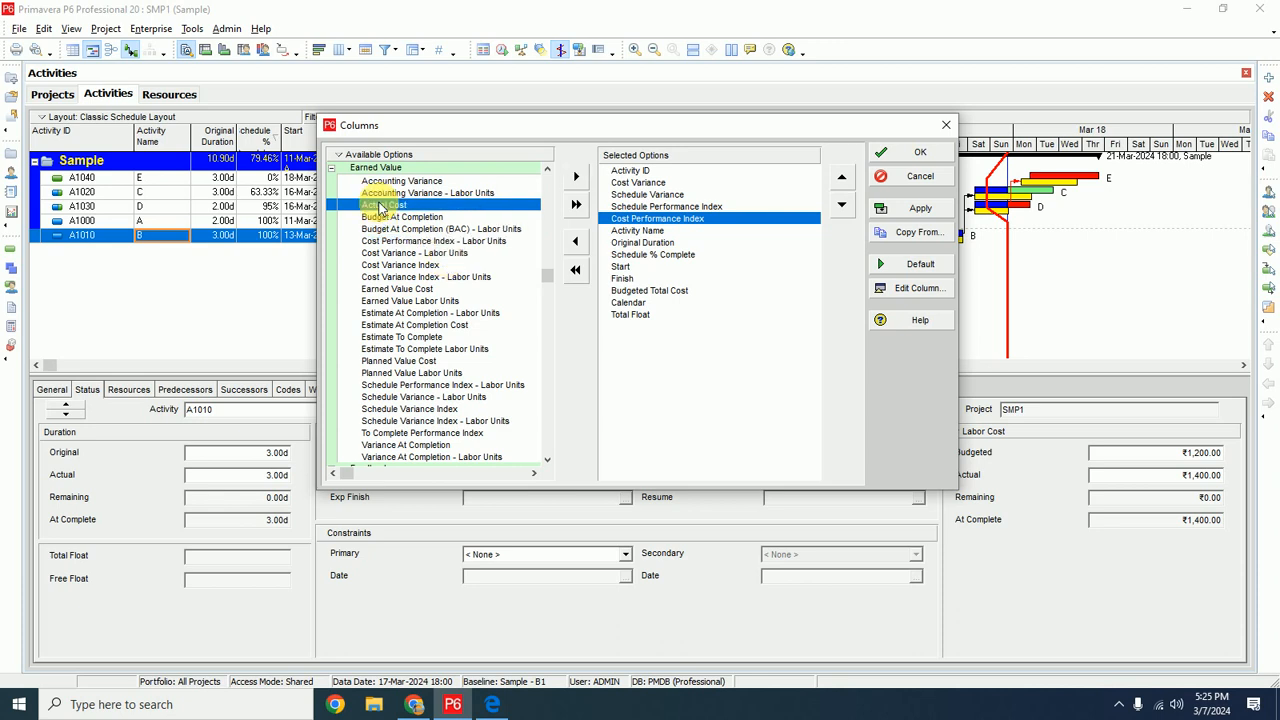
click(574, 177)
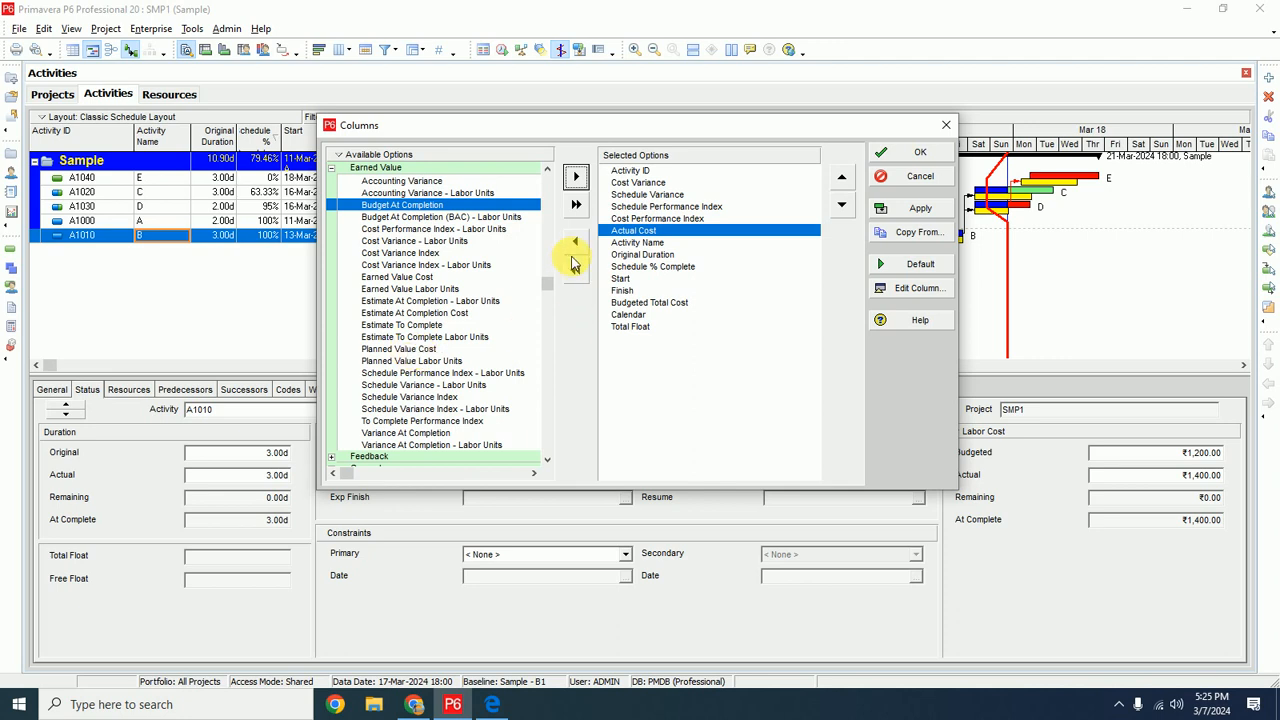
drag(547, 287, 553, 220)
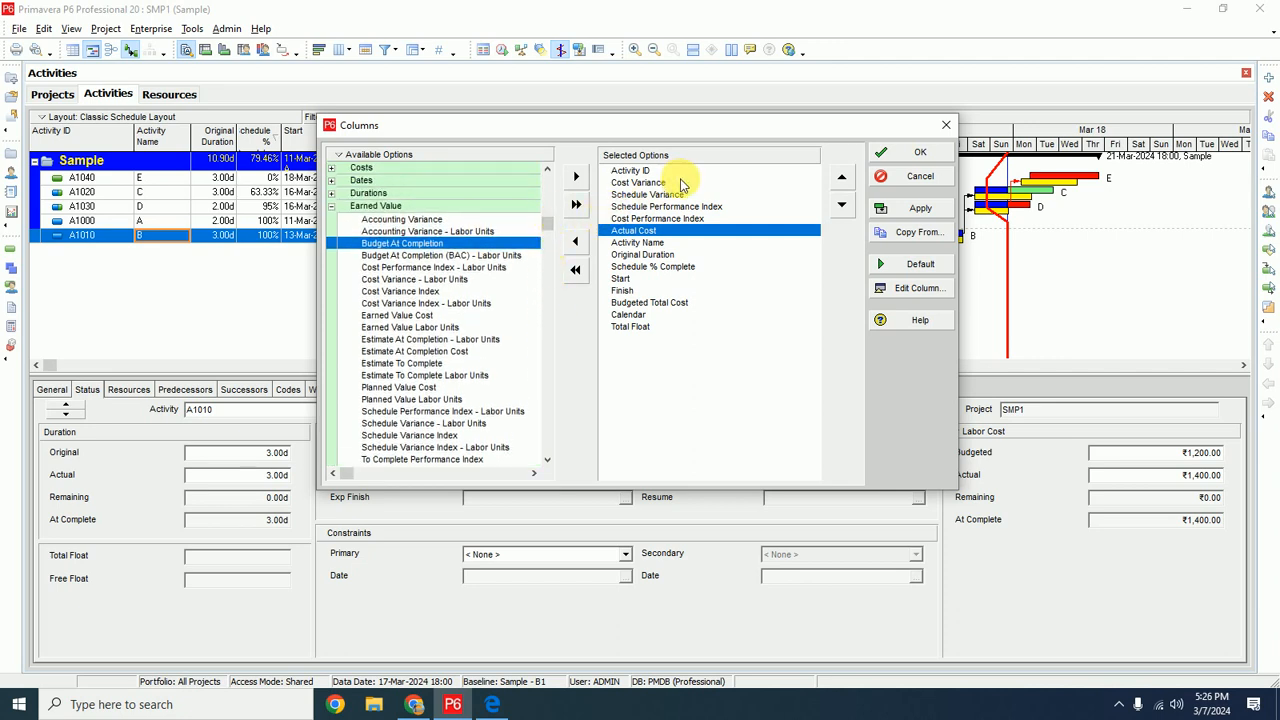
click(915, 208)
click(912, 153)
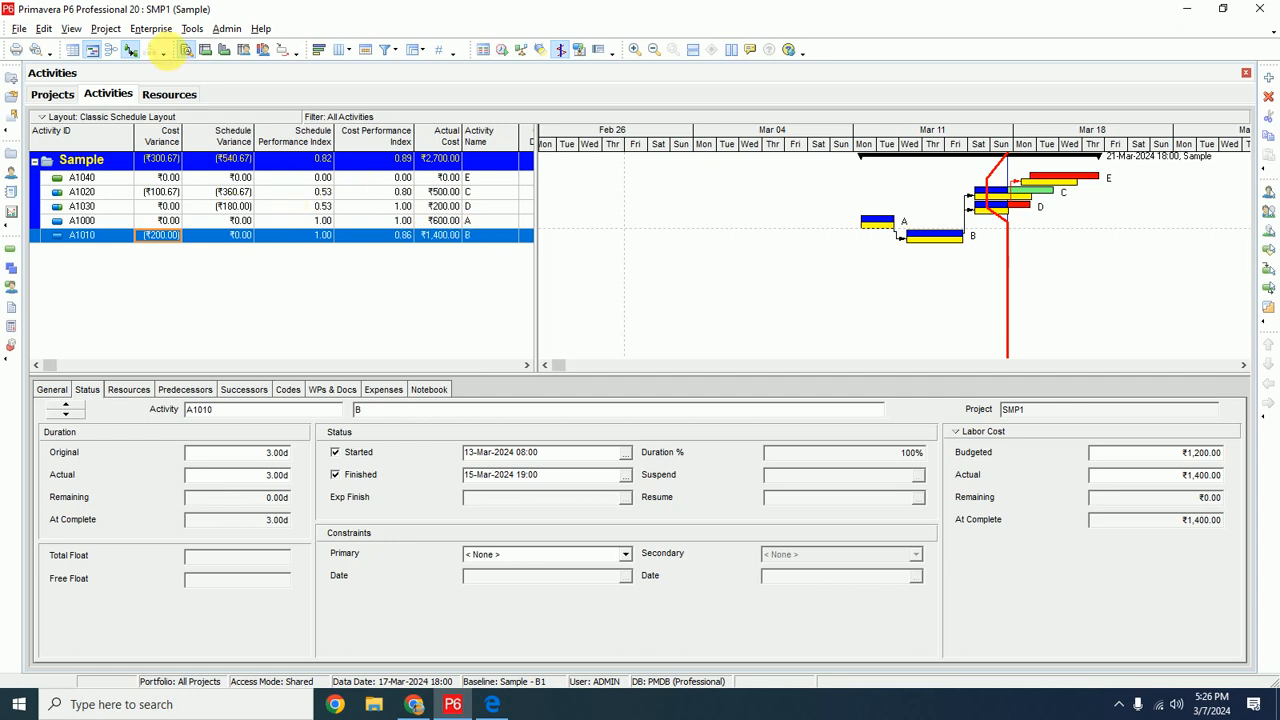
Open the list of all reports and locate the Cost report group under Open Projects
click(191, 30)
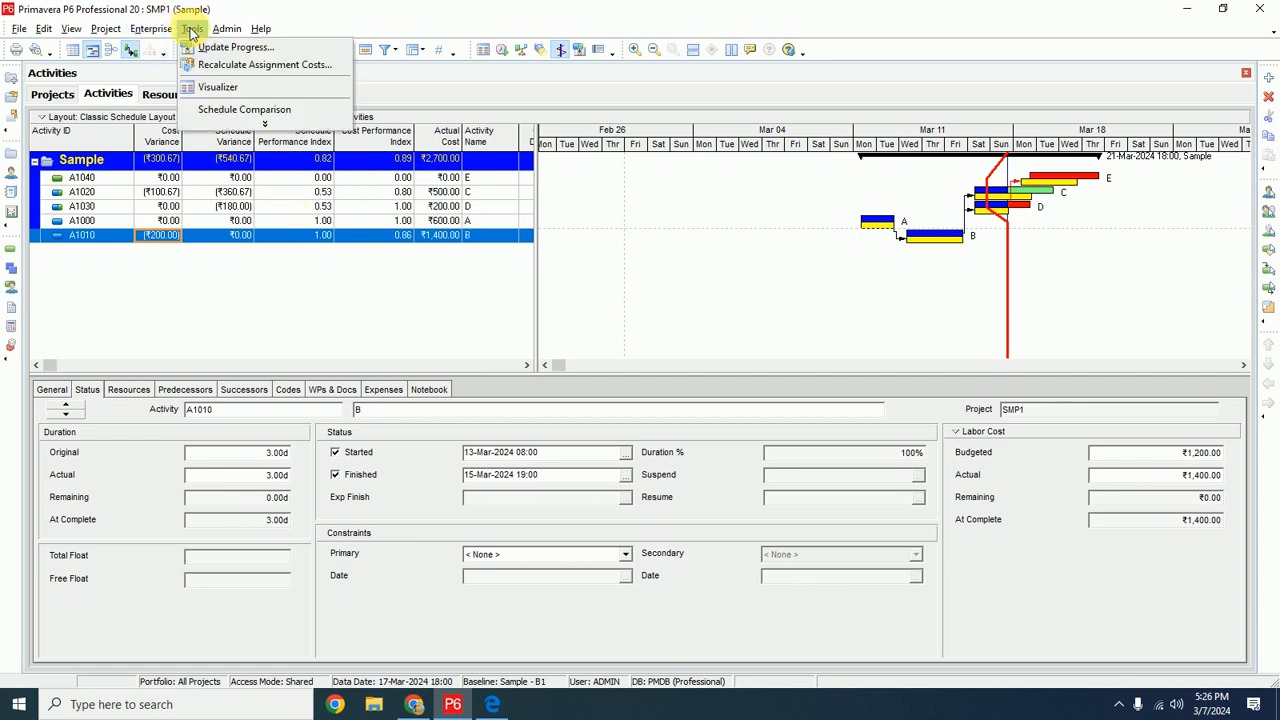
click(265, 124)
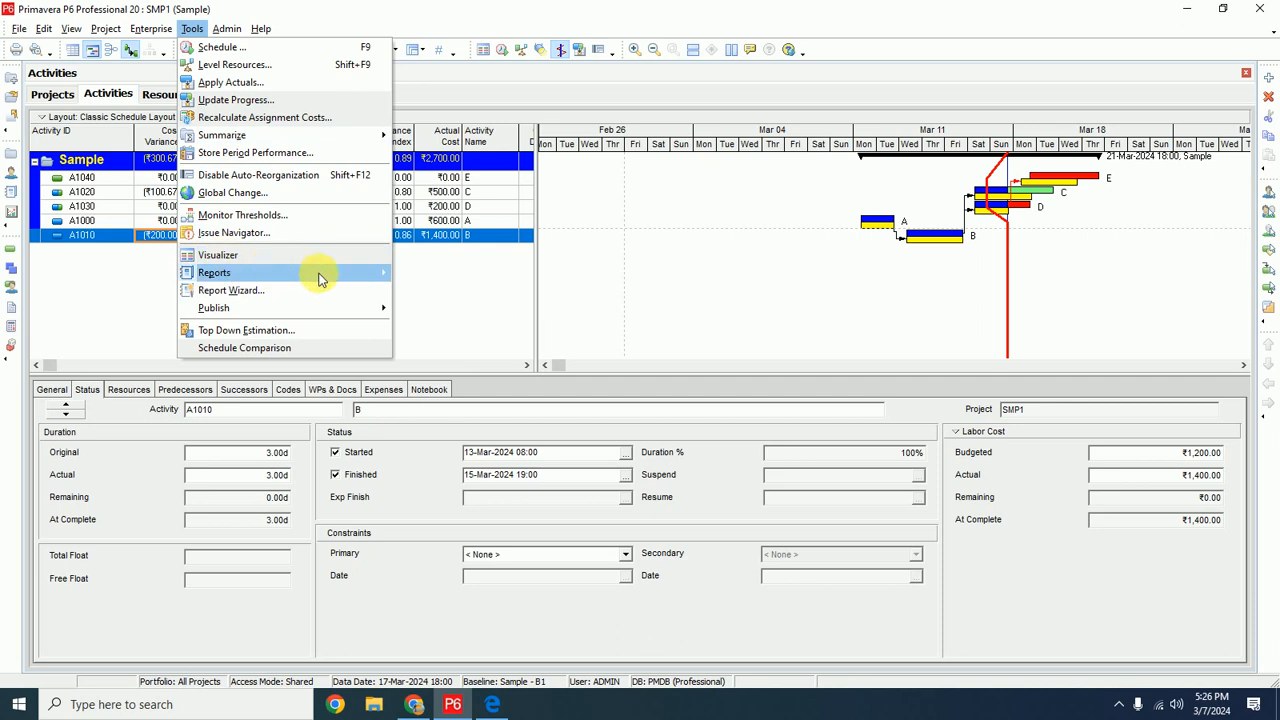
mouse_move(336, 281)
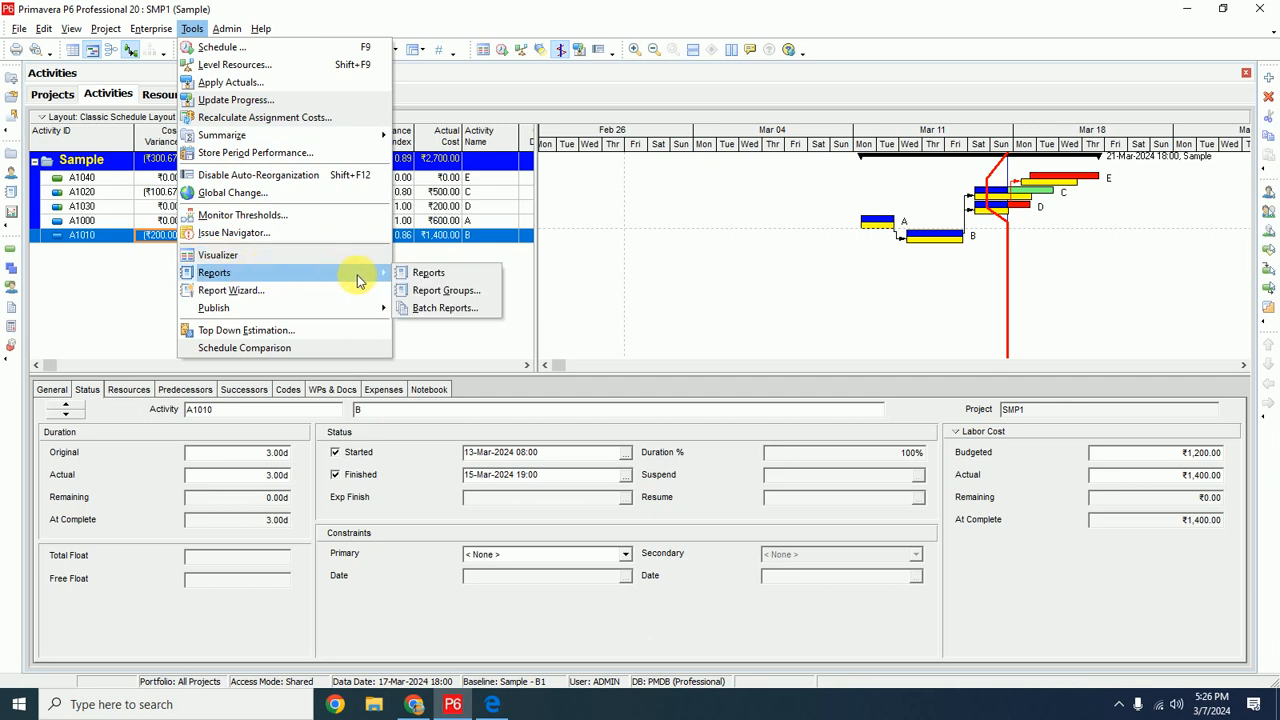
click(427, 276)
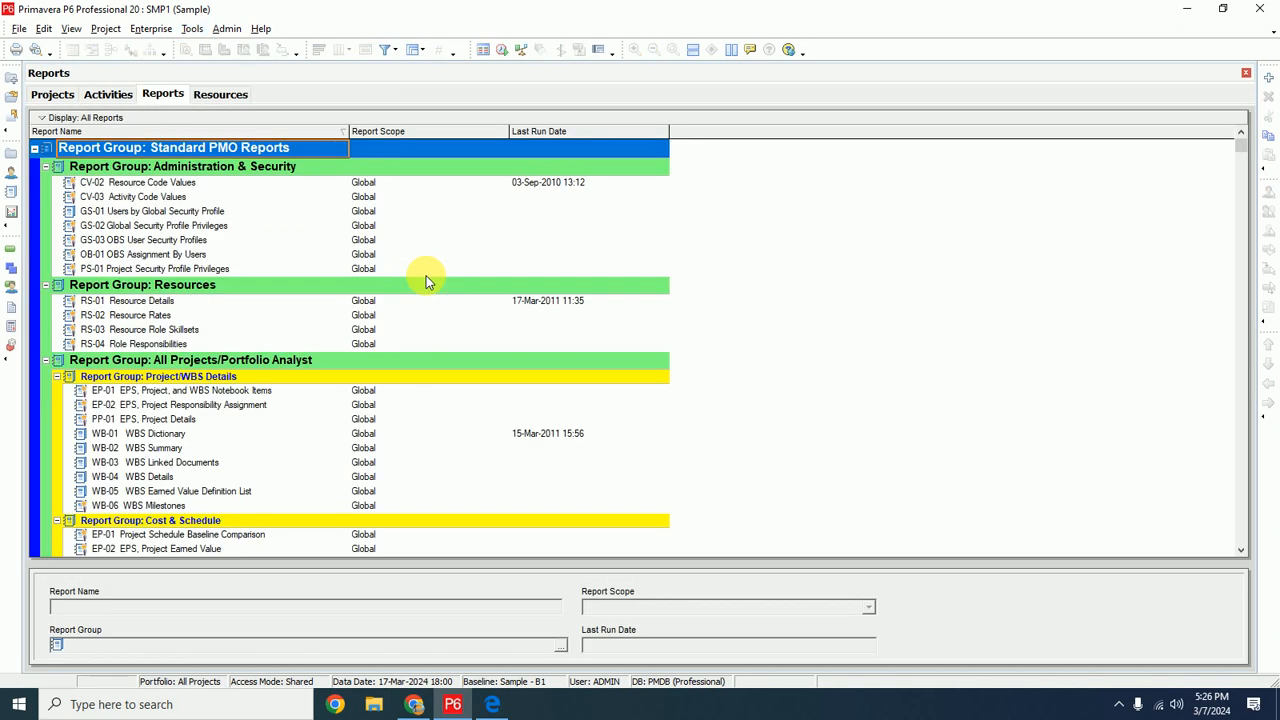
scroll(145, 305, down, 1)
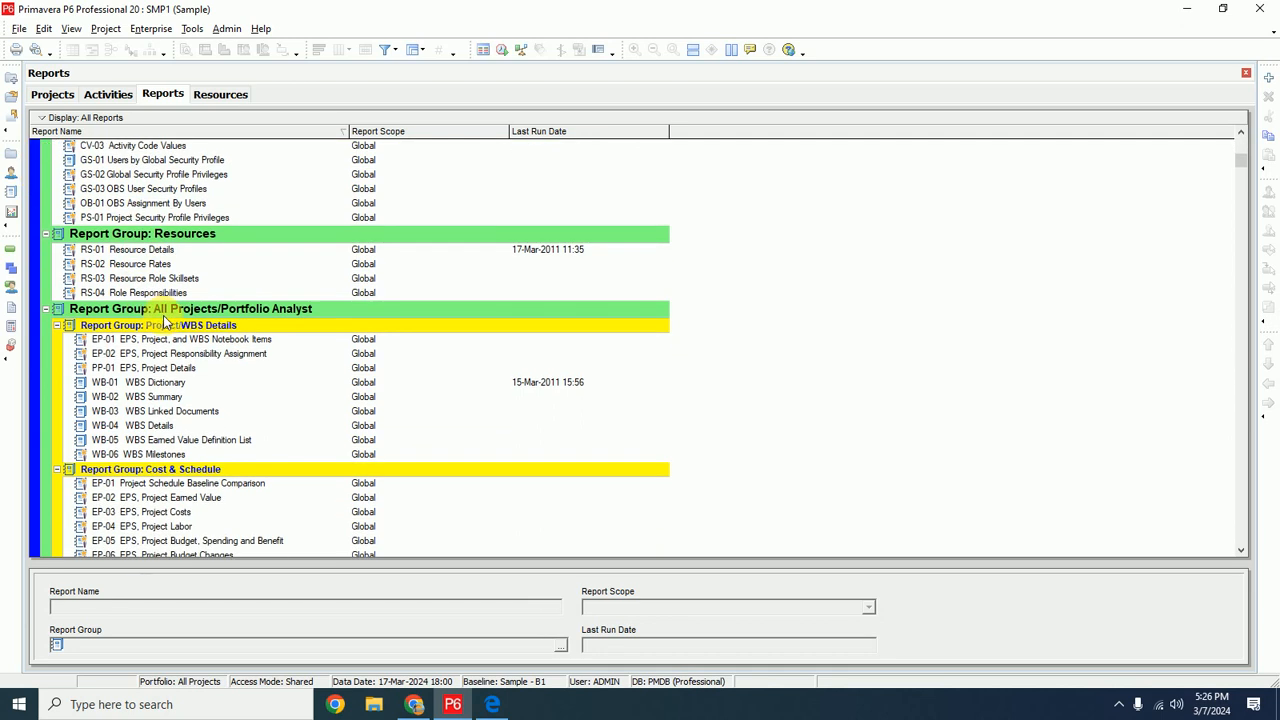
scroll(95, 322, down, 5)
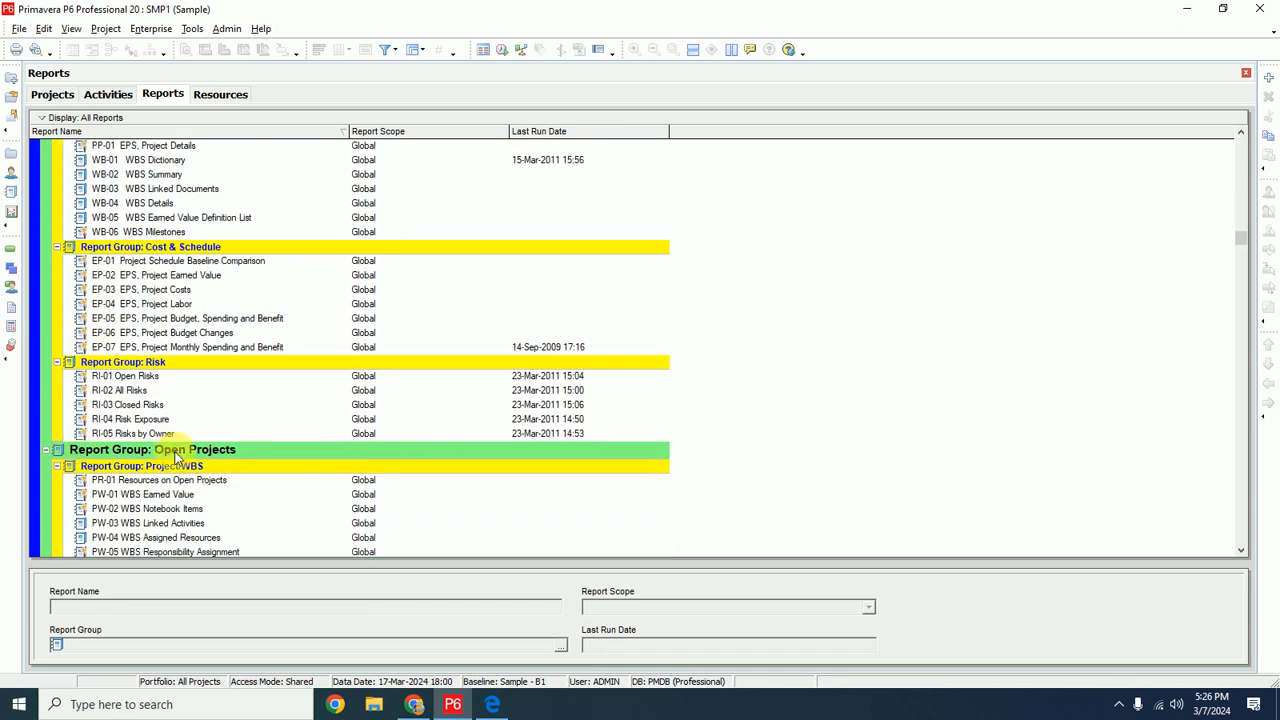
scroll(178, 455, down, 3)
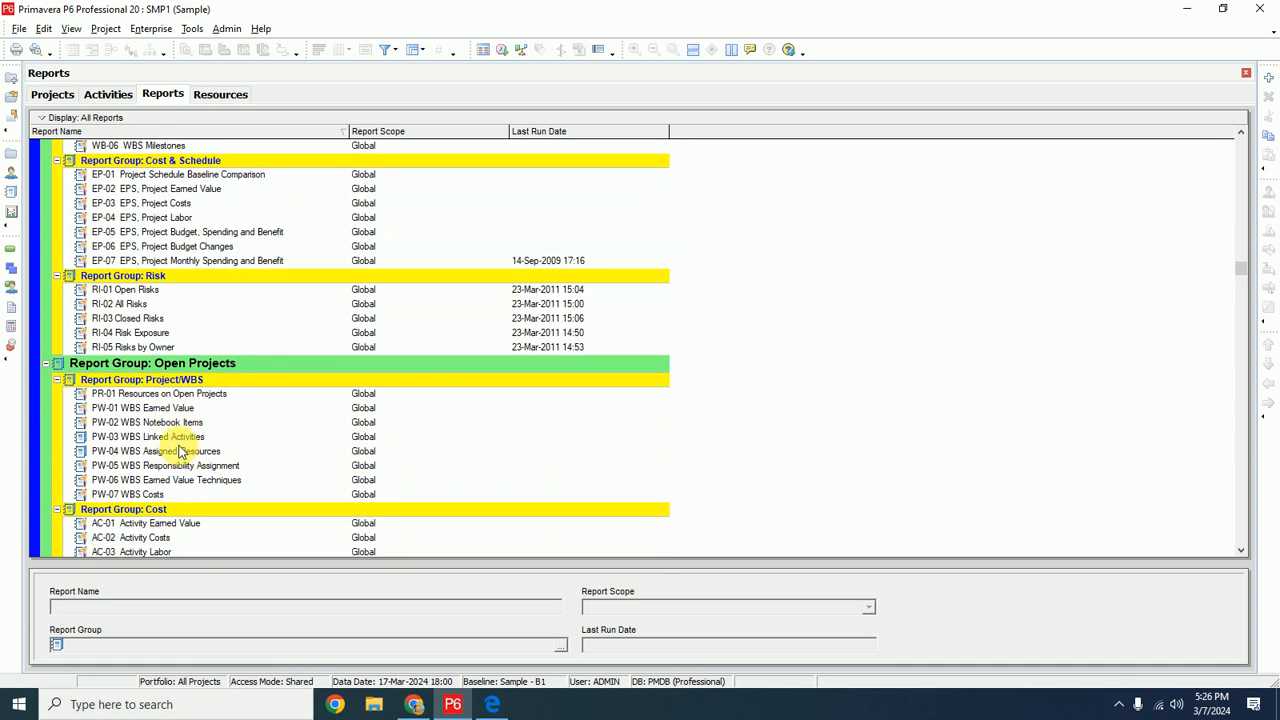
scroll(145, 352, down, 3)
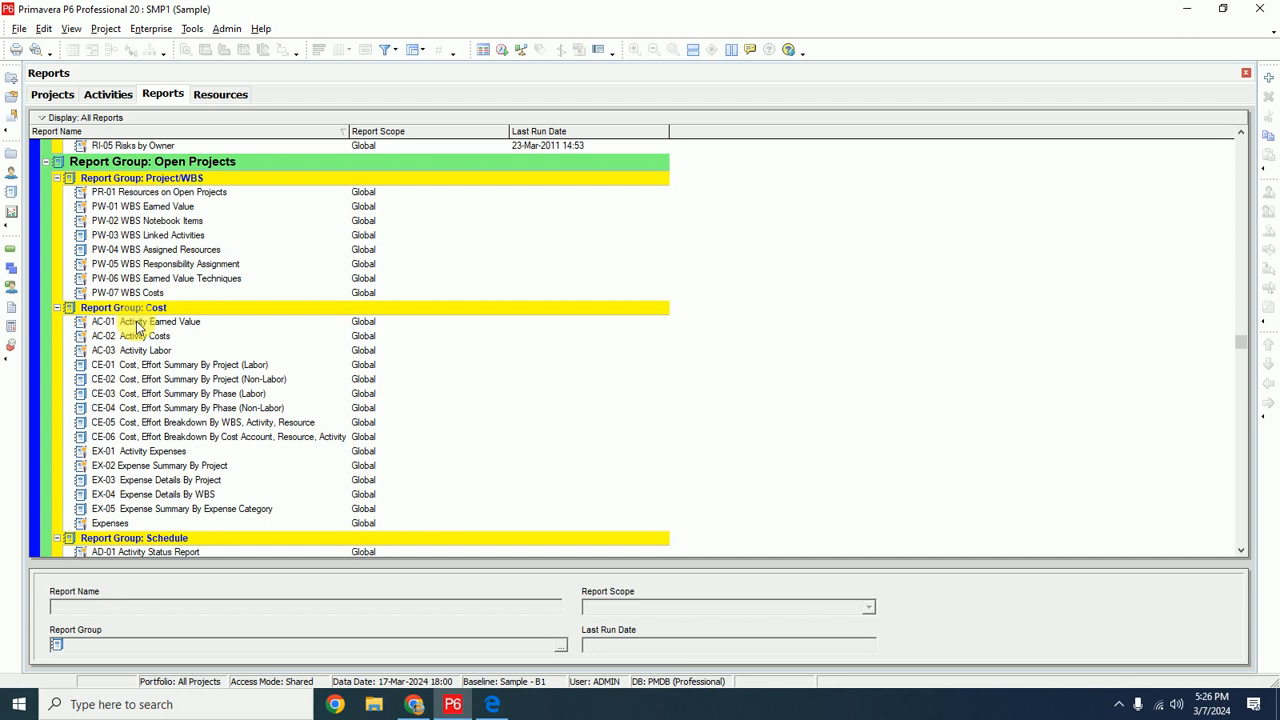
click(133, 325)
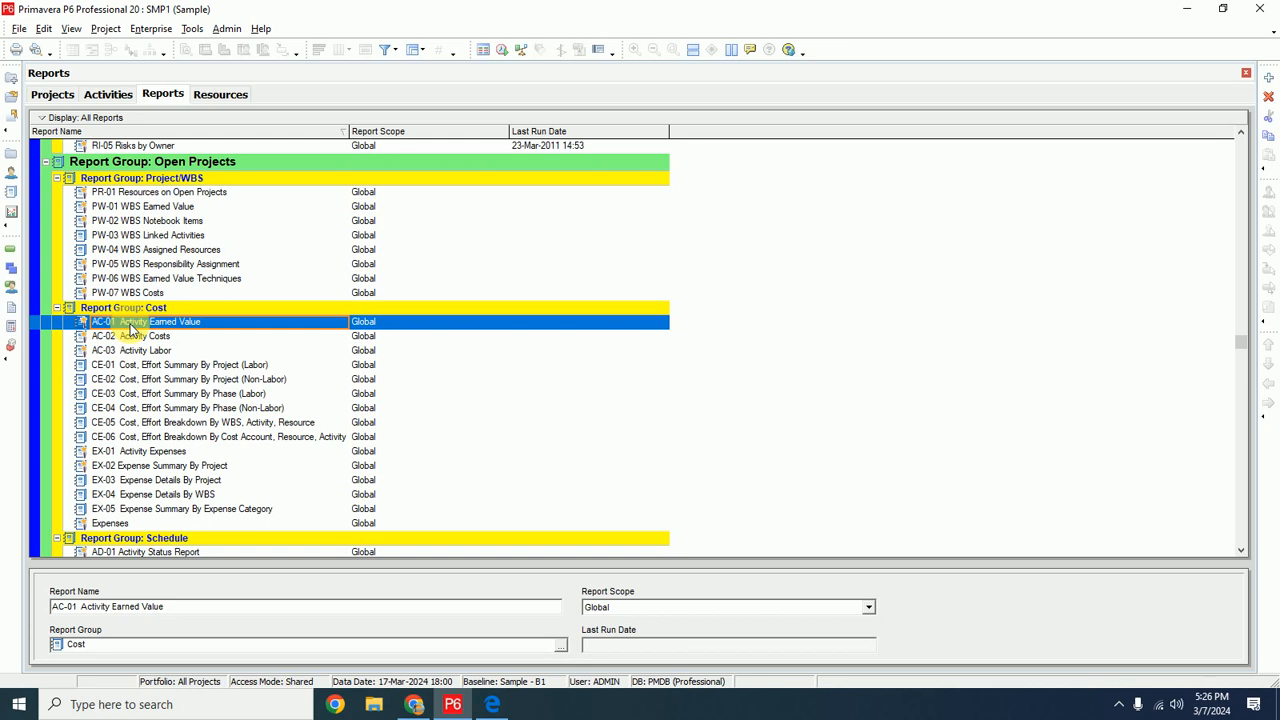
click(130, 328)
right_click(130, 330)
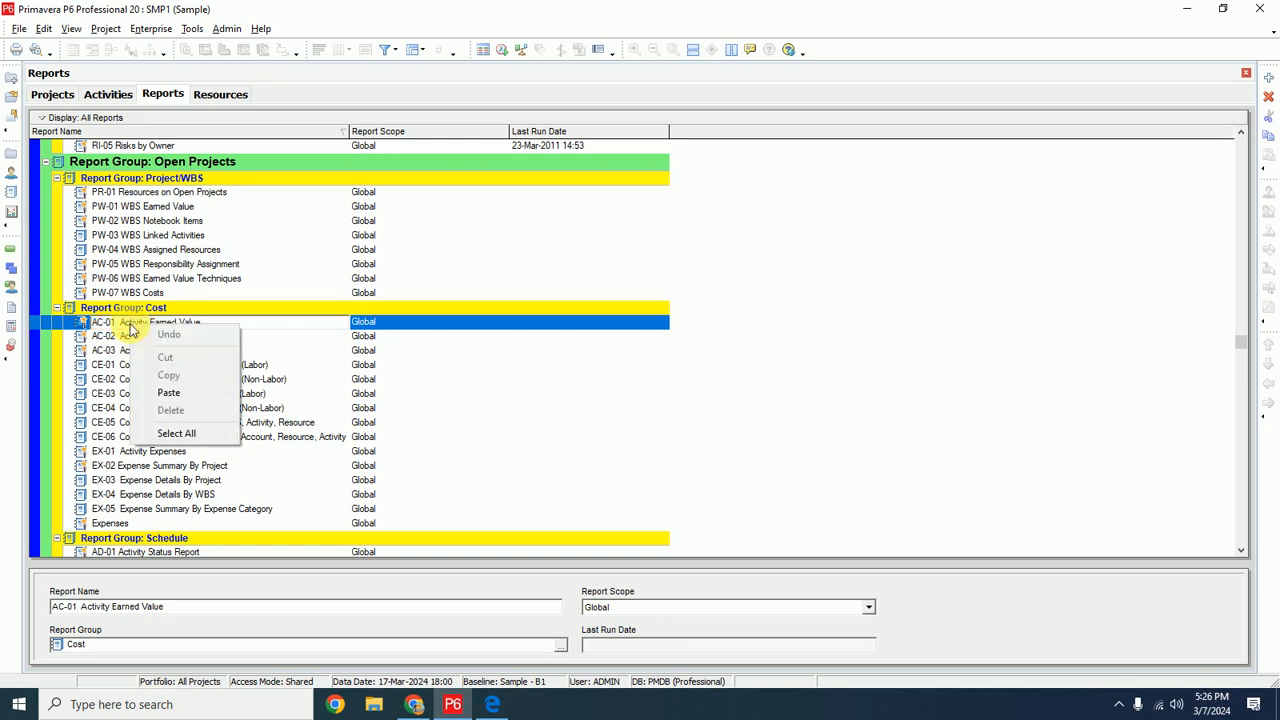
click(115, 327)
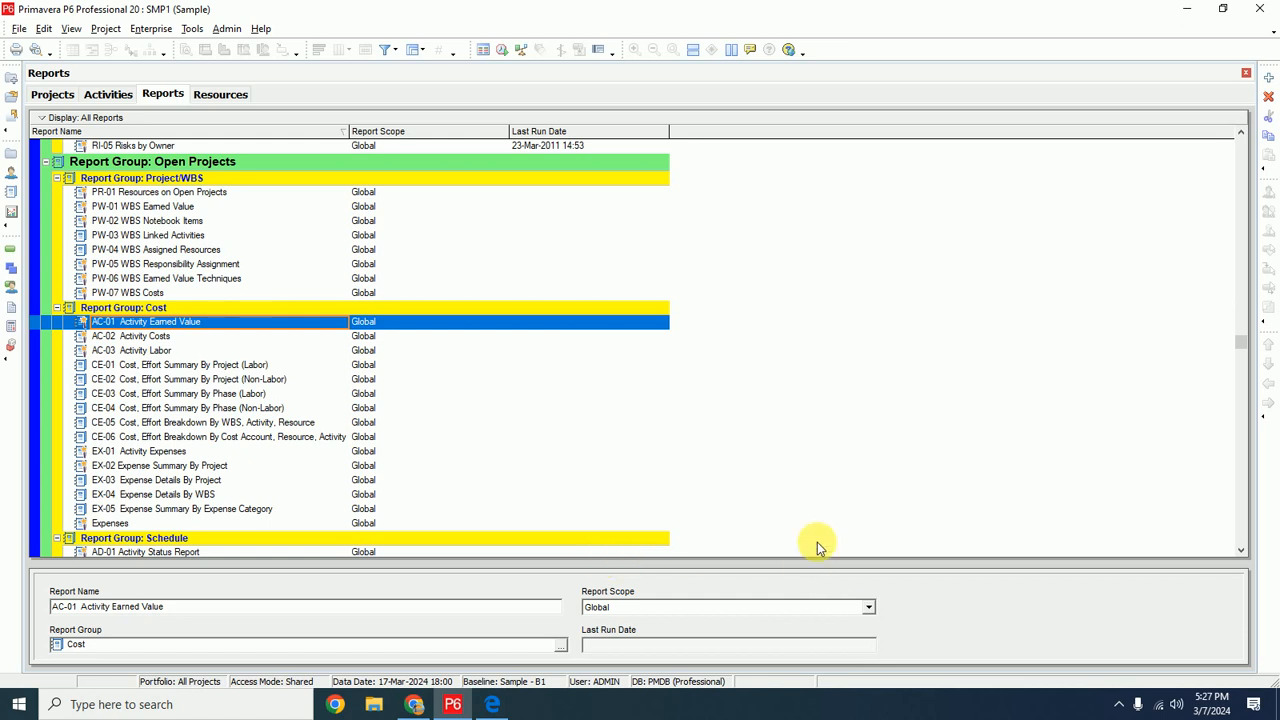
click(124, 310)
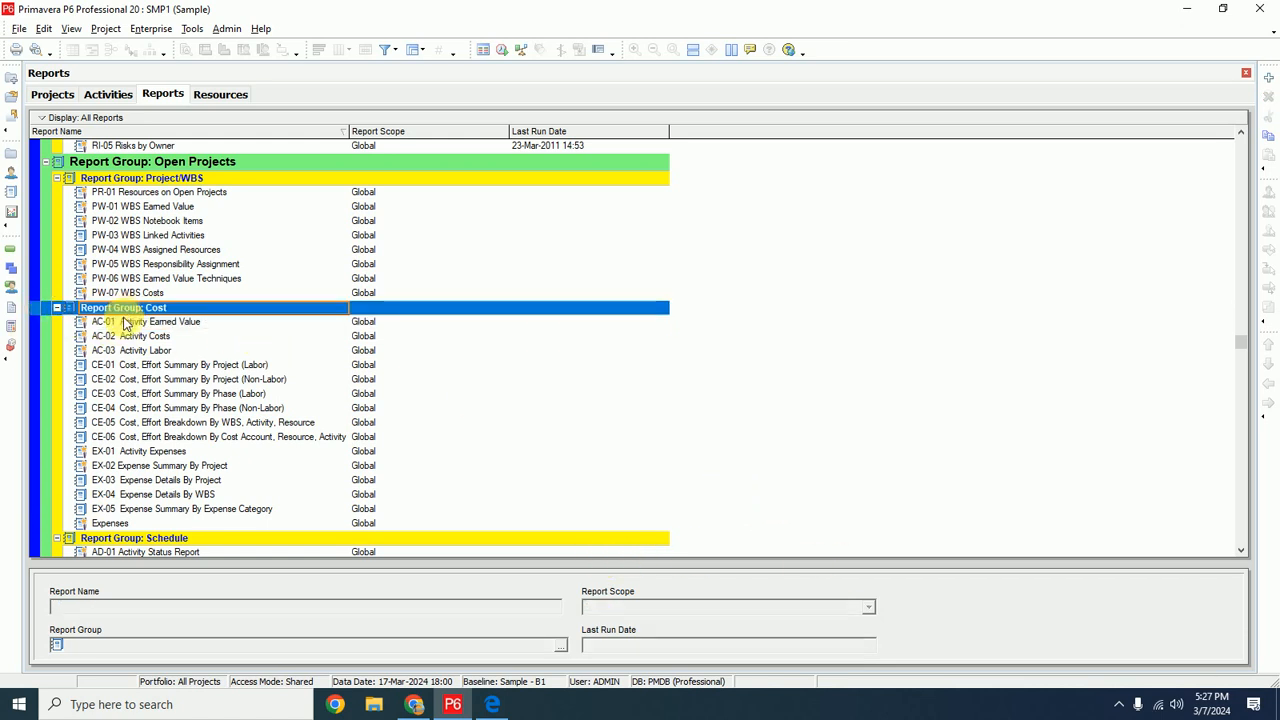
Open the AC-01 Activity Earned Value report for modification in a maximized Report Editor and preview its printed output
click(124, 322)
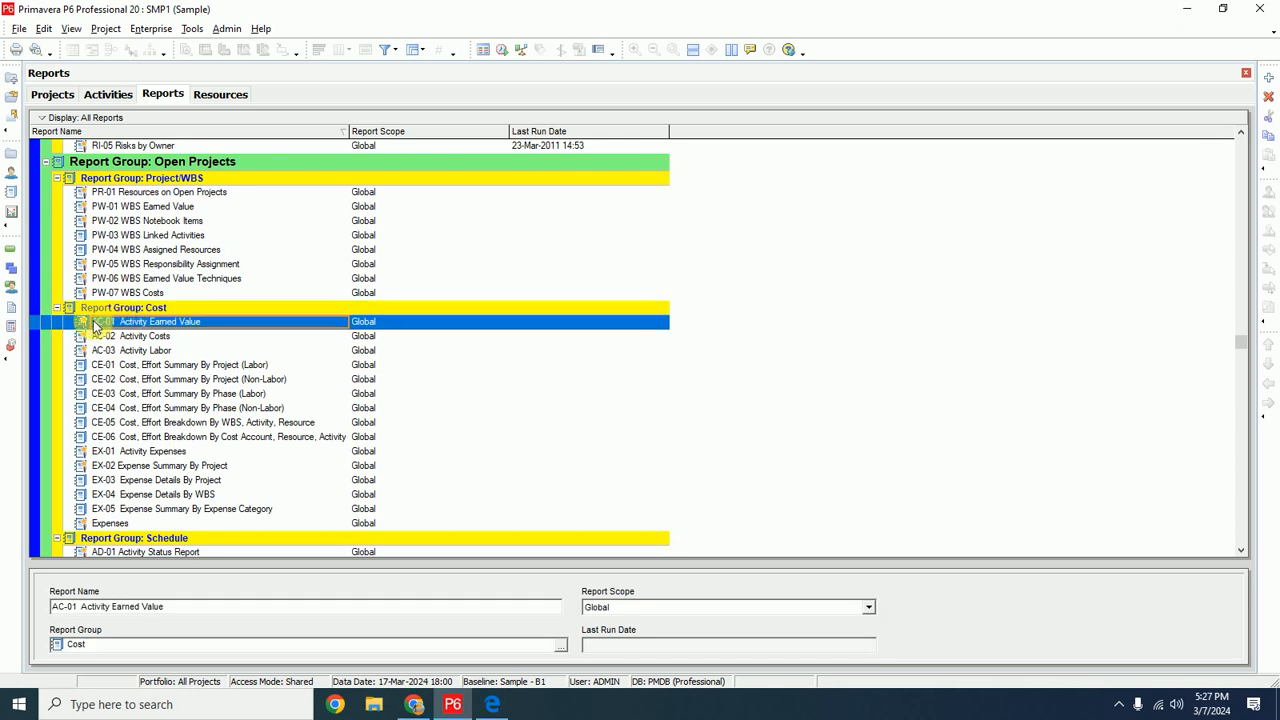
right_click(85, 325)
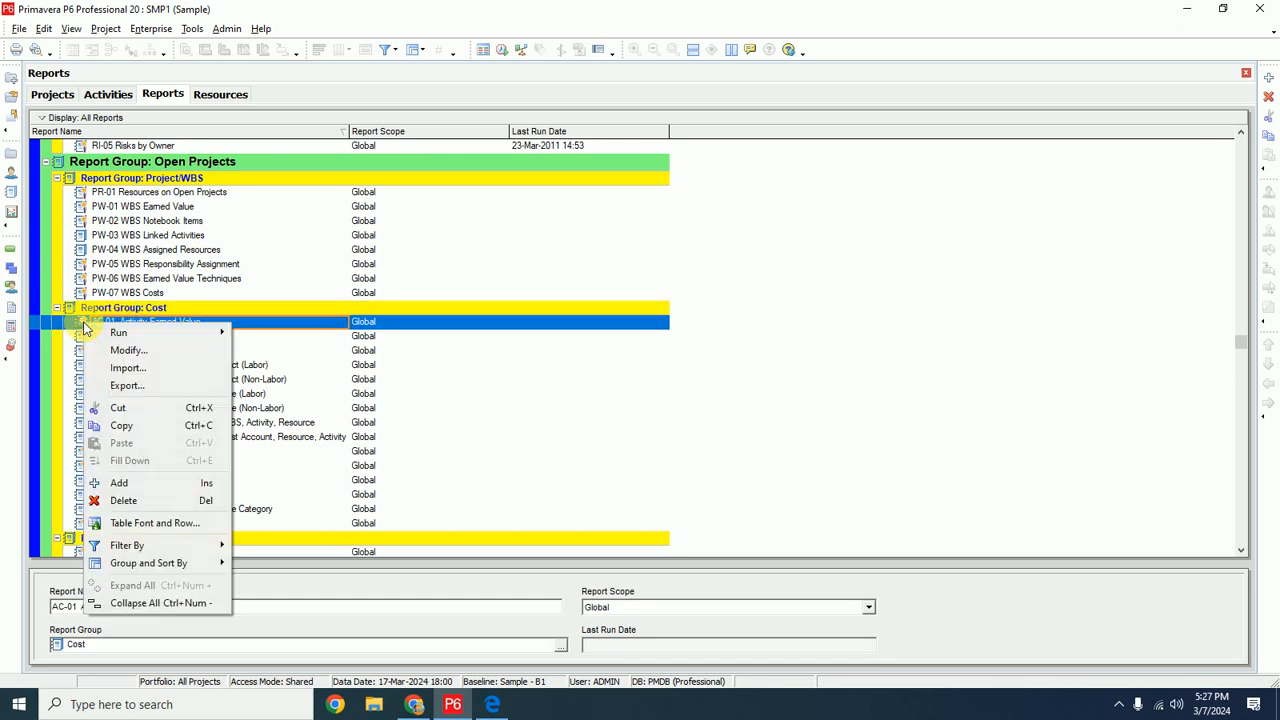
click(125, 350)
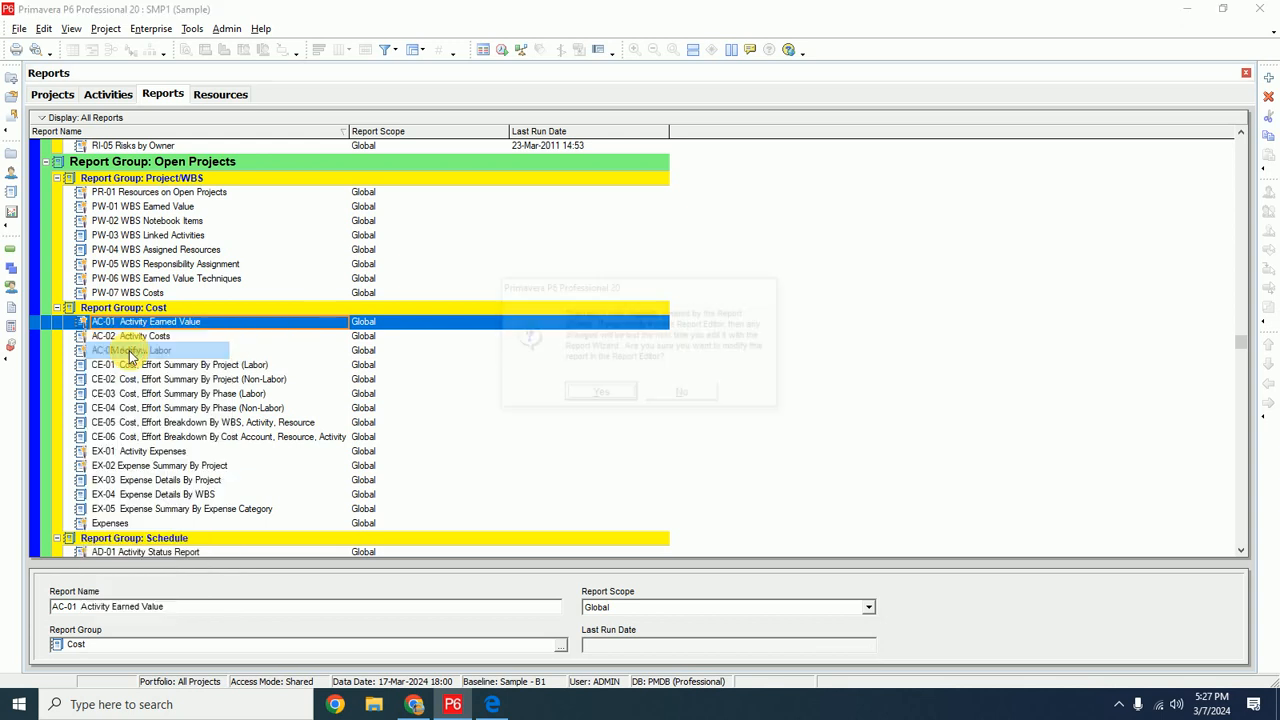
click(596, 395)
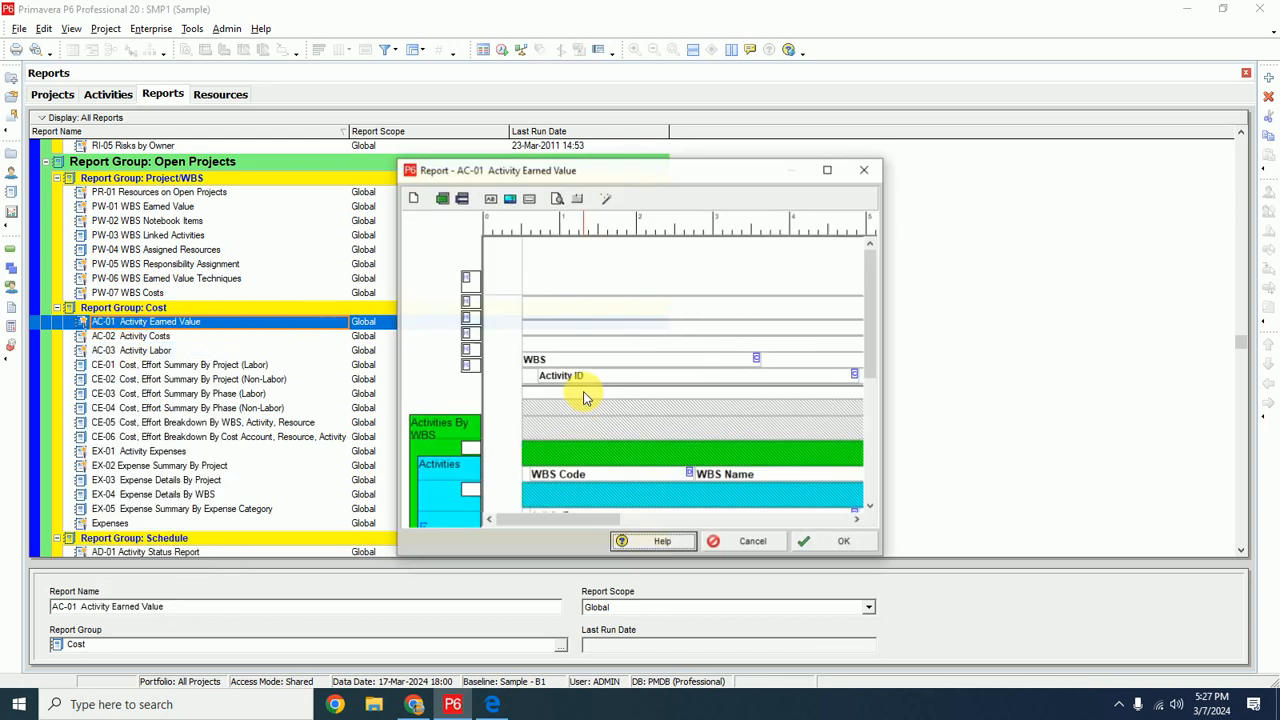
click(828, 172)
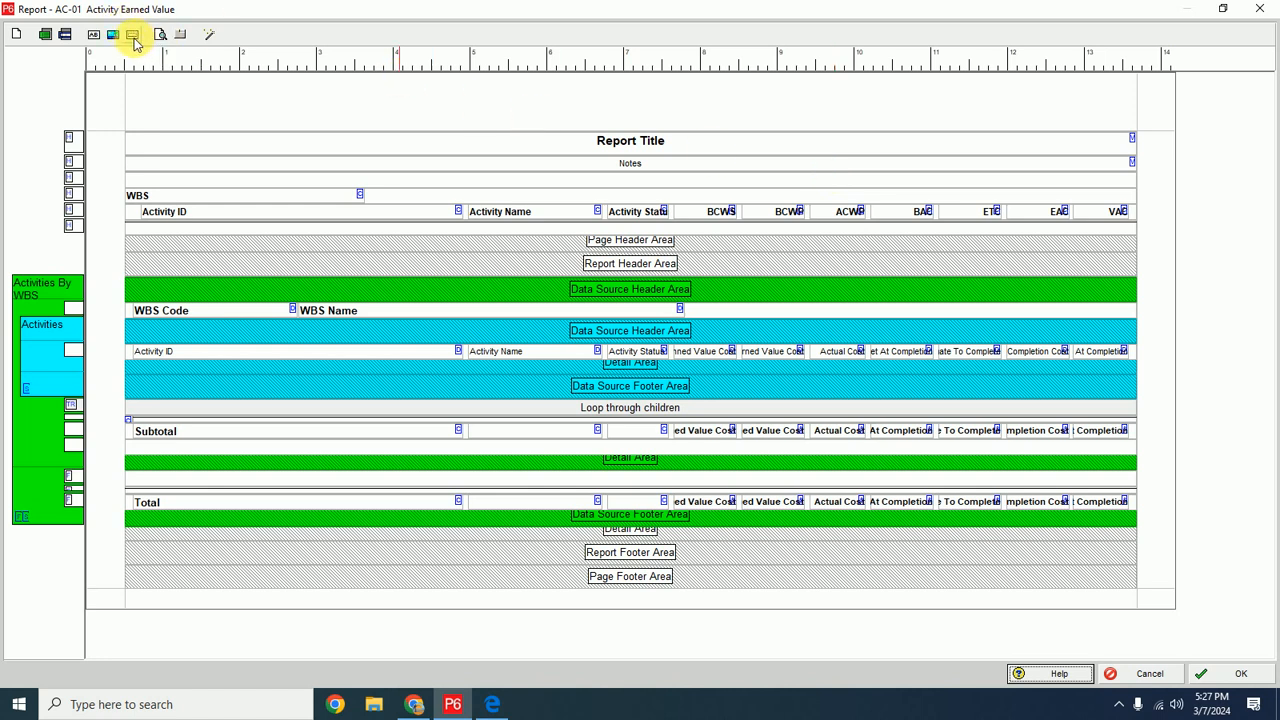
click(159, 36)
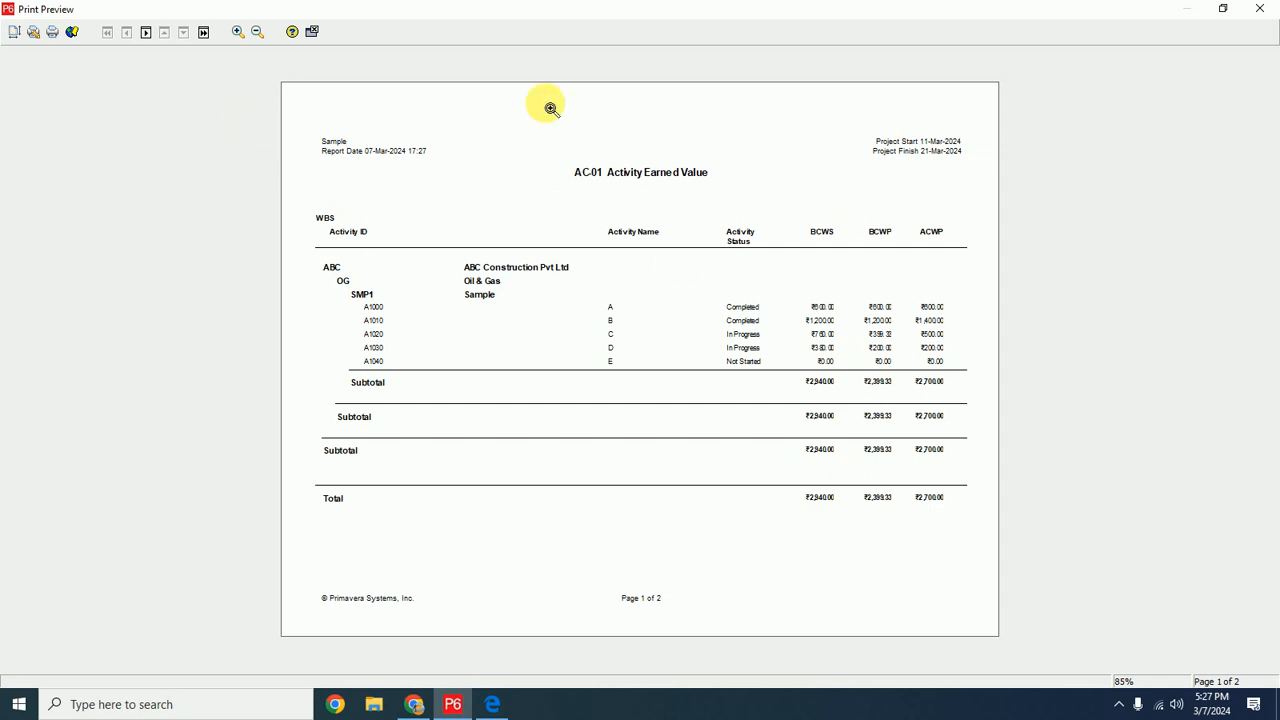
click(1257, 12)
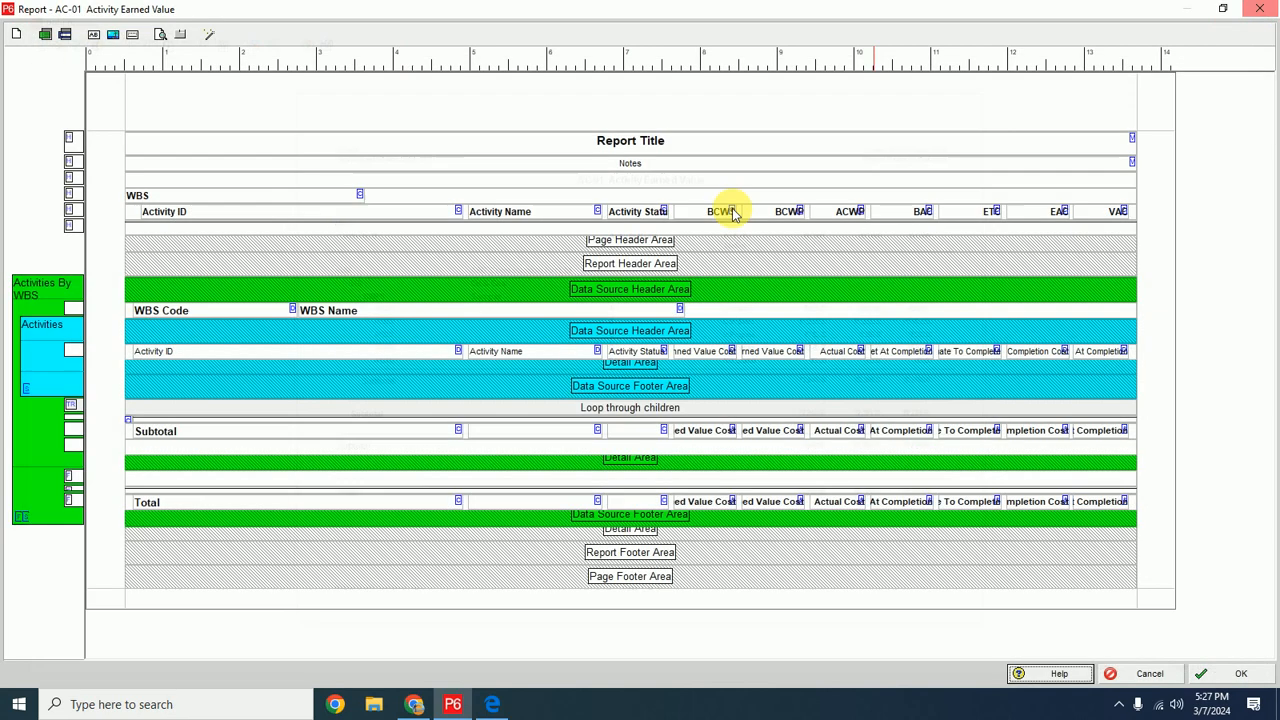
Start the Report Wizard for this report and proceed to subject area configuration with Activities as the only subject area
click(209, 38)
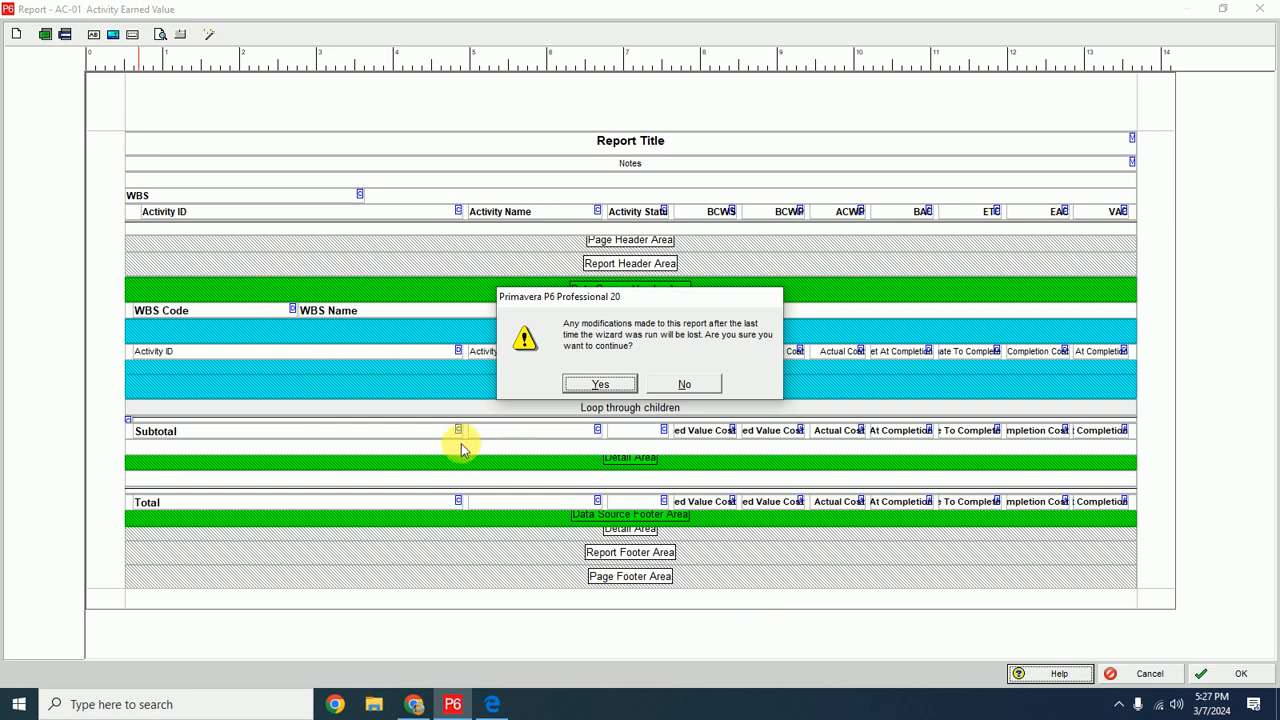
click(601, 384)
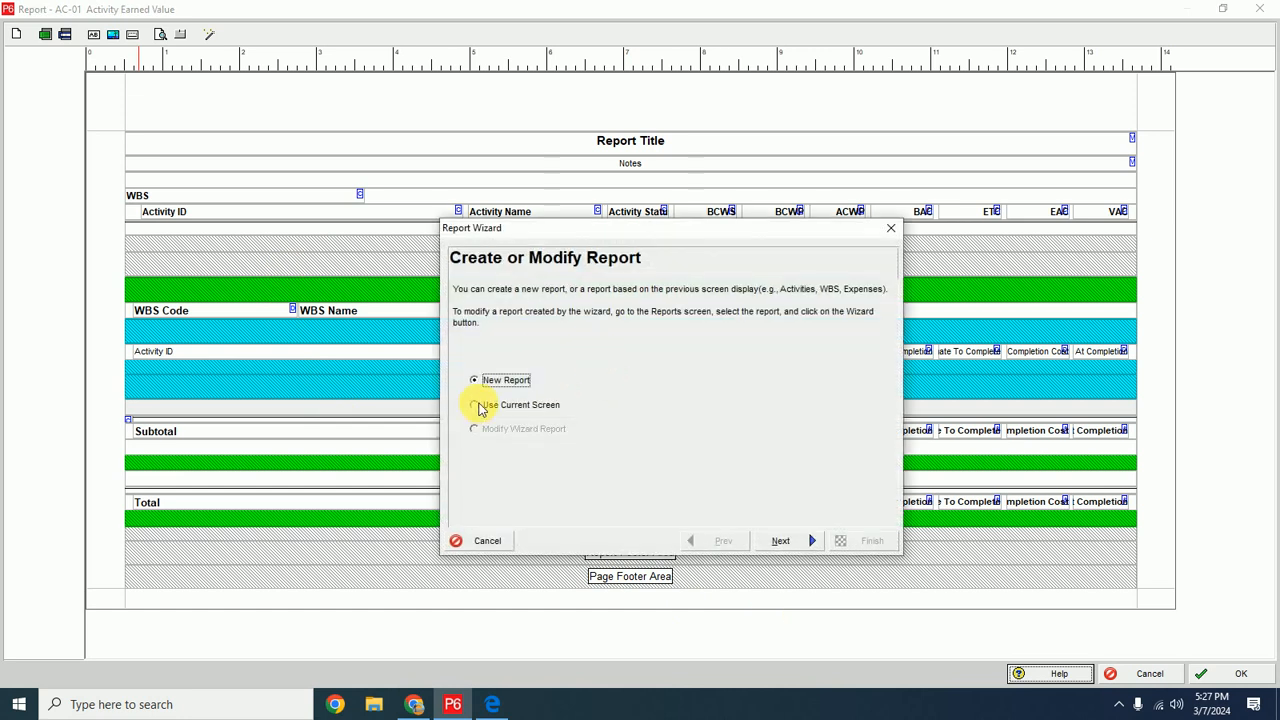
click(481, 406)
click(780, 541)
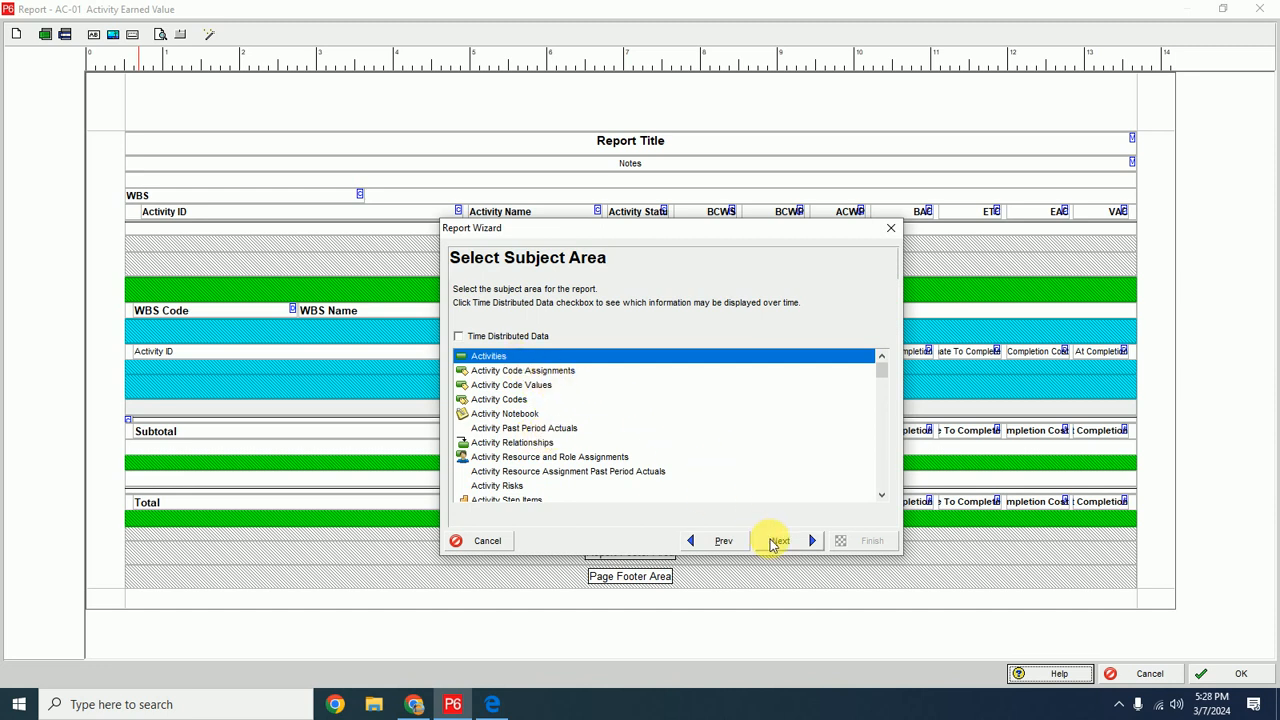
click(776, 541)
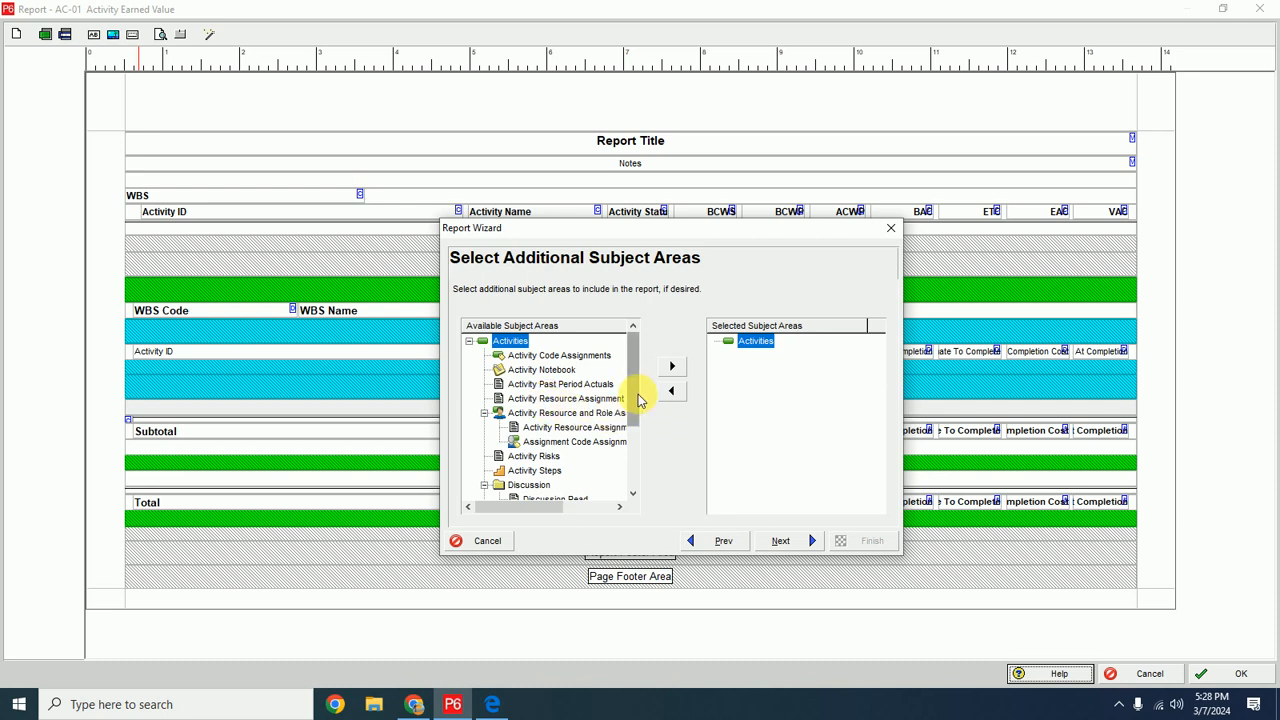
mouse_move(637, 394)
mouse_down()
mouse_move(637, 461)
mouse_move(634, 389)
mouse_up()
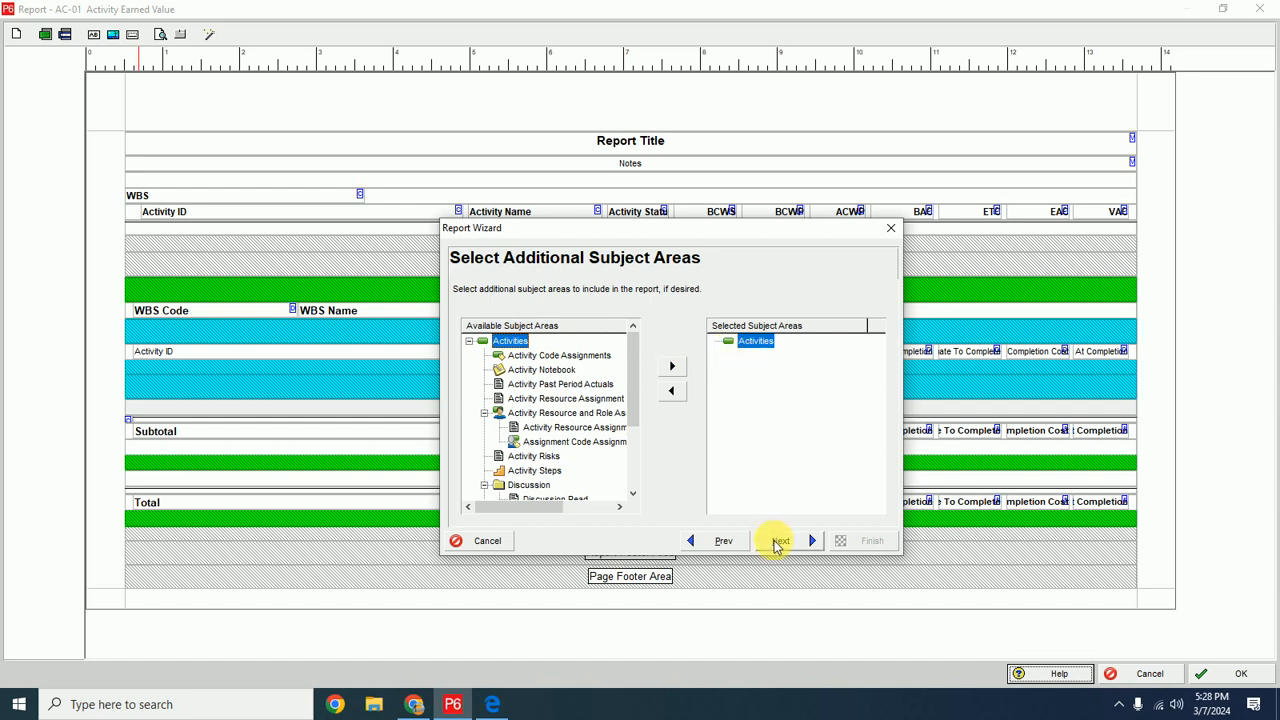
click(778, 543)
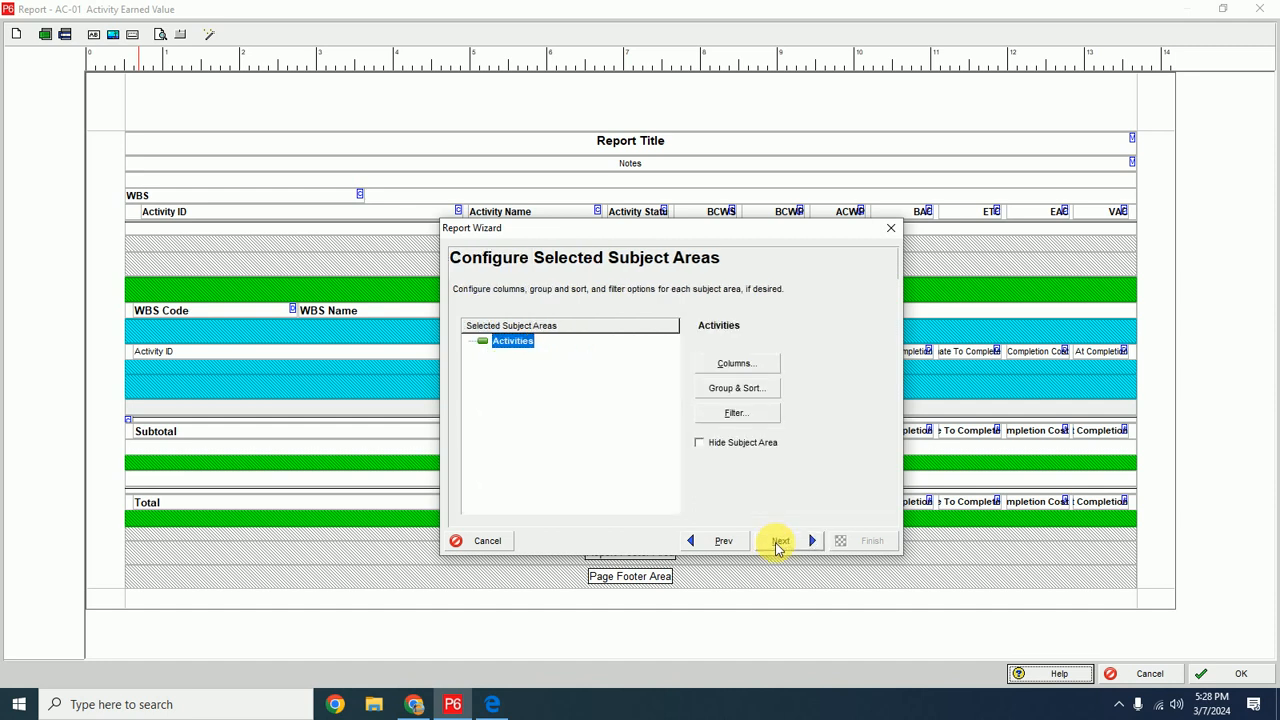
Remove Activity Status, BAC, ETC, EAC and VAC from the Activities subject area's selected report columns
click(738, 364)
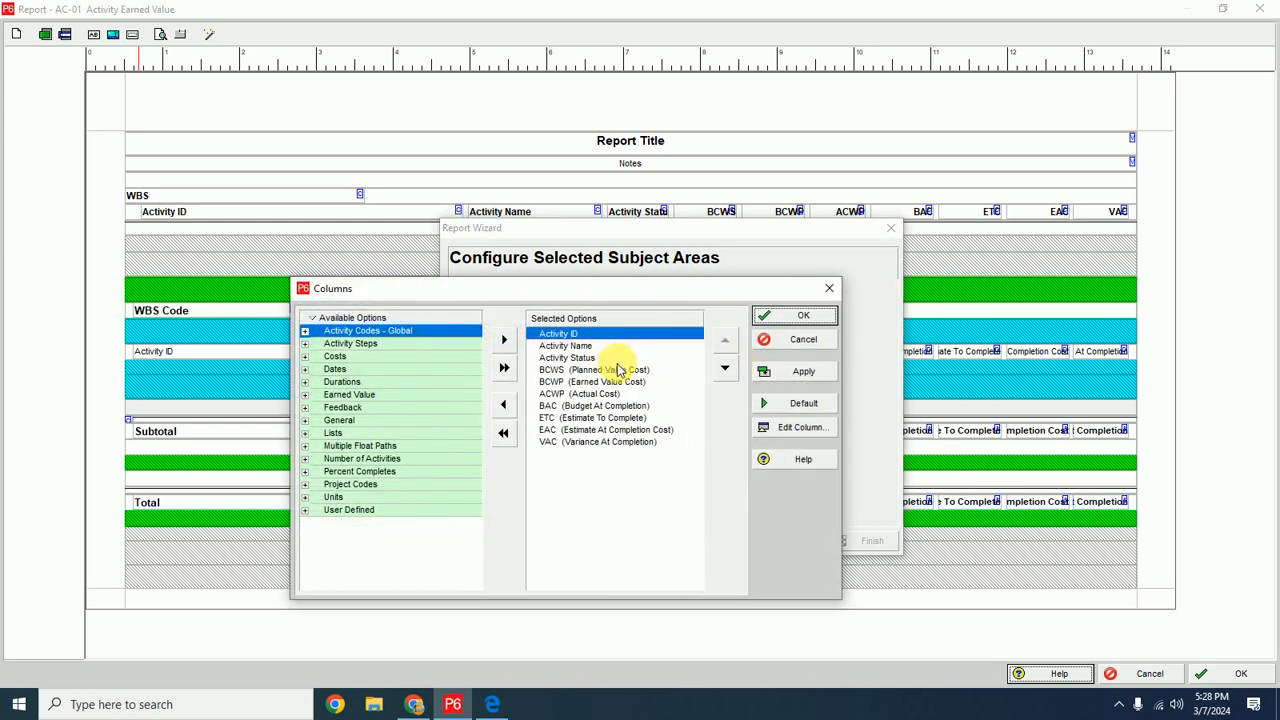
click(564, 358)
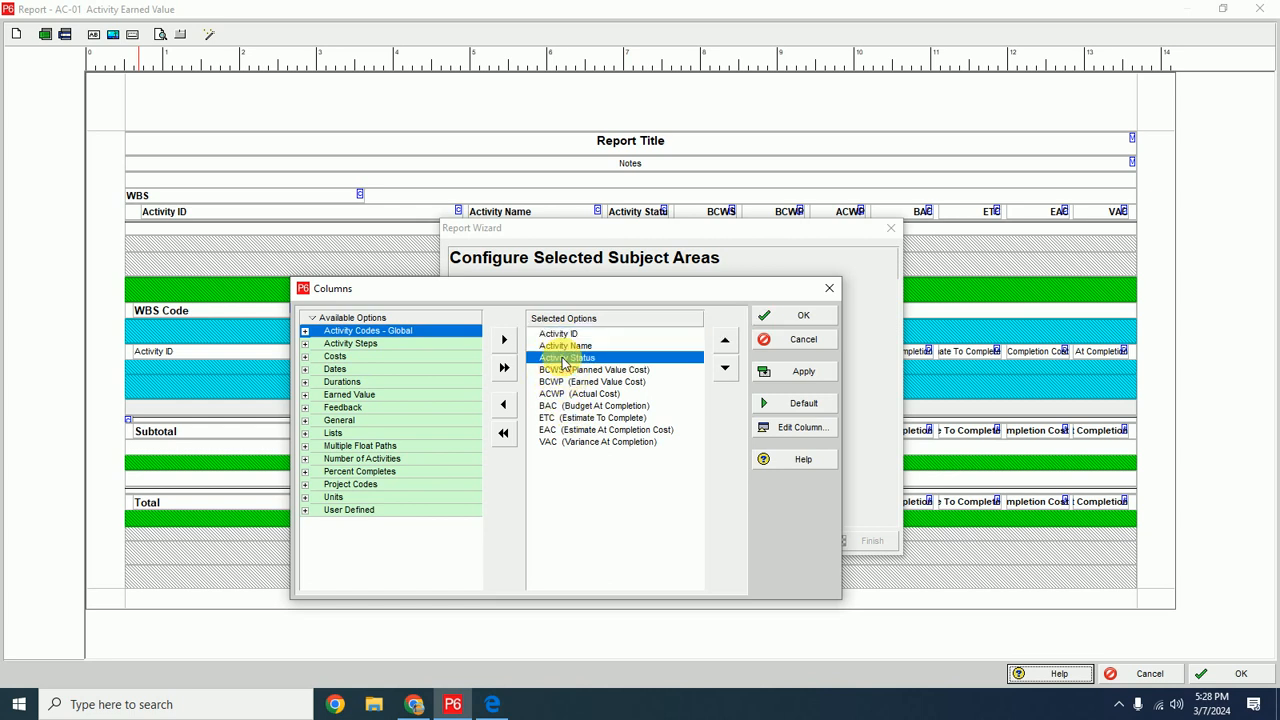
click(504, 407)
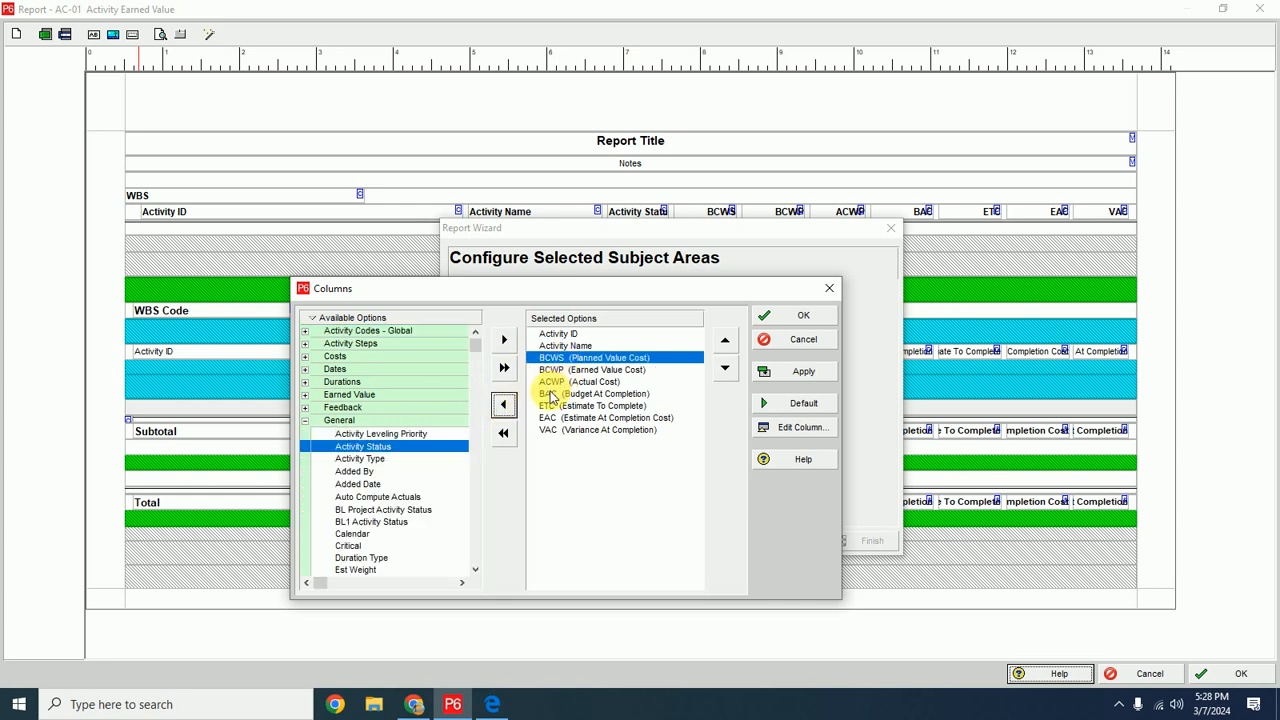
click(548, 393)
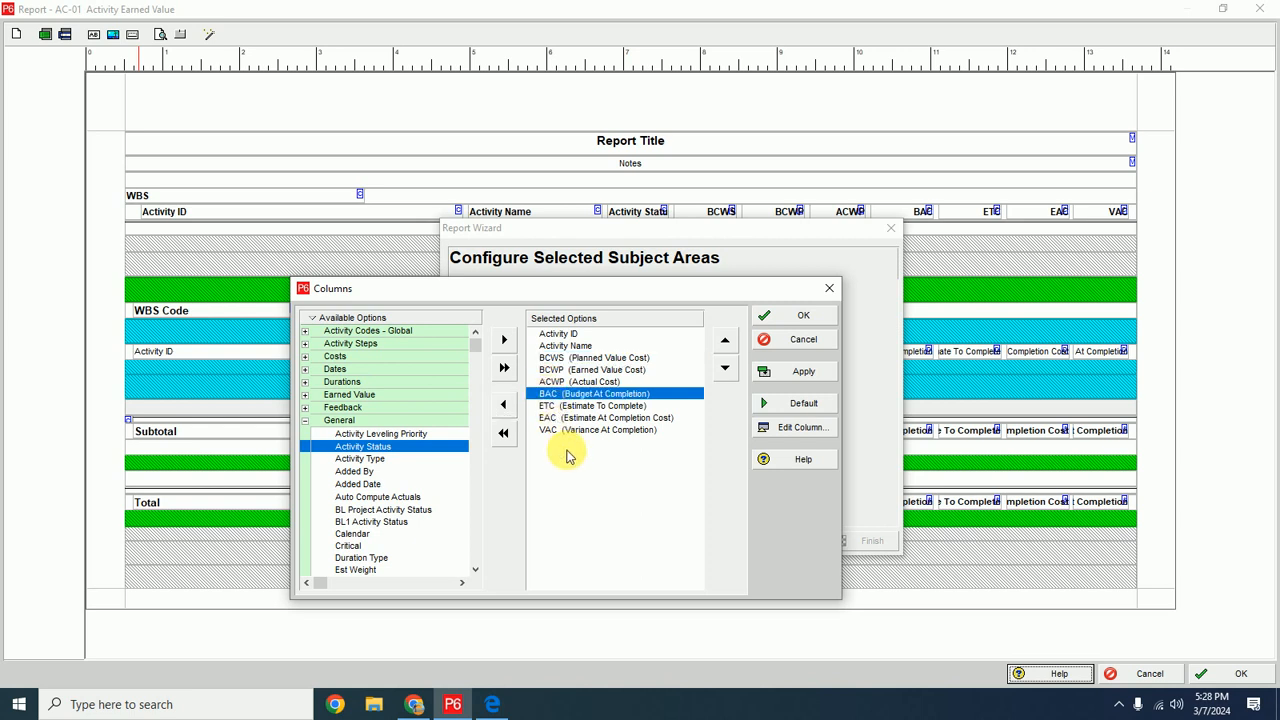
shift+click(558, 430)
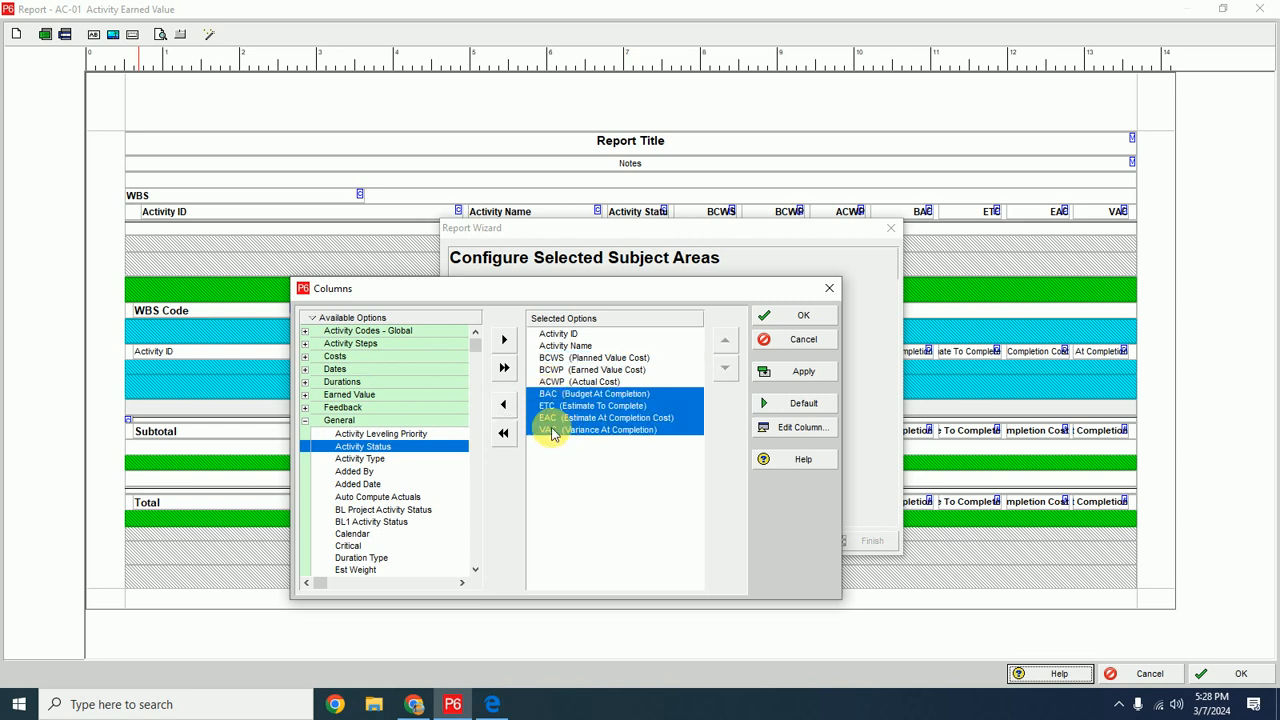
click(505, 404)
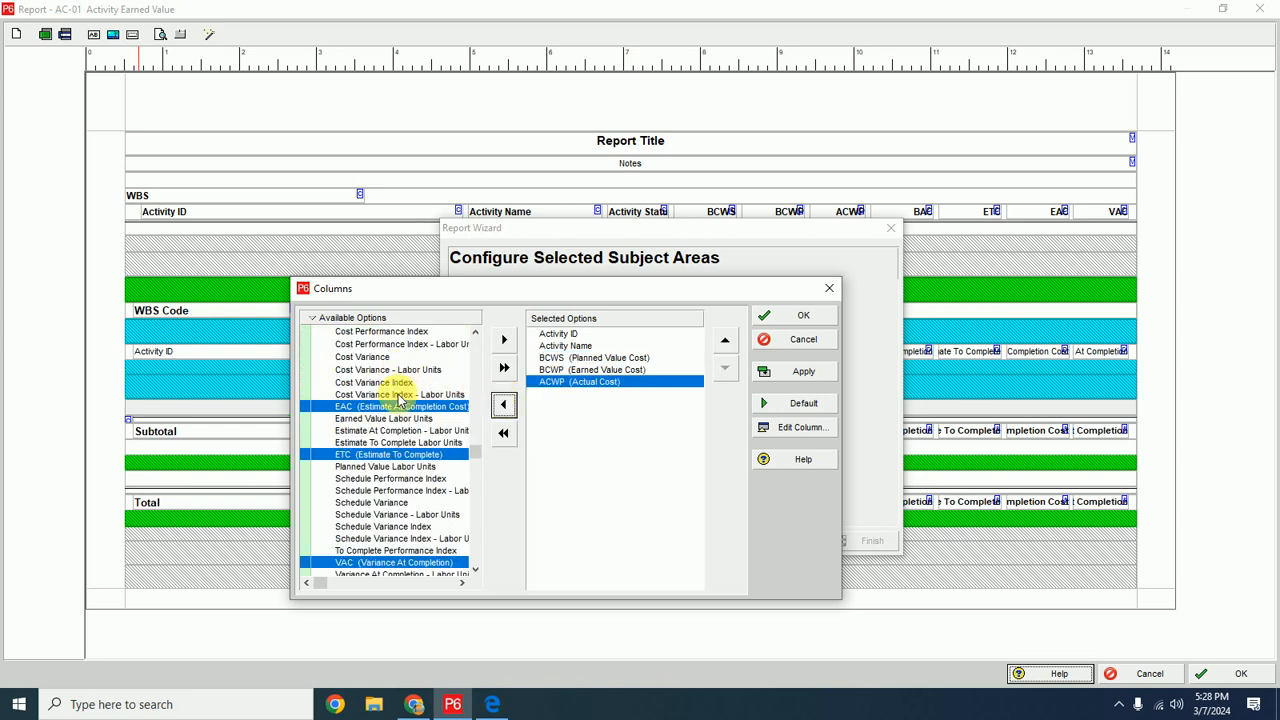
Add Cost Performance Index and Cost Variance from the Earned Value group to the report's selected columns
click(475, 333)
click(475, 333)
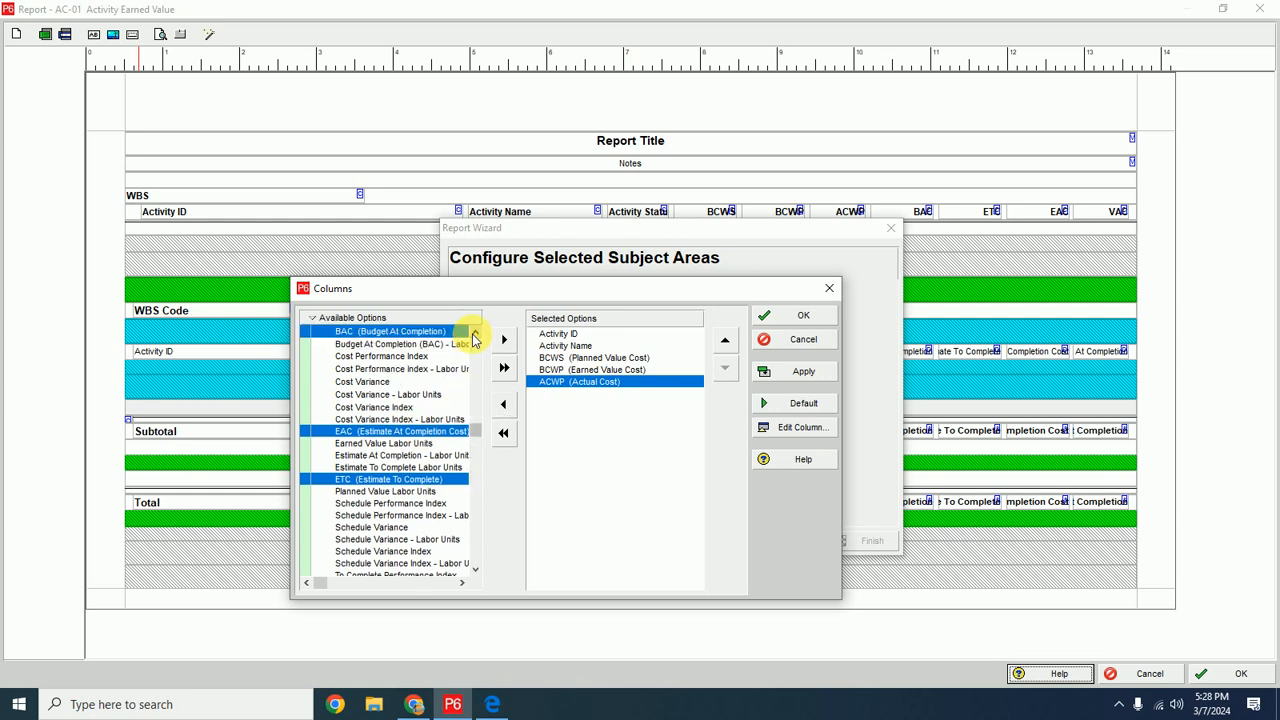
click(475, 333)
click(475, 333)
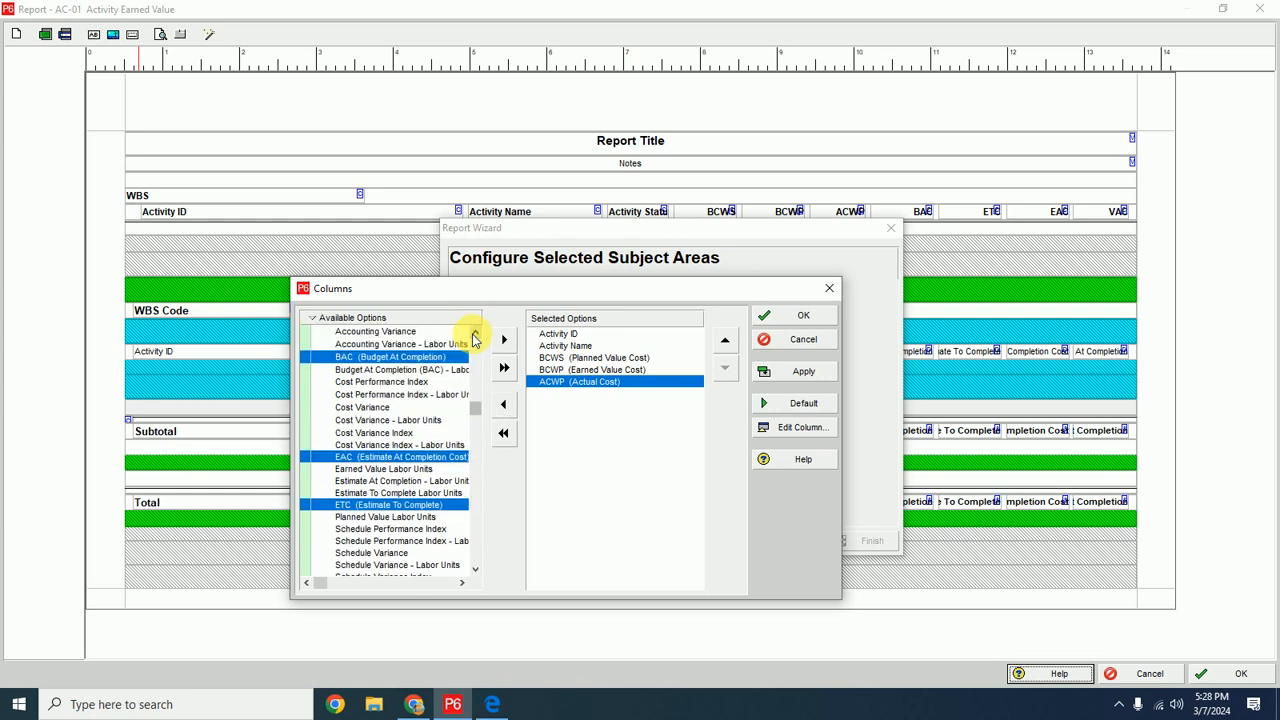
click(390, 383)
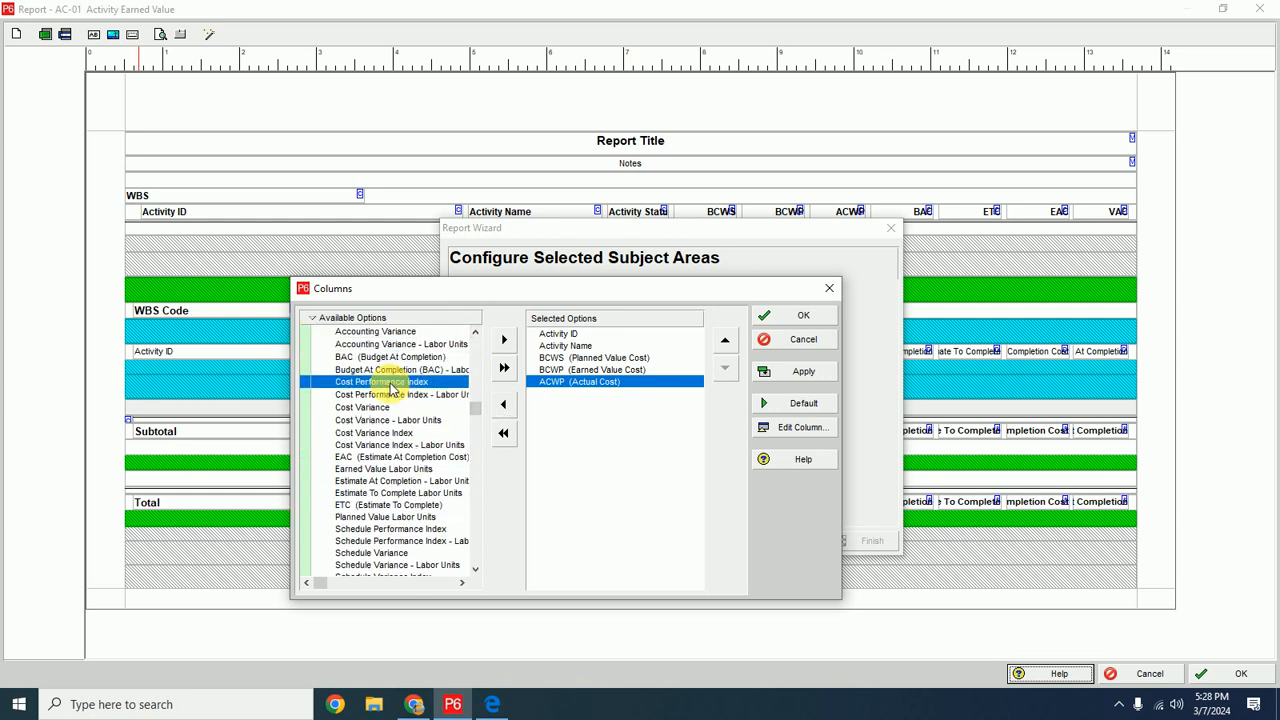
click(504, 340)
click(368, 395)
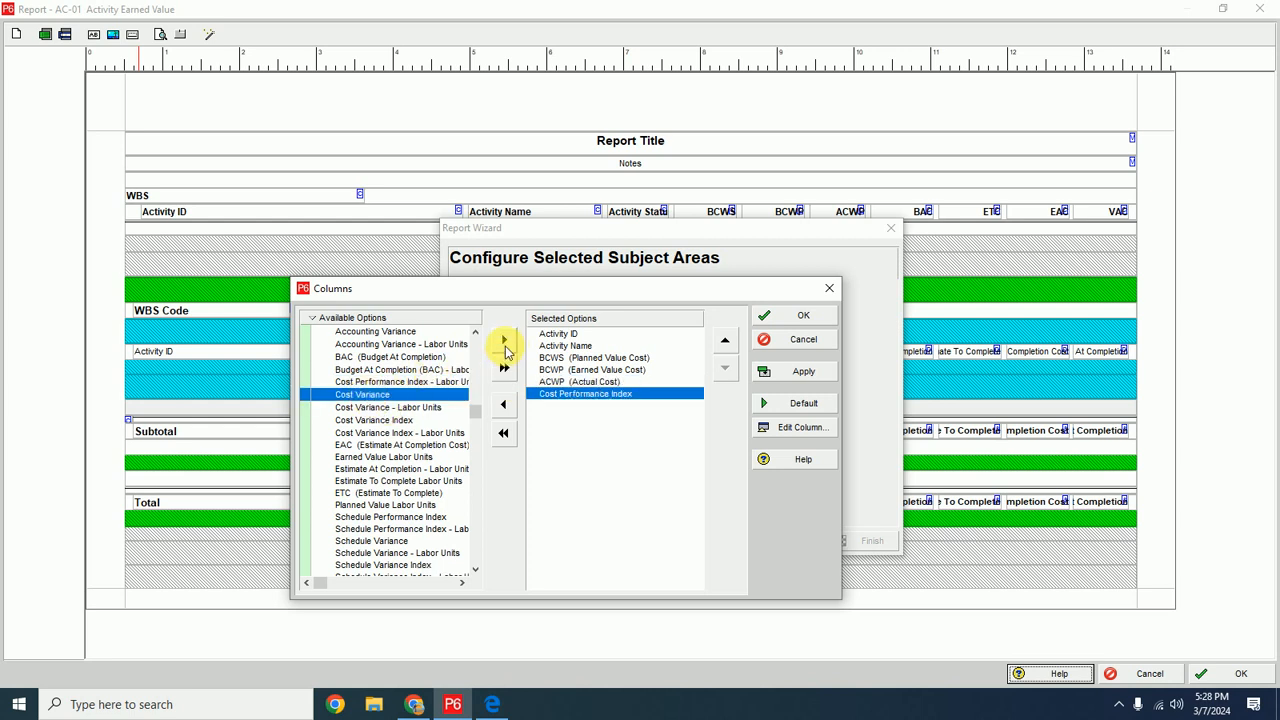
click(504, 340)
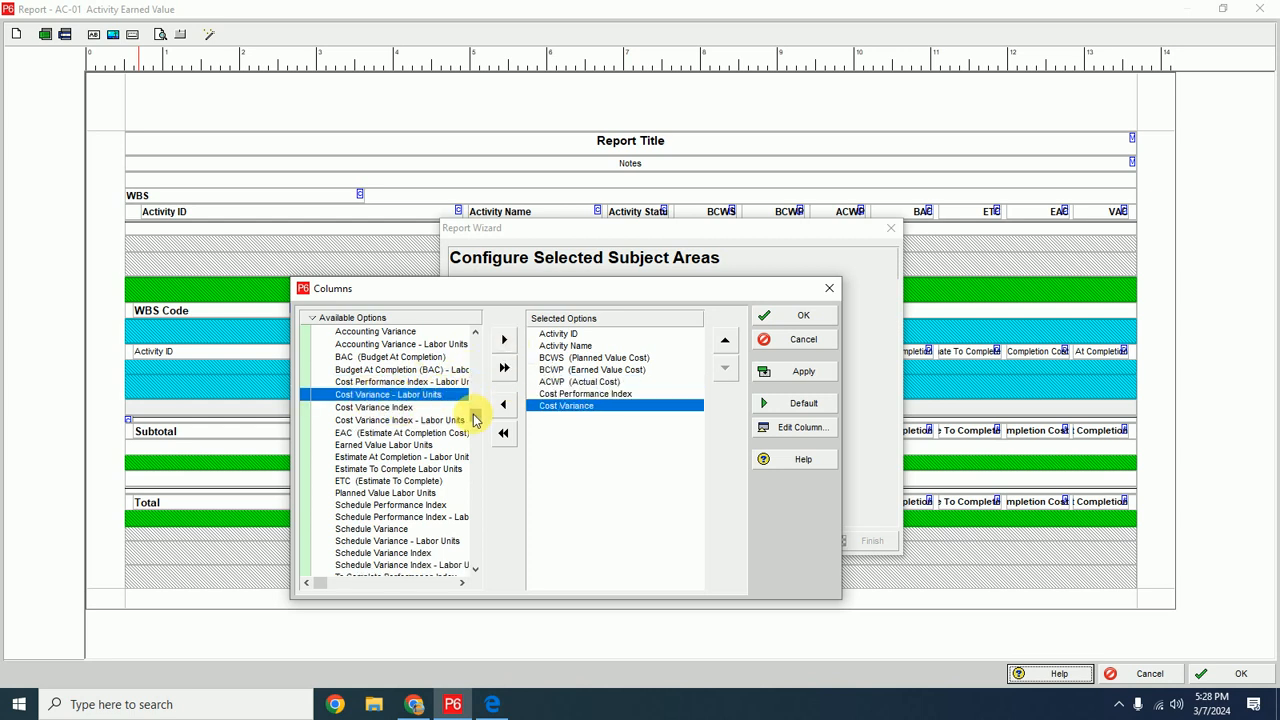
Add Schedule Performance Index and Schedule Variance to the report's selected columns
drag(475, 420, 478, 440)
click(405, 485)
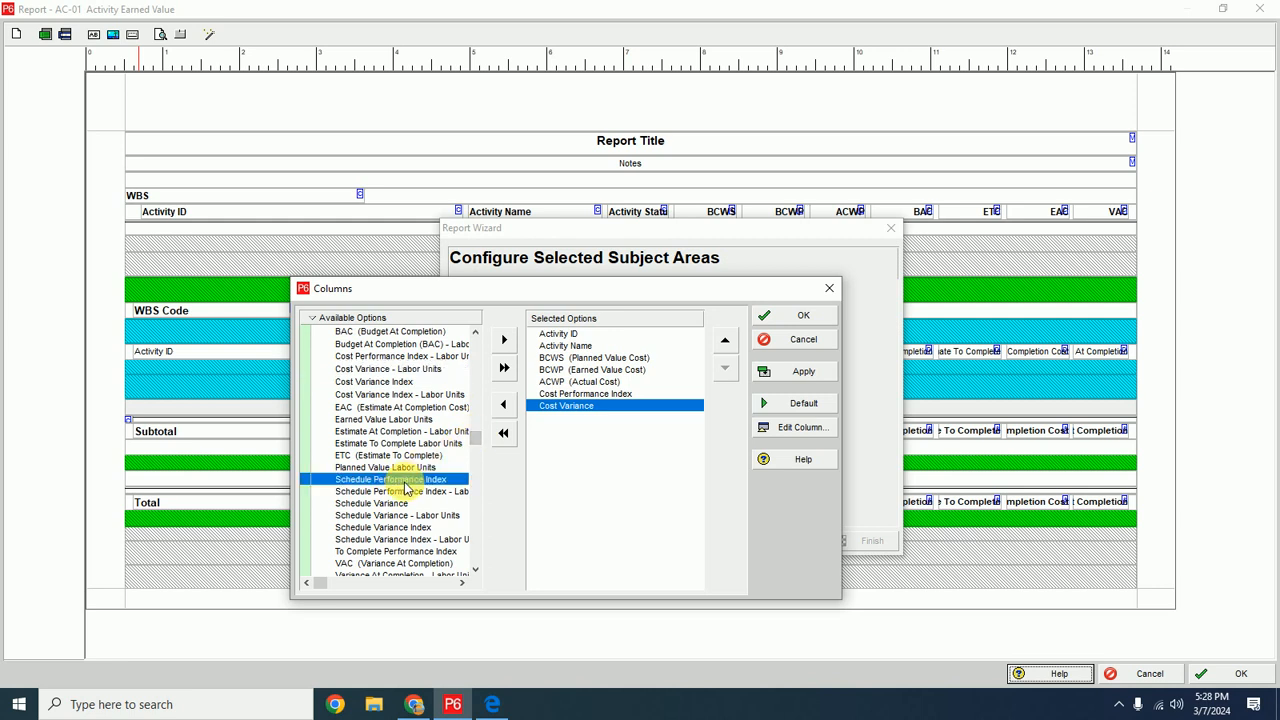
click(504, 341)
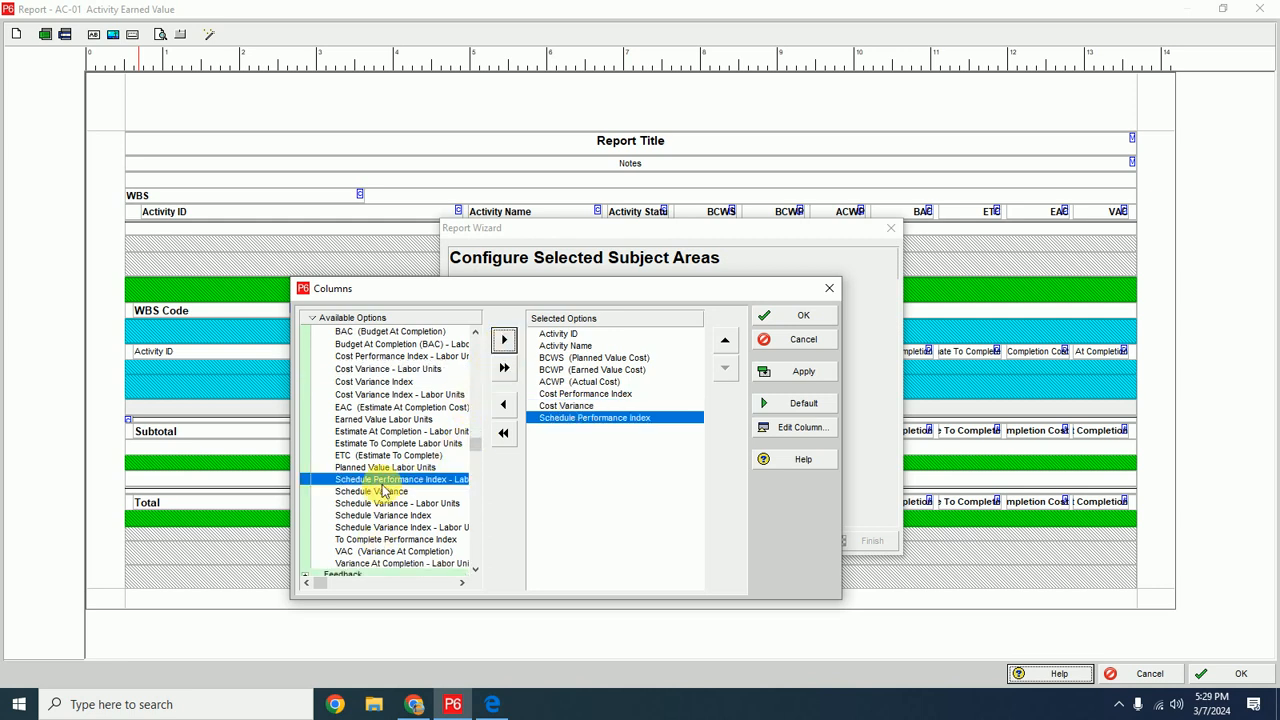
click(378, 491)
click(505, 341)
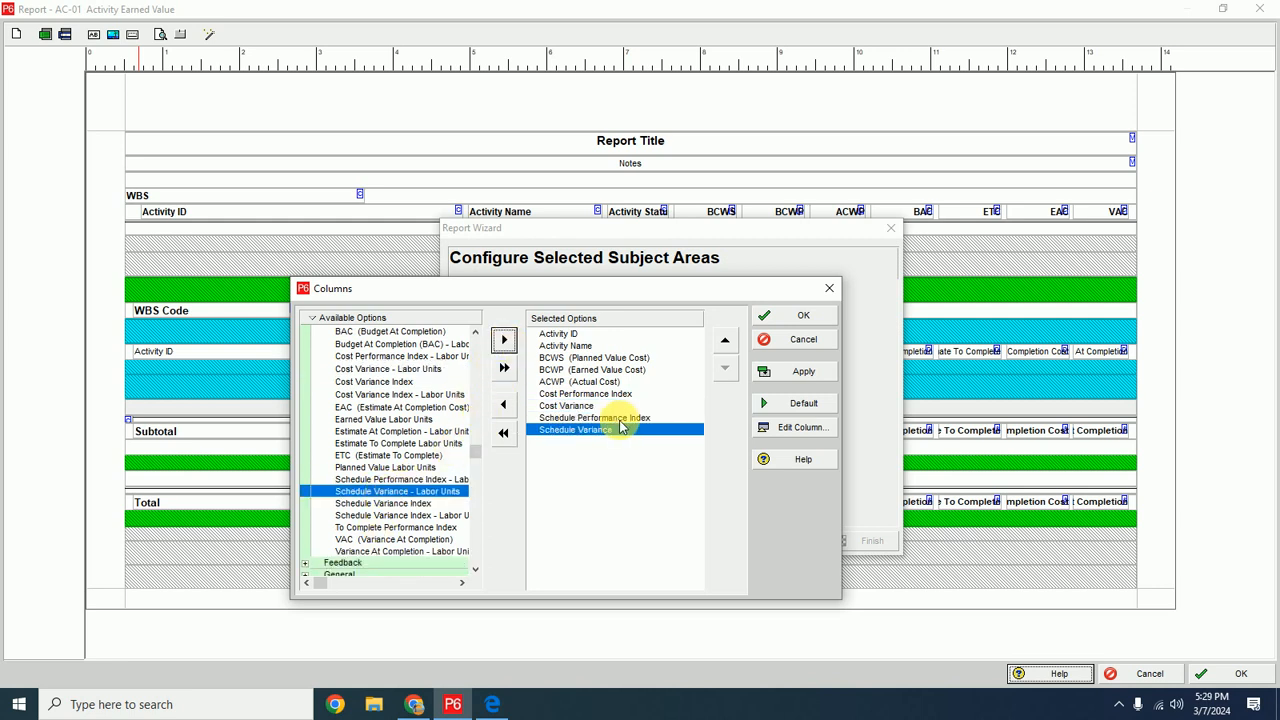
Order the columns after ACWP as Cost Variance, Schedule Variance, Cost Performance Index, Schedule Performance Index, and accept the column selection
ctrl+click(558, 406)
drag(557, 407, 598, 428)
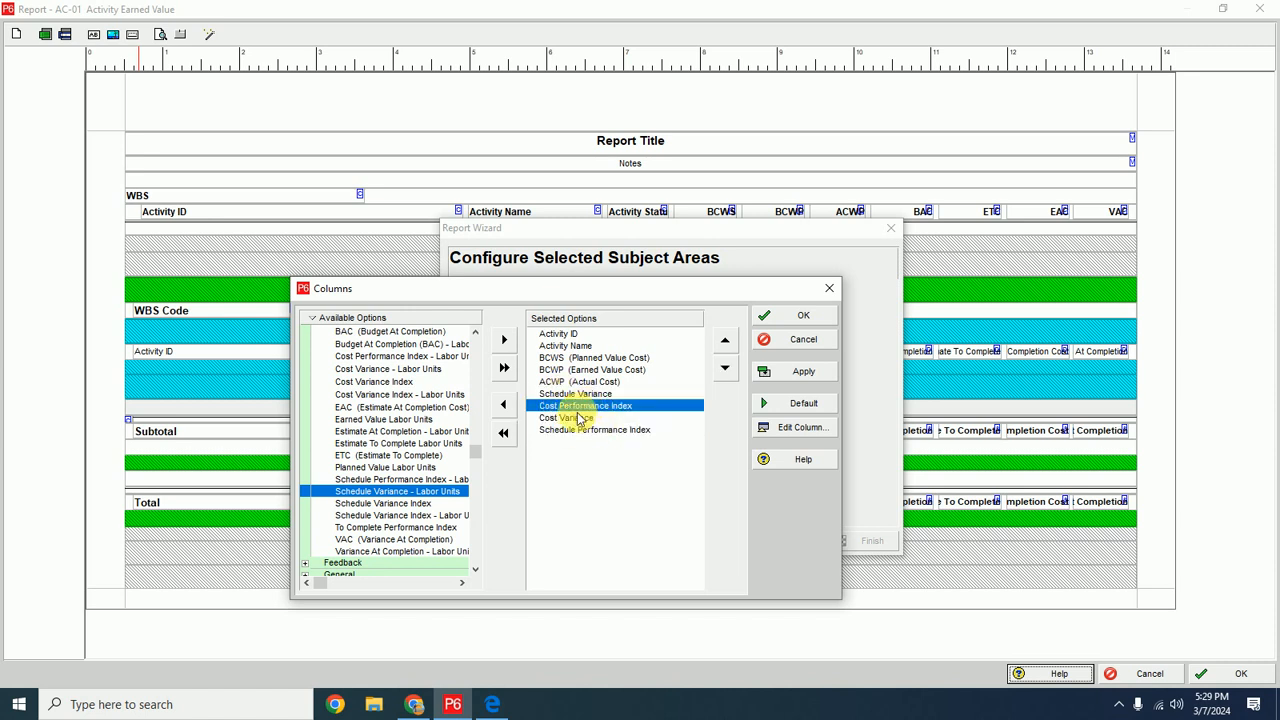
click(569, 418)
ctrl+click(571, 394)
drag(571, 394, 571, 393)
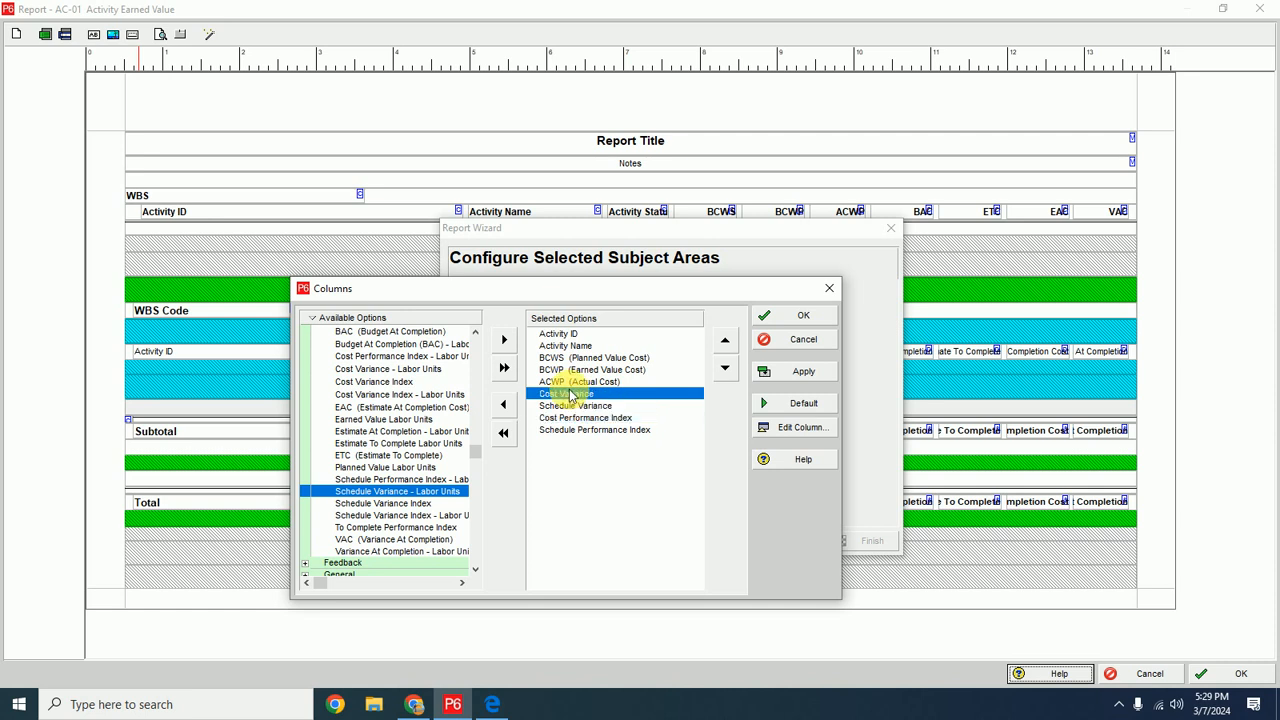
click(790, 371)
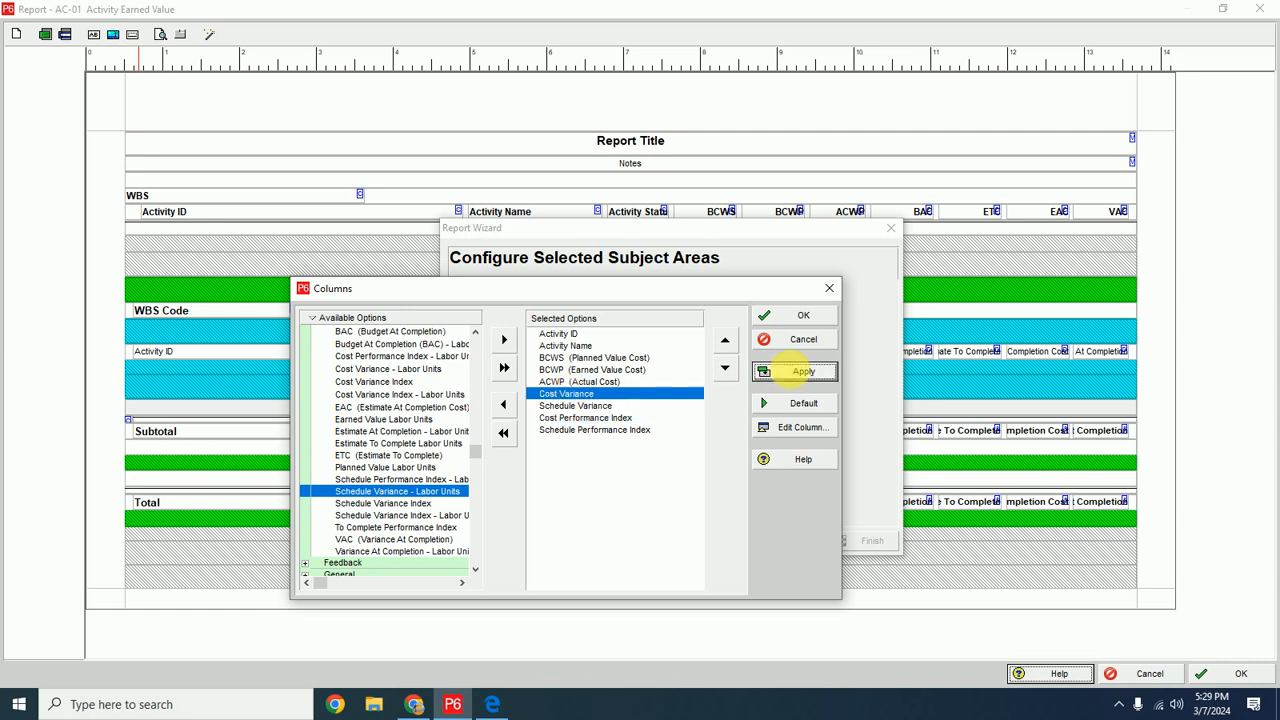
click(800, 315)
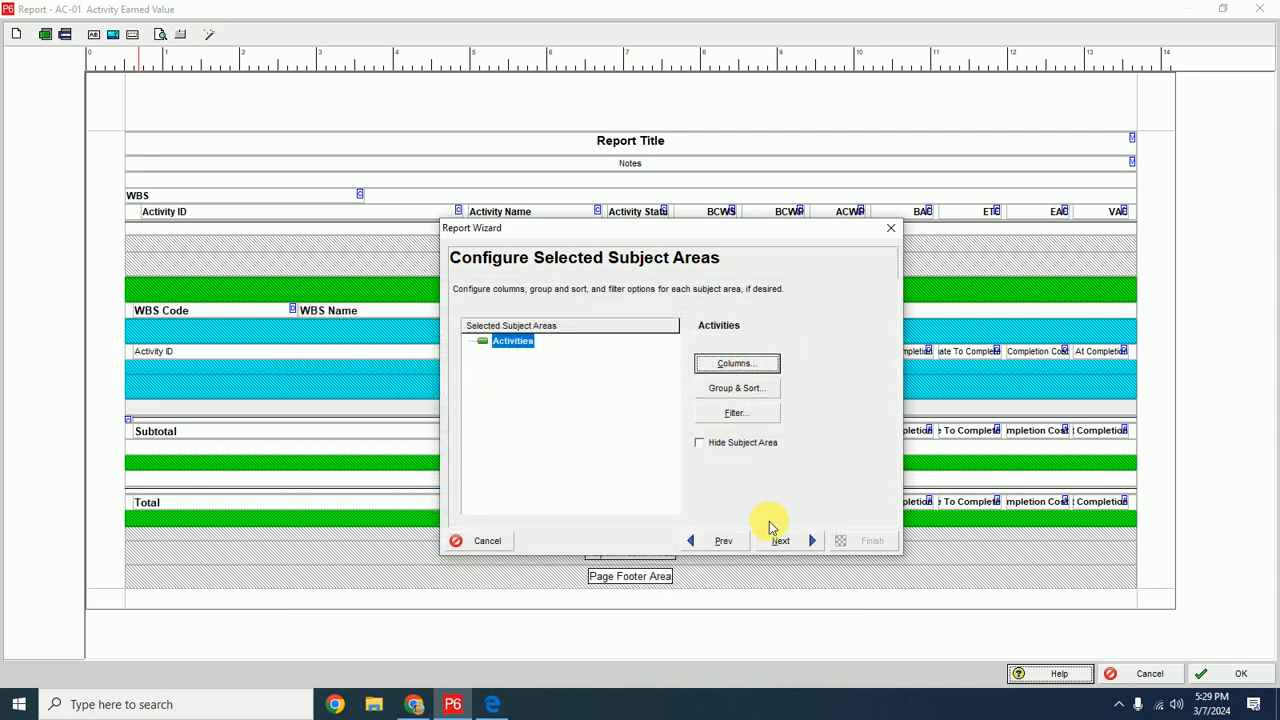
Title the report SAMPLE REPORT, save it and finish the Report Wizard
click(779, 541)
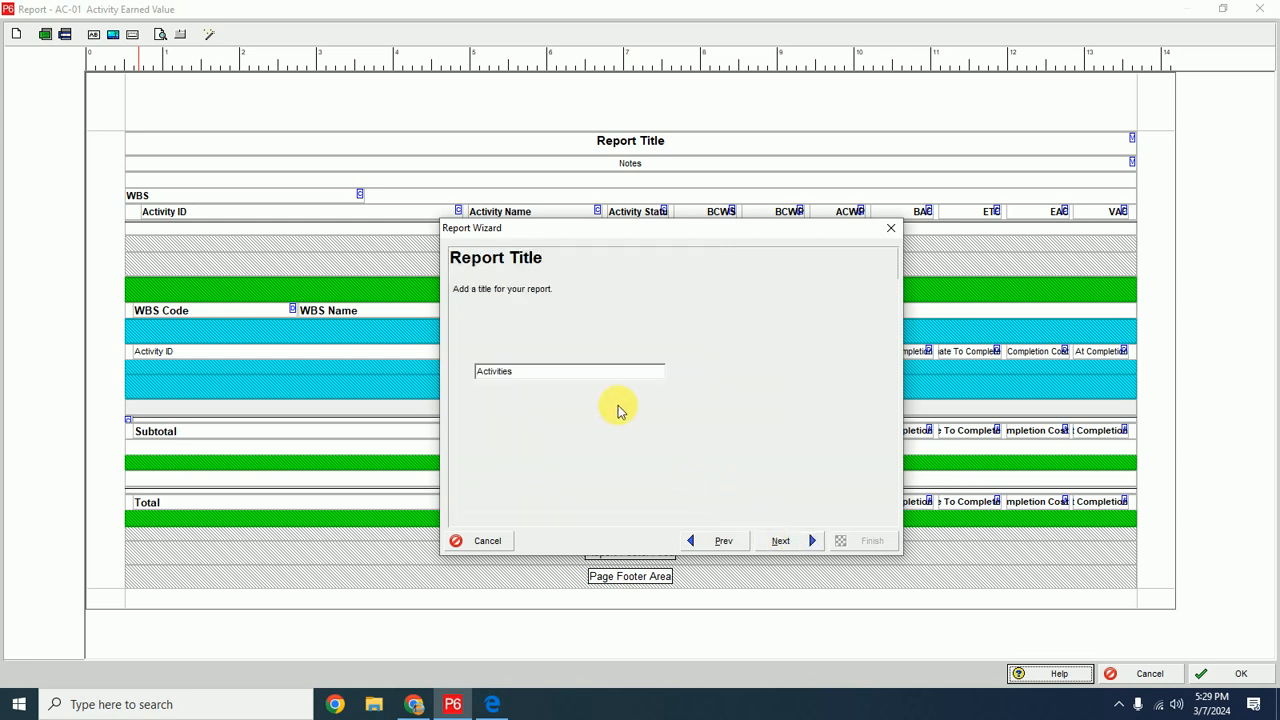
double_click(490, 375)
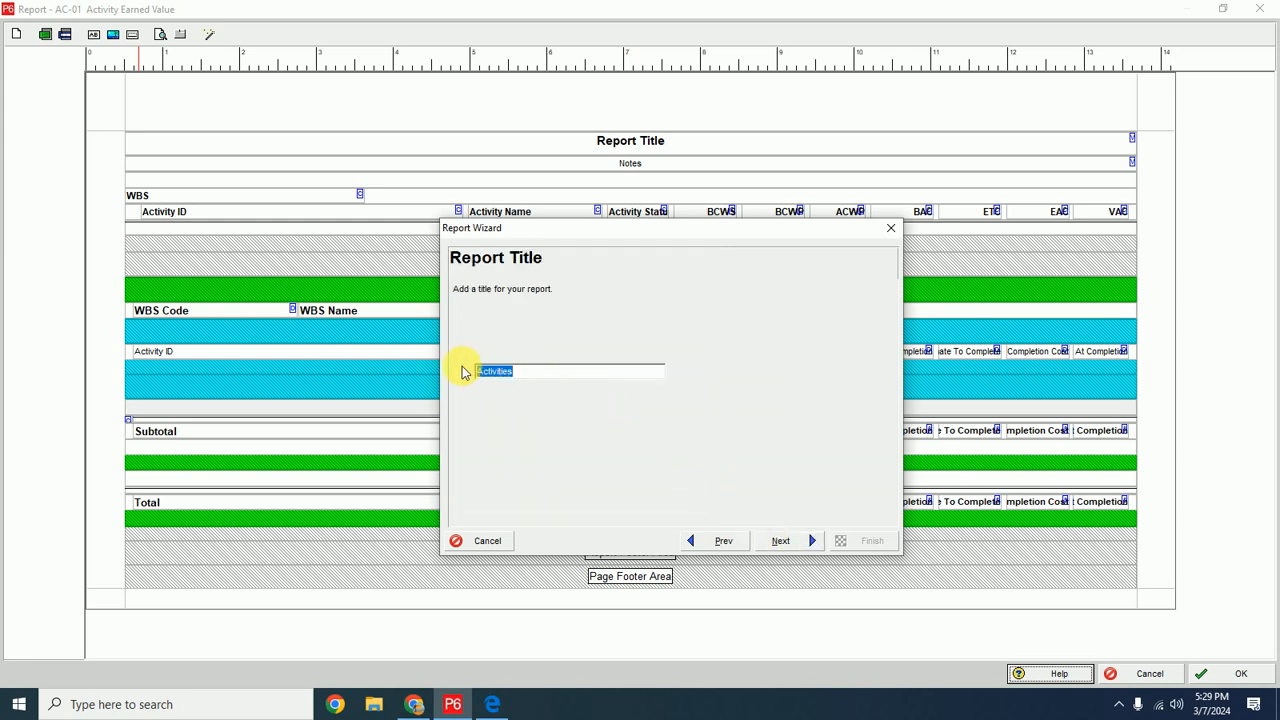
text(SAMPLE REPORT)
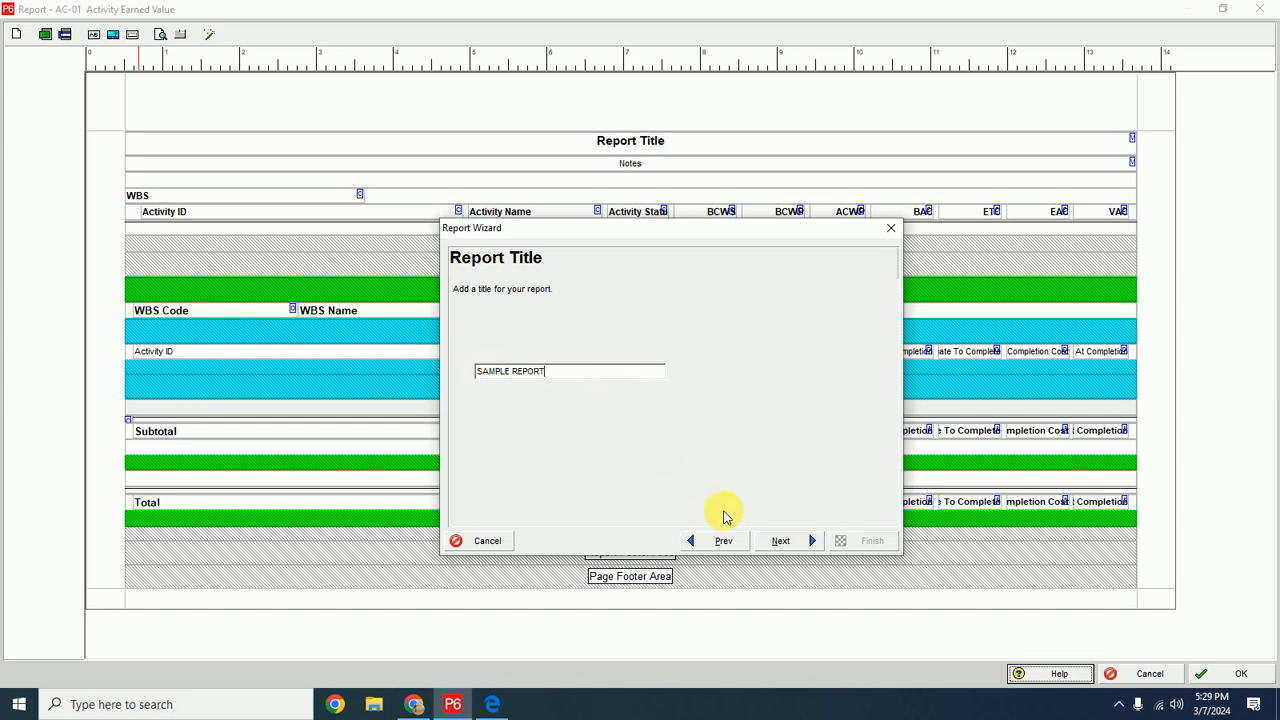
click(804, 543)
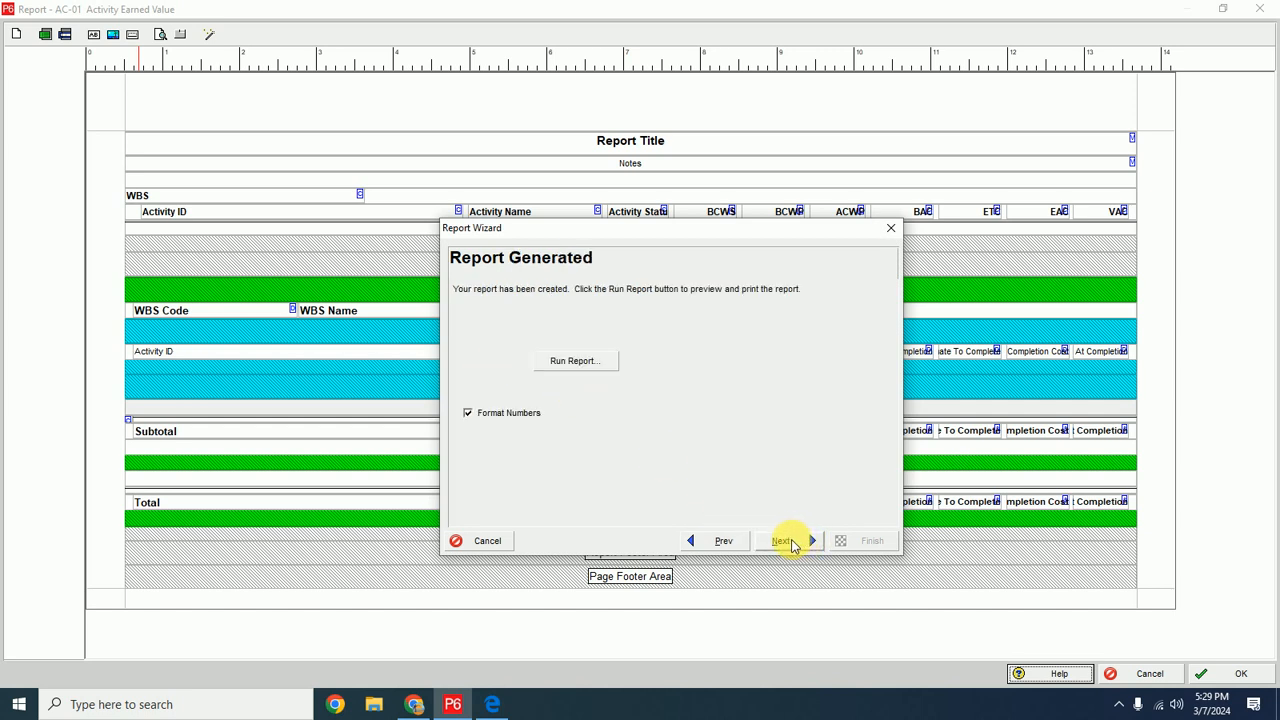
click(780, 541)
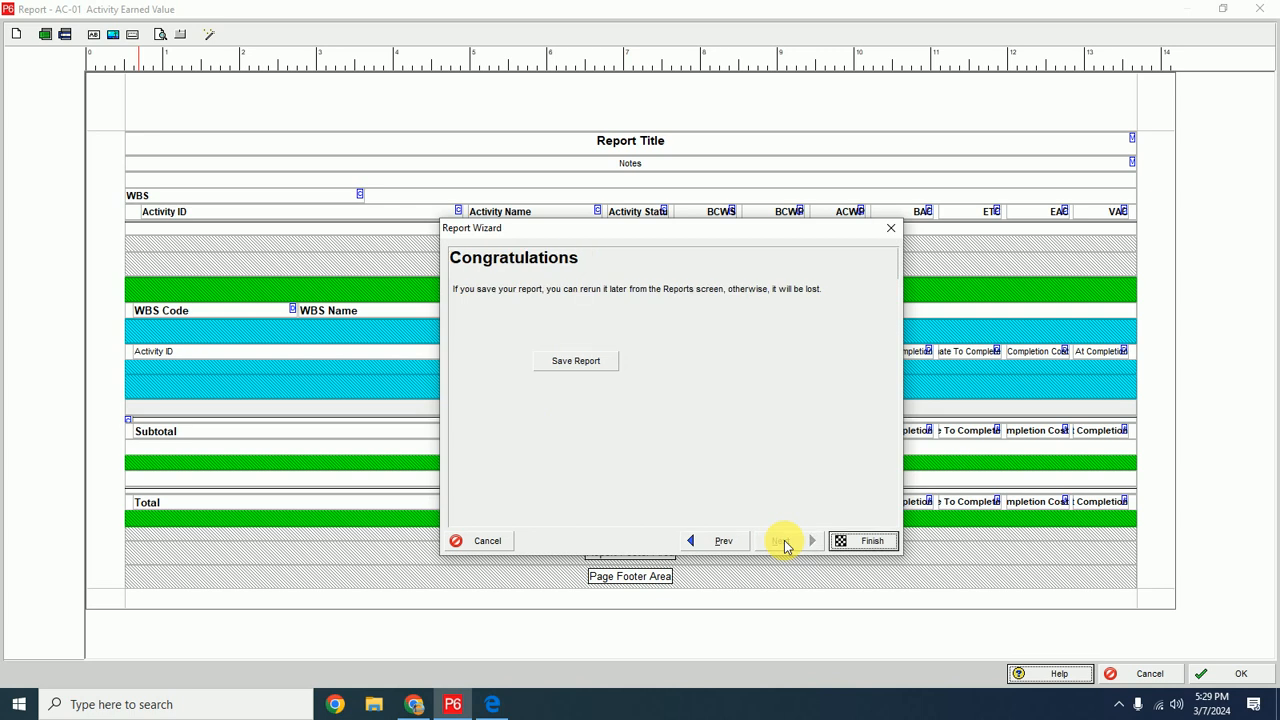
click(560, 364)
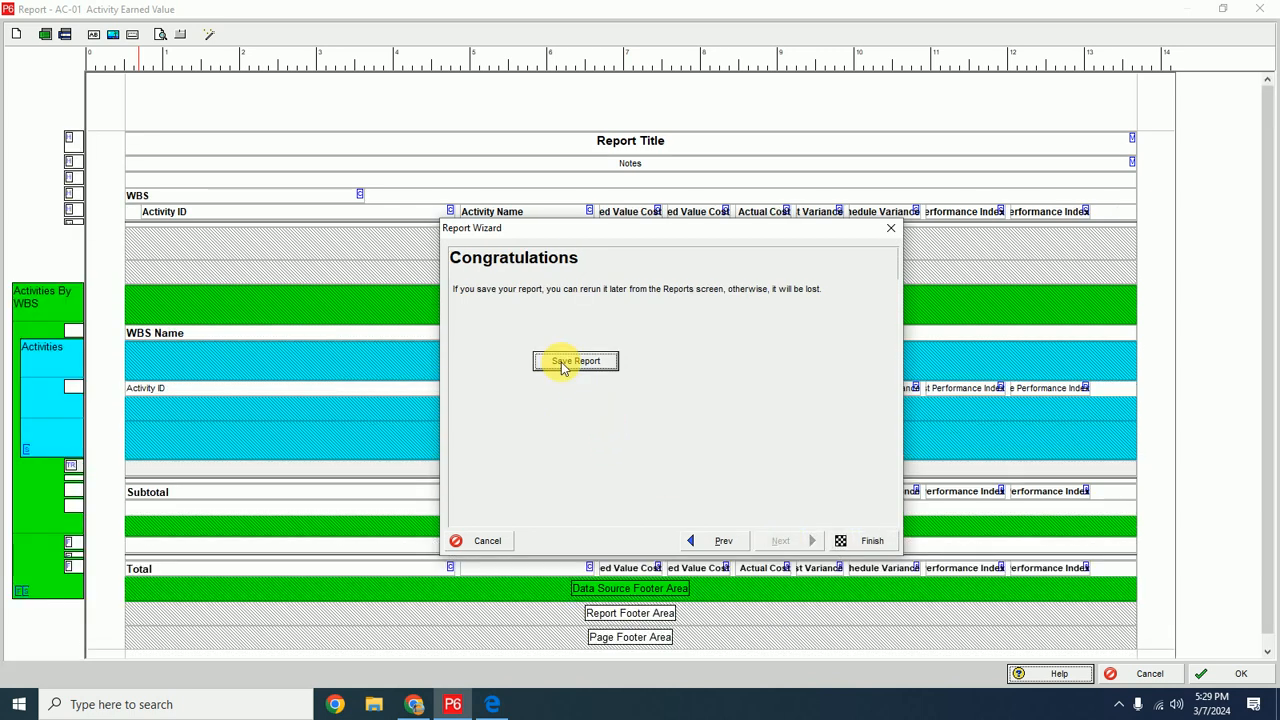
click(866, 540)
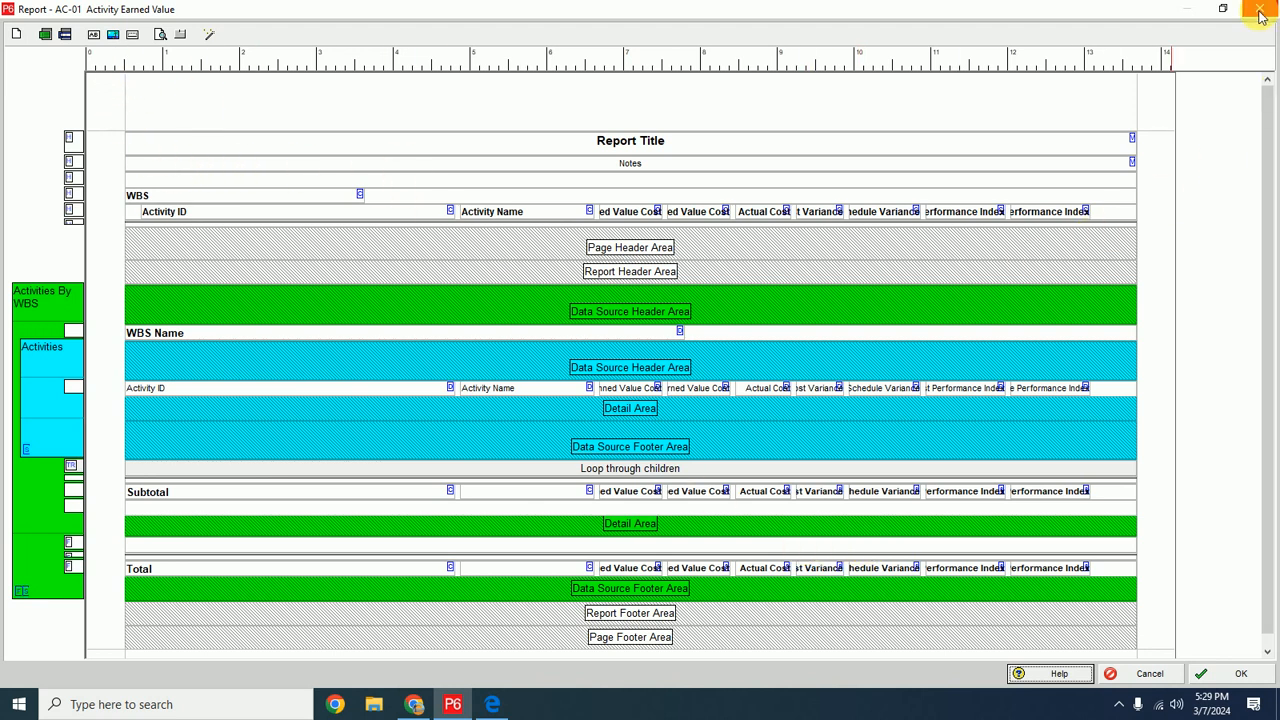
click(180, 36)
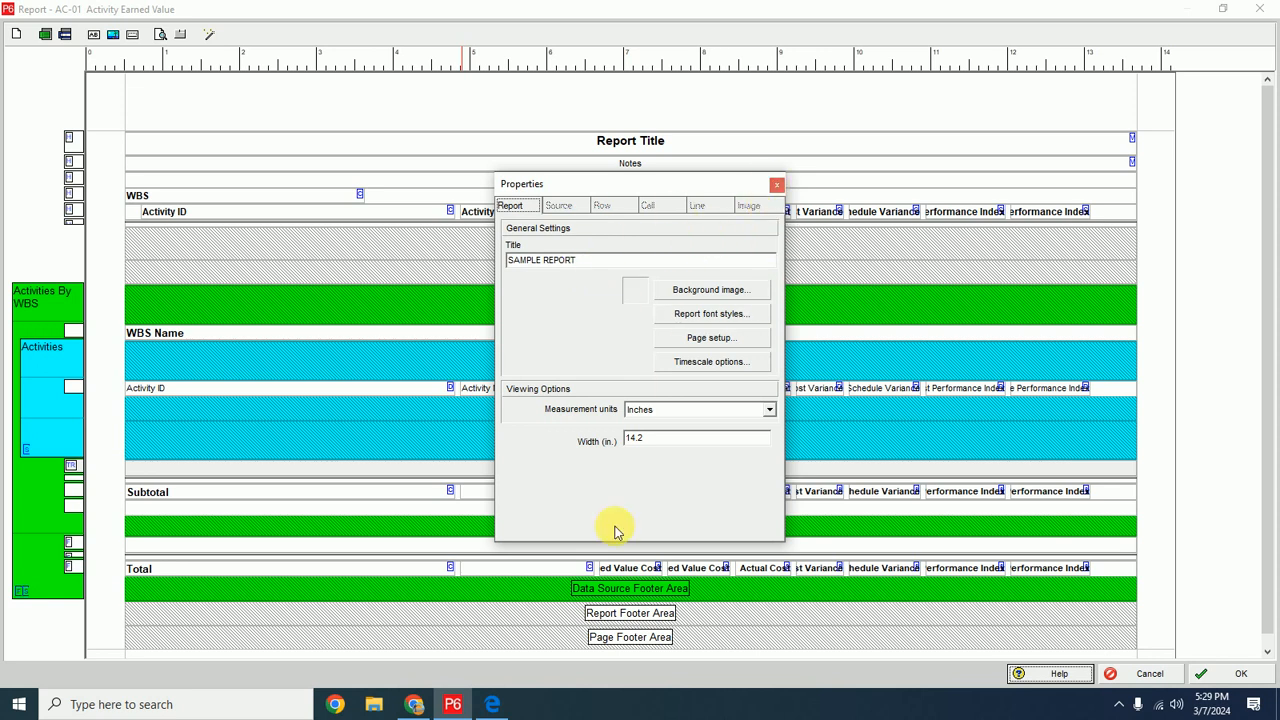
click(375, 705)
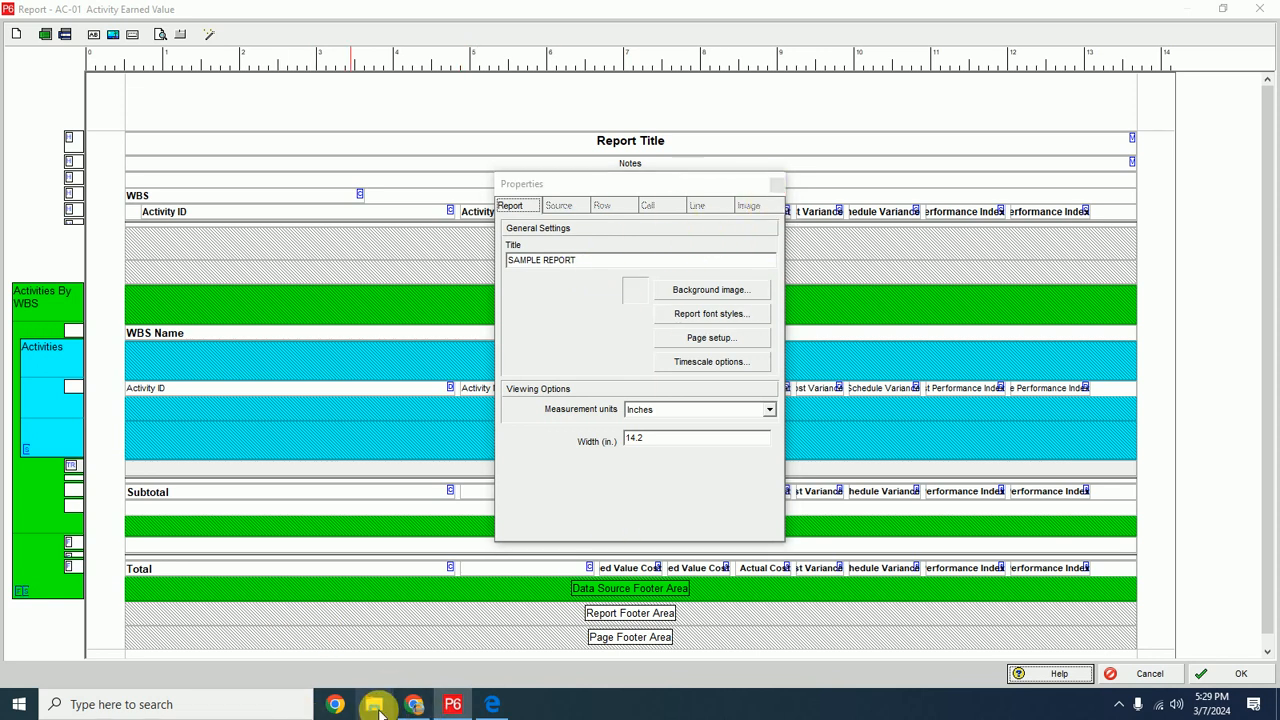
click(443, 355)
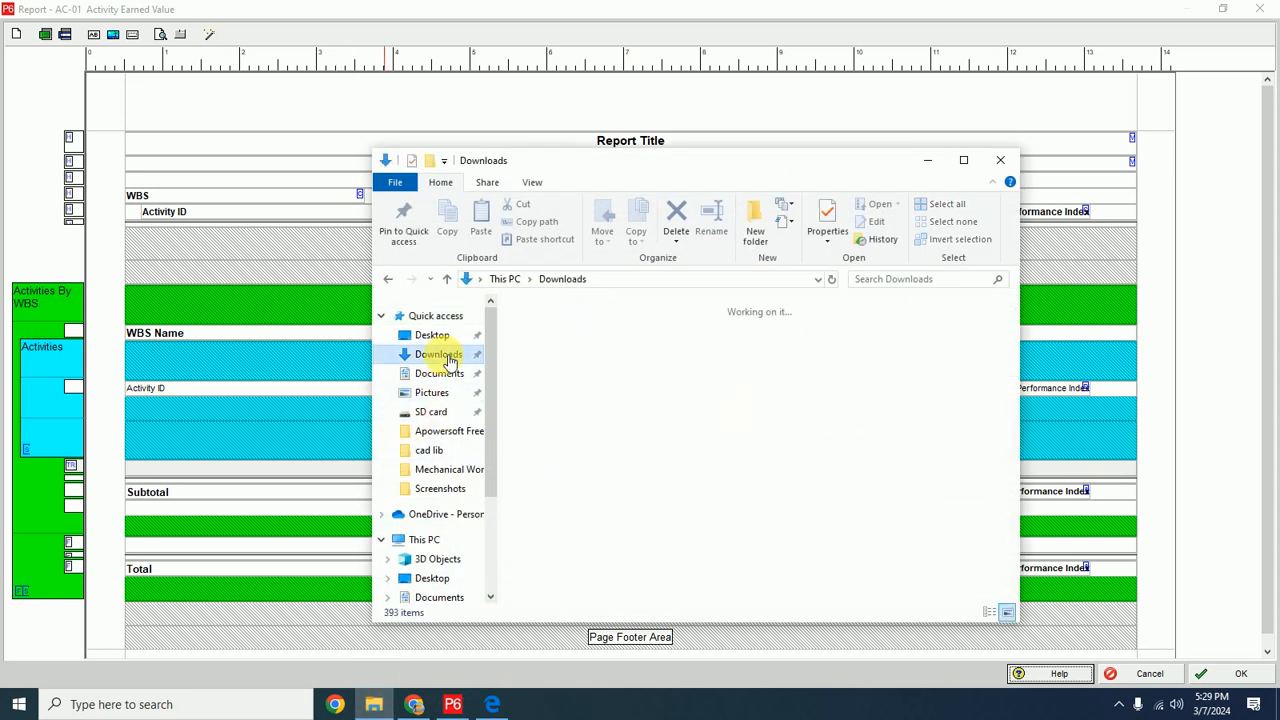
click(1000, 160)
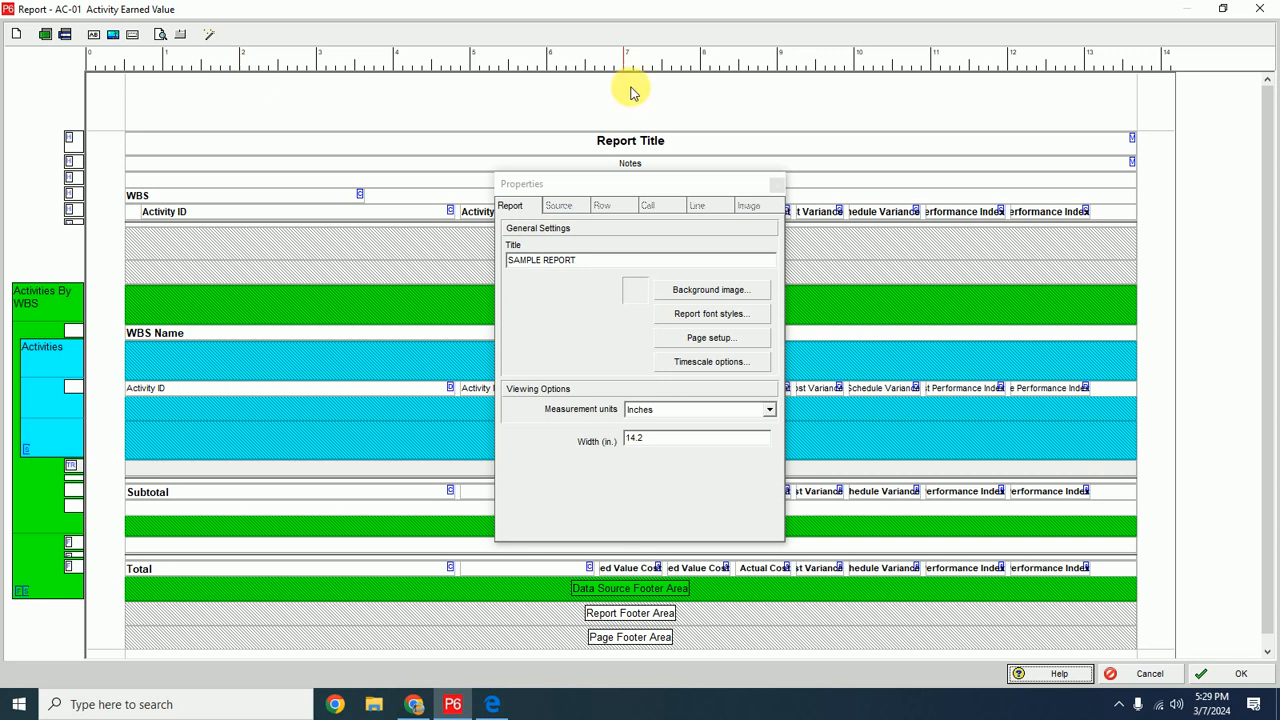
click(773, 187)
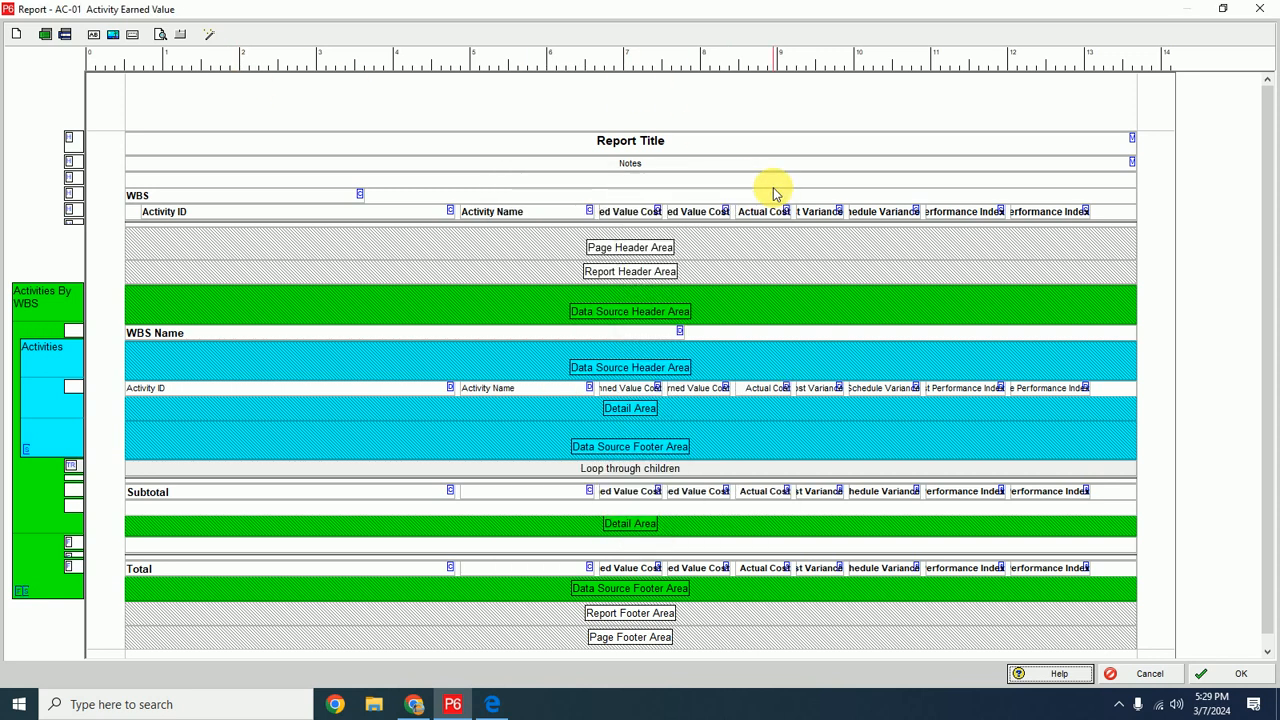
Rerun the Report Wizard with the Use Current Screen option and check the selected columns of the Activities subject area
click(208, 38)
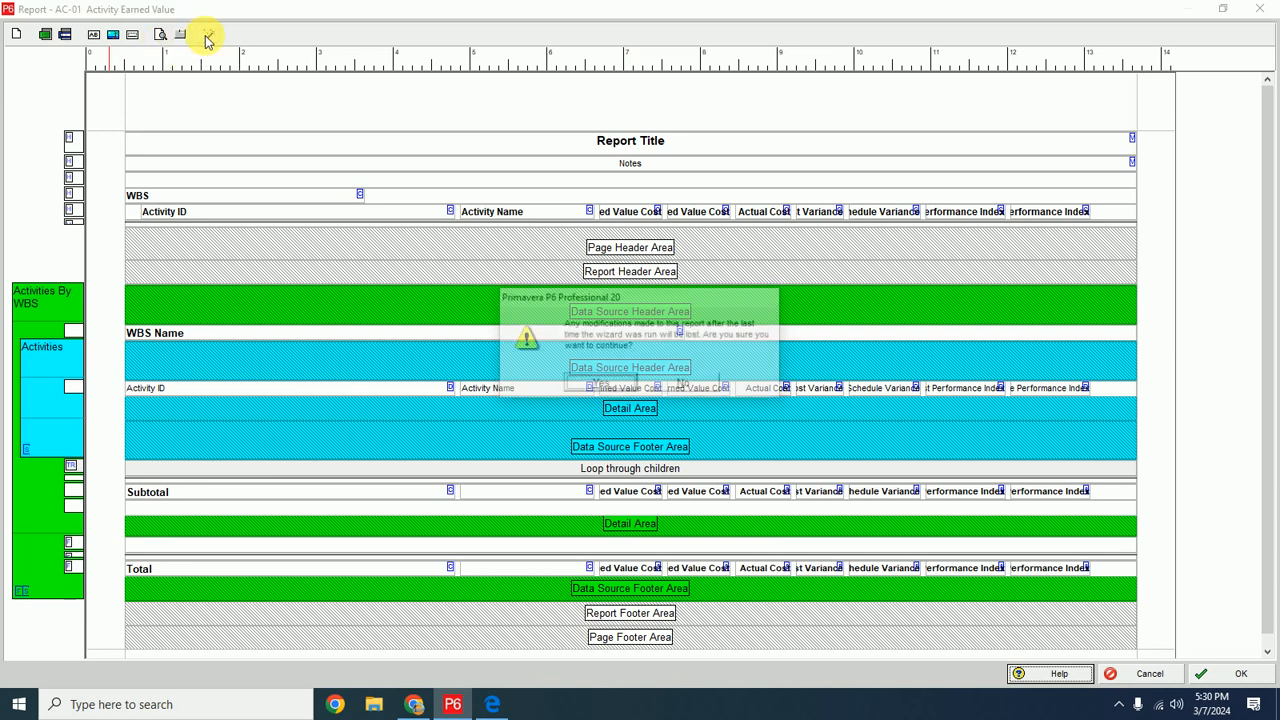
click(601, 385)
click(514, 405)
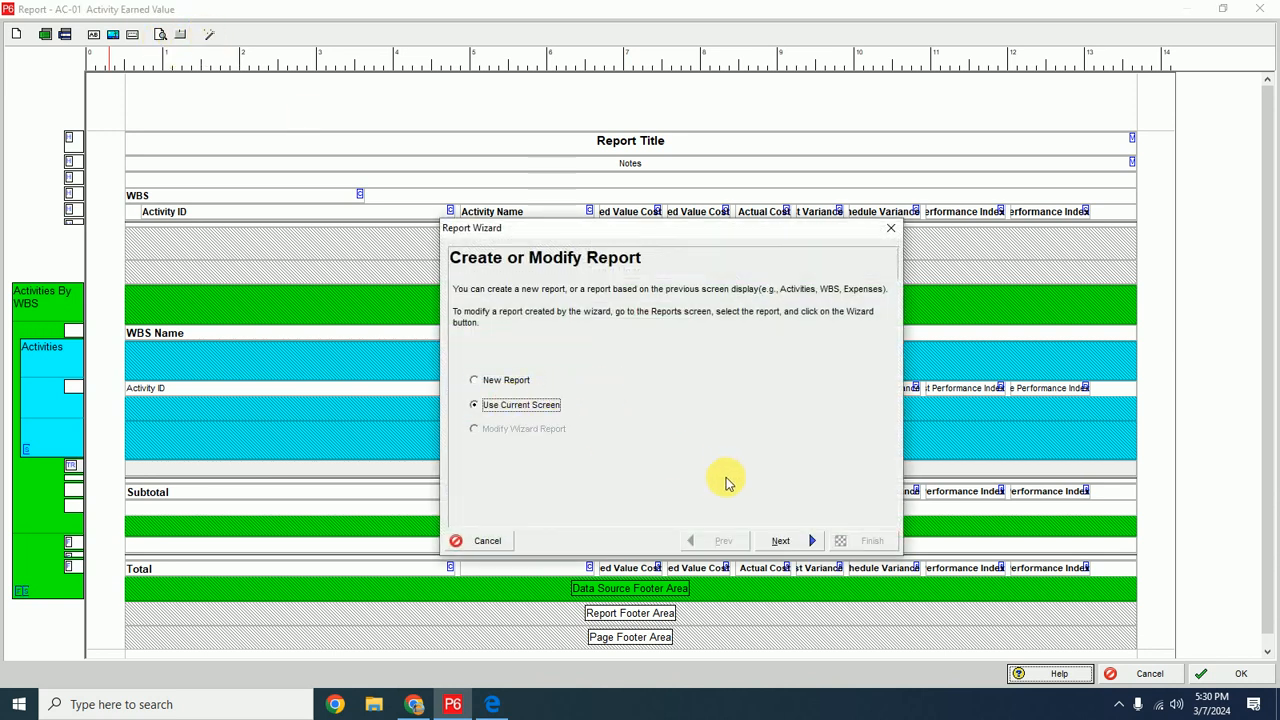
click(780, 541)
click(780, 541)
click(780, 541)
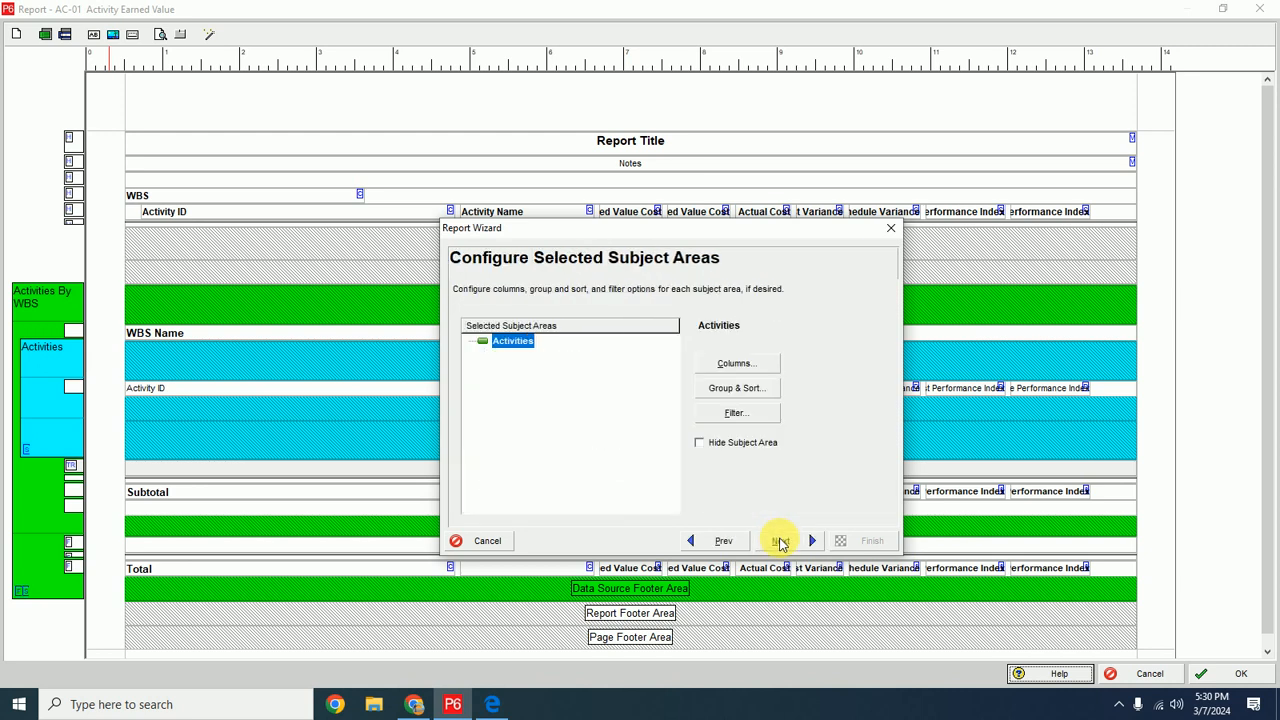
click(736, 364)
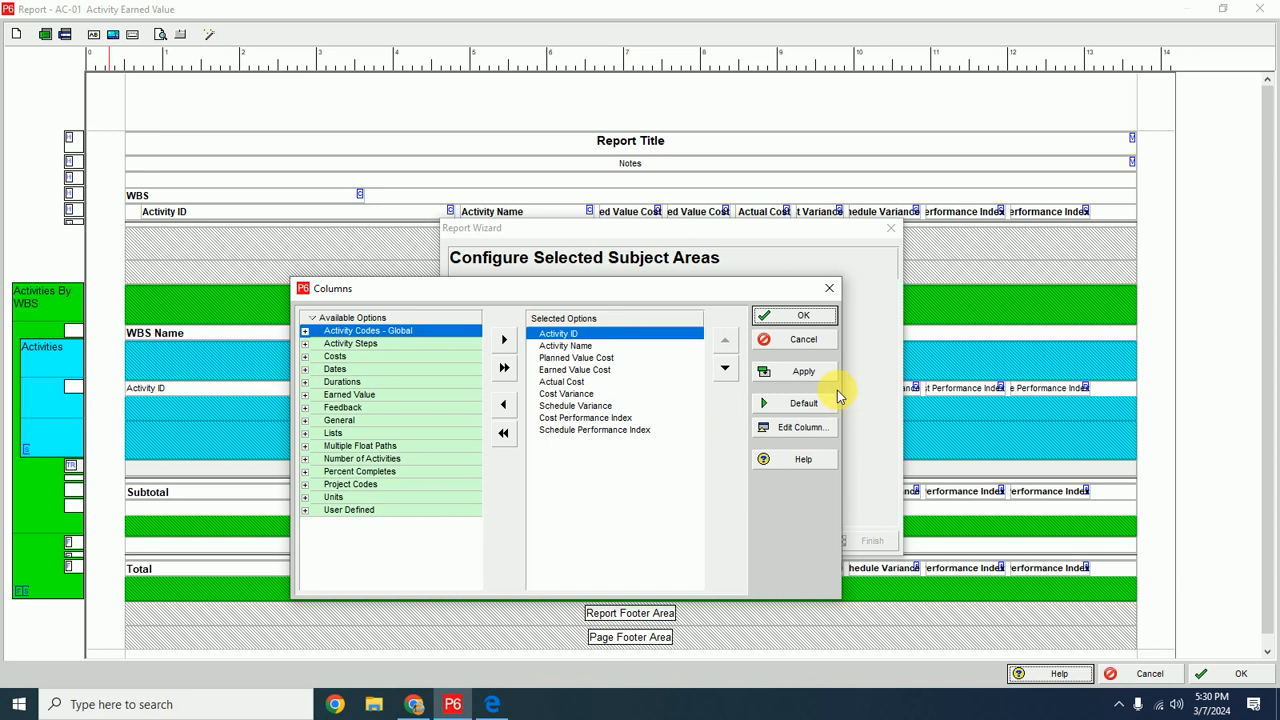
click(800, 318)
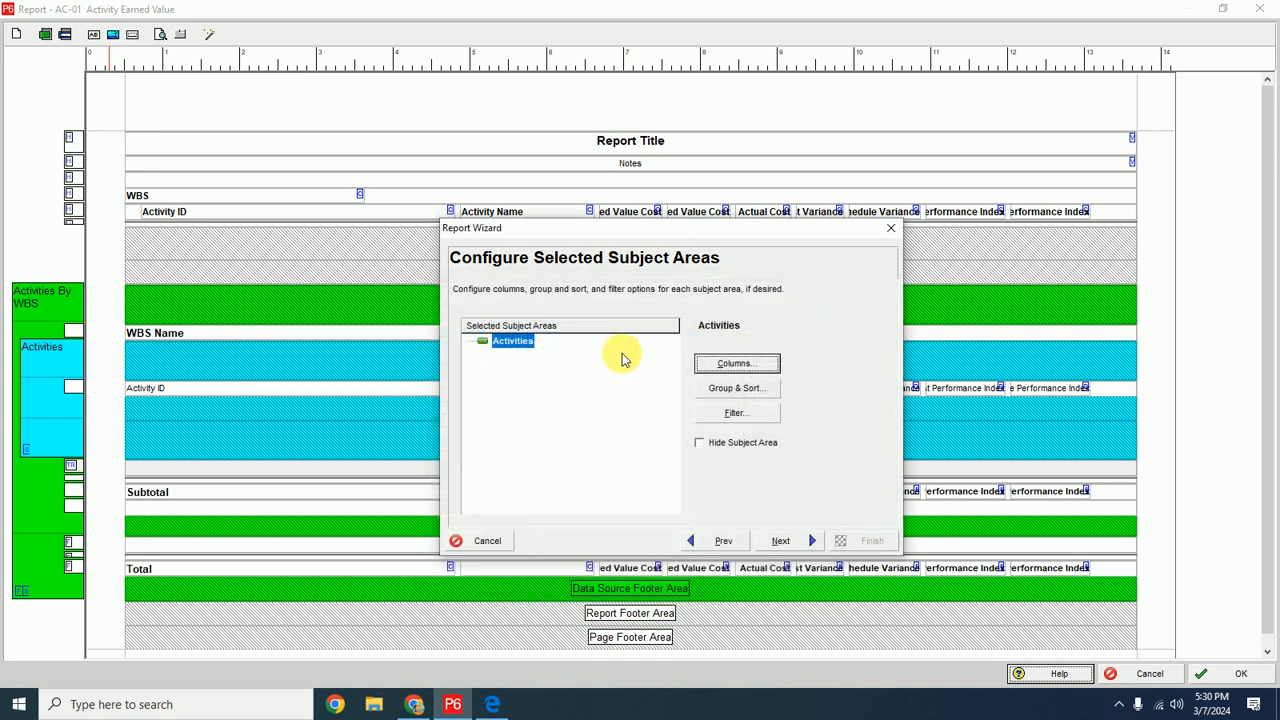
Title the report SAMPLE 2 and run it with output to Print Preview
click(780, 541)
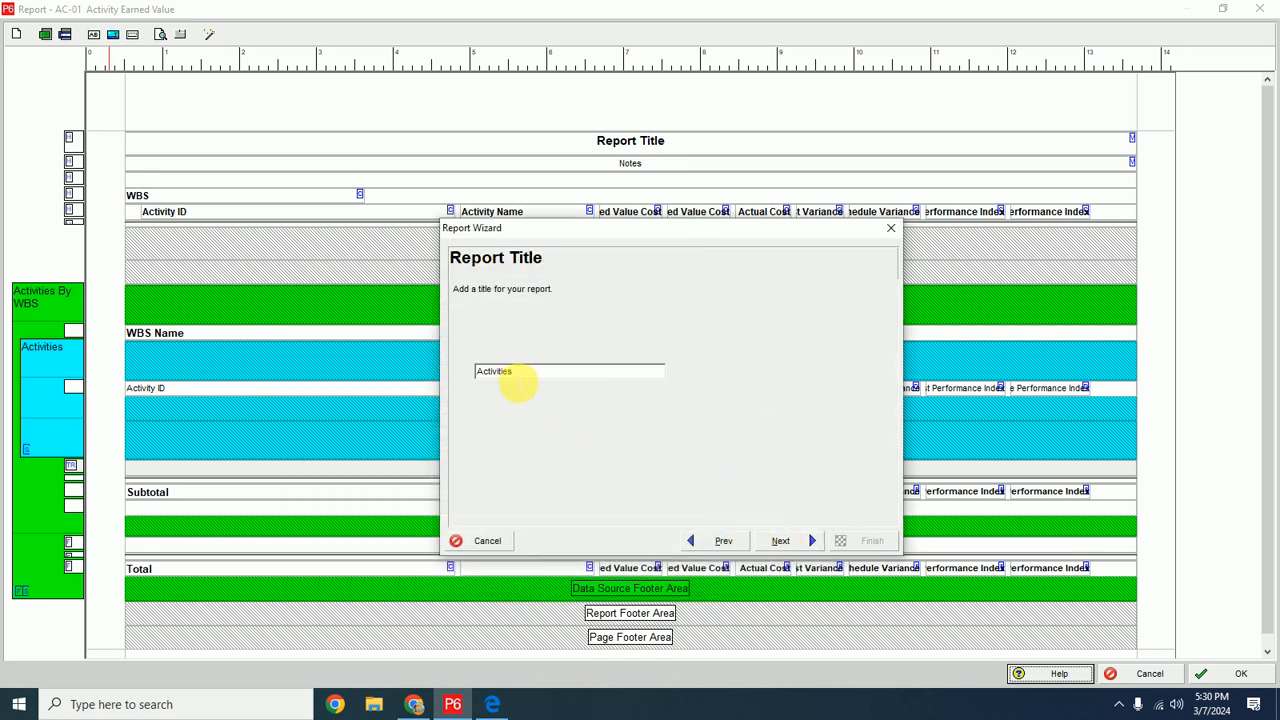
drag(514, 374, 466, 370)
text(SAMPLE 2)
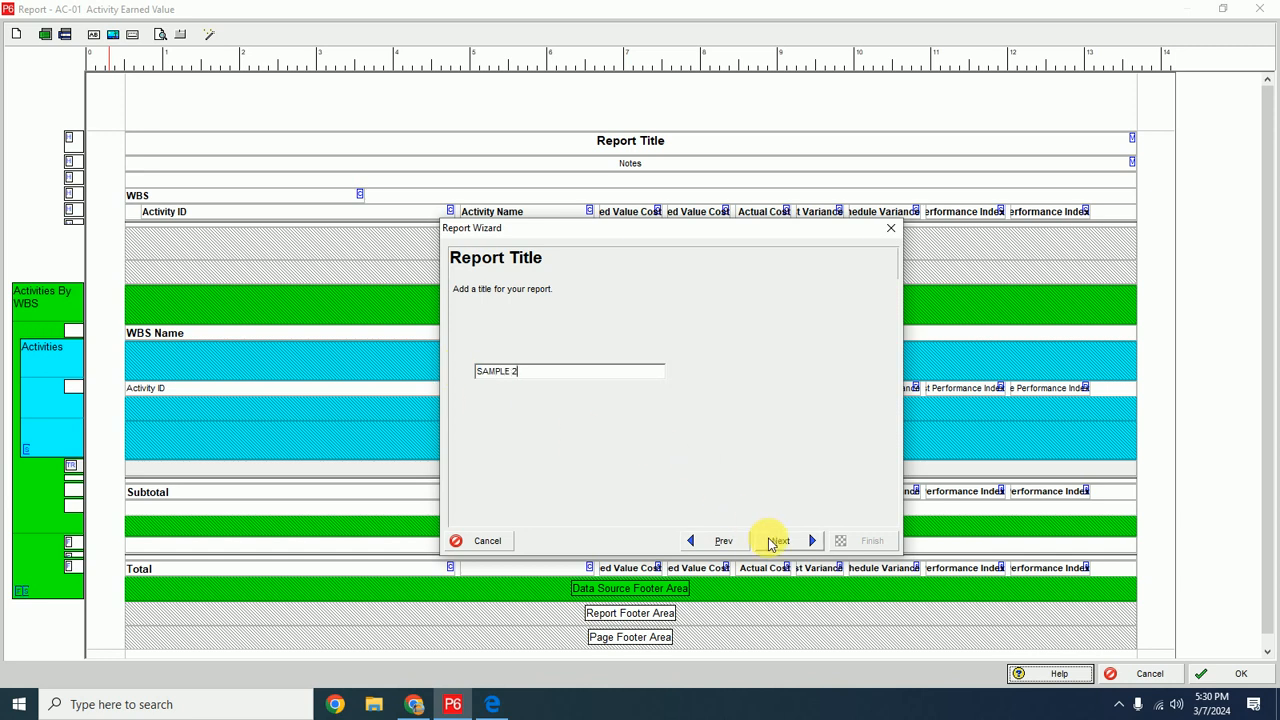
click(776, 541)
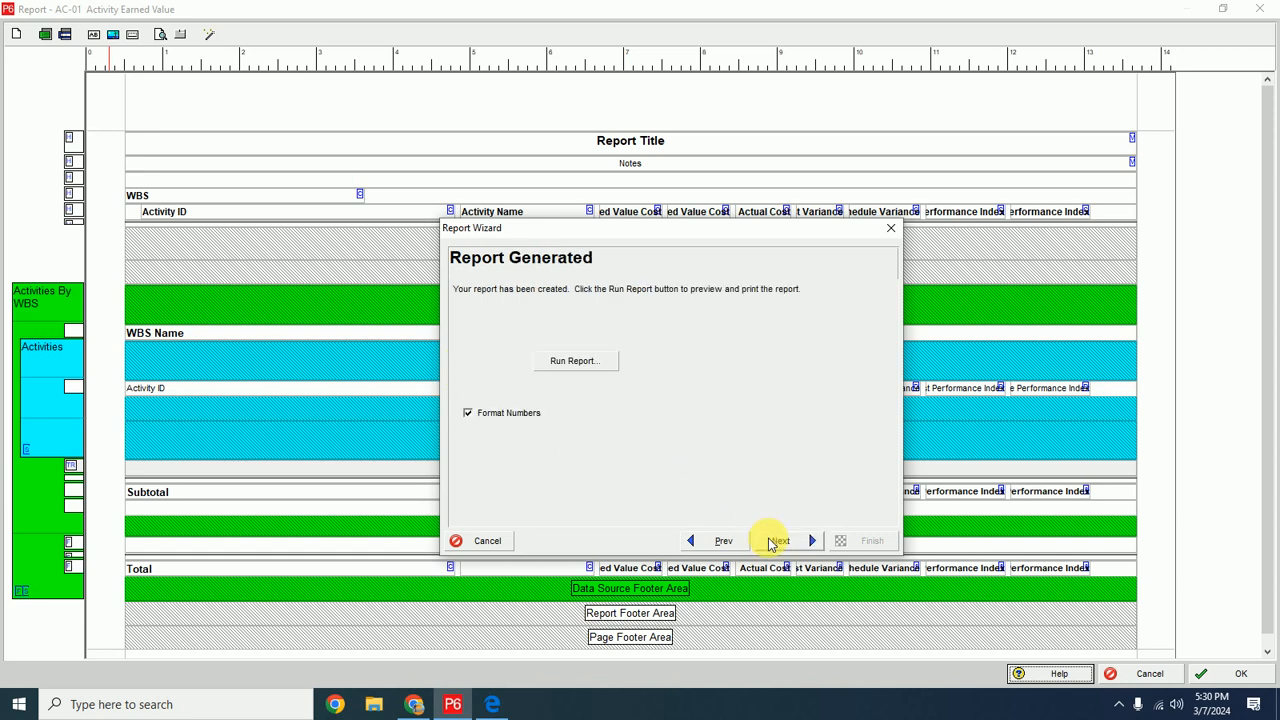
click(568, 362)
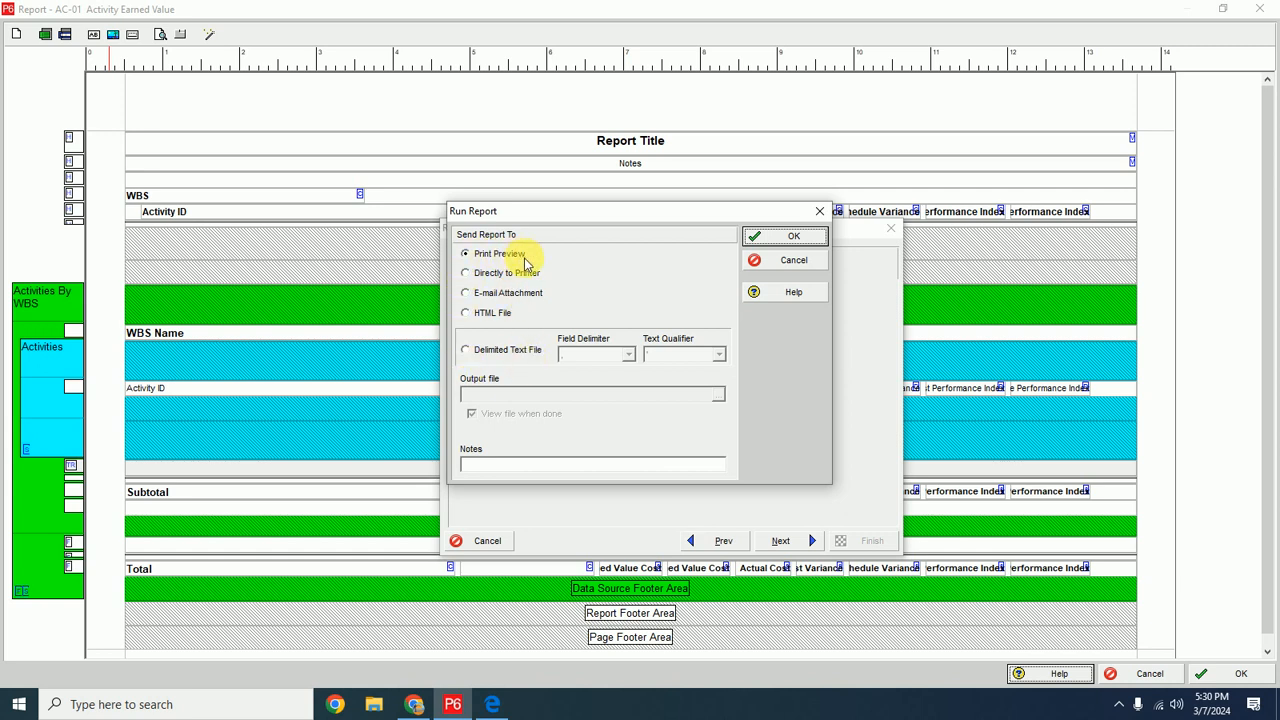
click(793, 236)
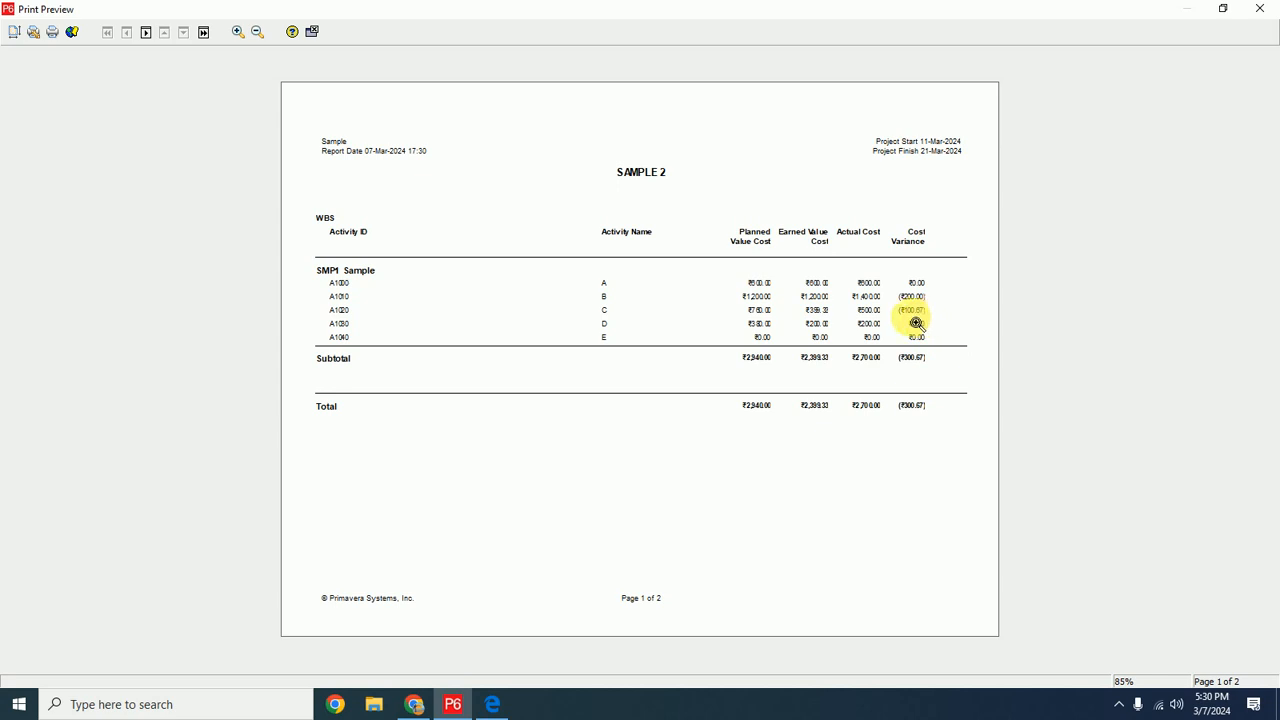
Set the SAMPLE 2 report's paper size to A4, apply it and accept the page setup
click(14, 34)
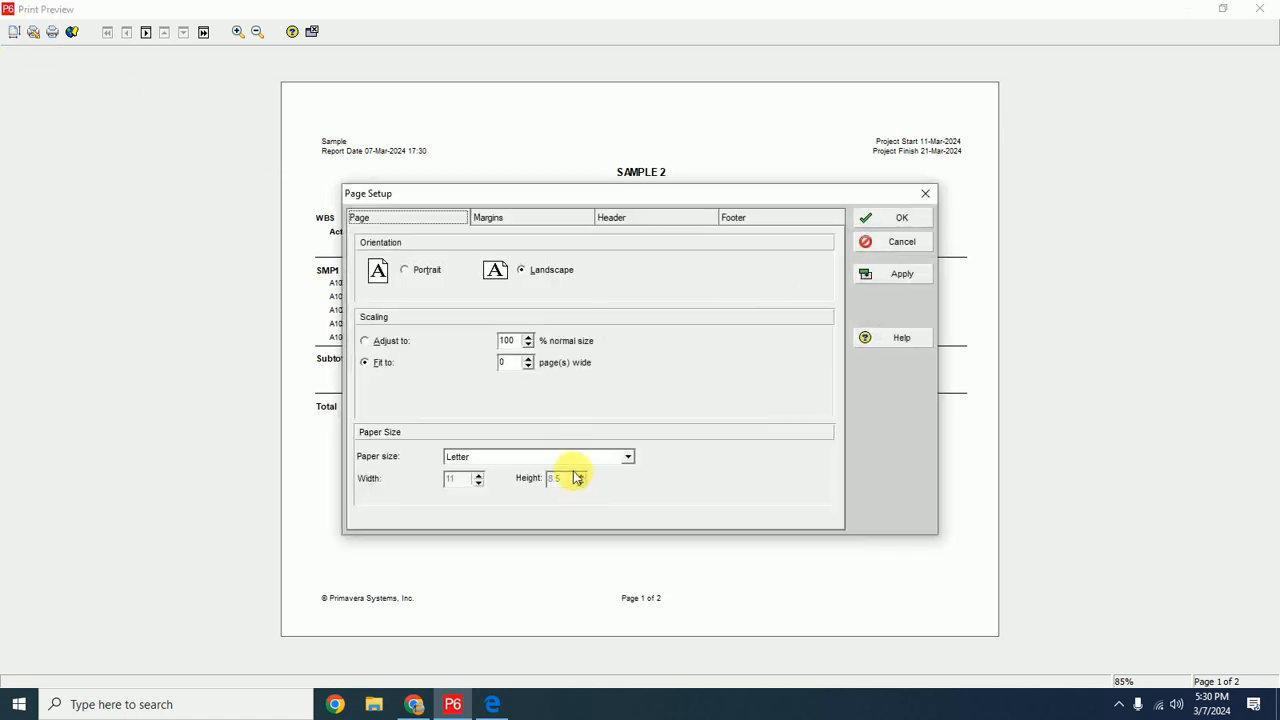
click(628, 456)
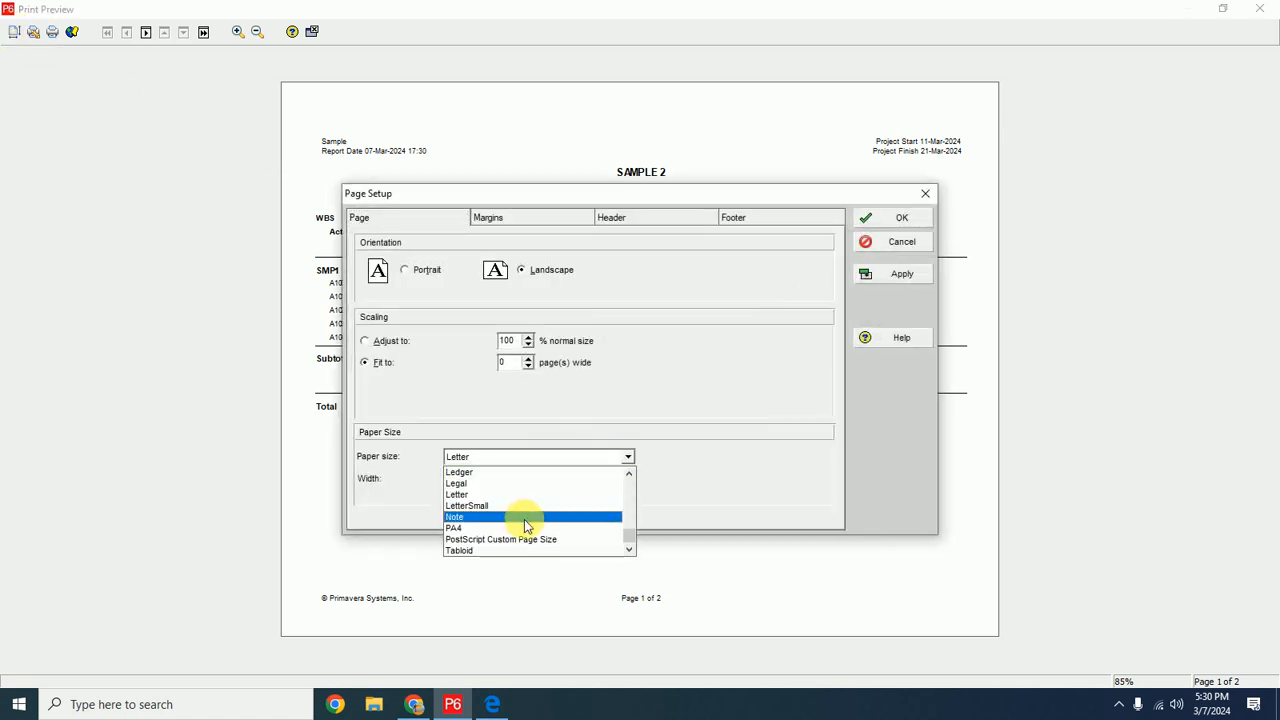
drag(630, 535, 628, 489)
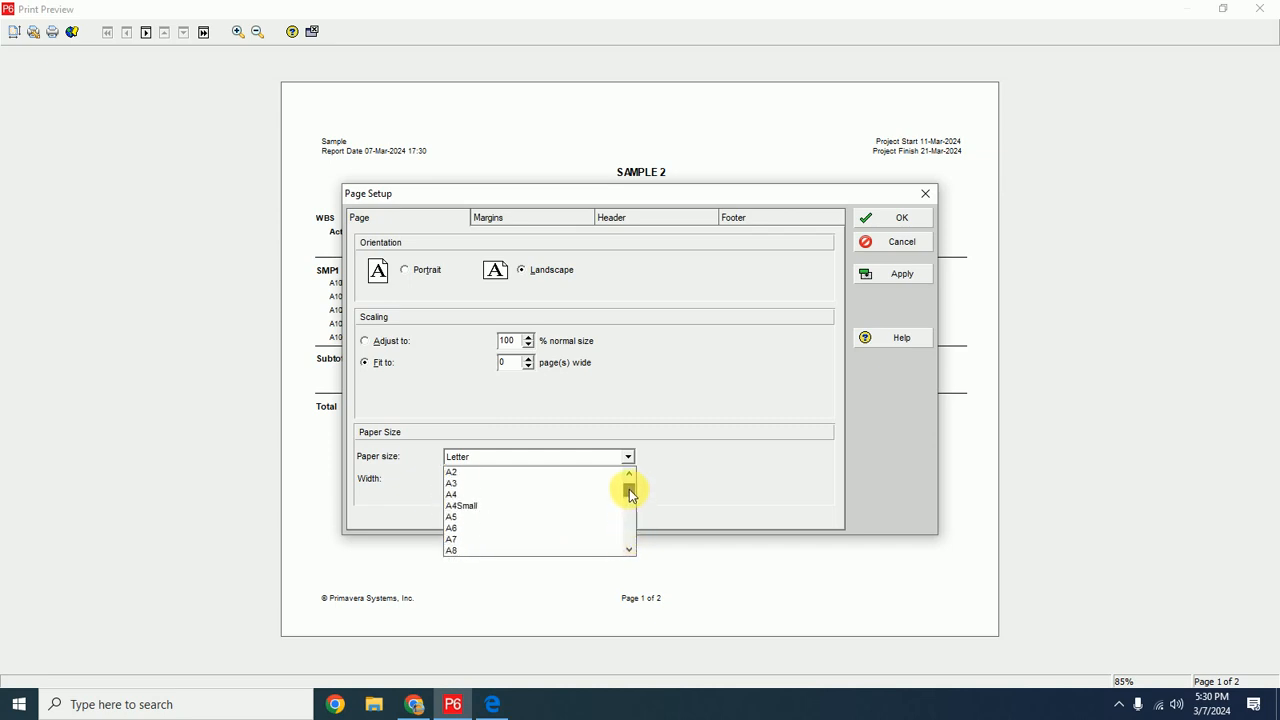
click(488, 495)
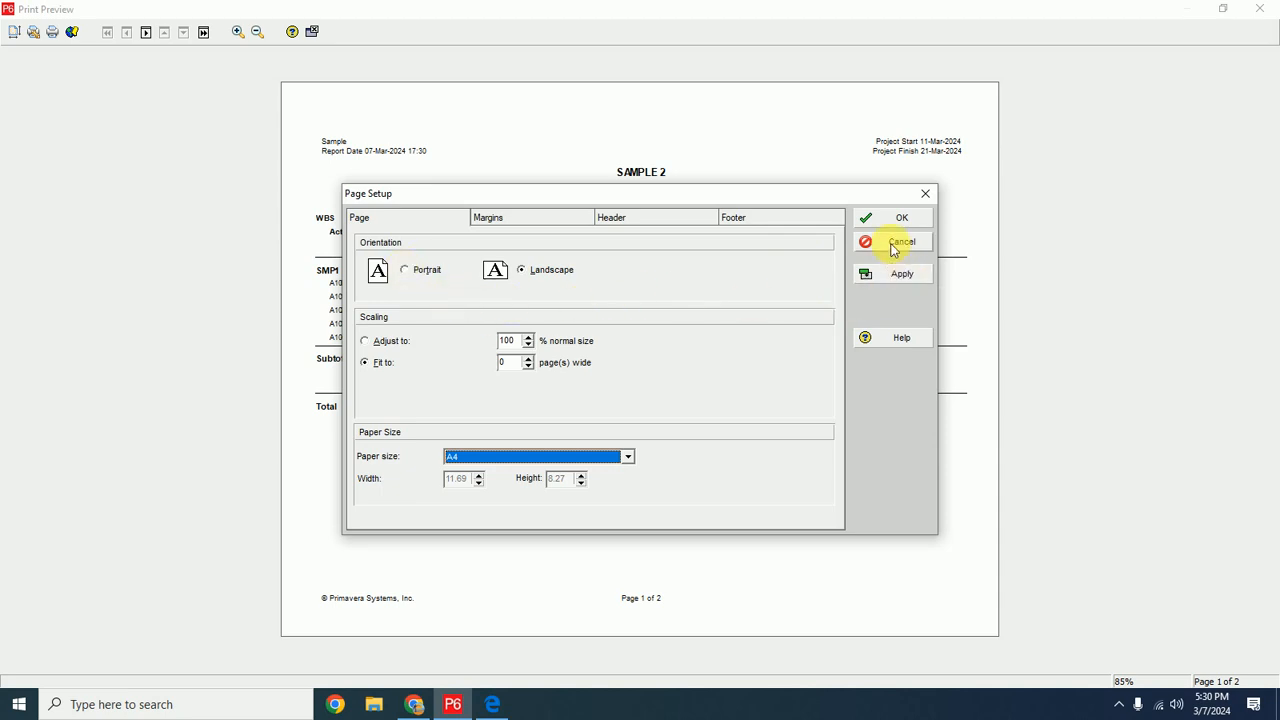
click(898, 278)
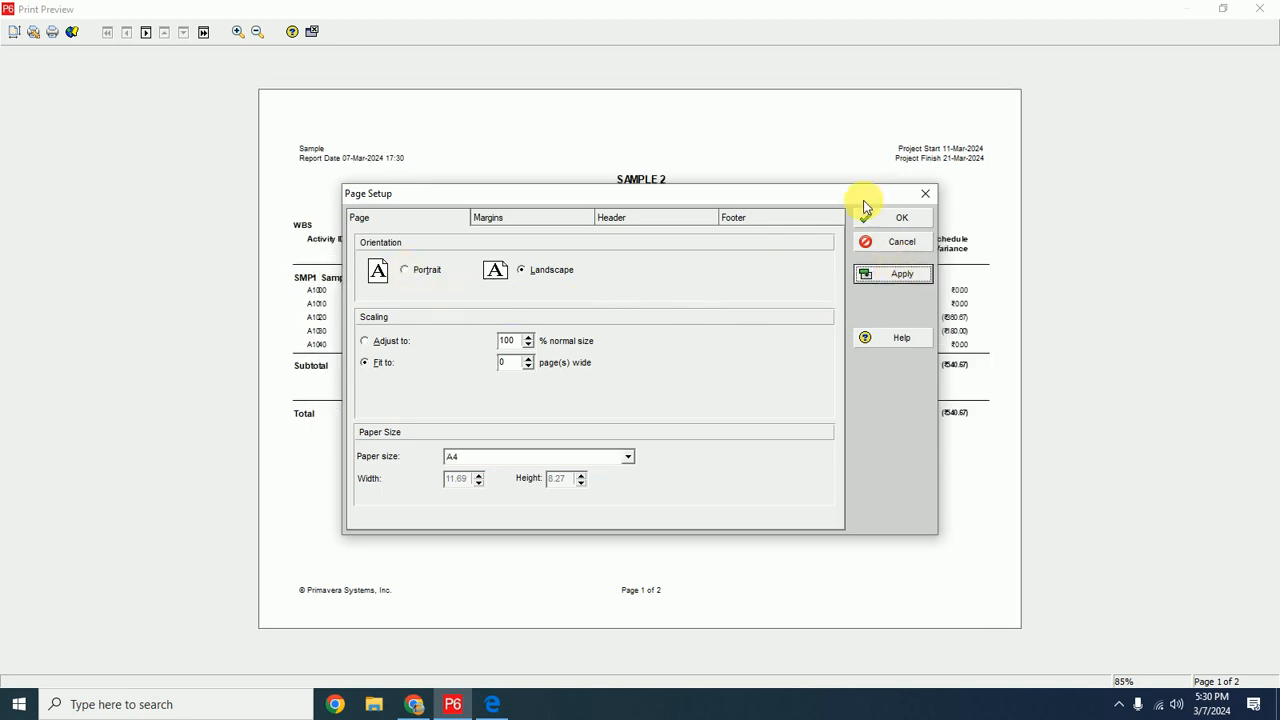
drag(820, 197, 694, 398)
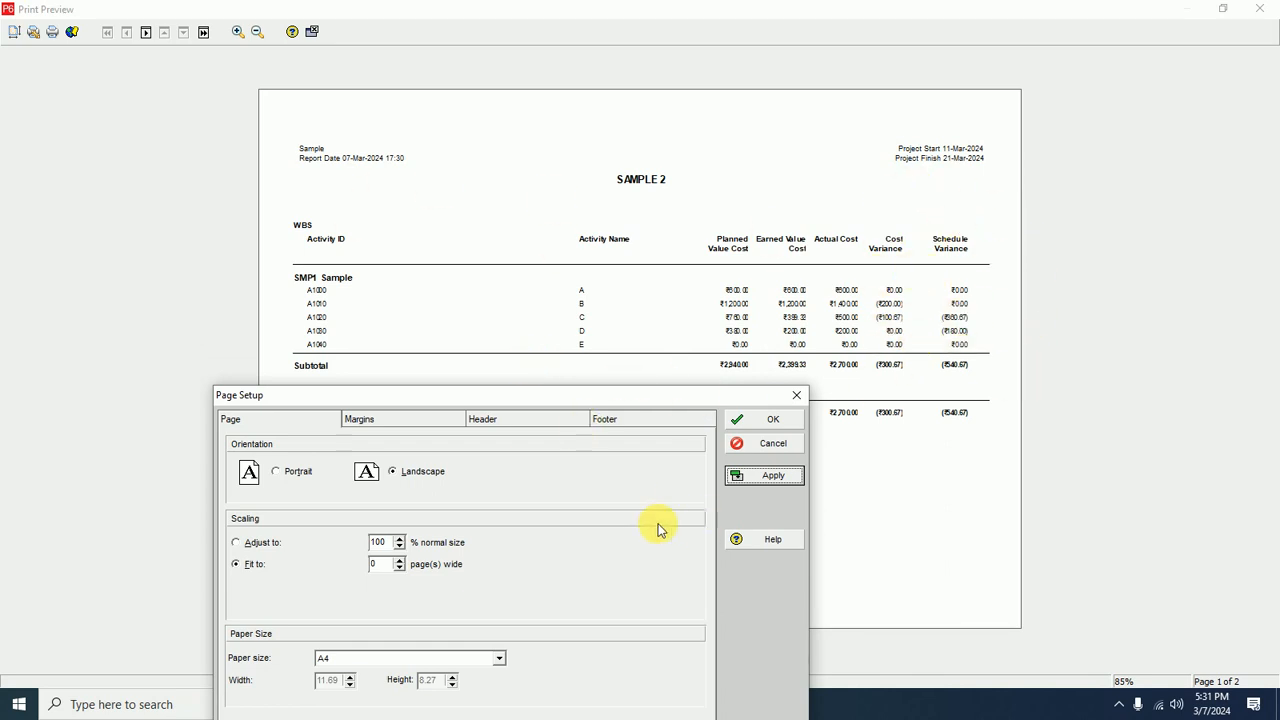
click(772, 422)
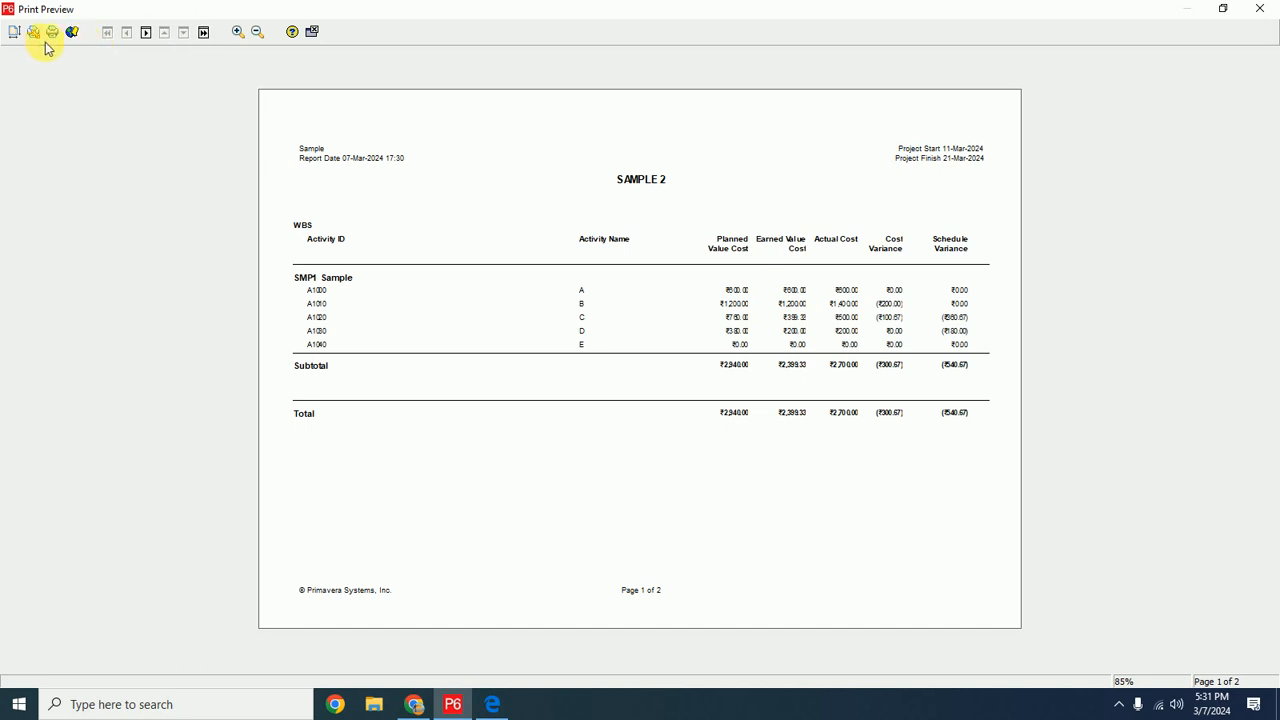
Change the report's paper size to A4Small, apply it and accept the page setup
click(14, 32)
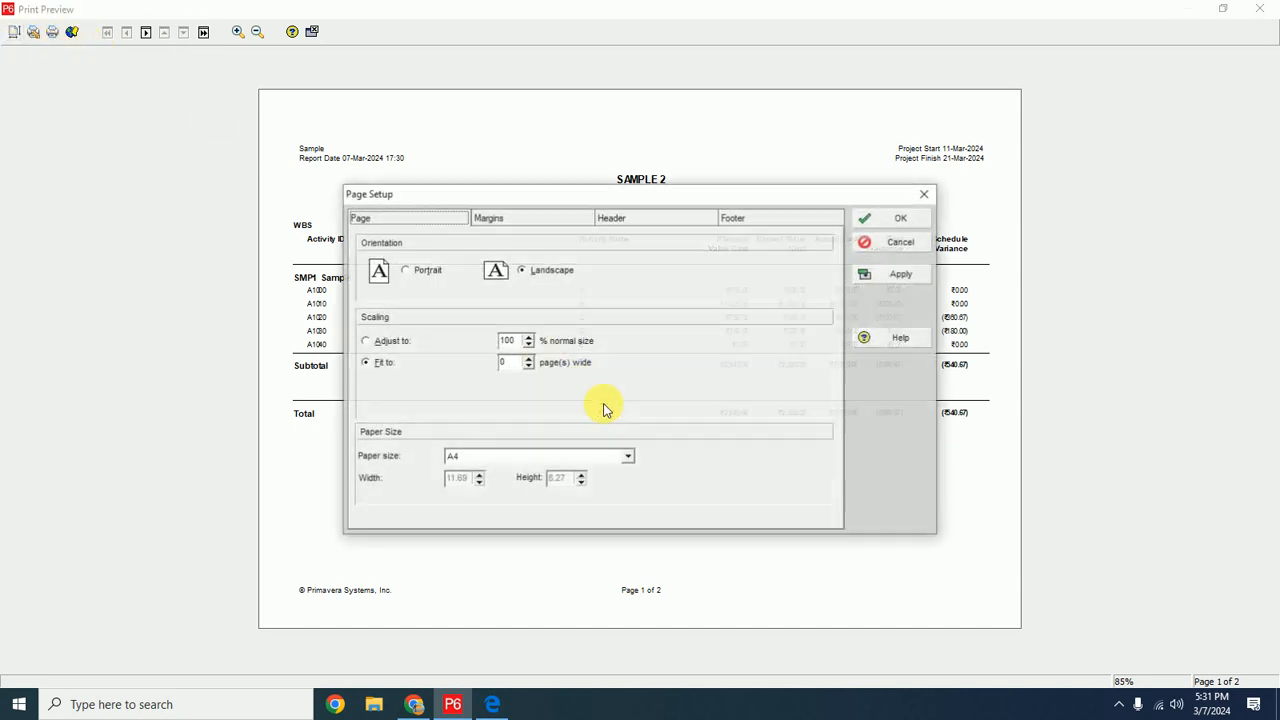
click(627, 456)
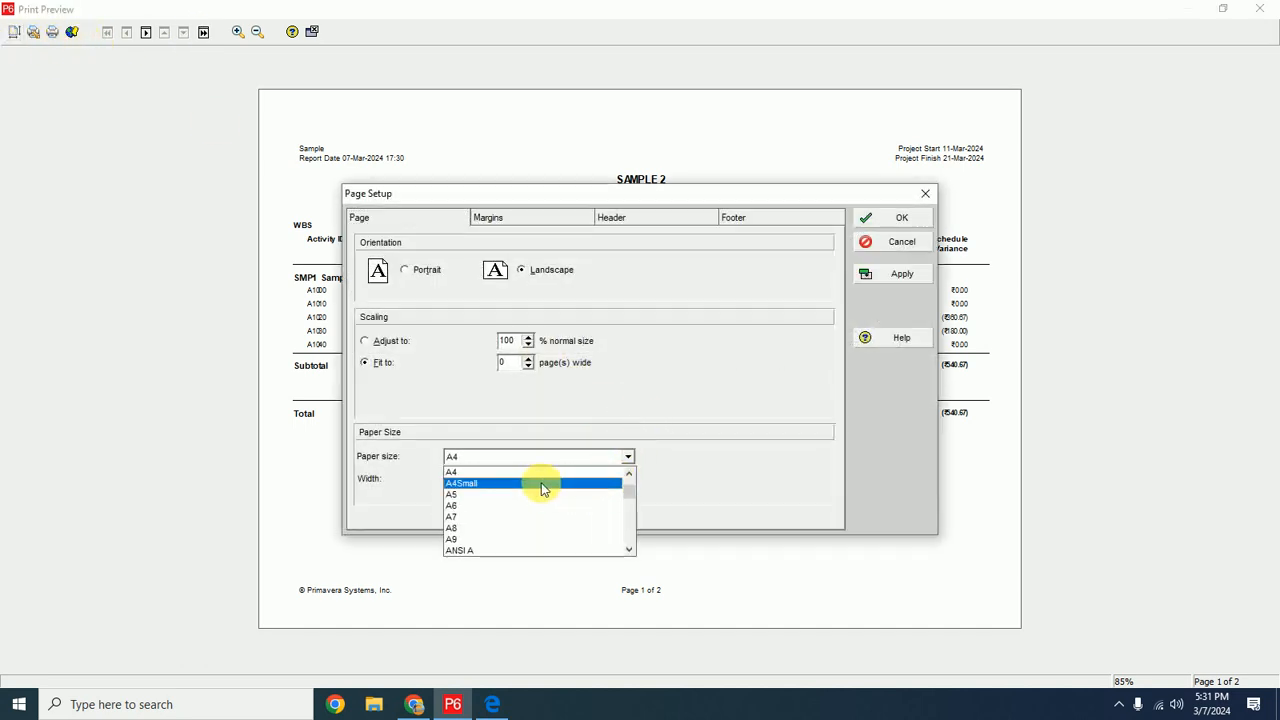
click(554, 484)
click(893, 276)
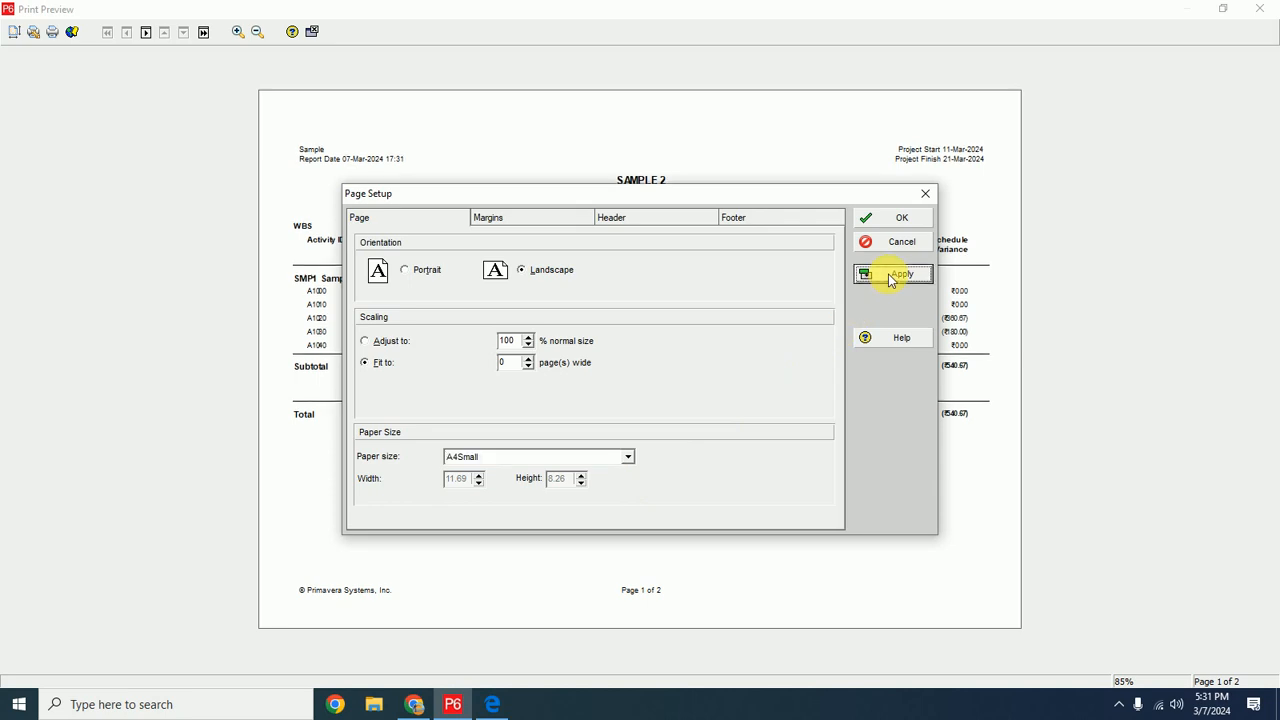
drag(817, 189, 589, 338)
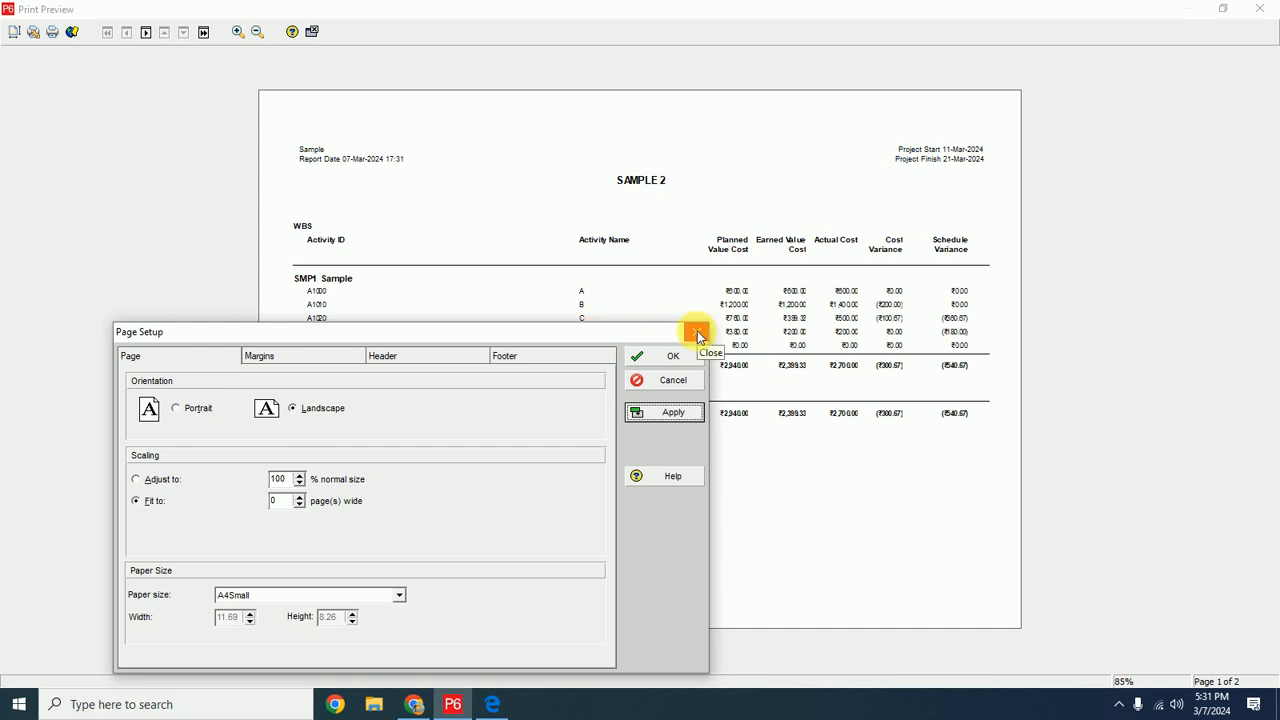
click(676, 354)
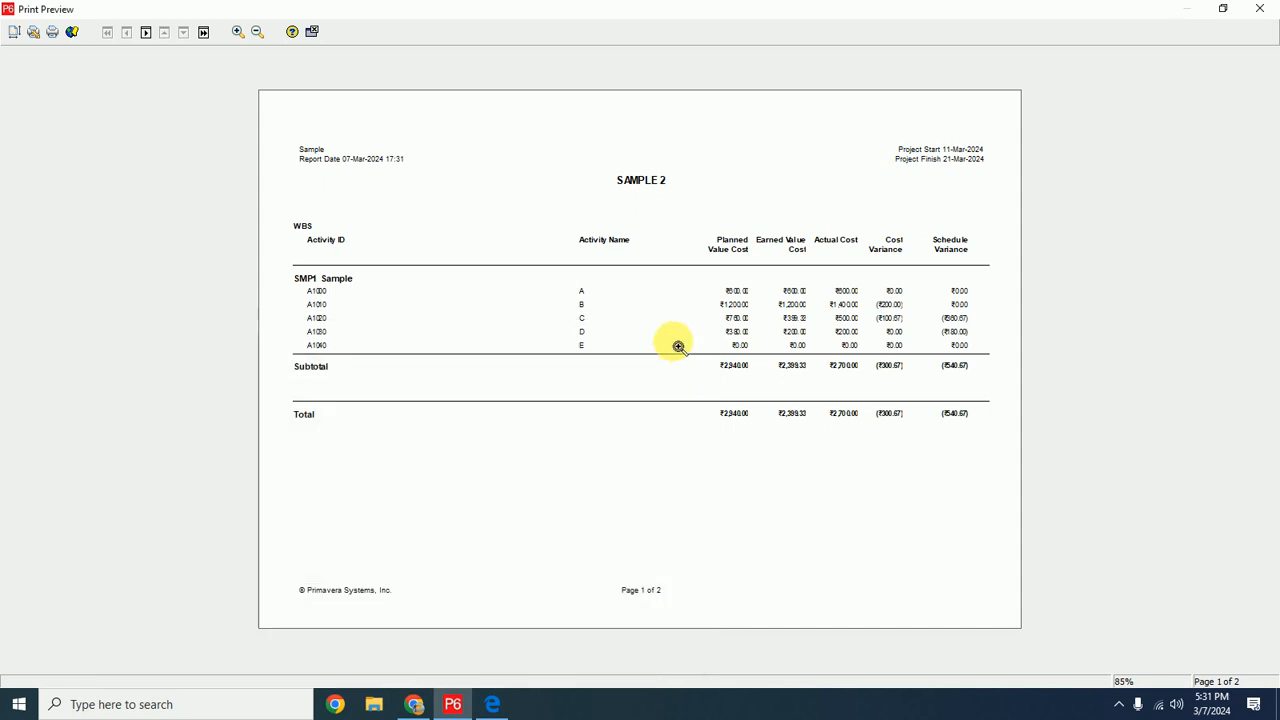
Try to print all pages of the report with the Bullzip PDF Printer, cancelling the PDF file creation
click(53, 33)
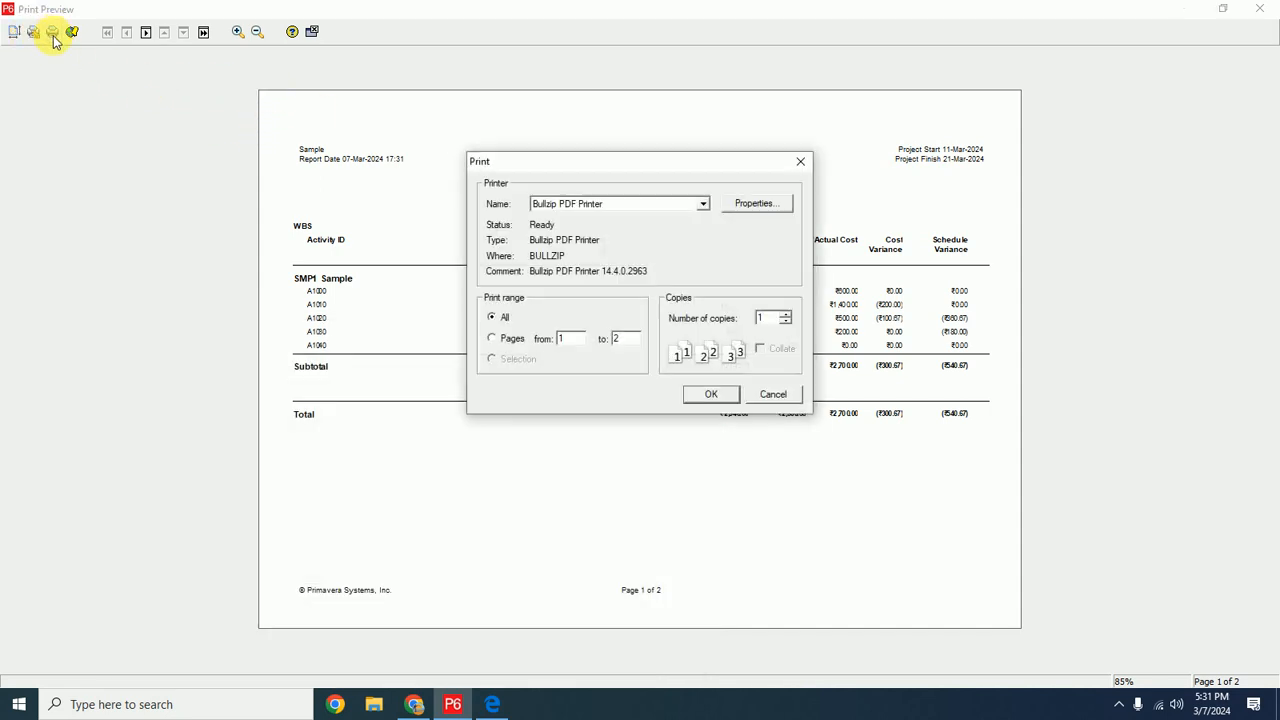
click(716, 396)
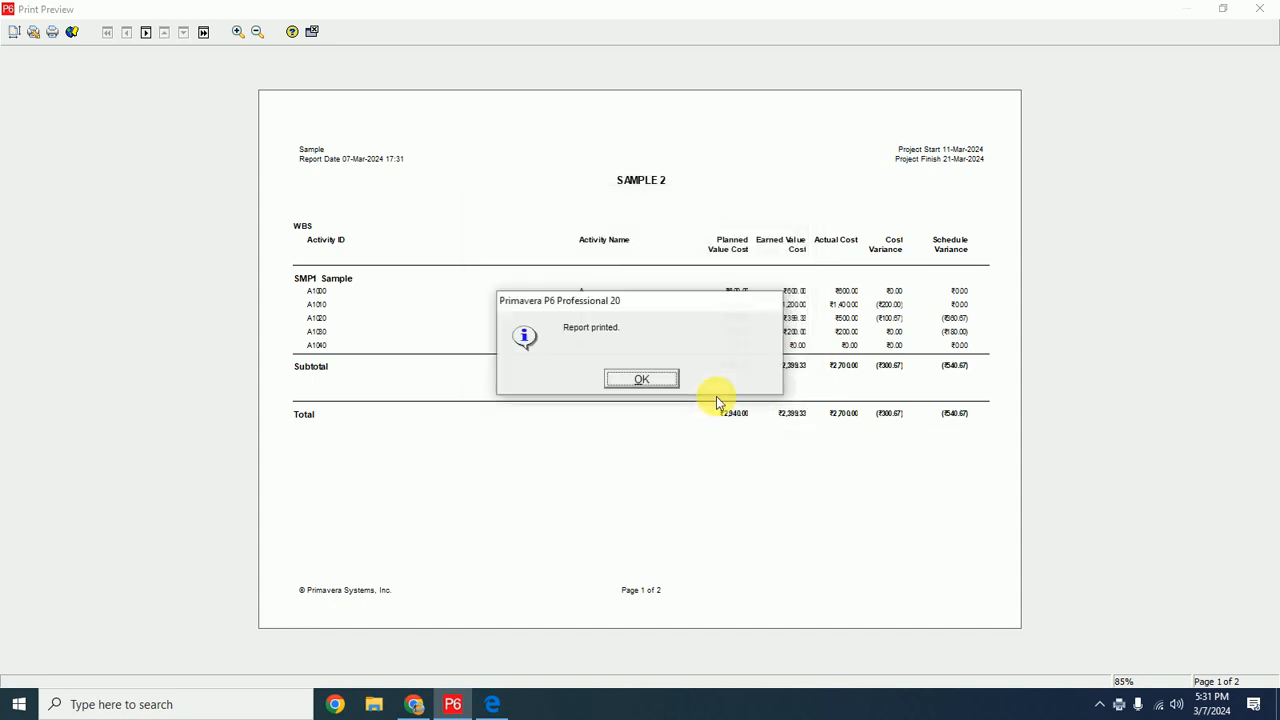
click(648, 384)
click(778, 550)
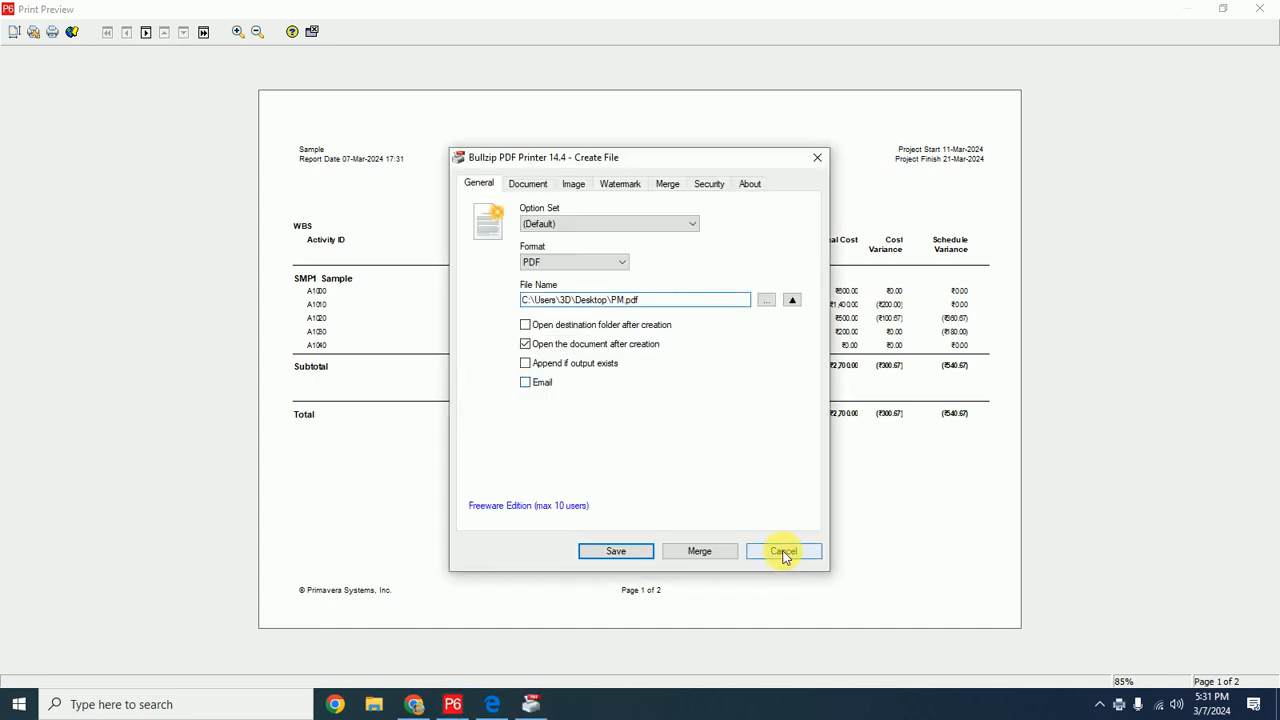
click(640, 382)
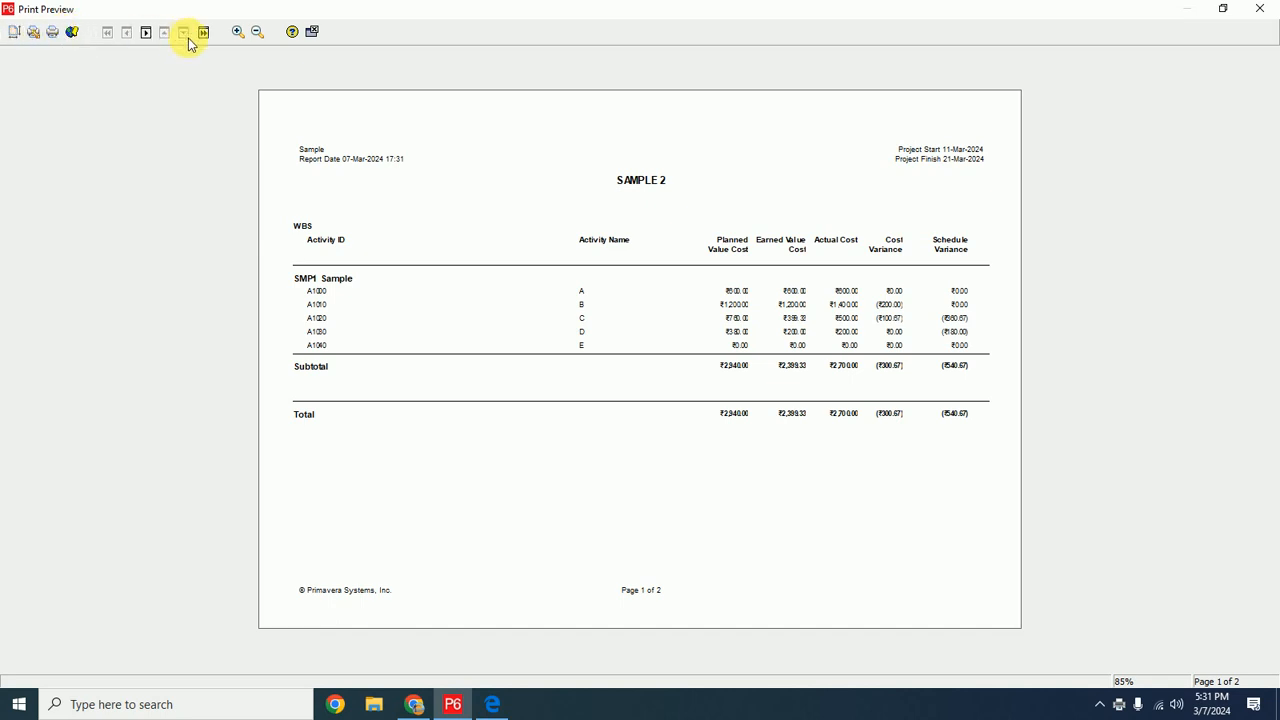
Leave the print preview, finish the Report Wizard with the report saved, and close the report editor
click(312, 33)
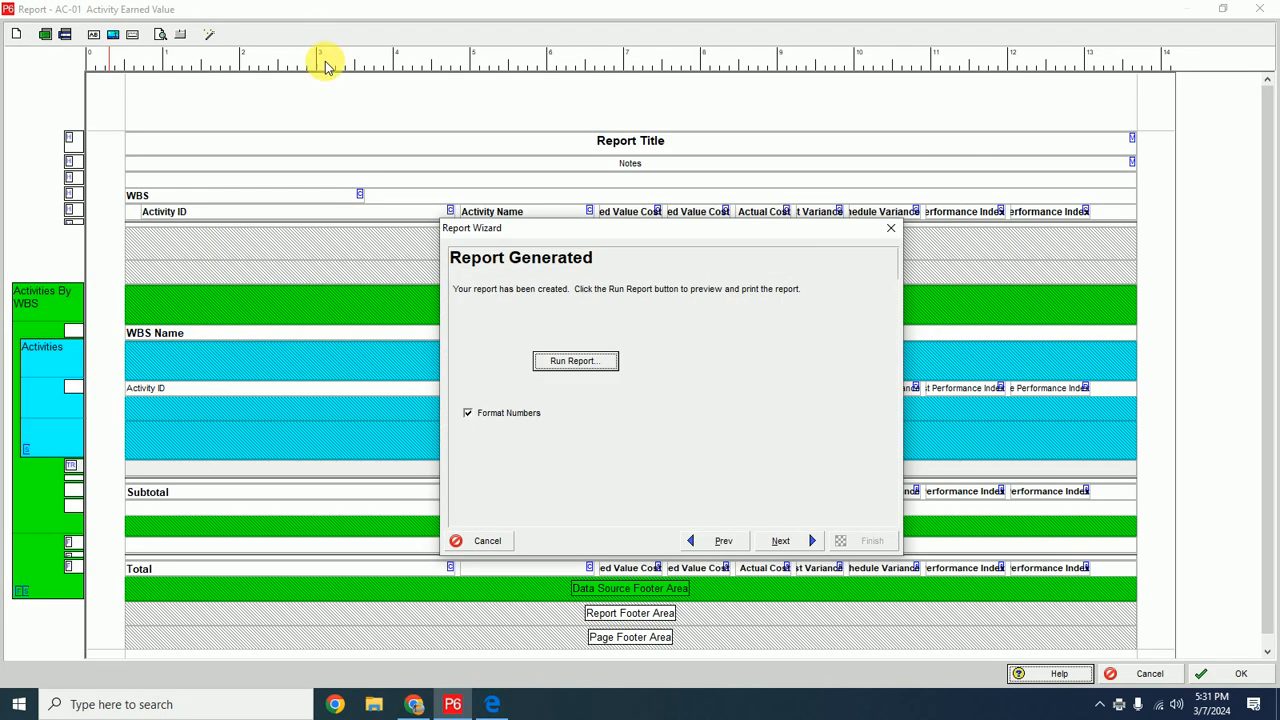
click(787, 548)
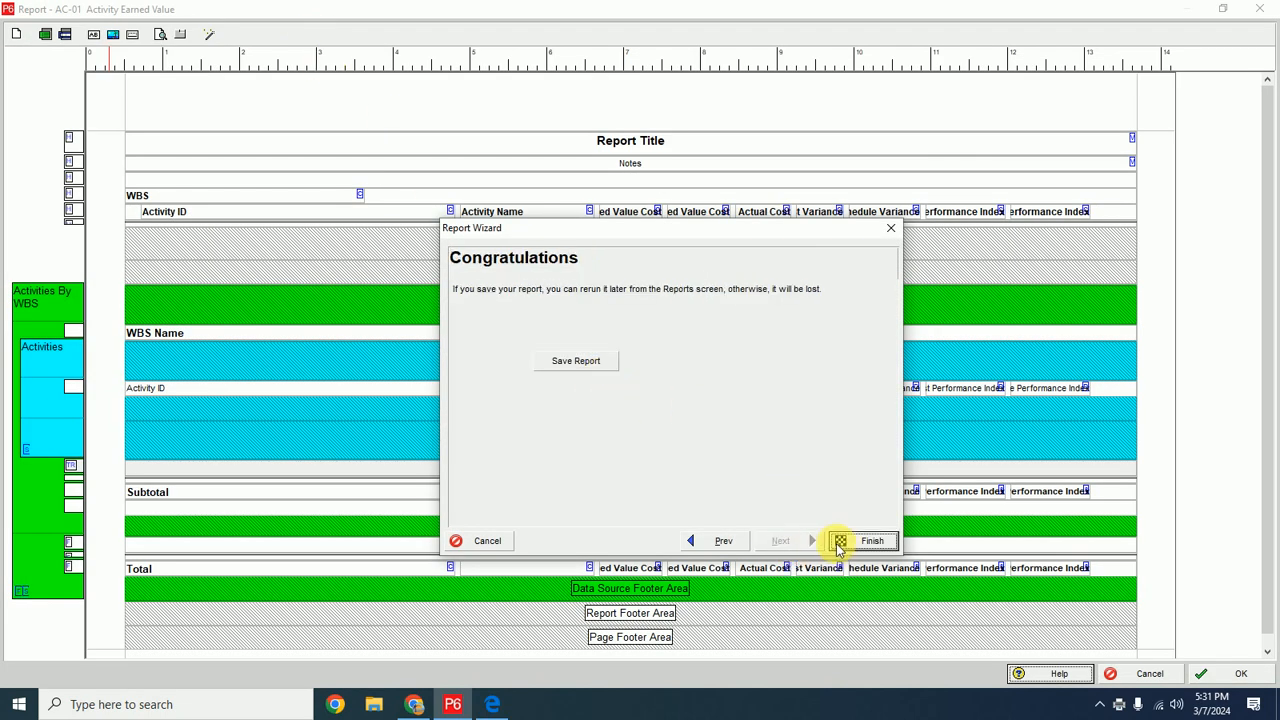
click(869, 542)
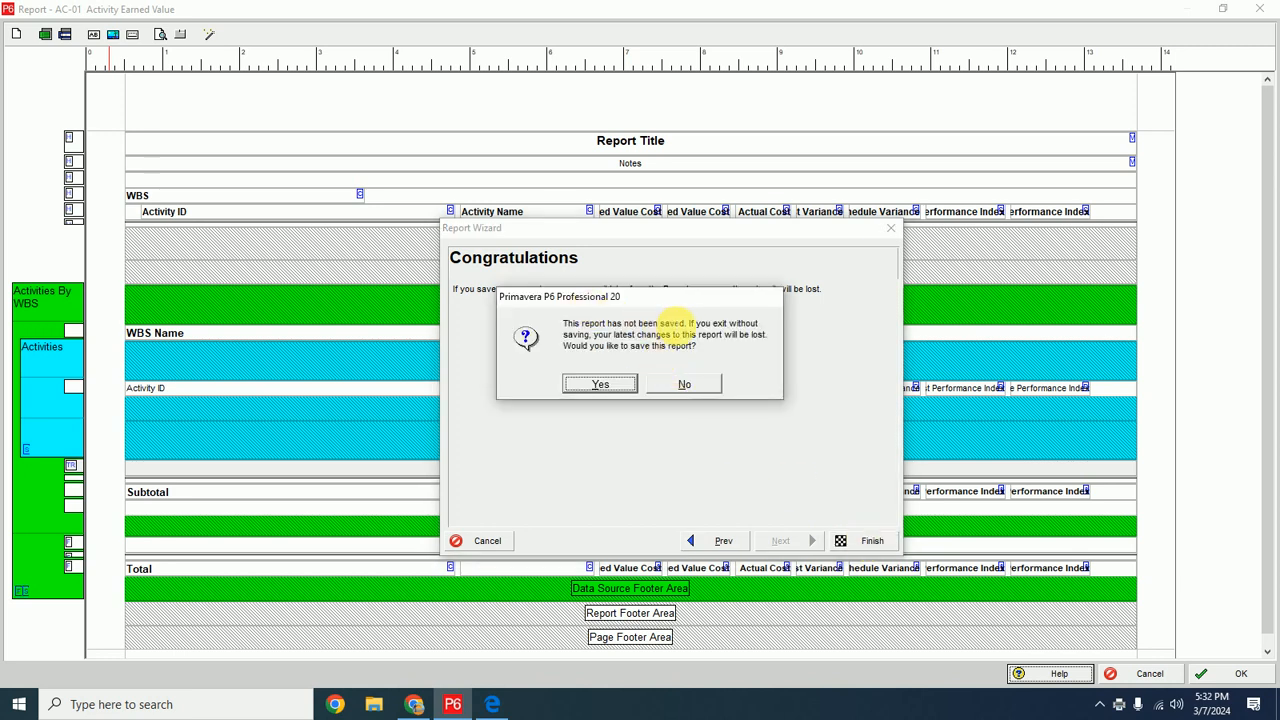
click(608, 386)
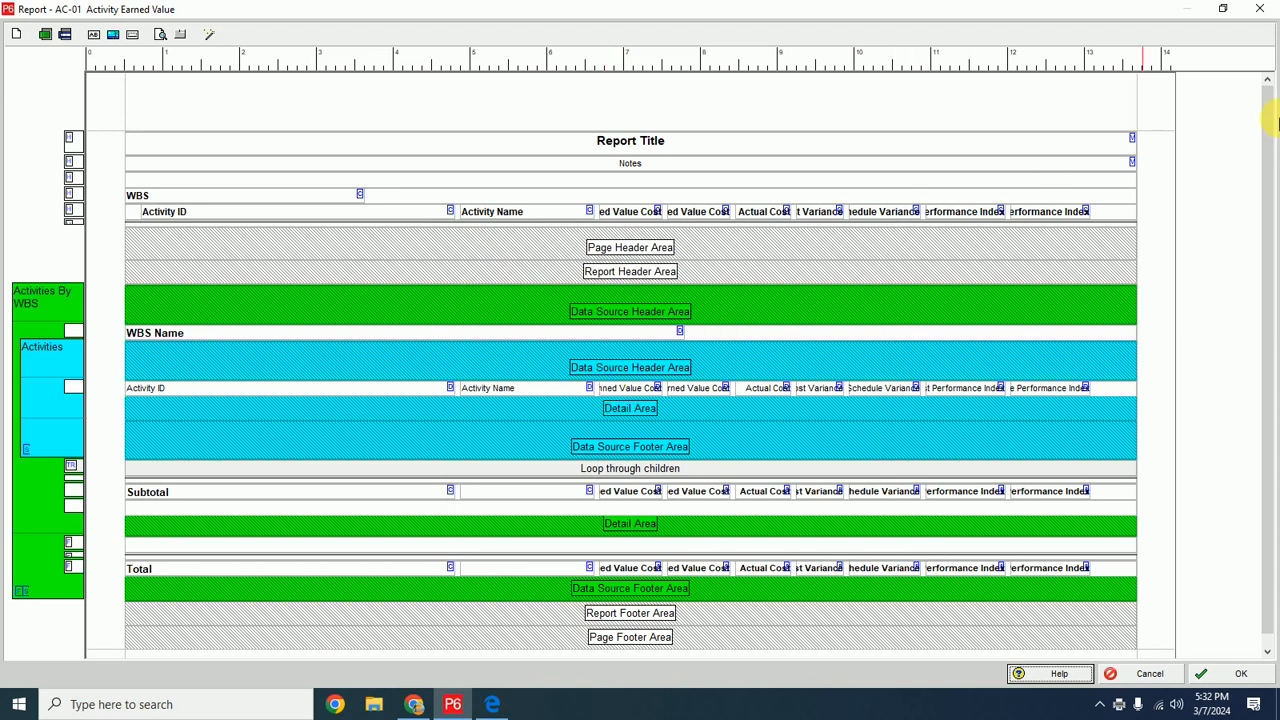
click(1259, 8)
click(638, 382)
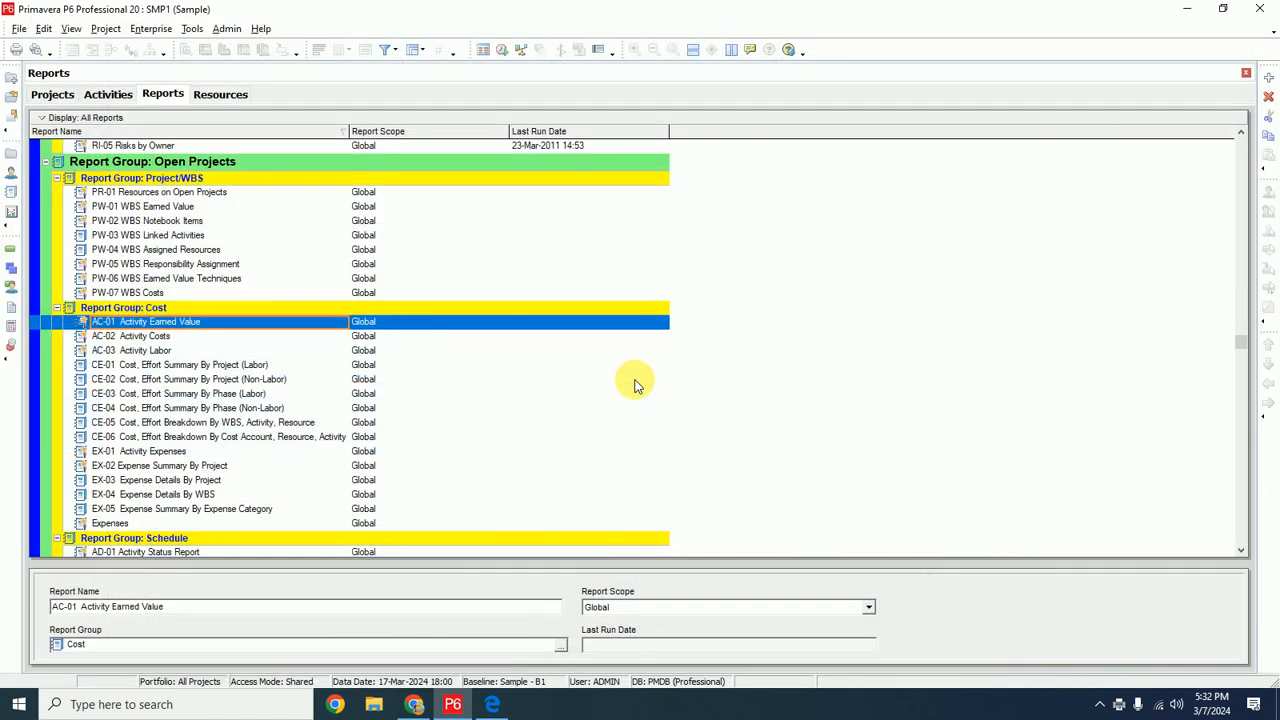
Switch to the Google Sheets spreadsheet and review the activity costs, schedule bars, earned value formulas and results table, alternating with Primavera P6
click(414, 704)
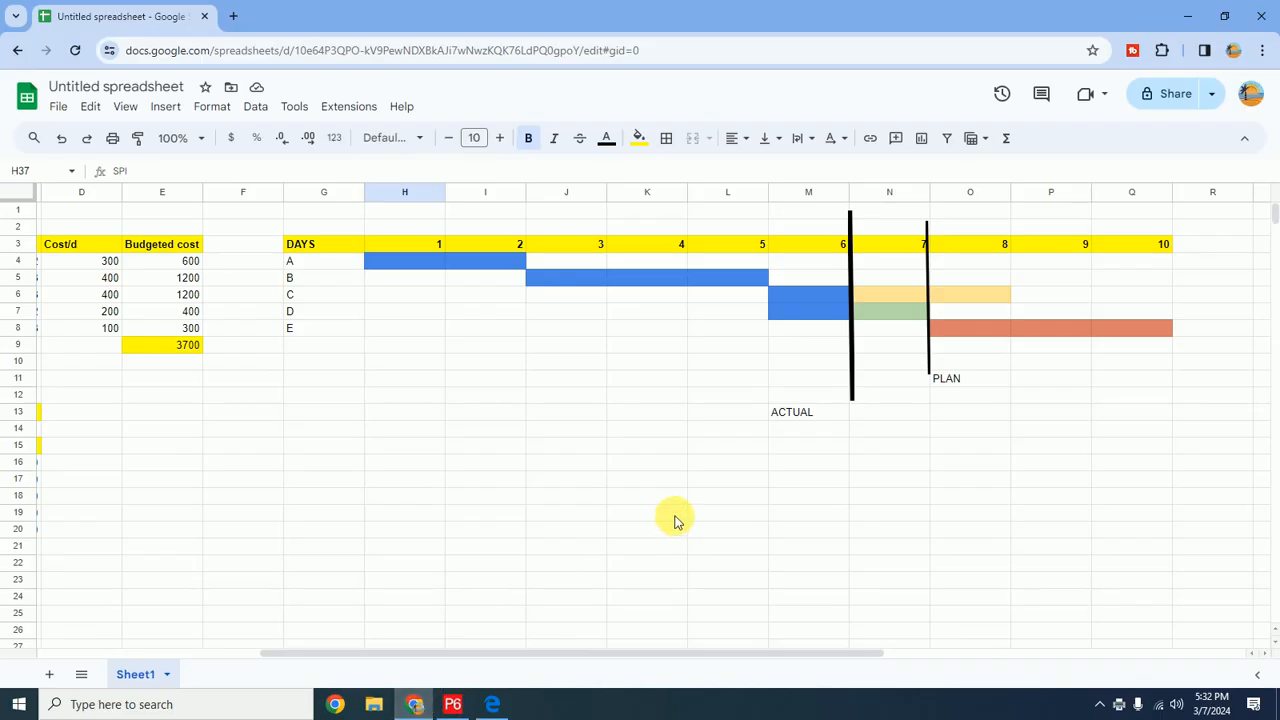
drag(565, 655, 323, 663)
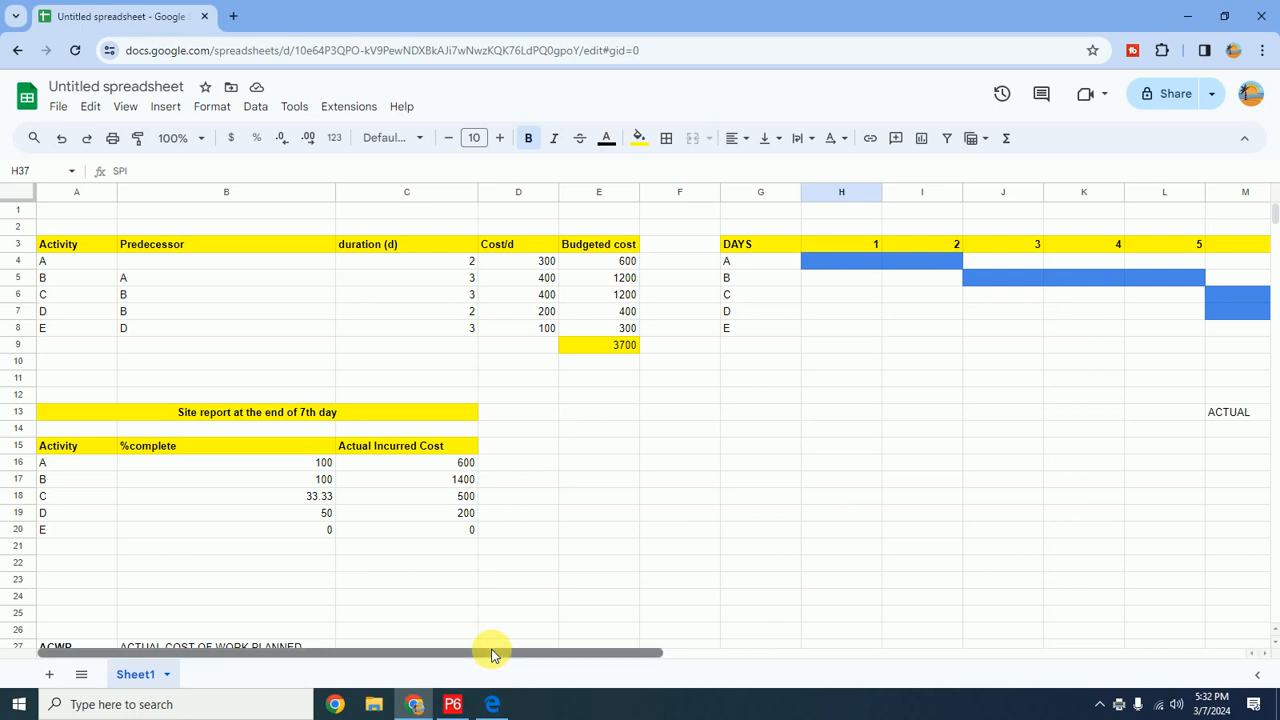
drag(492, 655, 762, 638)
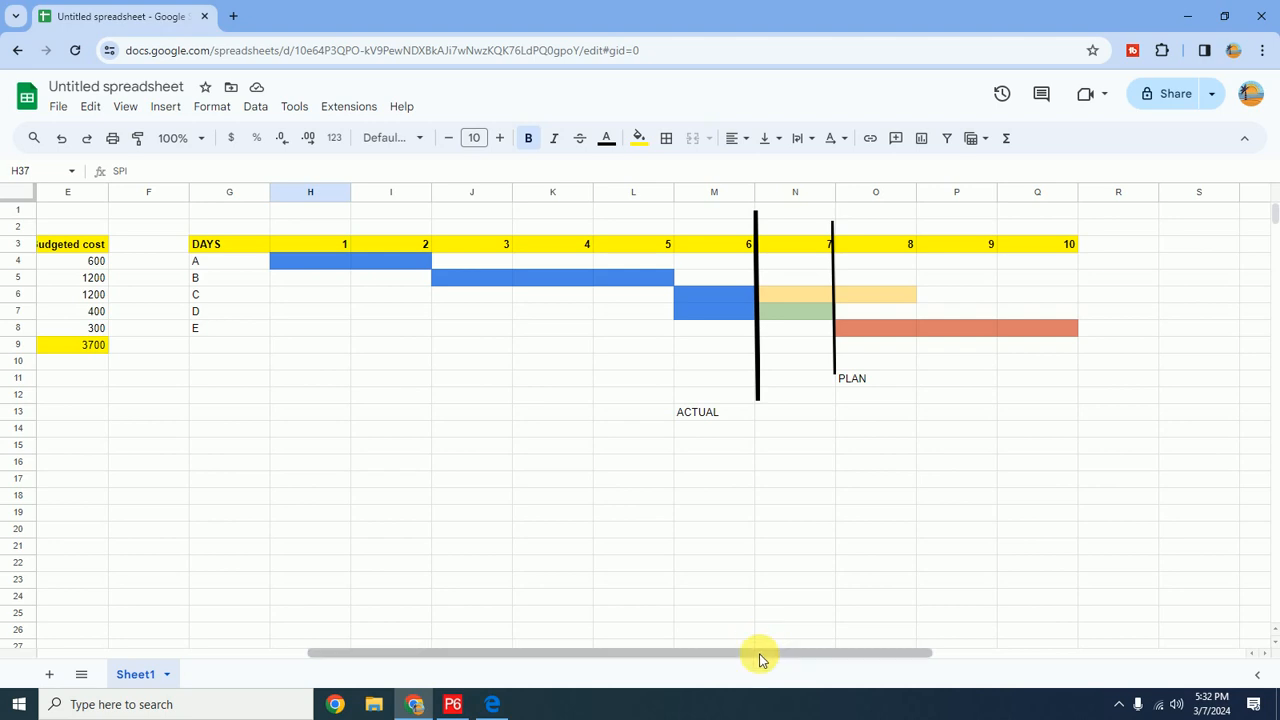
drag(760, 657, 400, 657)
scroll(337, 517, down, 5)
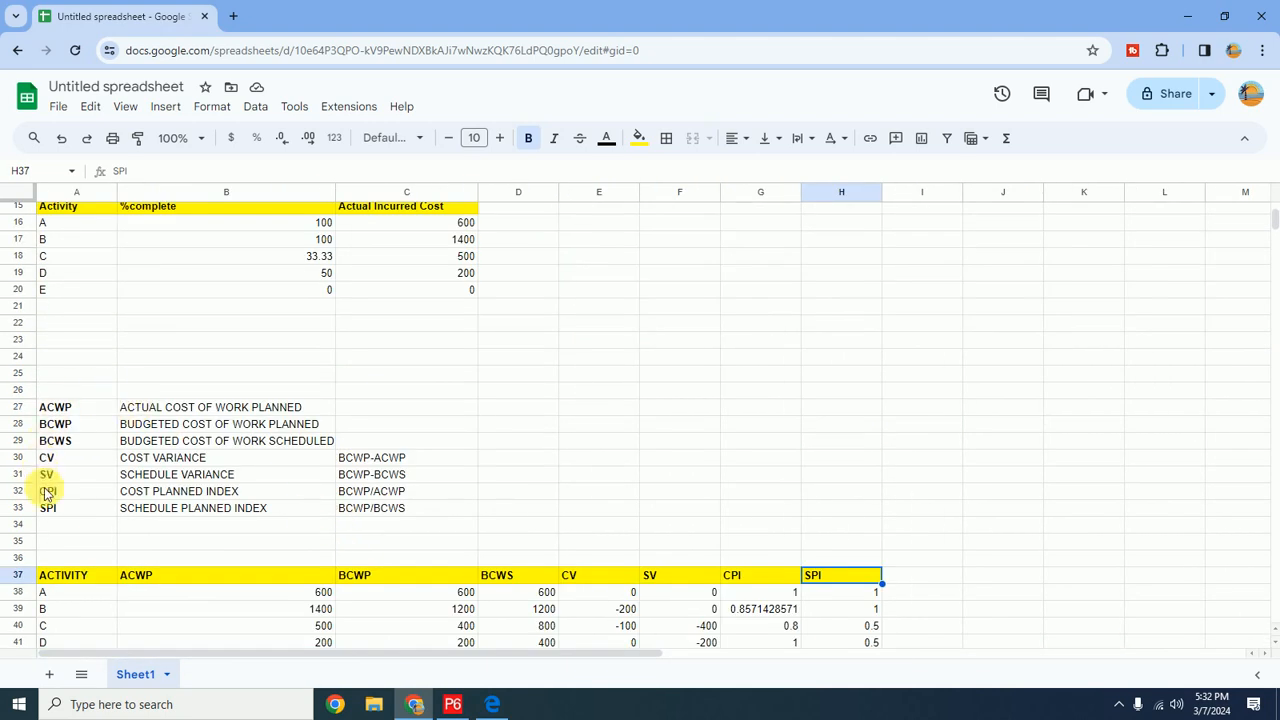
scroll(279, 478, down, 5)
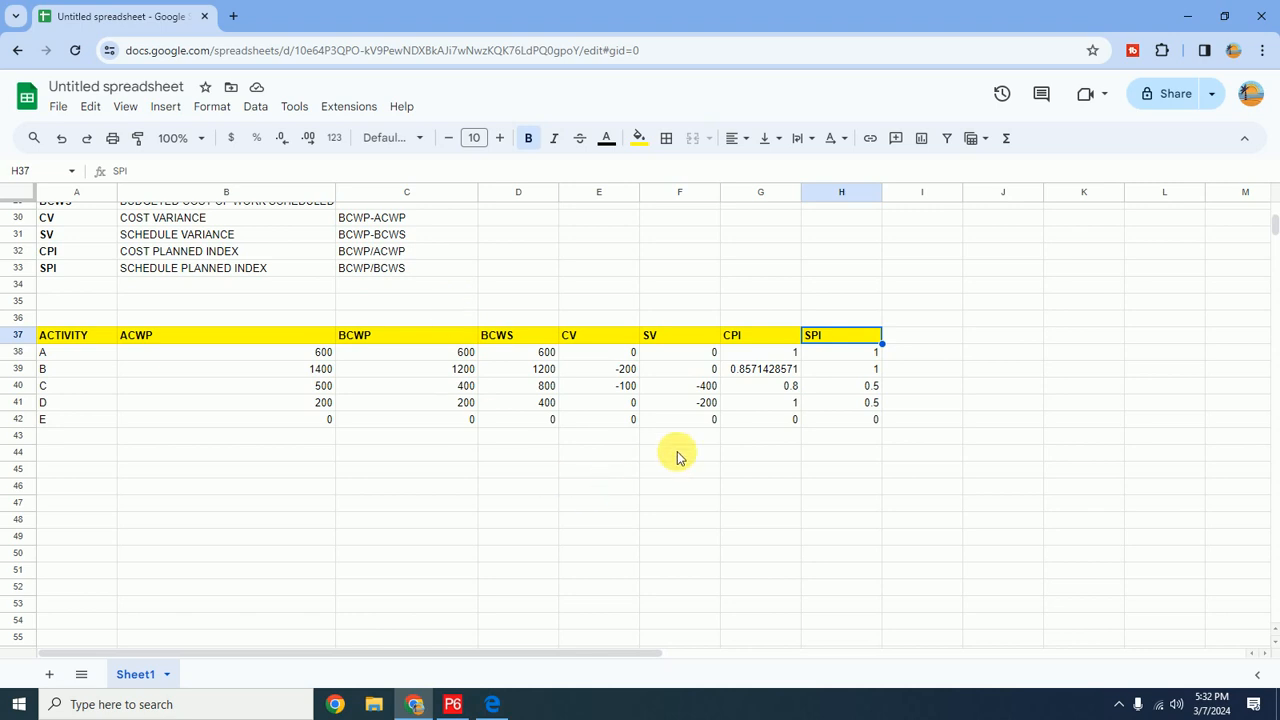
click(453, 703)
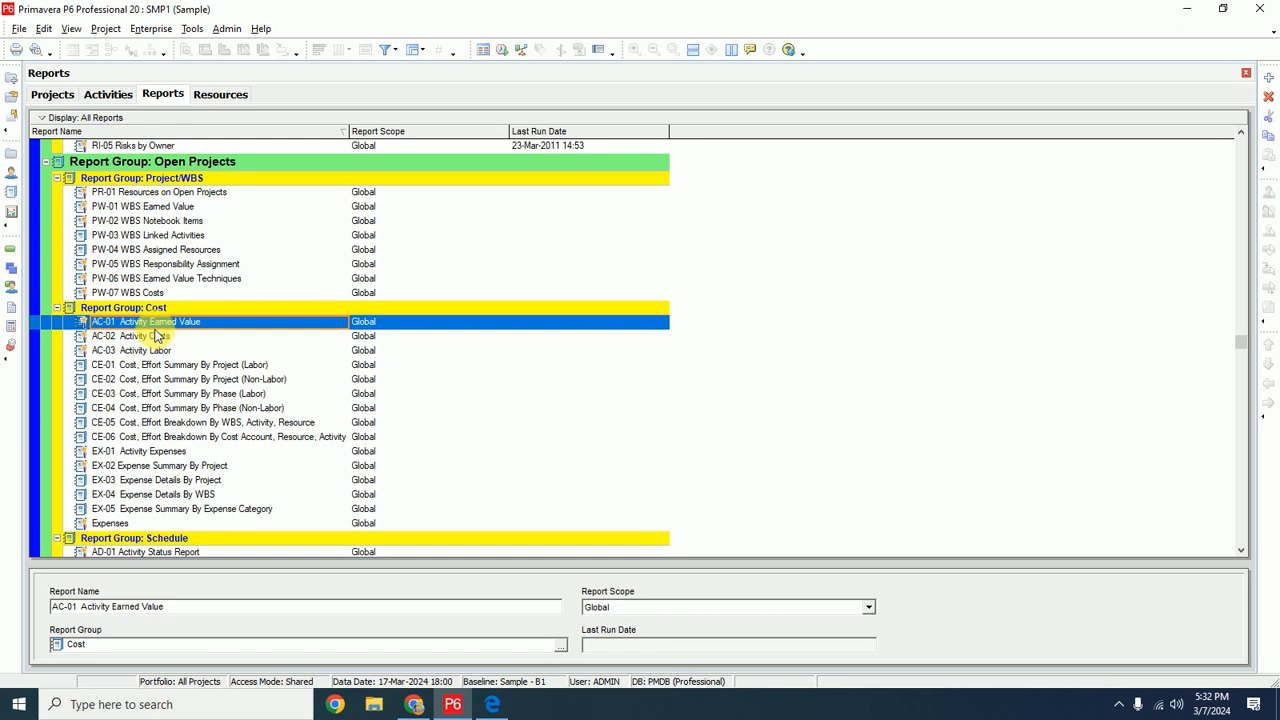
click(447, 708)
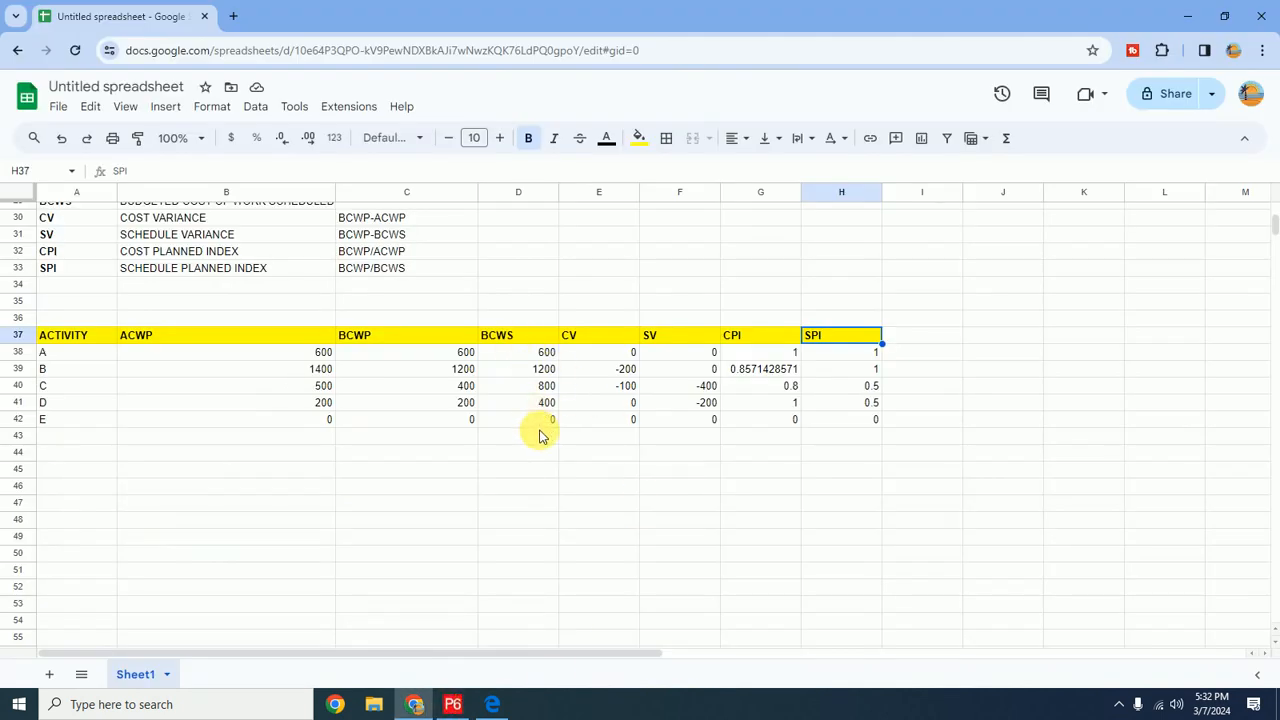
click(455, 706)
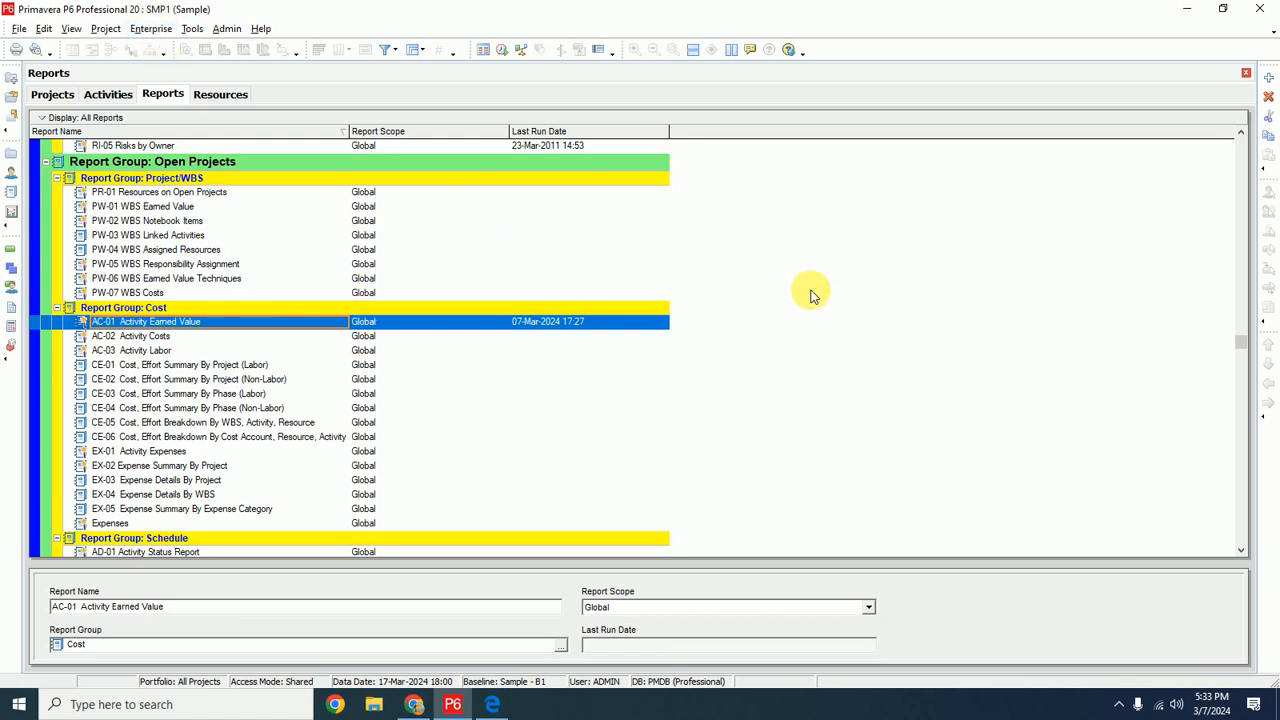
Switch to Primavera-(1).pdf in Edge and look through the course outline from Earned Value Analysis to the Reports topics
click(492, 704)
scroll(600, 490, down, 3)
scroll(656, 548, down, 4)
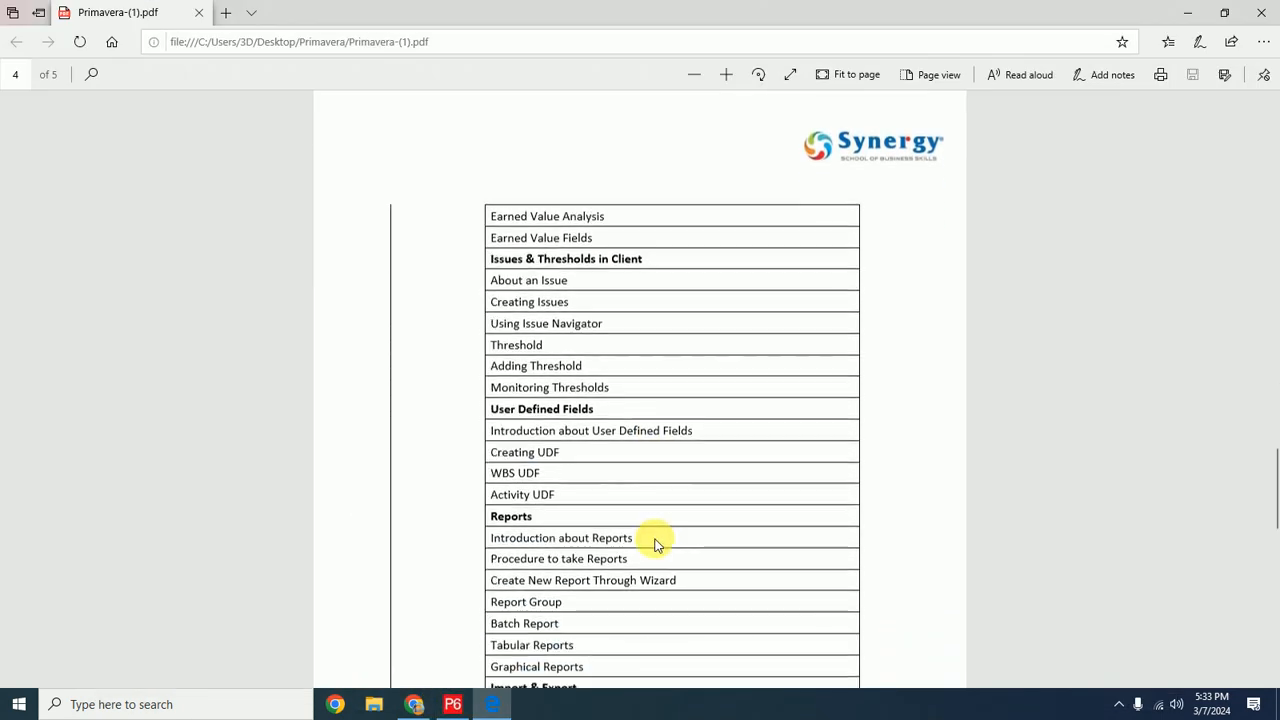